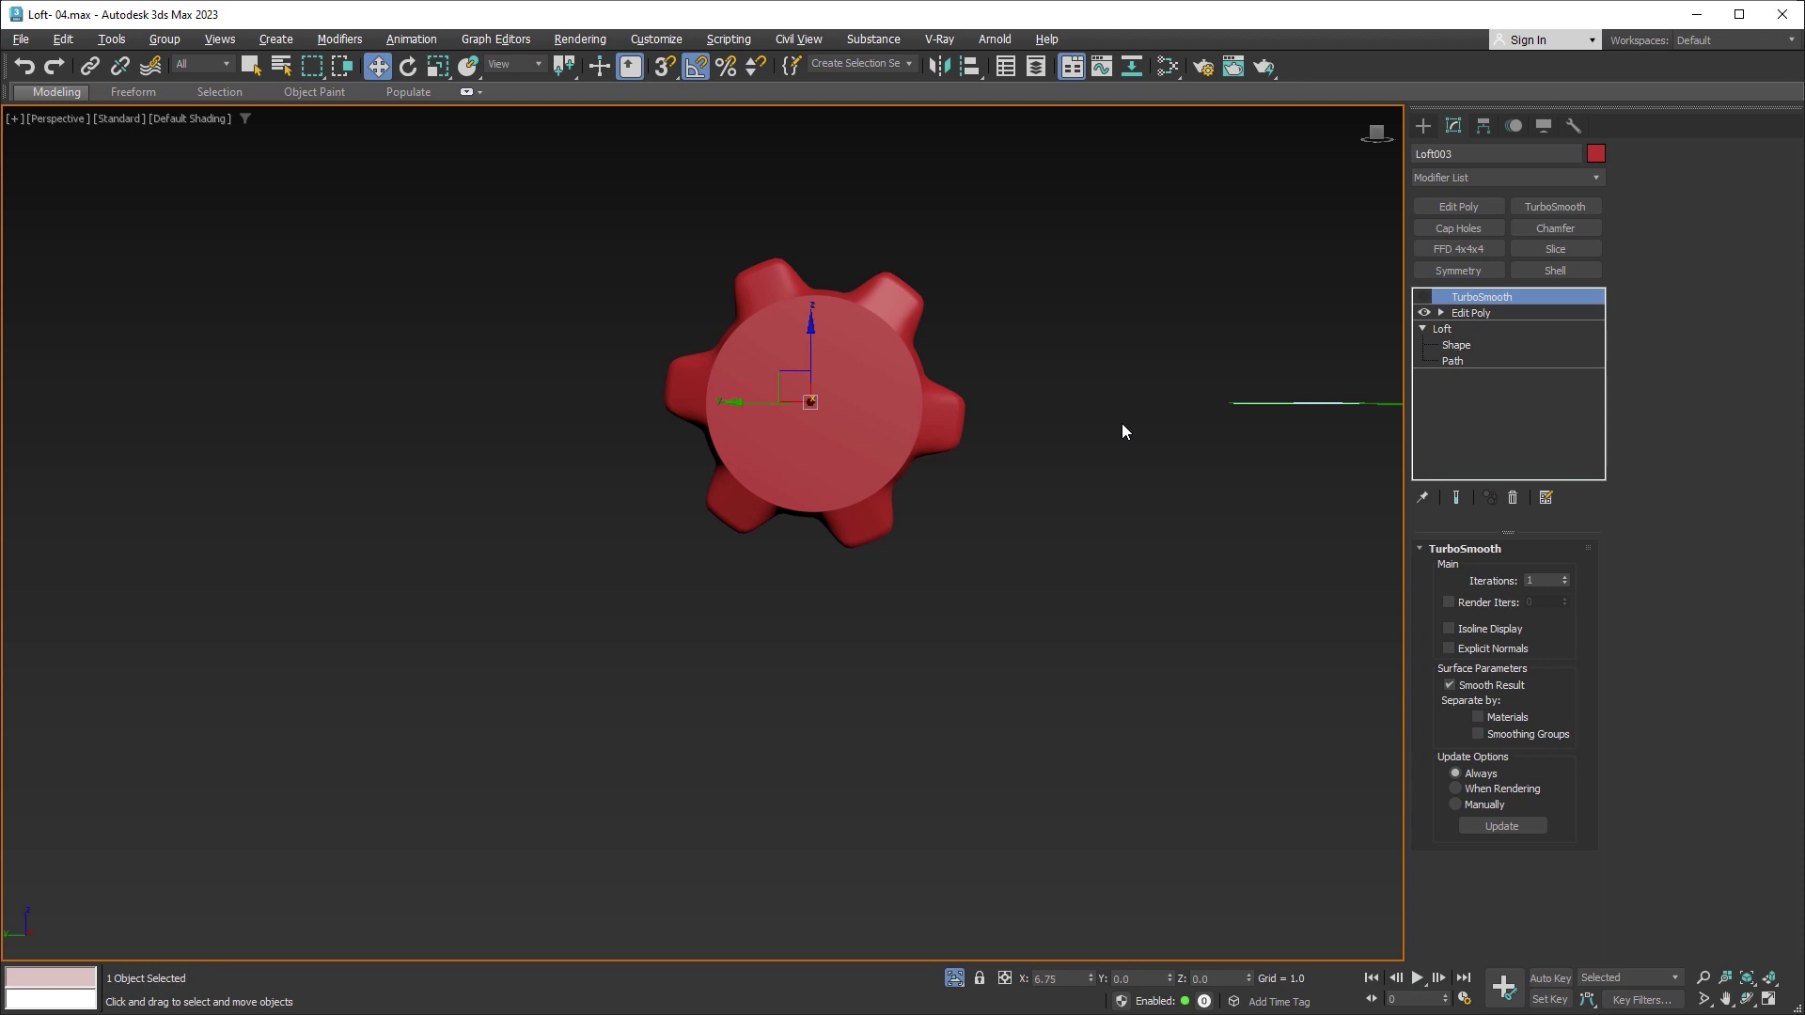
# Step: Orbit the Perspective view around the red loft
pyautogui.moveTo(1122, 425)
pyautogui.keyDown('alt'); pyautogui.mouseDown(button='middle')
pyautogui.moveTo(1051, 500)
pyautogui.moveTo(918, 516)
pyautogui.moveTo(825, 438)
pyautogui.moveTo(766, 430)
pyautogui.moveTo(680, 338)
pyautogui.moveTo(623, 328)
pyautogui.moveTo(506, 380)
pyautogui.moveTo(442, 442)
pyautogui.moveTo(380, 438)
pyautogui.moveTo(354, 402)
pyautogui.moveTo(321, 548)
pyautogui.mouseUp(button='middle'); pyautogui.keyUp('alt')
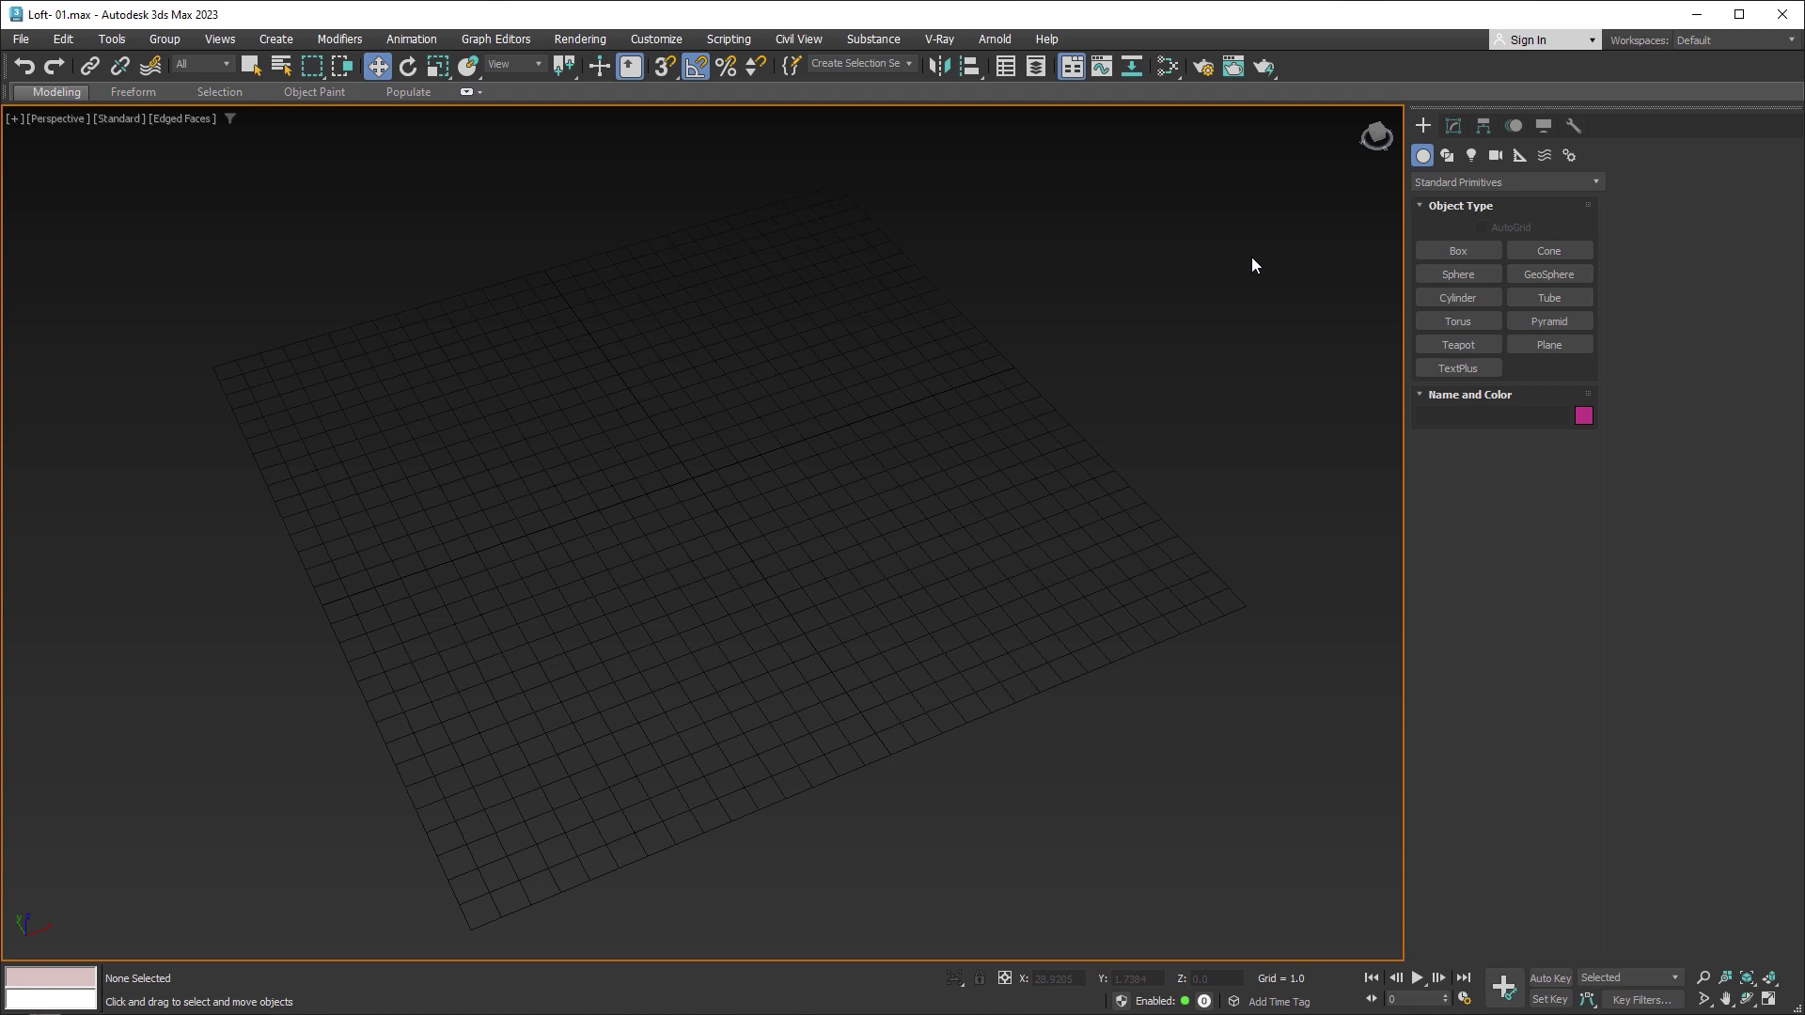
# Step: Draw a small circle spline on the grid
pyautogui.click(1448, 156)
pyautogui.click(1468, 301)
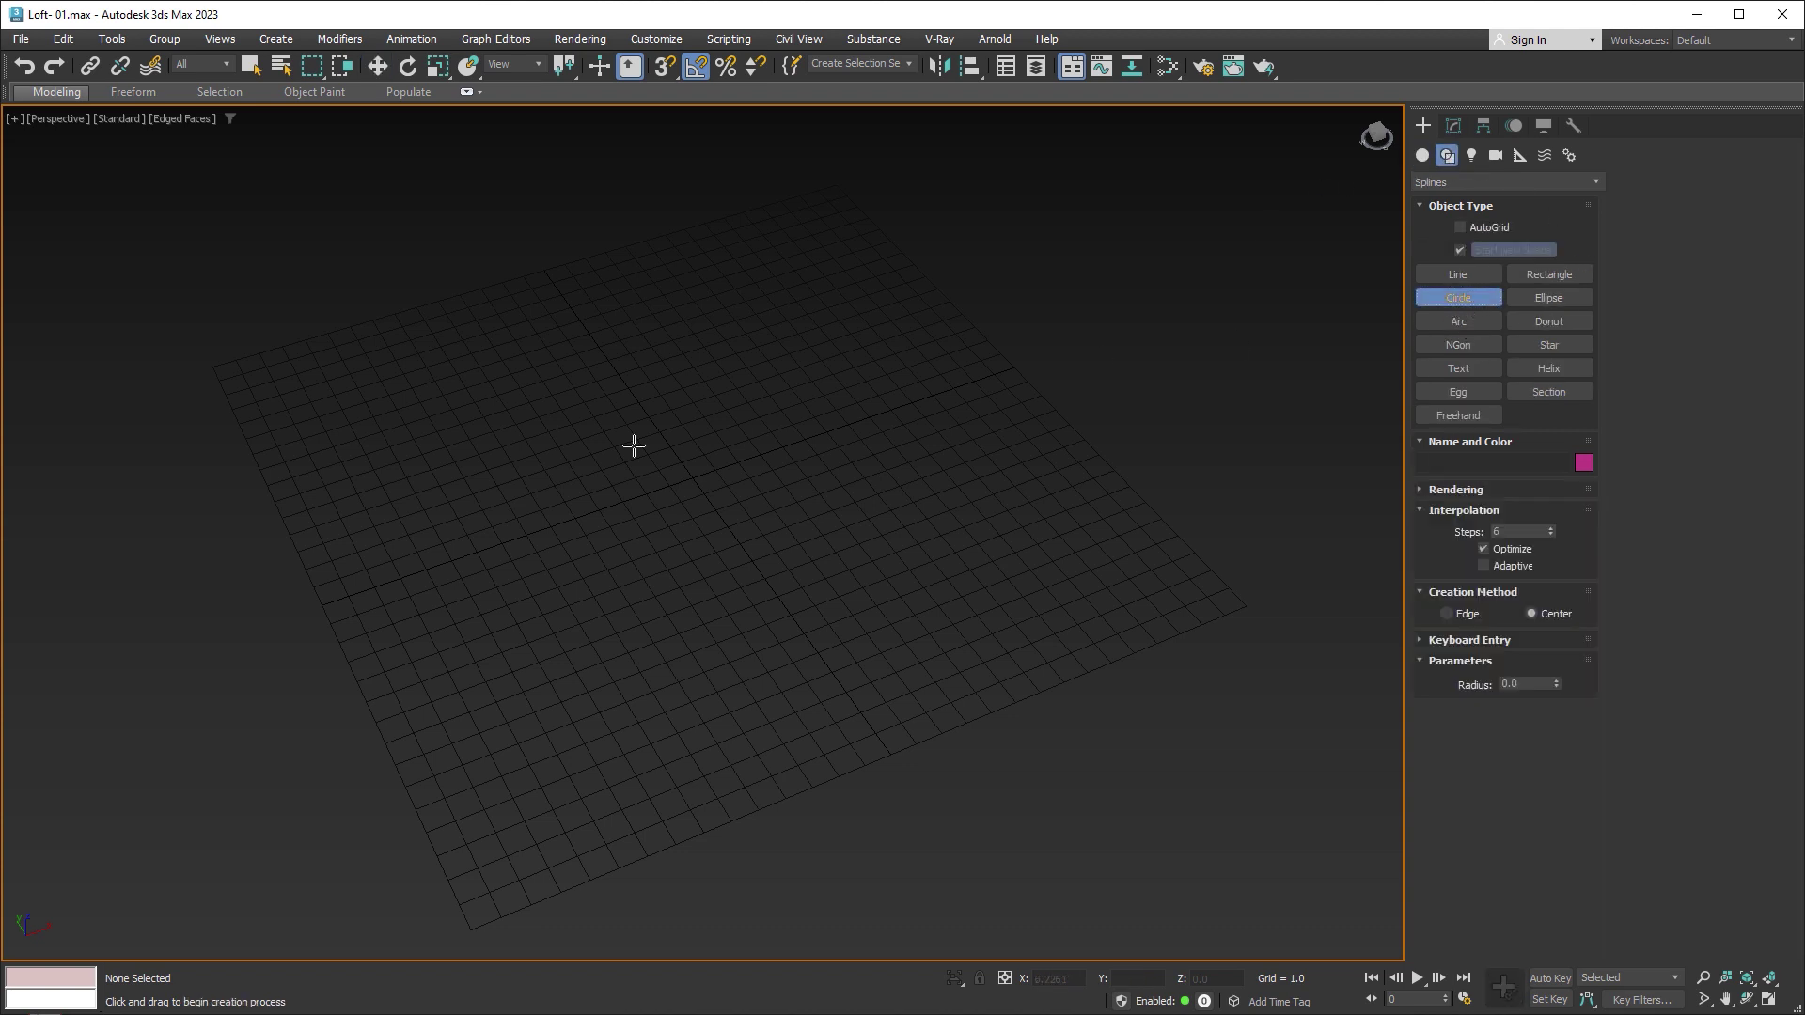
pyautogui.moveTo(406, 593); pyautogui.dragTo(427, 615)
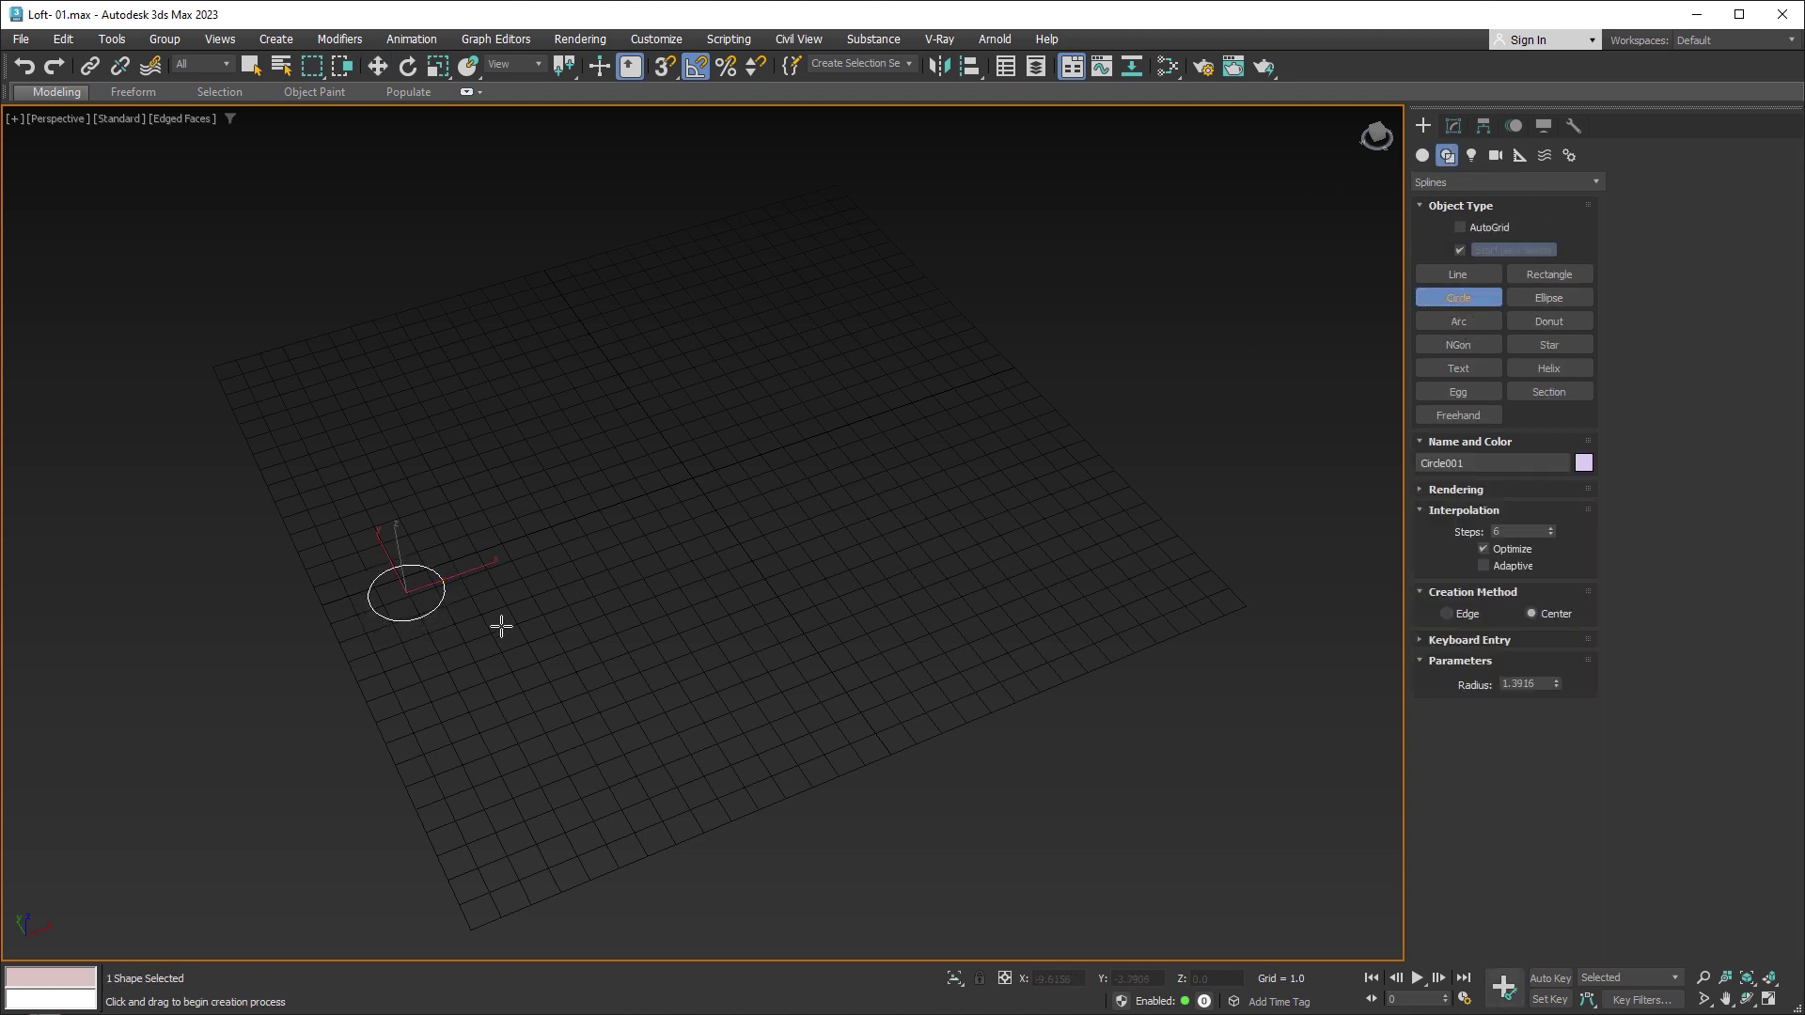
pyautogui.press('w')
# Step: Draw a smooth S-shaped Bezier line beside the circle
pyautogui.click(1429, 281)
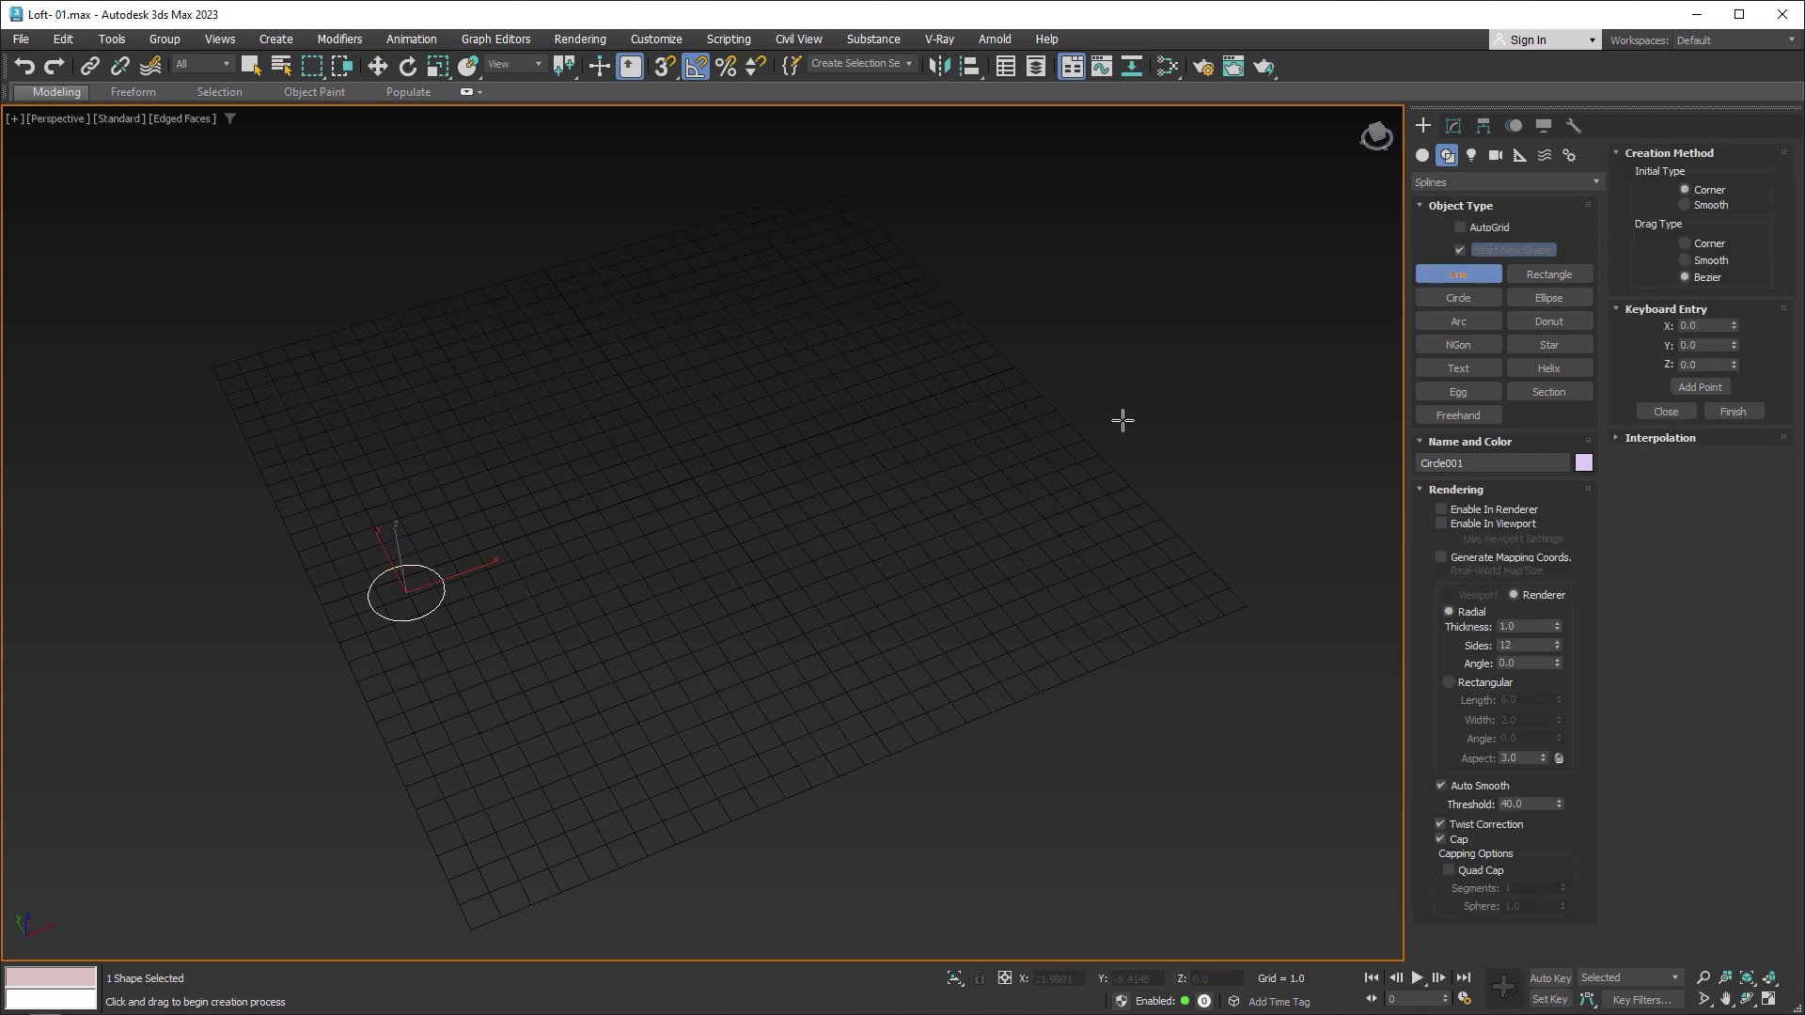
pyautogui.click(479, 503)
pyautogui.moveTo(729, 555); pyautogui.dragTo(757, 537)
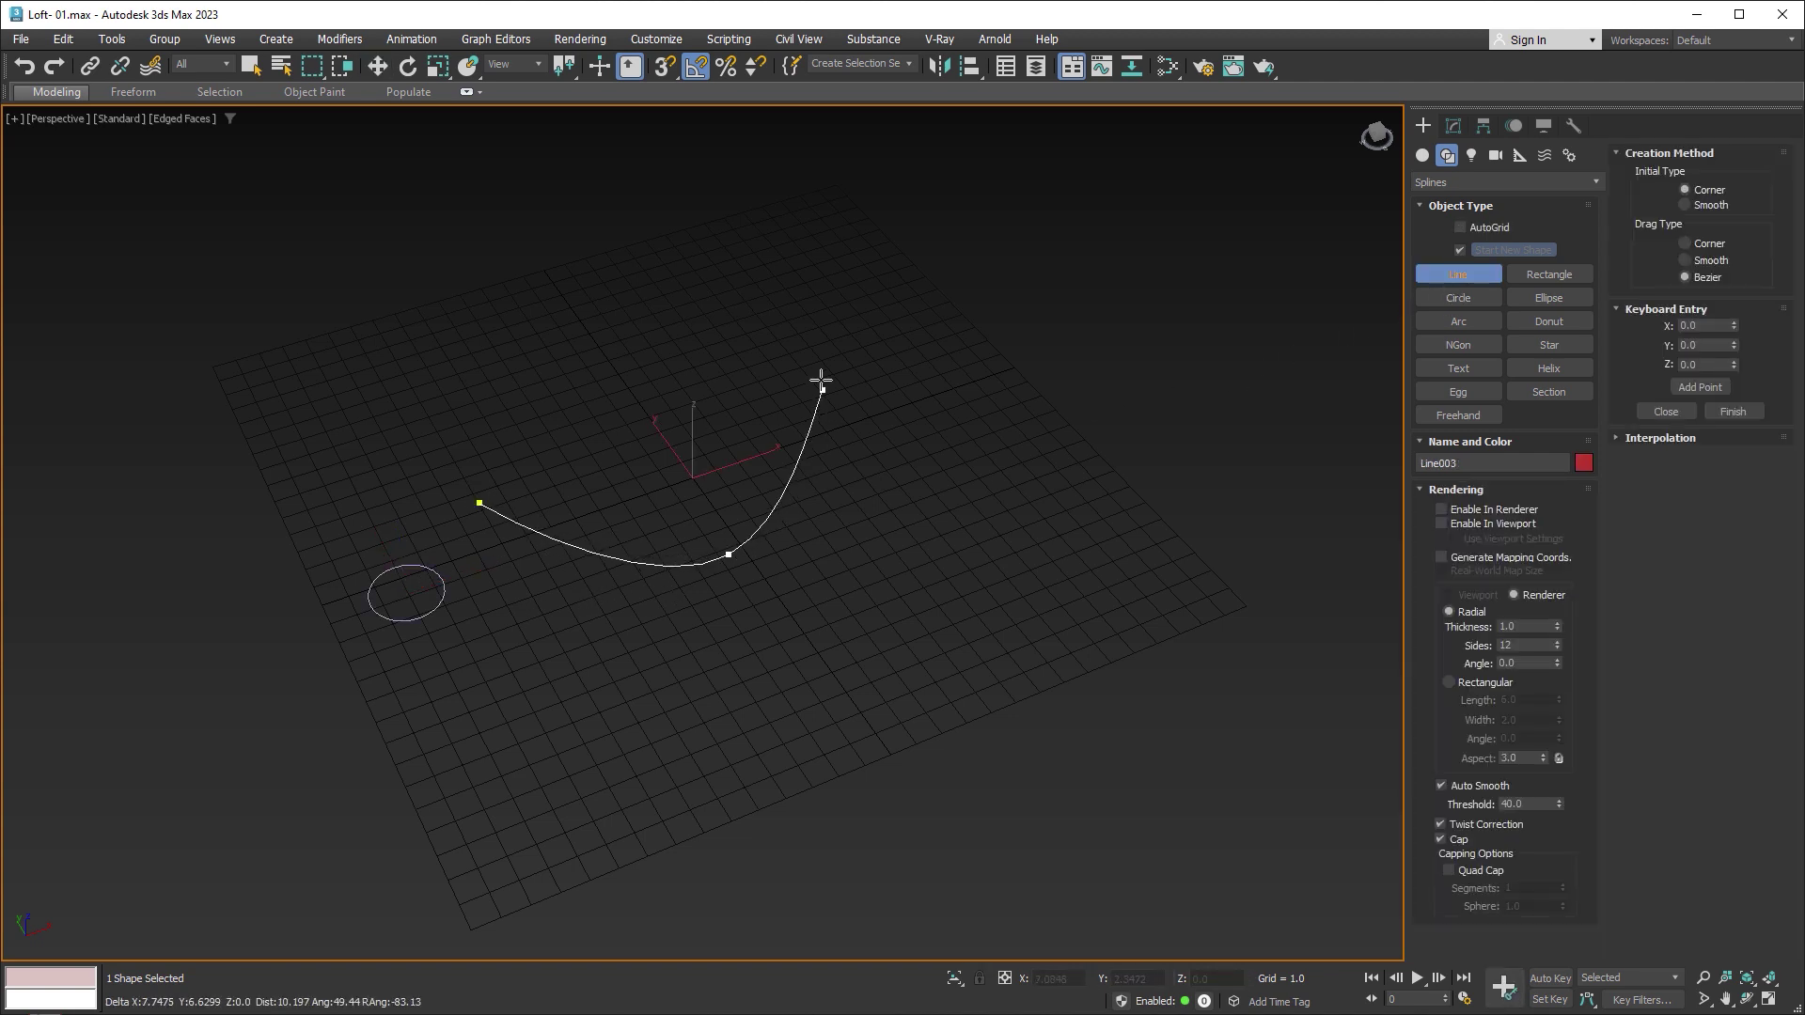
pyautogui.moveTo(822, 369); pyautogui.dragTo(899, 322)
pyautogui.click(992, 392)
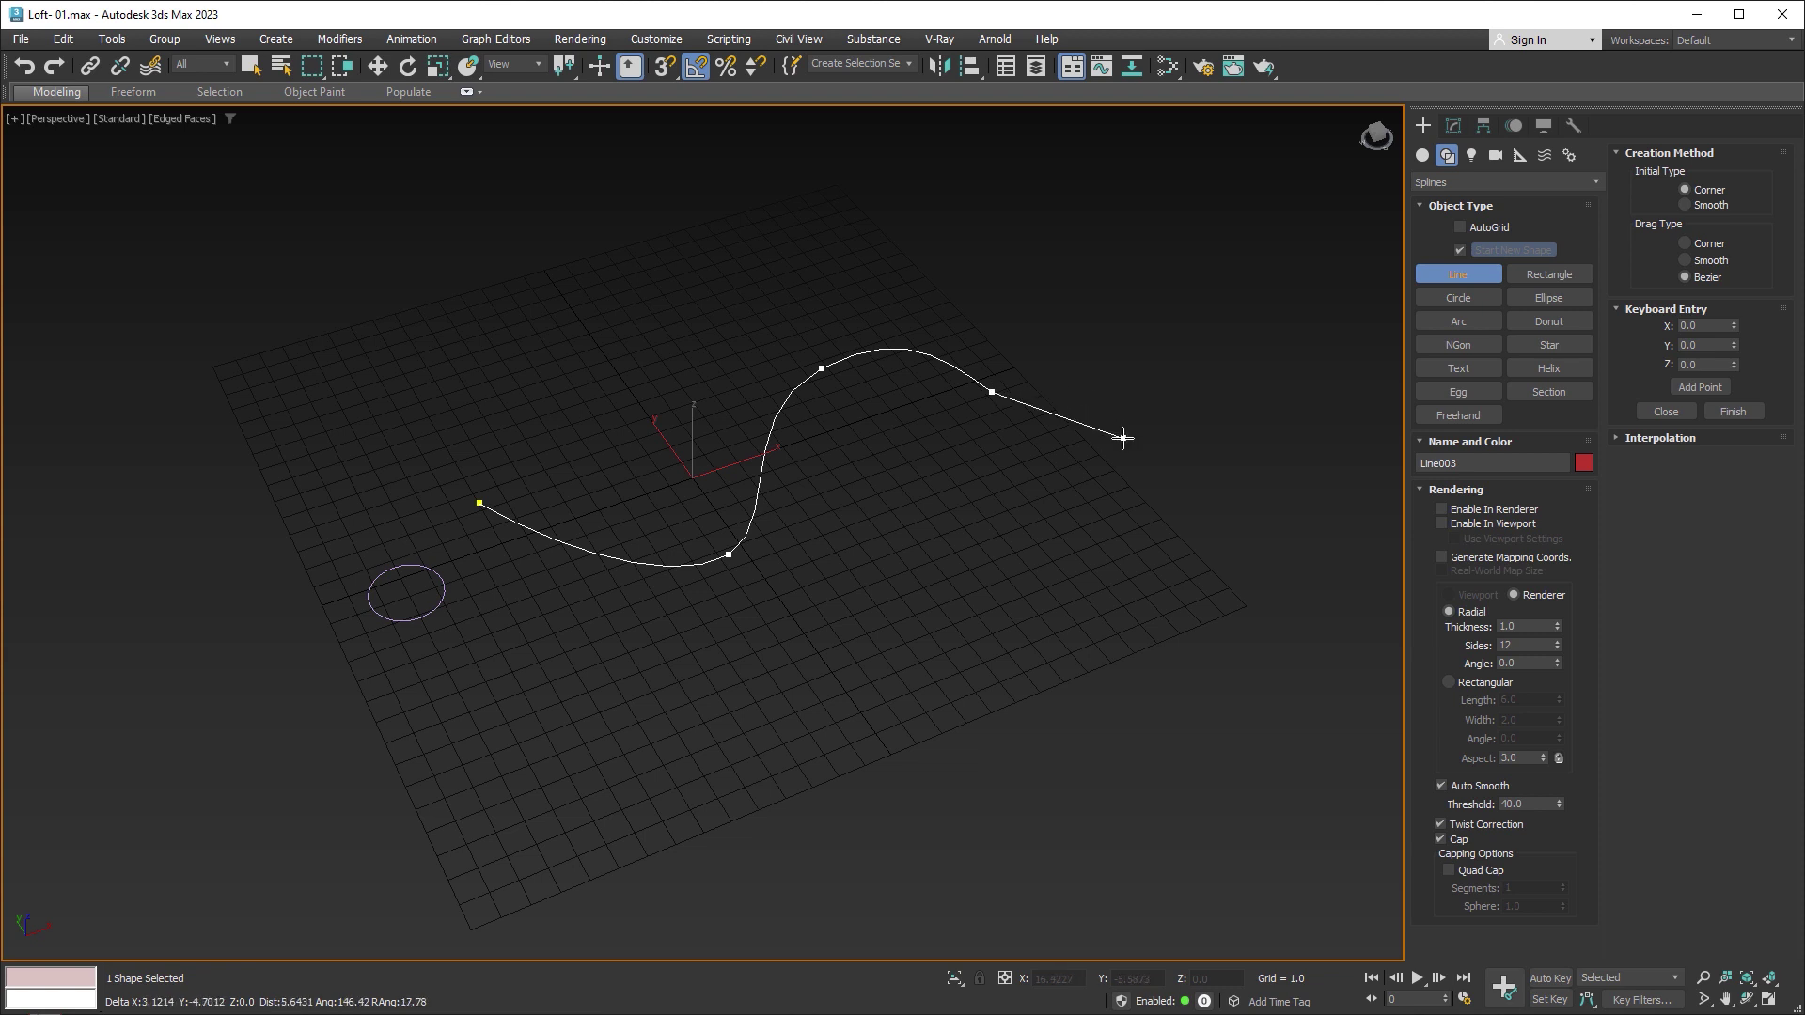
pyautogui.rightClick(1132, 453)
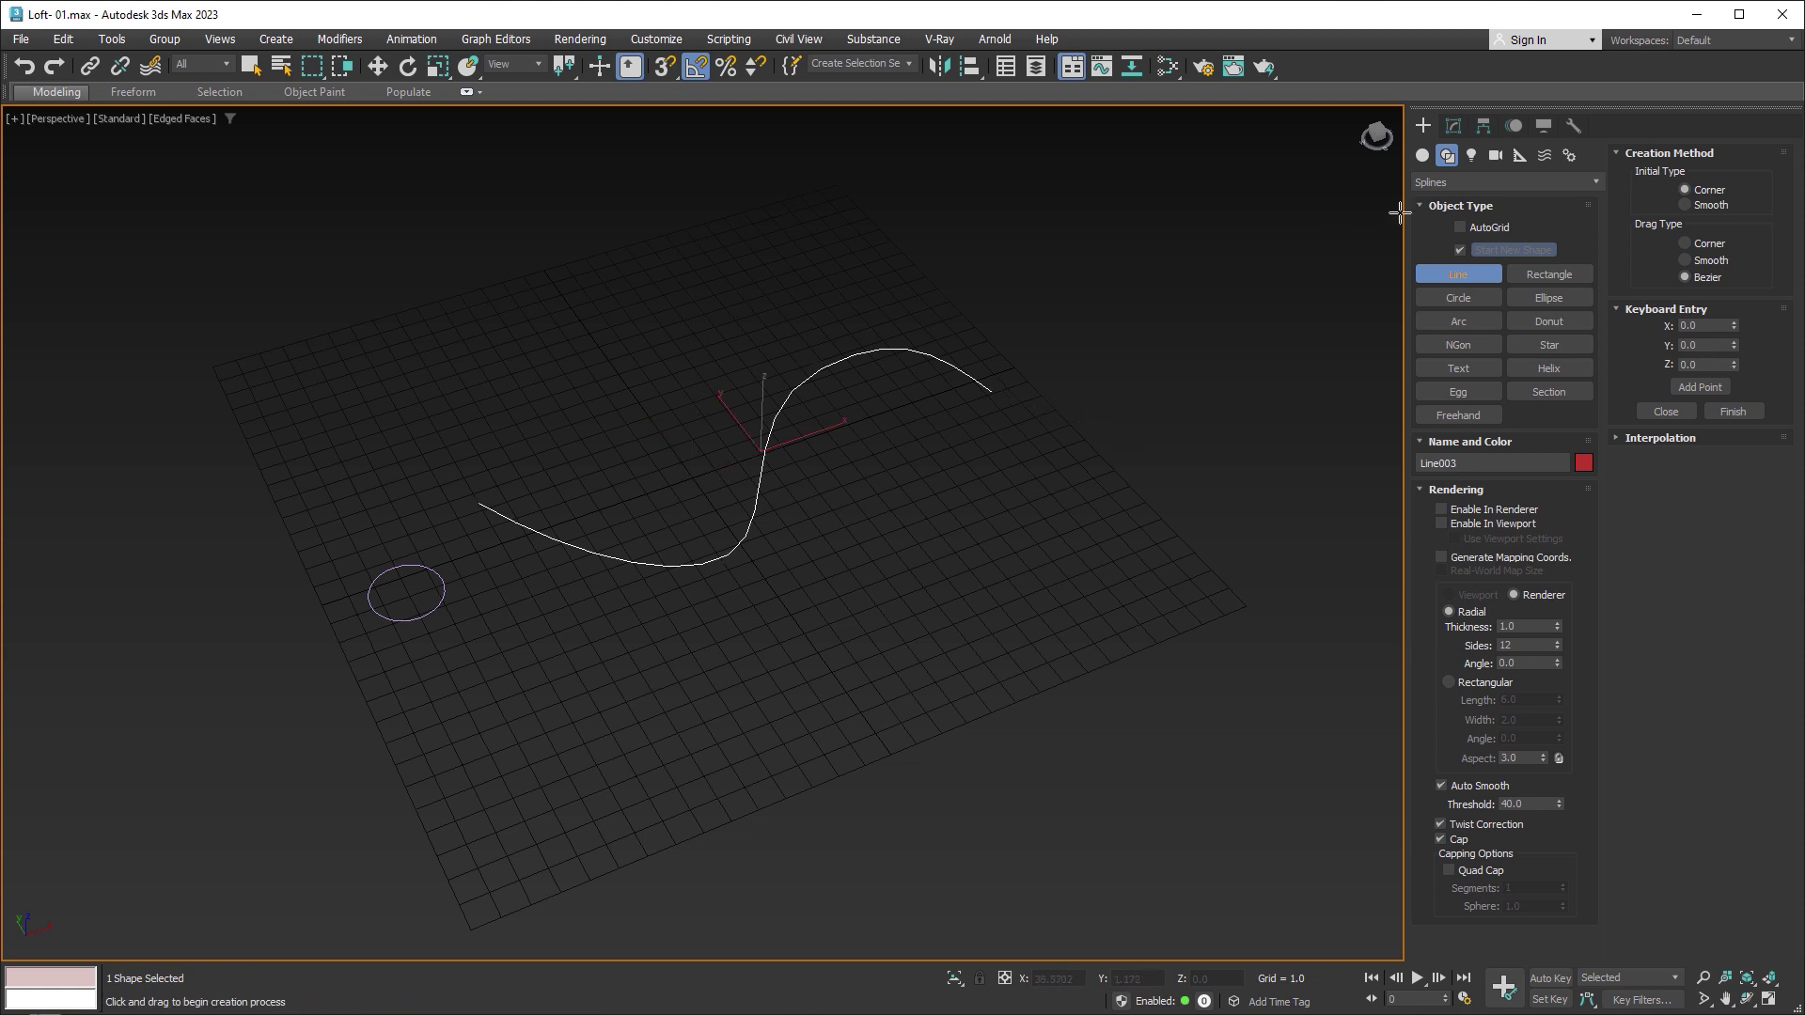
# Step: Create Loft001 along the S-curve using the circle as its cross-section
pyautogui.click(1423, 156)
pyautogui.click(1467, 182)
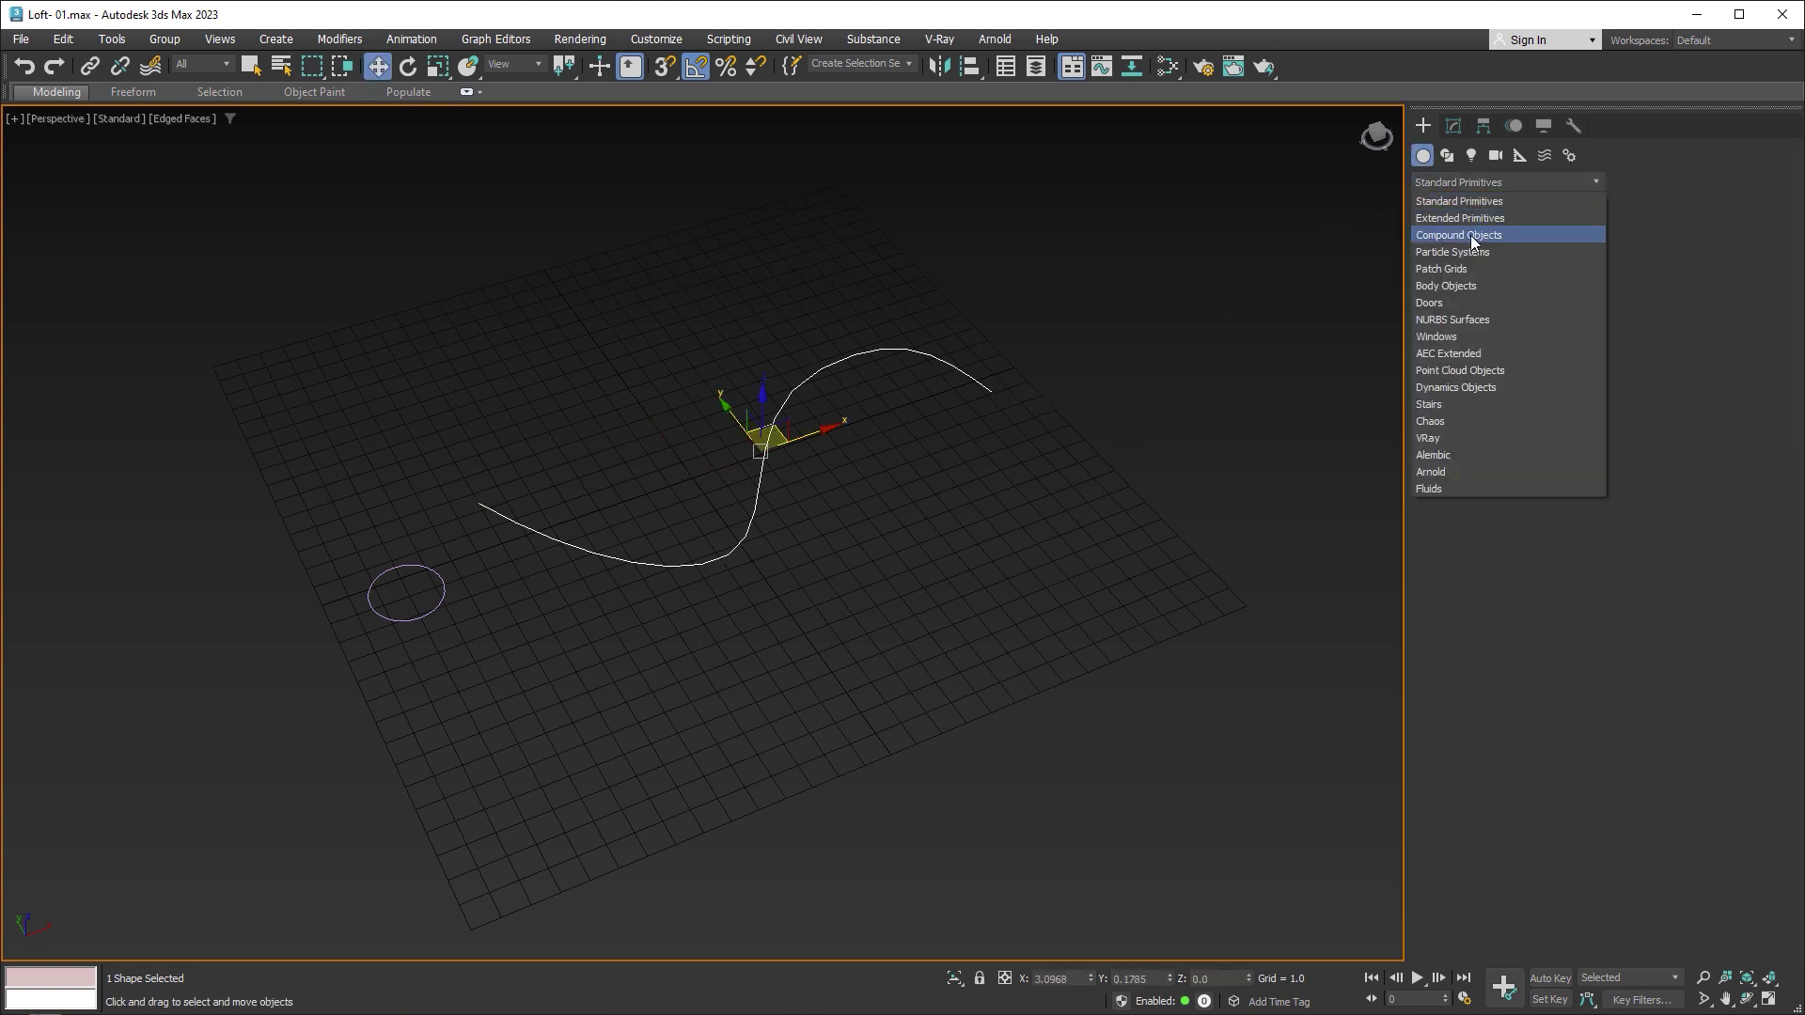
pyautogui.click(1470, 235)
pyautogui.click(1551, 323)
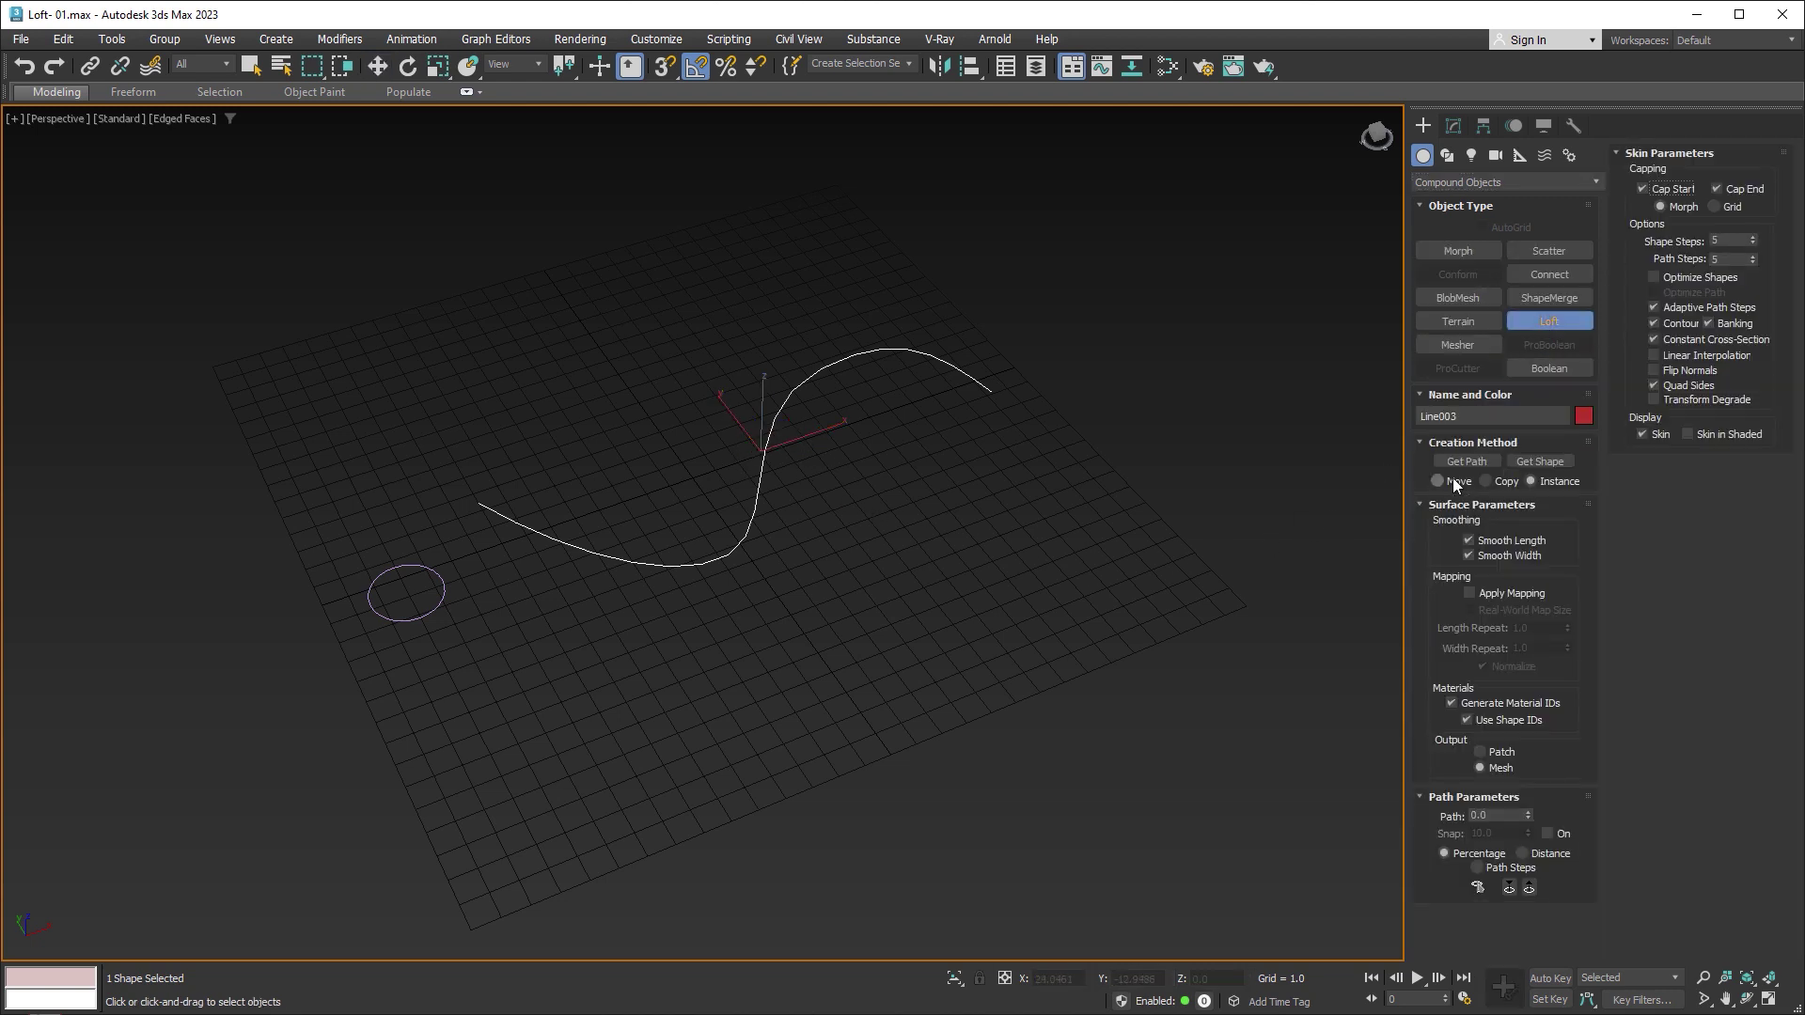
pyautogui.click(1547, 464)
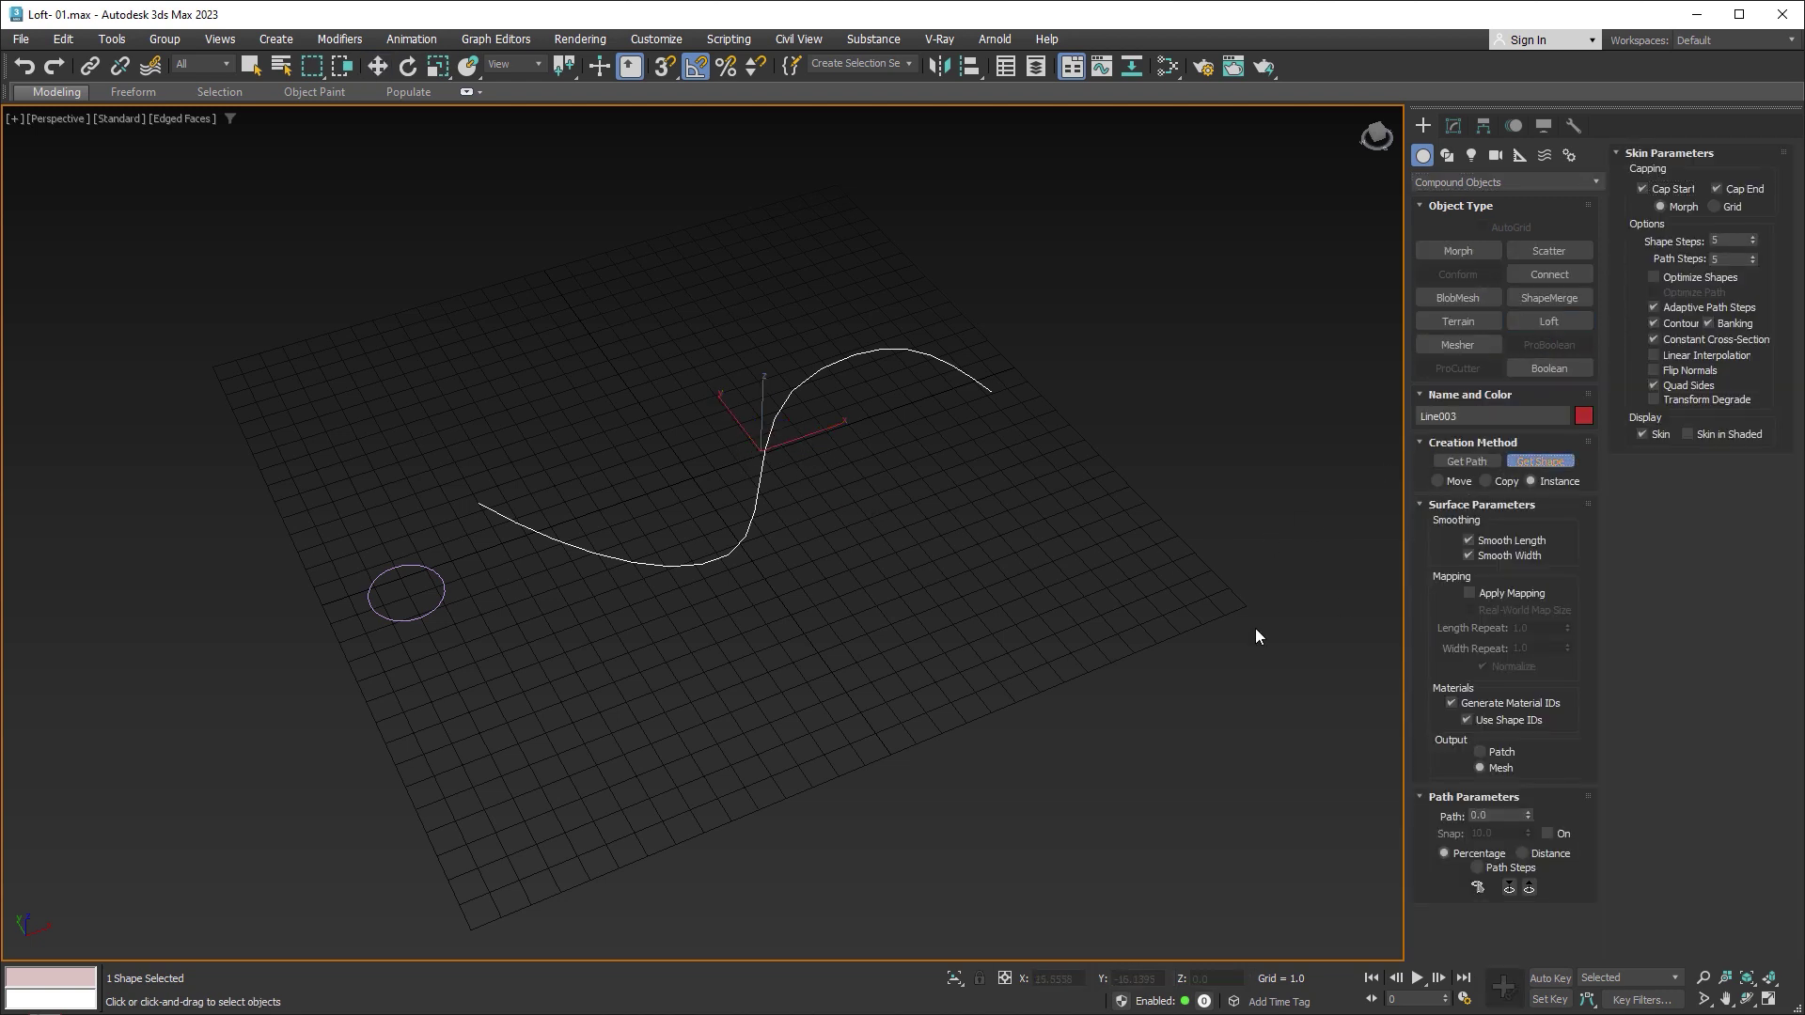
pyautogui.click(435, 570)
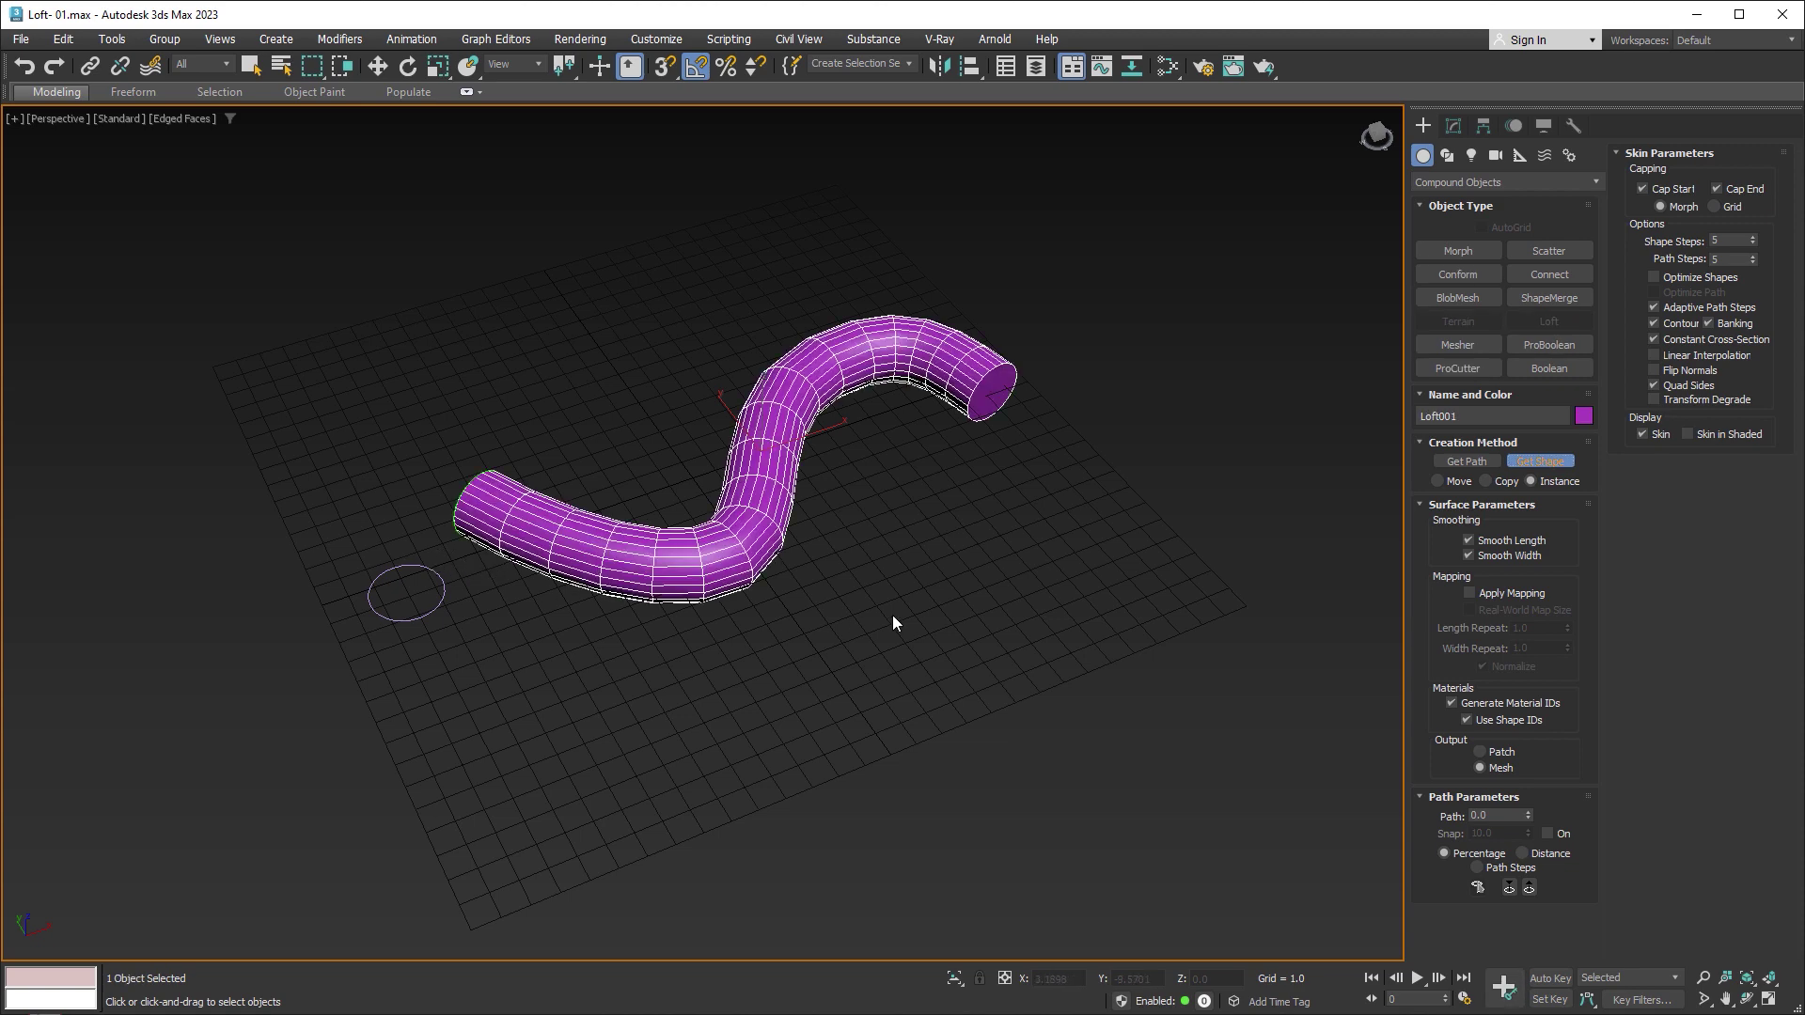
pyautogui.press('w')
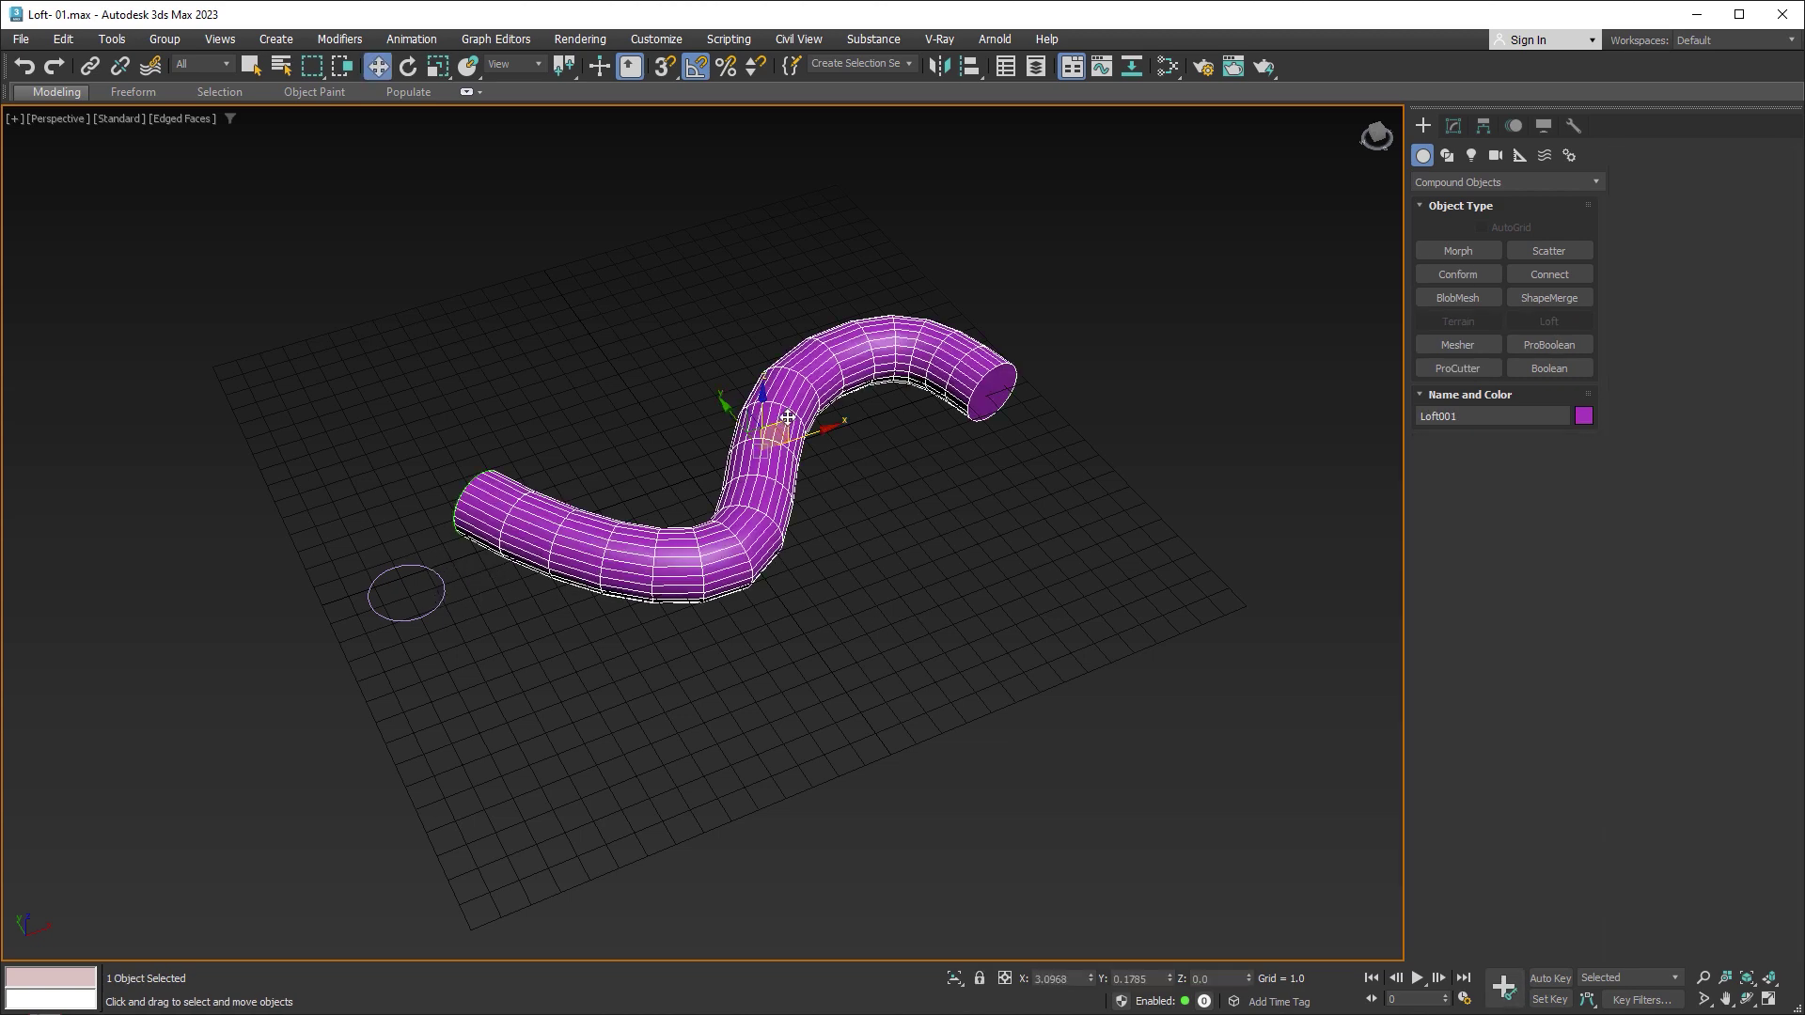
pyautogui.moveTo(982, 413)
pyautogui.keyDown('alt'); pyautogui.mouseDown(button='middle')
pyautogui.moveTo(894, 567)
pyautogui.moveTo(974, 517)
pyautogui.moveTo(745, 689)
pyautogui.moveTo(855, 568)
pyautogui.moveTo(926, 538)
pyautogui.moveTo(941, 558)
pyautogui.mouseUp(button='middle'); pyautogui.keyUp('alt')
pyautogui.click(1453, 126)
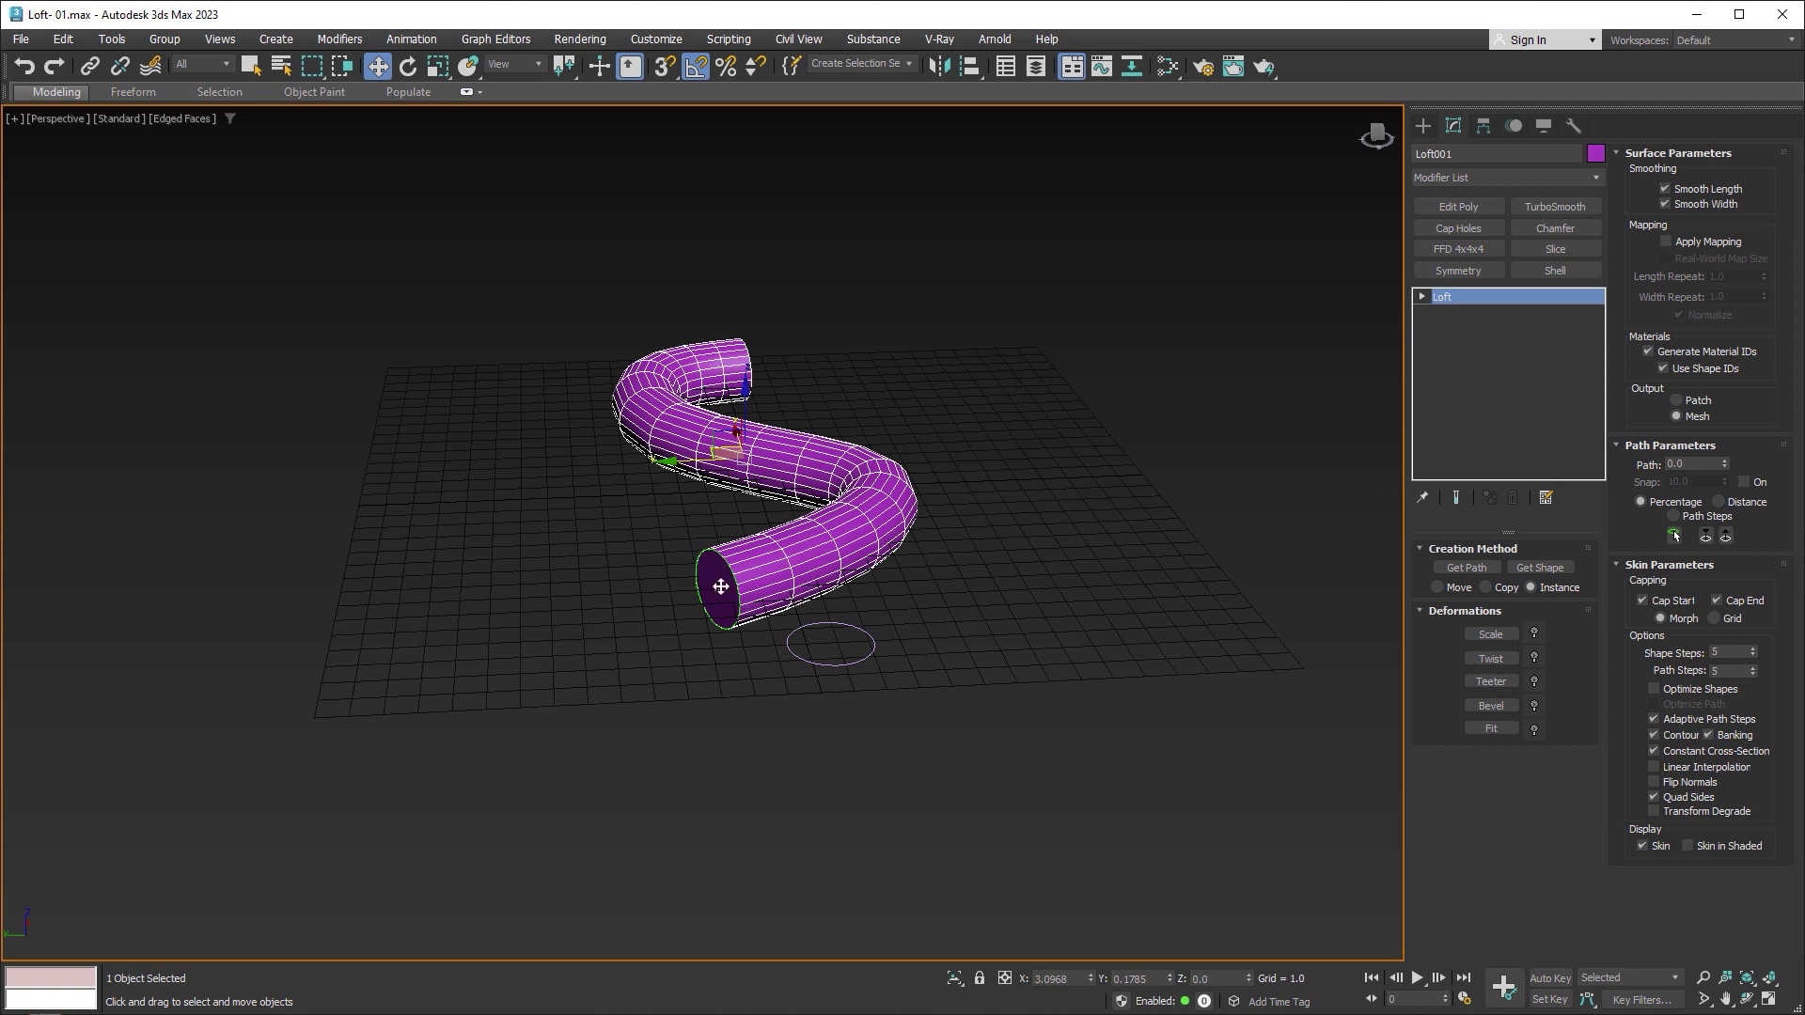
pyautogui.scroll(3, 720, 587)
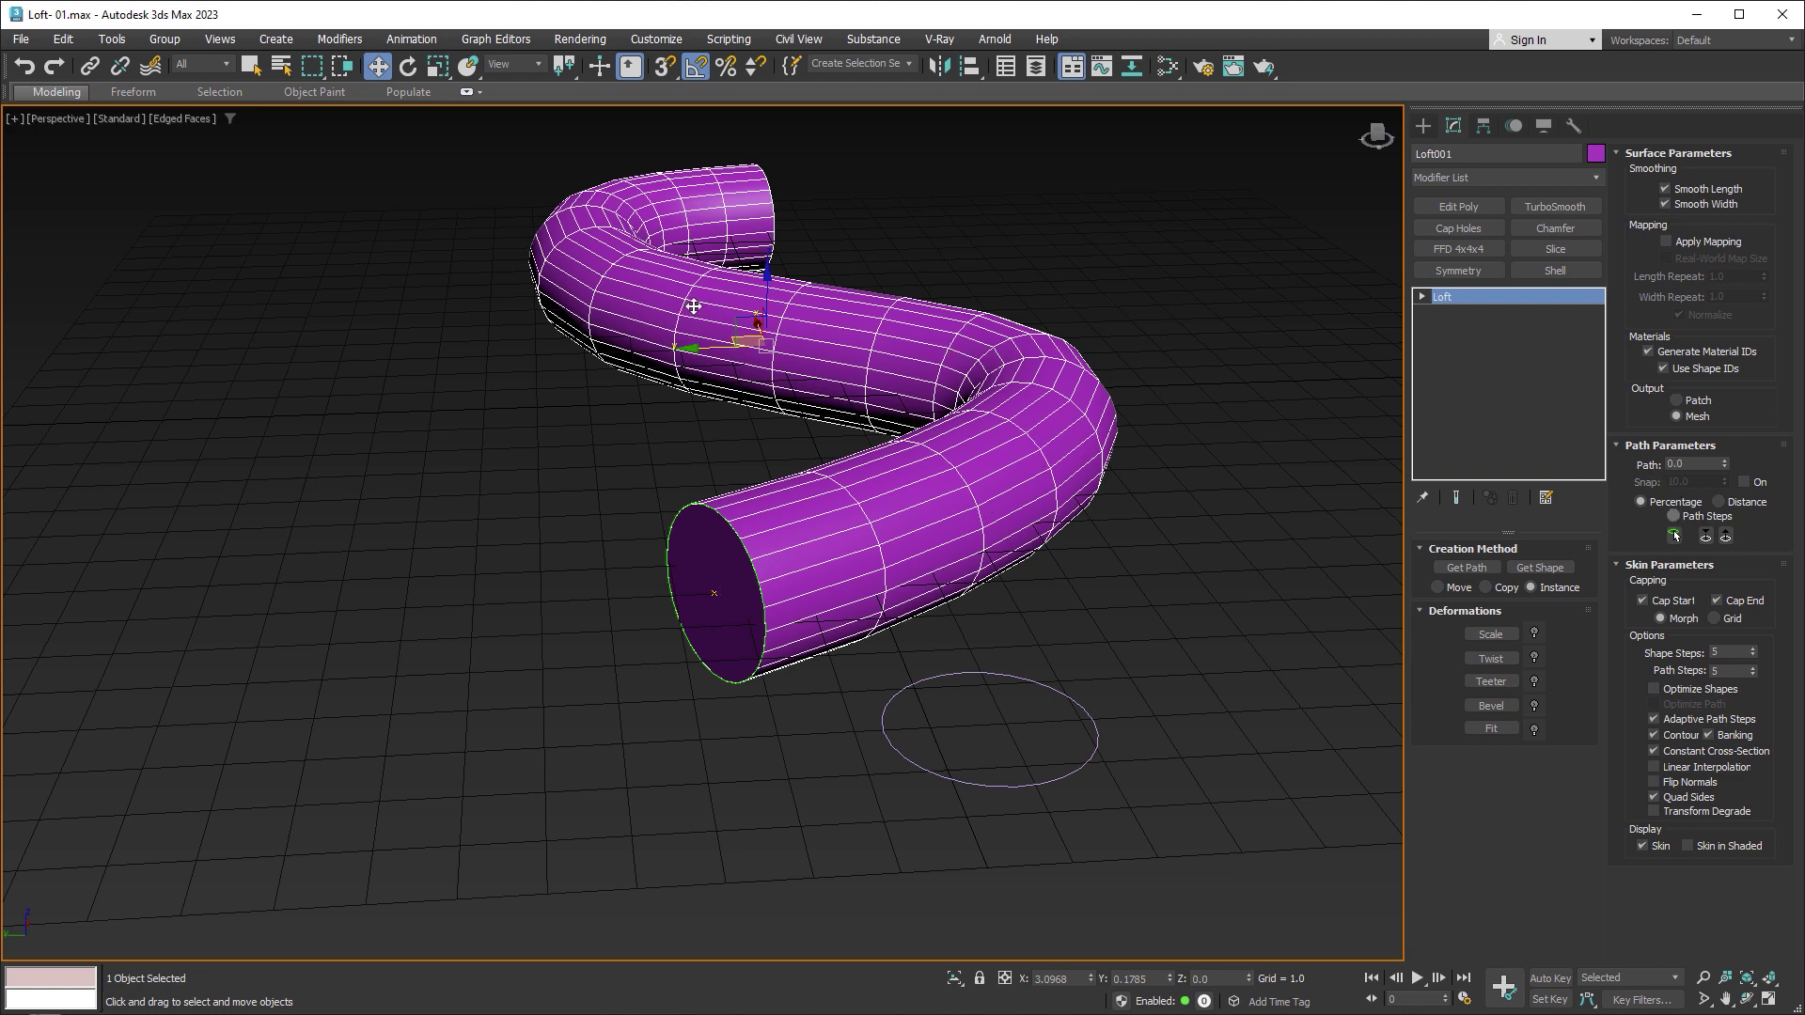
pyautogui.keyDown('alt'); pyautogui.moveTo(724, 307); pyautogui.dragTo(776, 434, button='middle'); pyautogui.keyUp('alt')
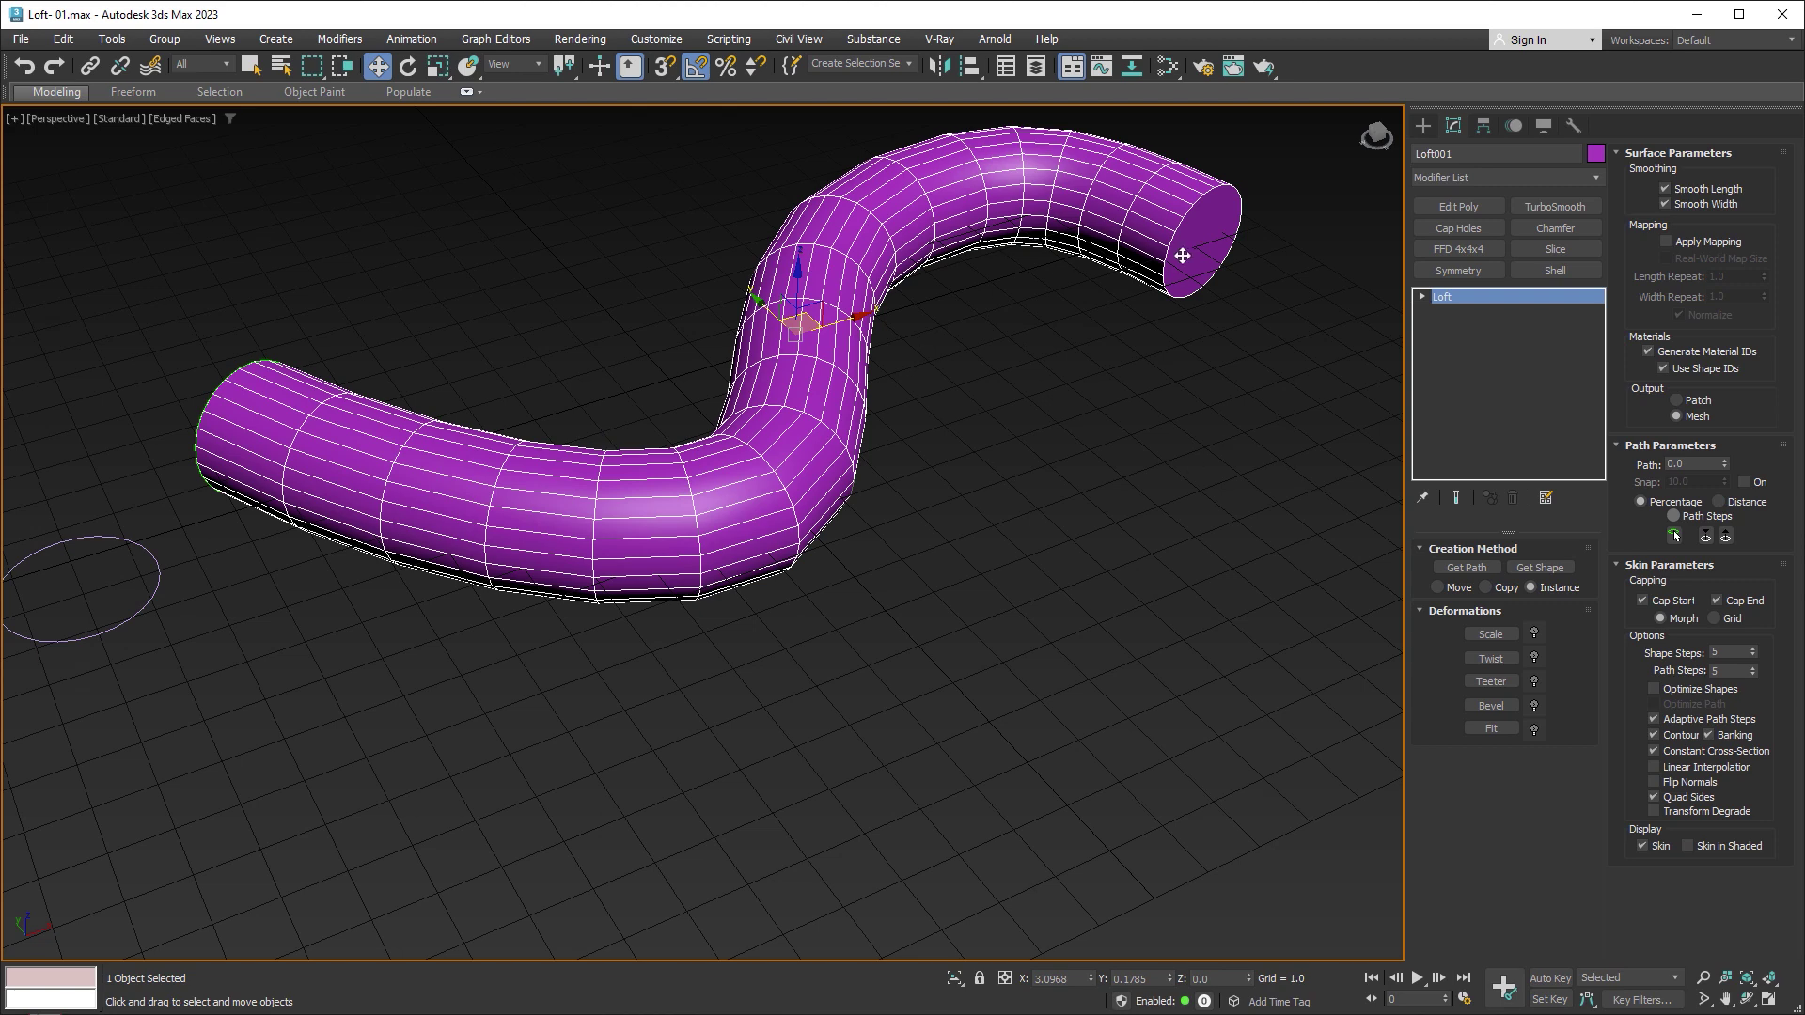
pyautogui.scroll(-2, 959, 556)
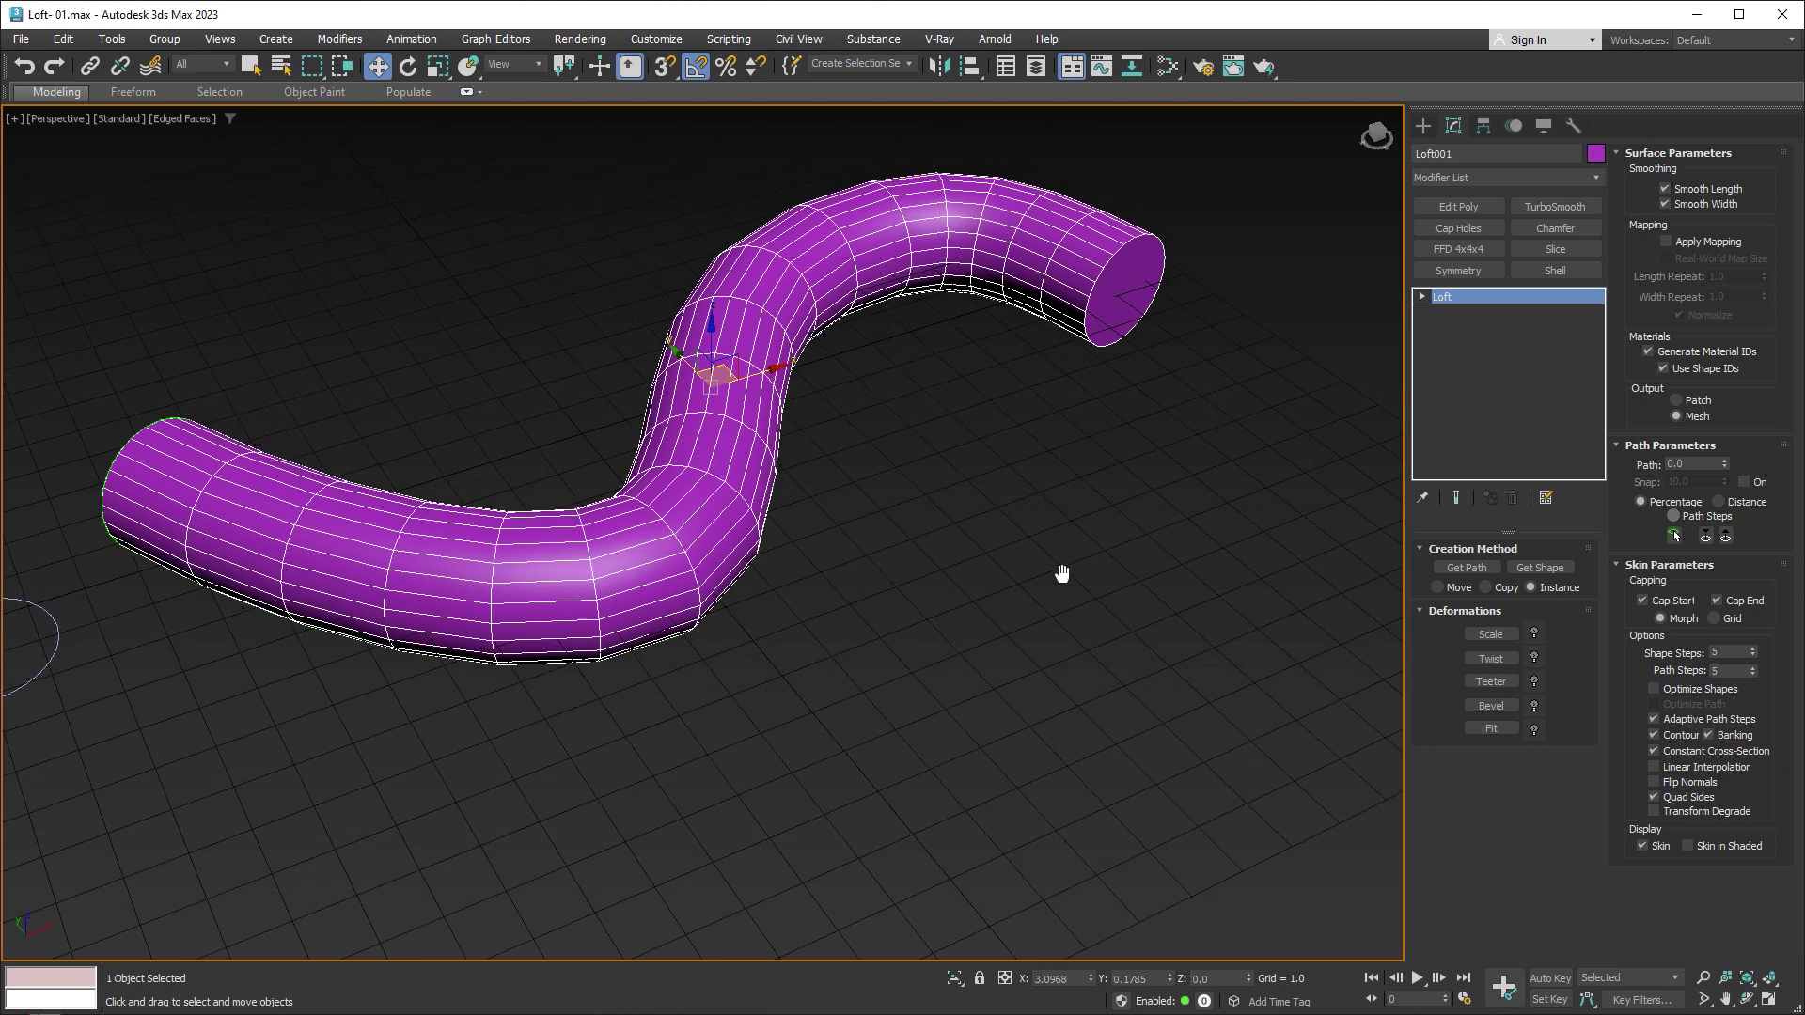
pyautogui.scroll(-2, 1063, 567)
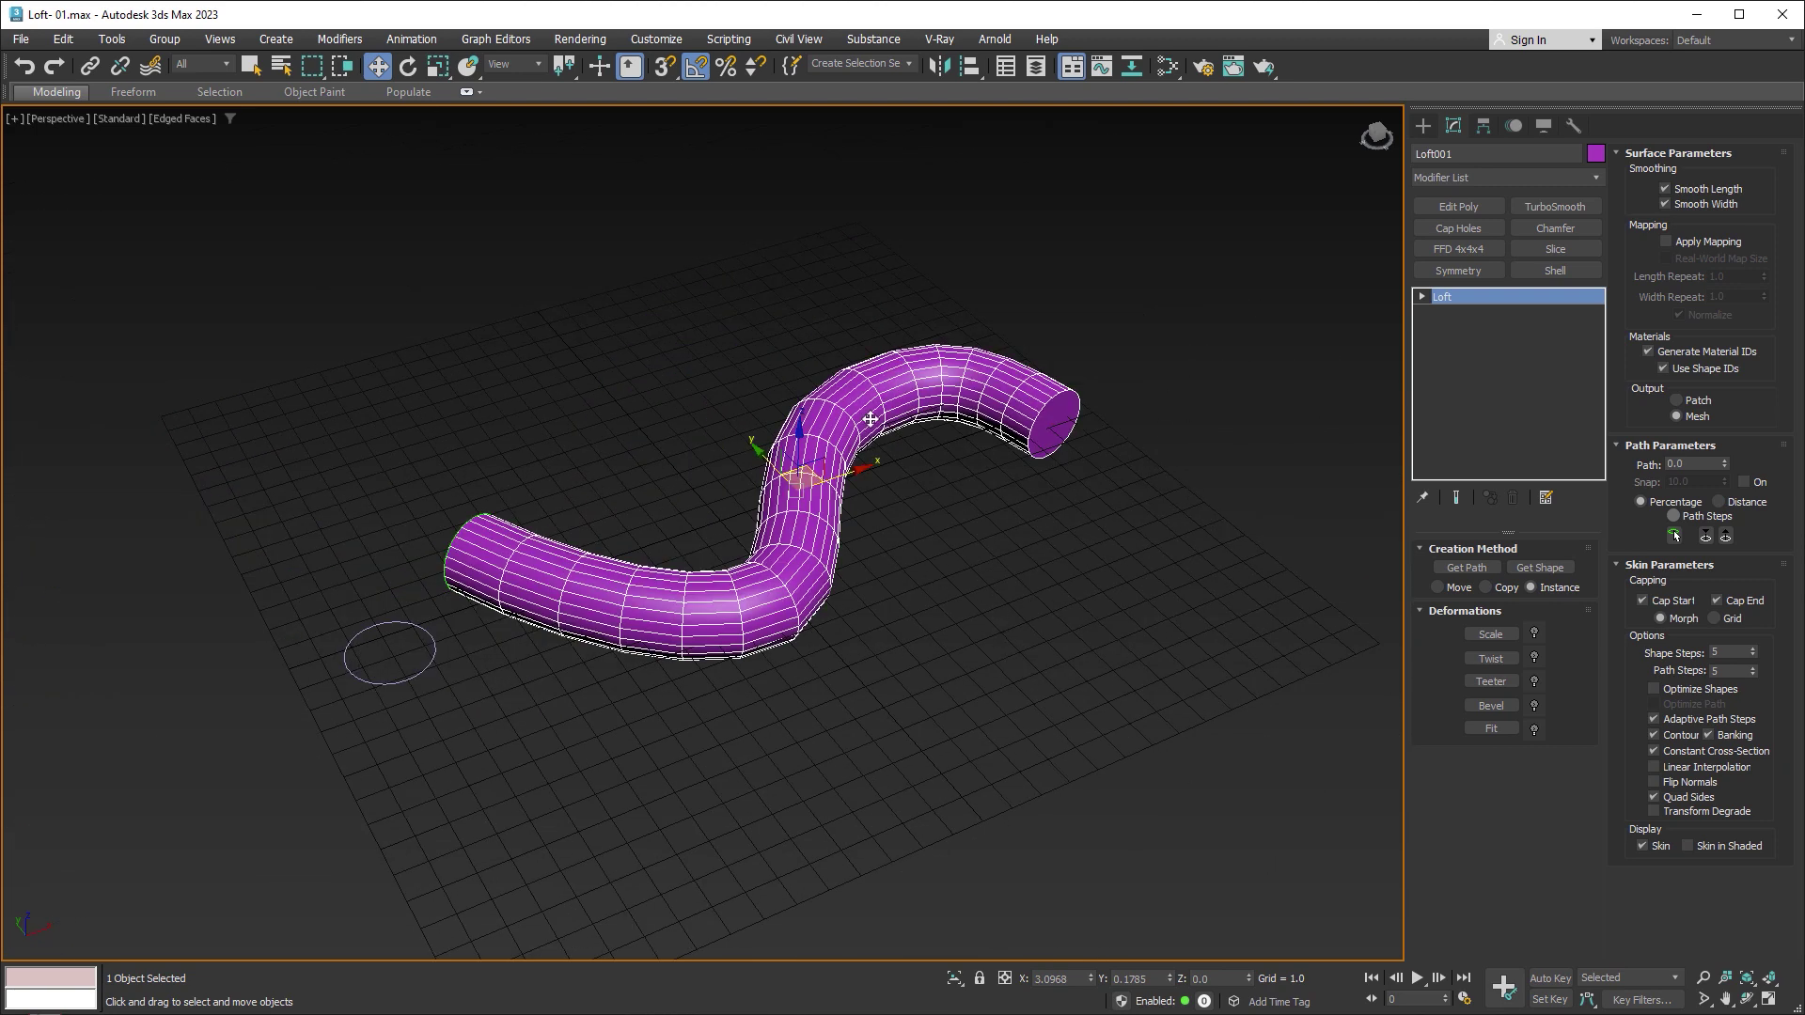
pyautogui.click(1424, 127)
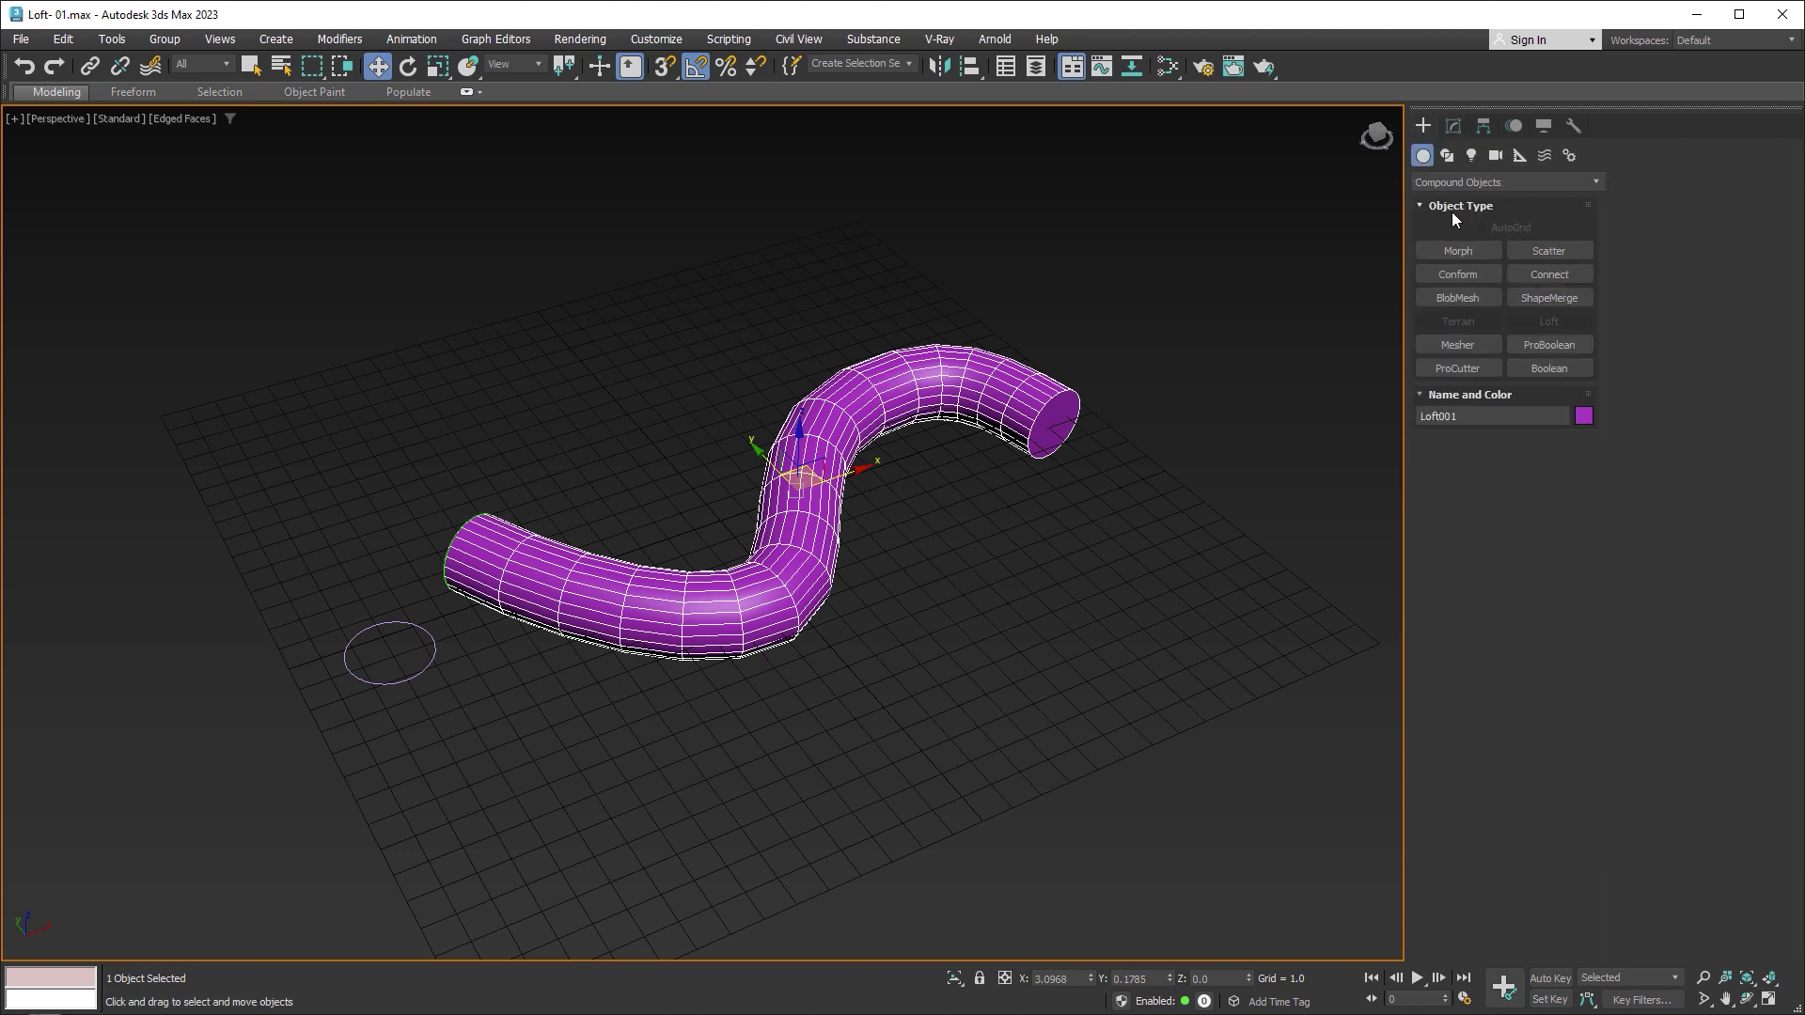
# Step: Draw a six-point star beside the circle, then select Loft001 in the Modify panel
pyautogui.click(1447, 156)
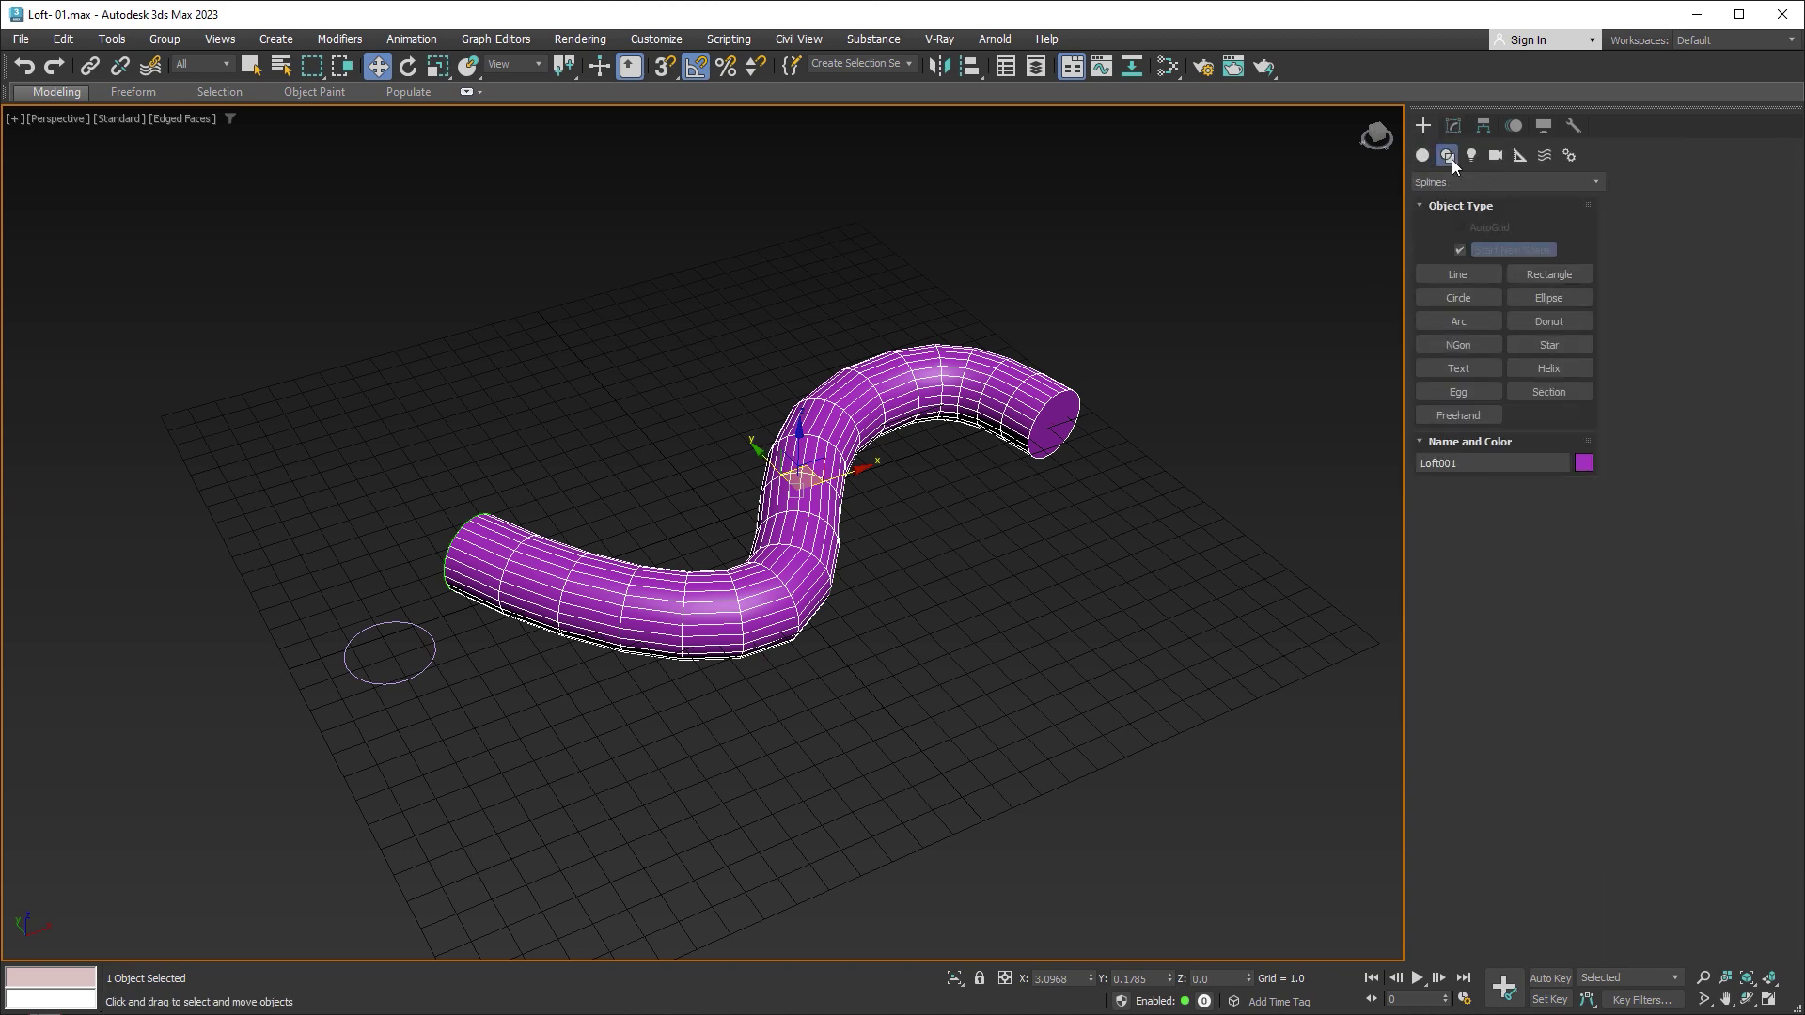
pyautogui.click(1549, 345)
pyautogui.moveTo(657, 552)
pyautogui.keyDown('alt'); pyautogui.mouseDown(button='middle')
pyautogui.moveTo(685, 503)
pyautogui.moveTo(484, 603)
pyautogui.mouseUp(button='middle'); pyautogui.keyUp('alt')
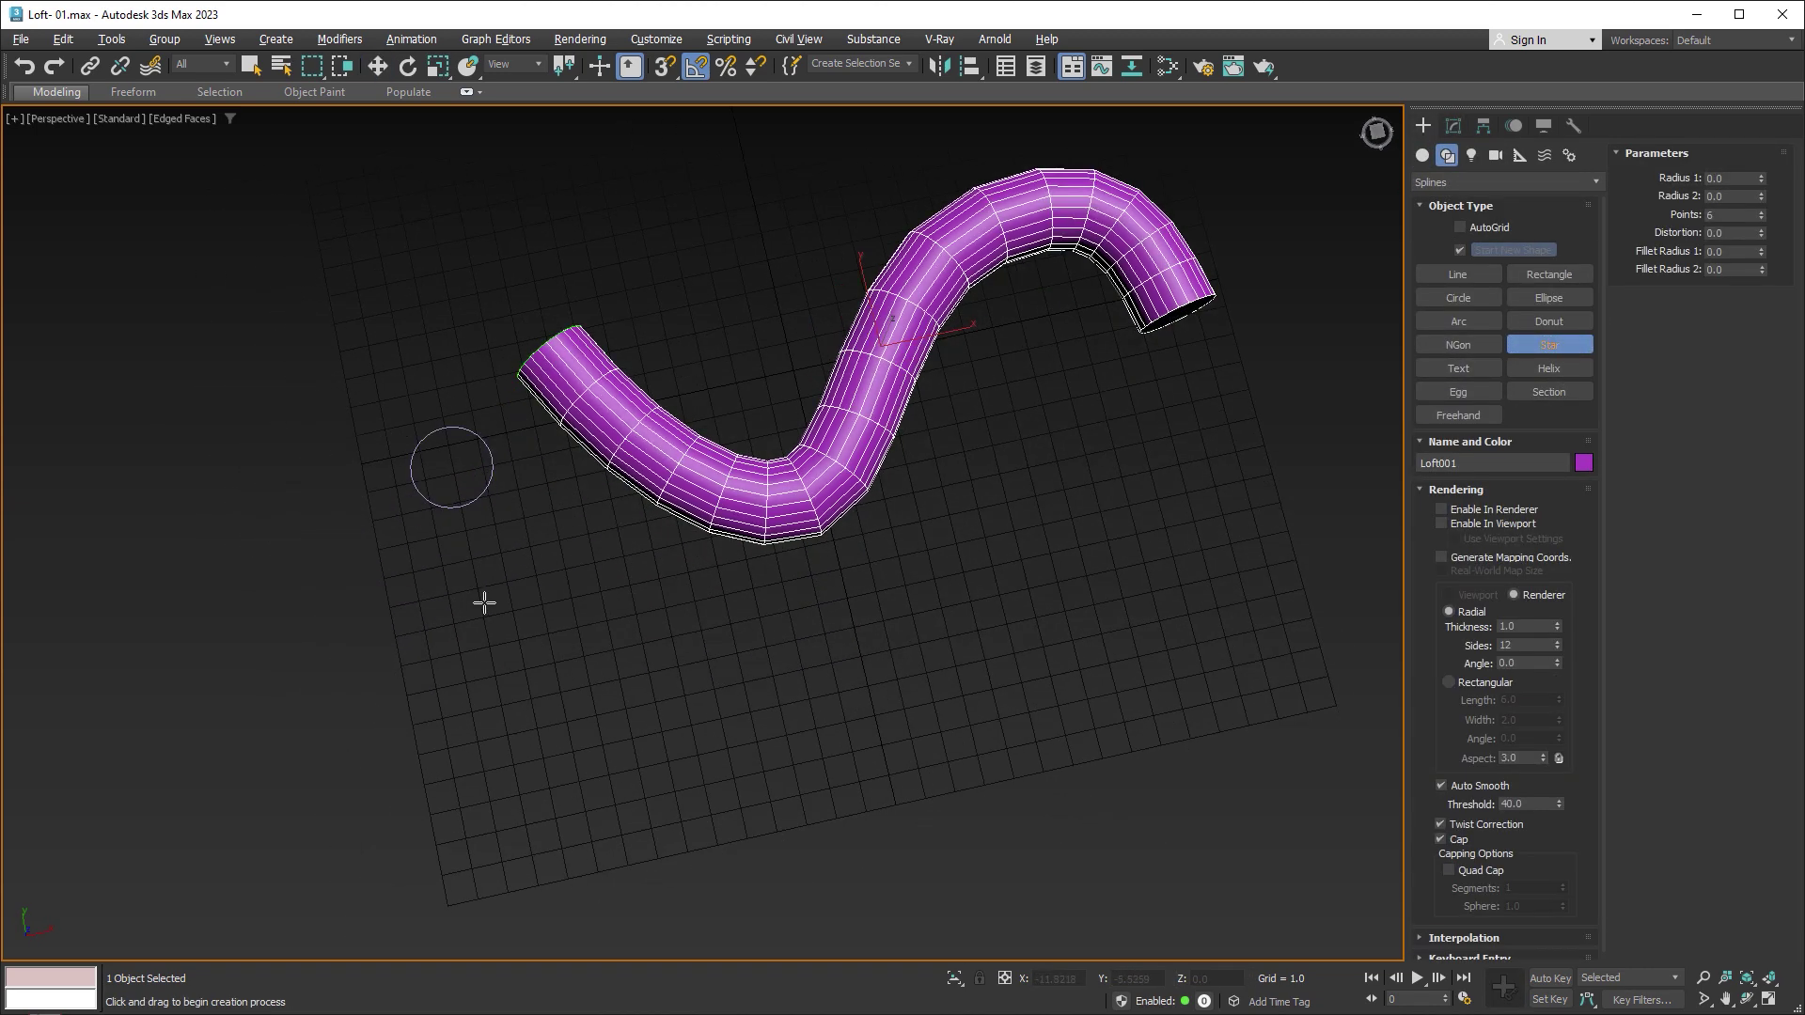
pyautogui.moveTo(459, 569); pyautogui.dragTo(497, 594)
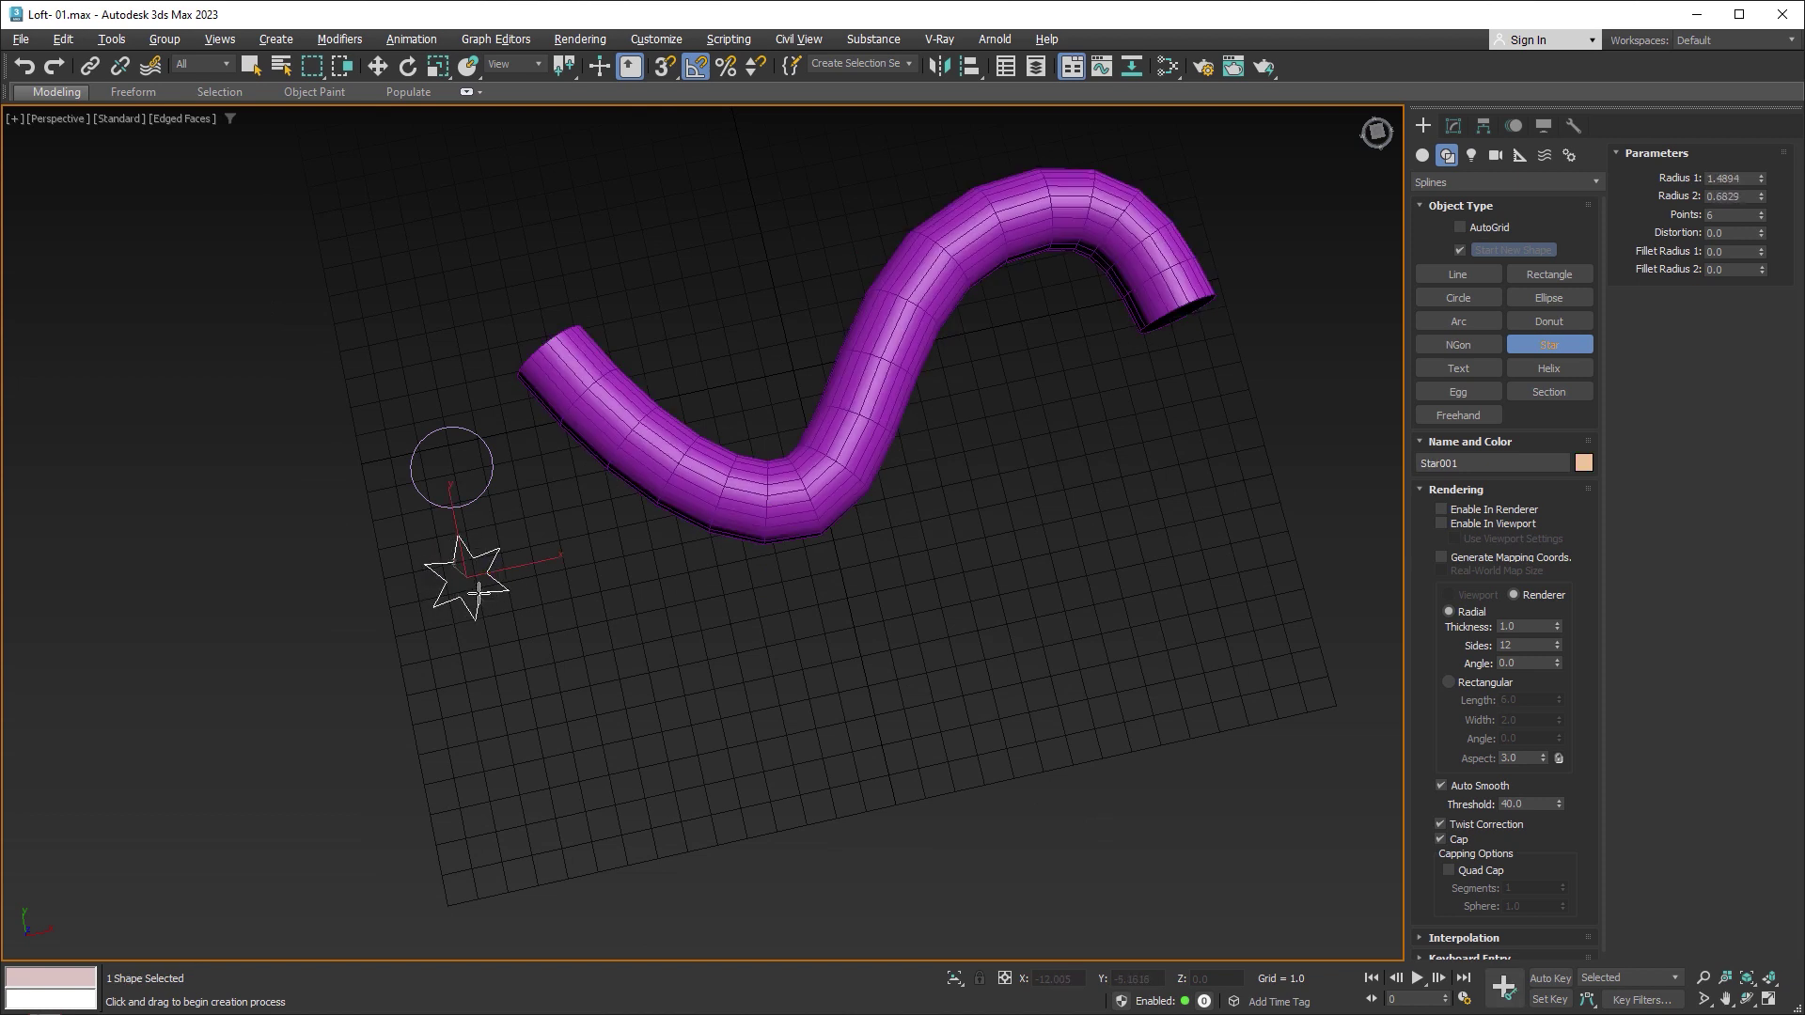
pyautogui.press('w')
pyautogui.click(803, 465)
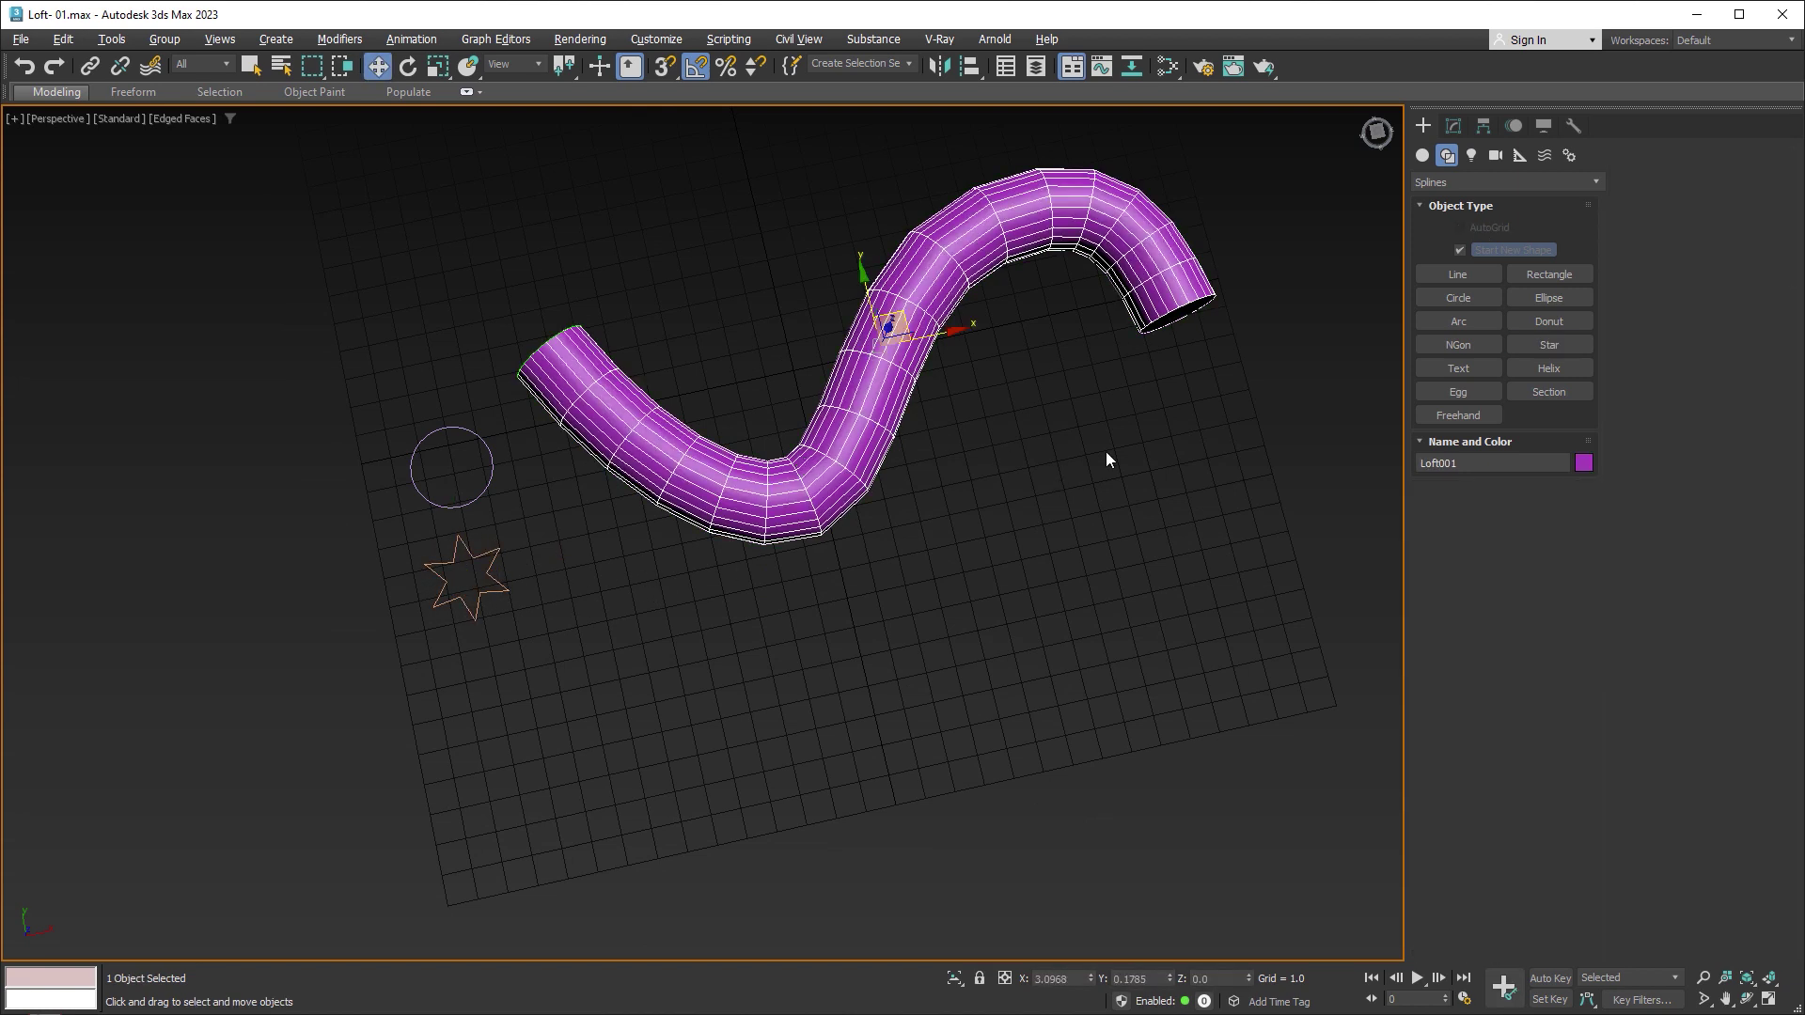
pyautogui.click(1453, 125)
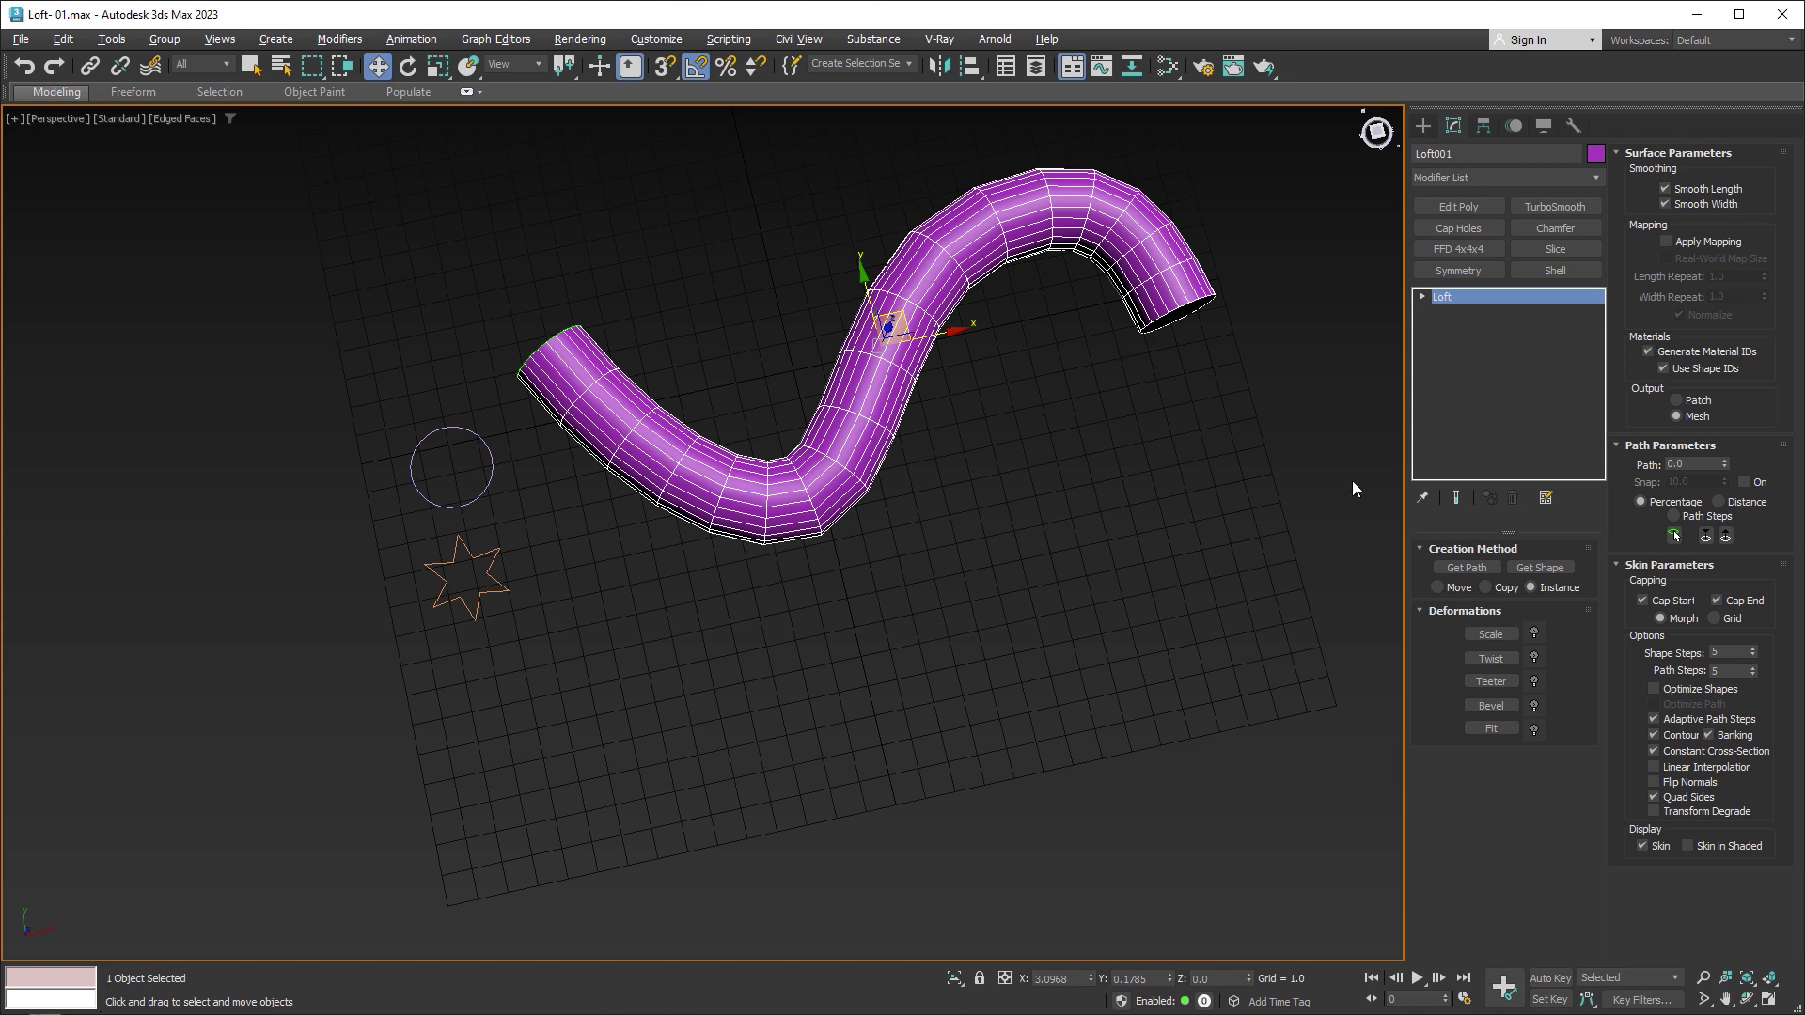
# Step: Add the star as a loft cross-section at path position 51.3603
pyautogui.keyDown('alt'); pyautogui.moveTo(1352, 481); pyautogui.dragTo(1063, 408, button='middle'); pyautogui.keyUp('alt')
pyautogui.press('F3')
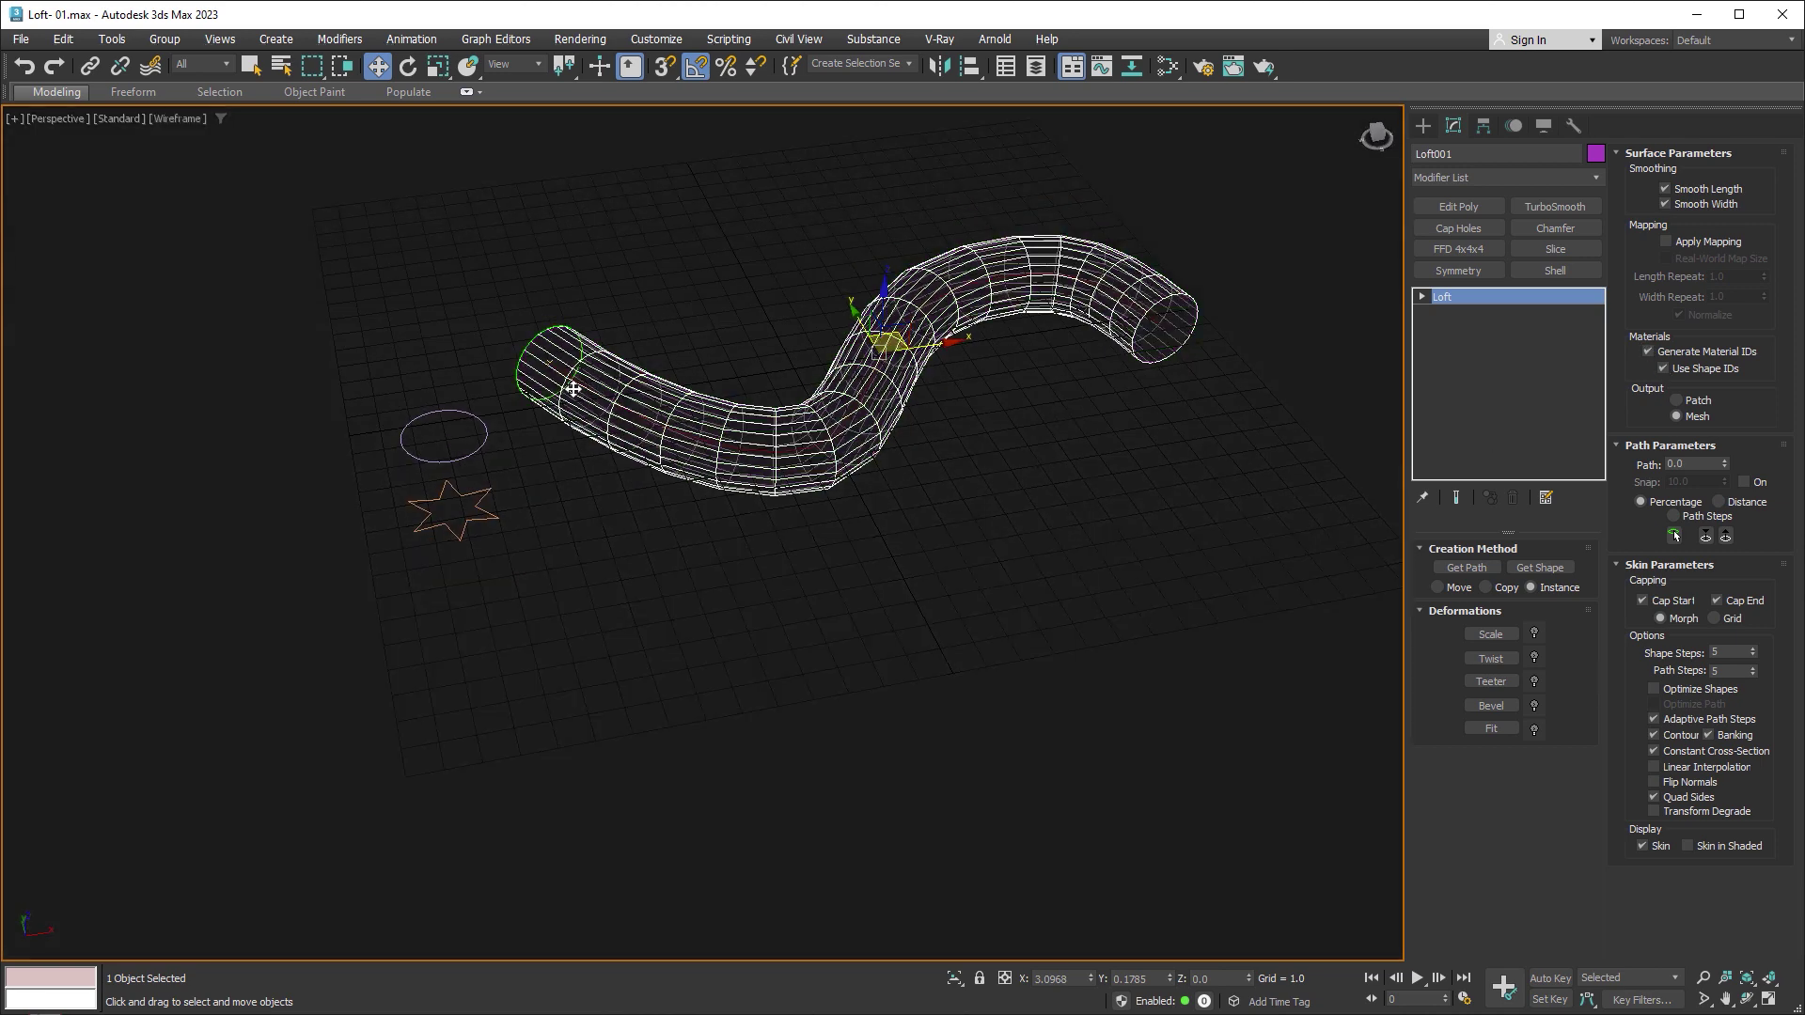
pyautogui.keyDown('alt'); pyautogui.moveTo(573, 388); pyautogui.dragTo(646, 463, button='middle'); pyautogui.keyUp('alt')
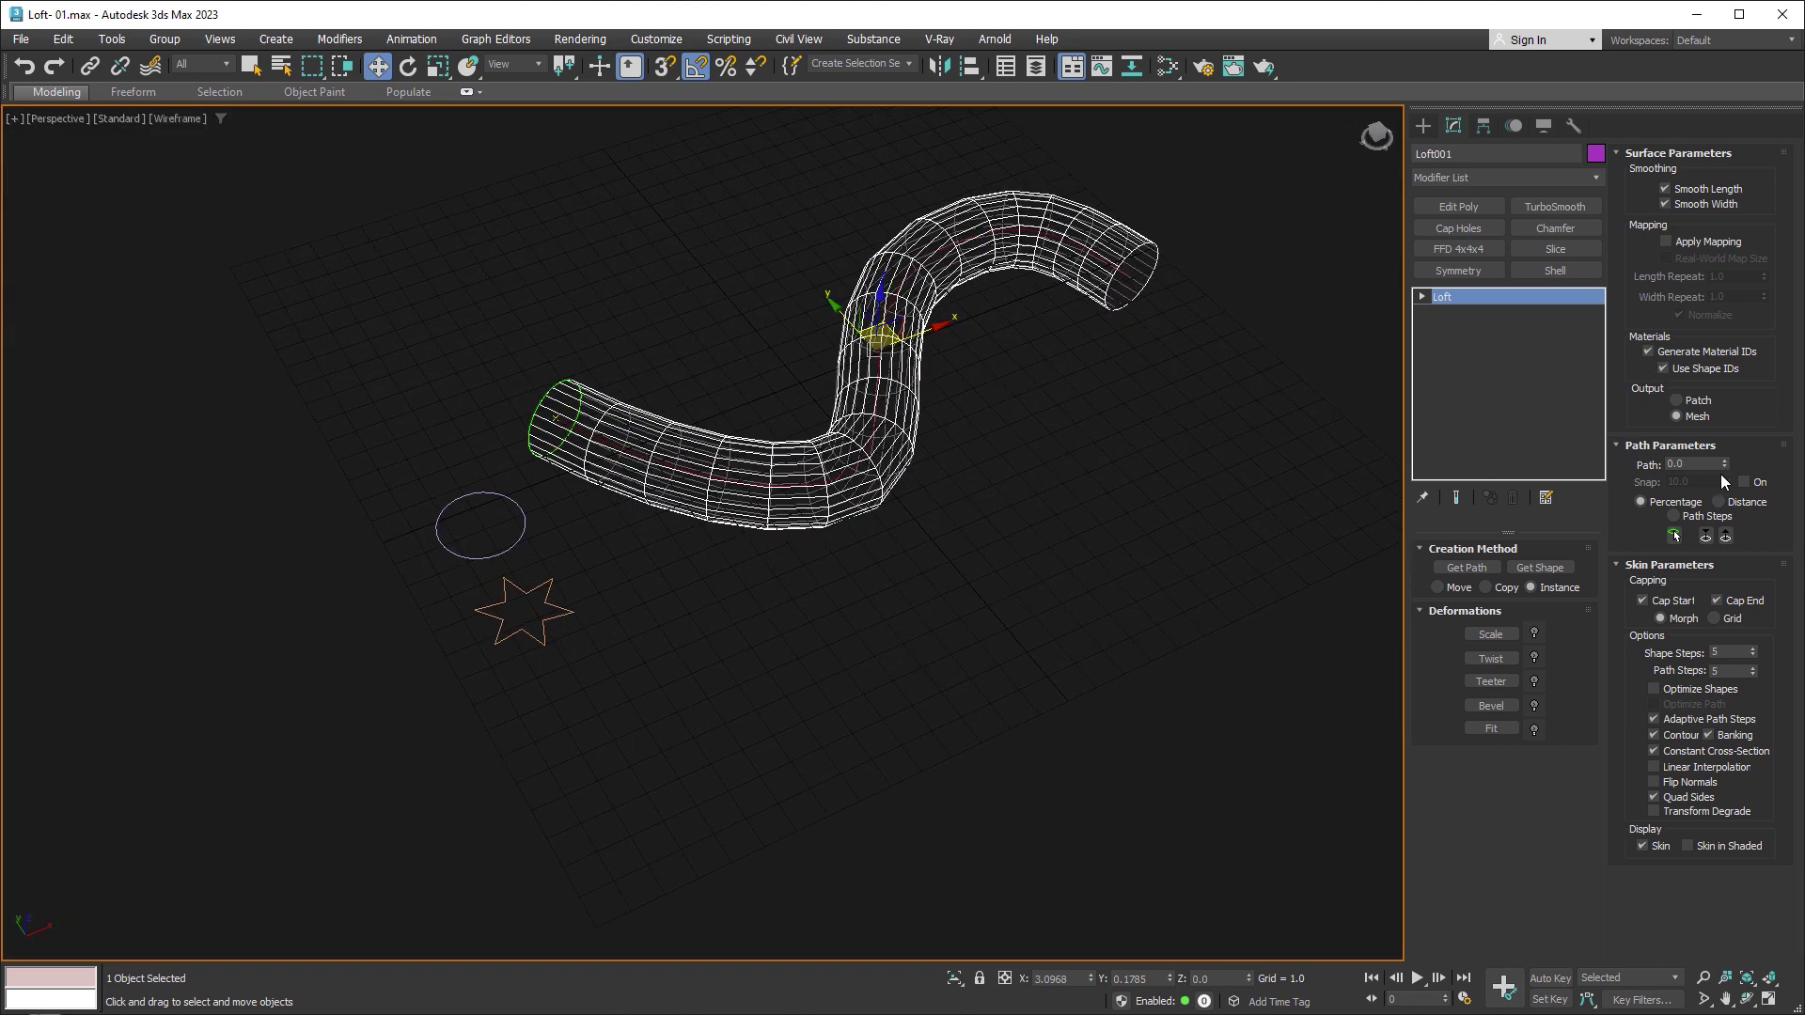
pyautogui.moveTo(1724, 464); pyautogui.dragTo(1735, 520)
pyautogui.moveTo(1725, 314); pyautogui.dragTo(1725, 307)
pyautogui.moveTo(1723, 464); pyautogui.dragTo(1712, 215)
pyautogui.keyDown('alt'); pyautogui.moveTo(1222, 423); pyautogui.dragTo(1121, 489, button='middle'); pyautogui.keyUp('alt')
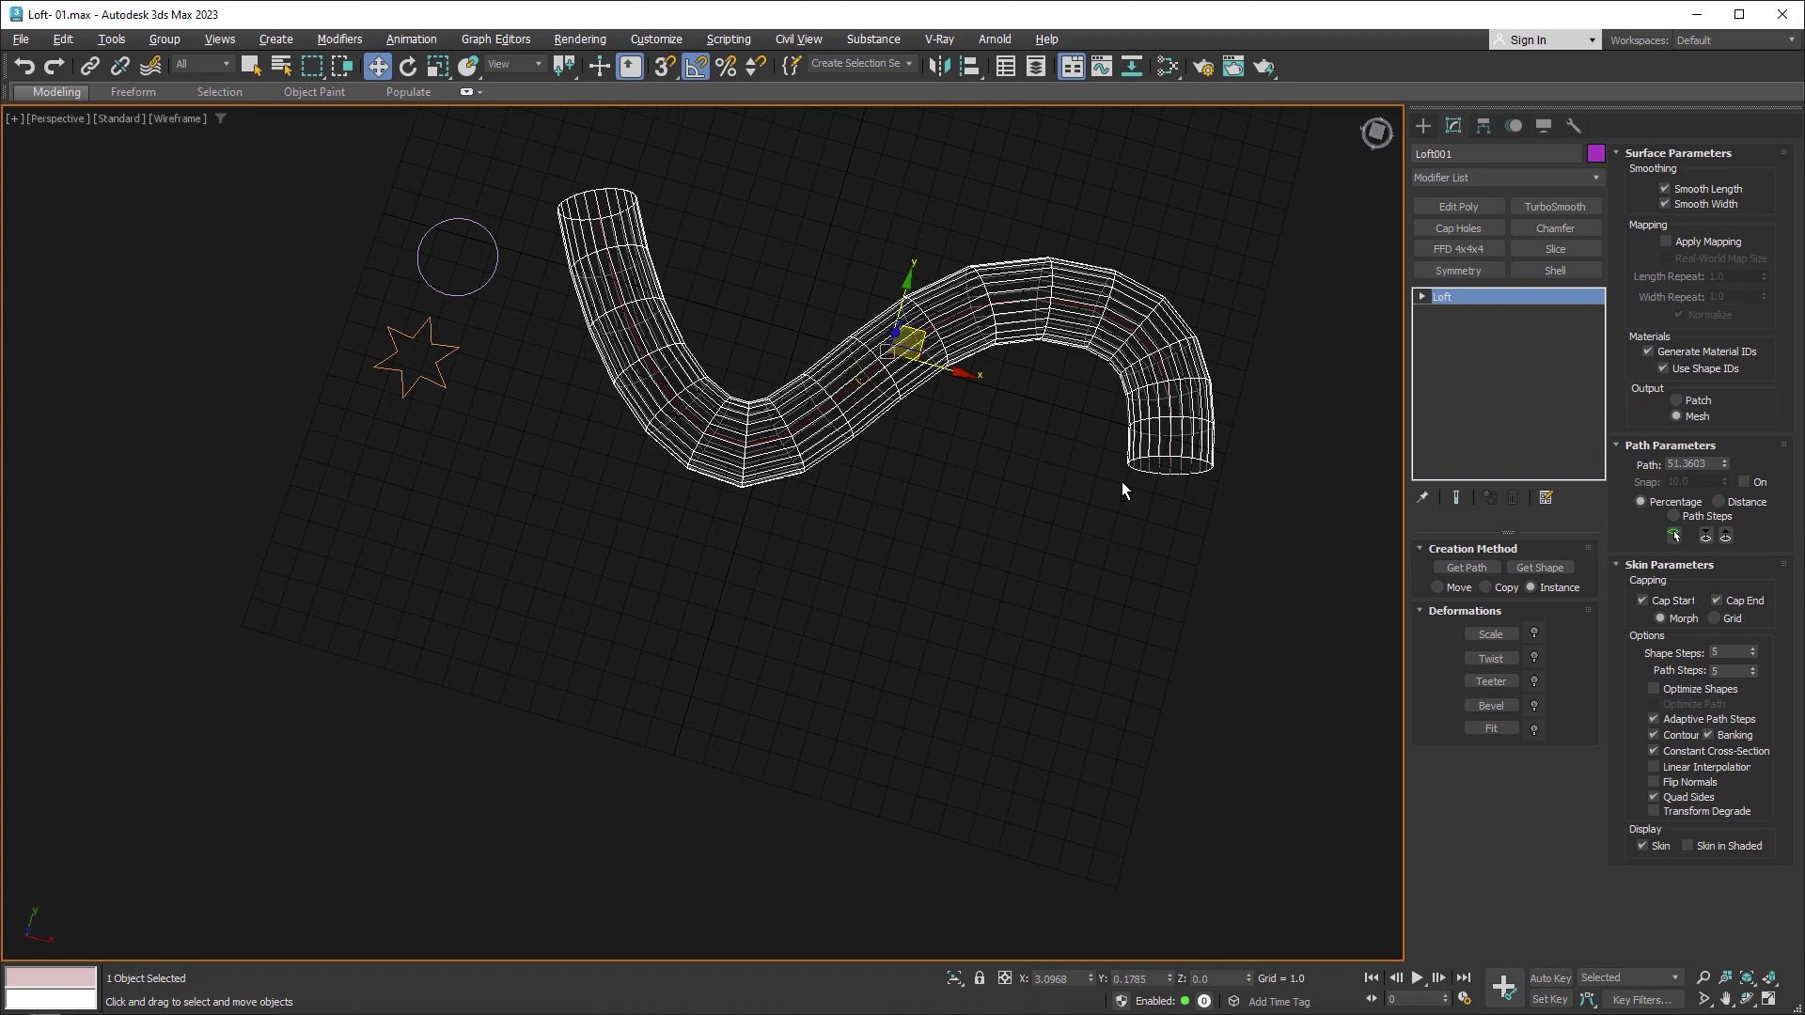
pyautogui.click(1562, 568)
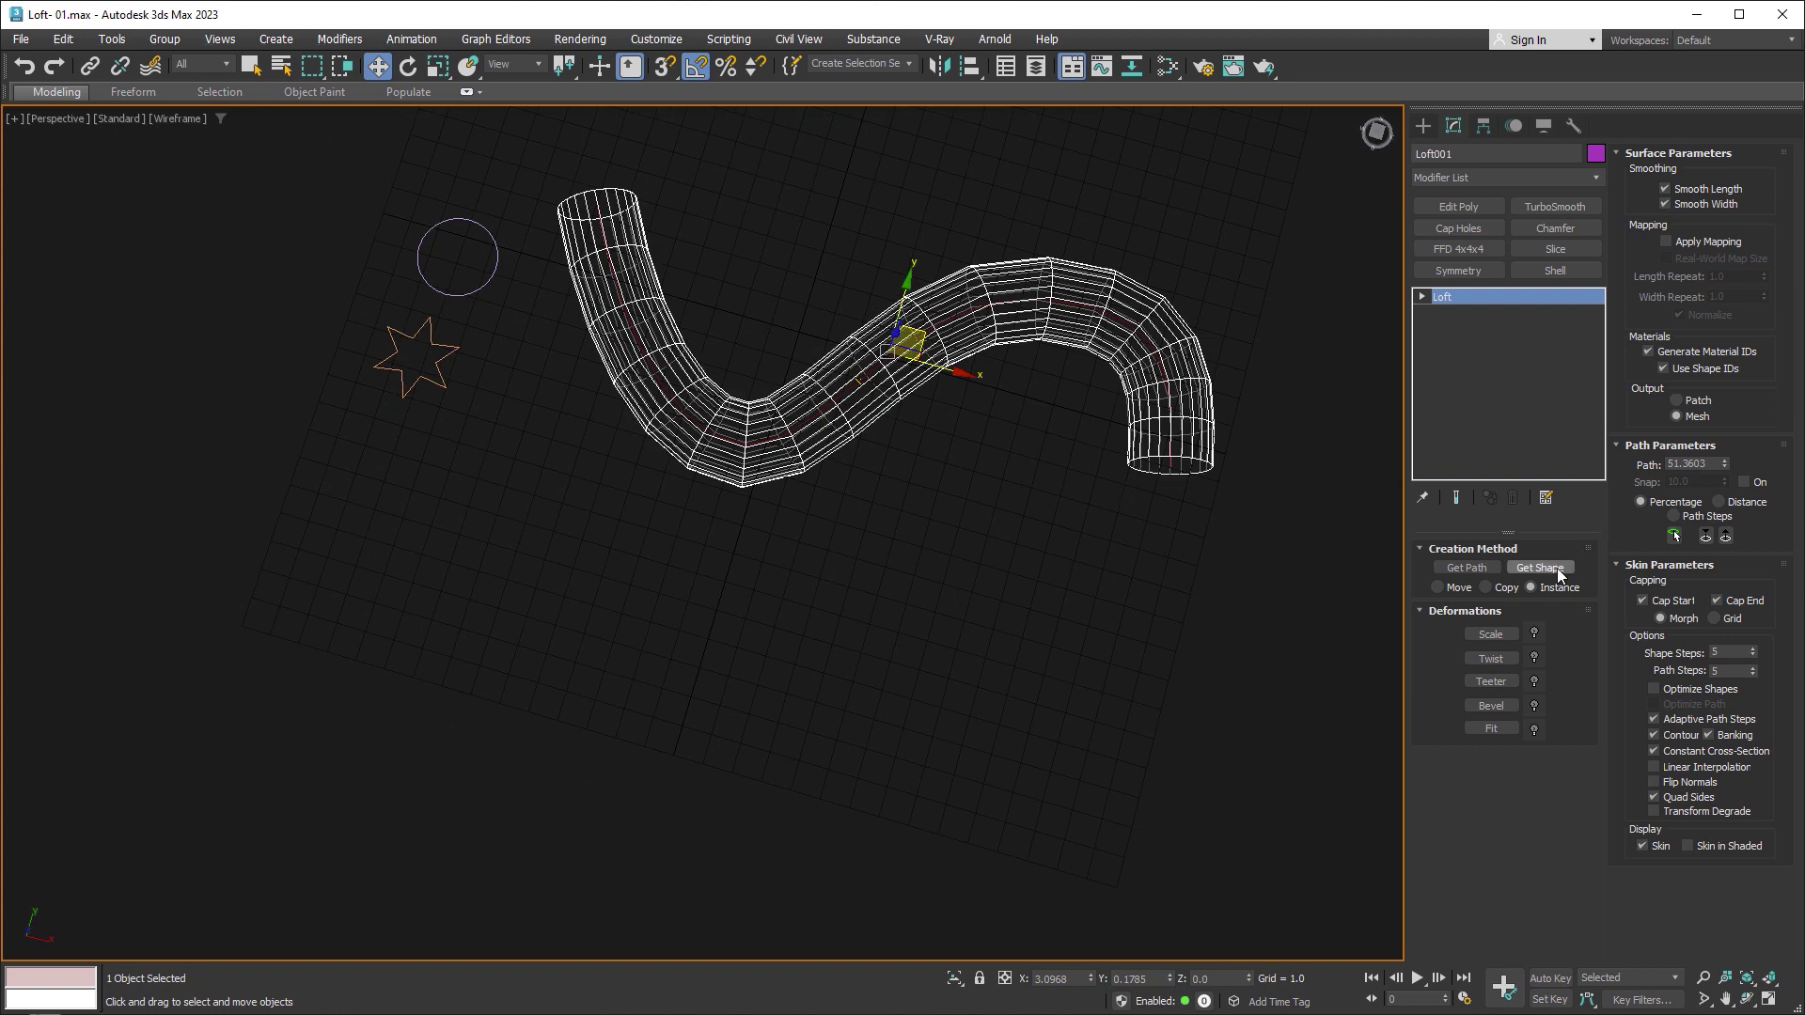
pyautogui.click(451, 353)
# Step: Return to shaded display without edges and exit shape picking
pyautogui.press('F3')
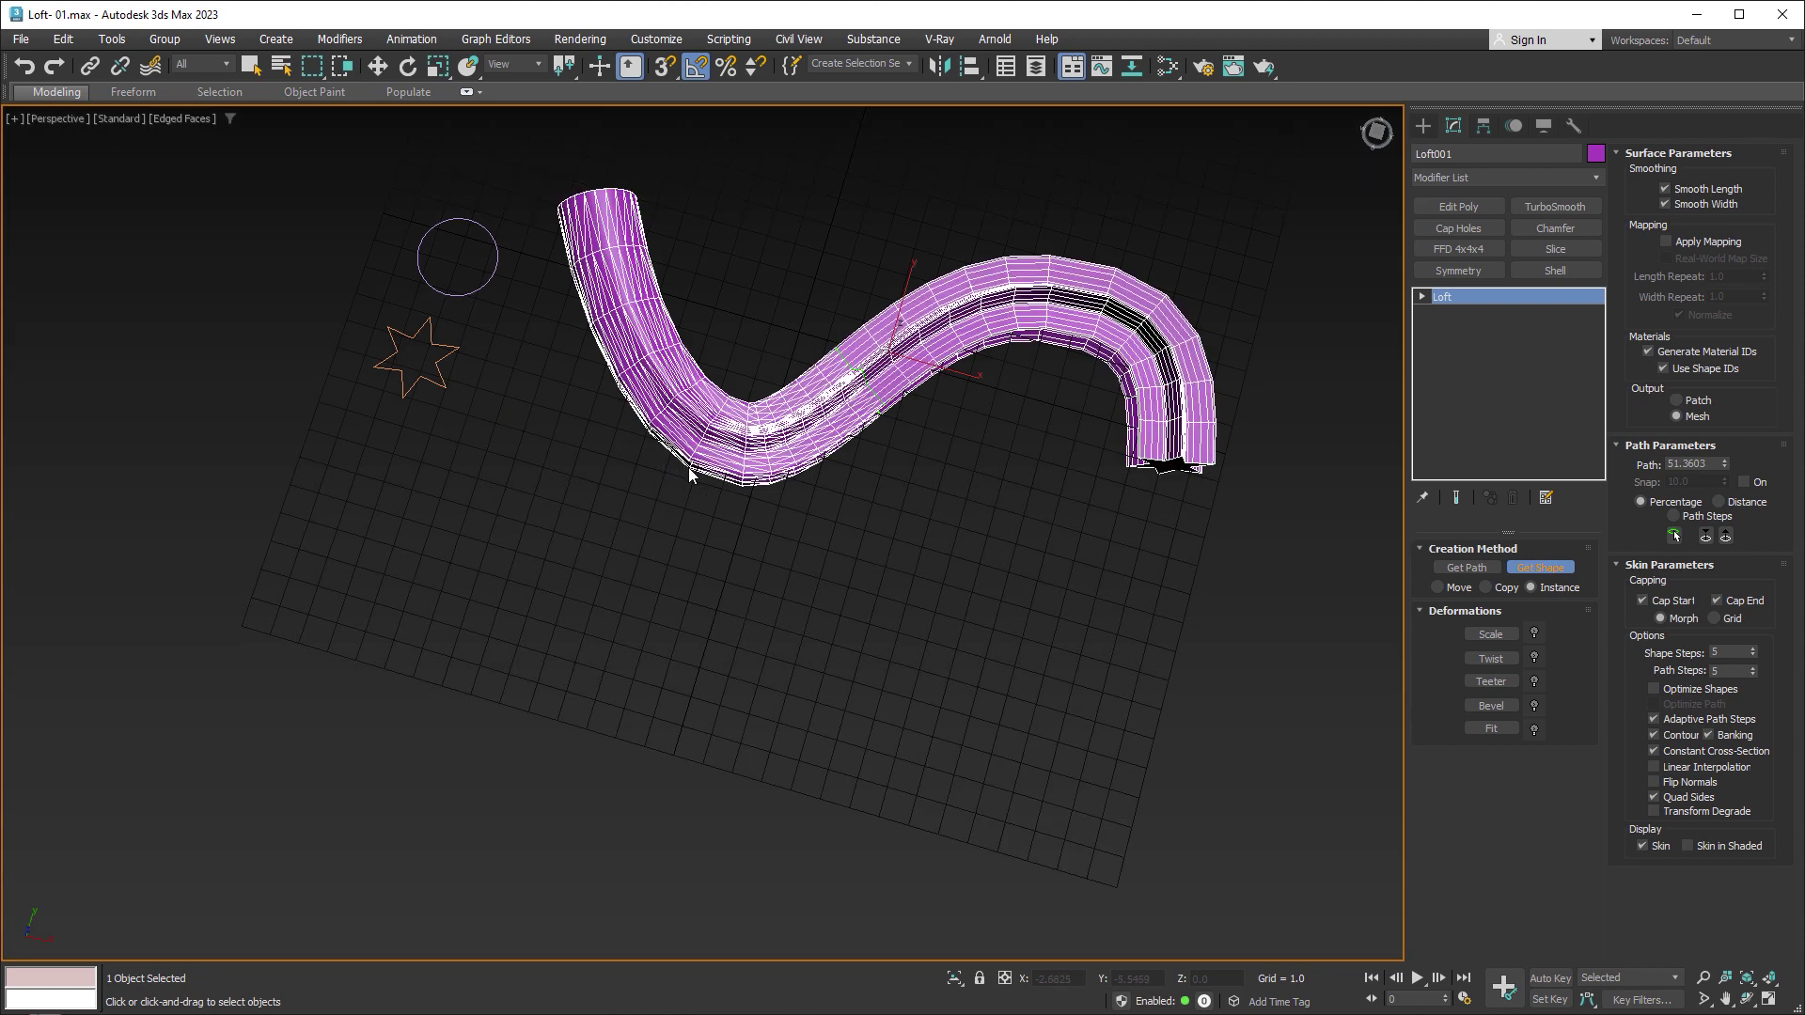
pyautogui.press('F4')
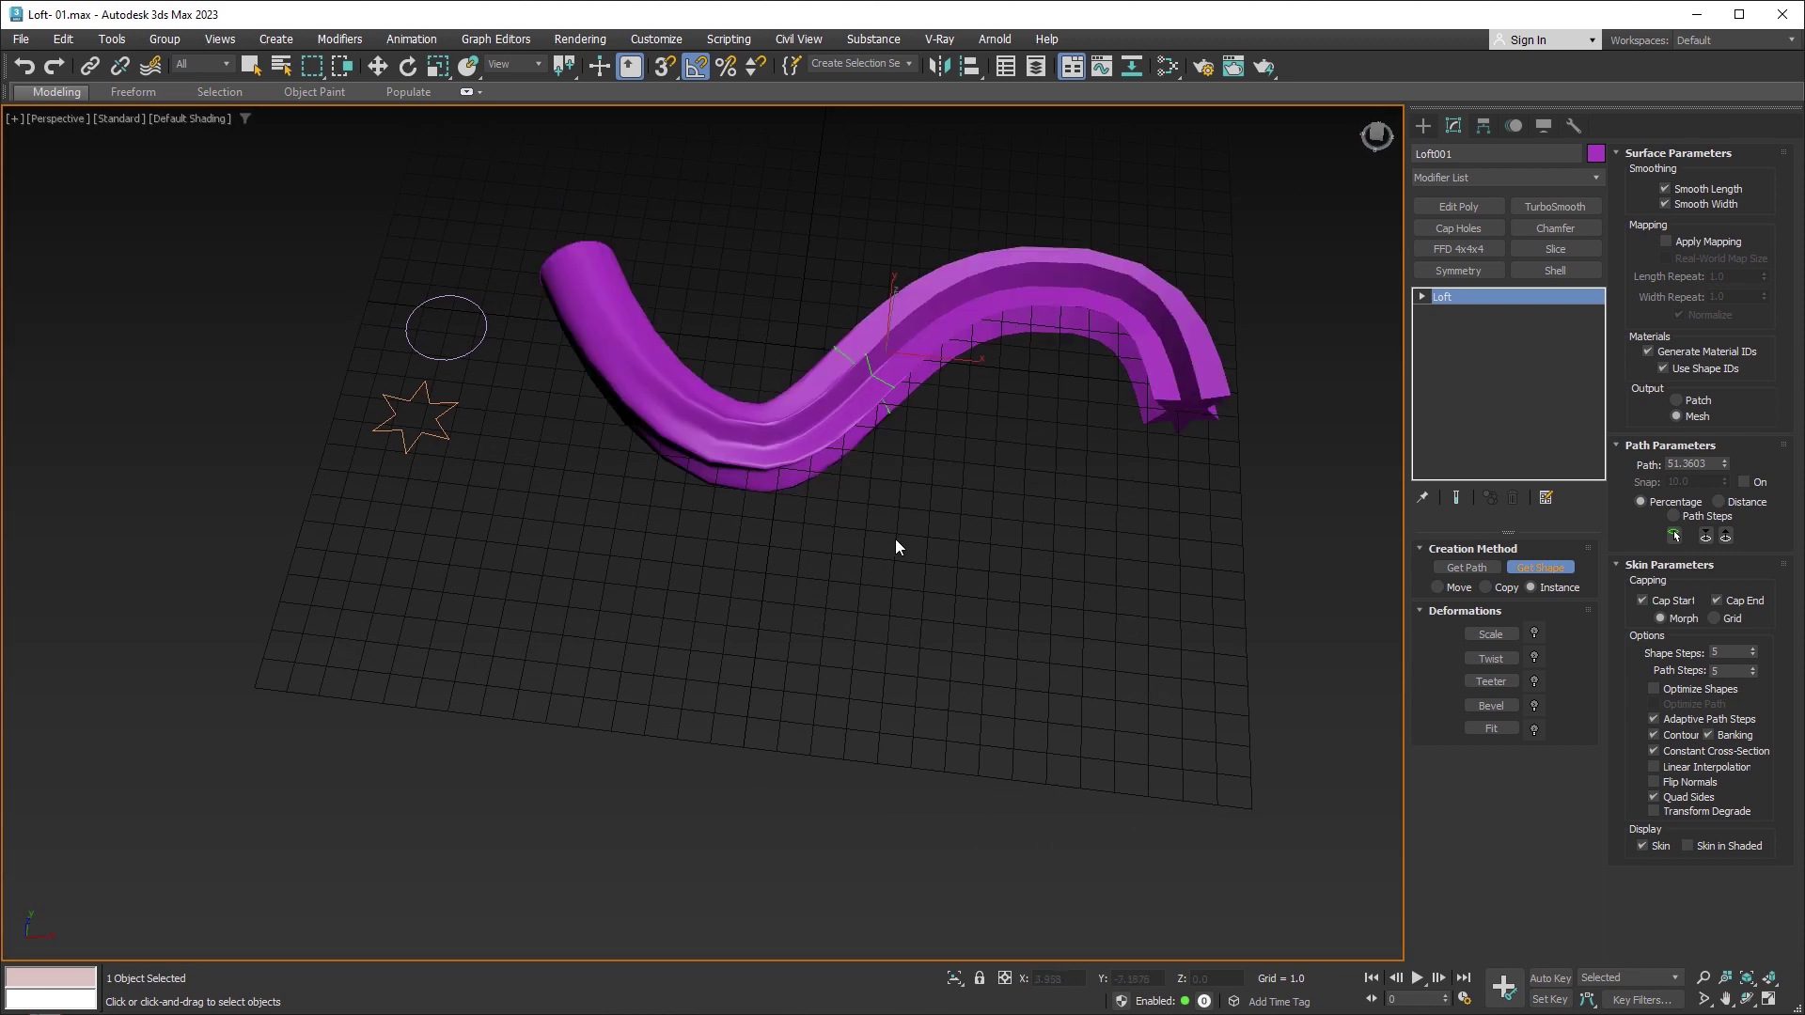
pyautogui.moveTo(895, 539)
pyautogui.keyDown('alt'); pyautogui.mouseDown(button='middle')
pyautogui.moveTo(912, 472)
pyautogui.moveTo(580, 431)
pyautogui.mouseUp(button='middle'); pyautogui.keyUp('alt')
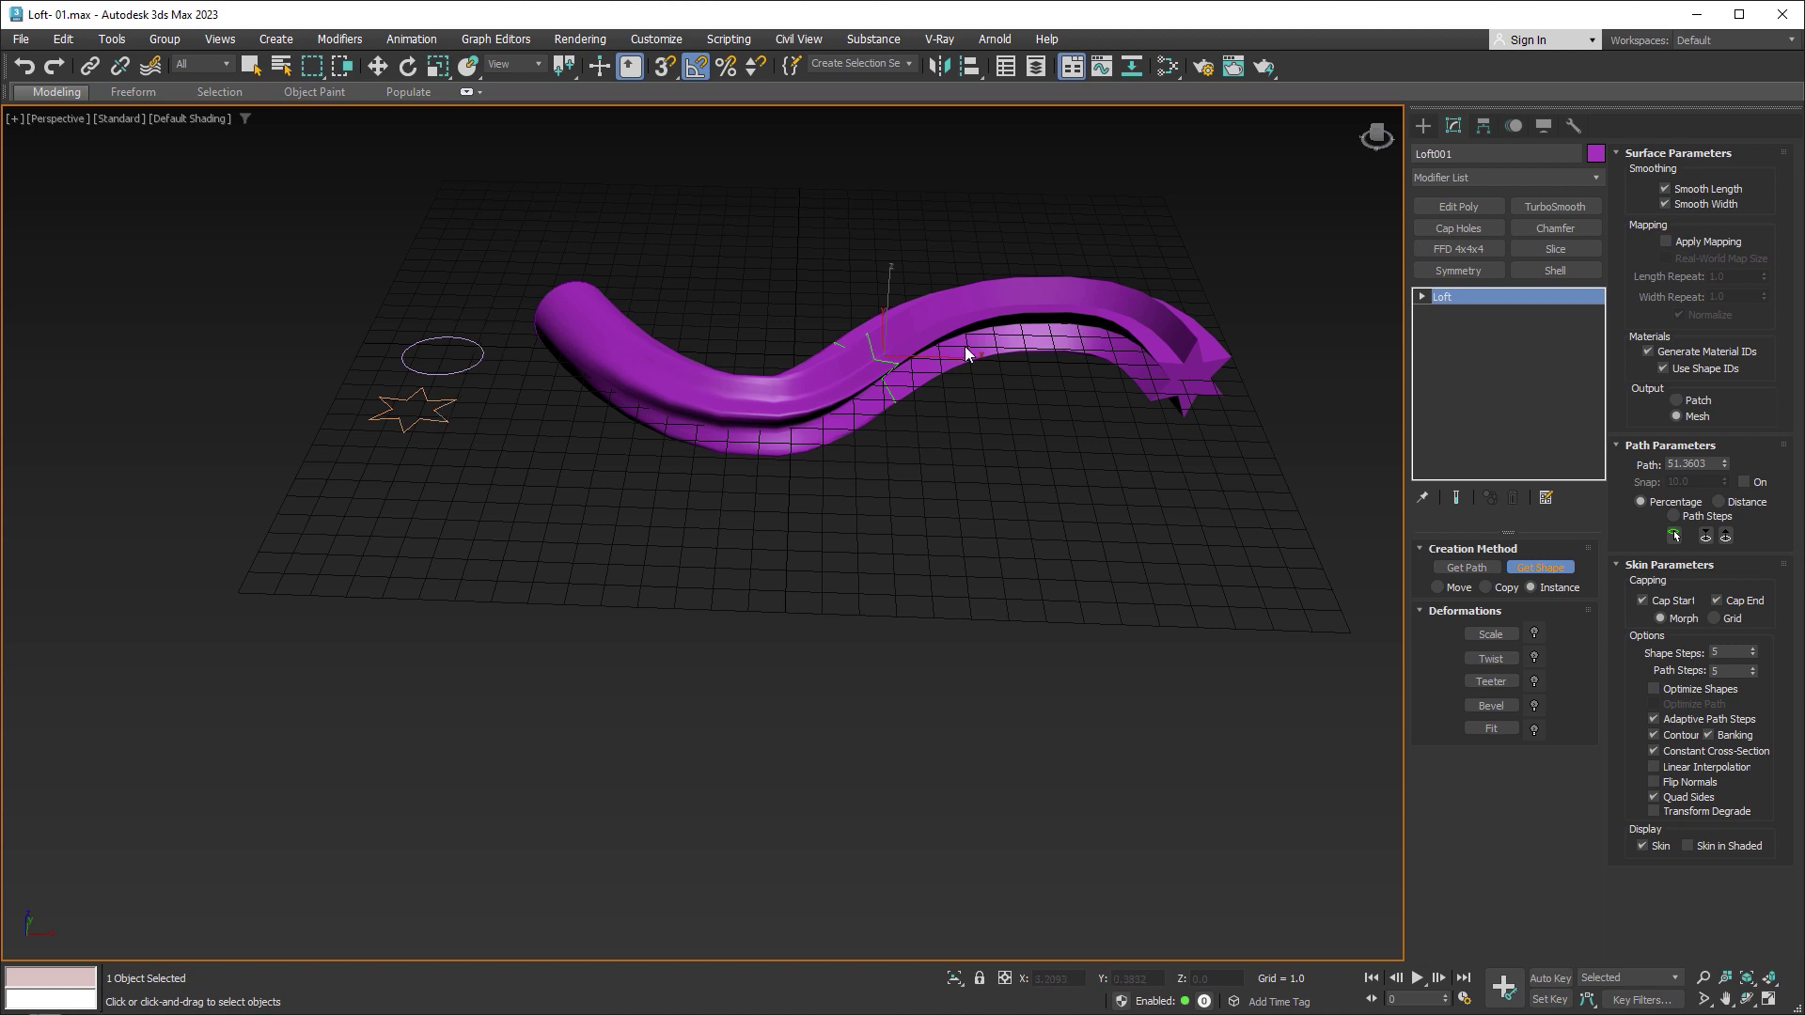
pyautogui.press('w')
# Step: Turn on Edged Faces and zoom and orbit to inspect the whole loft
pyautogui.moveTo(970, 449)
pyautogui.keyDown('alt'); pyautogui.mouseDown(button='middle')
pyautogui.moveTo(970, 540)
pyautogui.moveTo(877, 478)
pyautogui.mouseUp(button='middle'); pyautogui.keyUp('alt')
pyautogui.scroll(5, 862, 404)
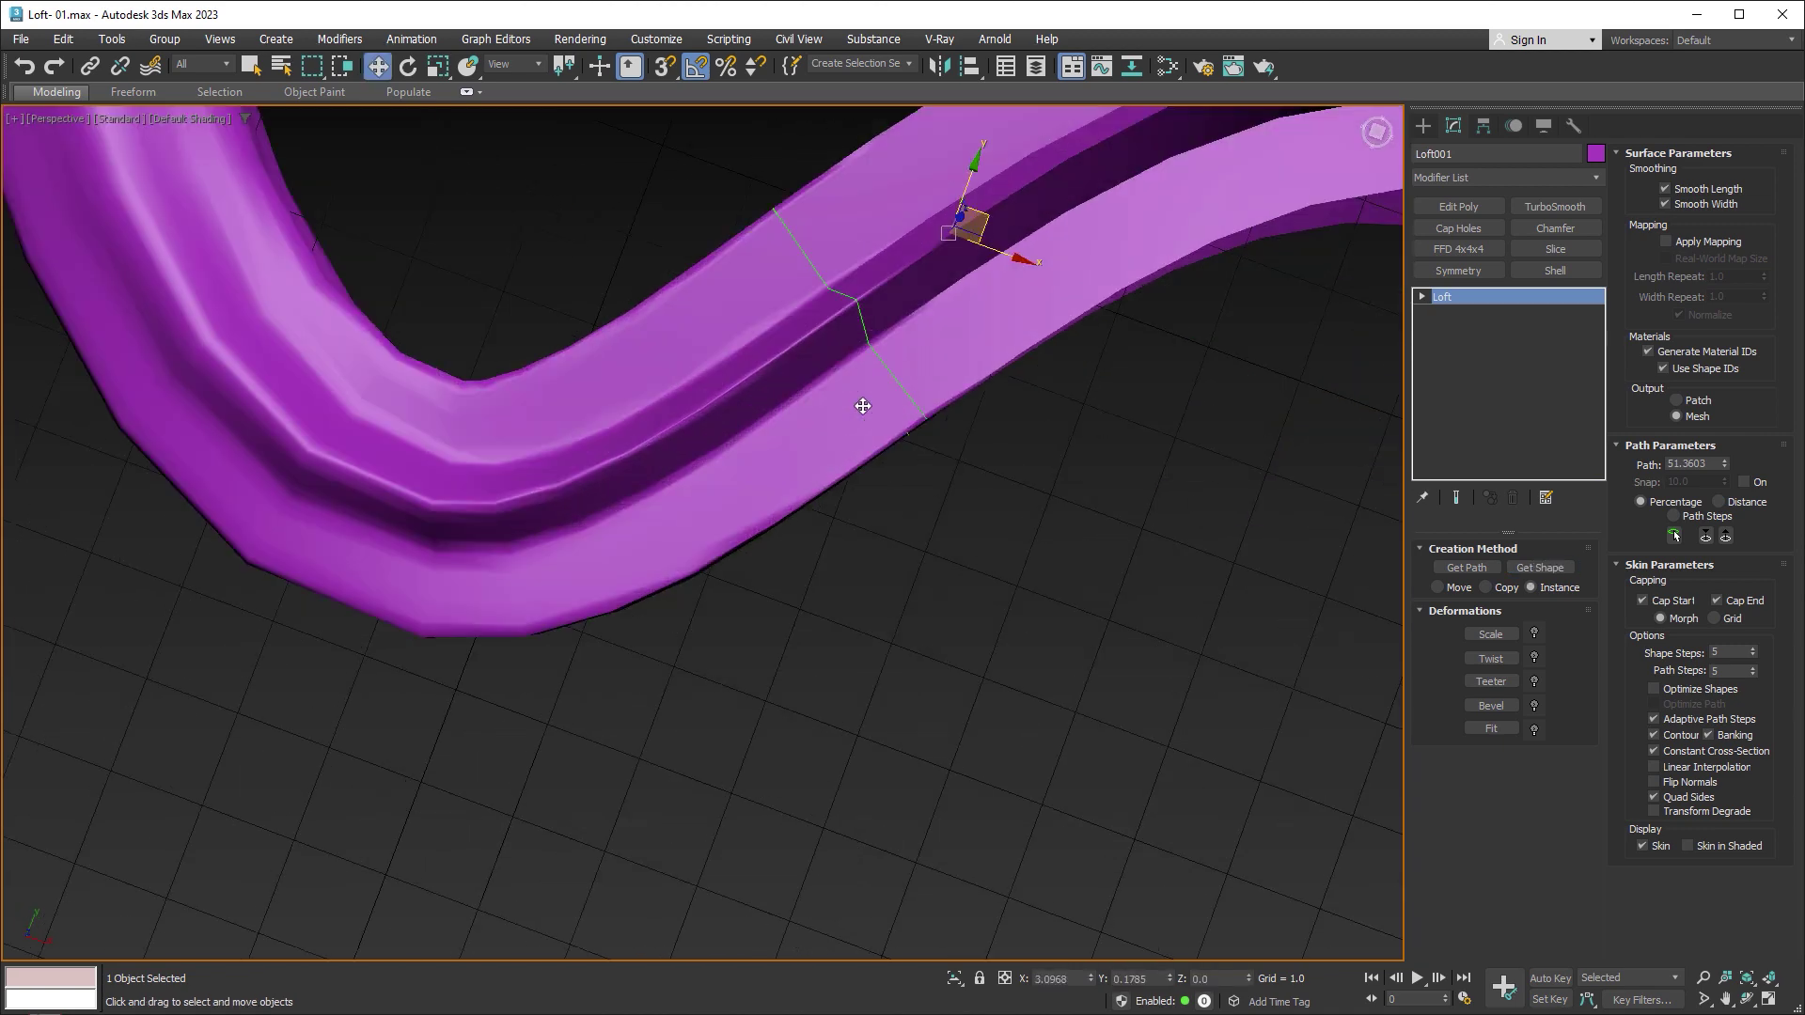
pyautogui.moveTo(862, 403); pyautogui.dragTo(903, 492, button='middle')
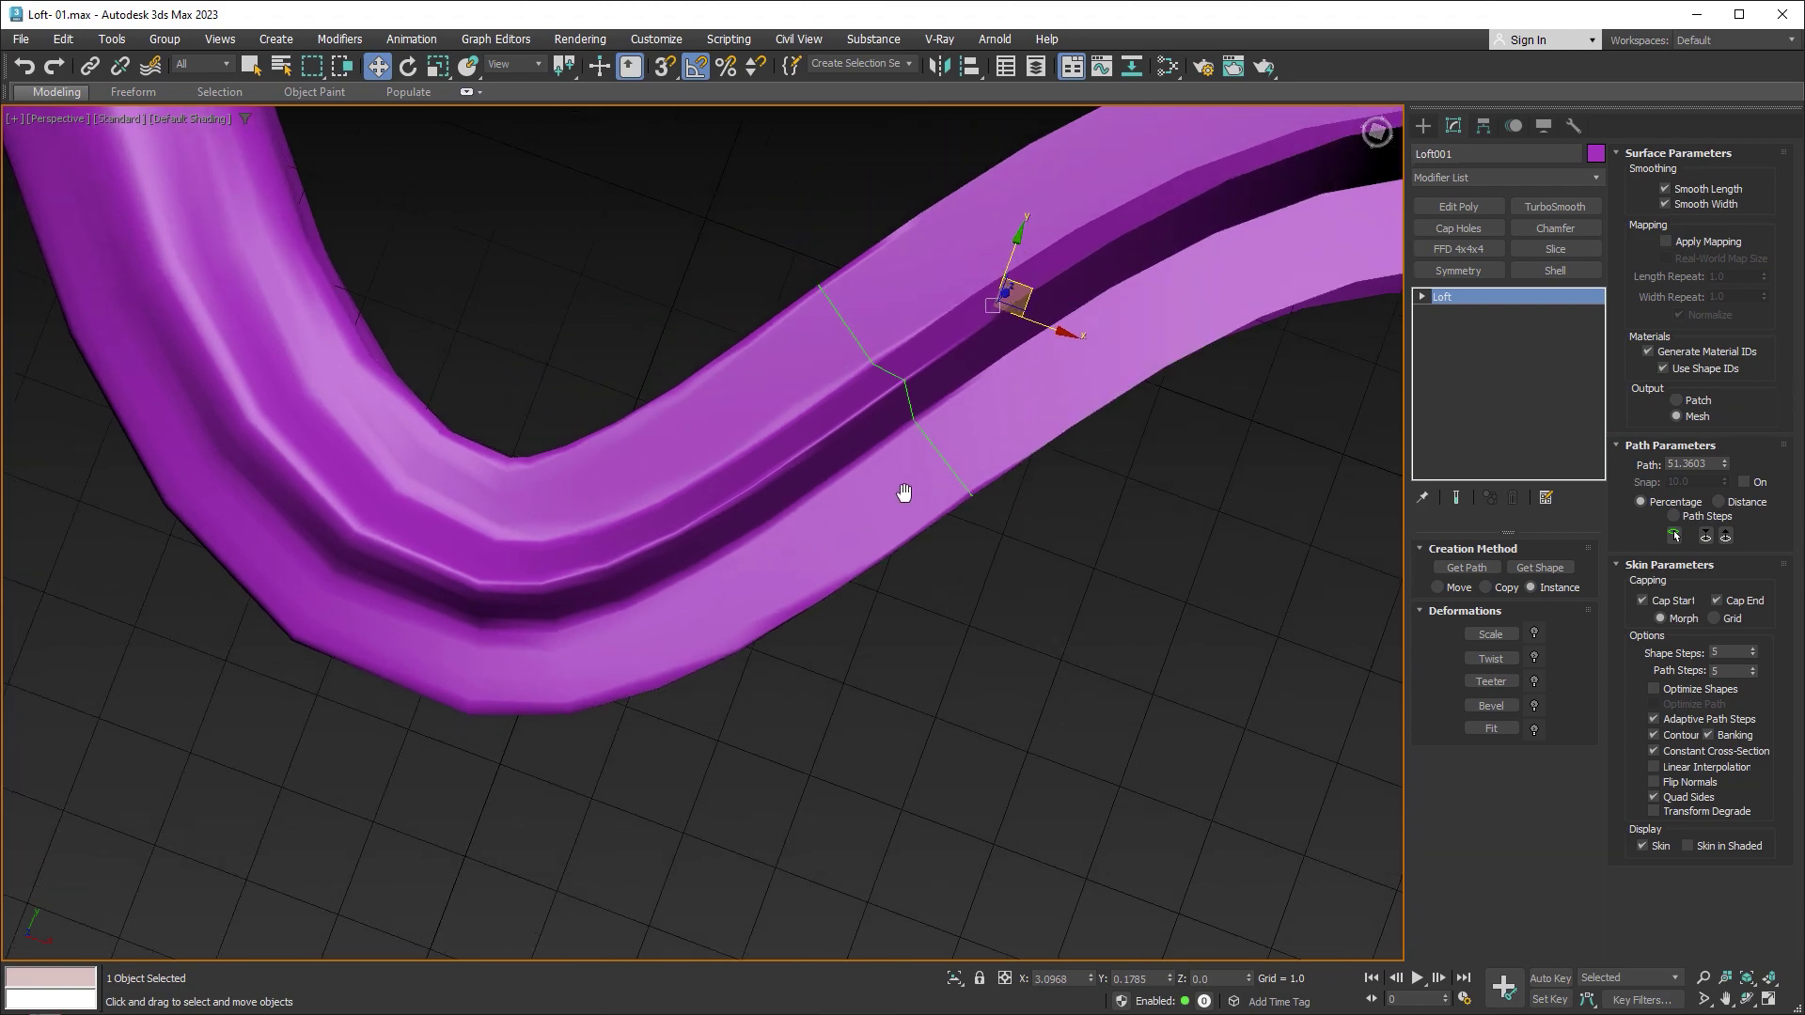
pyautogui.press('F4')
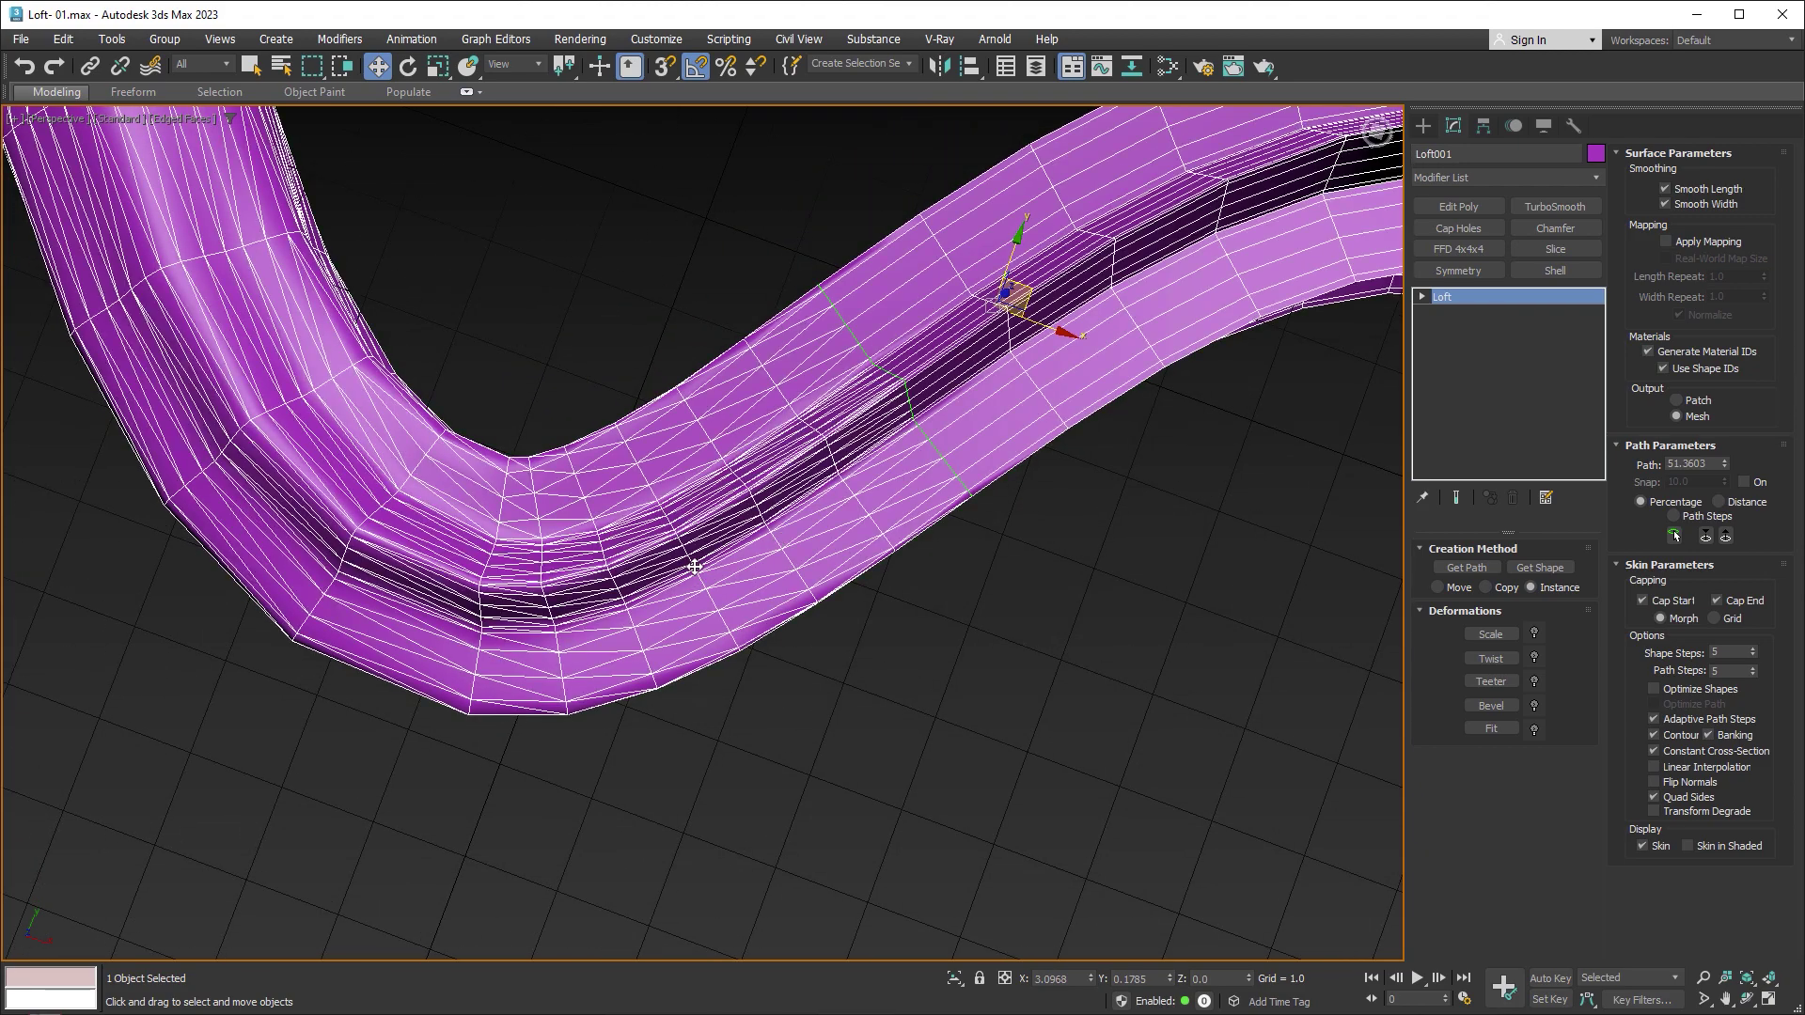
pyautogui.scroll(-3, 739, 420)
pyautogui.scroll(-2, 739, 420)
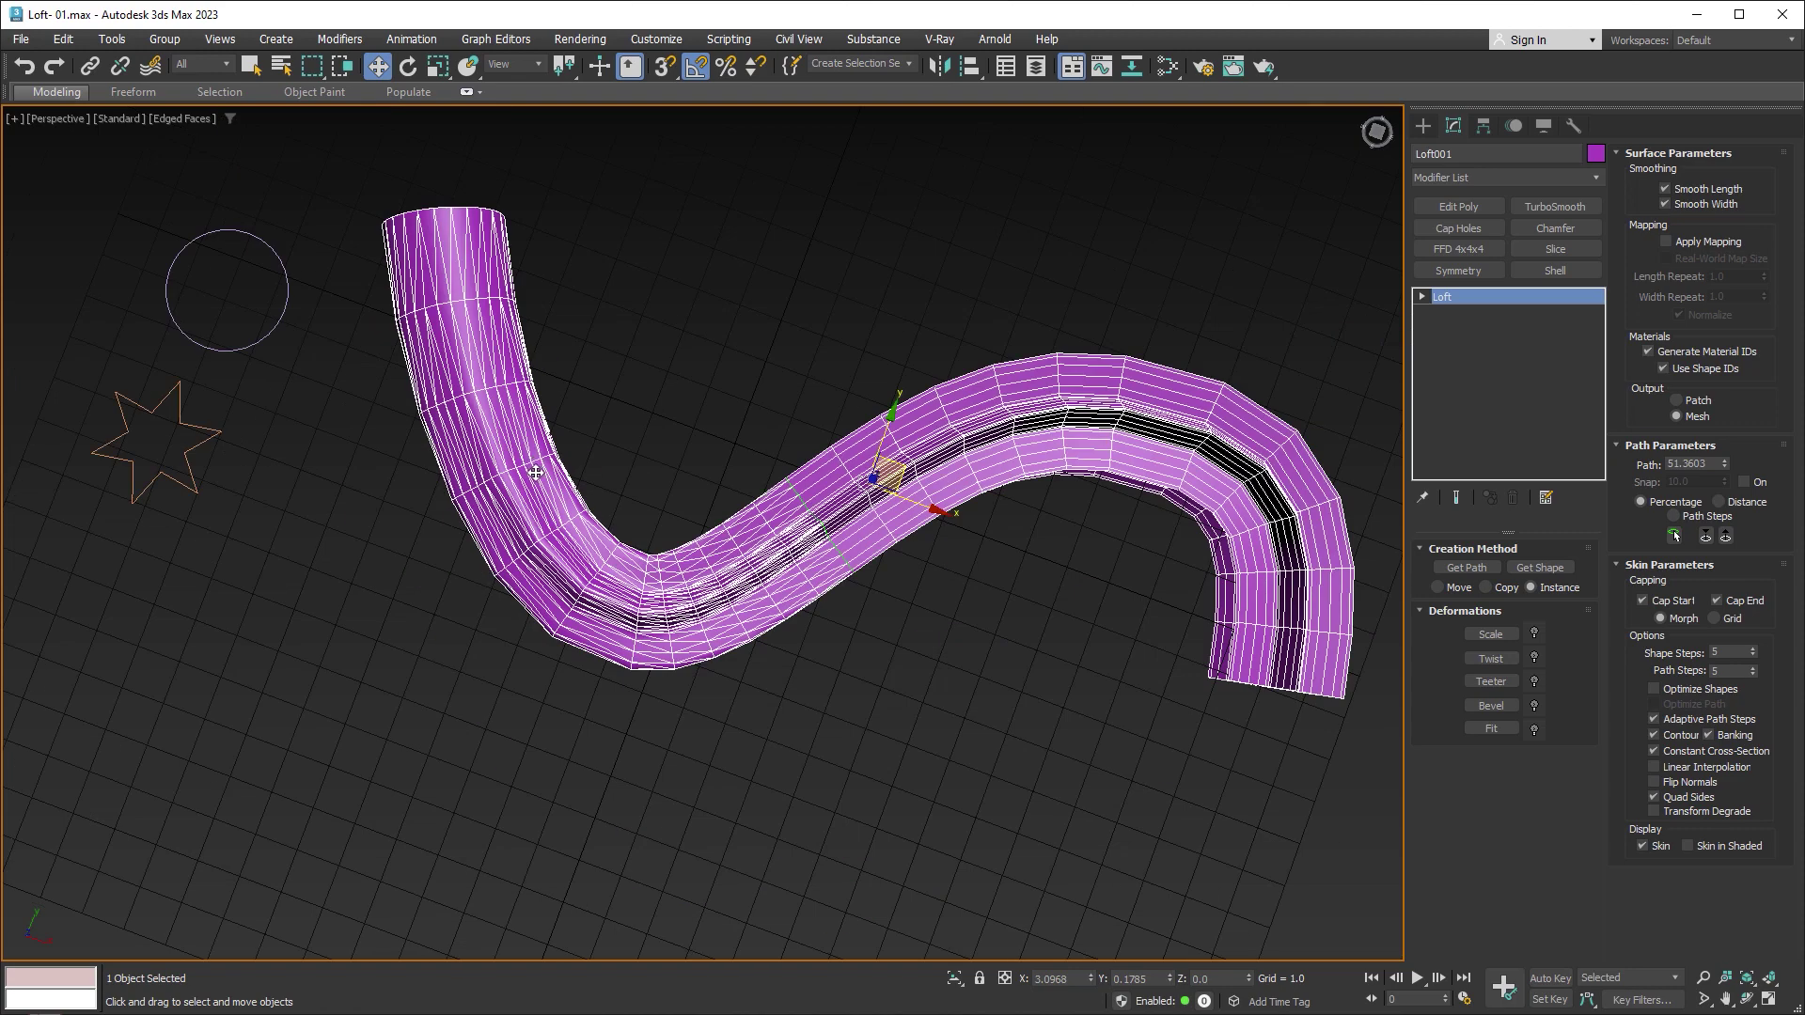
pyautogui.keyDown('alt'); pyautogui.moveTo(477, 429); pyautogui.dragTo(746, 491, button='middle'); pyautogui.keyUp('alt')
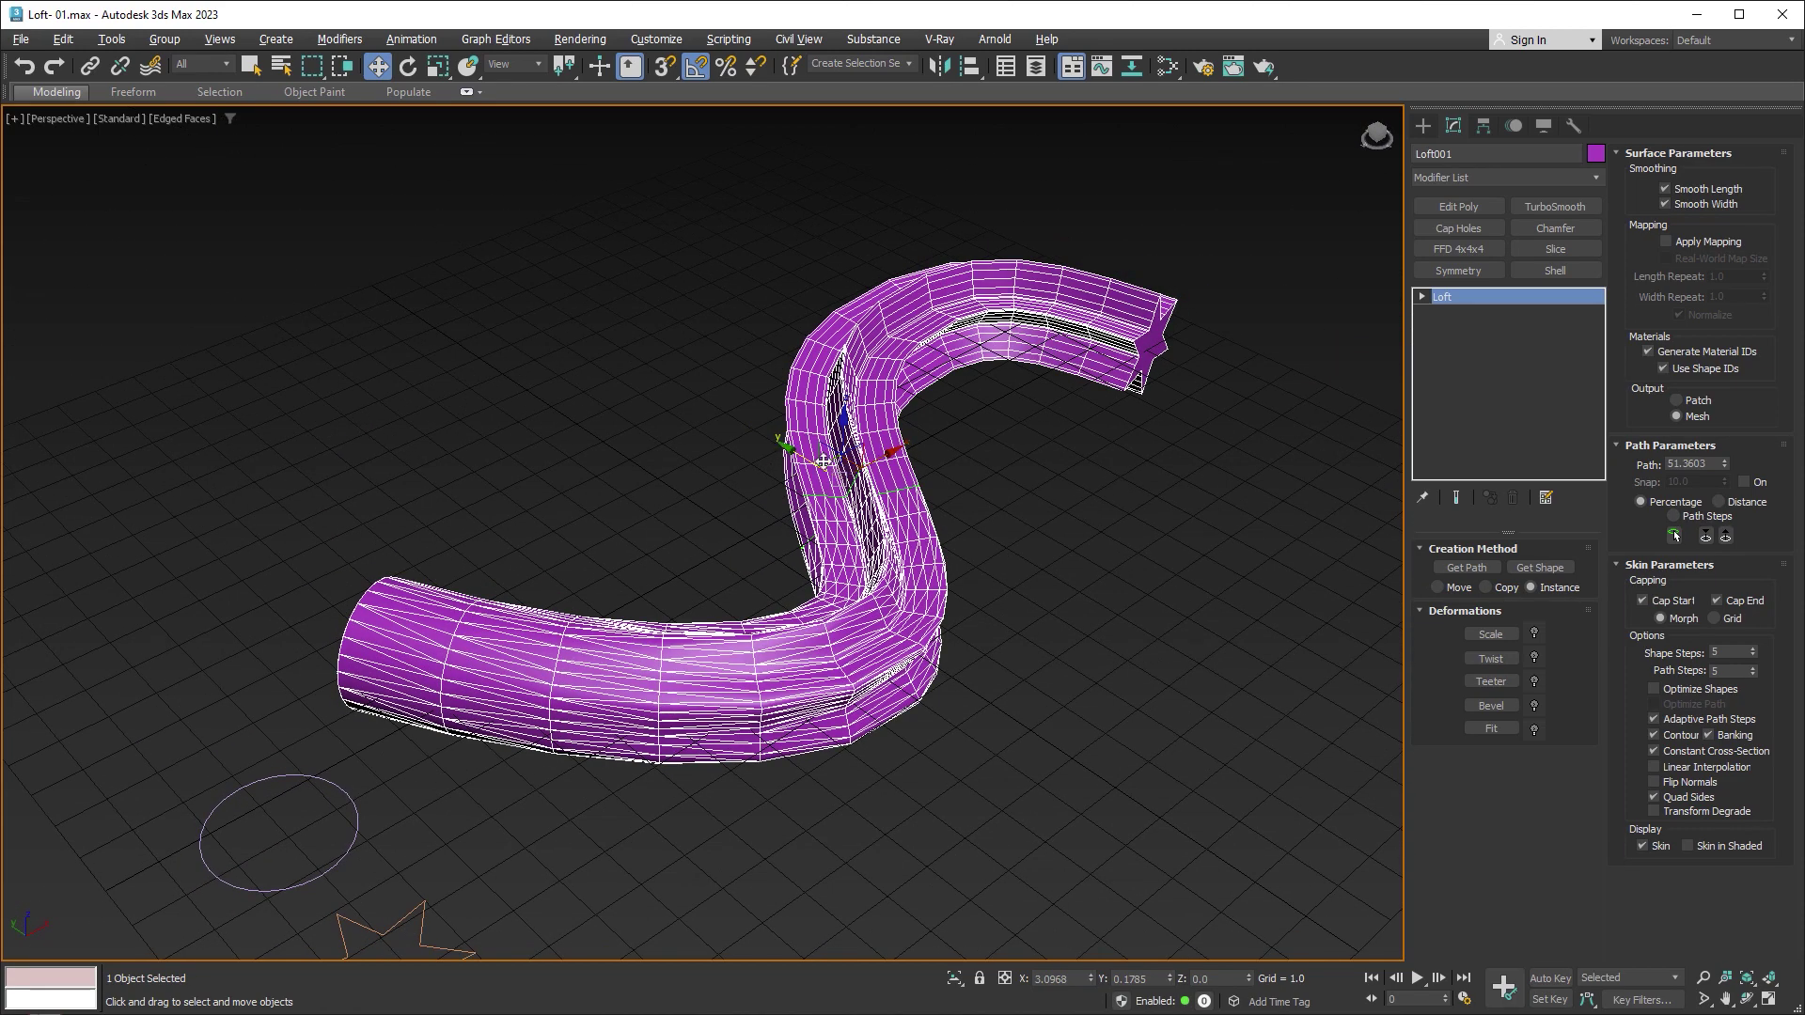
# Step: At the loft's Shape level, slide the circle cross-section to path level 28.2027
pyautogui.click(1422, 296)
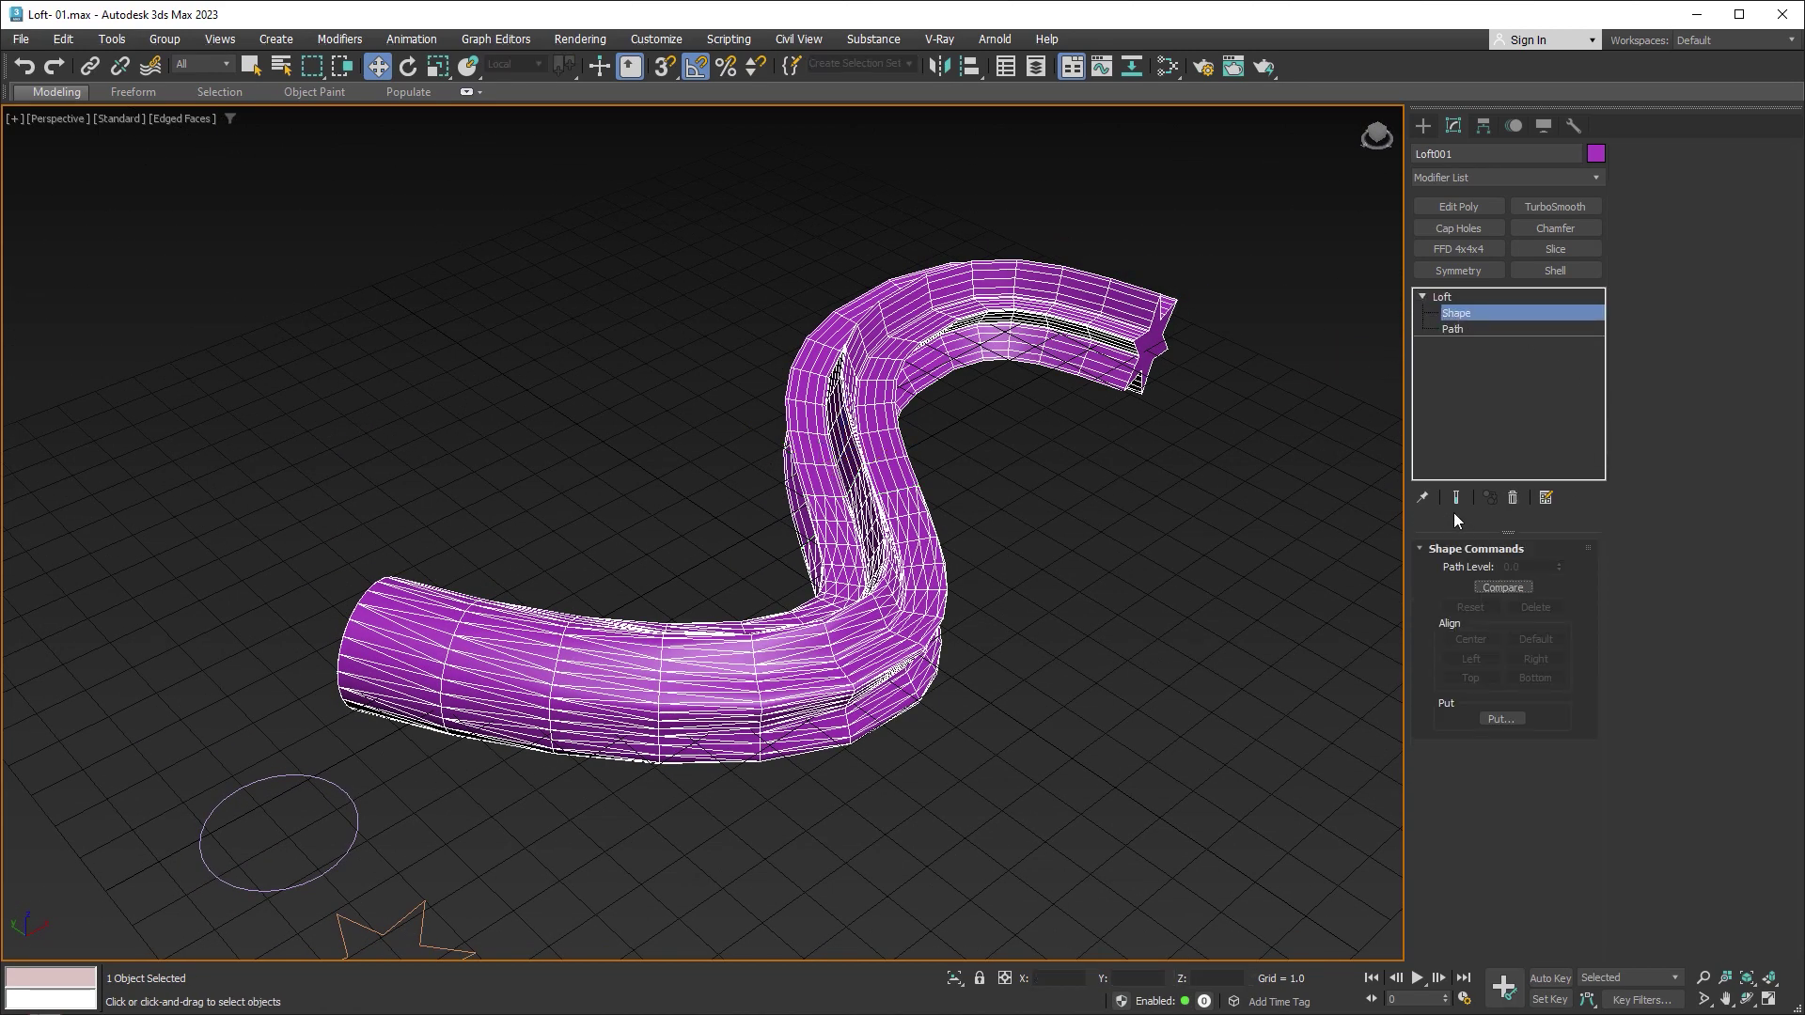
pyautogui.click(360, 605)
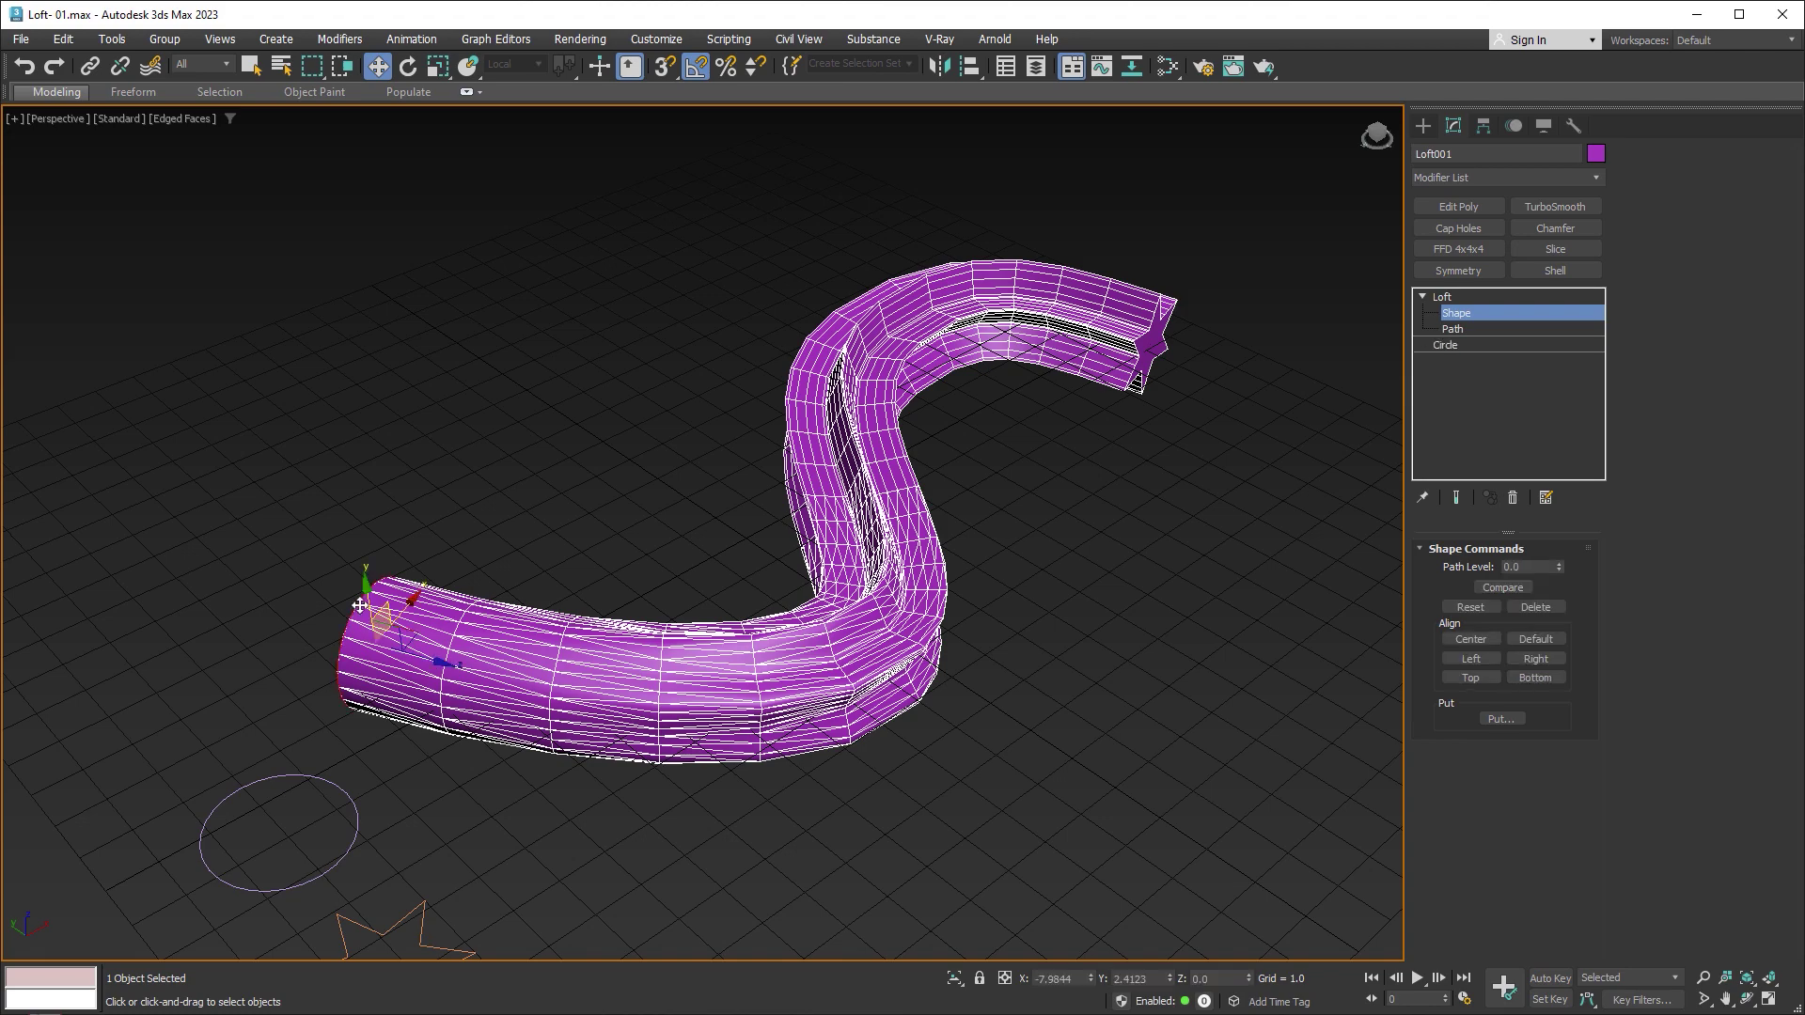
pyautogui.moveTo(440, 661); pyautogui.dragTo(910, 633)
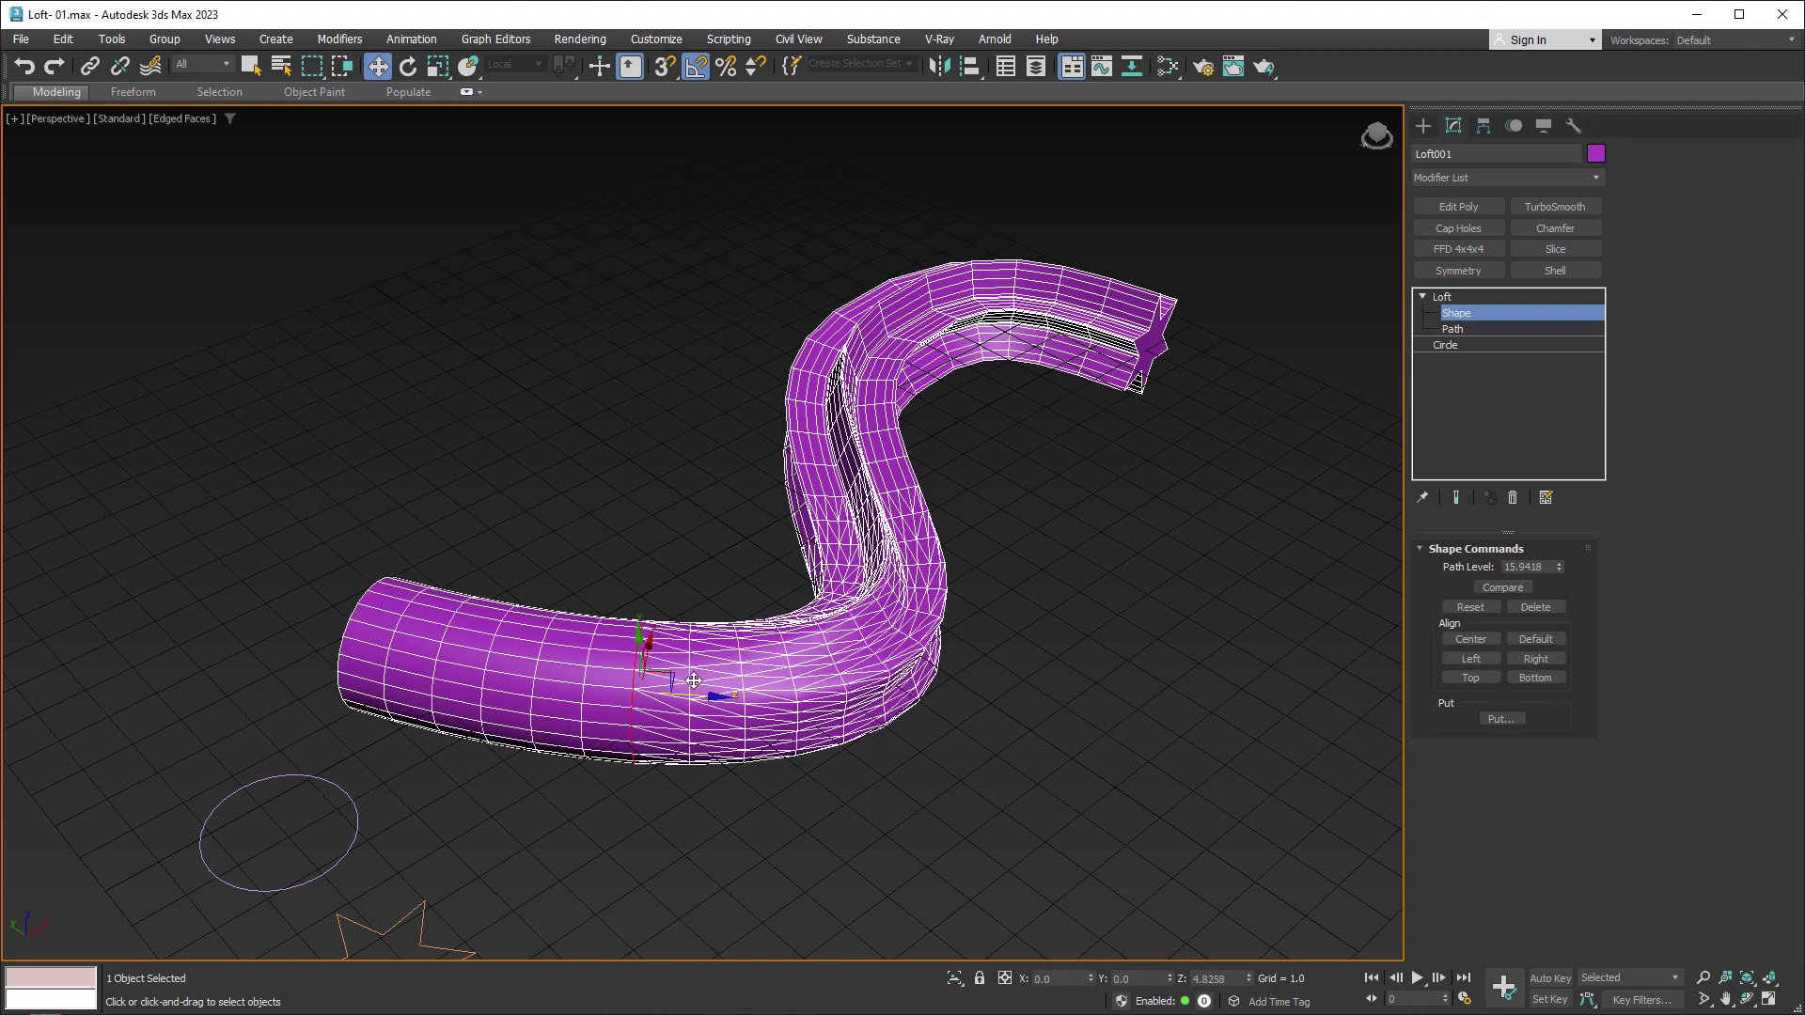
pyautogui.keyDown('alt'); pyautogui.moveTo(910, 633); pyautogui.dragTo(738, 562, button='middle'); pyautogui.keyUp('alt')
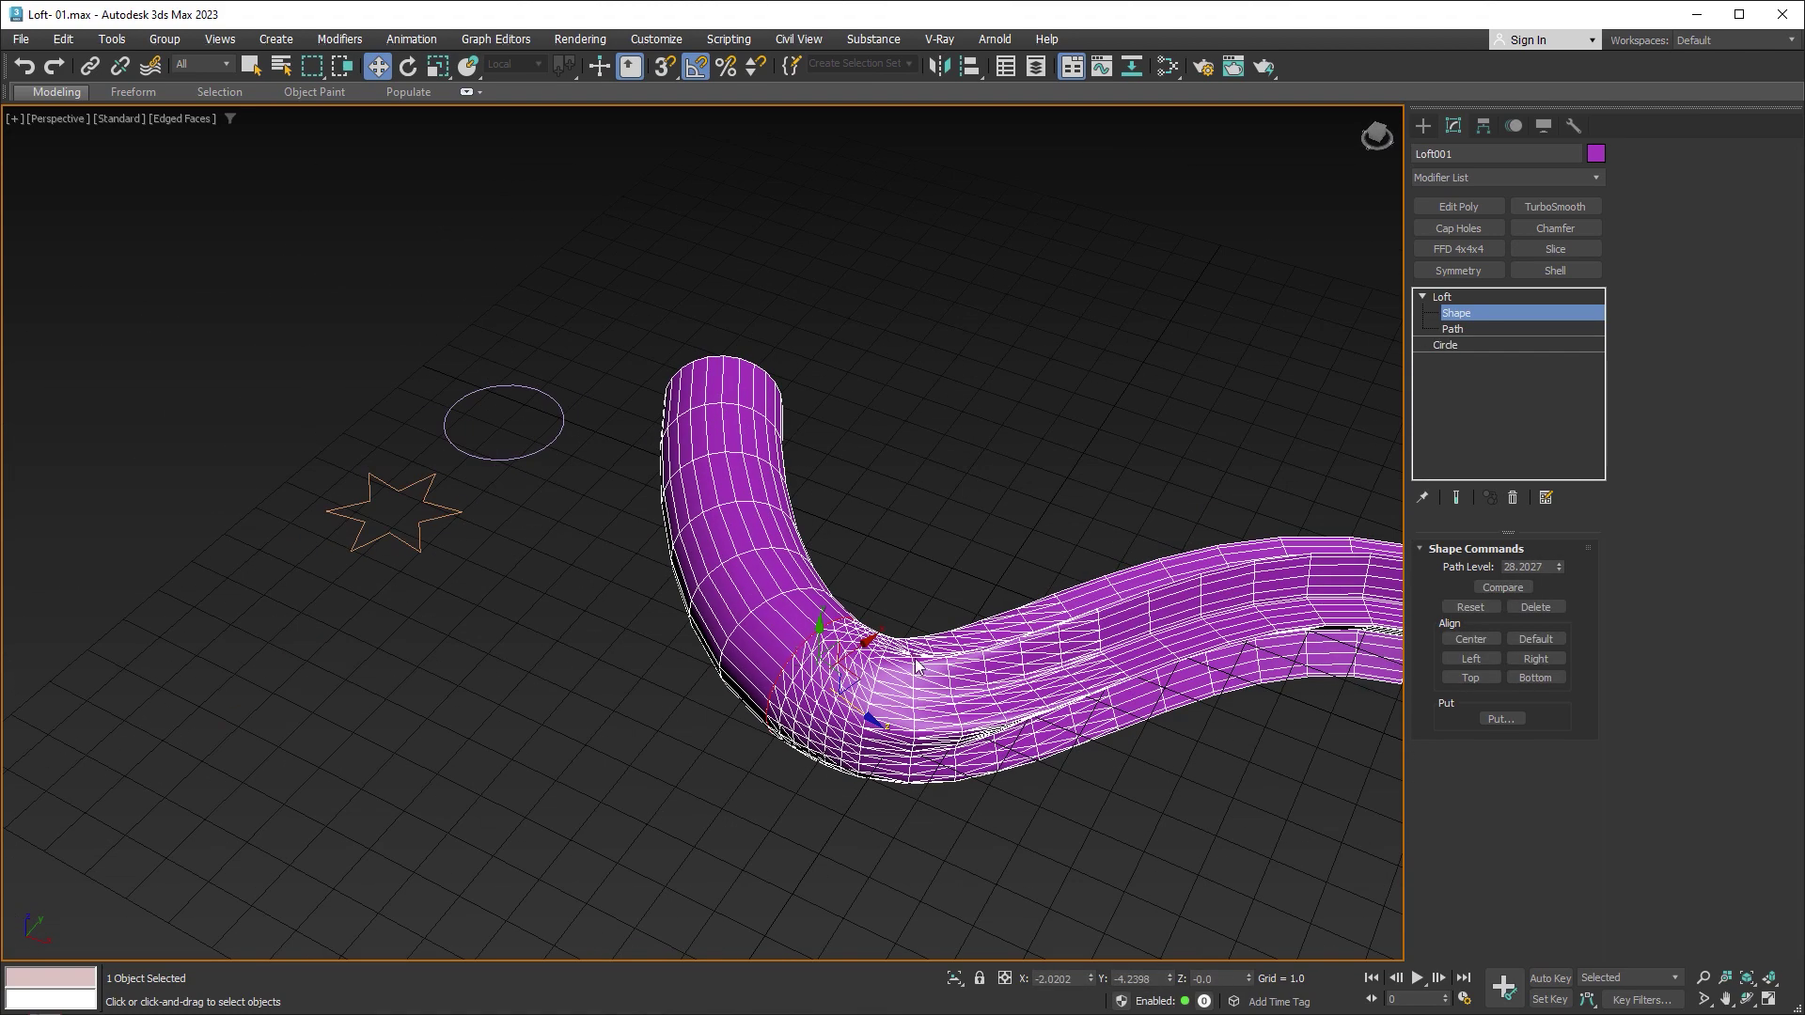
# Step: Zoom, pan and orbit around the bend to inspect the reshaped mesh
pyautogui.scroll(3, 738, 562)
pyautogui.moveTo(1027, 598); pyautogui.dragTo(605, 604, button='middle')
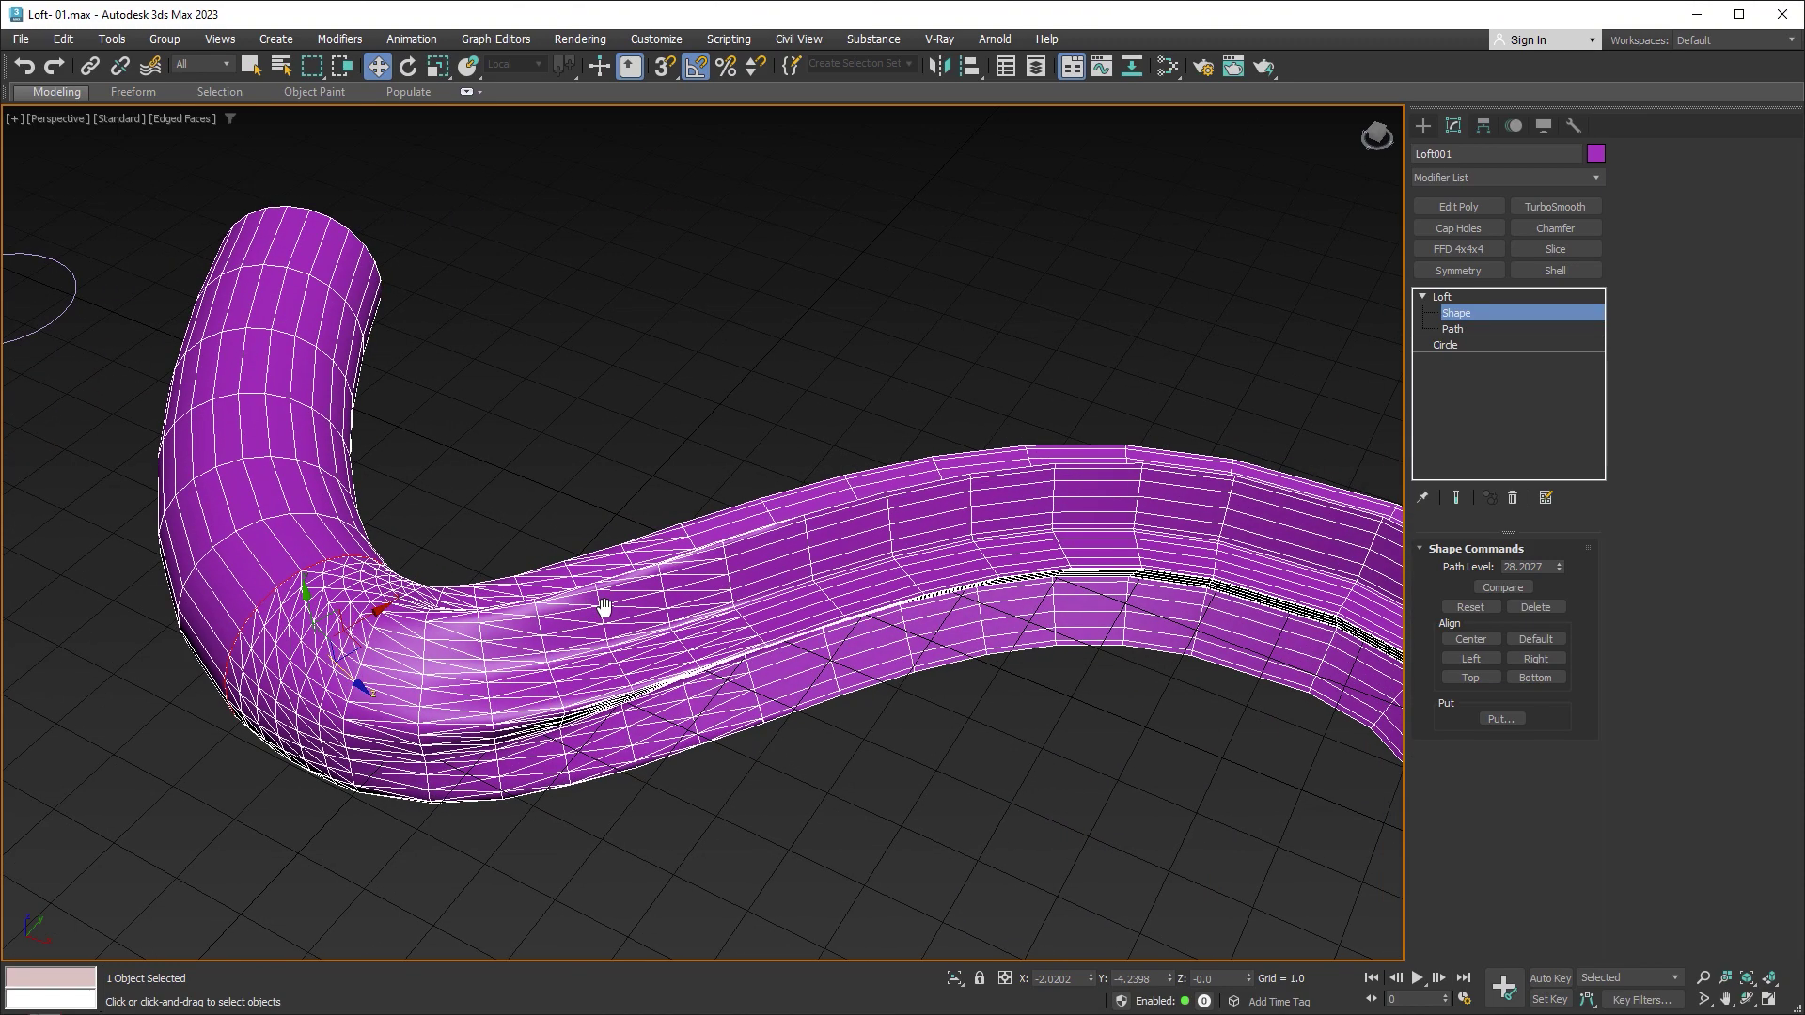
pyautogui.moveTo(885, 523)
pyautogui.keyDown('alt'); pyautogui.mouseDown(button='middle')
pyautogui.moveTo(843, 635)
pyautogui.moveTo(765, 527)
pyautogui.mouseUp(button='middle'); pyautogui.keyUp('alt')
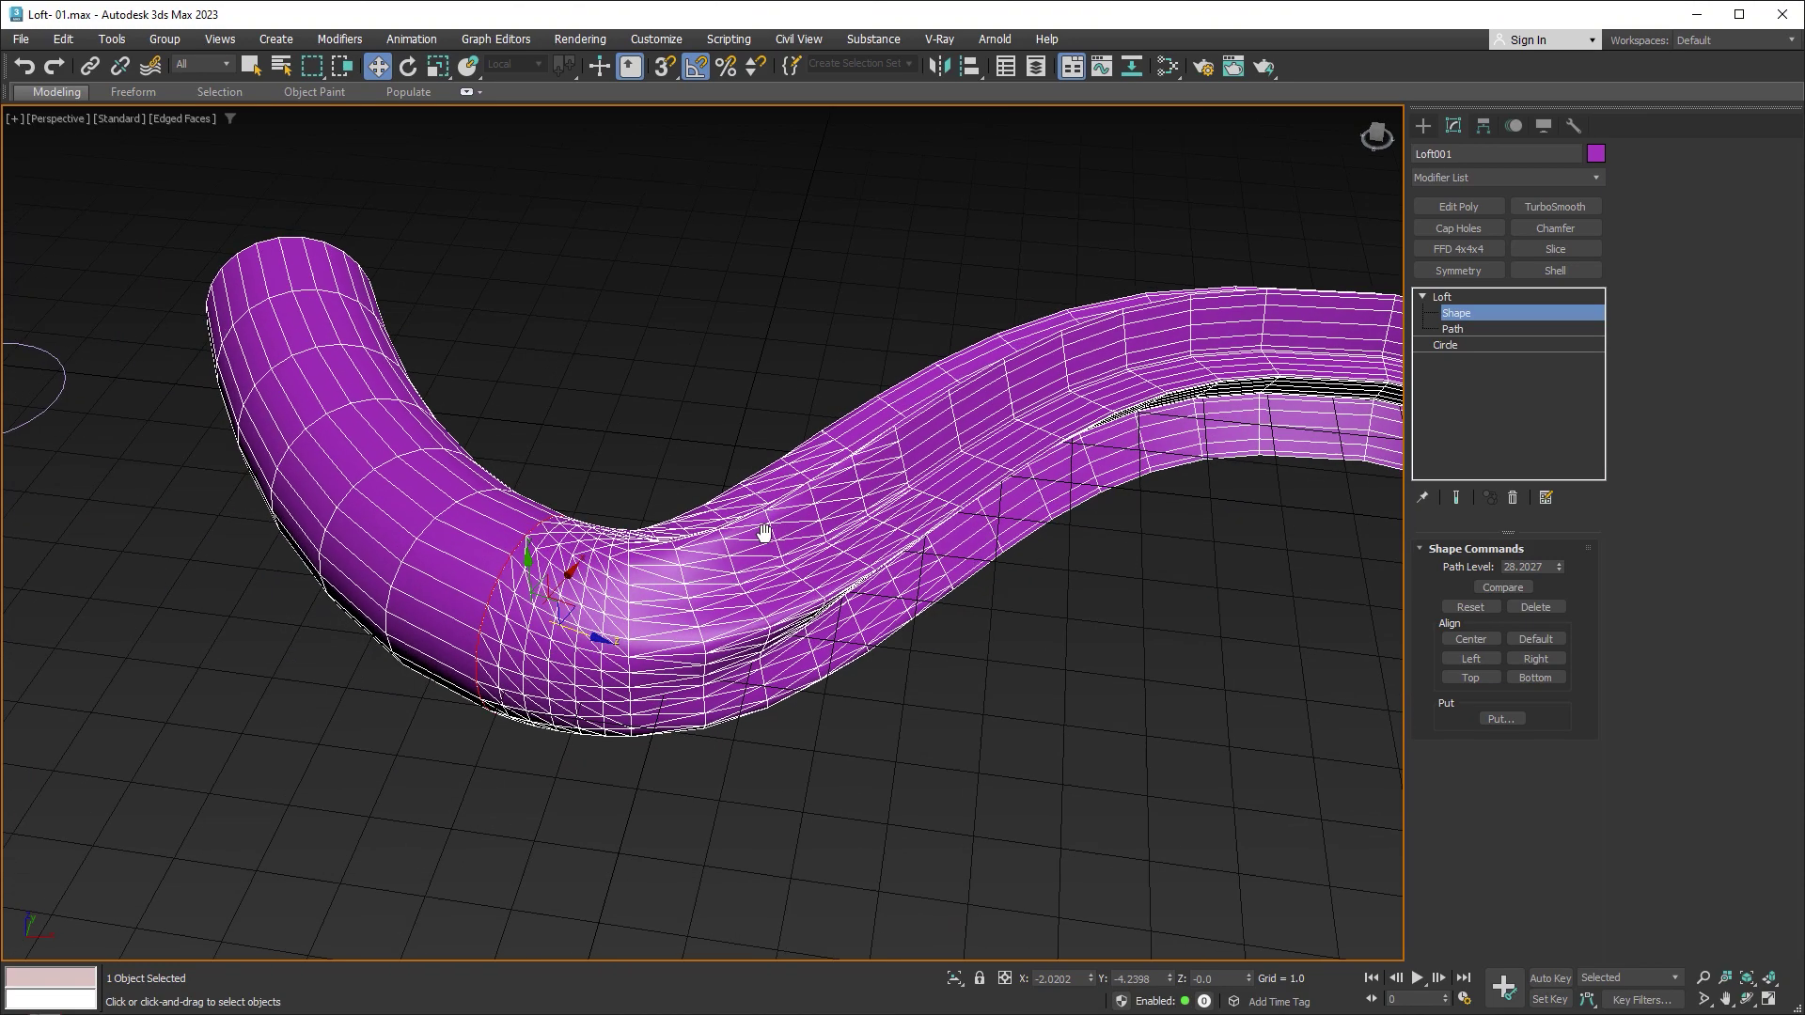
pyautogui.scroll(3, 812, 536)
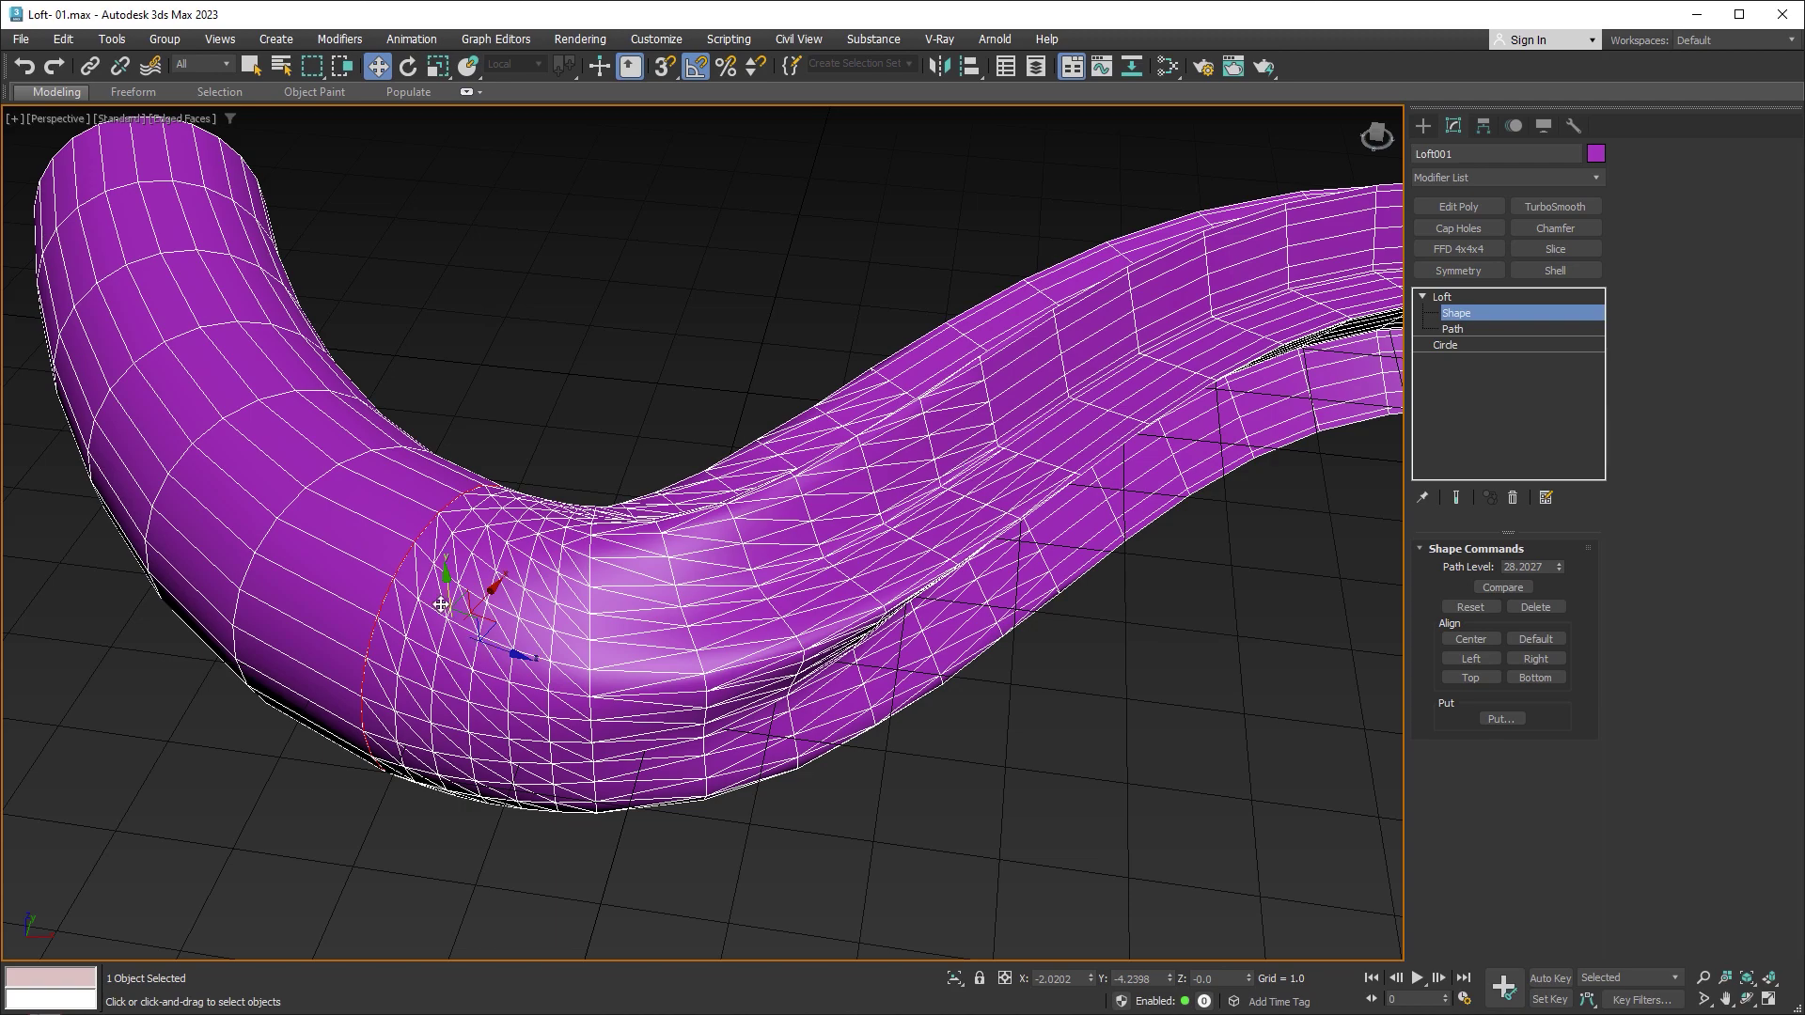
pyautogui.moveTo(959, 536)
pyautogui.keyDown('alt'); pyautogui.mouseDown(button='middle')
pyautogui.moveTo(886, 532)
pyautogui.moveTo(861, 576)
pyautogui.moveTo(880, 625)
pyautogui.mouseUp(button='middle'); pyautogui.keyUp('alt')
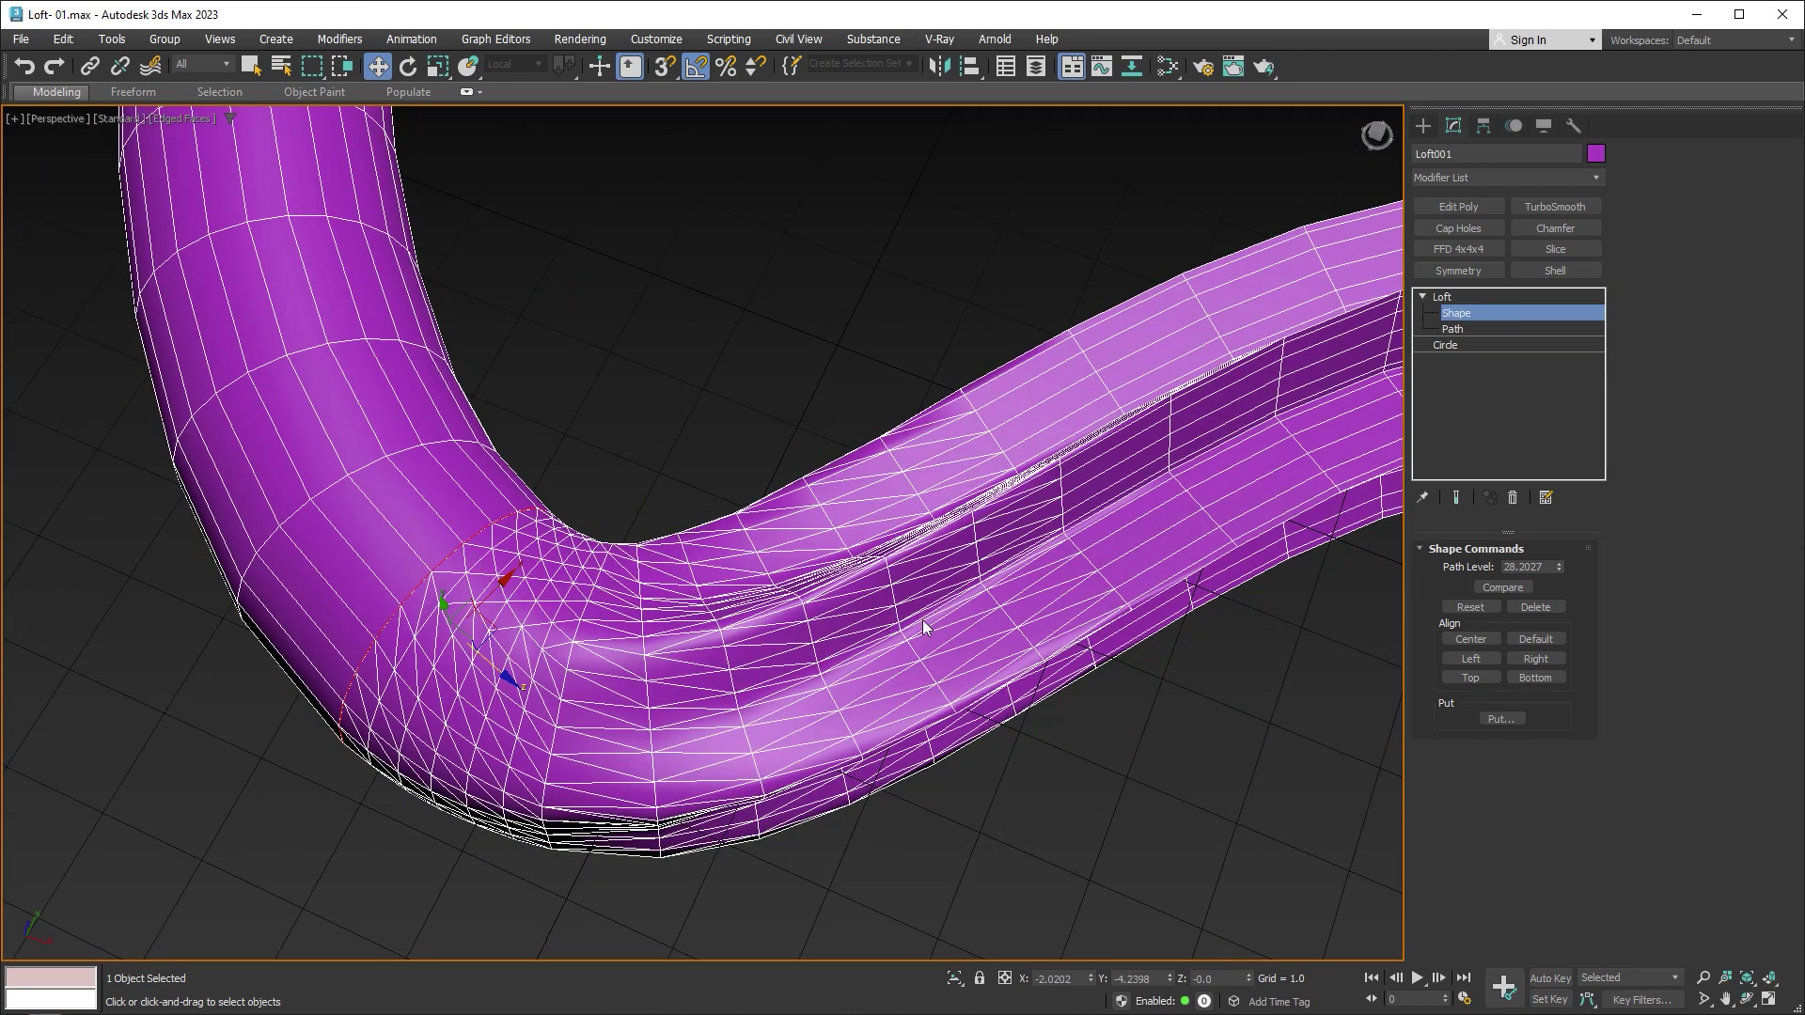
pyautogui.scroll(-5, 910, 626)
pyautogui.scroll(-3, 955, 602)
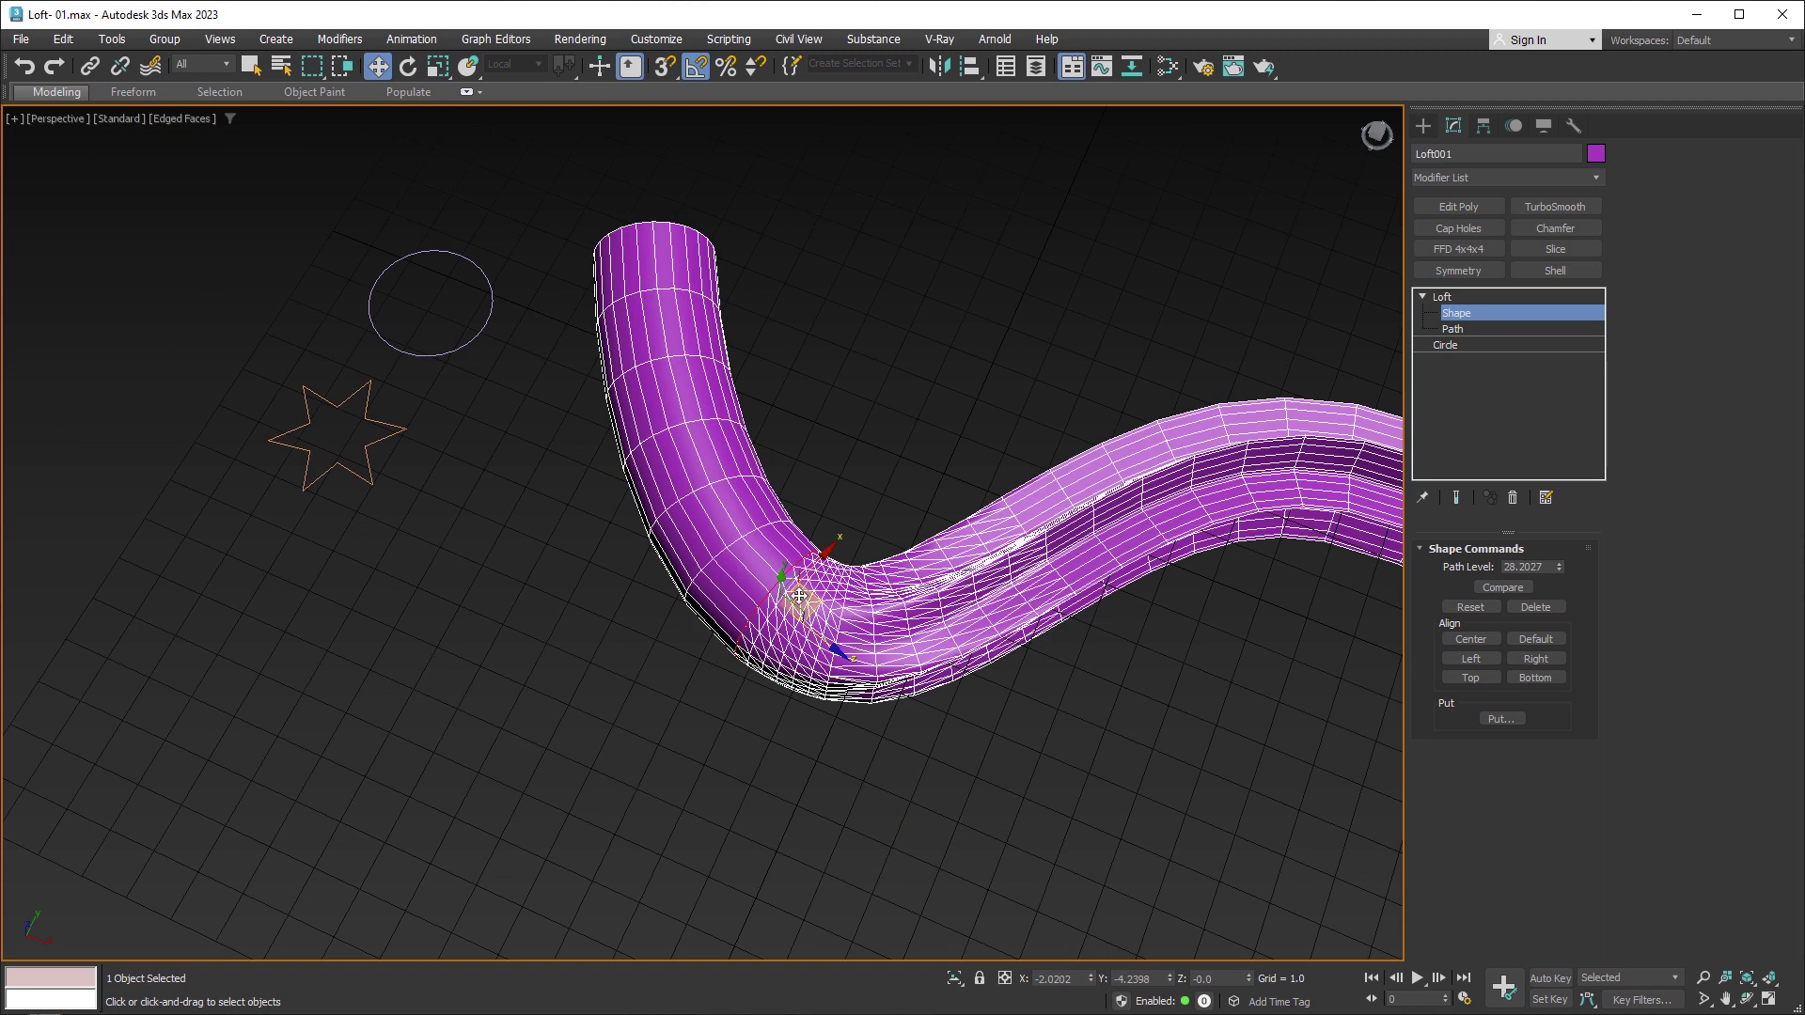
# Step: Deselect the shape, return to the Loft level and clear the selection
pyautogui.click(595, 571)
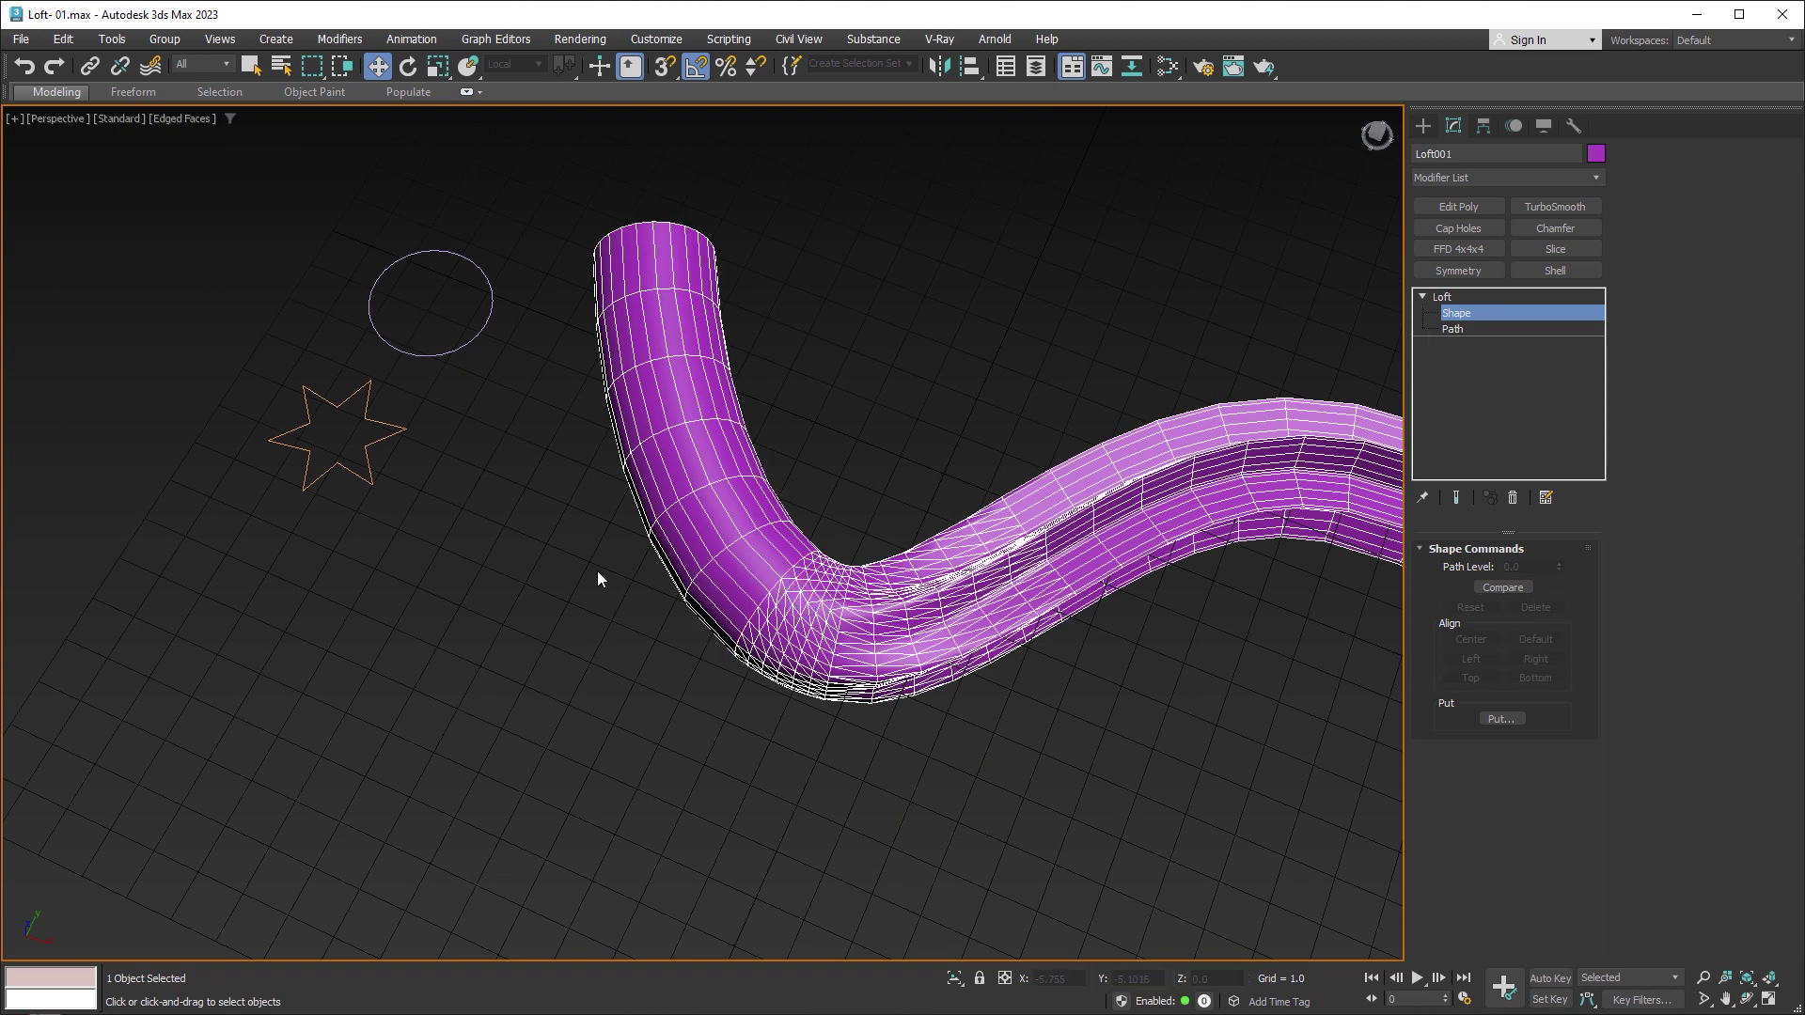
pyautogui.click(1458, 298)
pyautogui.click(485, 363)
# Step: Convert Star001 to an editable spline and select all its vertices
pyautogui.click(363, 394)
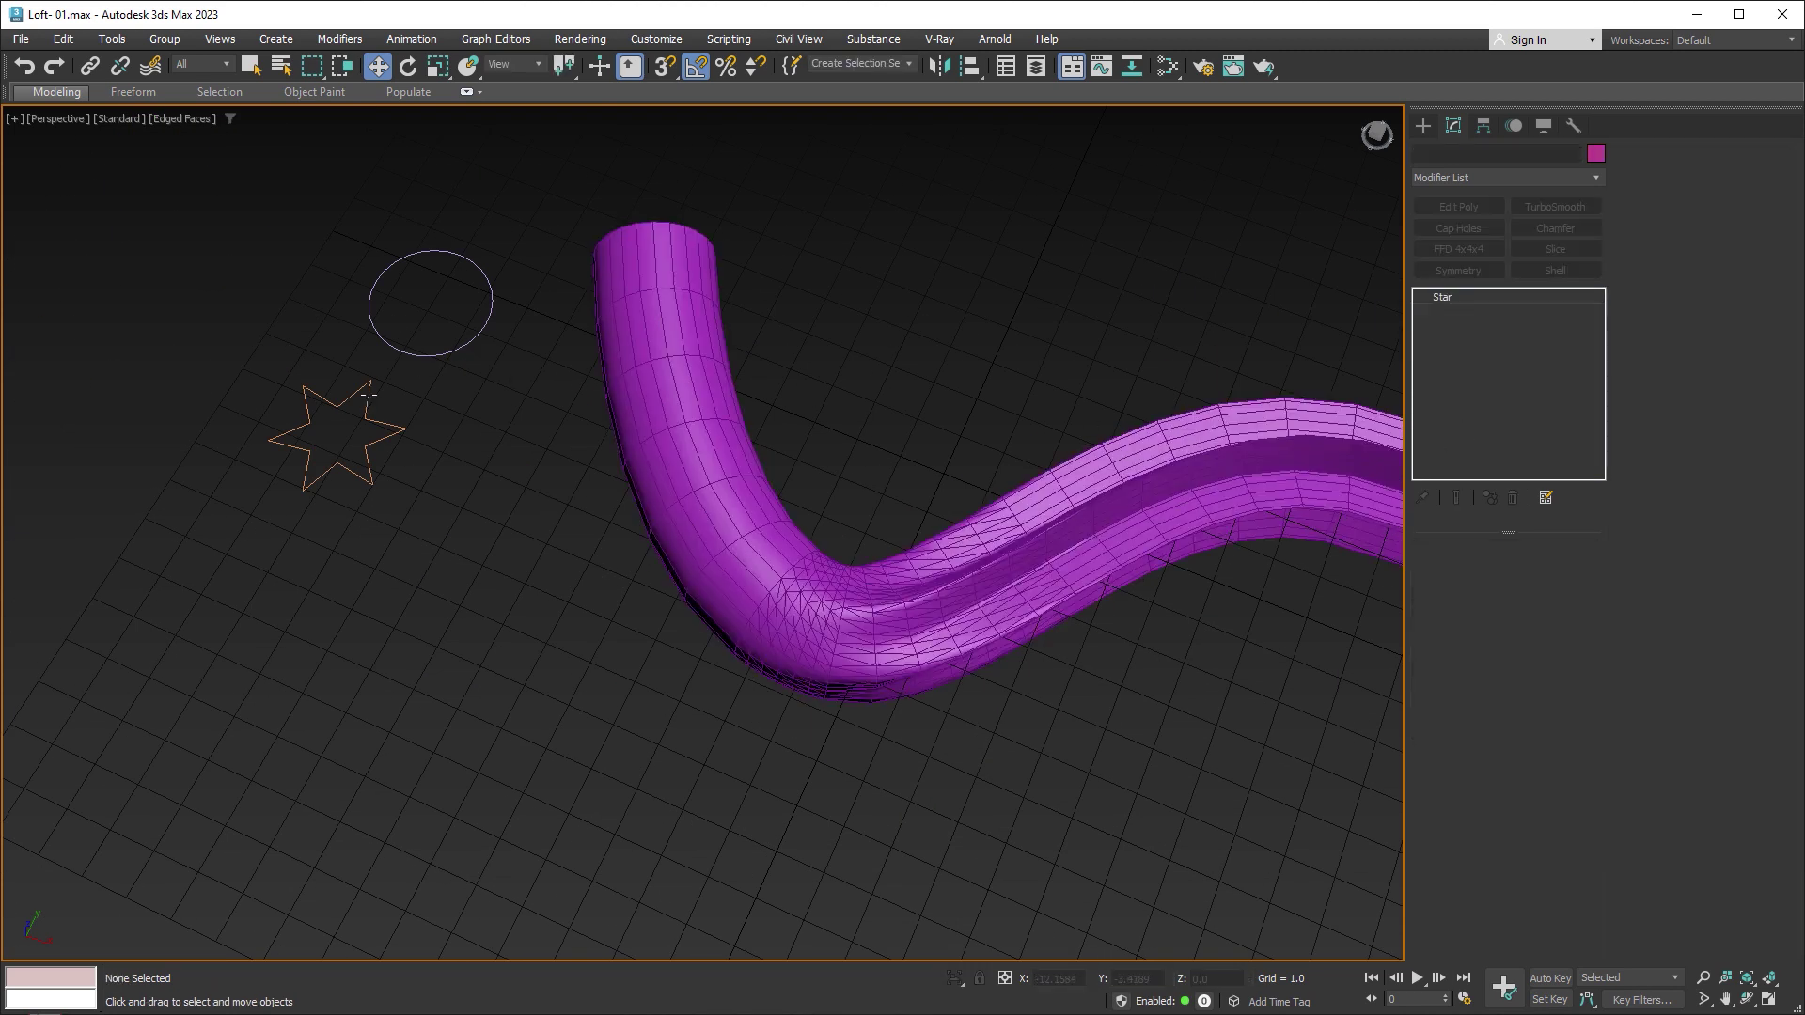
pyautogui.press('z')
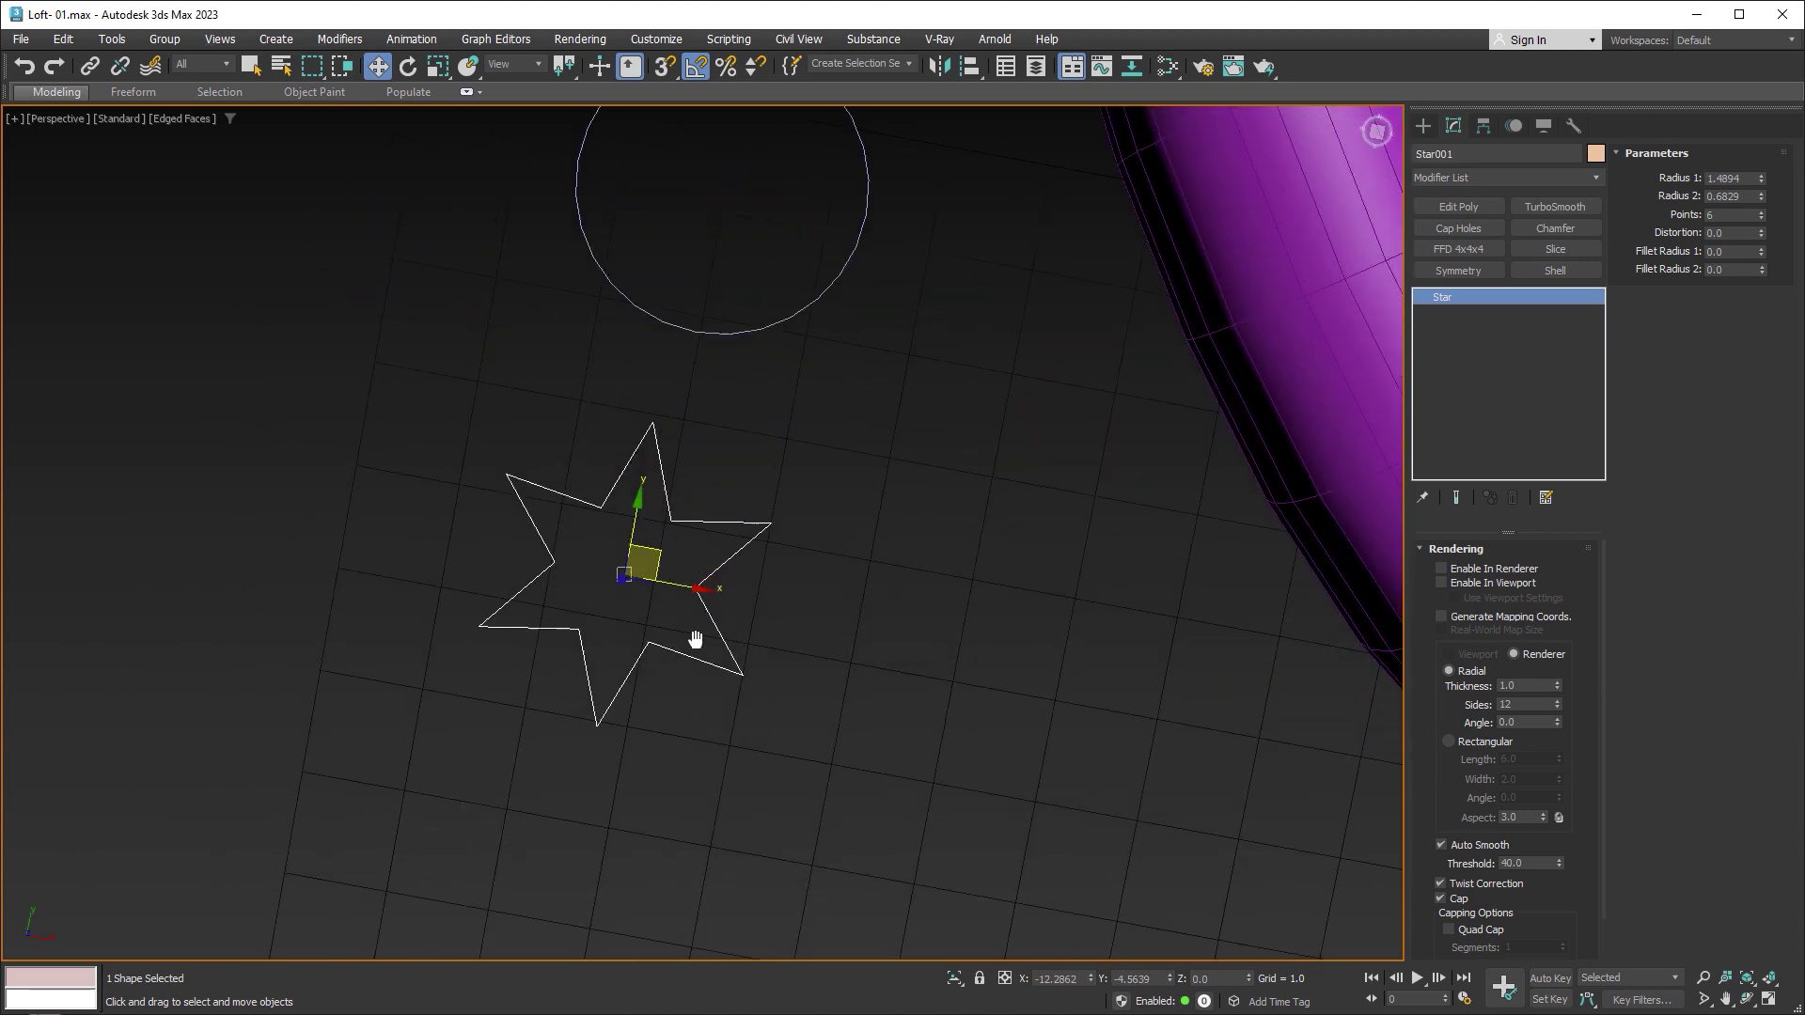
pyautogui.rightClick(752, 632)
pyautogui.click(989, 870)
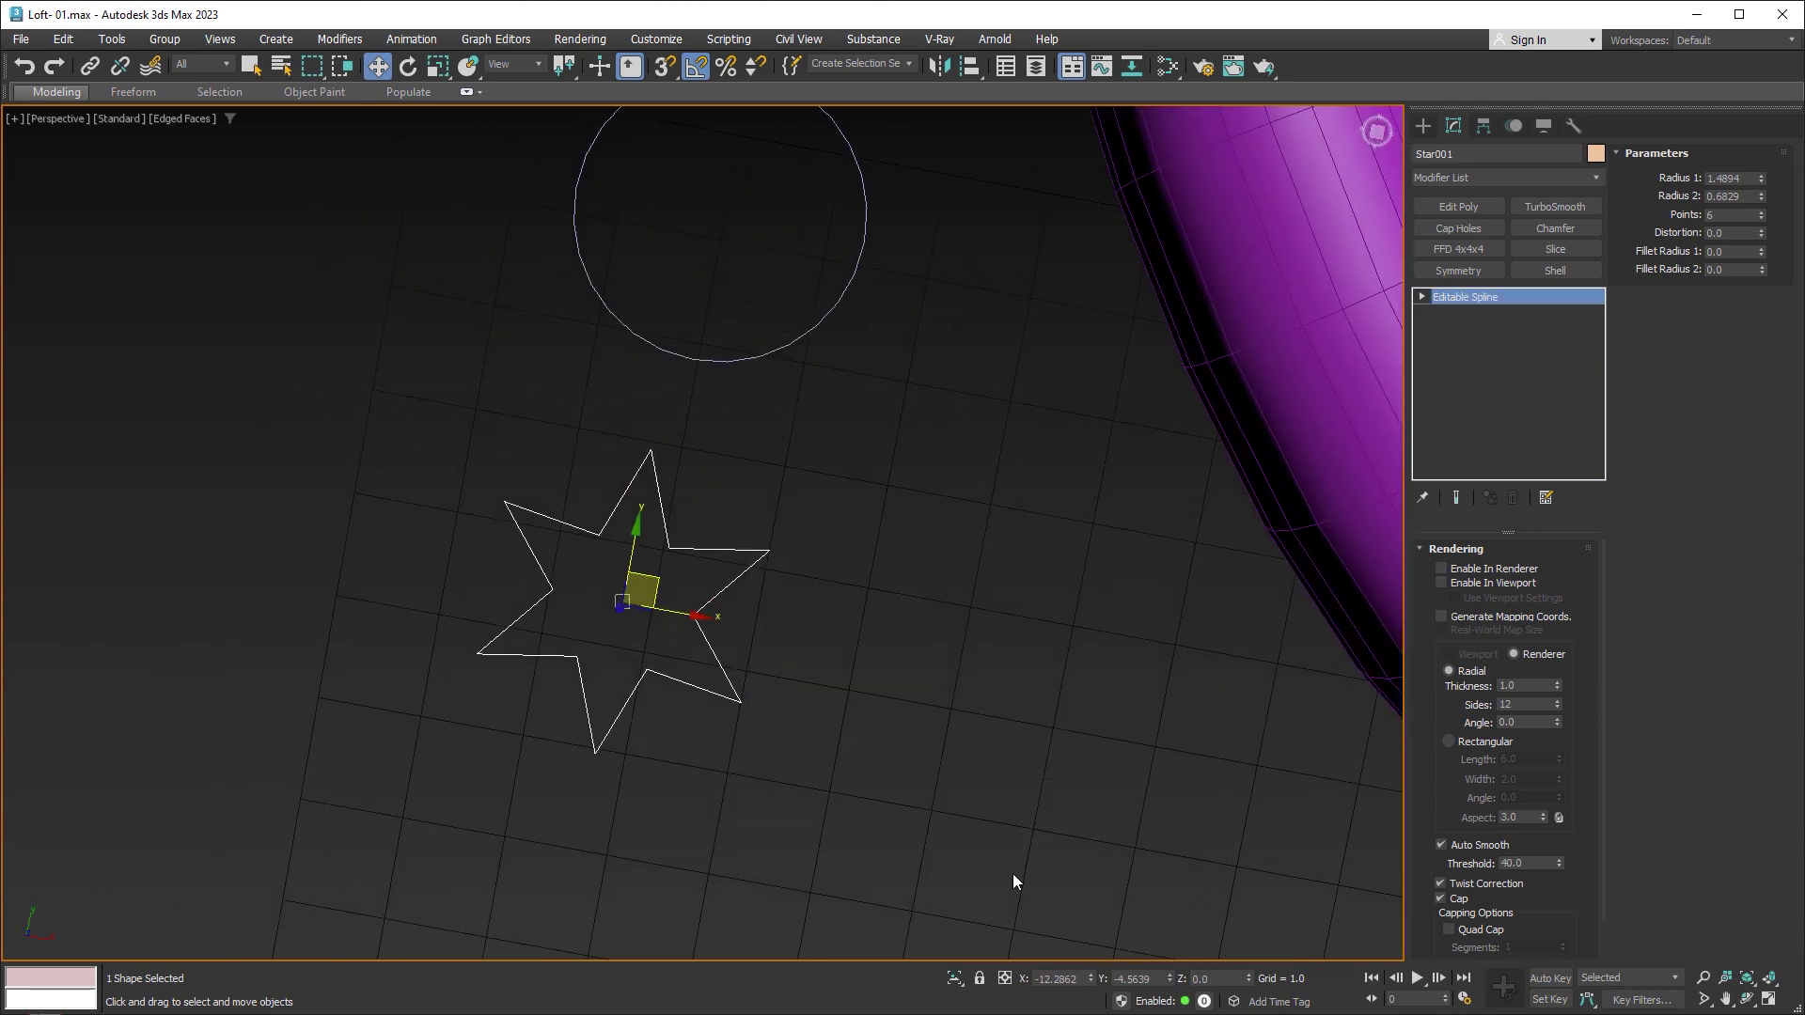
pyautogui.click(1481, 678)
pyautogui.moveTo(861, 419)
pyautogui.mouseDown()
pyautogui.moveTo(709, 486)
pyautogui.moveTo(407, 786)
pyautogui.mouseUp()
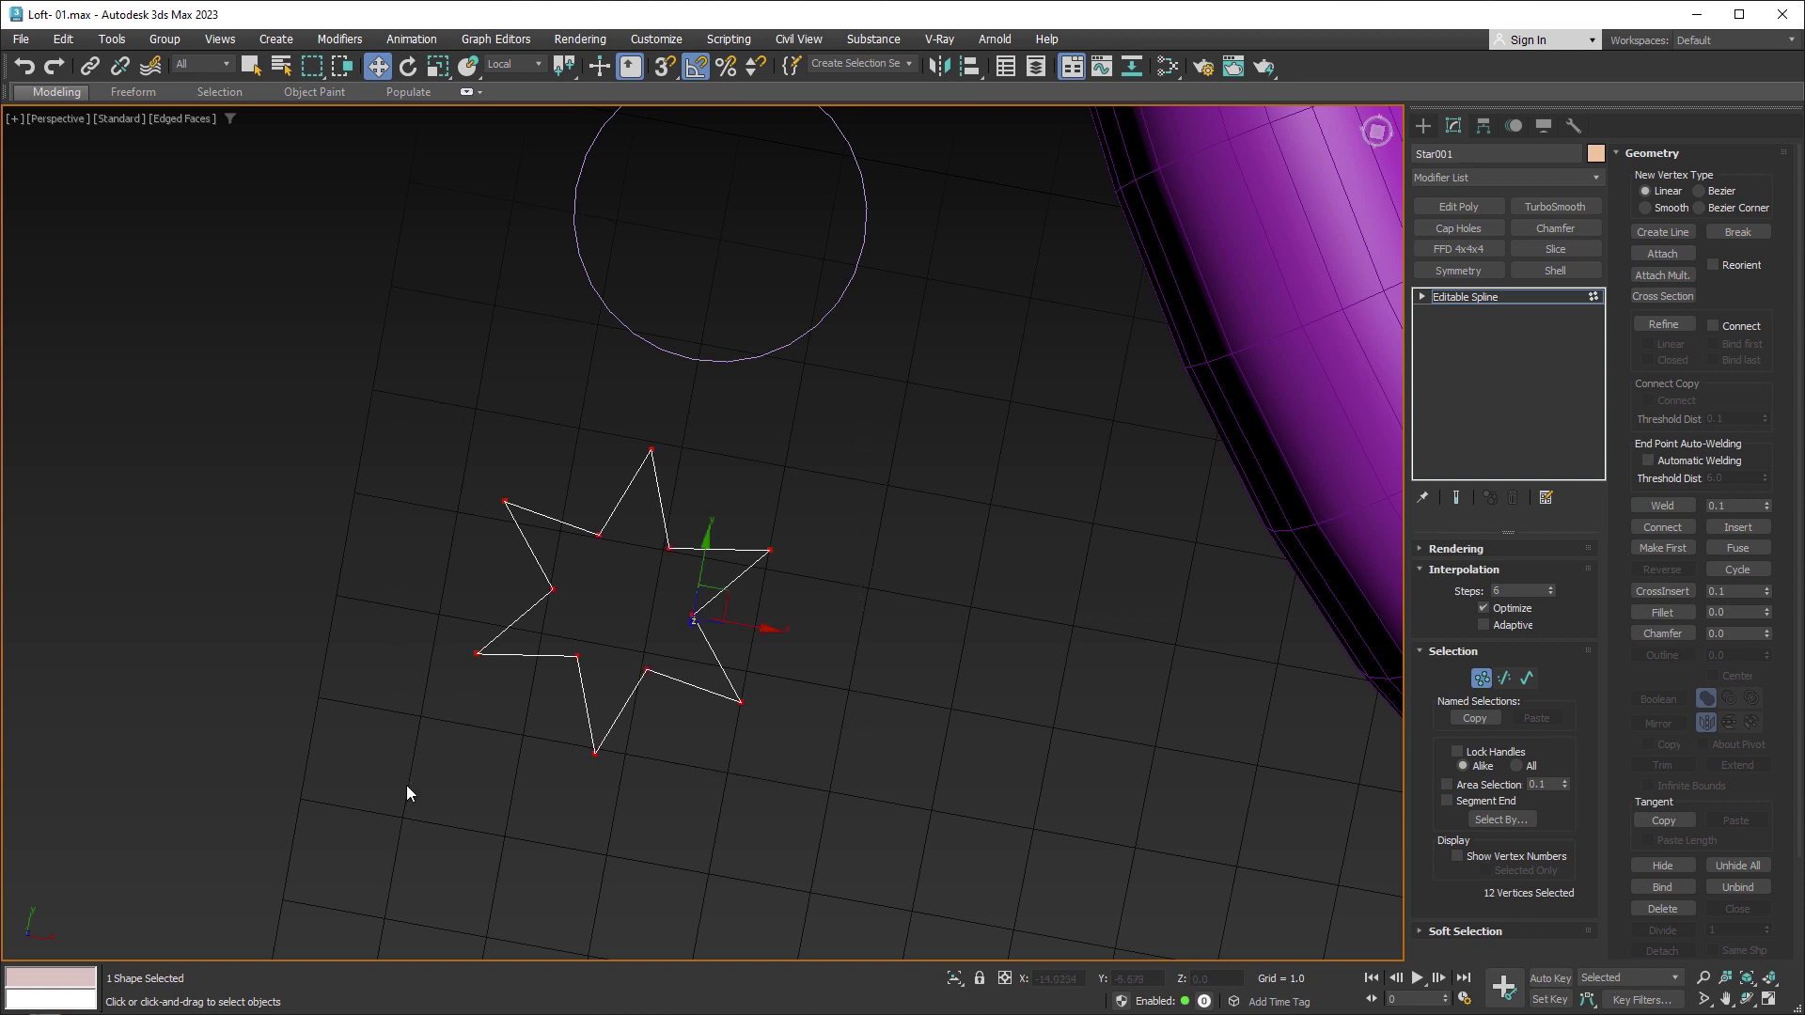
pyautogui.click(1482, 677)
# Step: Convert Circle001 to an editable spline and enter Vertex sub-object mode
pyautogui.click(849, 323)
pyautogui.rightClick(863, 323)
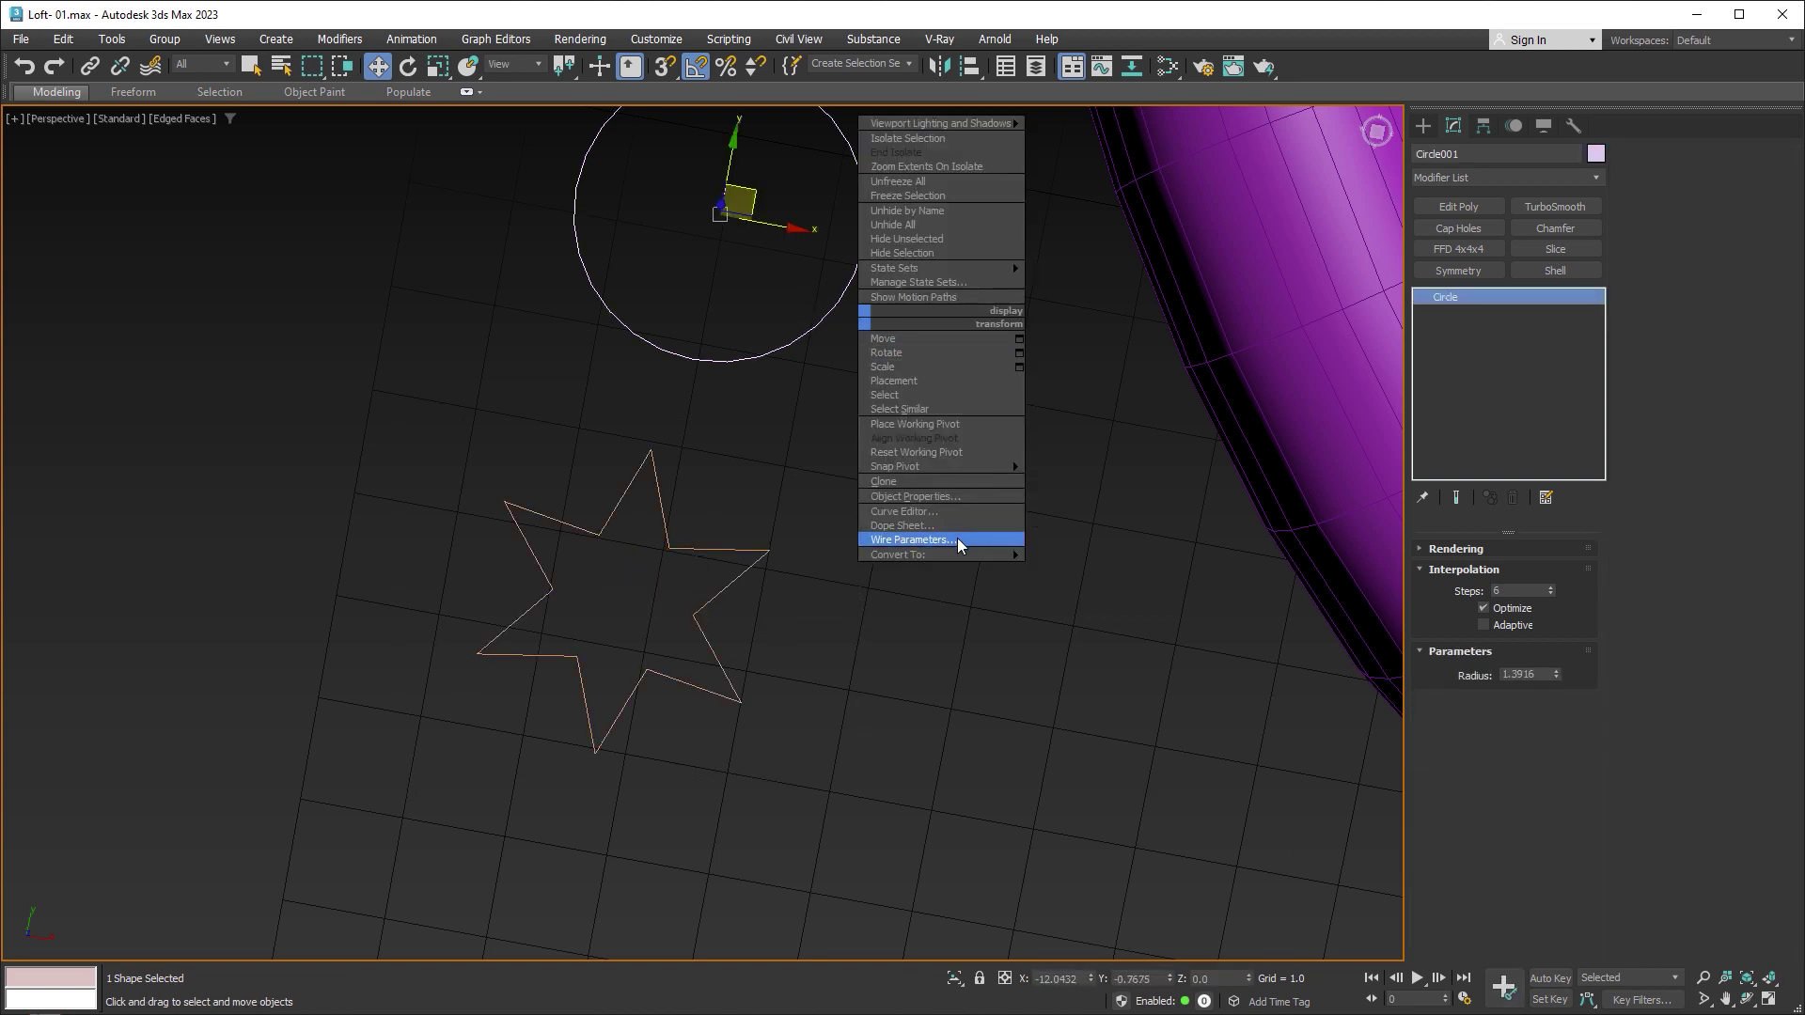
pyautogui.click(1066, 557)
pyautogui.moveTo(987, 420); pyautogui.dragTo(1006, 575, button='middle')
pyautogui.press('1')
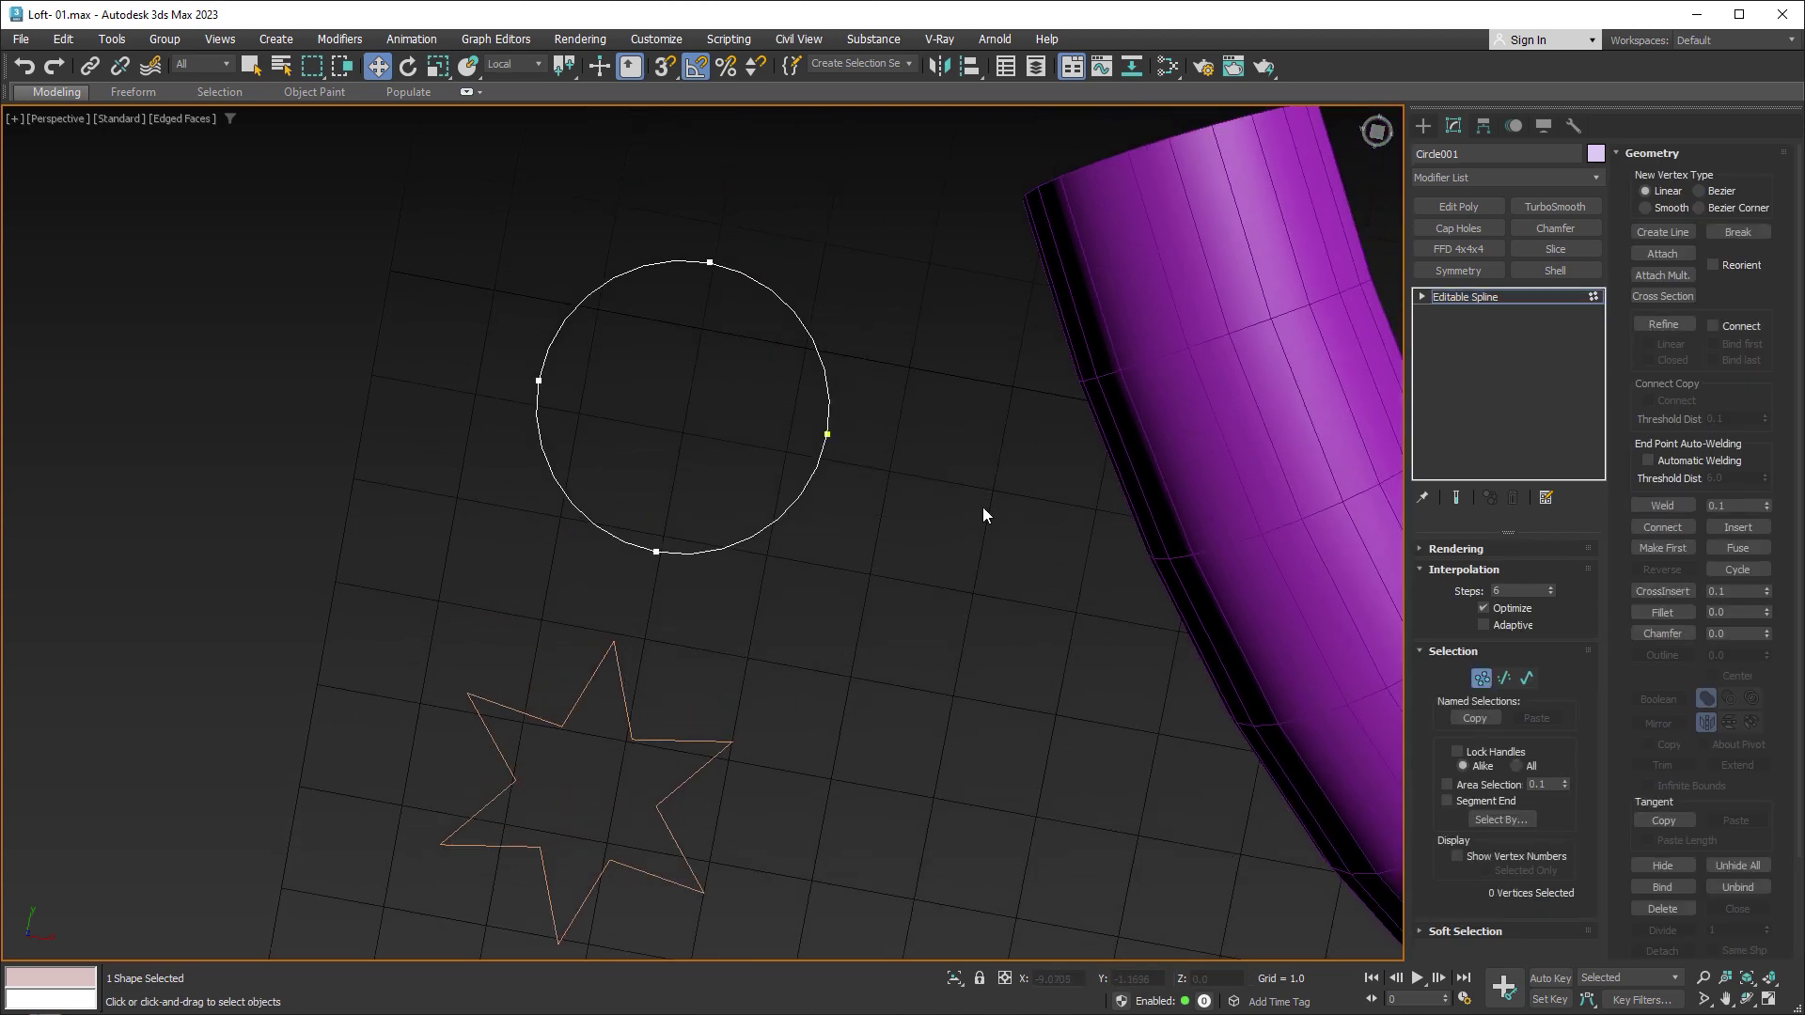
pyautogui.scroll(-5, 983, 506)
pyautogui.scroll(2, 556, 507)
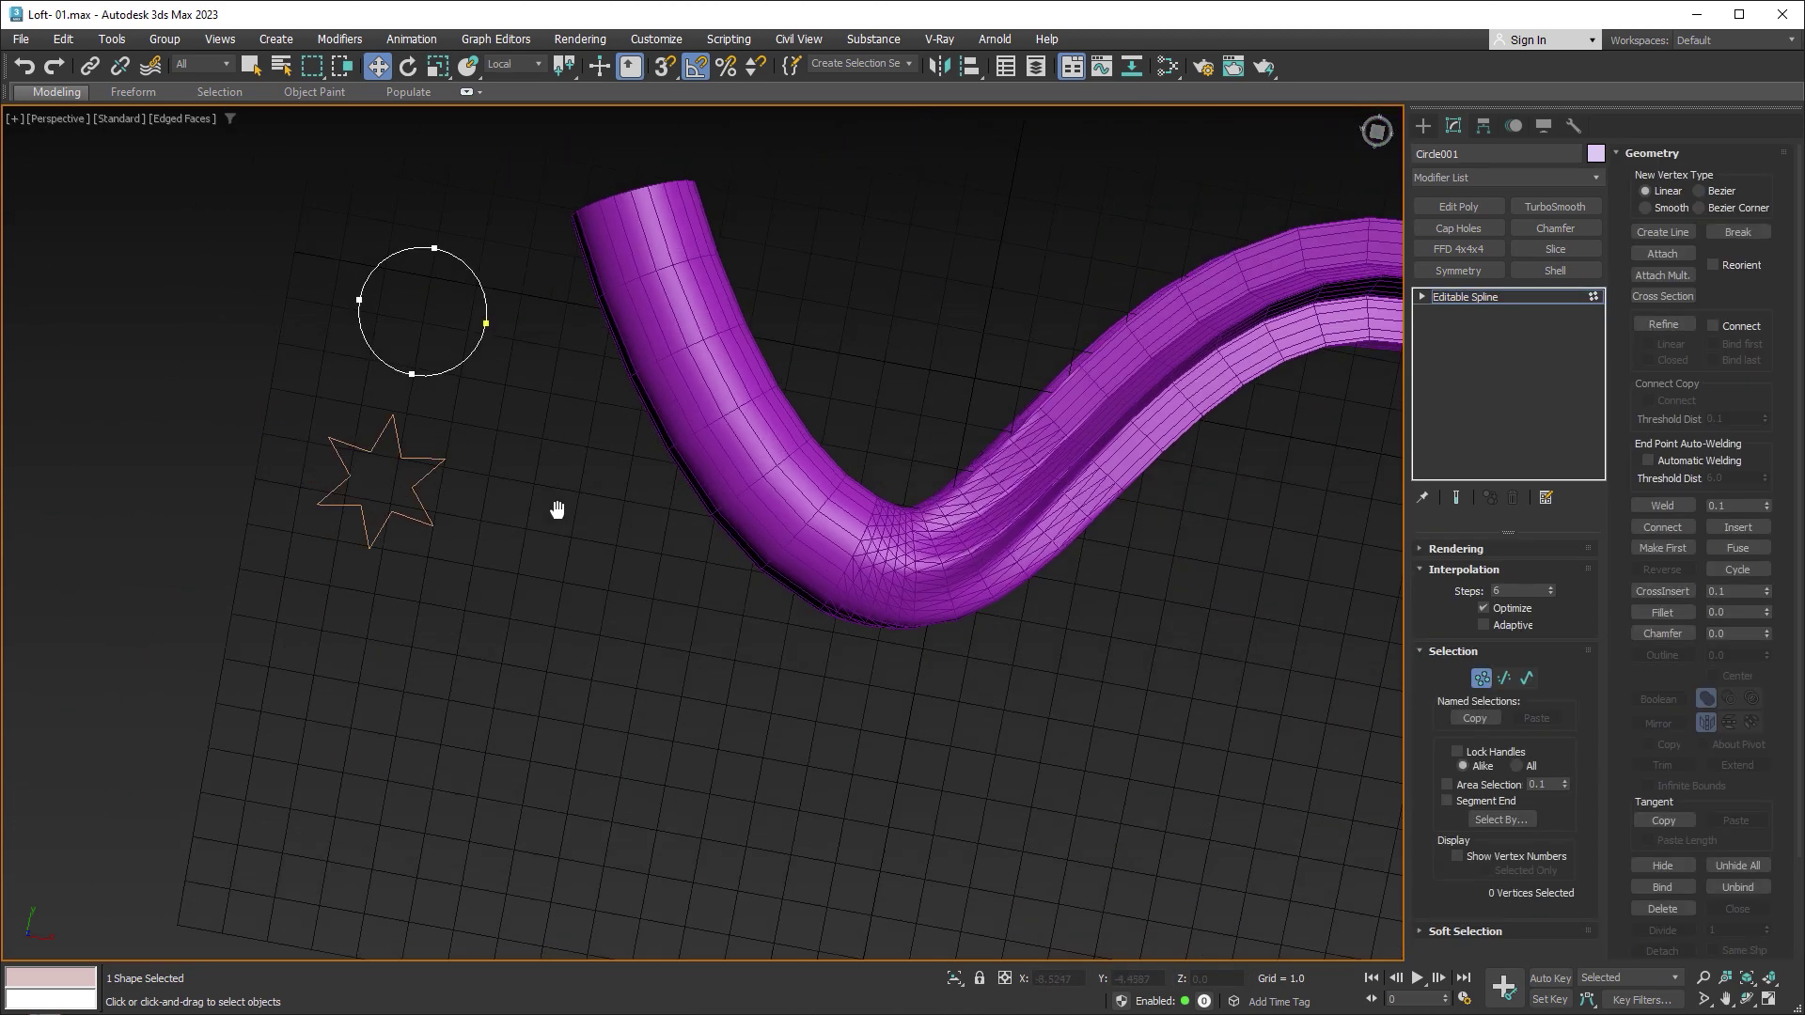
pyautogui.scroll(2, 507, 516)
pyautogui.scroll(2, 548, 492)
pyautogui.moveTo(548, 492); pyautogui.dragTo(560, 656, button='middle')
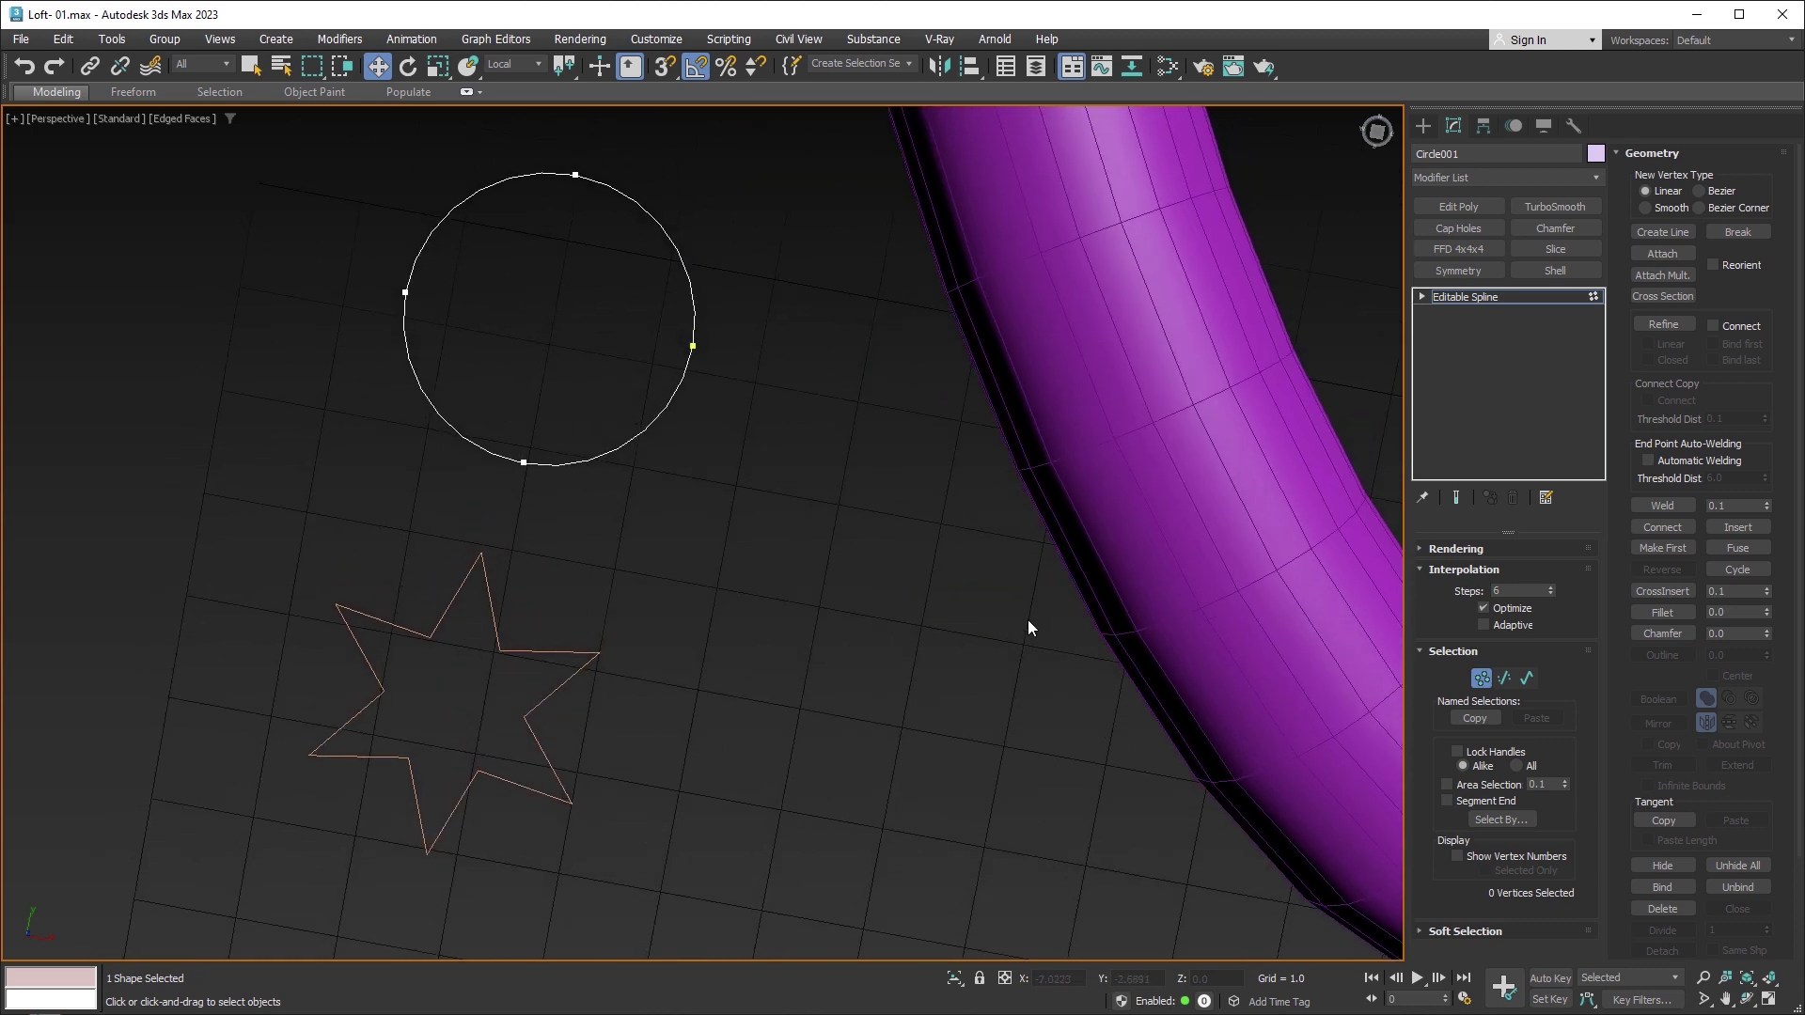
# Step: Divide all four Circle001 segments with a Divide value of 2, giving 12 vertices
pyautogui.click(1504, 678)
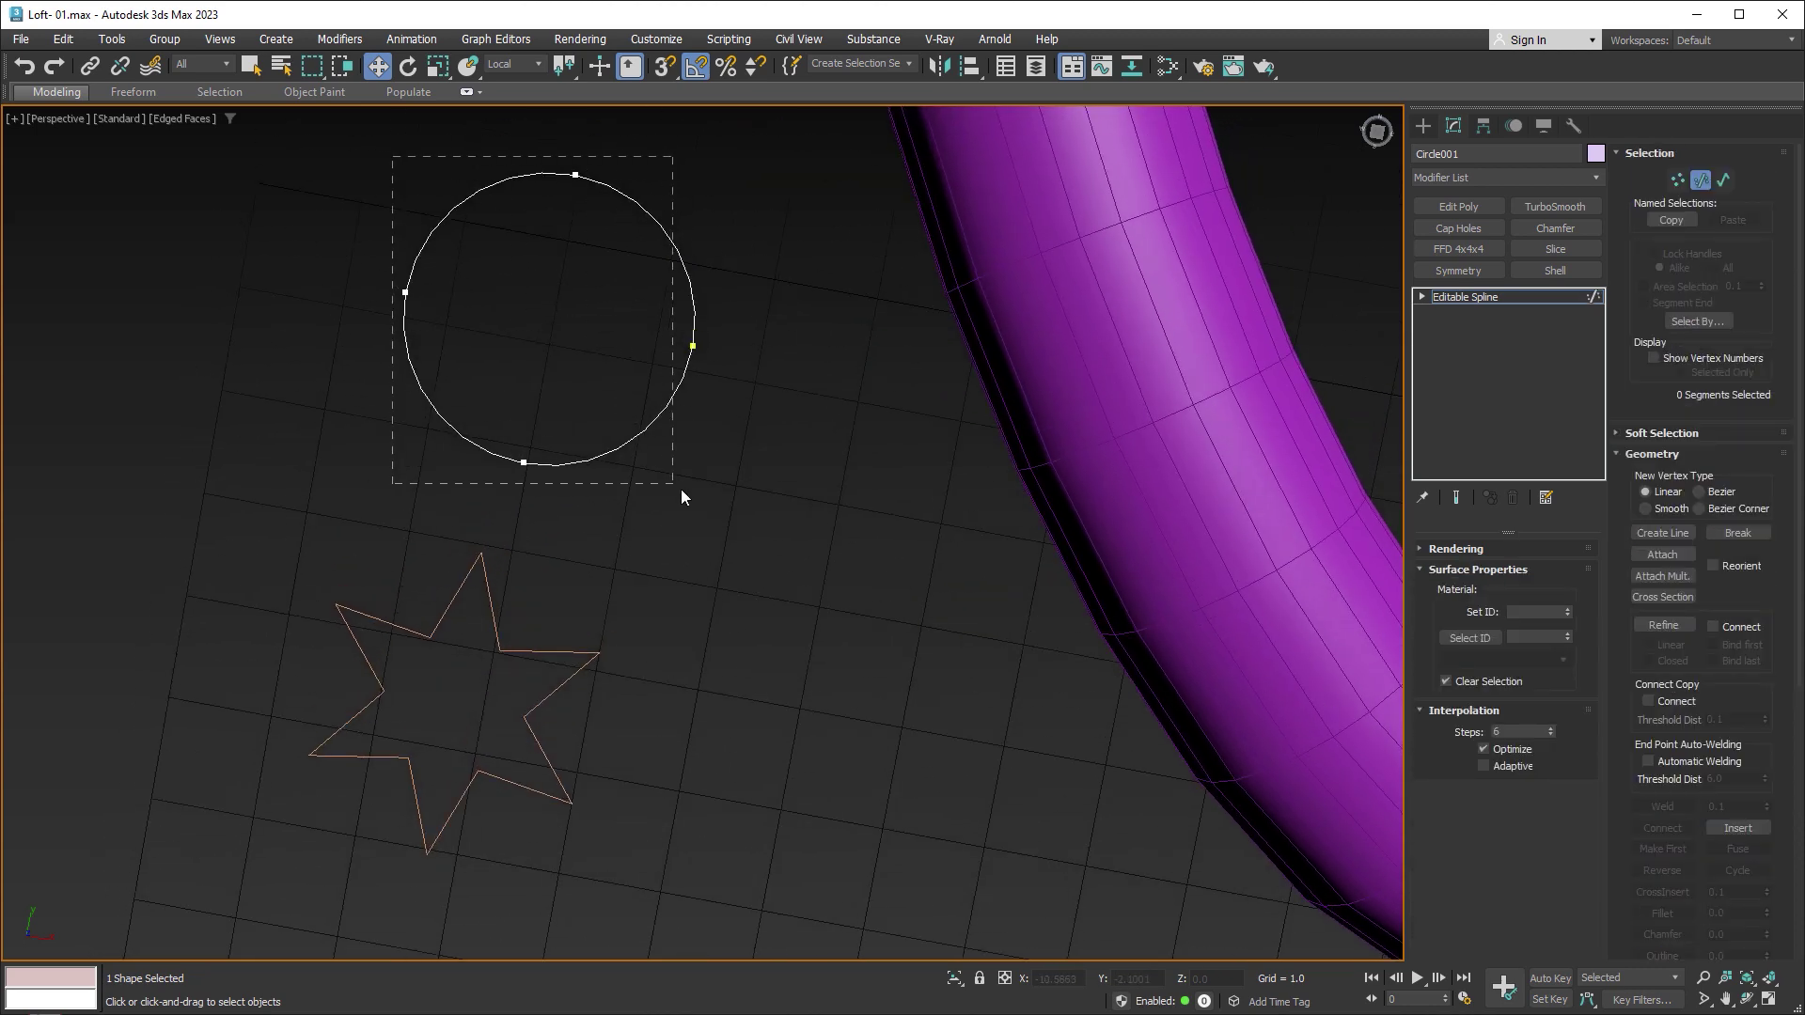
pyautogui.moveTo(681, 496); pyautogui.dragTo(682, 498)
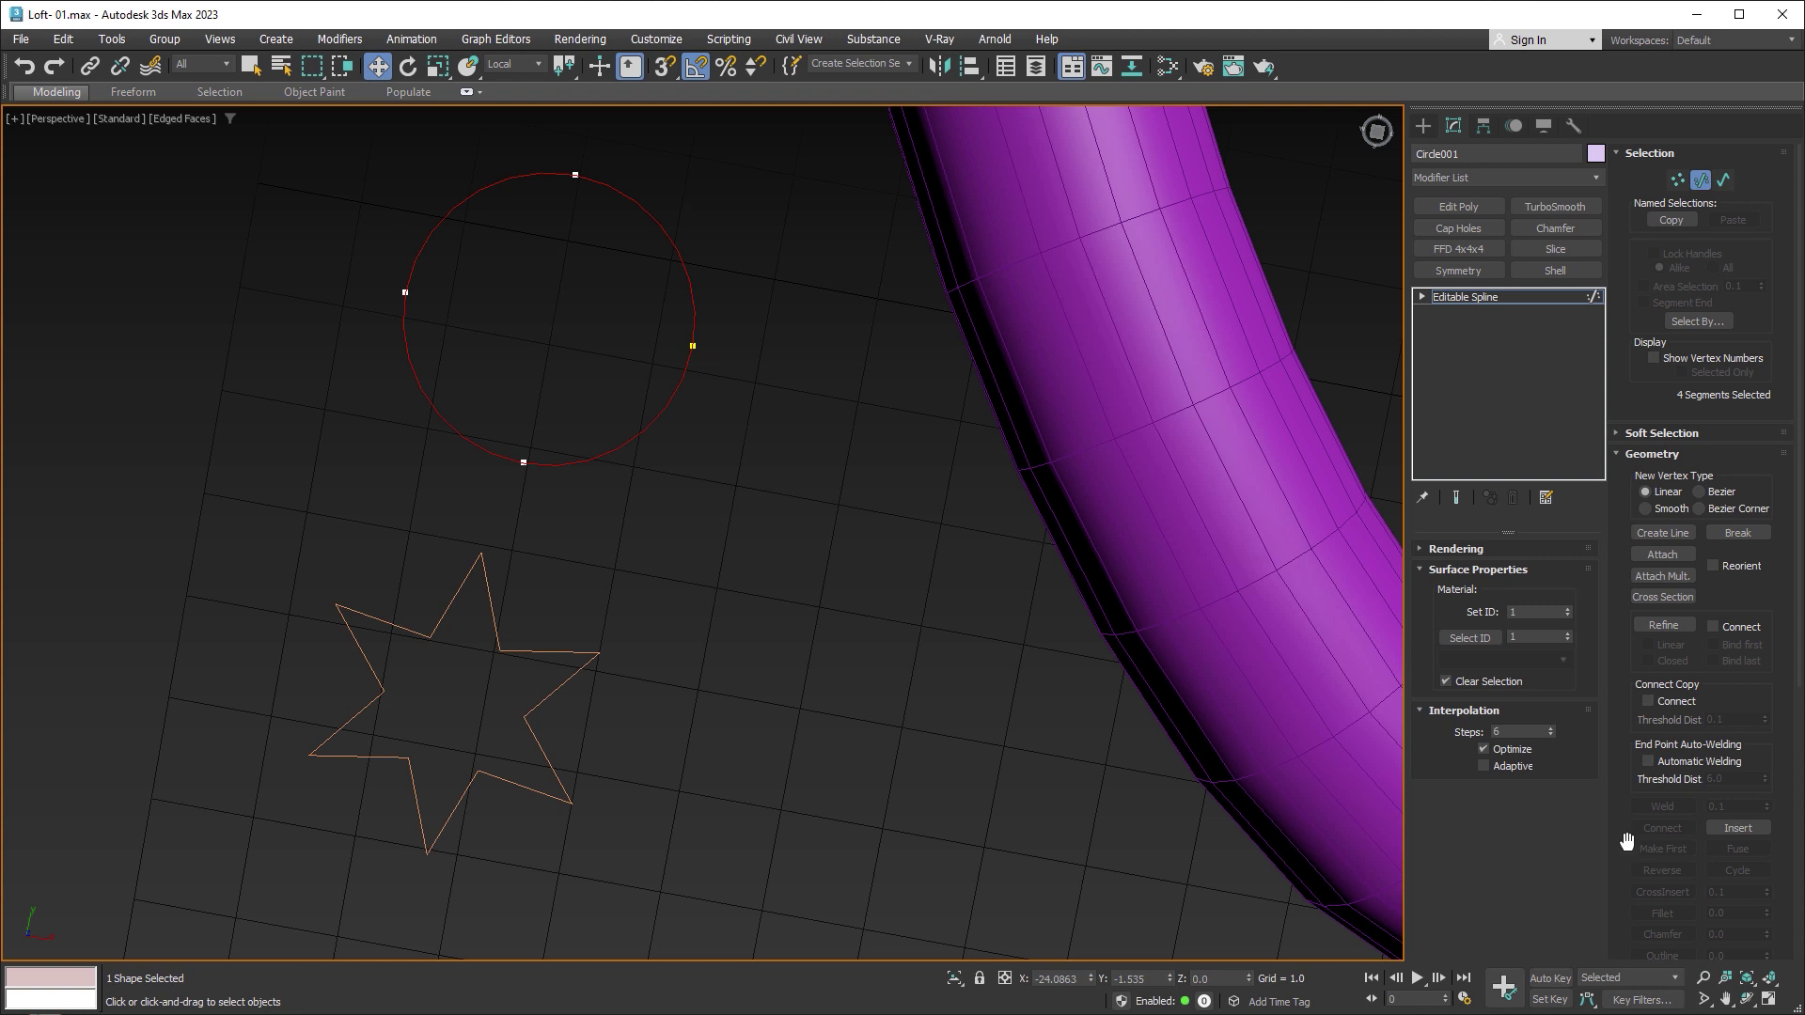
pyautogui.moveTo(1620, 853); pyautogui.dragTo(1617, 368)
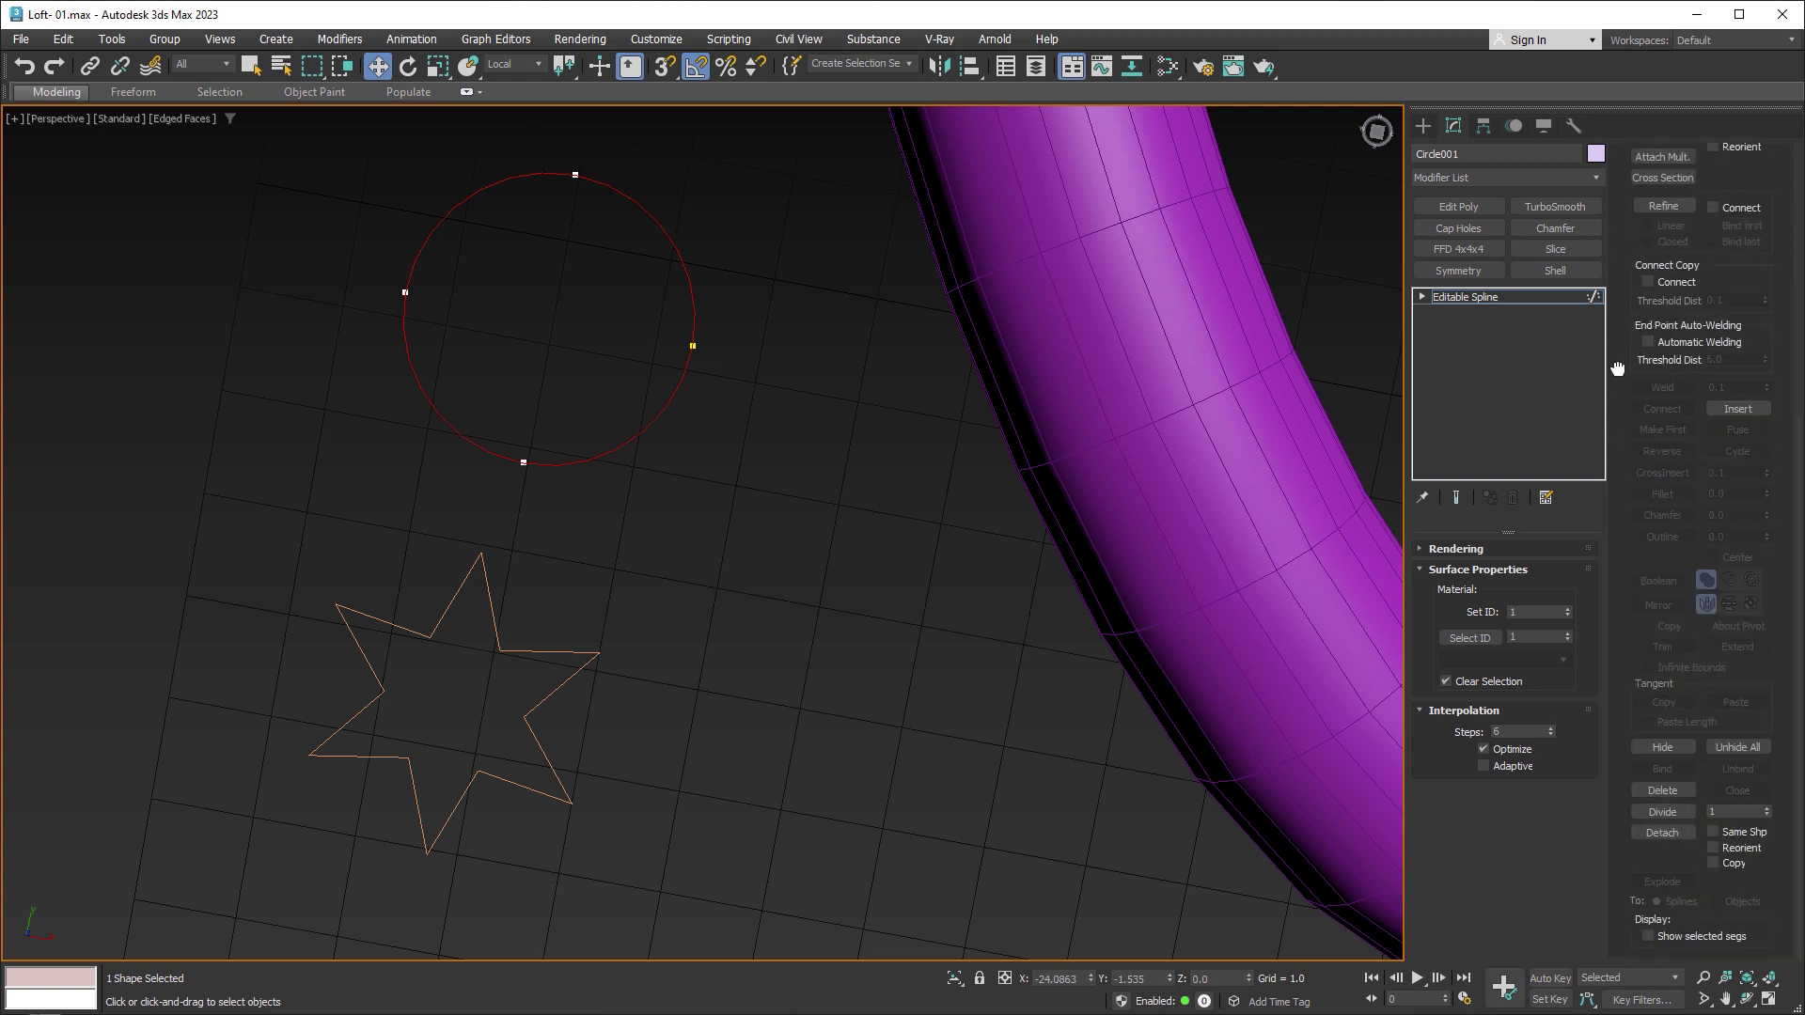
pyautogui.click(1767, 809)
pyautogui.click(1662, 812)
pyautogui.moveTo(783, 510)
pyautogui.mouseDown(button='middle')
pyautogui.moveTo(761, 567)
pyautogui.moveTo(798, 576)
pyautogui.mouseUp(button='middle')
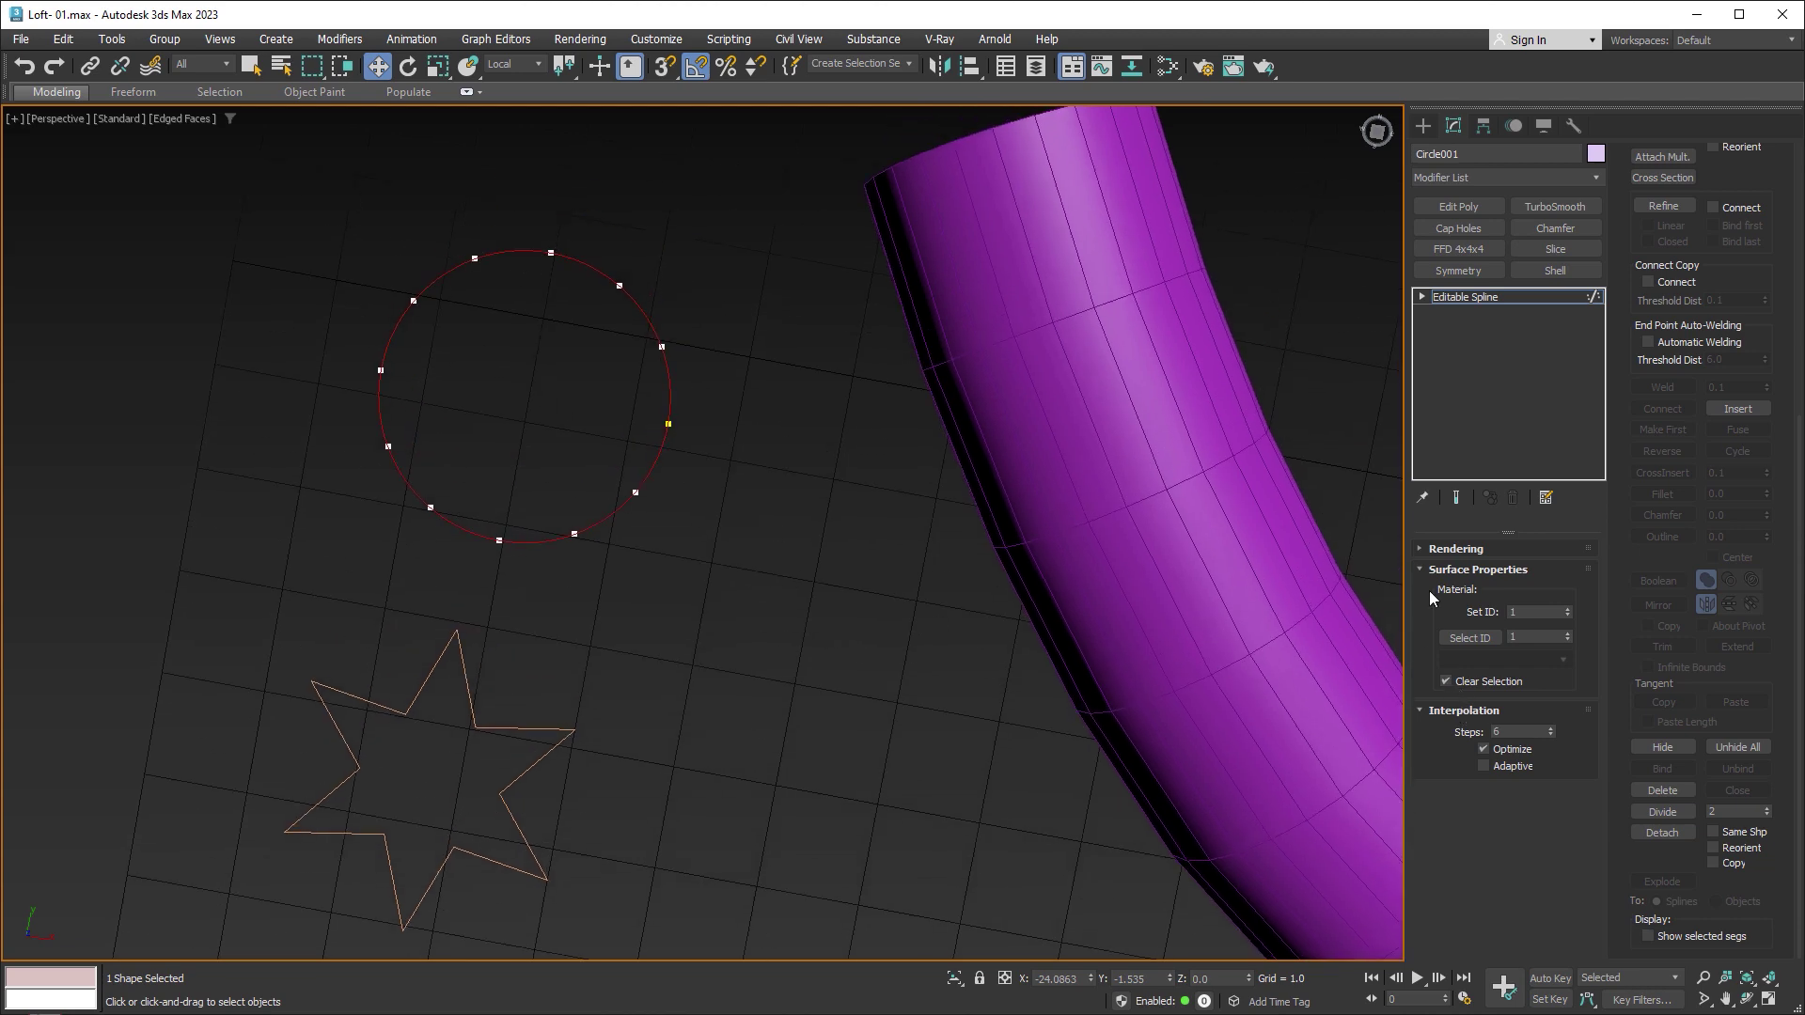
pyautogui.click(1539, 302)
pyautogui.scroll(-4, 301, 235)
# Step: Delete the old loft tube and select the Line003 path spline
pyautogui.click(660, 446)
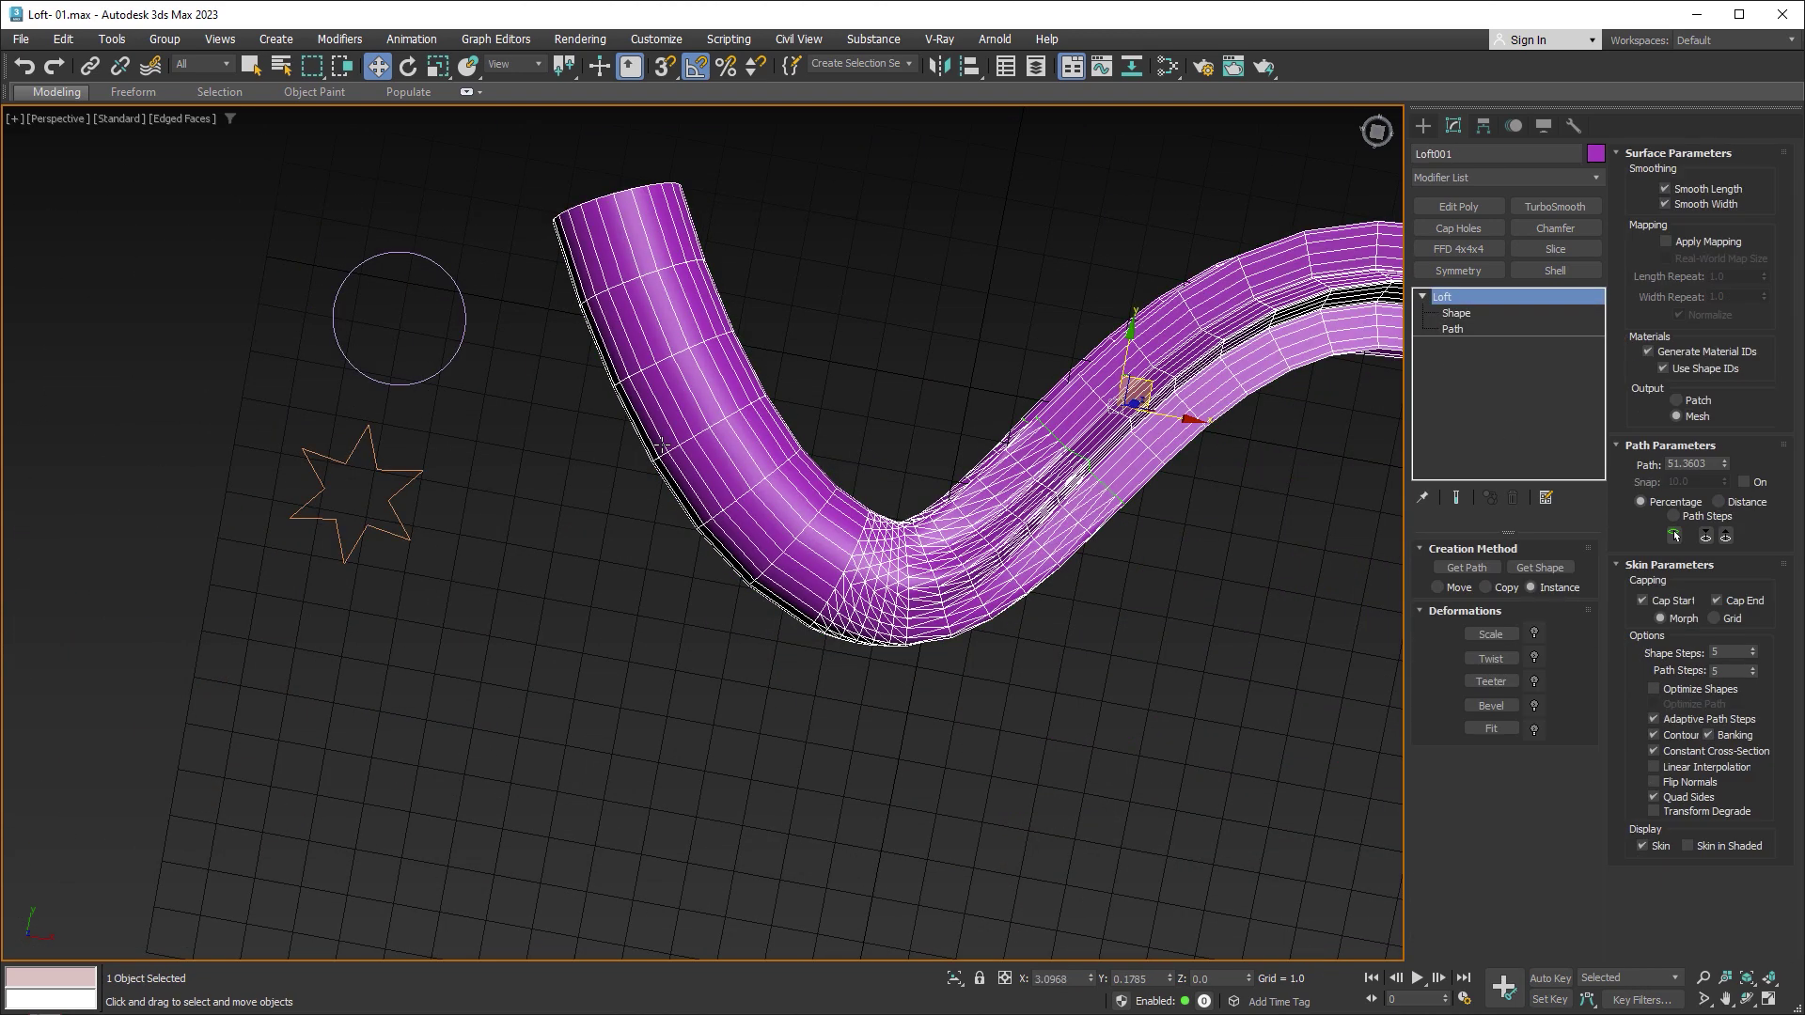
pyautogui.press('Delete')
pyautogui.moveTo(810, 460)
pyautogui.keyDown('alt'); pyautogui.mouseDown(button='middle')
pyautogui.moveTo(886, 423)
pyautogui.moveTo(938, 503)
pyautogui.mouseUp(button='middle'); pyautogui.keyUp('alt')
pyautogui.click(936, 503)
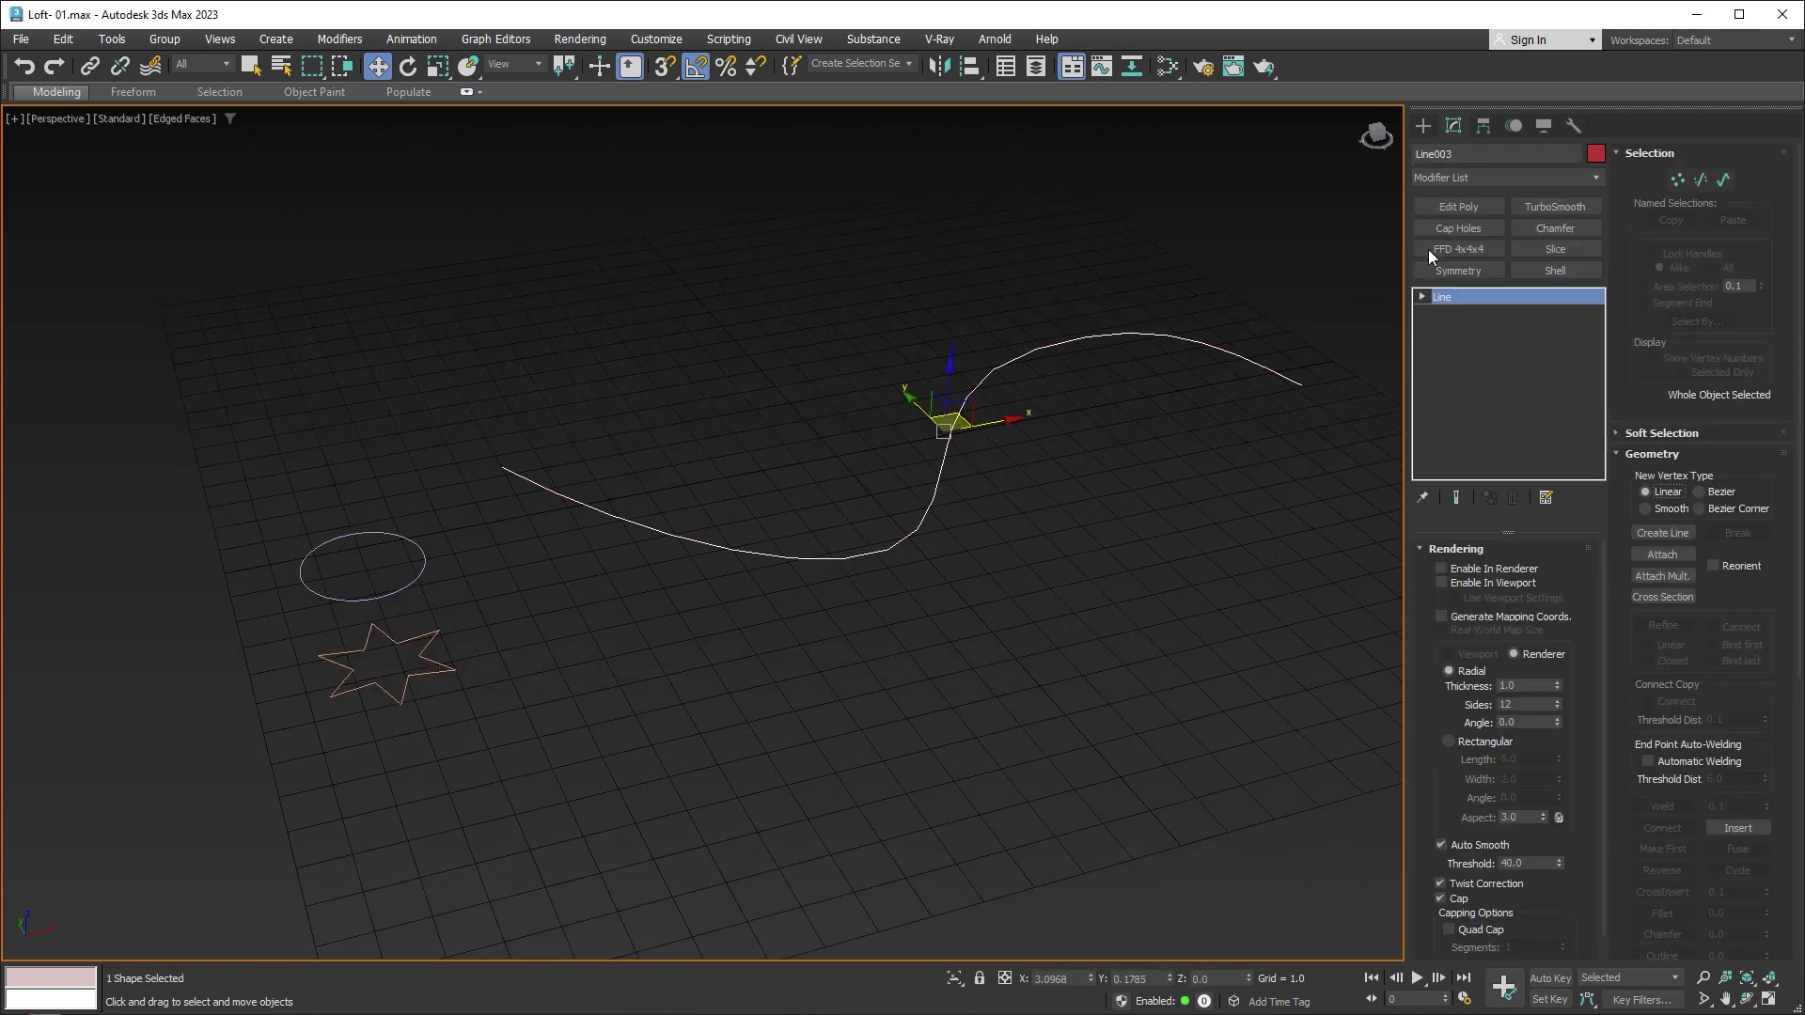
# Step: Start a new loft on Line003 with the circle as cross-section at path 40
pyautogui.click(1422, 125)
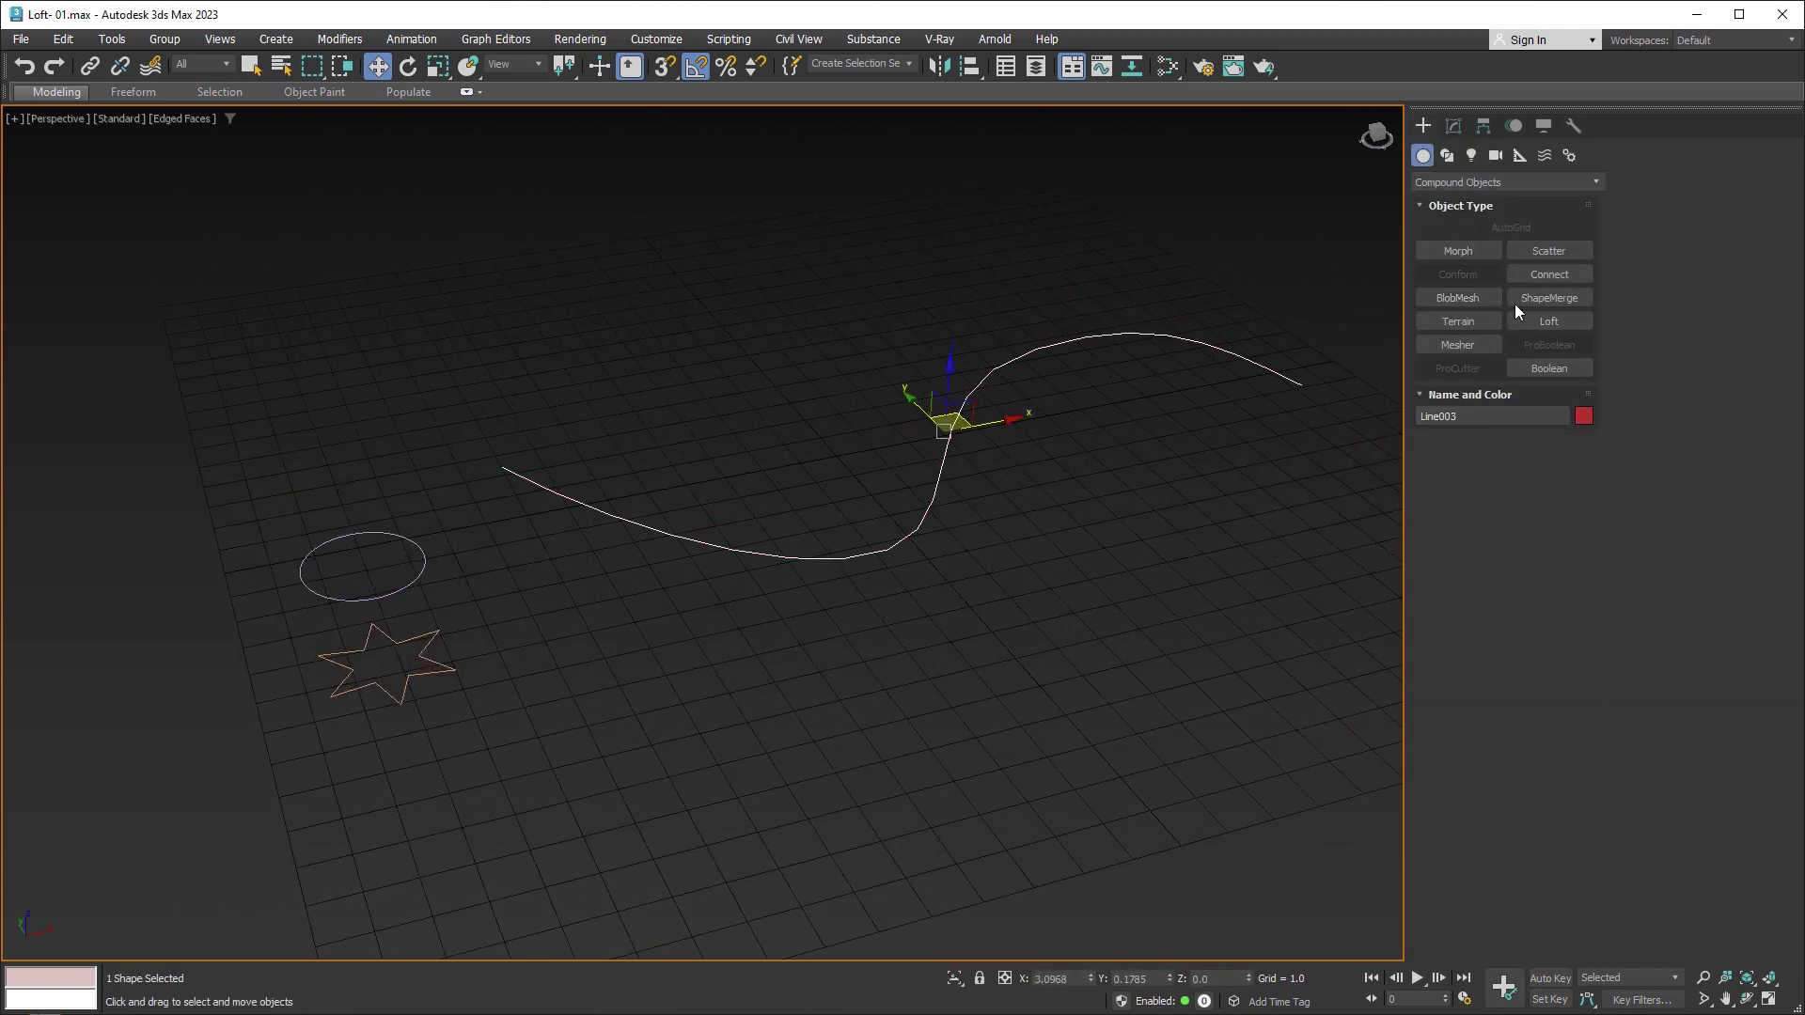
pyautogui.click(1541, 320)
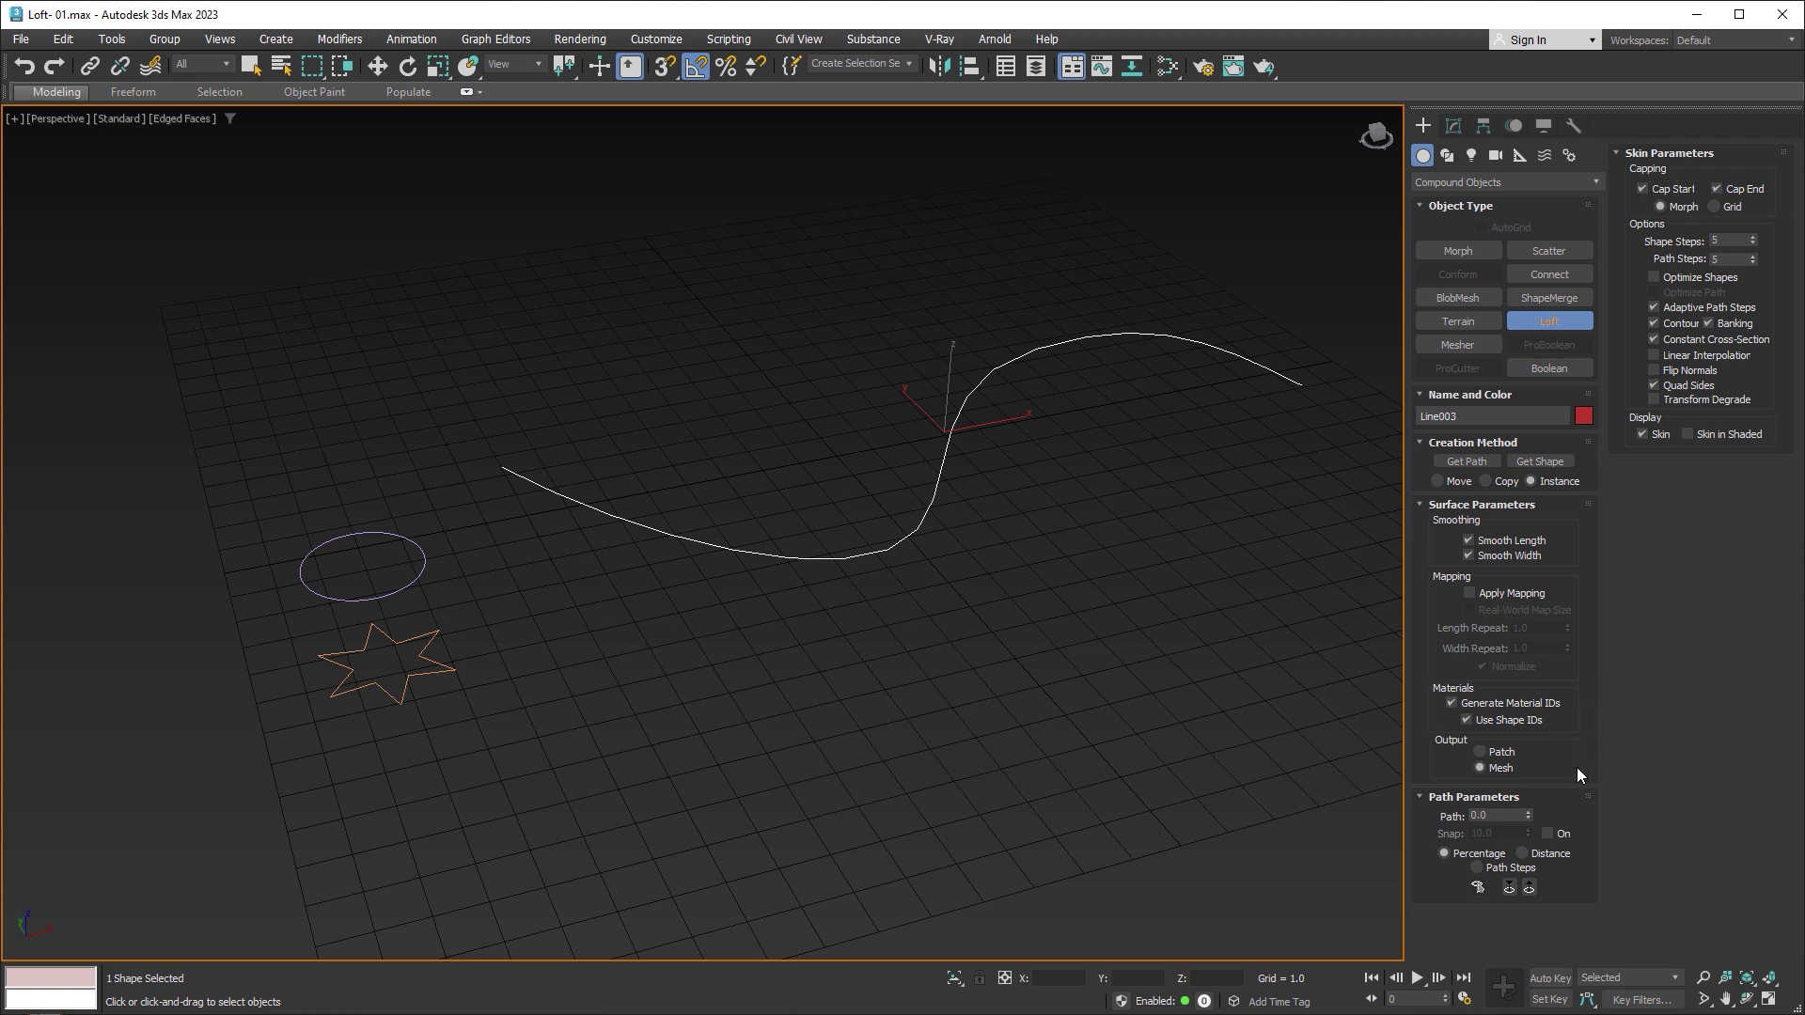
pyautogui.moveTo(1496, 815); pyautogui.dragTo(1440, 814)
pyautogui.write('40')
pyautogui.press('Return')
pyautogui.click(1539, 462)
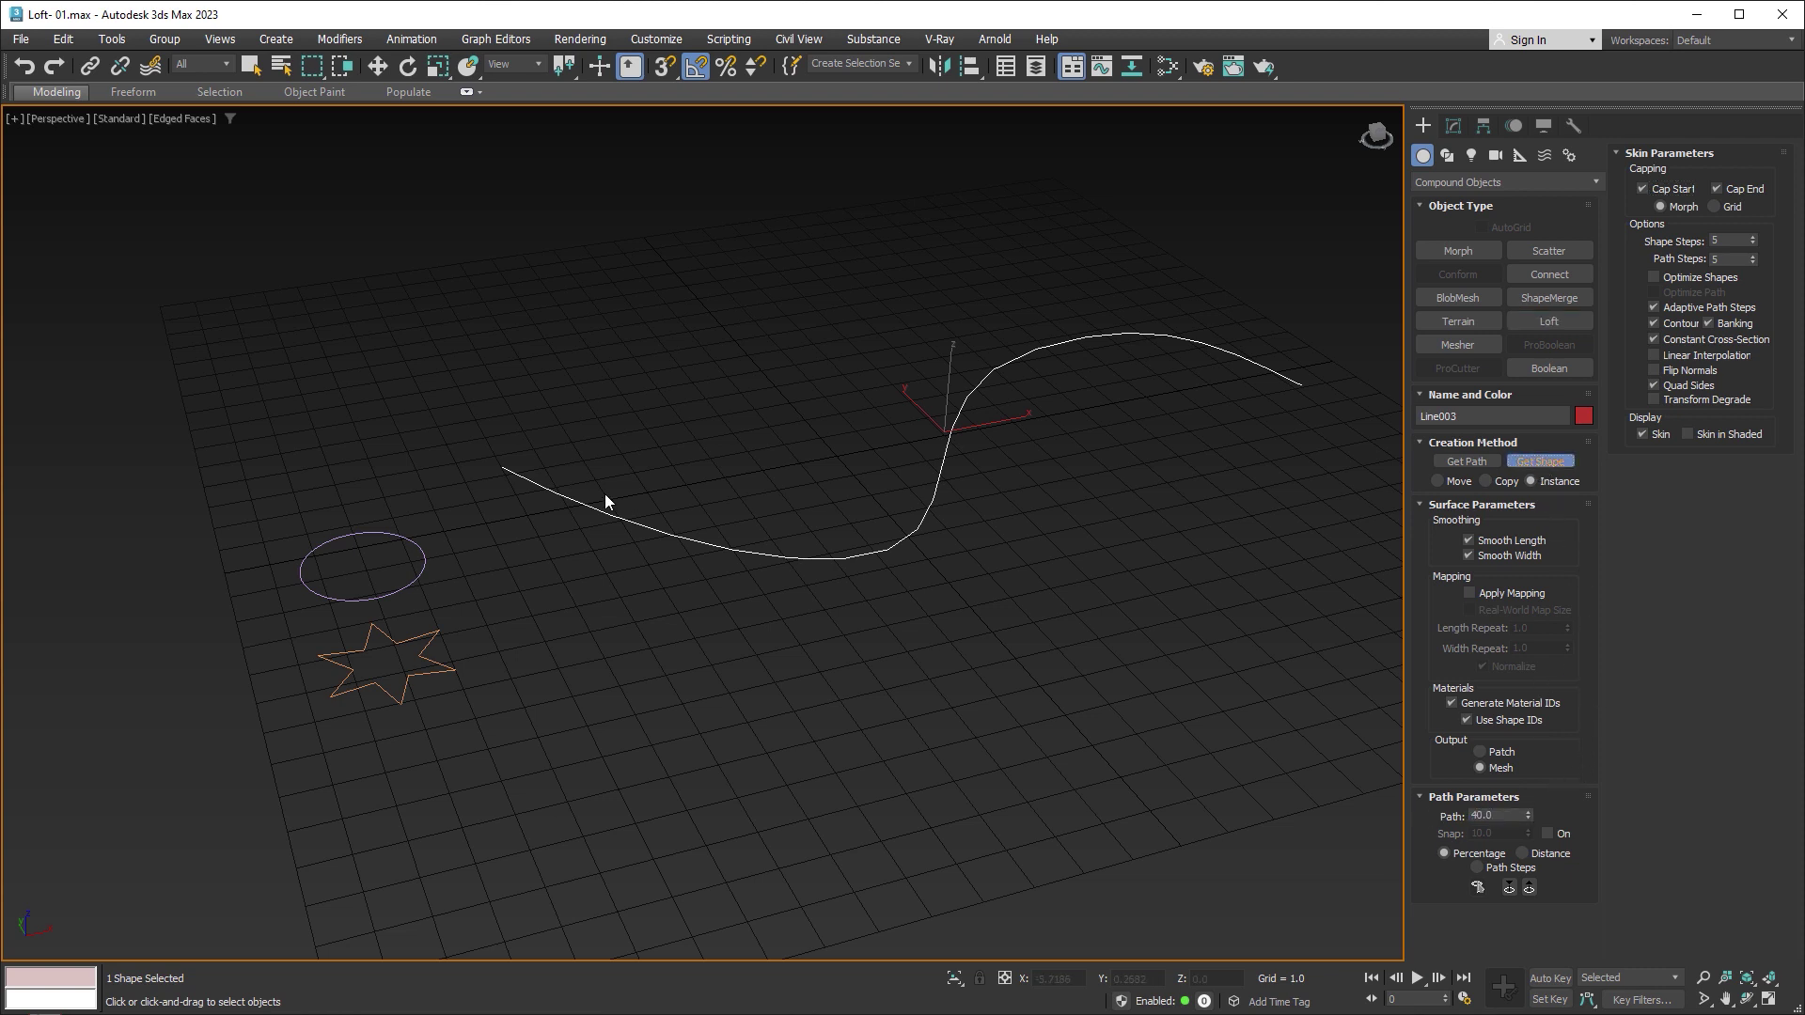
pyautogui.click(416, 545)
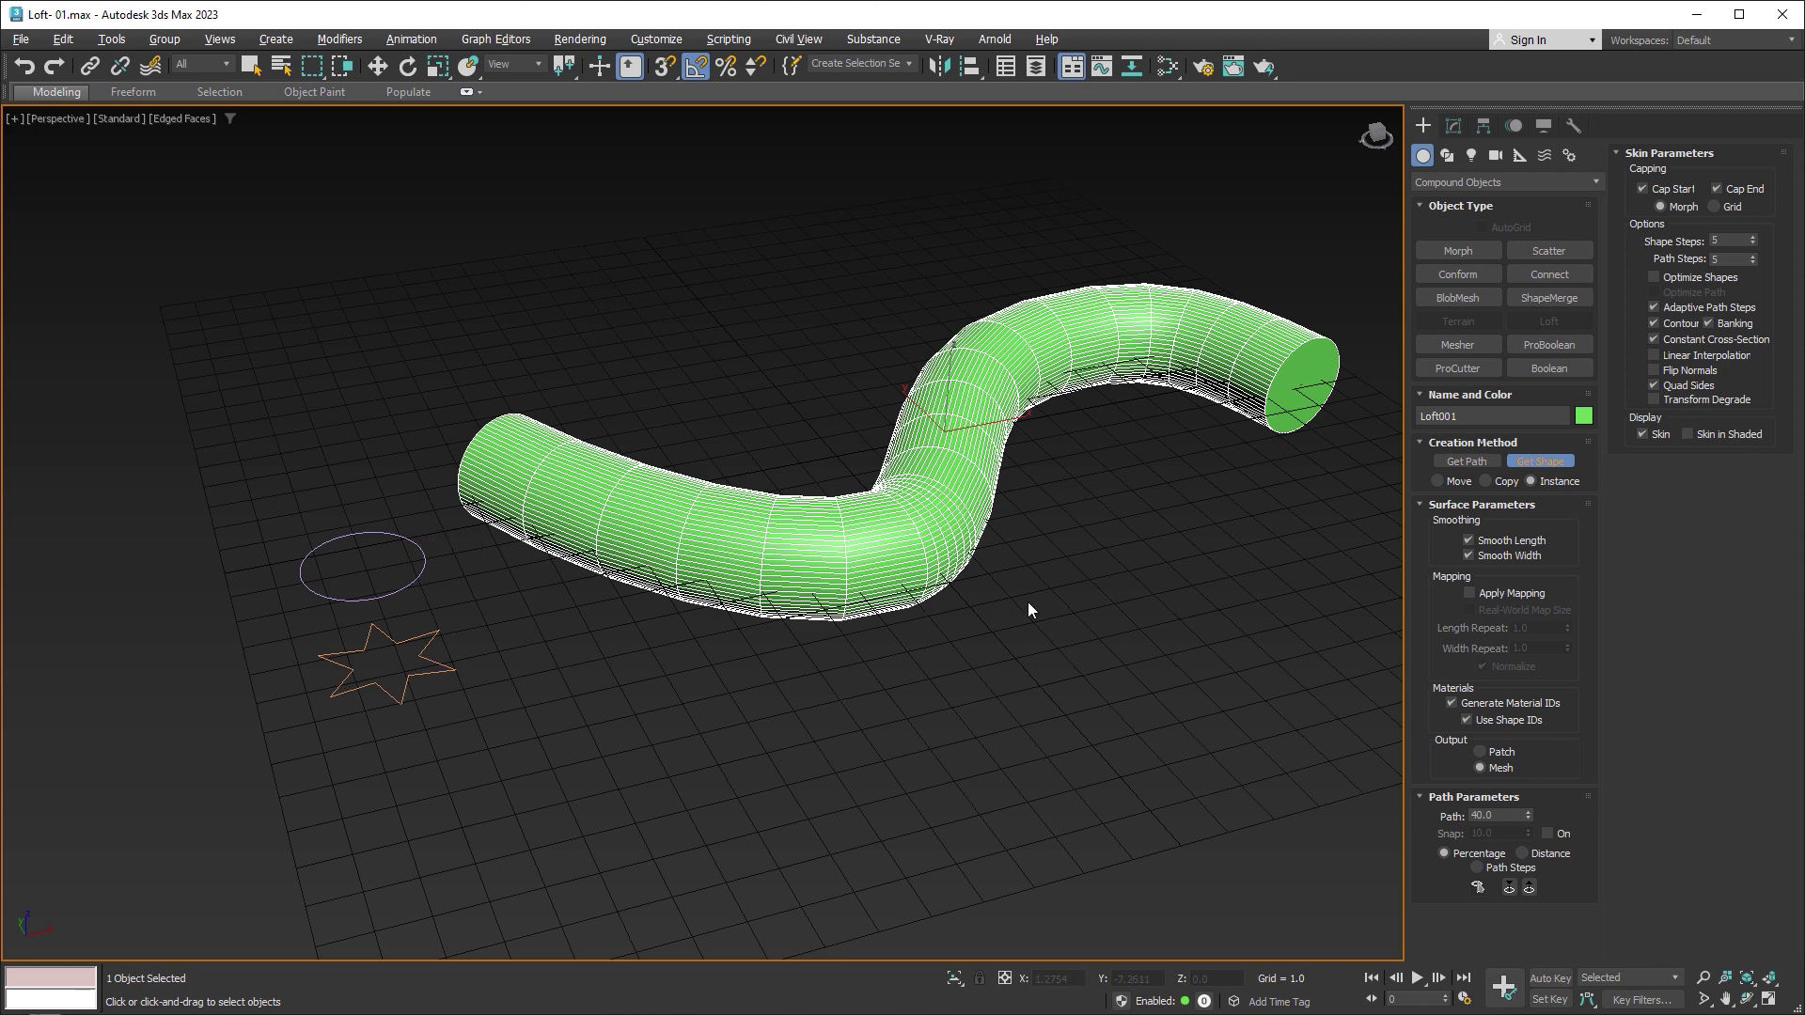
# Step: Add the star as the loft cross-section from path position 50
pyautogui.keyDown('alt'); pyautogui.moveTo(1028, 603); pyautogui.dragTo(989, 627, button='middle'); pyautogui.keyUp('alt')
pyautogui.doubleClick(1495, 815)
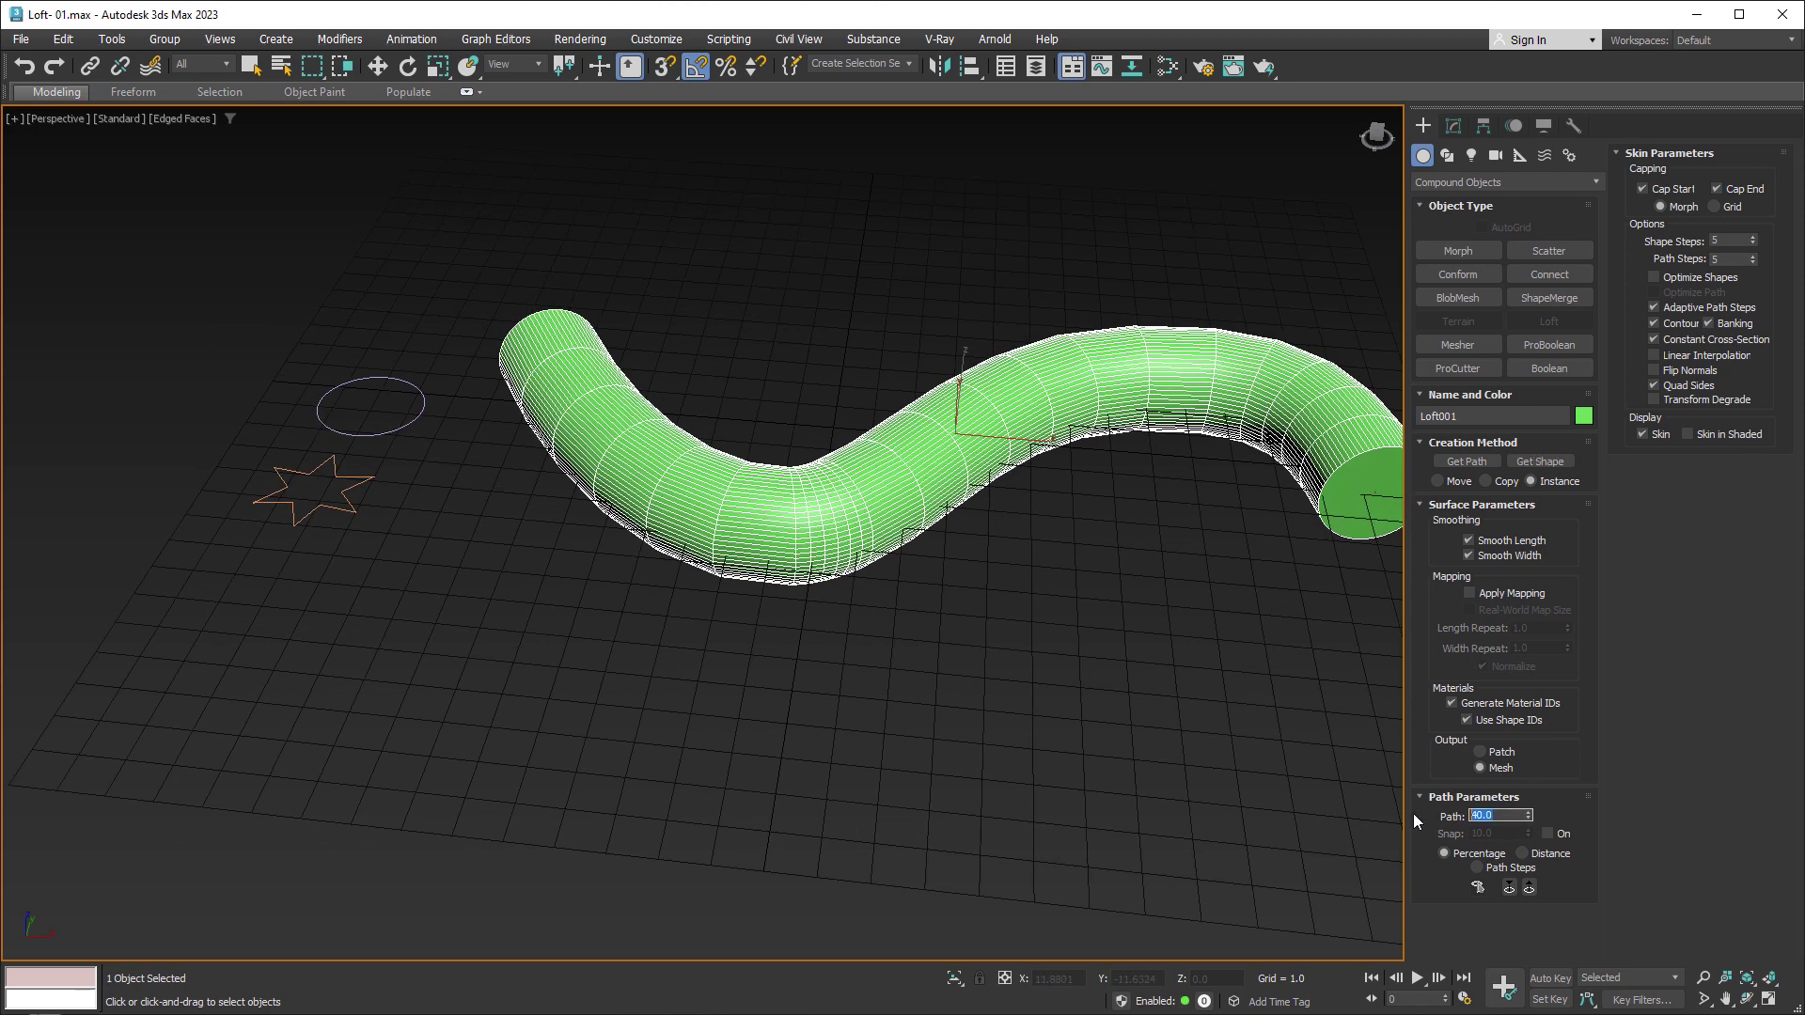
pyautogui.write('50')
pyautogui.press('Return')
pyautogui.click(1539, 461)
pyautogui.click(360, 477)
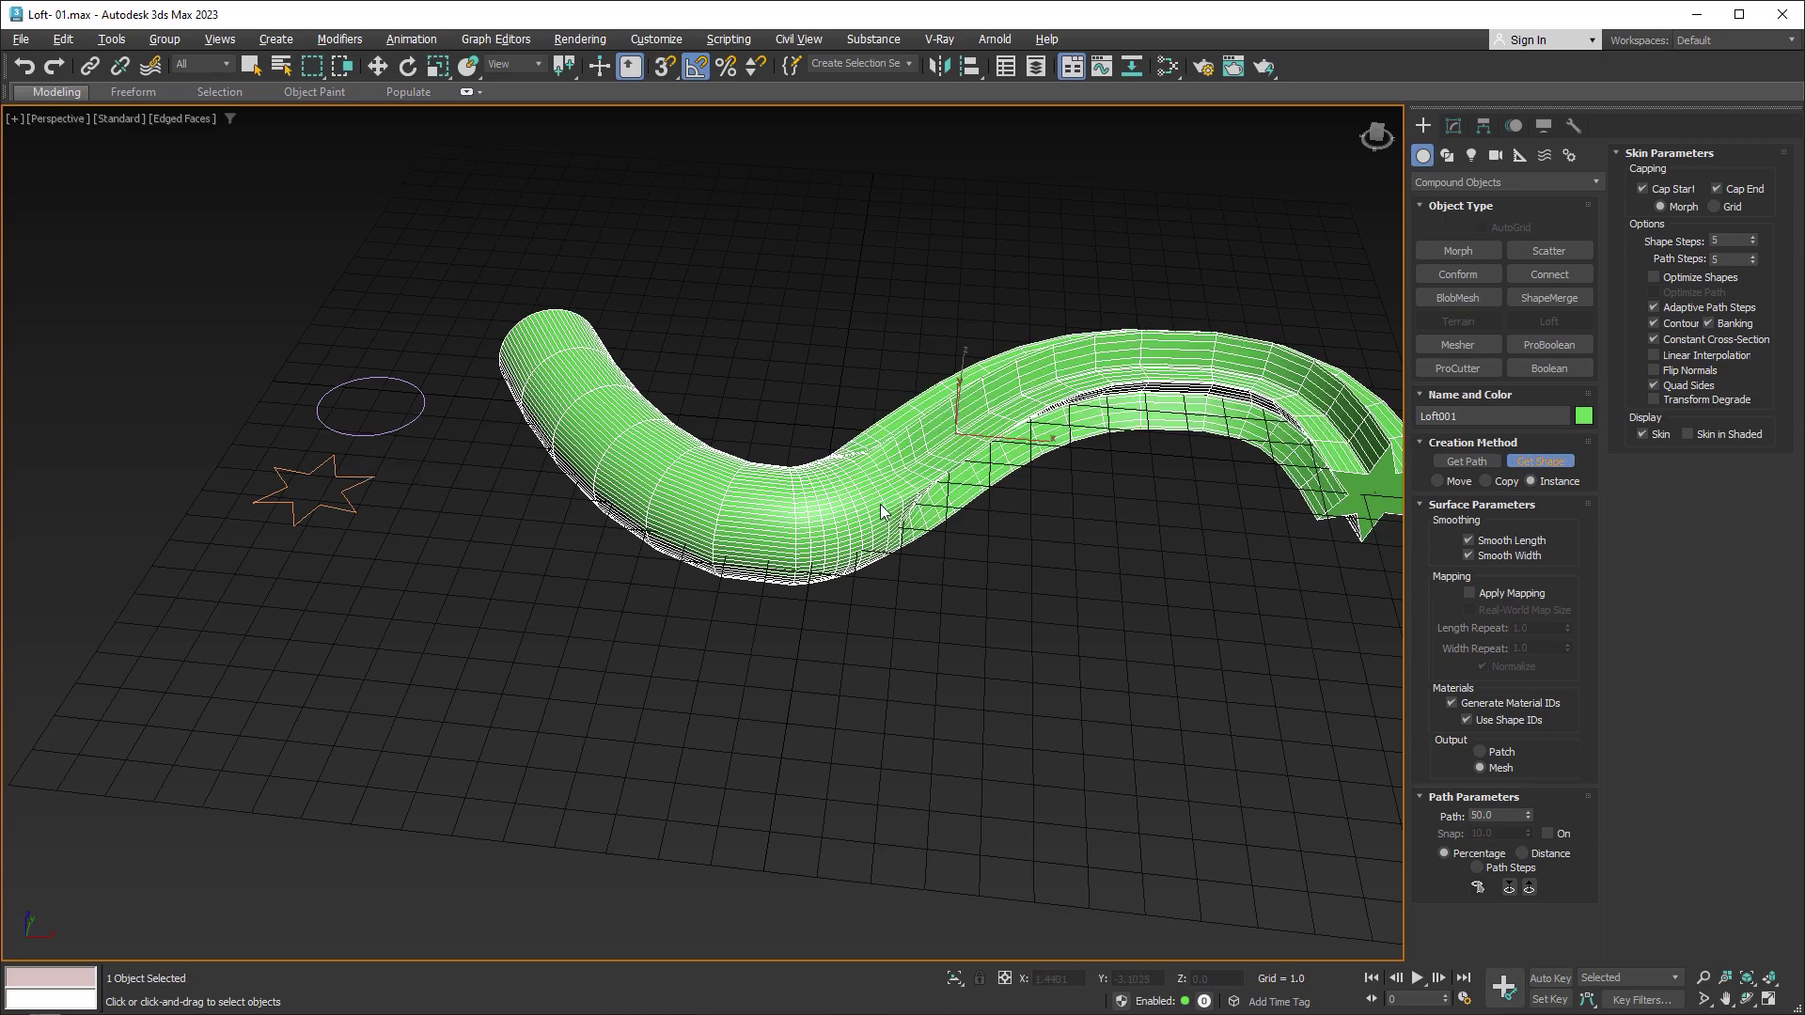
# Step: Orbit and zoom around the green loft's bend, then deselect the loft
pyautogui.moveTo(880, 504)
pyautogui.keyDown('alt'); pyautogui.mouseDown(button='middle')
pyautogui.moveTo(806, 522)
pyautogui.moveTo(861, 547)
pyautogui.moveTo(881, 428)
pyautogui.moveTo(878, 479)
pyautogui.moveTo(944, 620)
pyautogui.mouseUp(button='middle'); pyautogui.keyUp('alt')
pyautogui.scroll(5, 807, 522)
pyautogui.scroll(2, 814, 442)
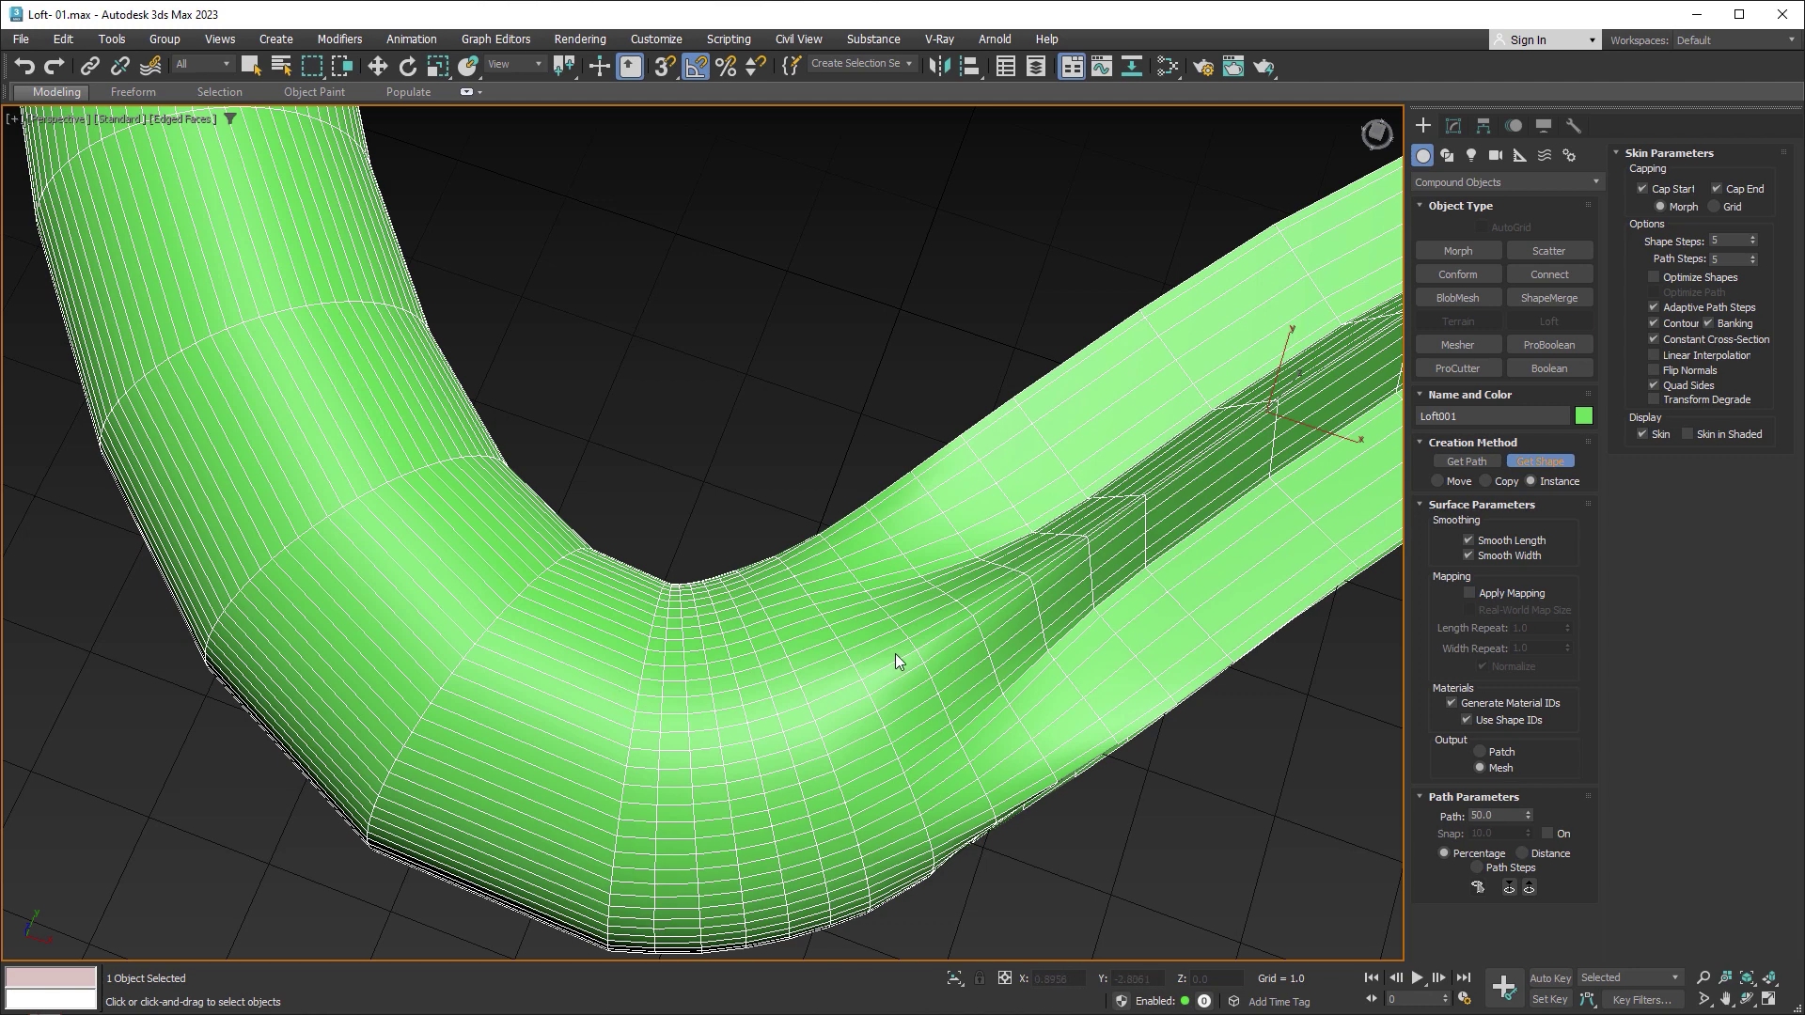
pyautogui.scroll(-2, 895, 652)
pyautogui.scroll(-3, 884, 647)
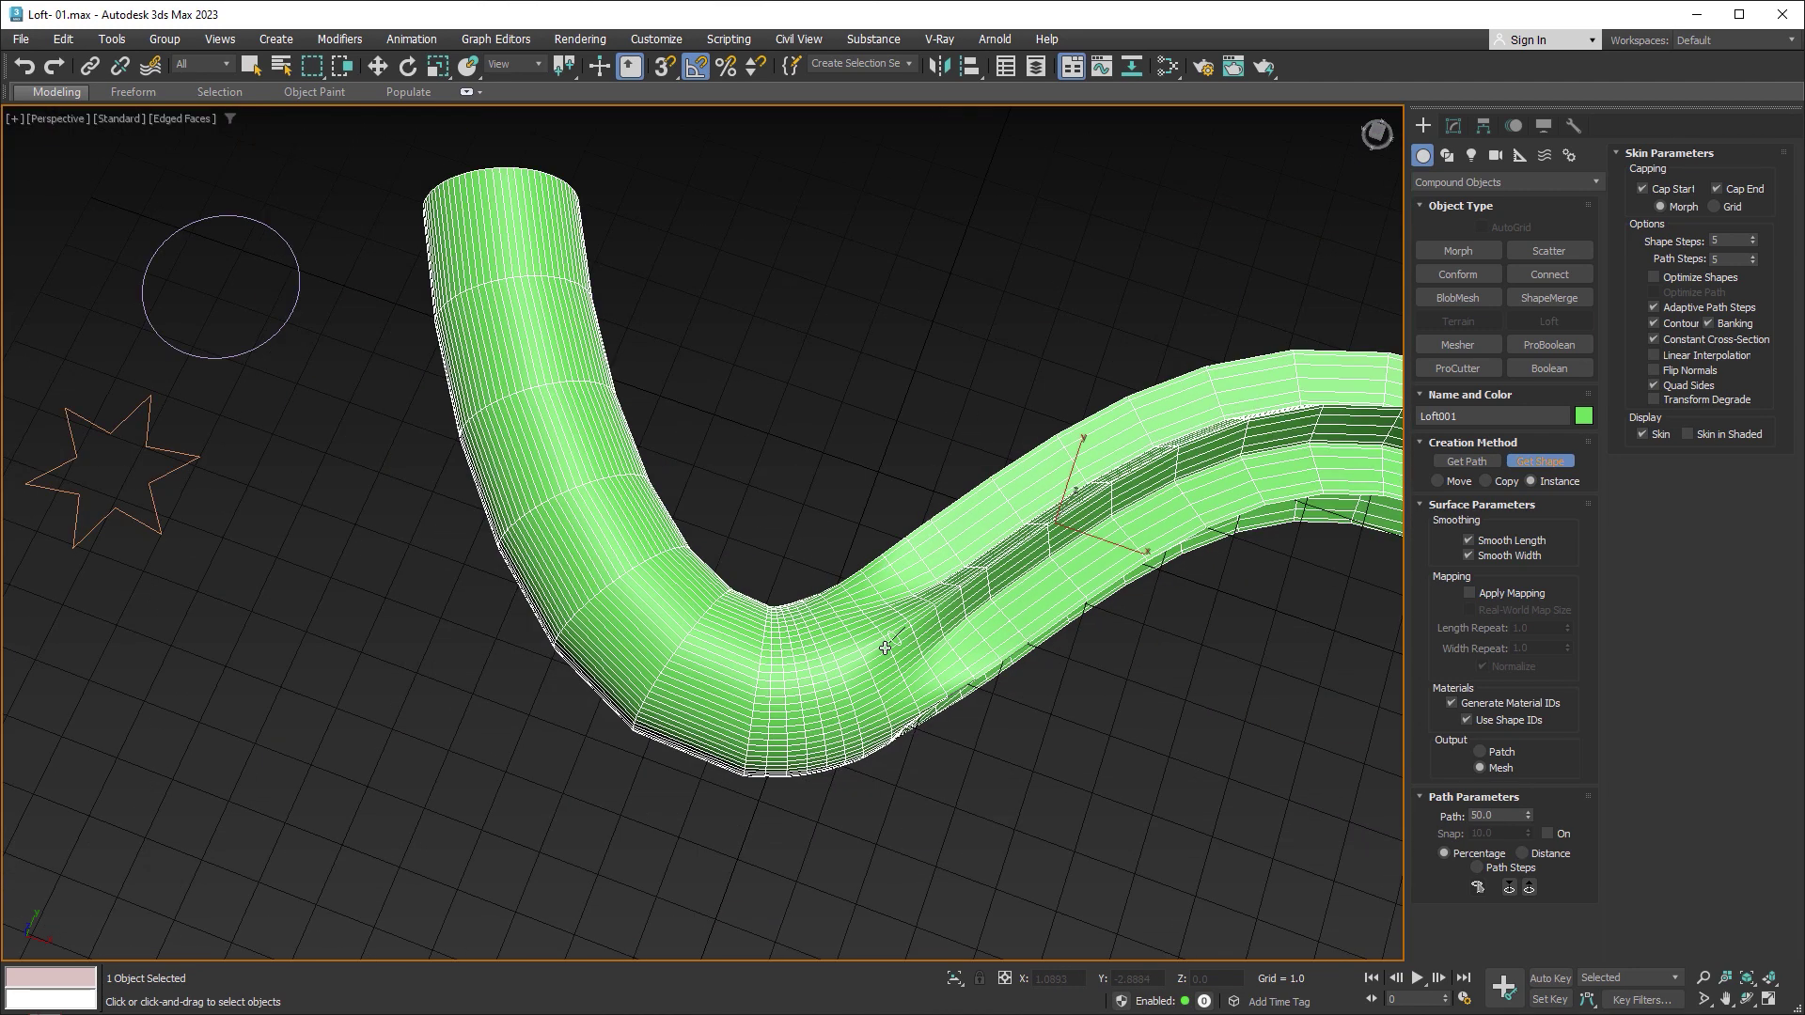
pyautogui.scroll(-1, 884, 648)
pyautogui.scroll(-3, 949, 562)
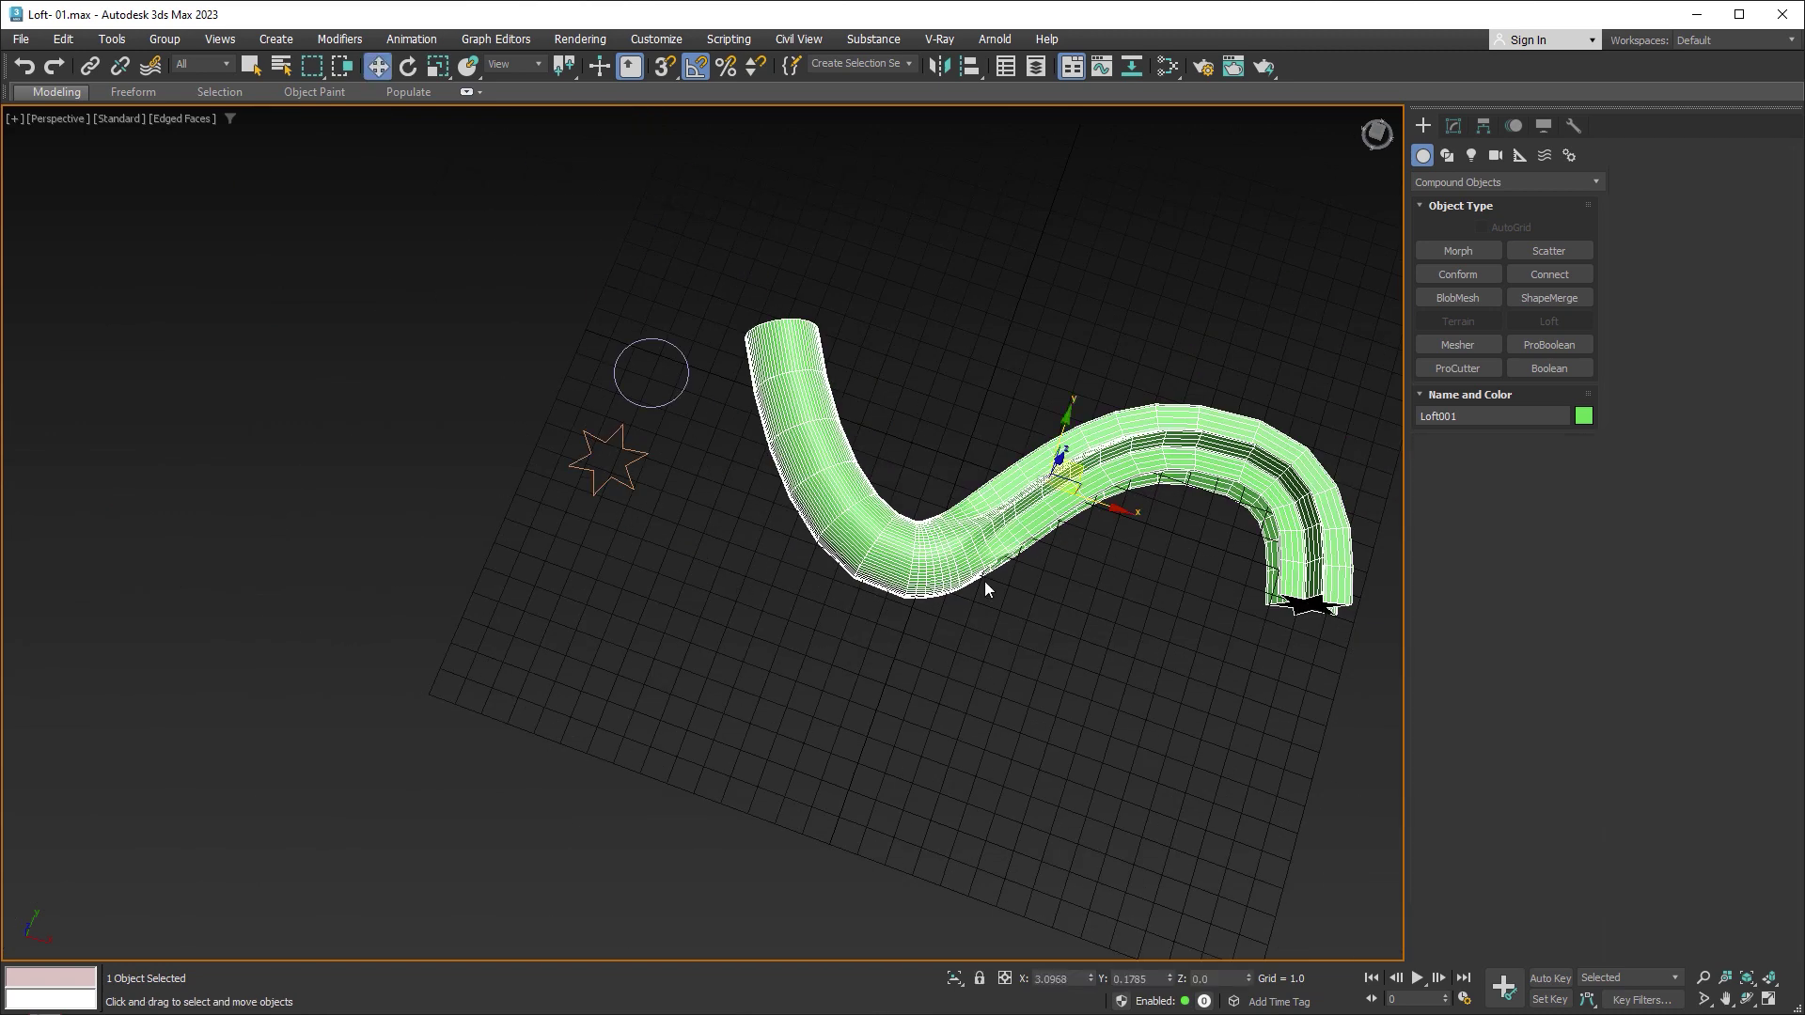
pyautogui.click(985, 580)
# Step: Draw a circular 12-sided NGon below the star
pyautogui.click(1447, 156)
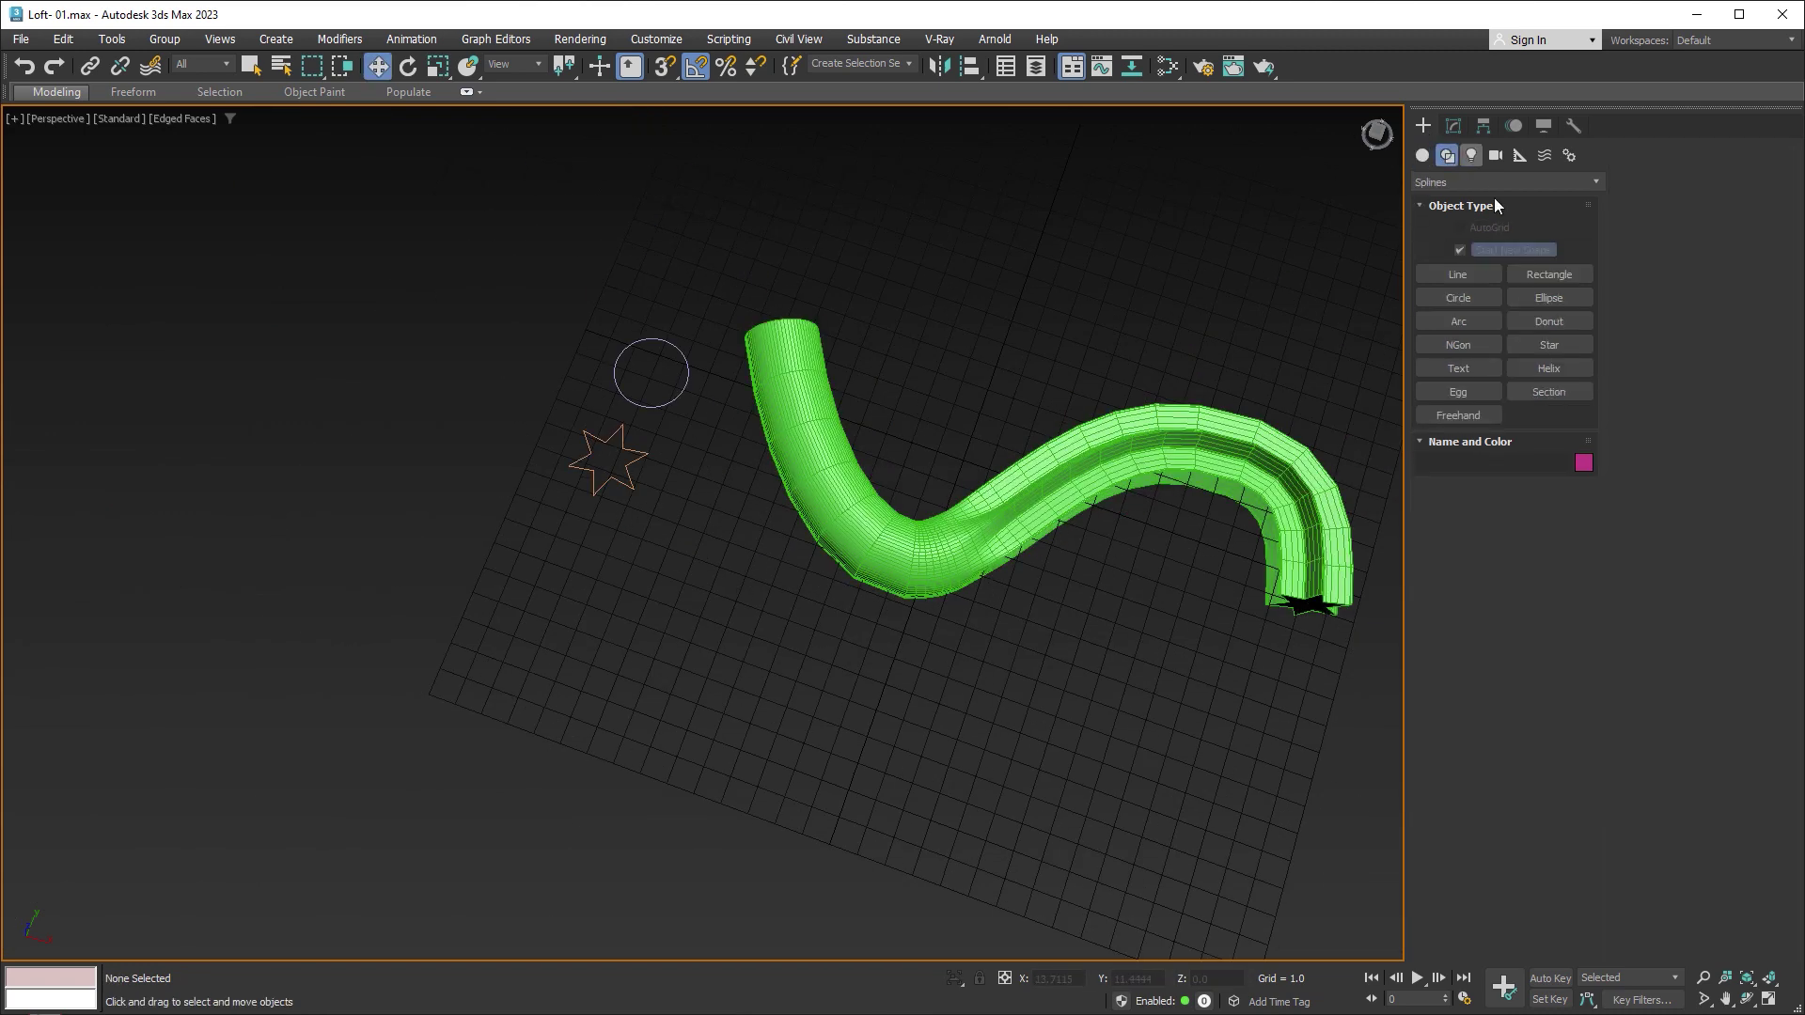
pyautogui.click(1461, 347)
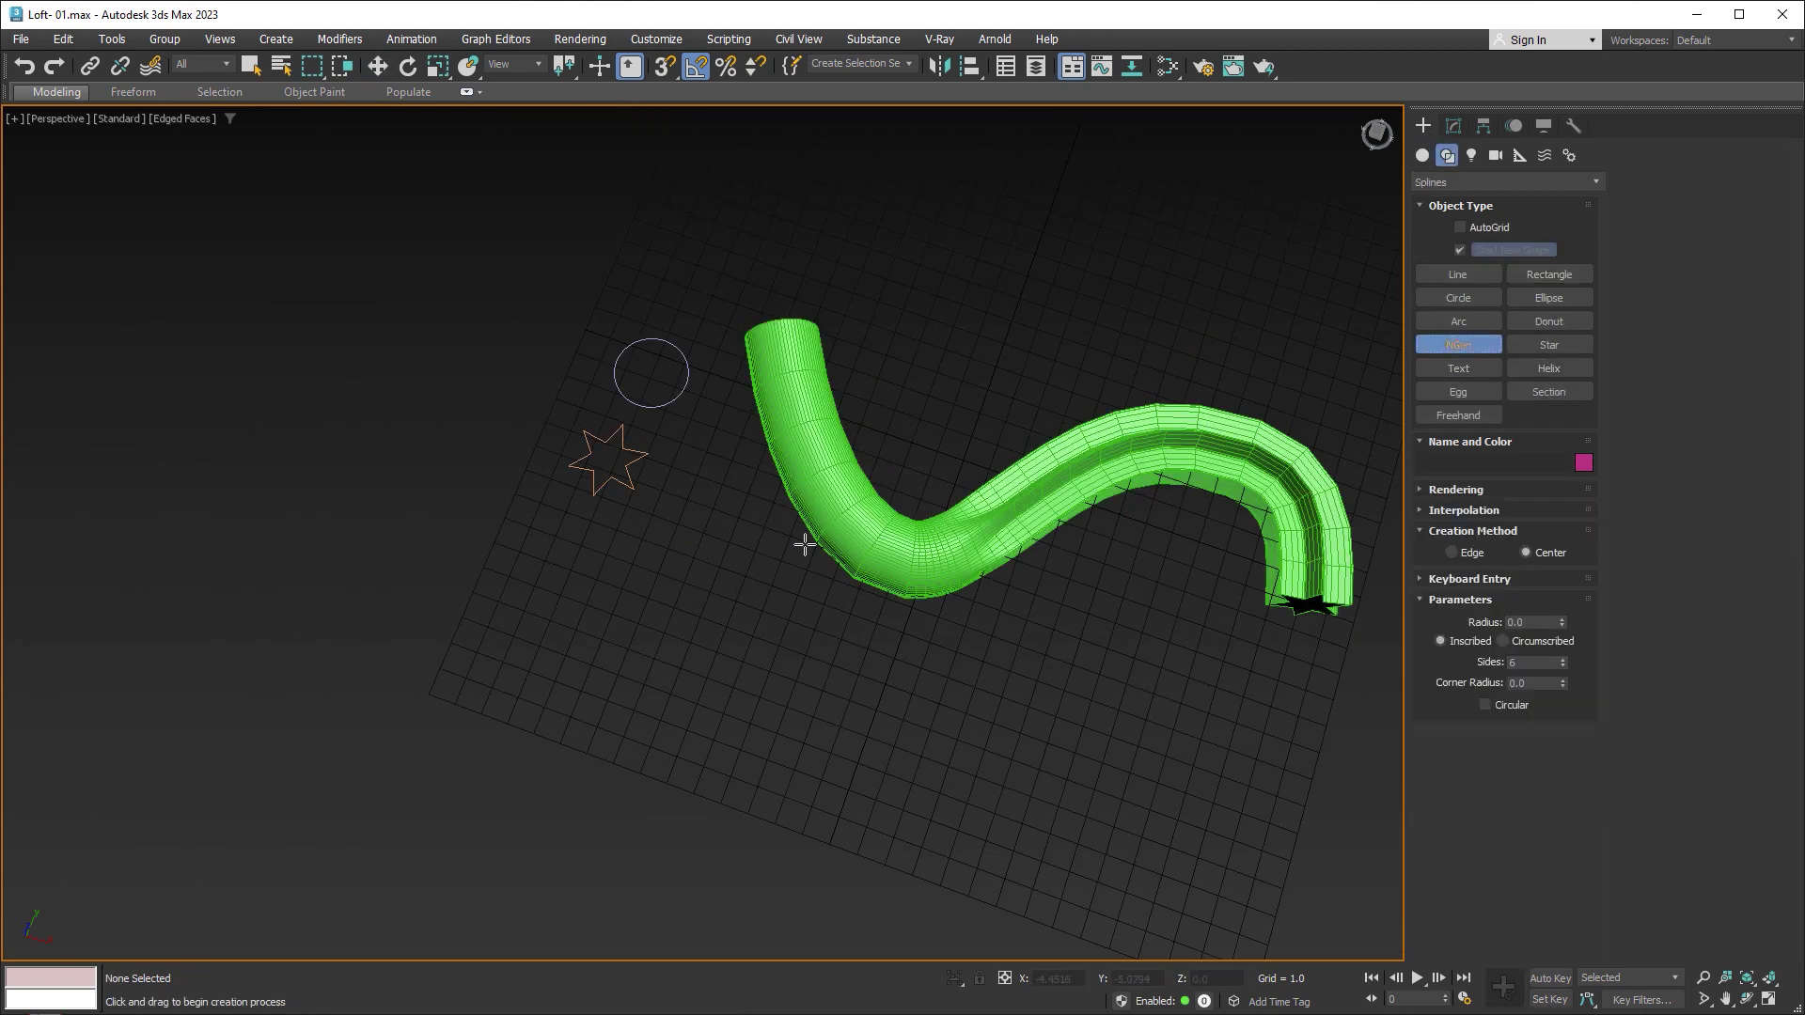
pyautogui.keyDown('alt'); pyautogui.moveTo(805, 536); pyautogui.dragTo(846, 568, button='middle'); pyautogui.keyUp('alt')
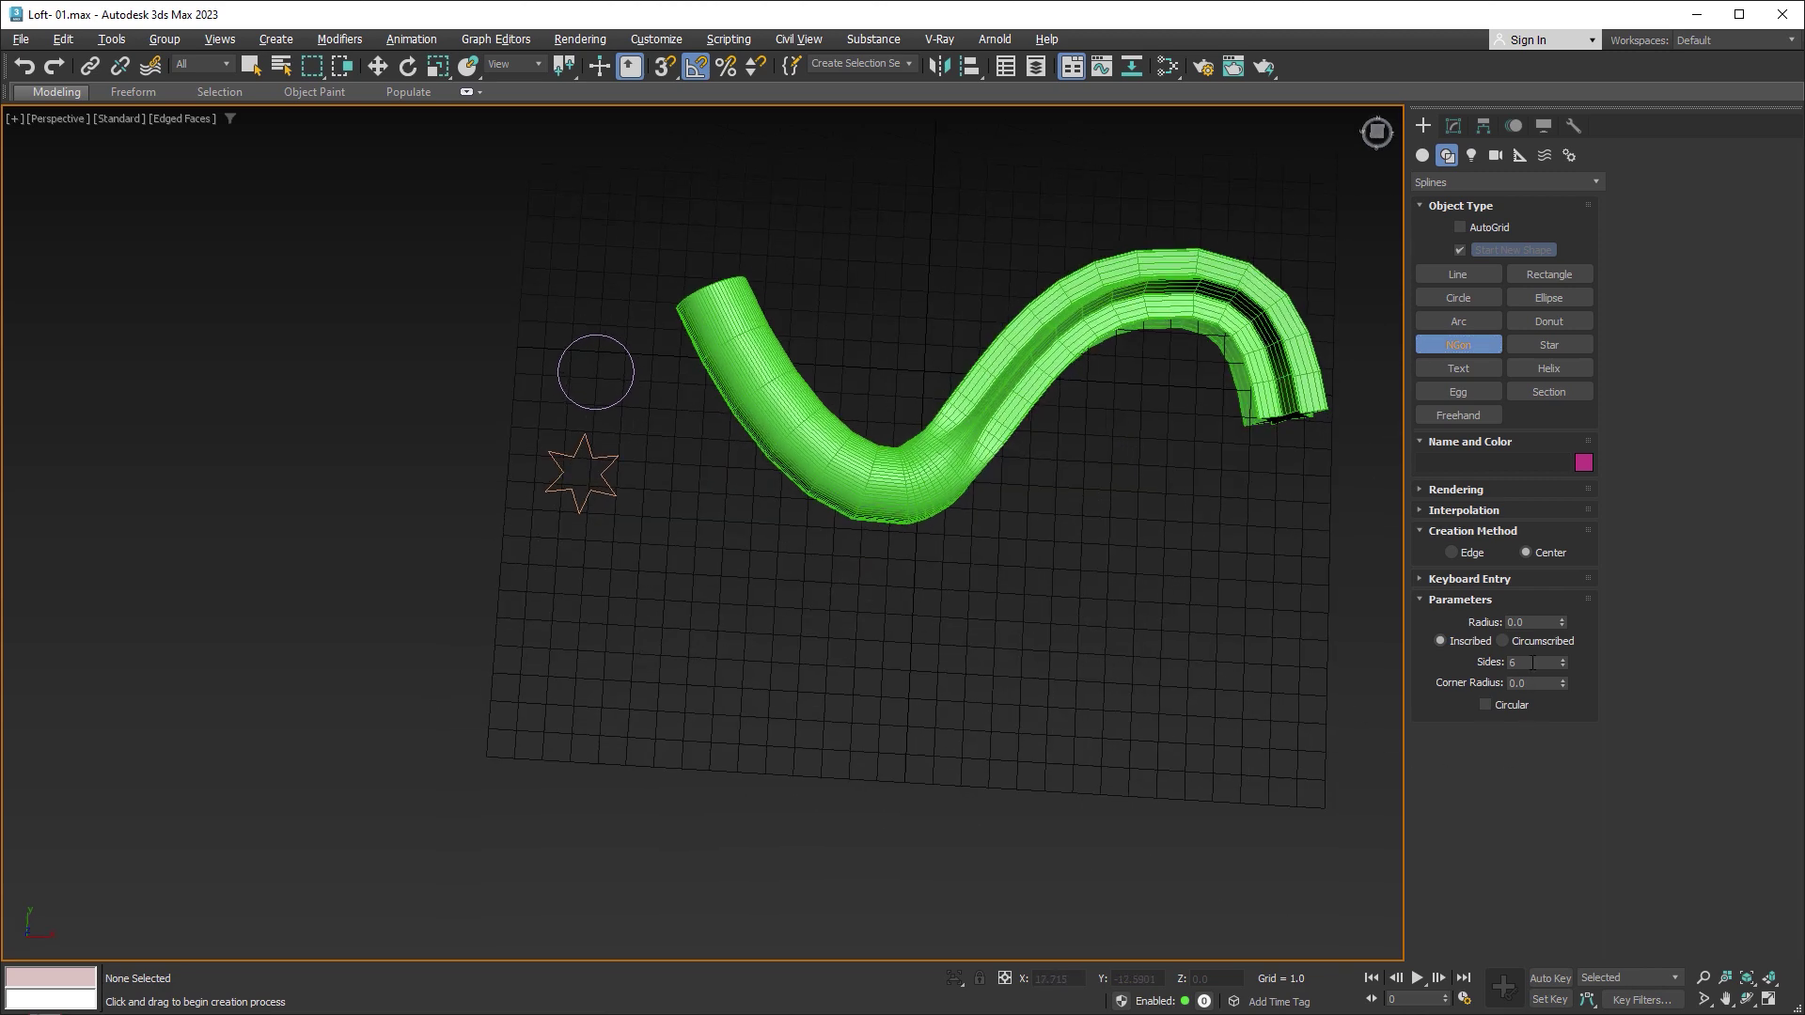
pyautogui.doubleClick(1532, 662)
pyautogui.click(1502, 705)
pyautogui.scroll(3, 639, 534)
pyautogui.moveTo(616, 606); pyautogui.dragTo(673, 568)
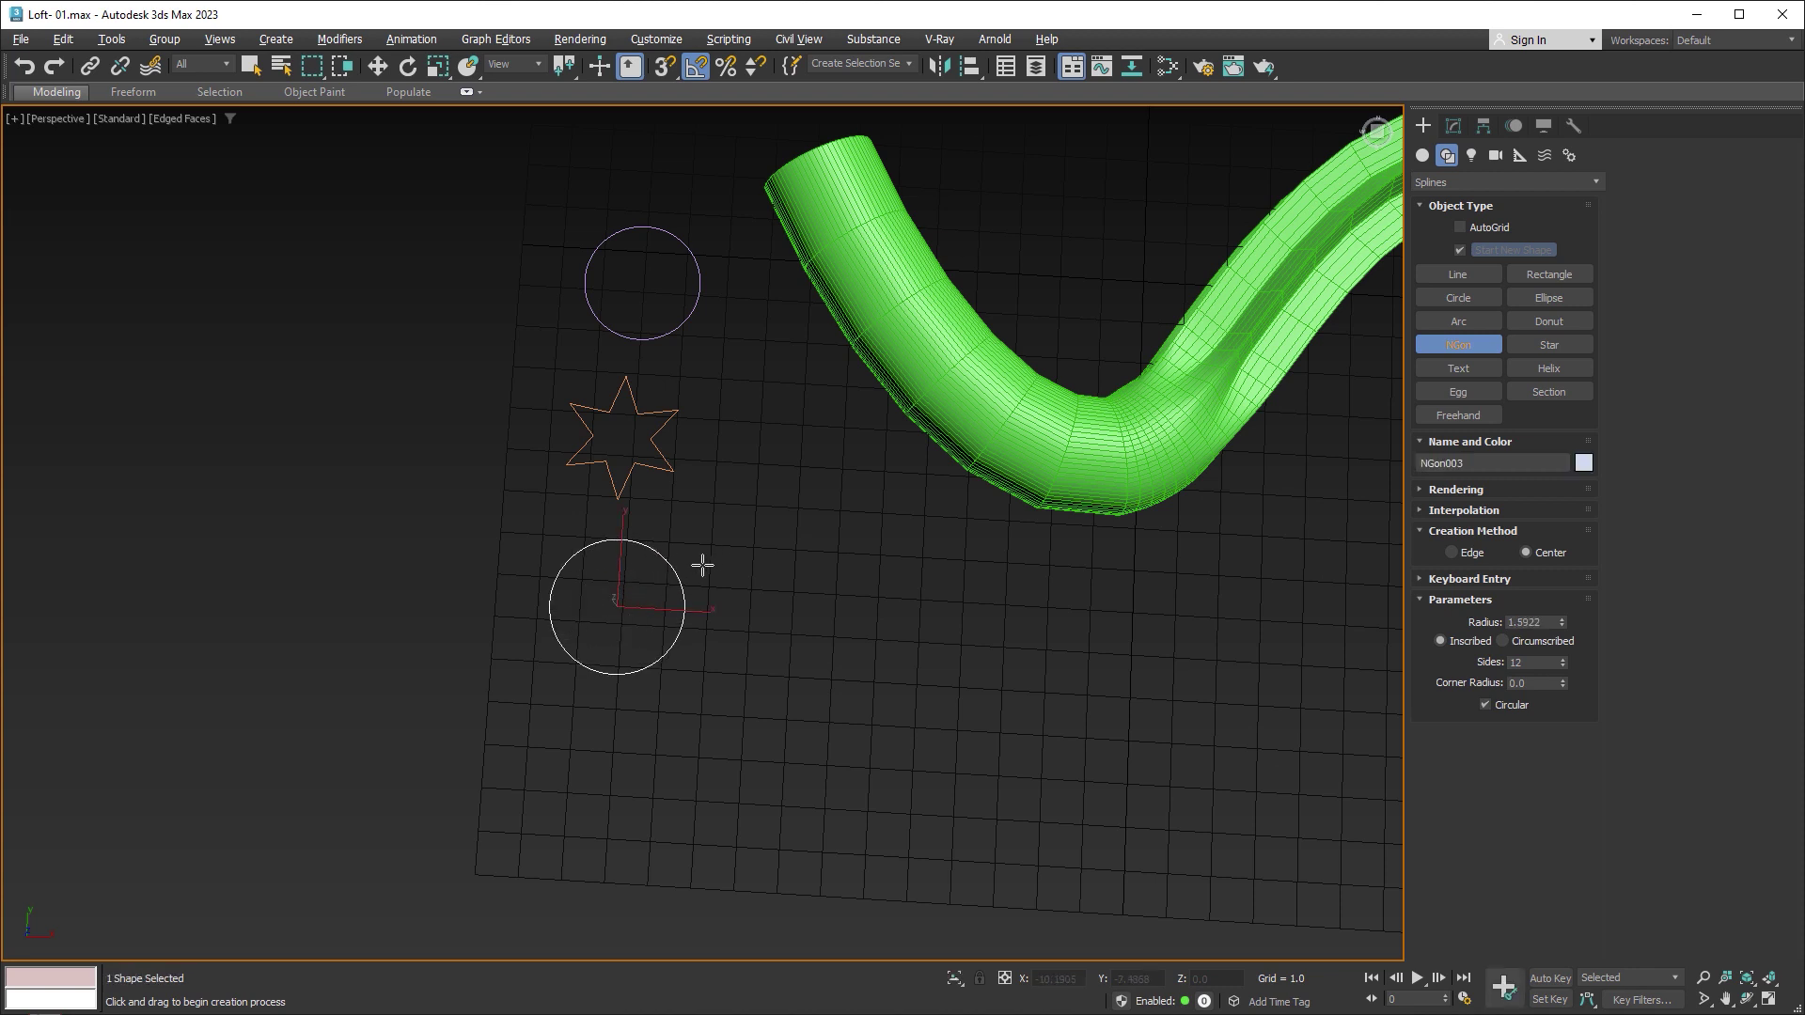
# Step: Convert the new NGon003 to an editable spline
pyautogui.rightClick(703, 564)
pyautogui.rightClick(776, 590)
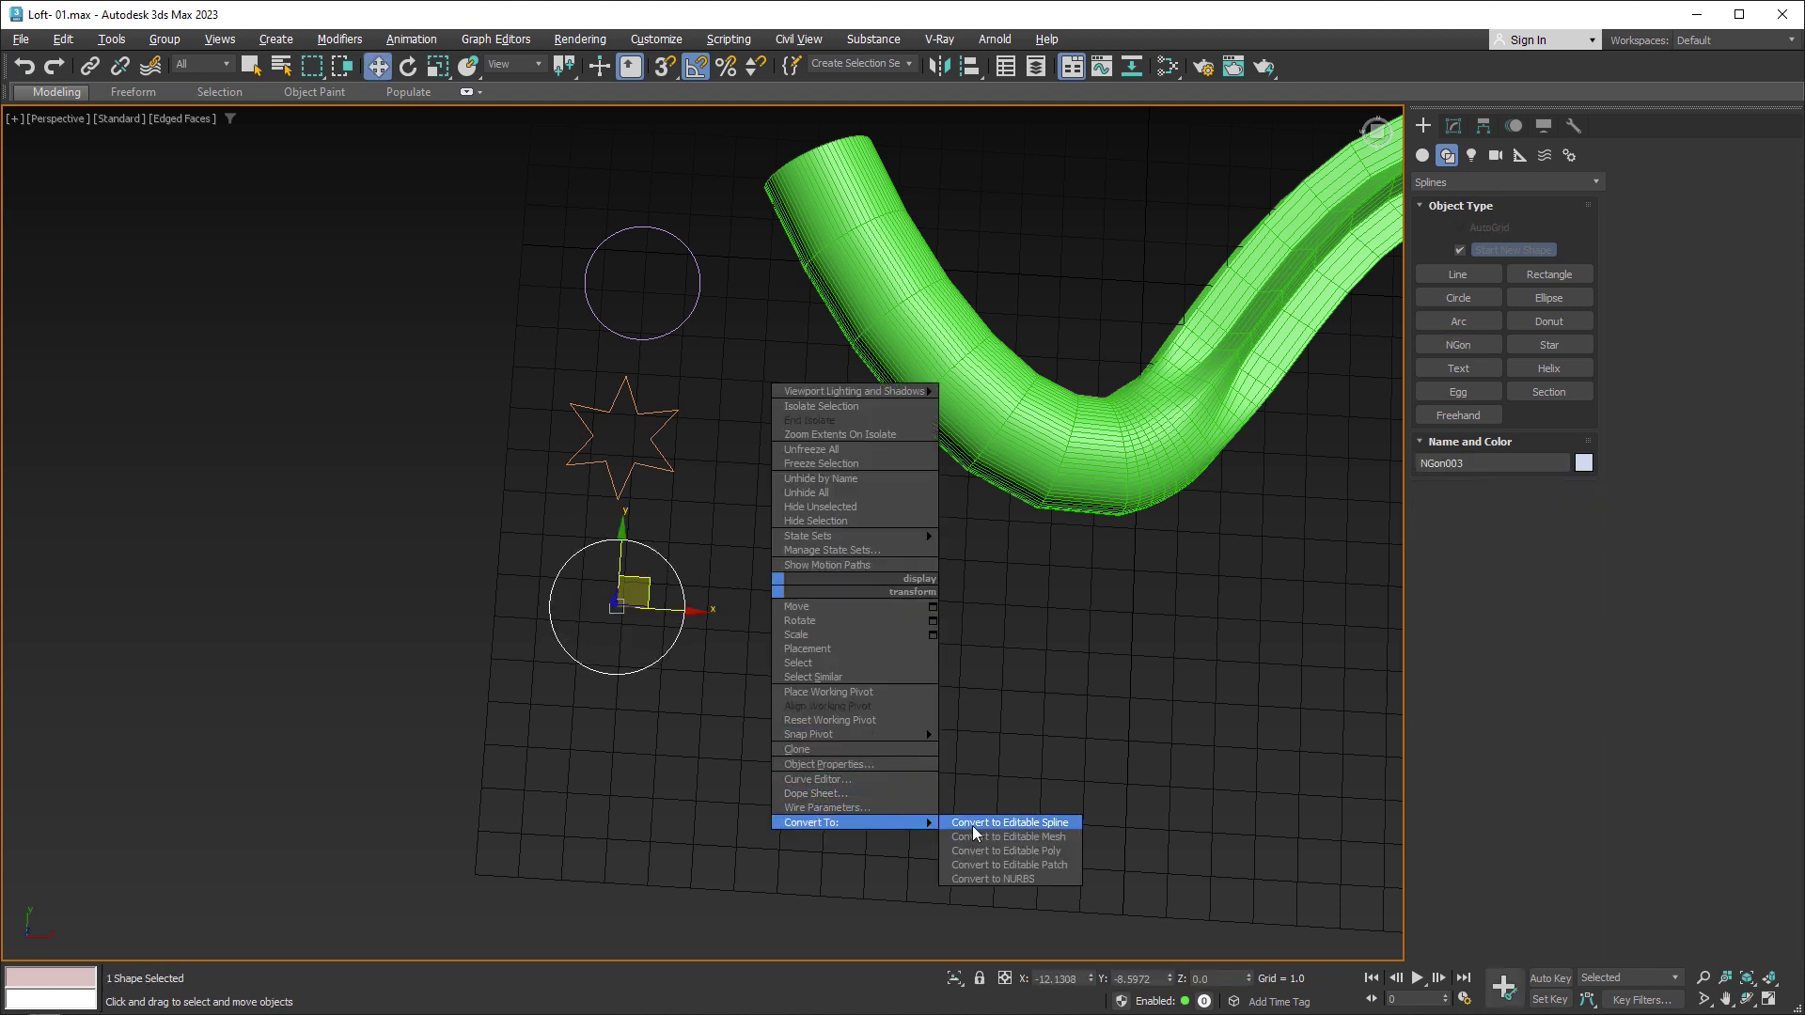
pyautogui.click(973, 824)
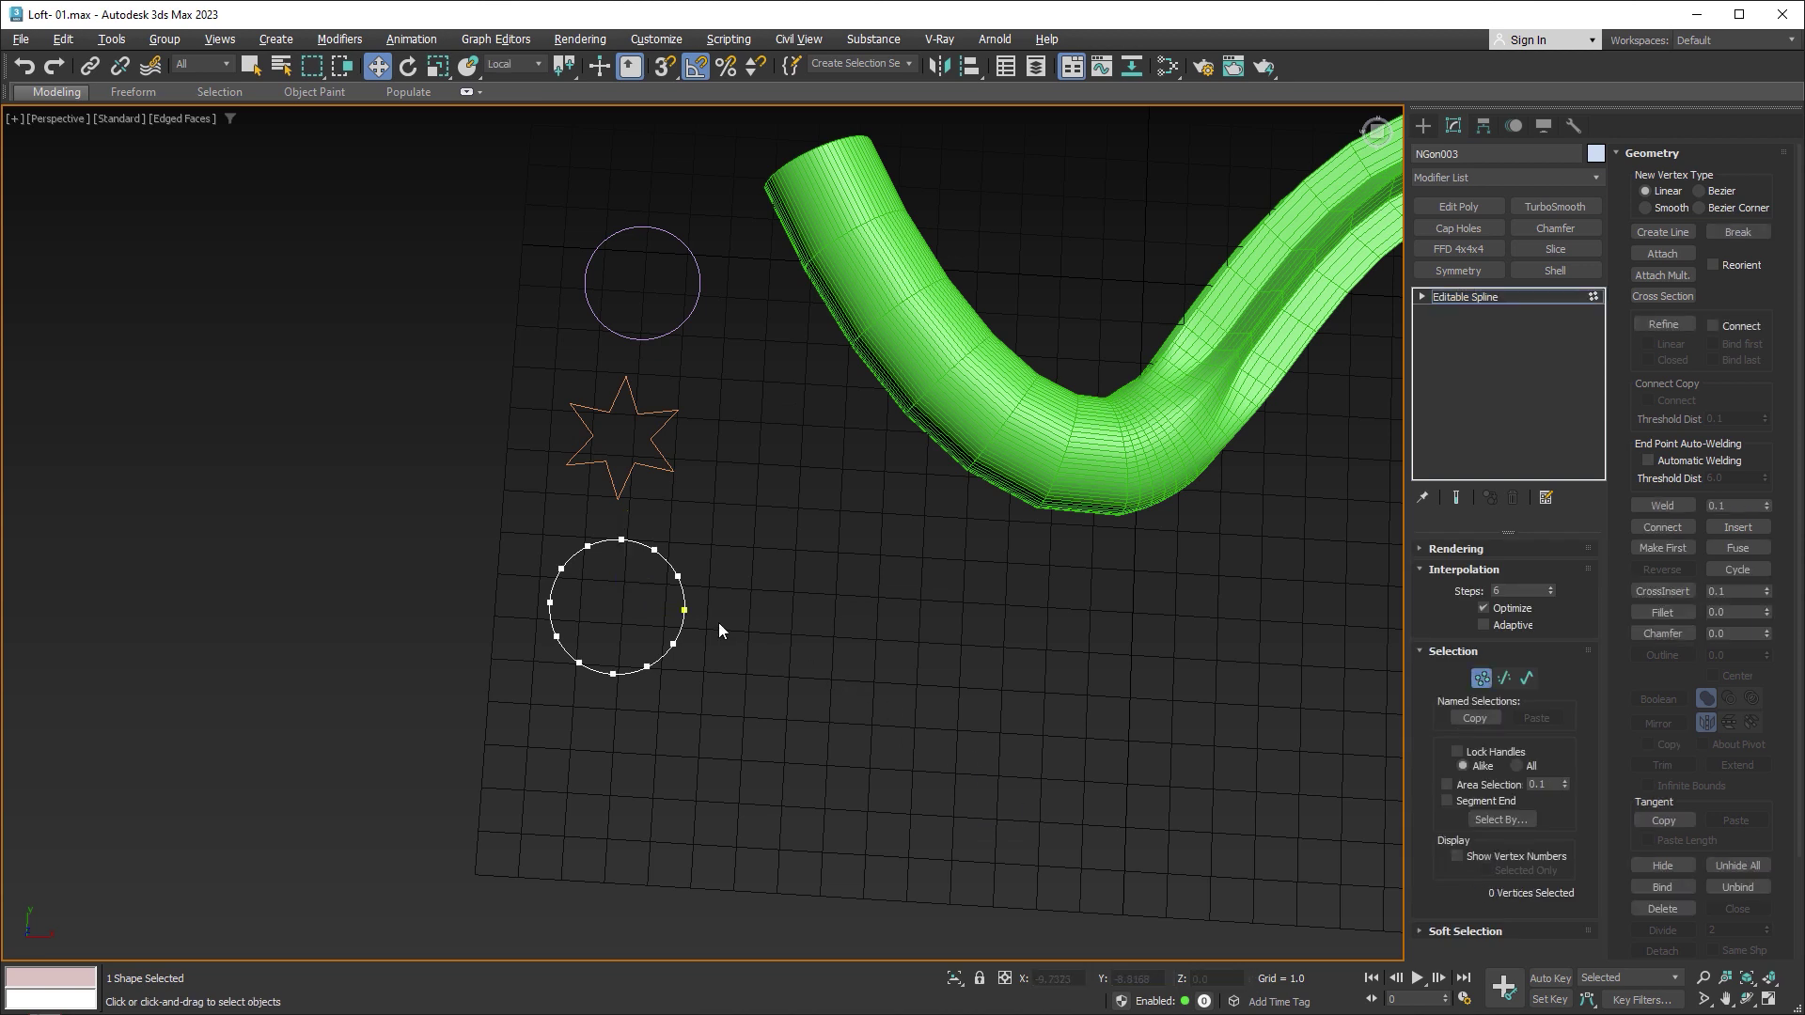
# Step: Pull NGon003's upper-left, left and lower-left vertices inward
pyautogui.scroll(4, 686, 602)
pyautogui.click(581, 455)
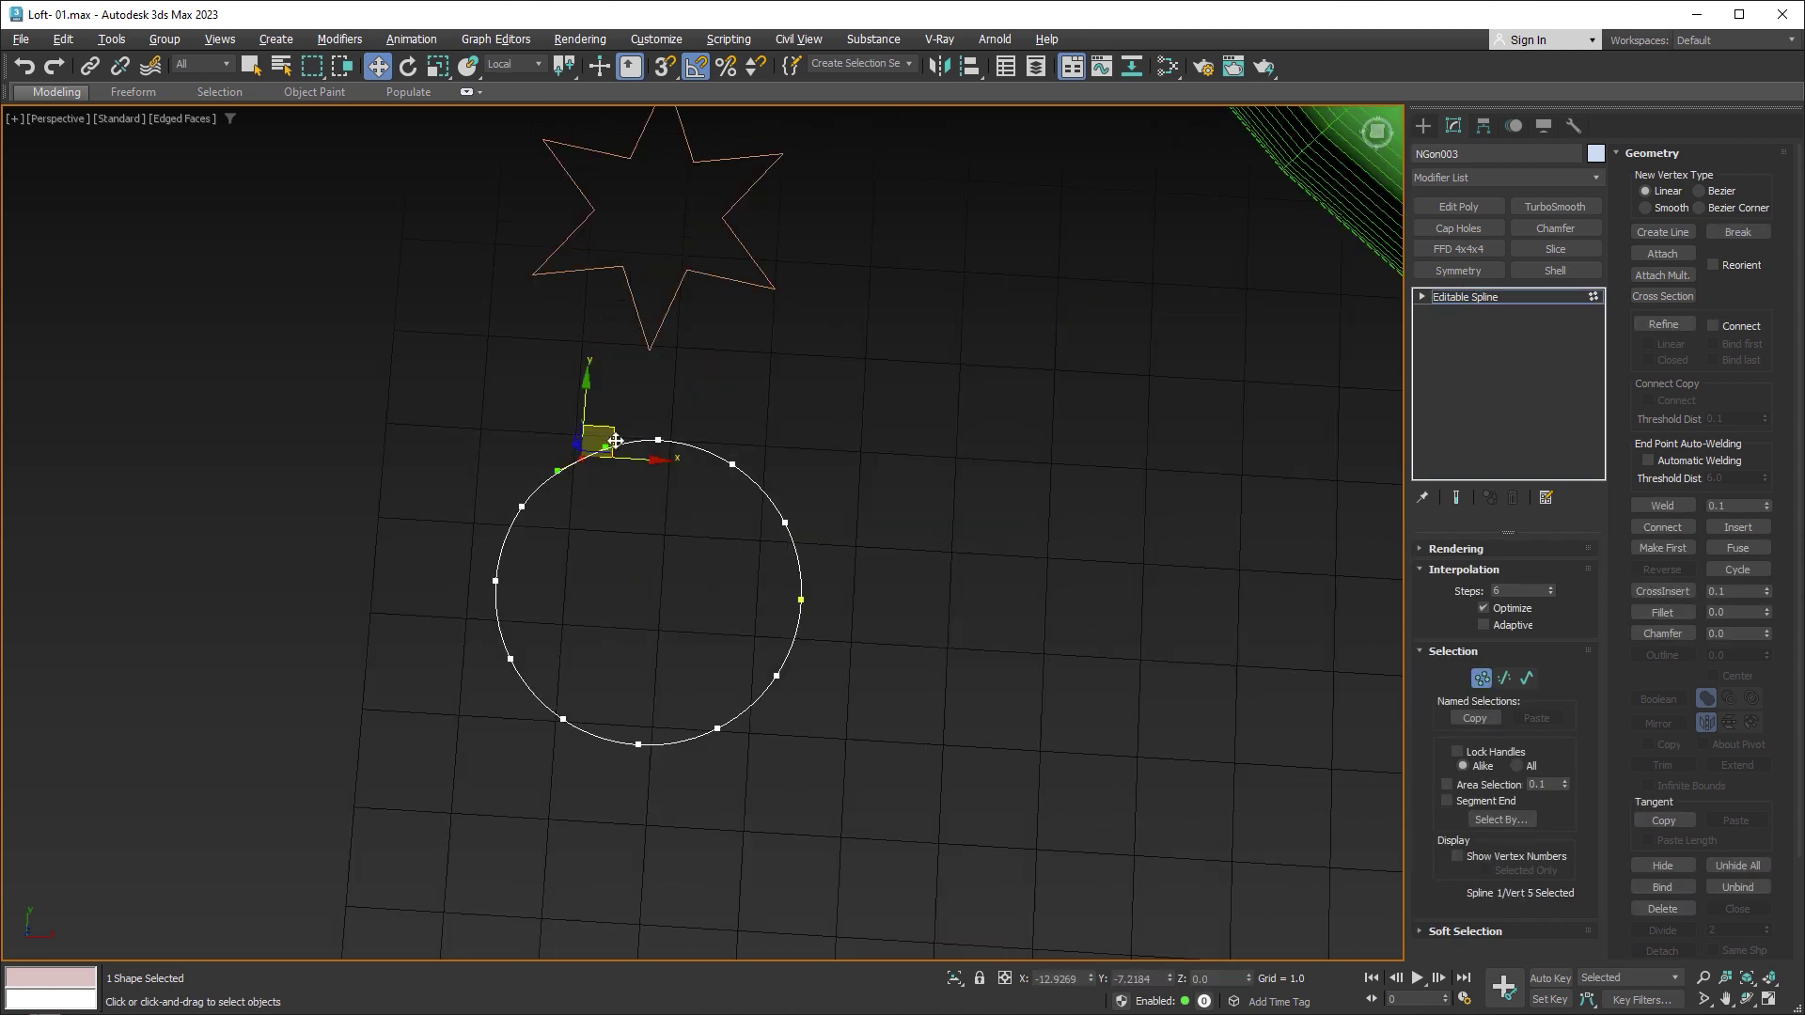
pyautogui.moveTo(589, 449); pyautogui.dragTo(628, 500)
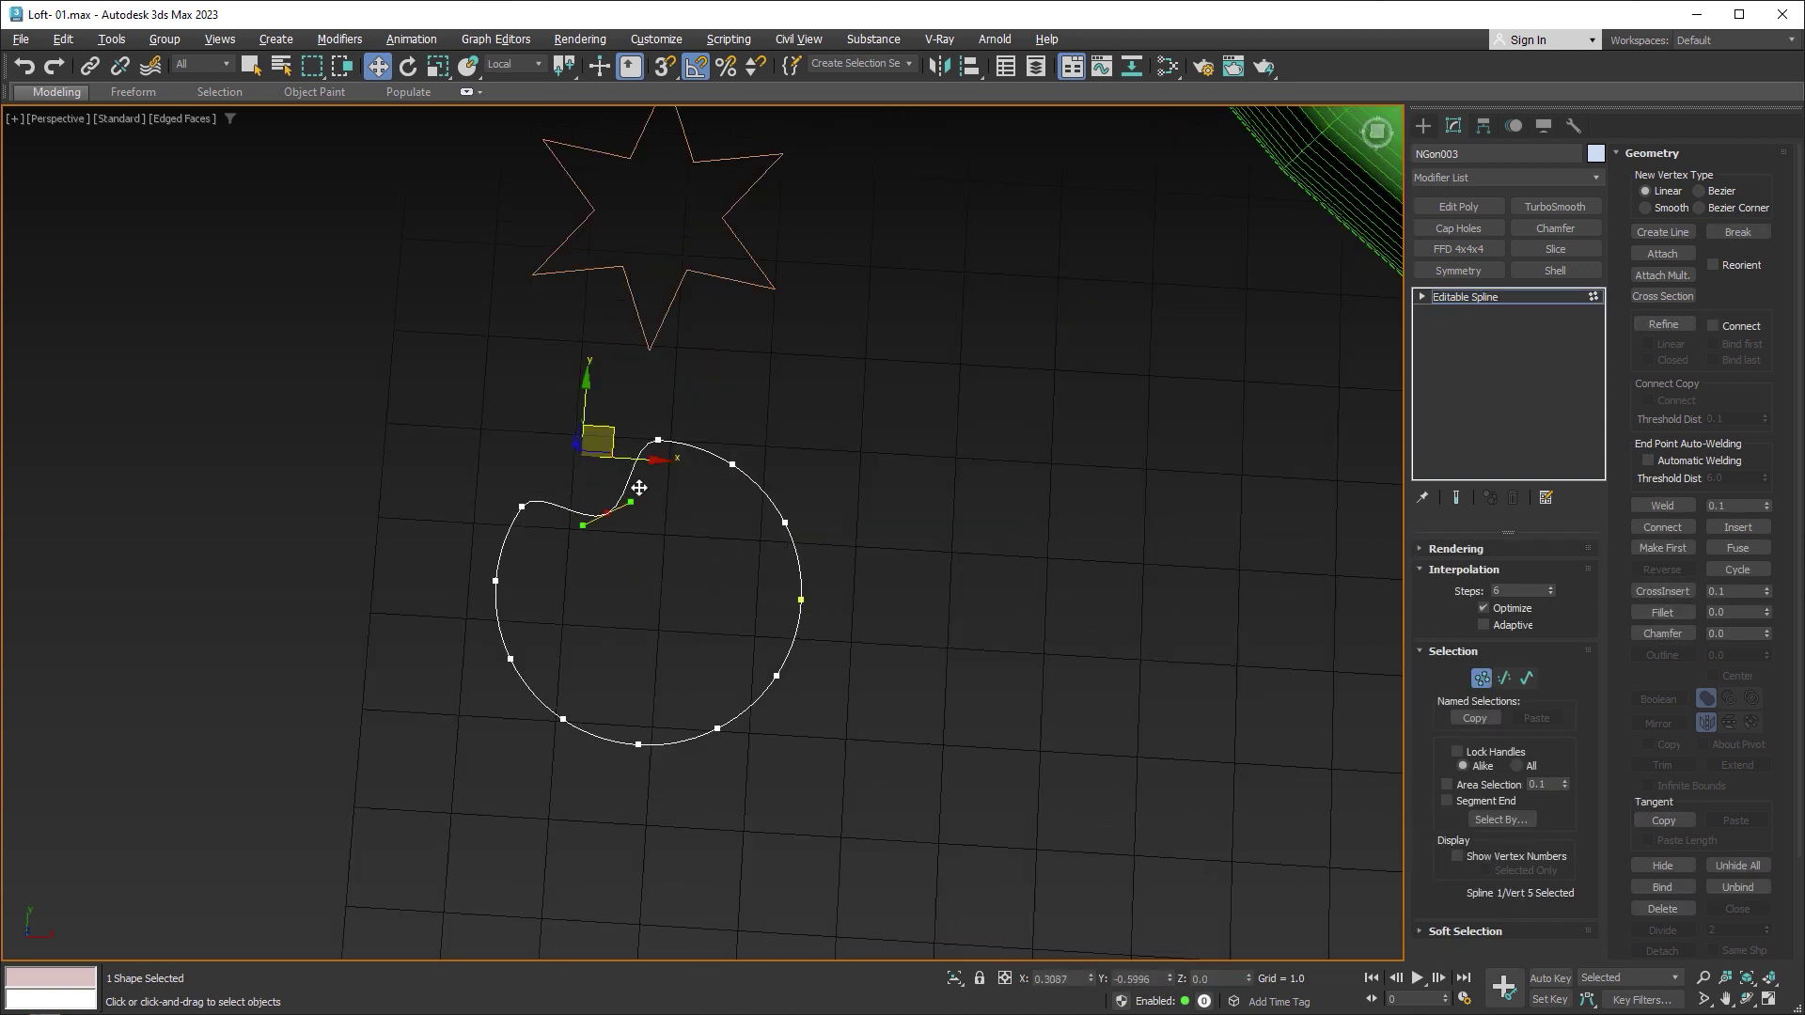
pyautogui.click(496, 580)
pyautogui.moveTo(496, 580); pyautogui.dragTo(598, 556)
pyautogui.click(562, 719)
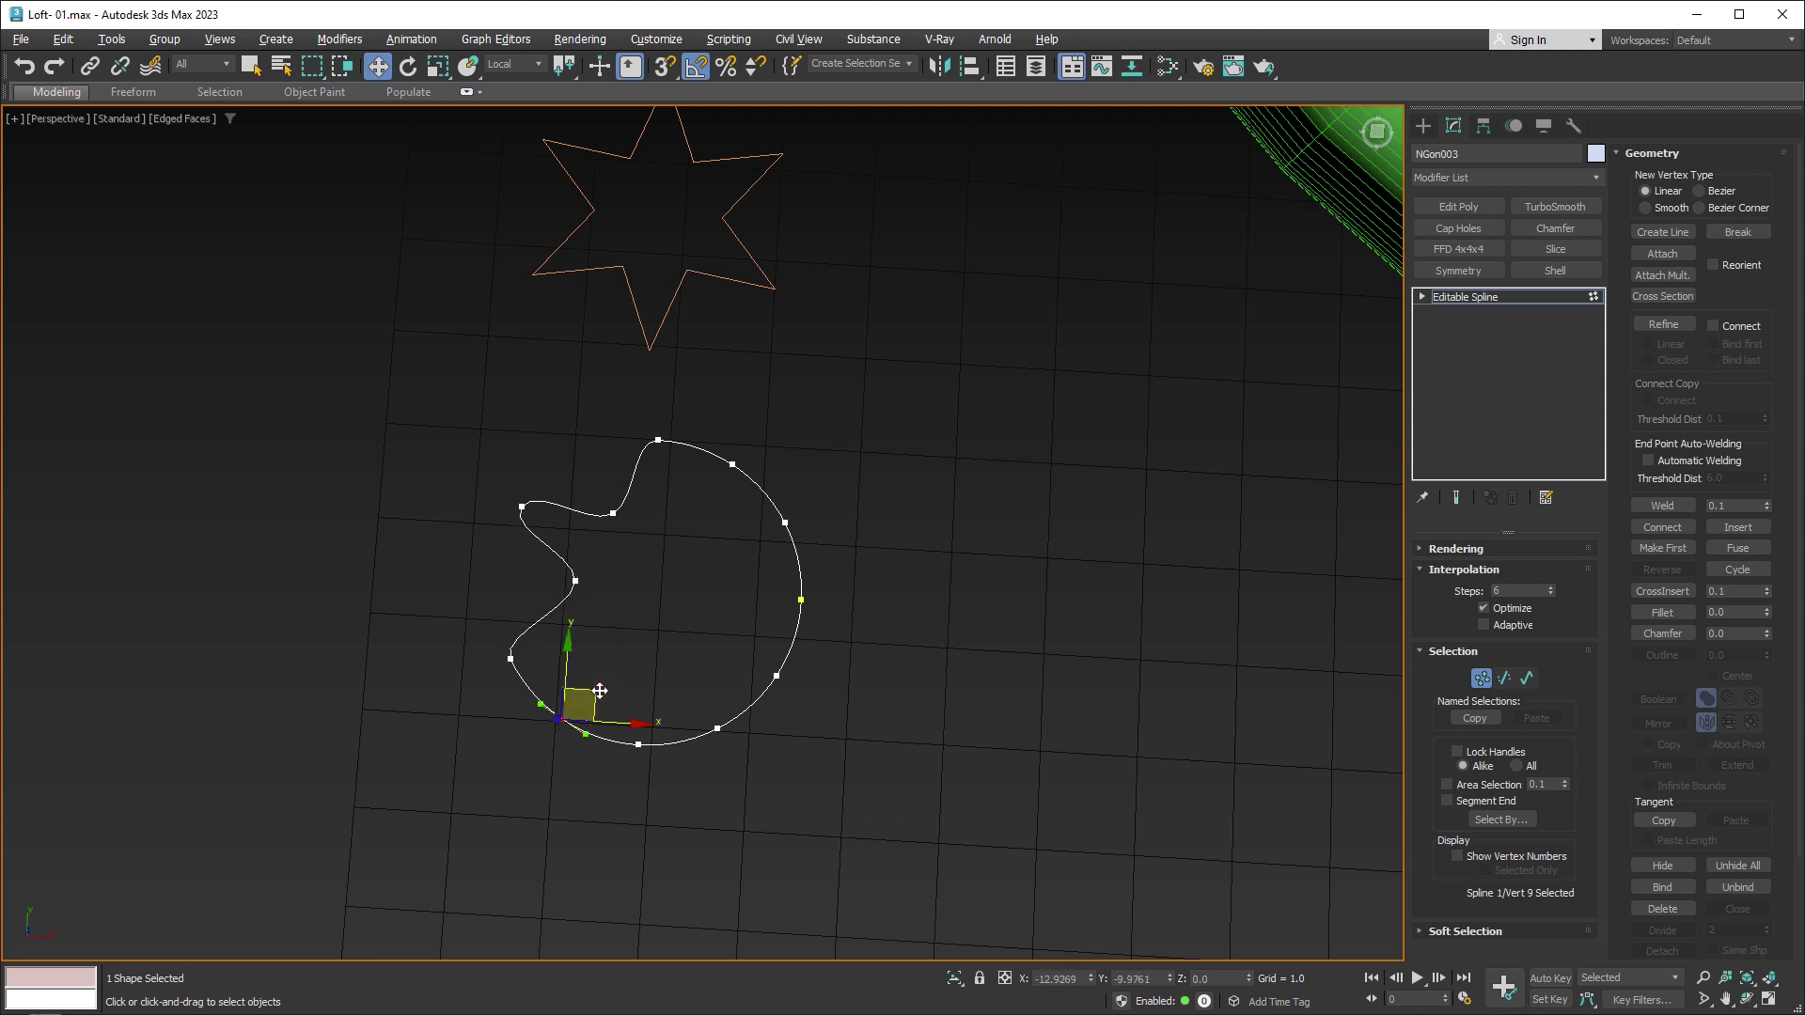
pyautogui.moveTo(562, 719); pyautogui.dragTo(602, 650)
# Step: Pull the lower-right, right and top-right vertices inward to finish the soft six-point star
pyautogui.moveTo(693, 693)
pyautogui.mouseDown()
pyautogui.moveTo(757, 763)
pyautogui.moveTo(702, 692)
pyautogui.mouseUp()
pyautogui.moveTo(774, 618); pyautogui.dragTo(758, 569)
pyautogui.click(733, 464)
pyautogui.moveTo(770, 442); pyautogui.dragTo(724, 493)
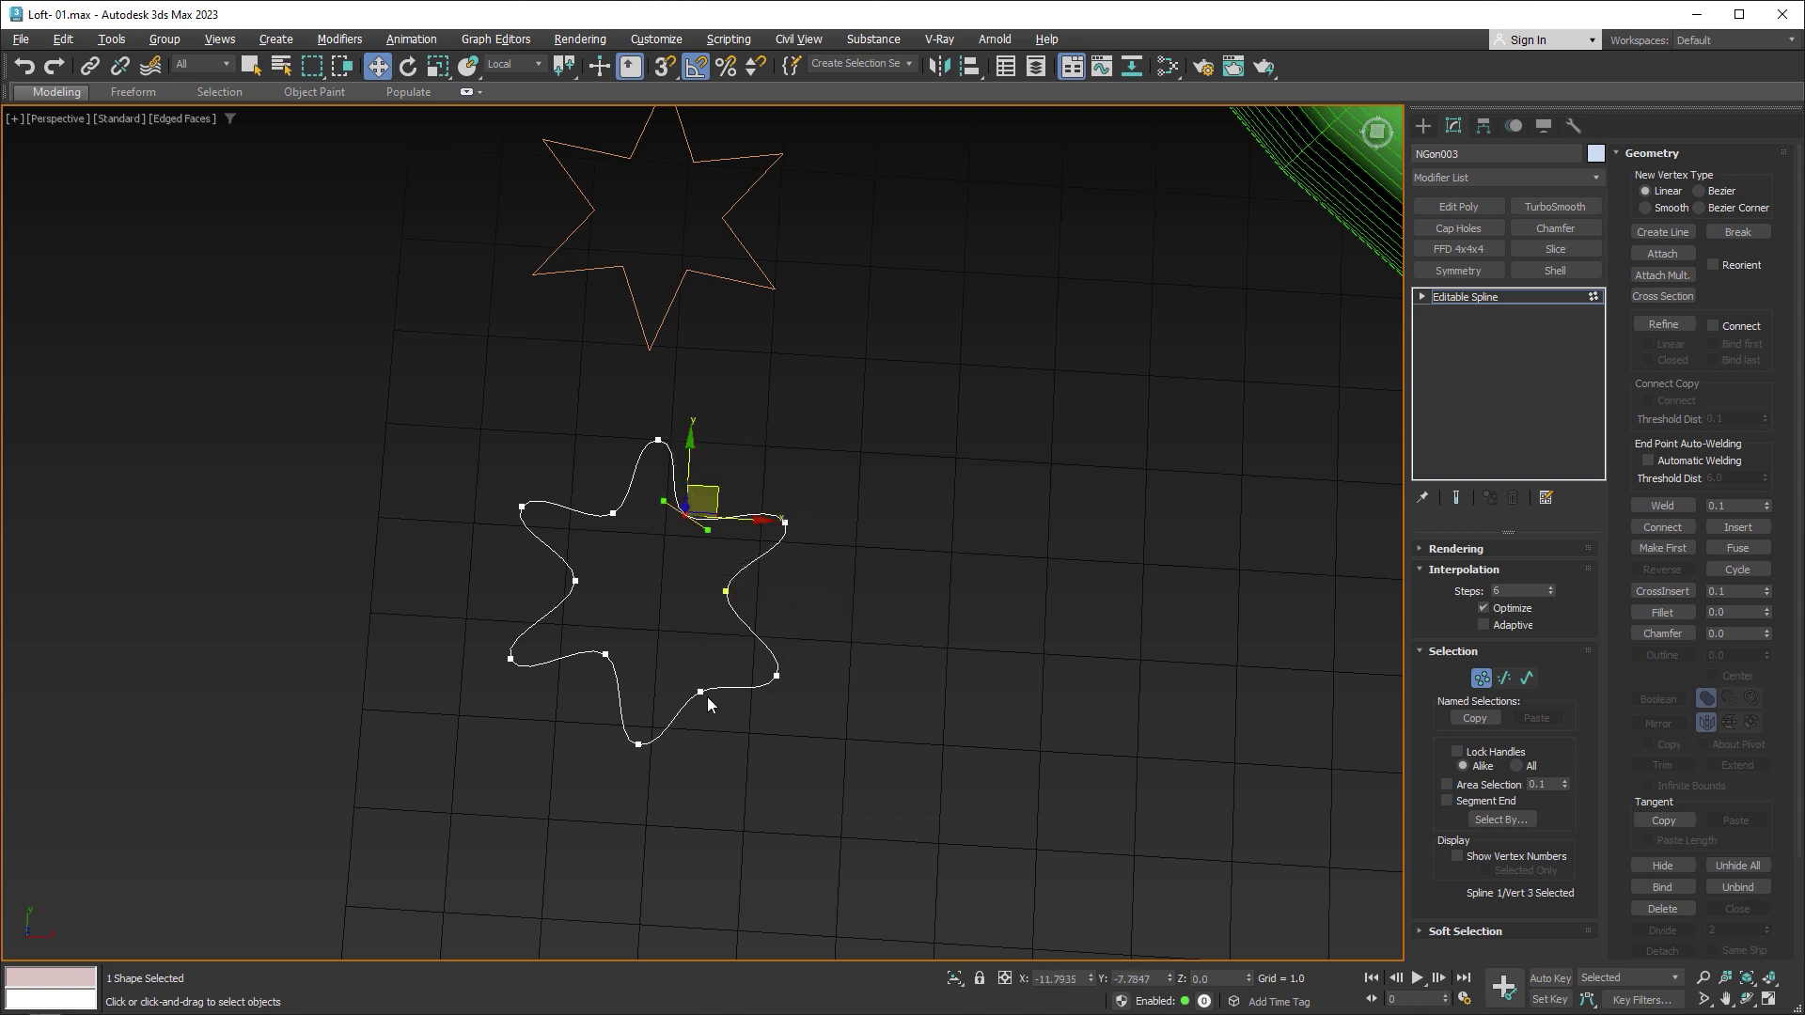
pyautogui.moveTo(708, 699); pyautogui.dragTo(707, 671)
pyautogui.click(1477, 681)
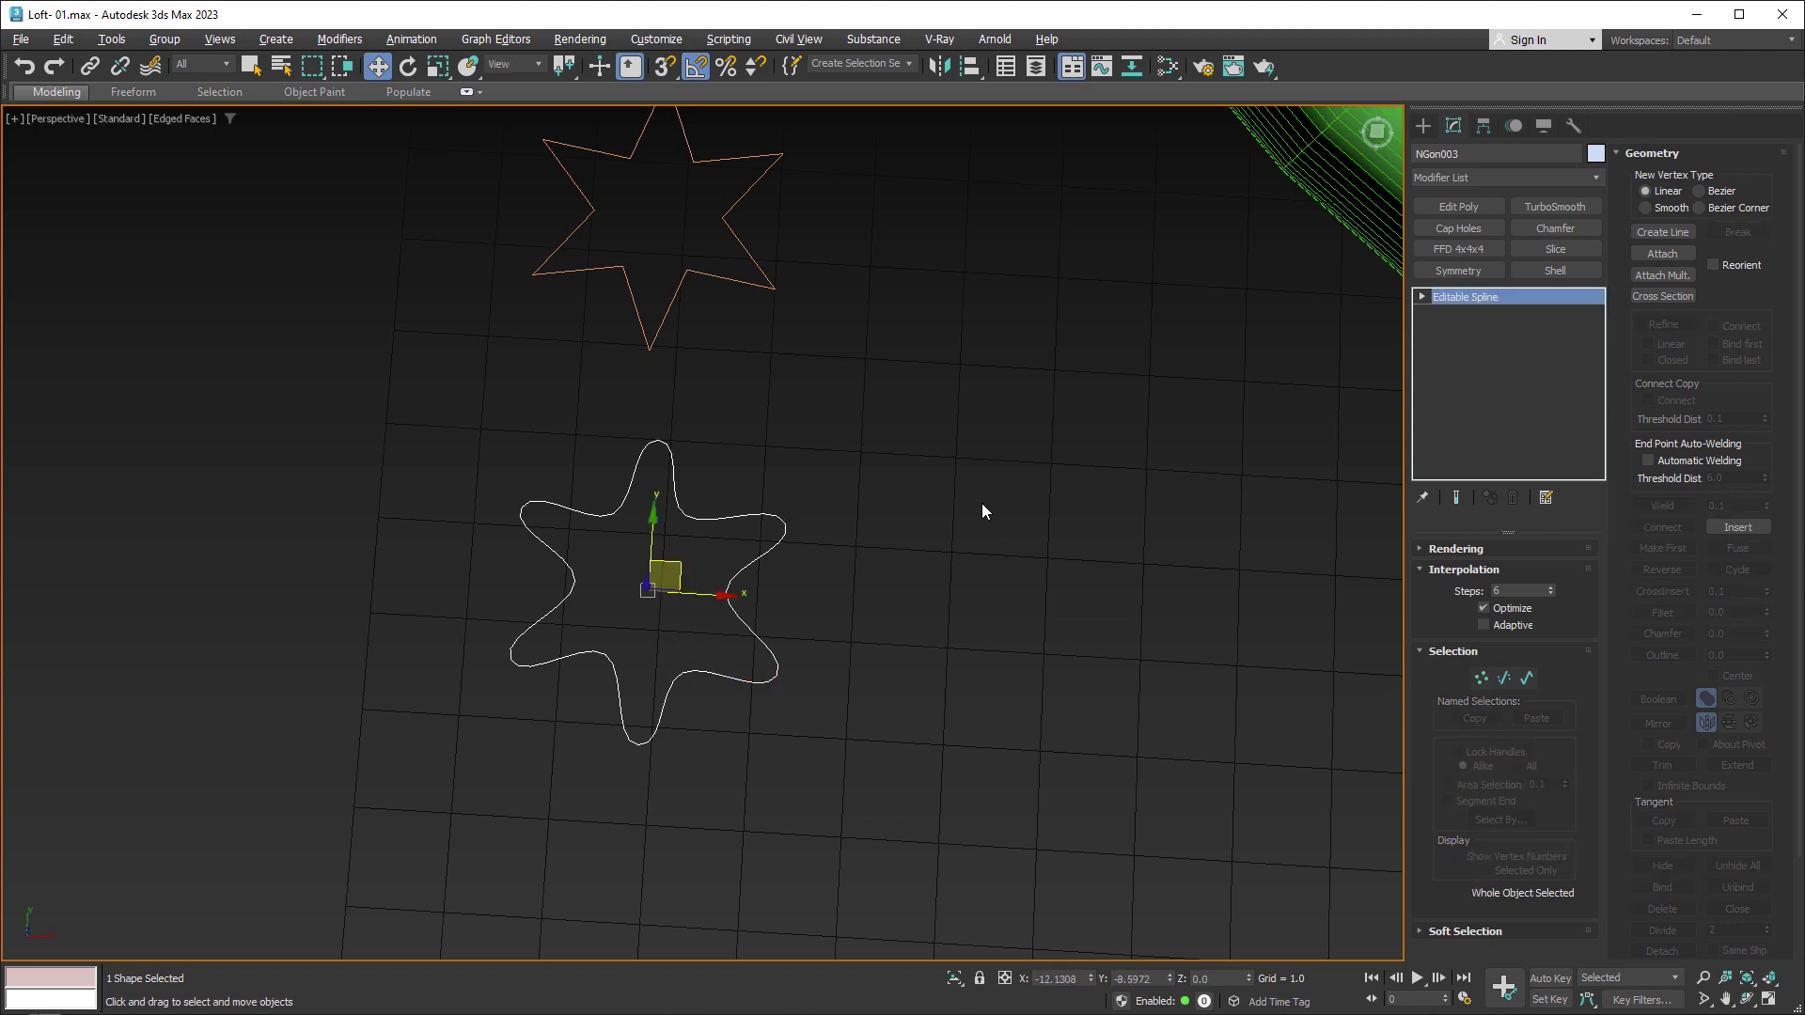
pyautogui.moveTo(983, 507)
pyautogui.keyDown('alt'); pyautogui.mouseDown(button='middle')
pyautogui.moveTo(745, 552)
pyautogui.moveTo(846, 492)
pyautogui.moveTo(816, 503)
pyautogui.mouseUp(button='middle'); pyautogui.keyUp('alt')
# Step: Add the rounded star NGon003 as the green loft's shape at path level 100
pyautogui.click(889, 529)
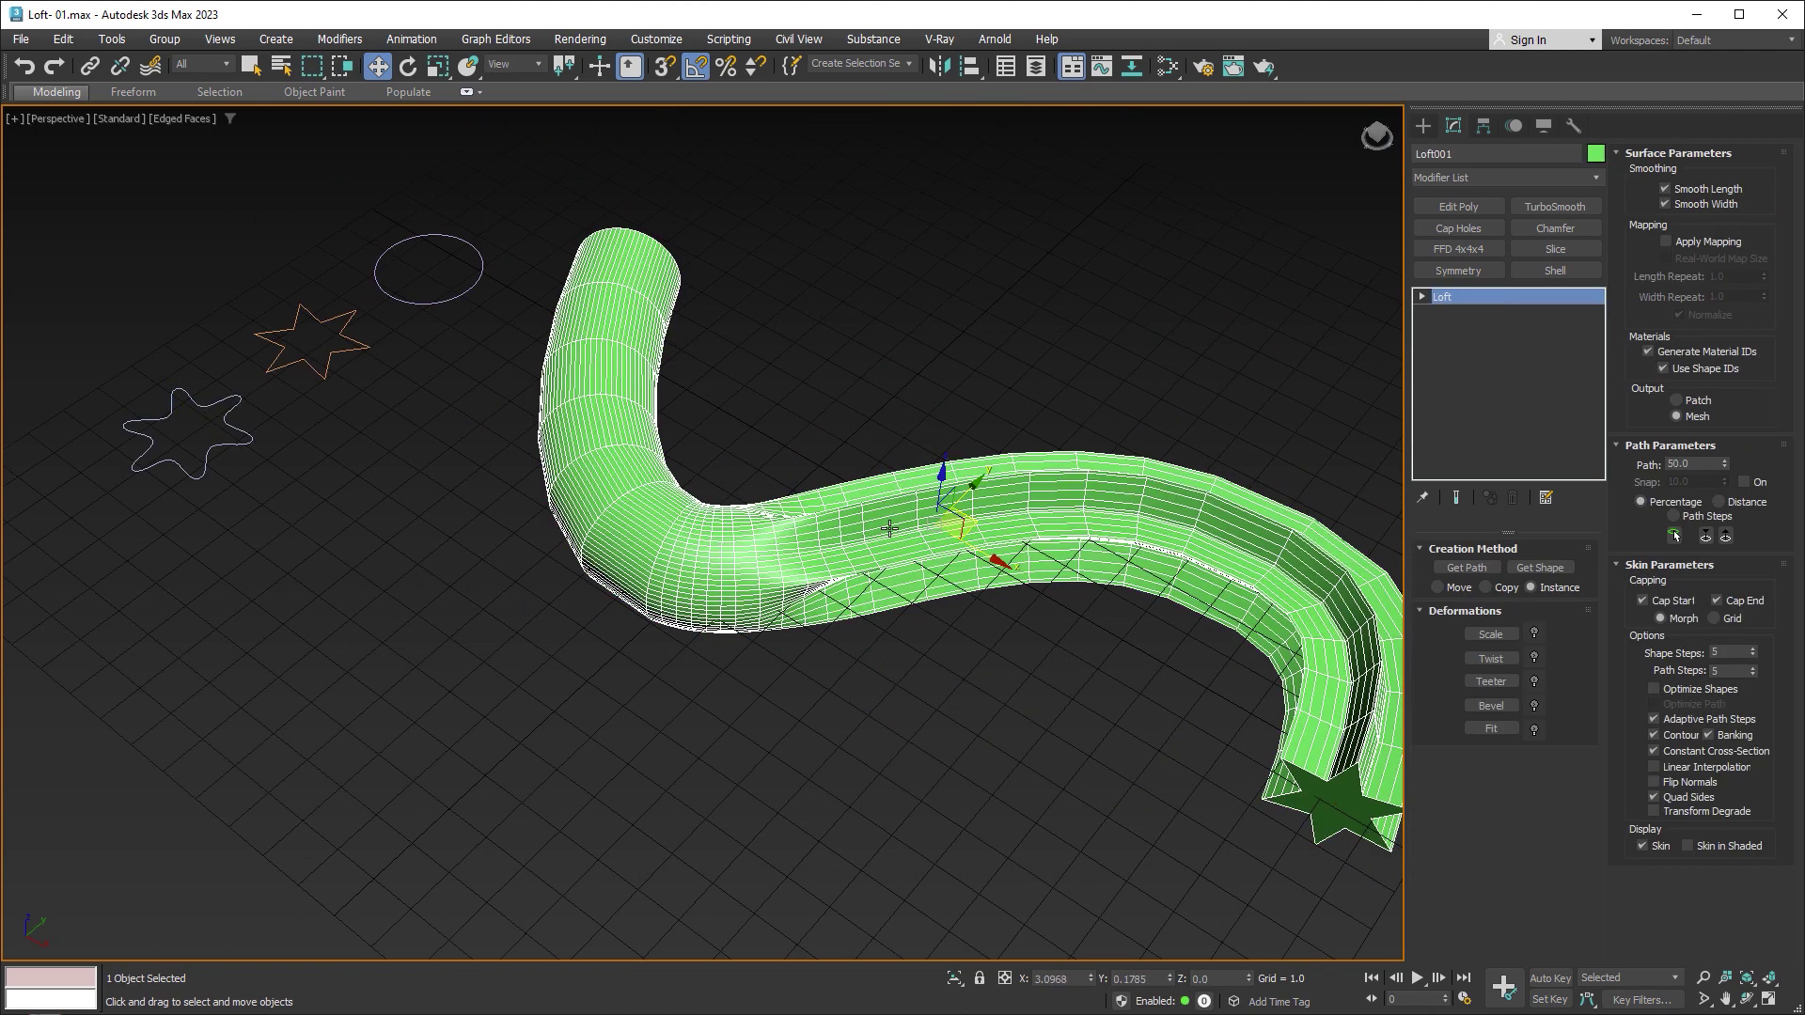
pyautogui.click(1627, 466)
pyautogui.write('100')
pyautogui.press('Return')
pyautogui.click(1542, 569)
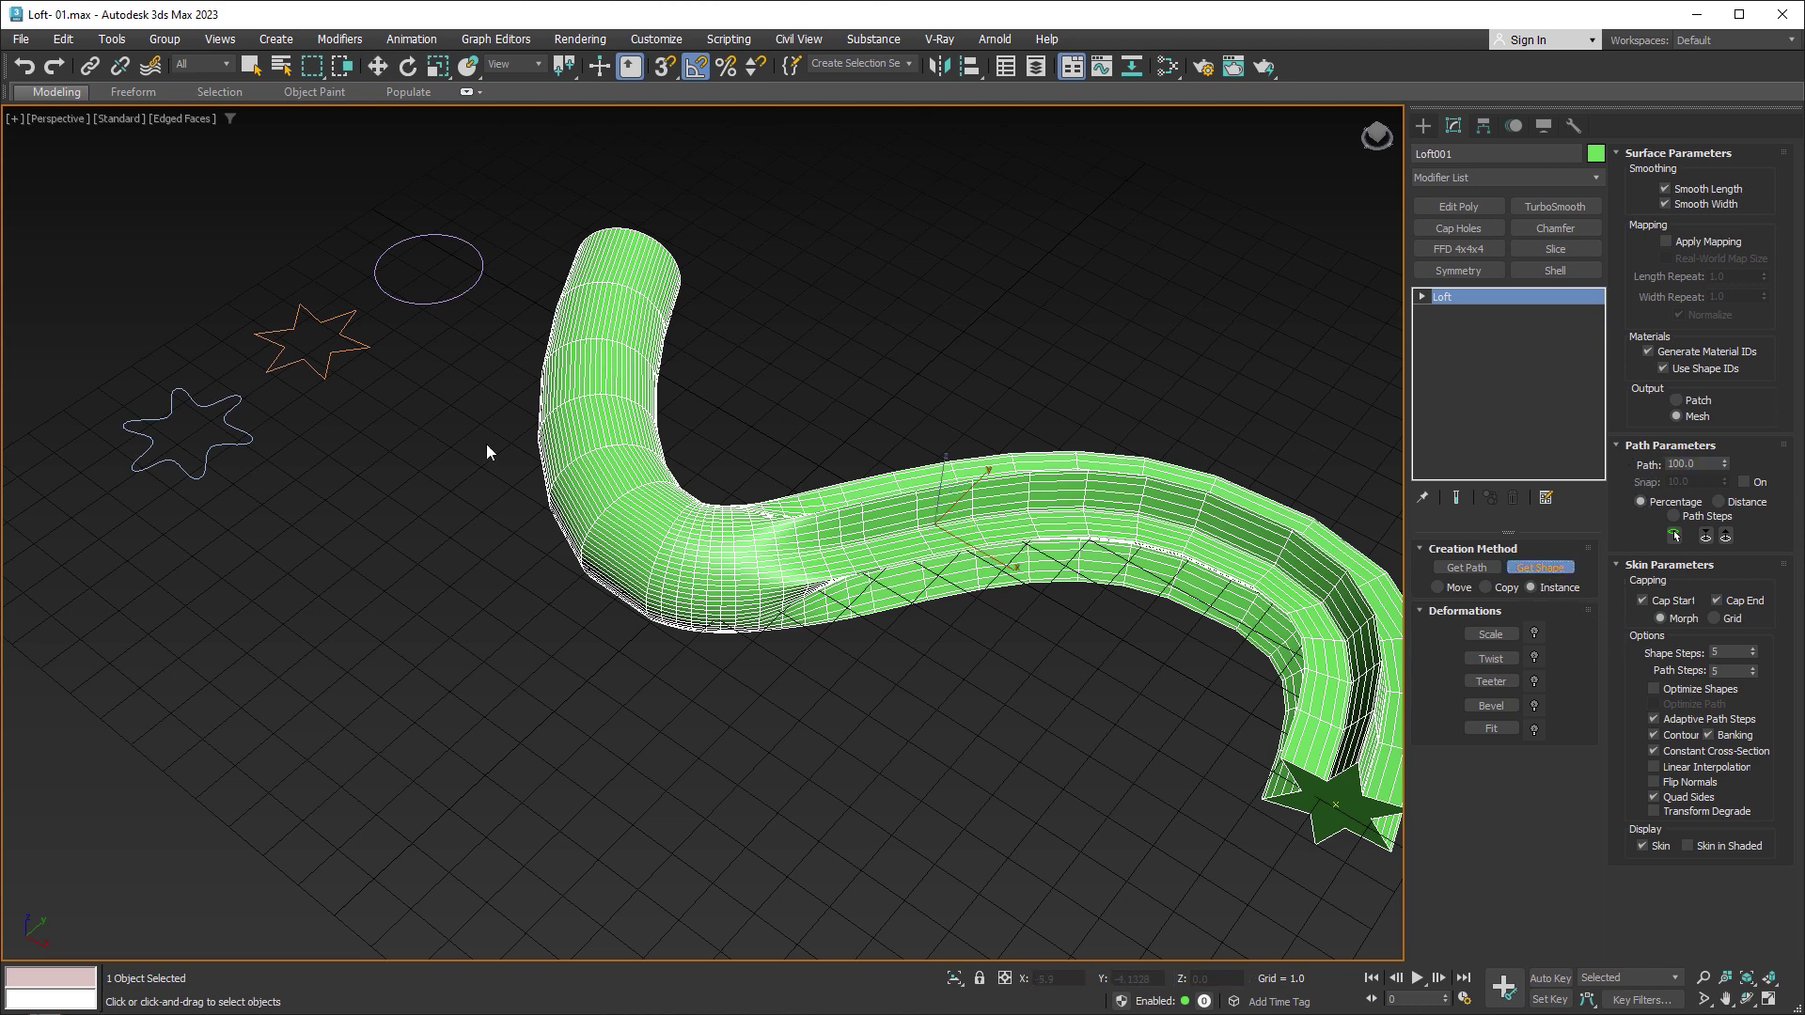
pyautogui.click(250, 432)
pyautogui.moveTo(1025, 569)
pyautogui.mouseDown(button='middle')
pyautogui.moveTo(802, 461)
pyautogui.moveTo(1132, 609)
pyautogui.mouseUp(button='middle')
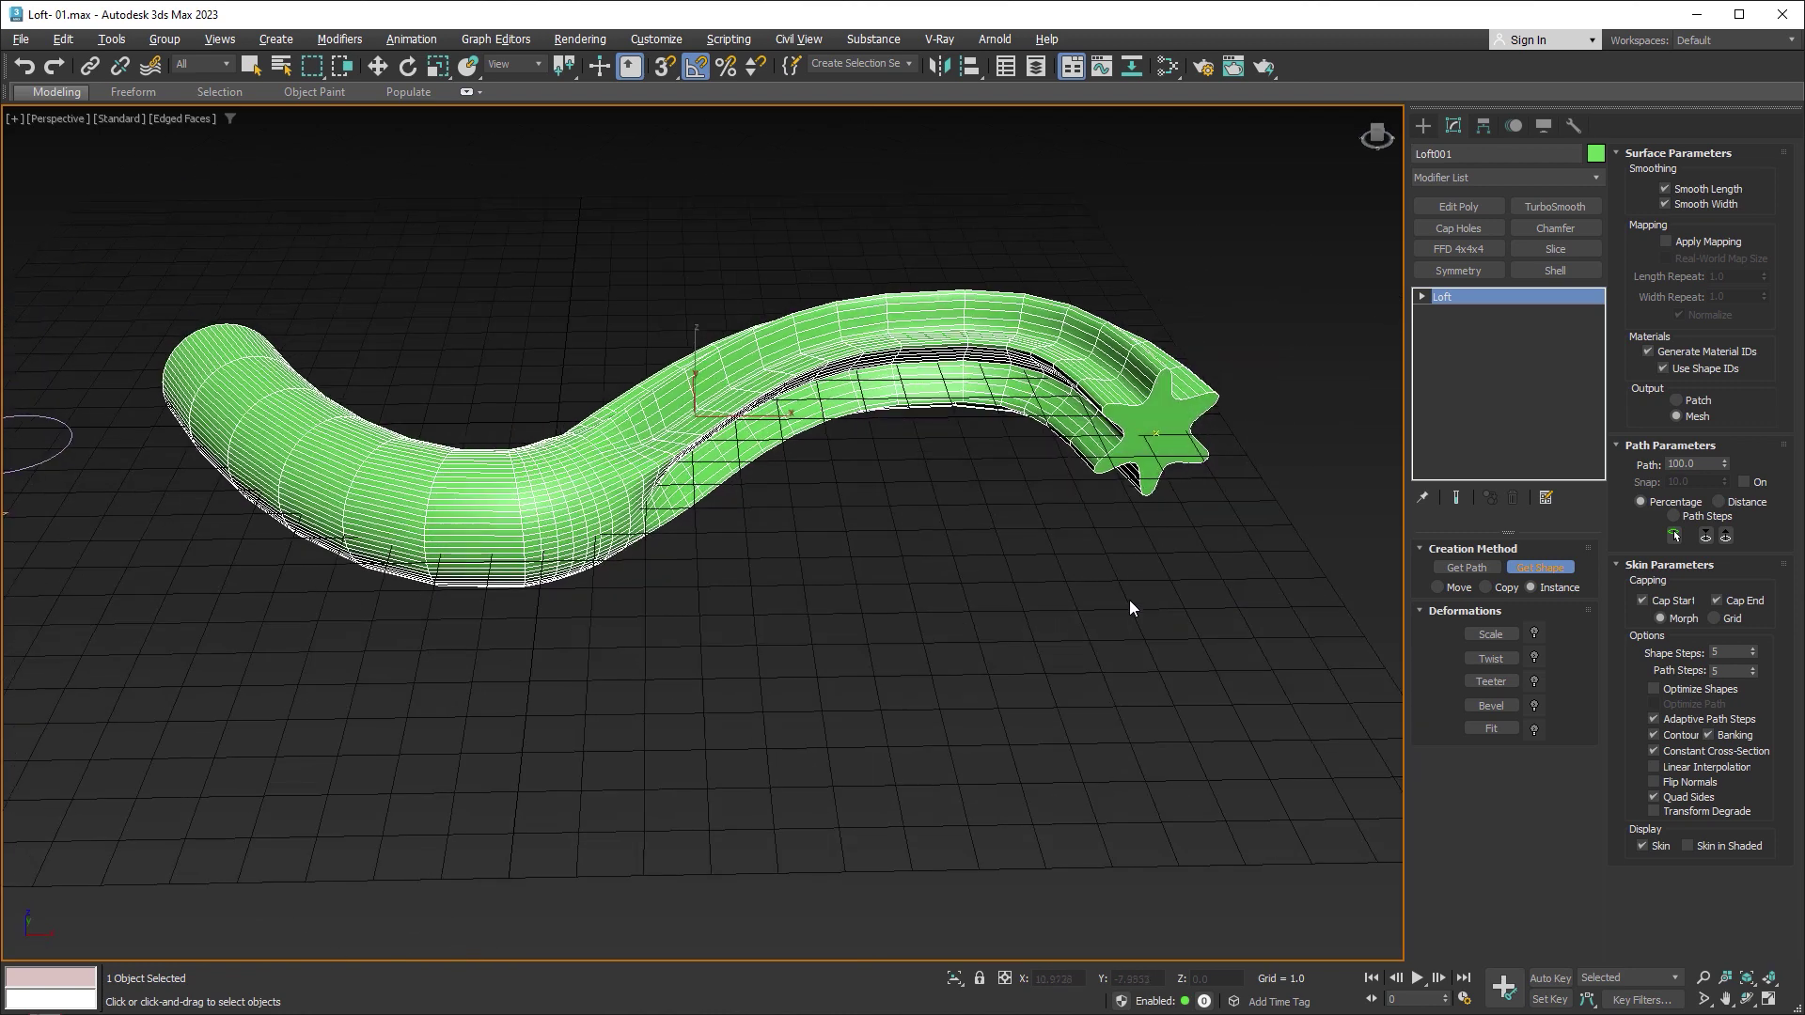
# Step: Slide the loft's end star cross-section from path level 100 back to 91.5557
pyautogui.press('w')
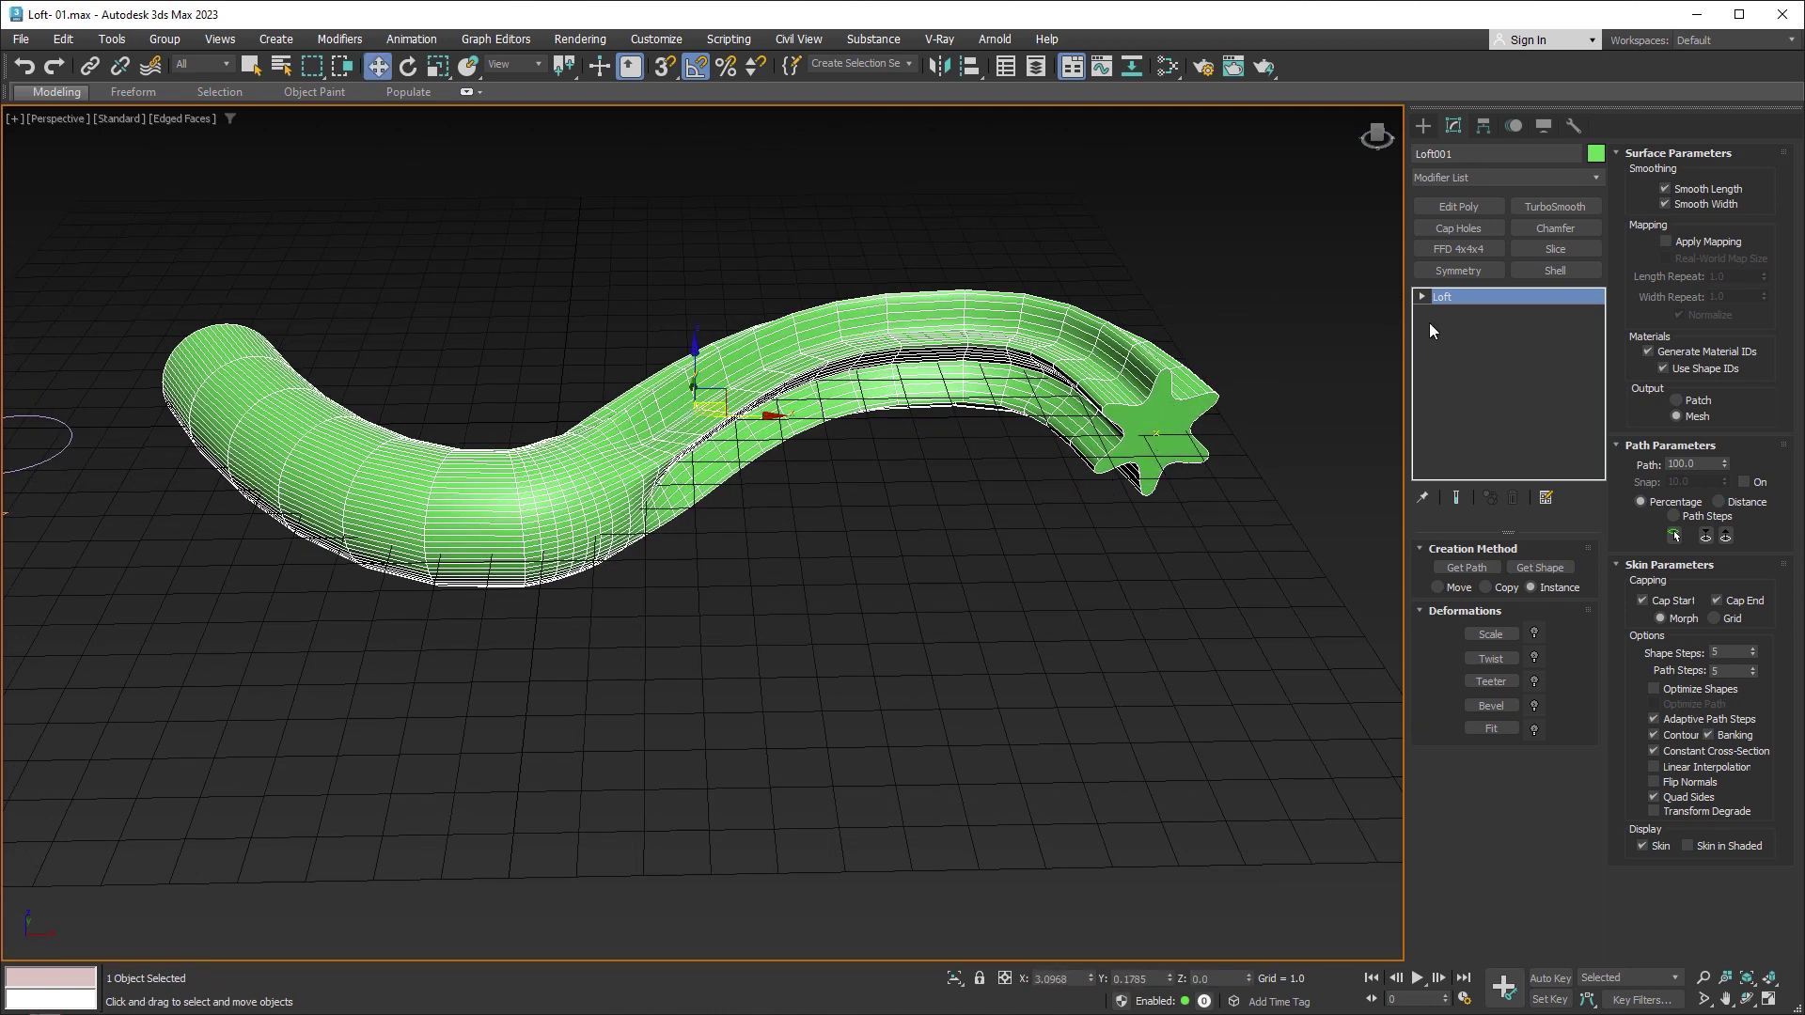
pyautogui.click(1422, 297)
pyautogui.click(1472, 317)
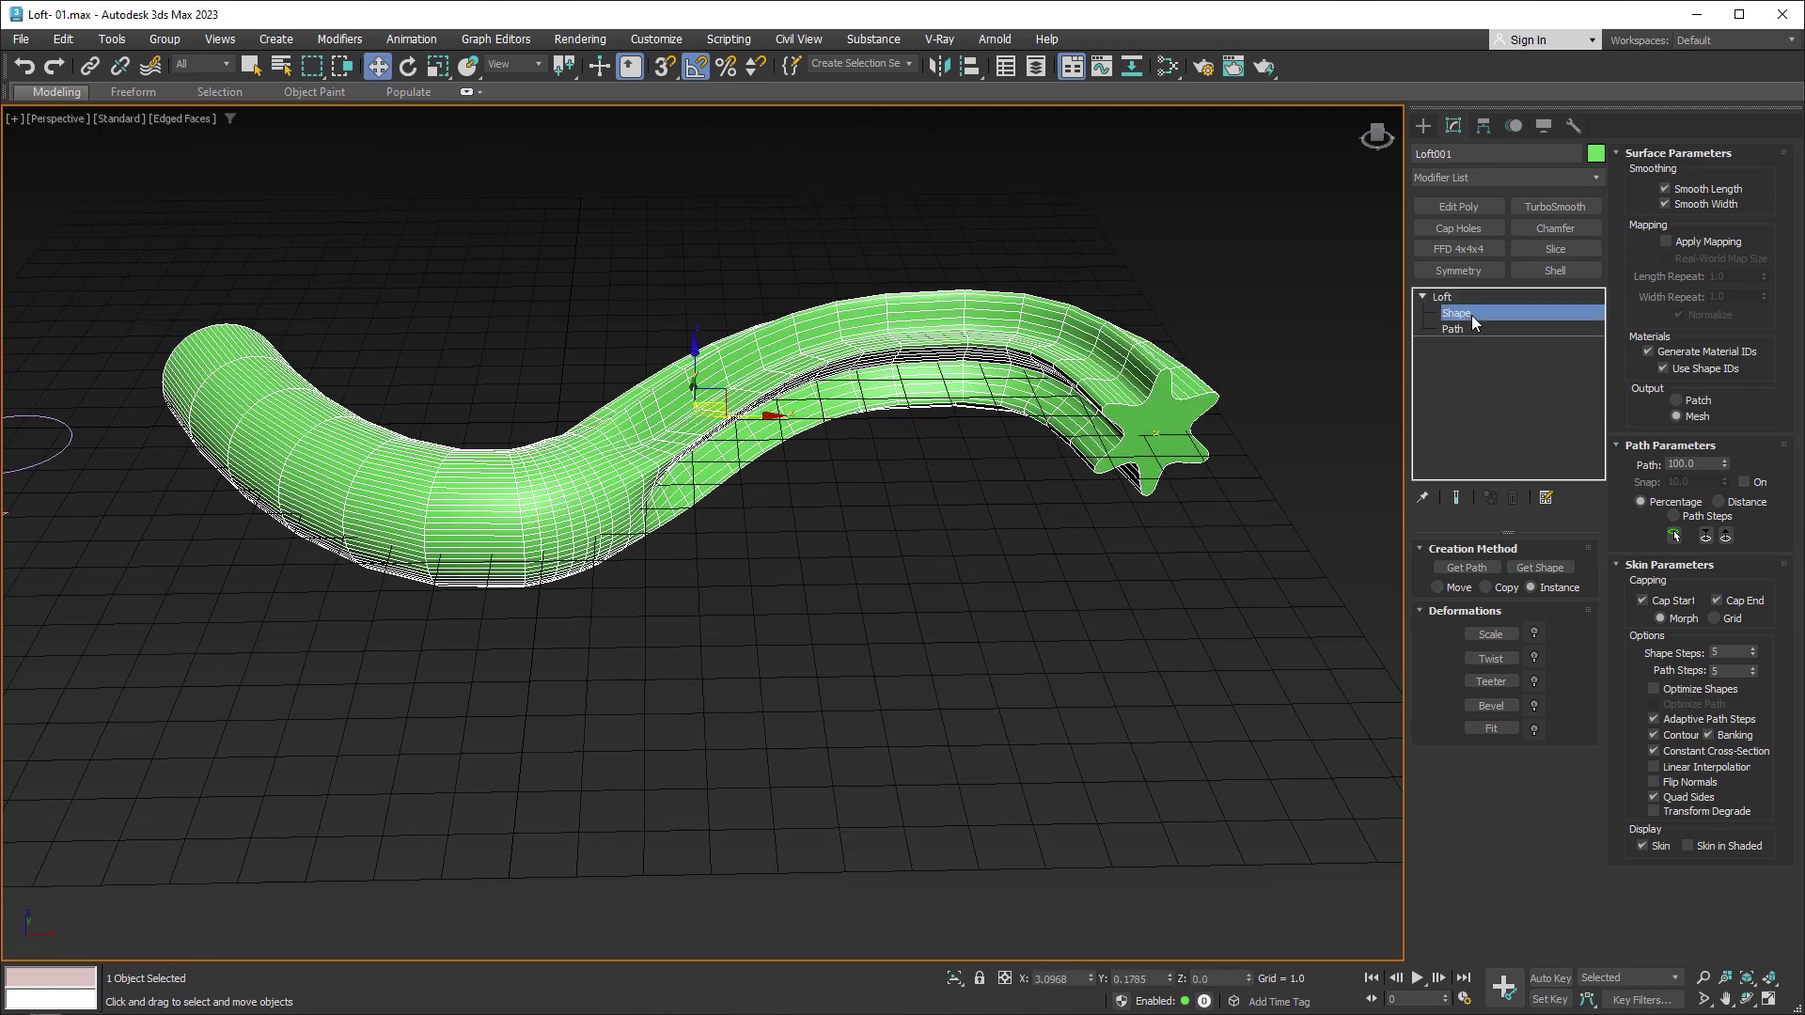
pyautogui.click(1204, 394)
pyautogui.keyDown('alt'); pyautogui.moveTo(1199, 488); pyautogui.dragTo(1222, 532, button='middle'); pyautogui.keyUp('alt')
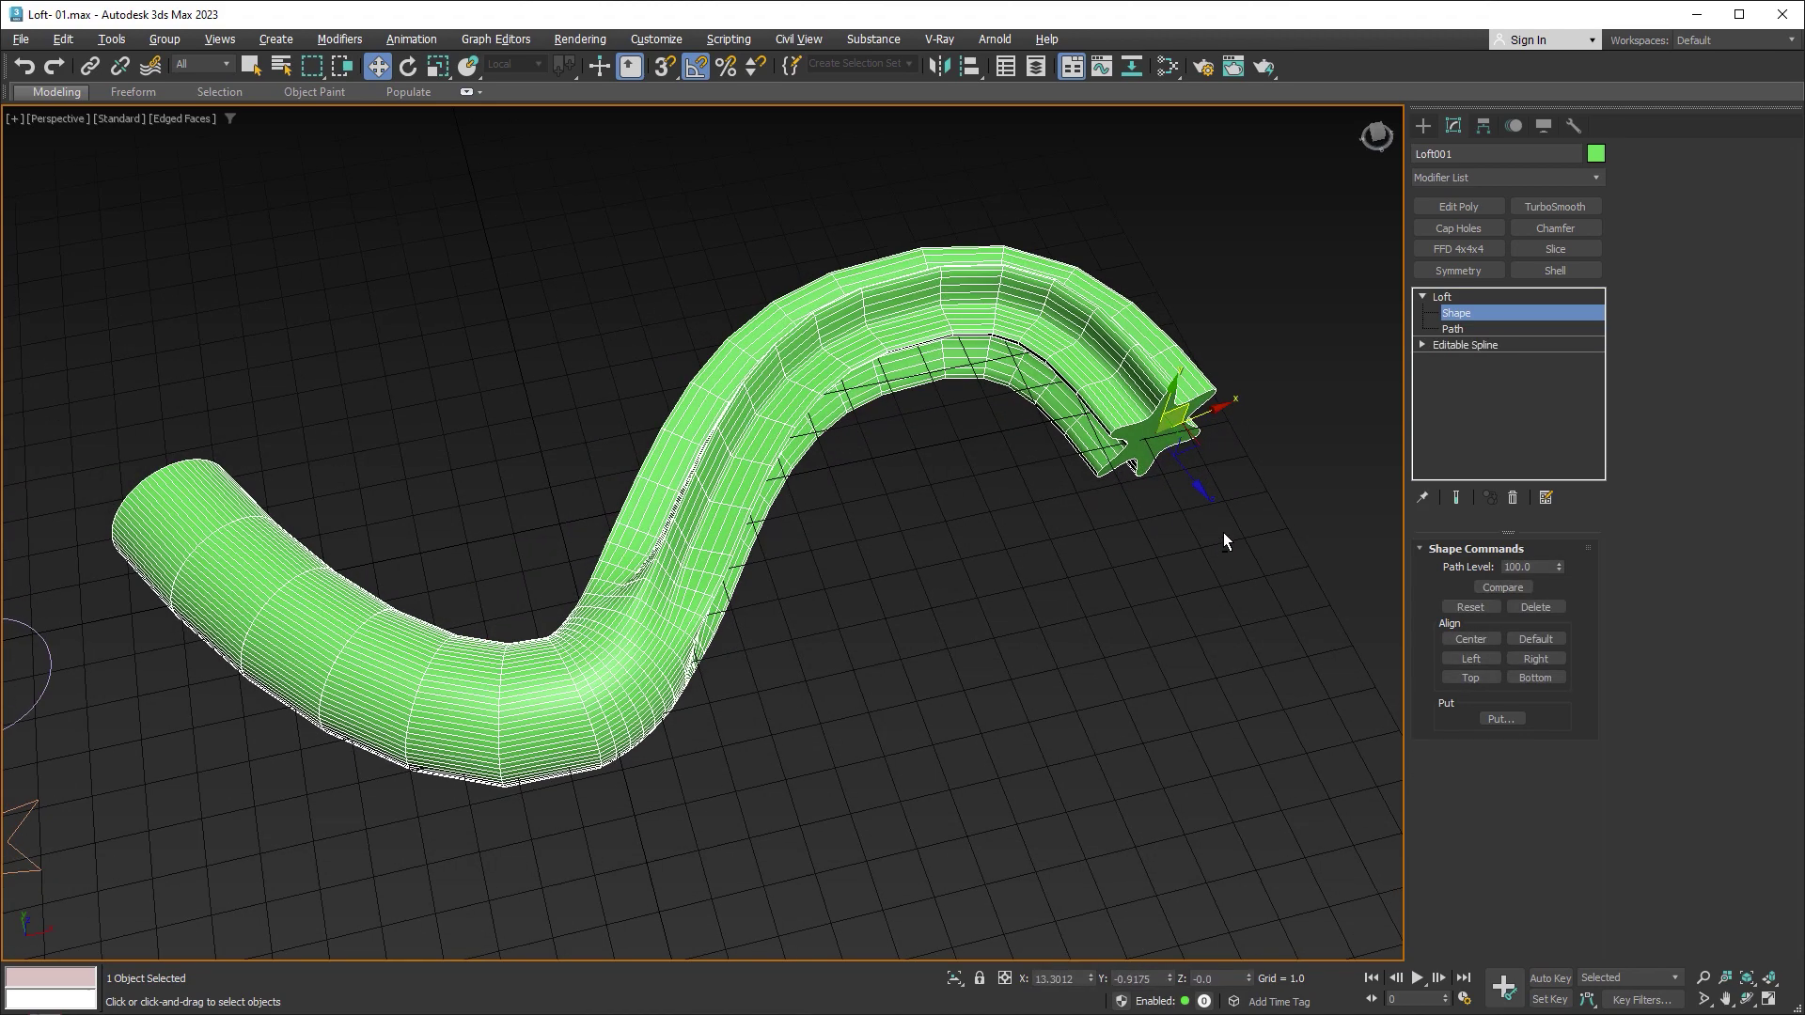
pyautogui.moveTo(1192, 475)
pyautogui.mouseDown()
pyautogui.moveTo(1066, 376)
pyautogui.moveTo(1104, 398)
pyautogui.mouseUp()
pyautogui.moveTo(1104, 399)
pyautogui.keyDown('alt'); pyautogui.mouseDown(button='middle')
pyautogui.moveTo(869, 329)
pyautogui.moveTo(712, 442)
pyautogui.moveTo(1029, 492)
pyautogui.moveTo(785, 517)
pyautogui.mouseUp(button='middle'); pyautogui.keyUp('alt')
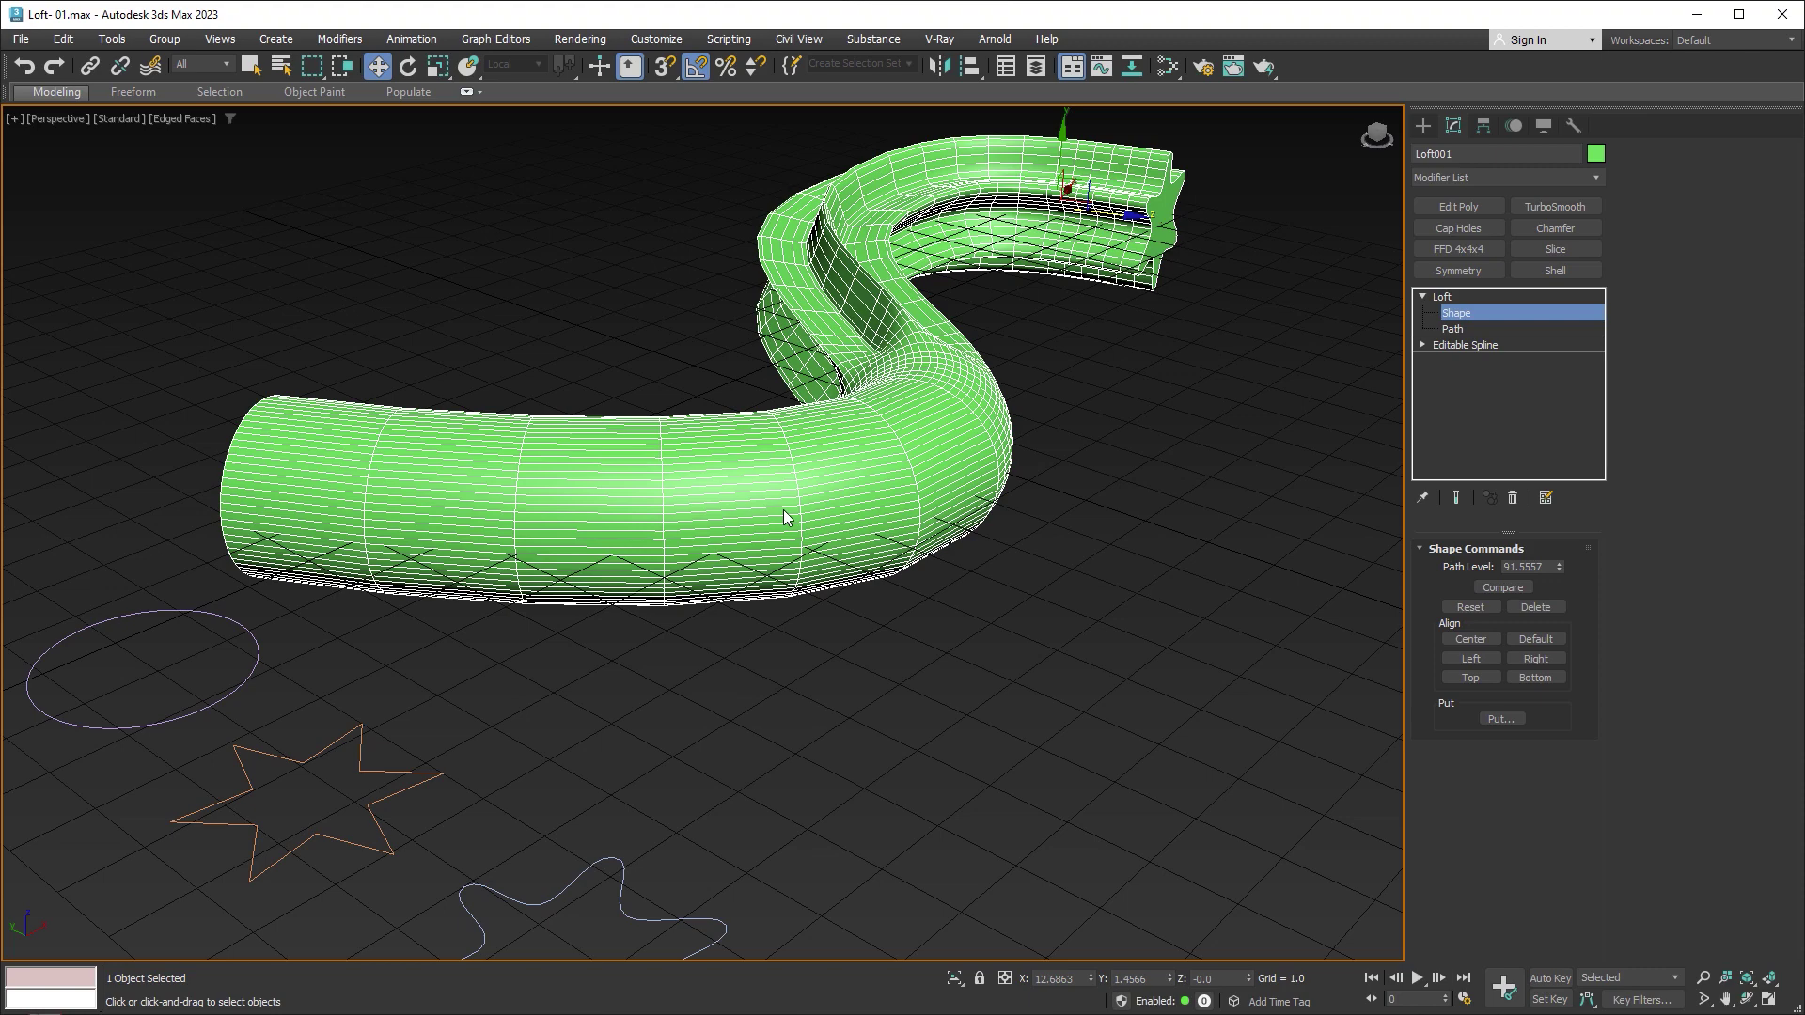
pyautogui.click(1455, 315)
# Step: Deselect the loft and inspect the circle shape's vertices up close from above
pyautogui.click(1231, 430)
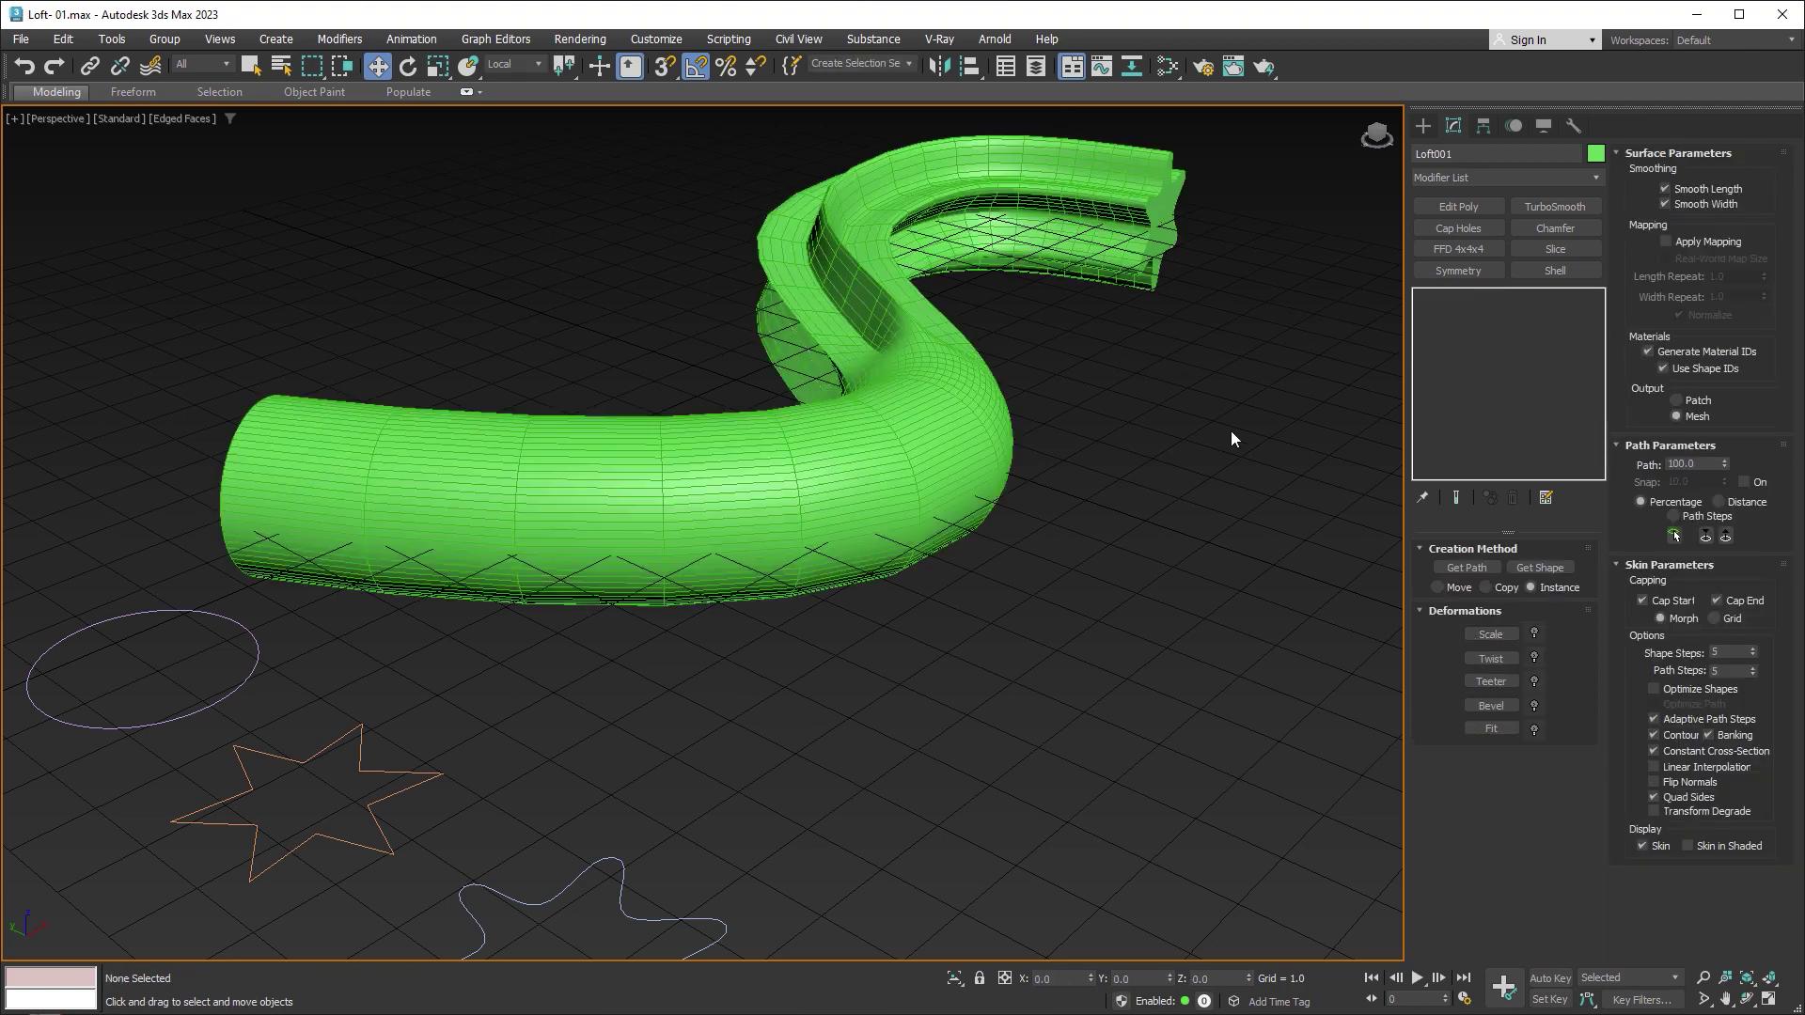
pyautogui.moveTo(1232, 439)
pyautogui.keyDown('alt'); pyautogui.mouseDown(button='middle')
pyautogui.moveTo(740, 476)
pyautogui.moveTo(995, 339)
pyautogui.mouseUp(button='middle'); pyautogui.keyUp('alt')
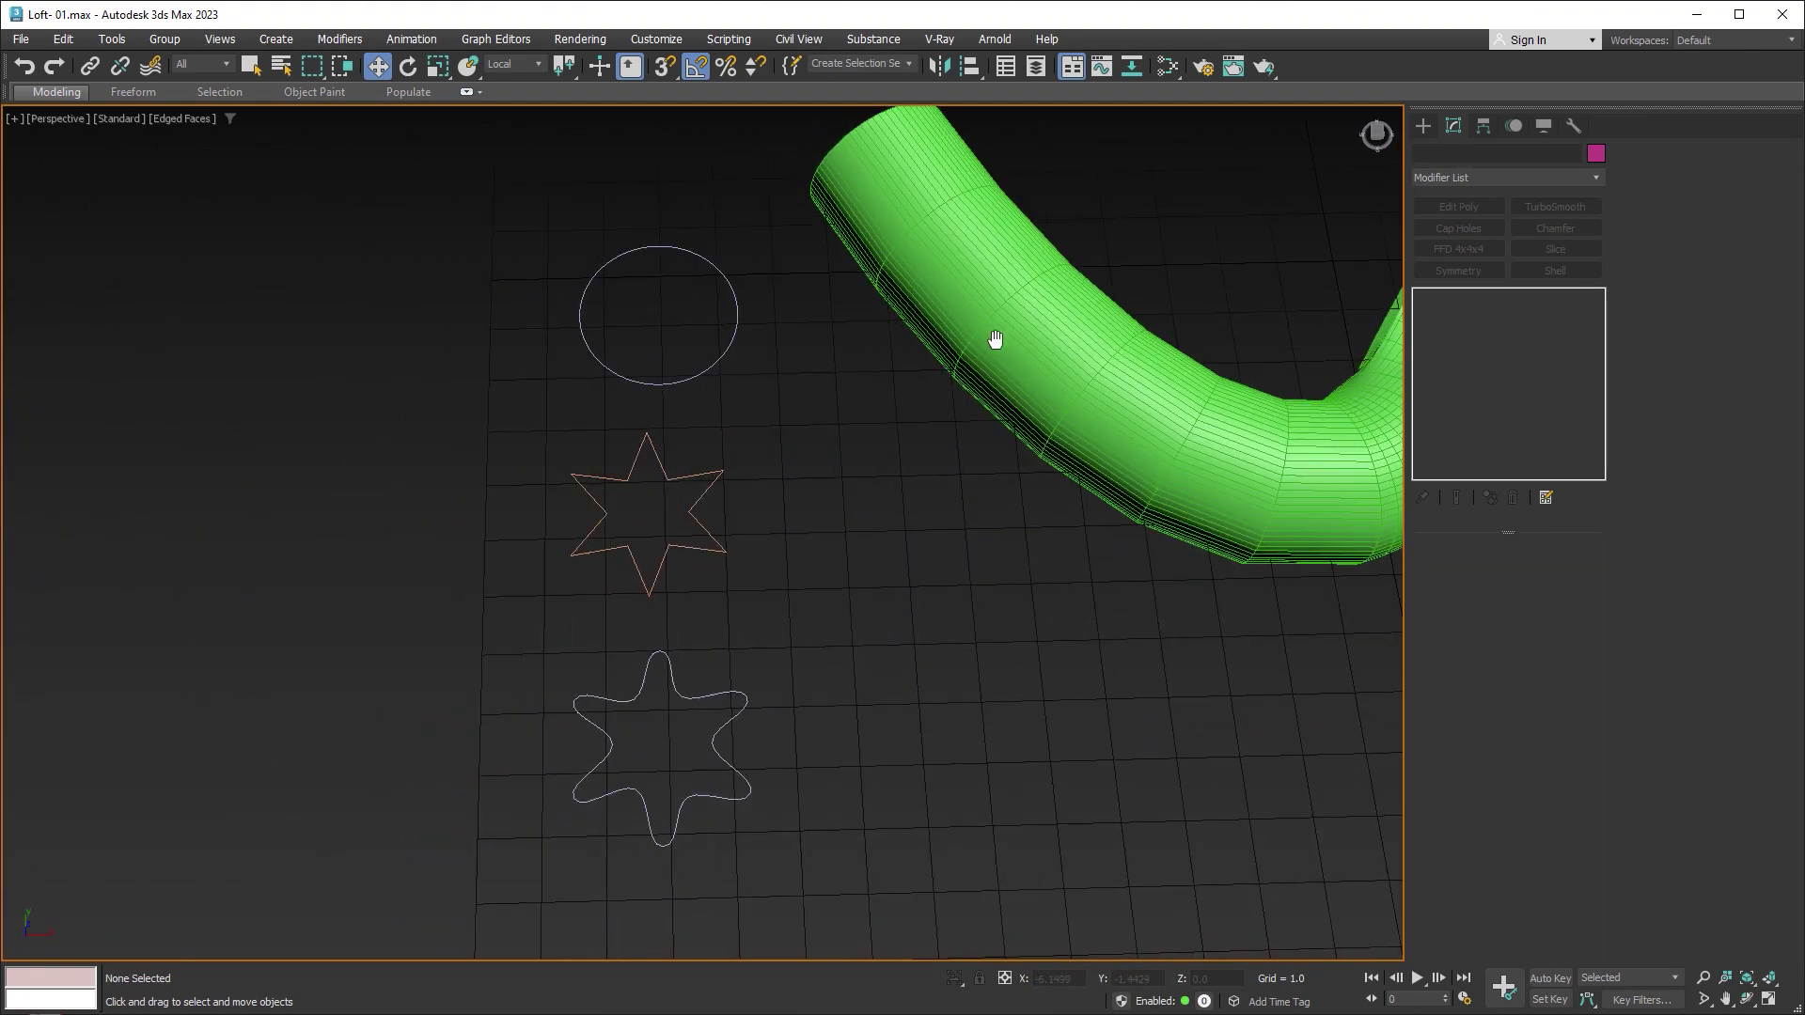
pyautogui.click(736, 316)
pyautogui.press('1')
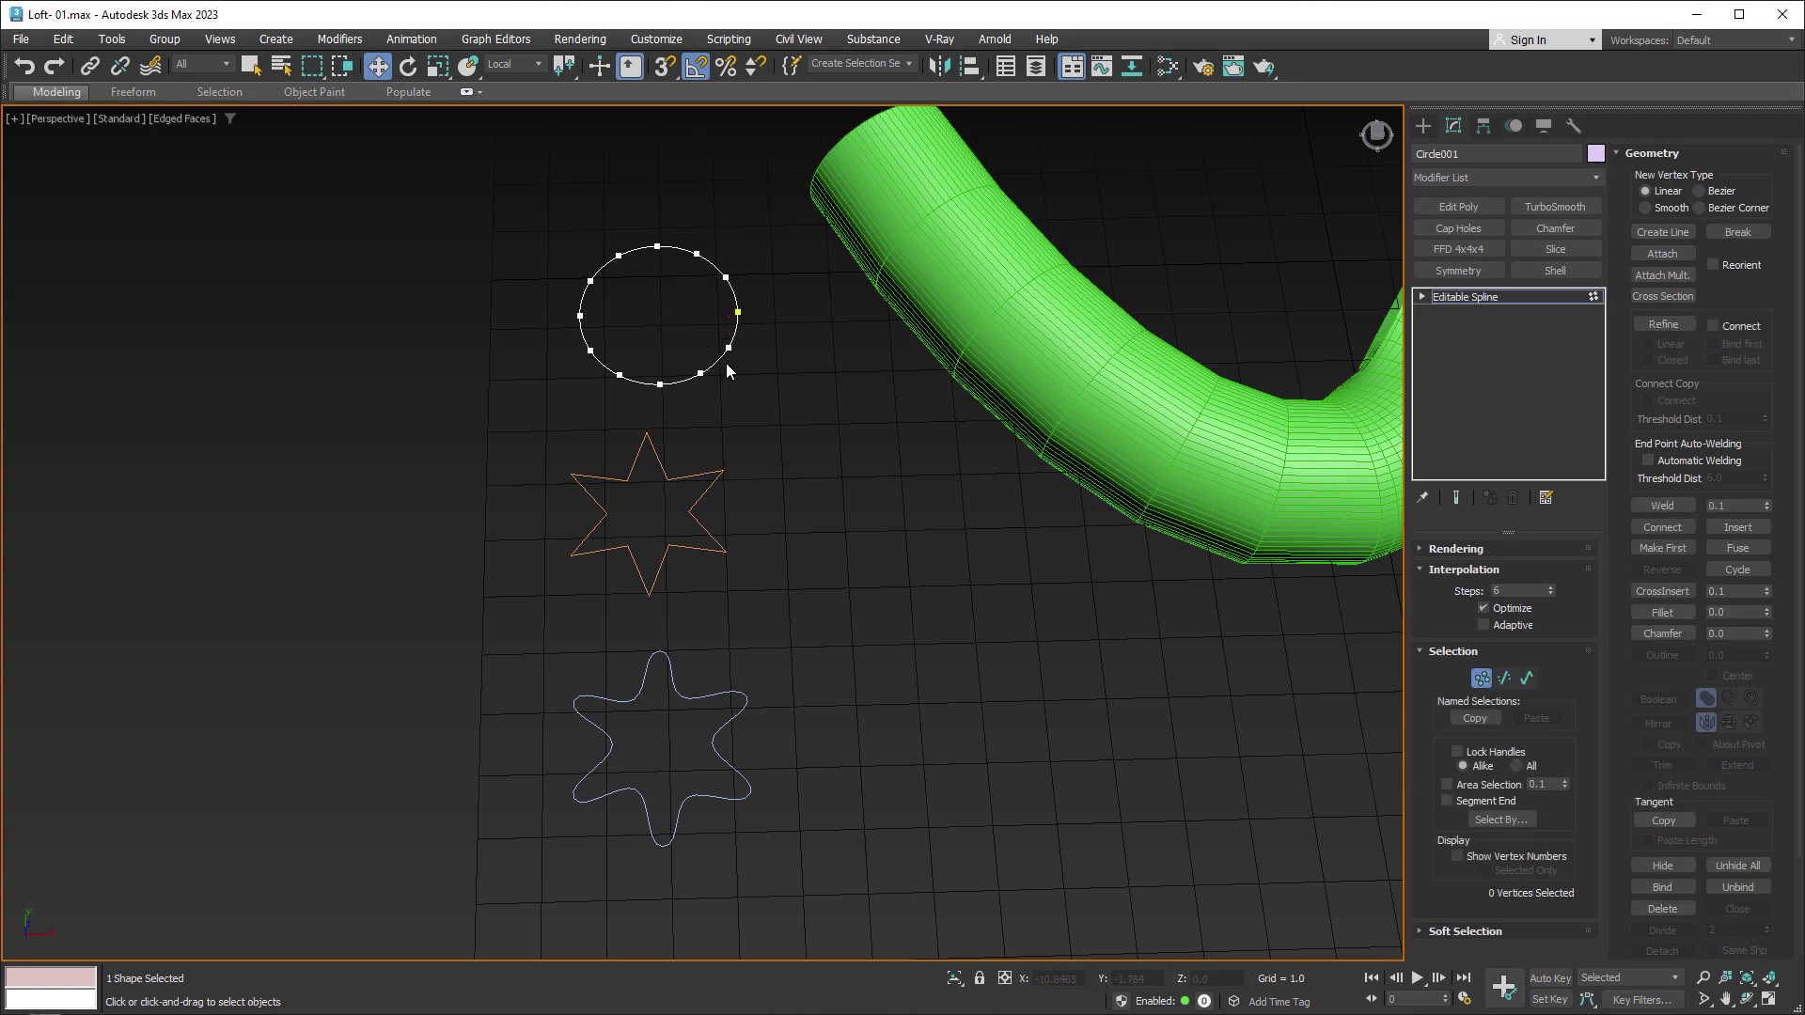
pyautogui.keyDown('alt'); pyautogui.moveTo(765, 312); pyautogui.dragTo(752, 289, button='middle'); pyautogui.keyUp('alt')
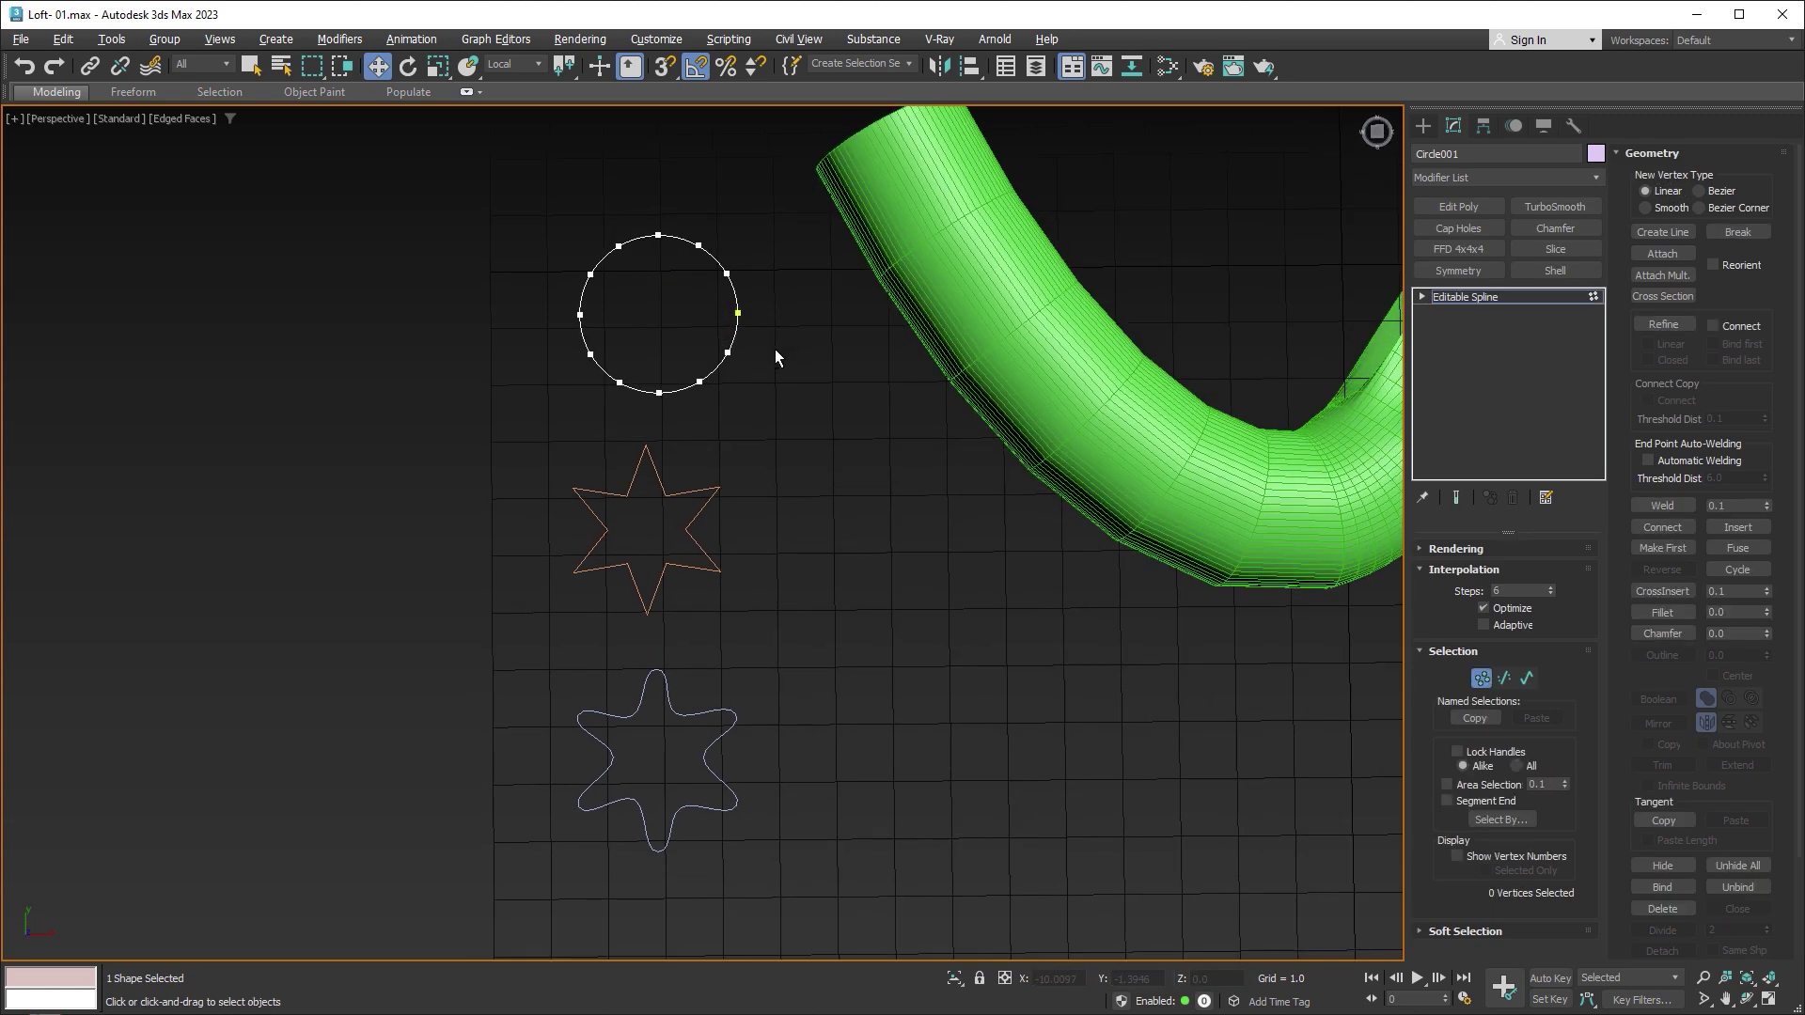
pyautogui.scroll(5, 747, 282)
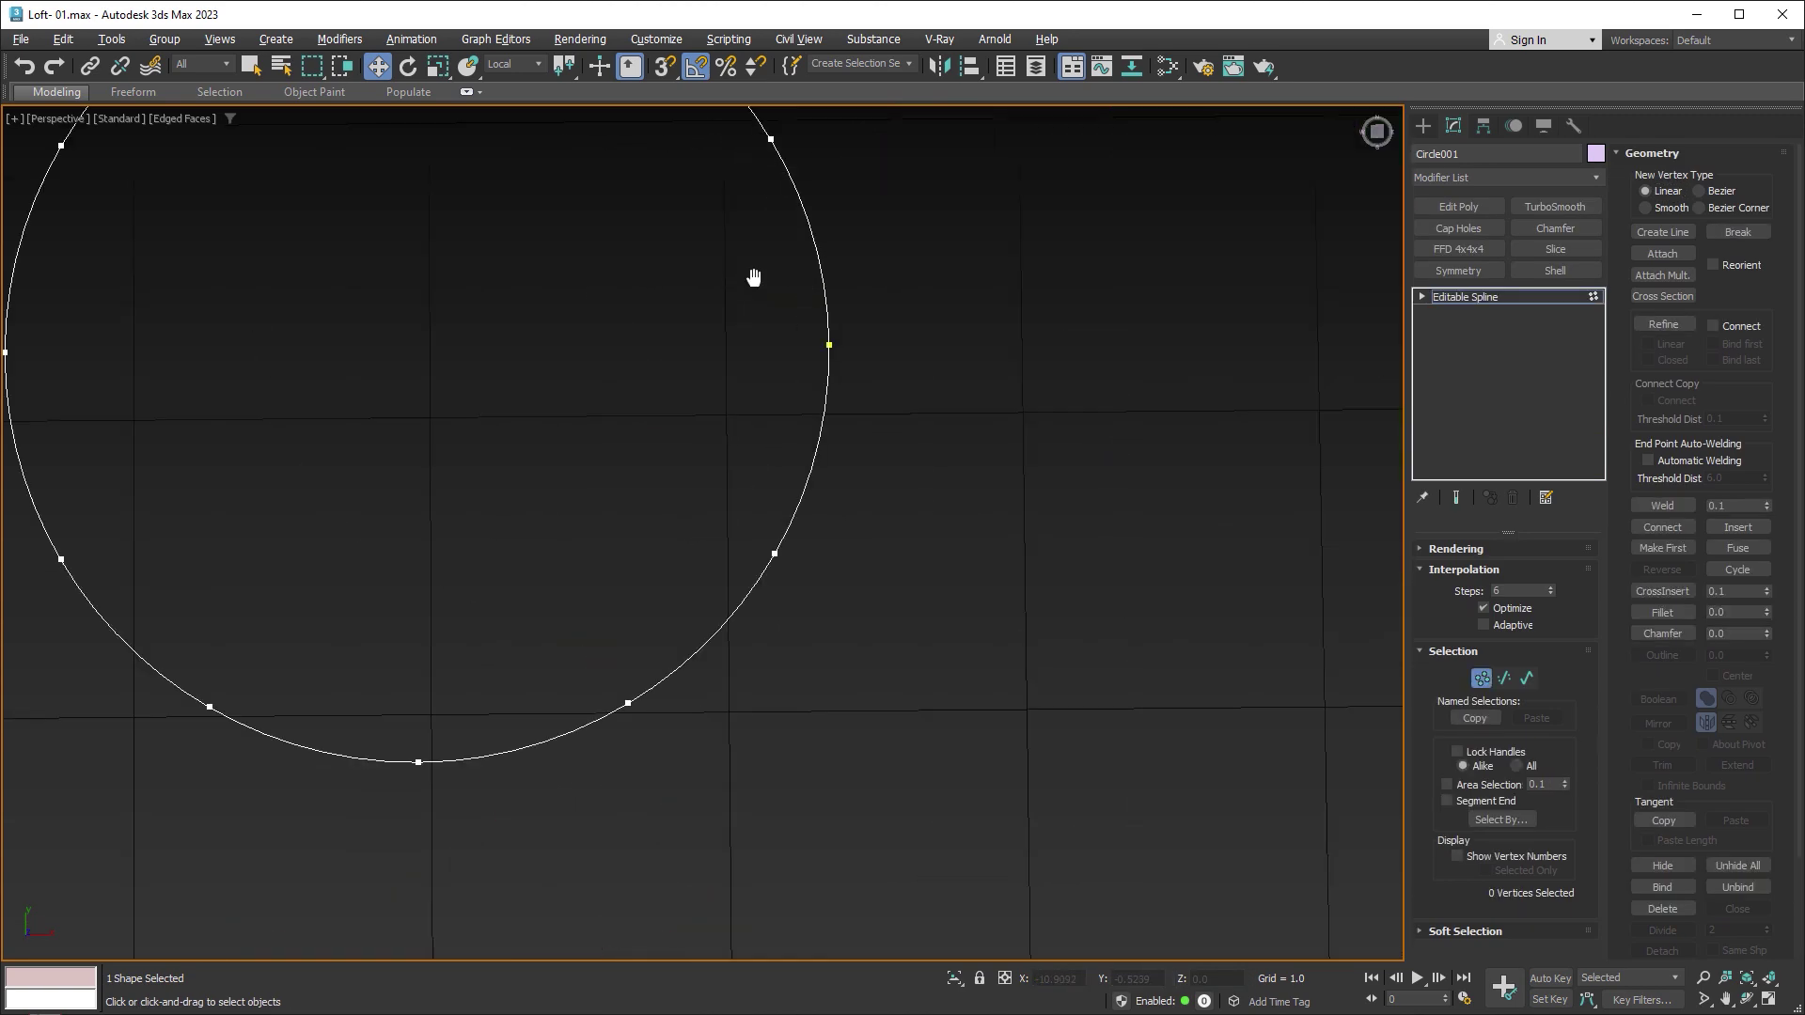
pyautogui.moveTo(752, 281); pyautogui.dragTo(922, 436, button='middle')
pyautogui.moveTo(1011, 495)
pyautogui.mouseDown(button='middle')
pyautogui.moveTo(1060, 548)
pyautogui.moveTo(938, 448)
pyautogui.mouseUp(button='middle')
pyautogui.scroll(-5, 1006, 507)
pyautogui.press('1')
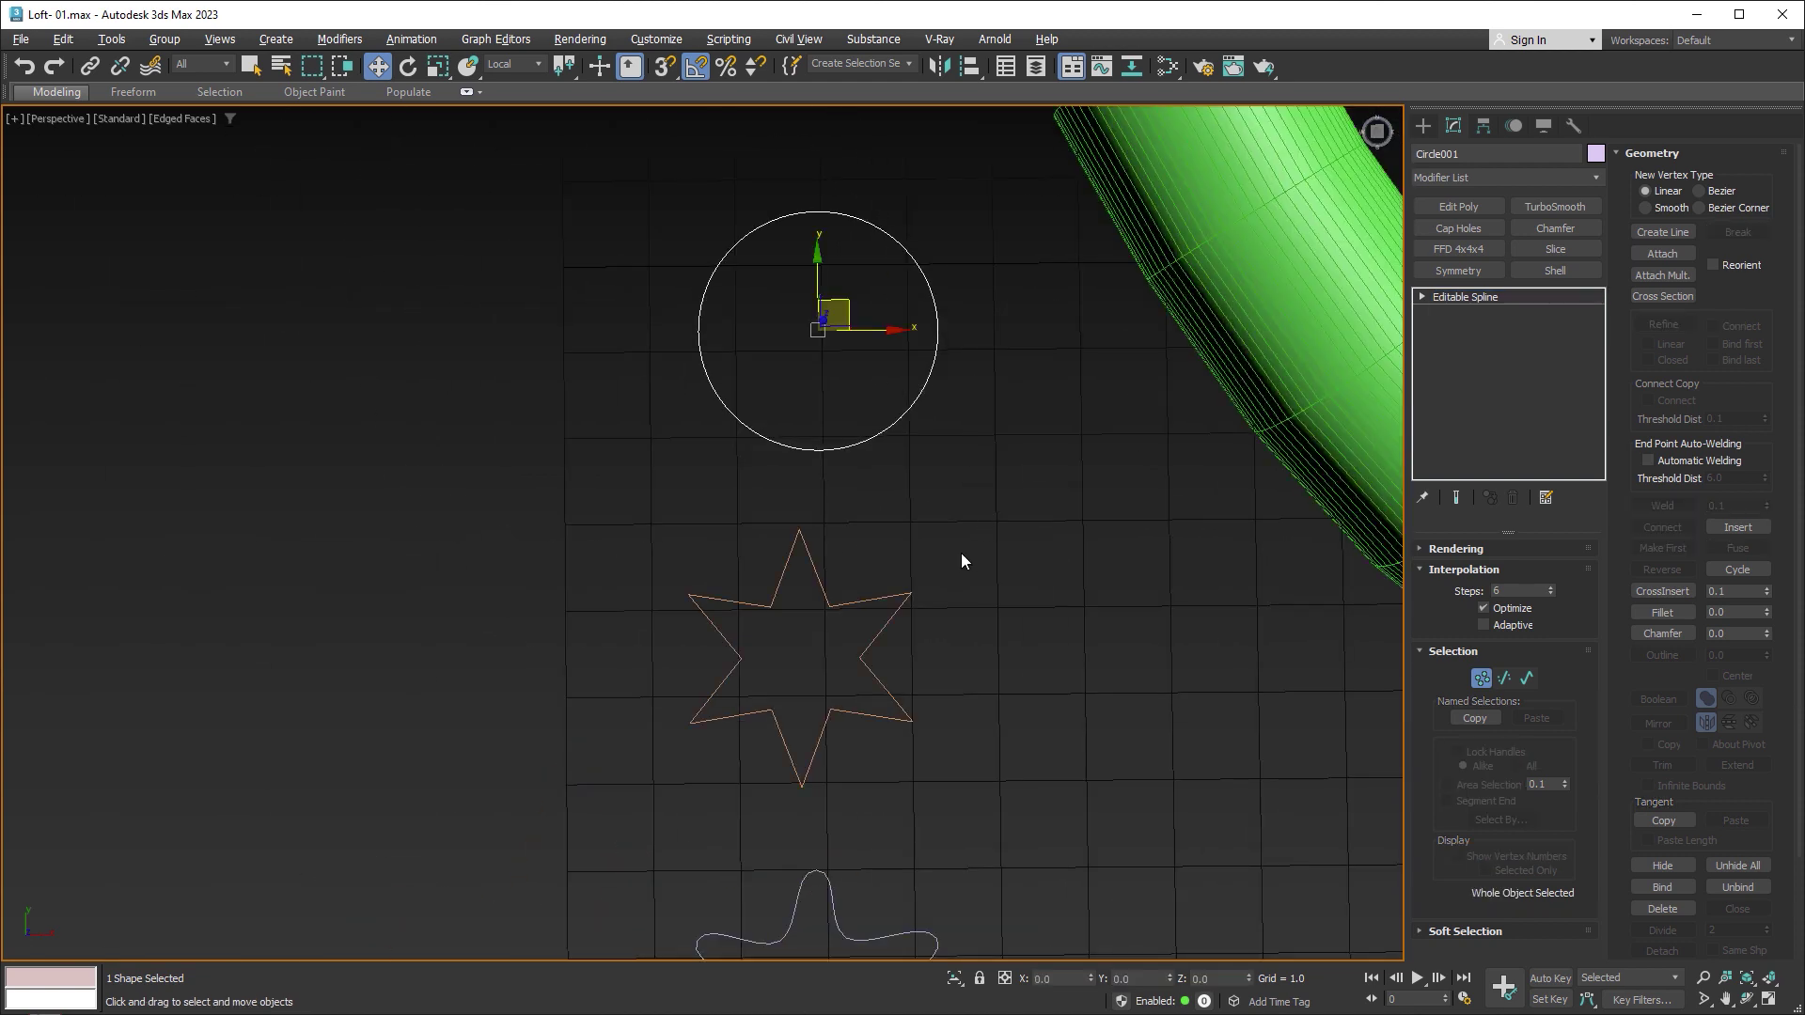
pyautogui.moveTo(926, 564); pyautogui.dragTo(900, 612)
# Step: Check a vertex on the smoothed star NGon003, then return it to object level
pyautogui.click(985, 712)
pyautogui.scroll(3, 872, 683)
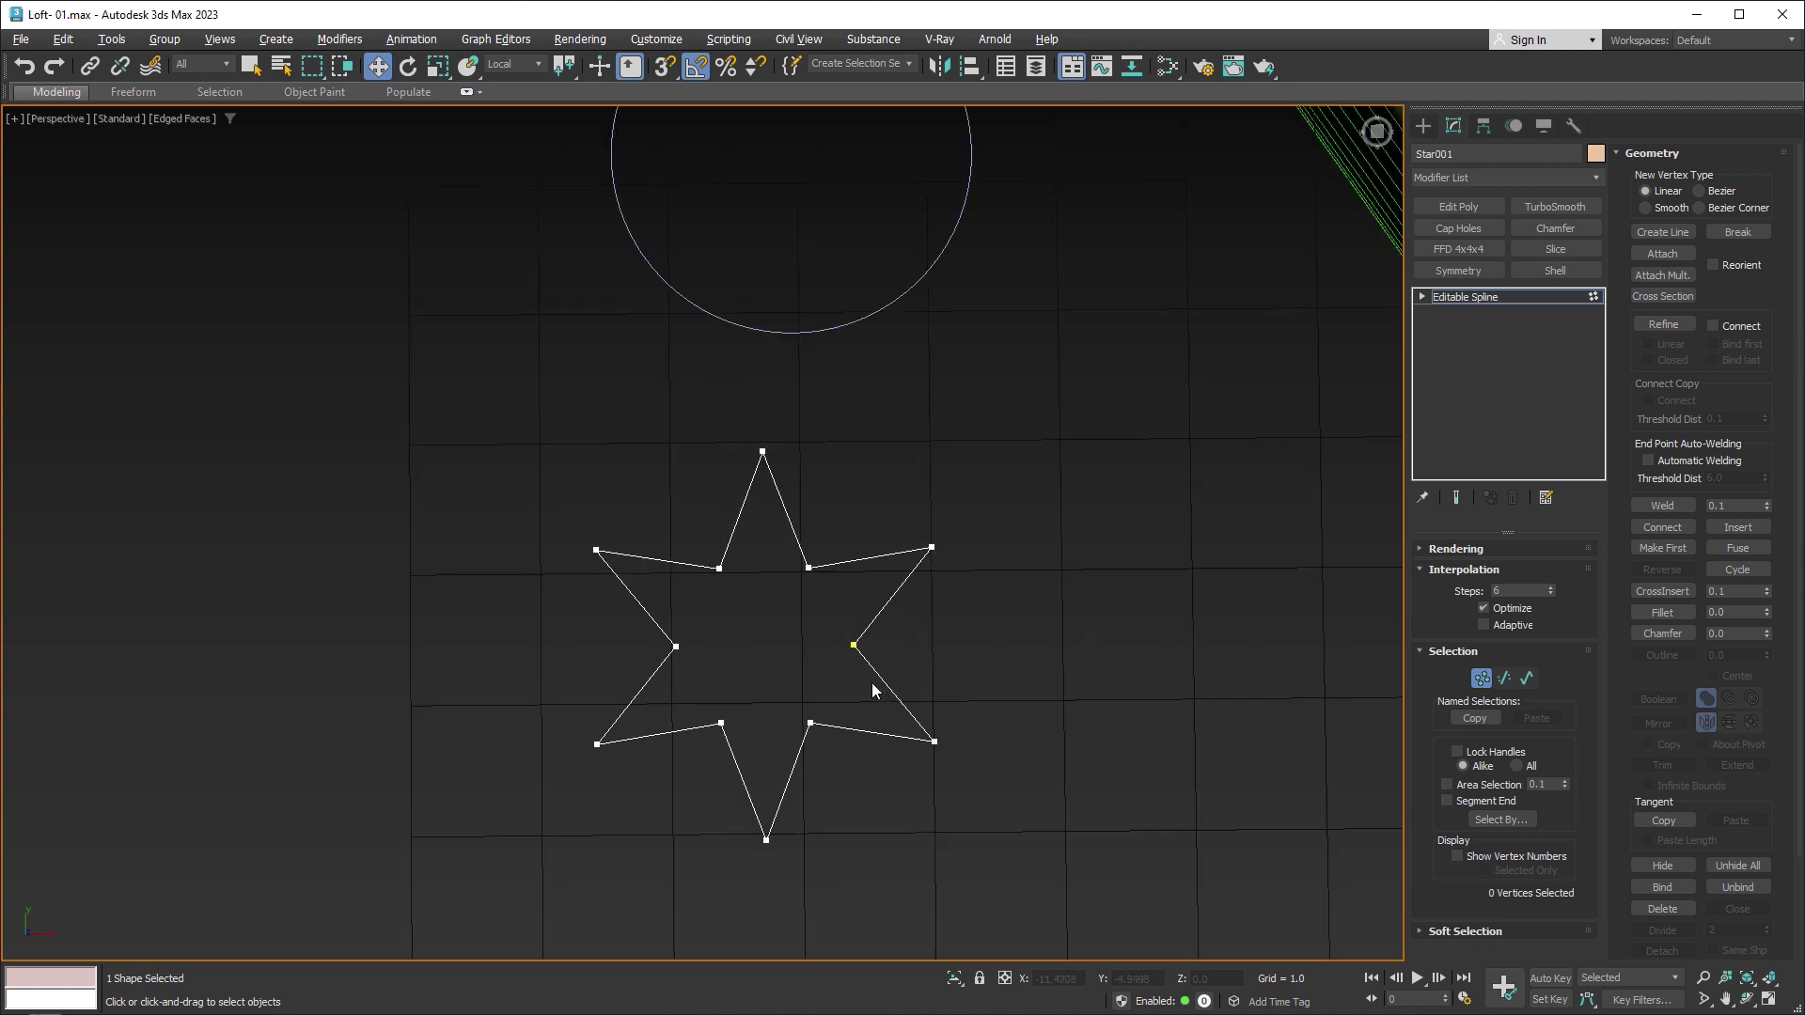
pyautogui.scroll(3, 901, 629)
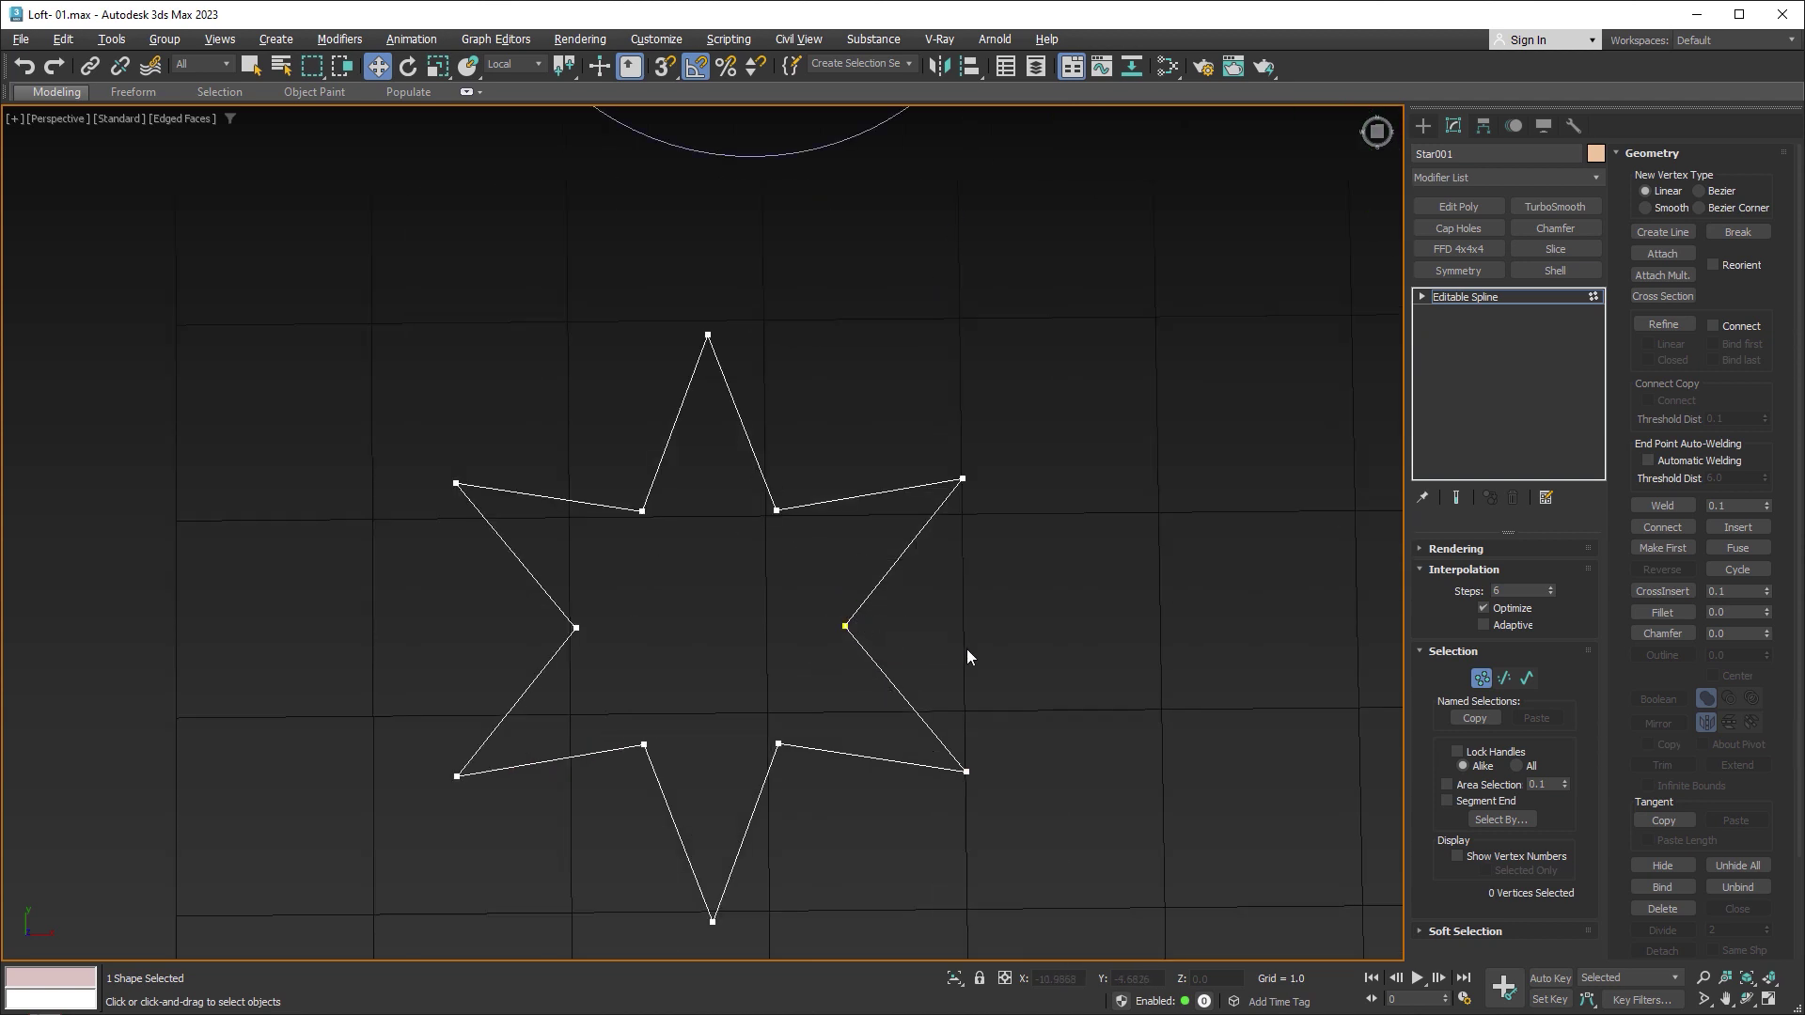
pyautogui.scroll(-2, 891, 484)
pyautogui.scroll(-4, 891, 481)
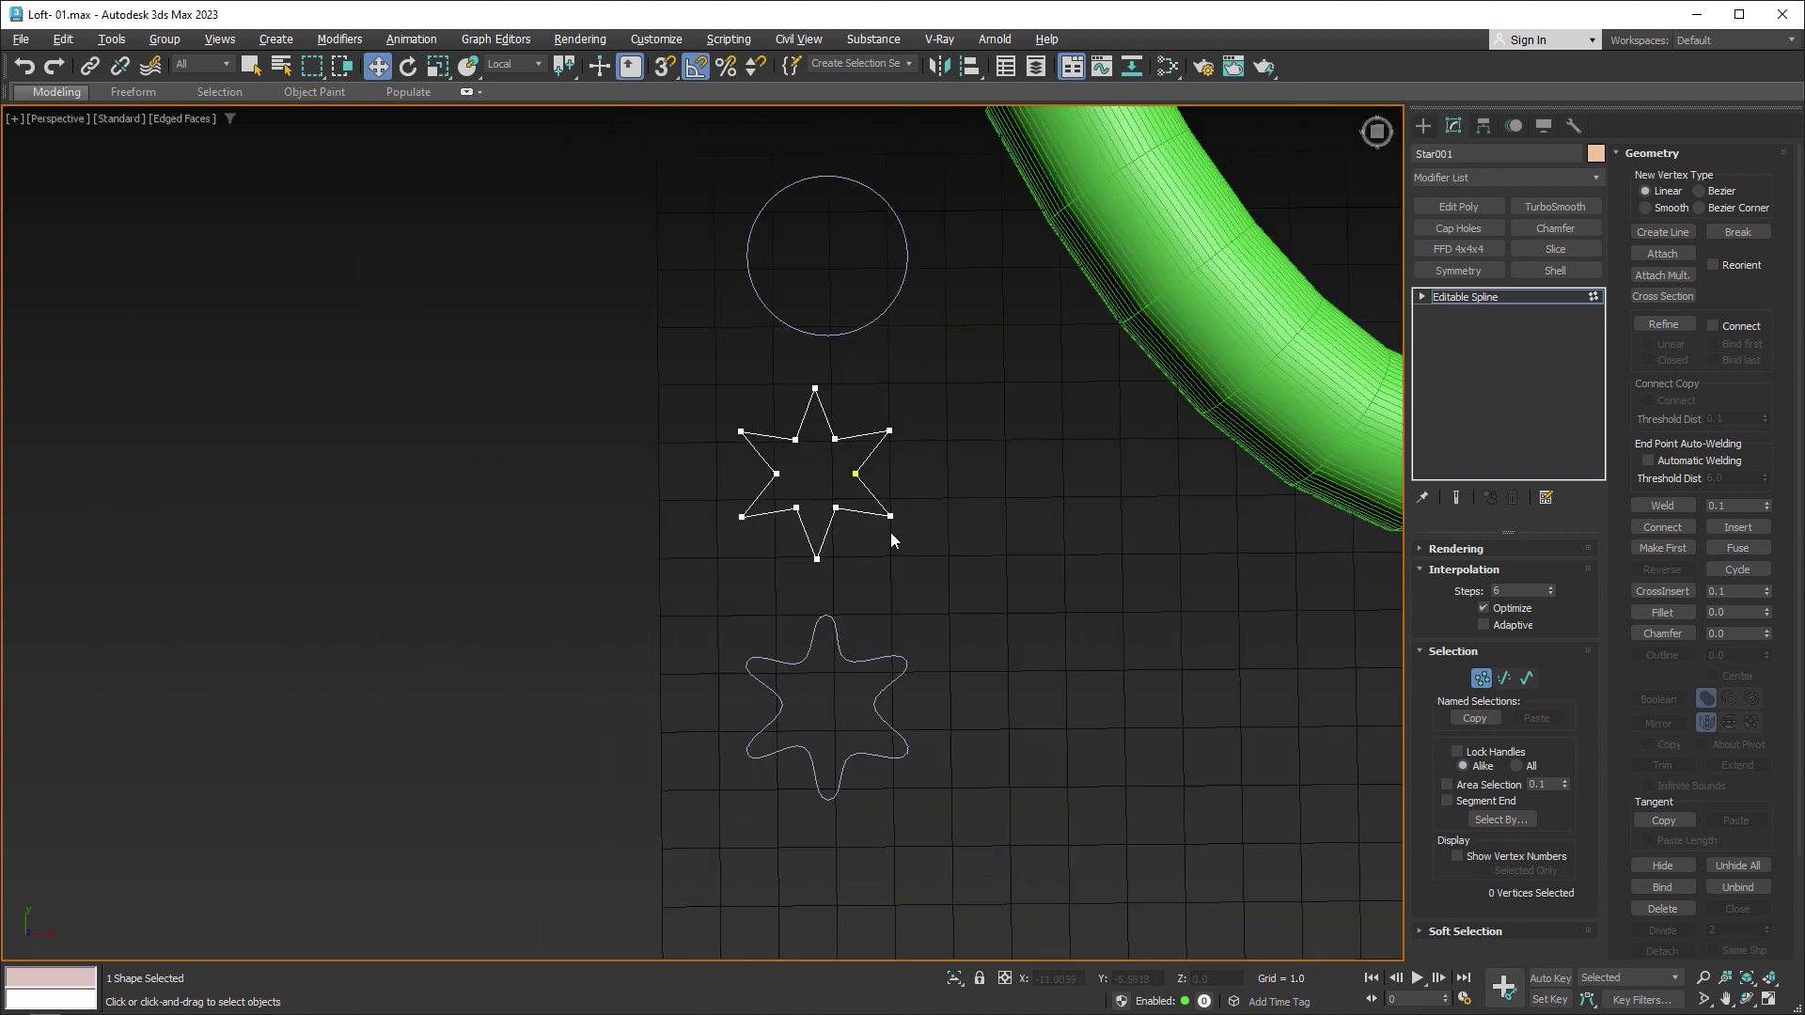
pyautogui.hotkey('ctrl', 'a')
pyautogui.click(909, 691)
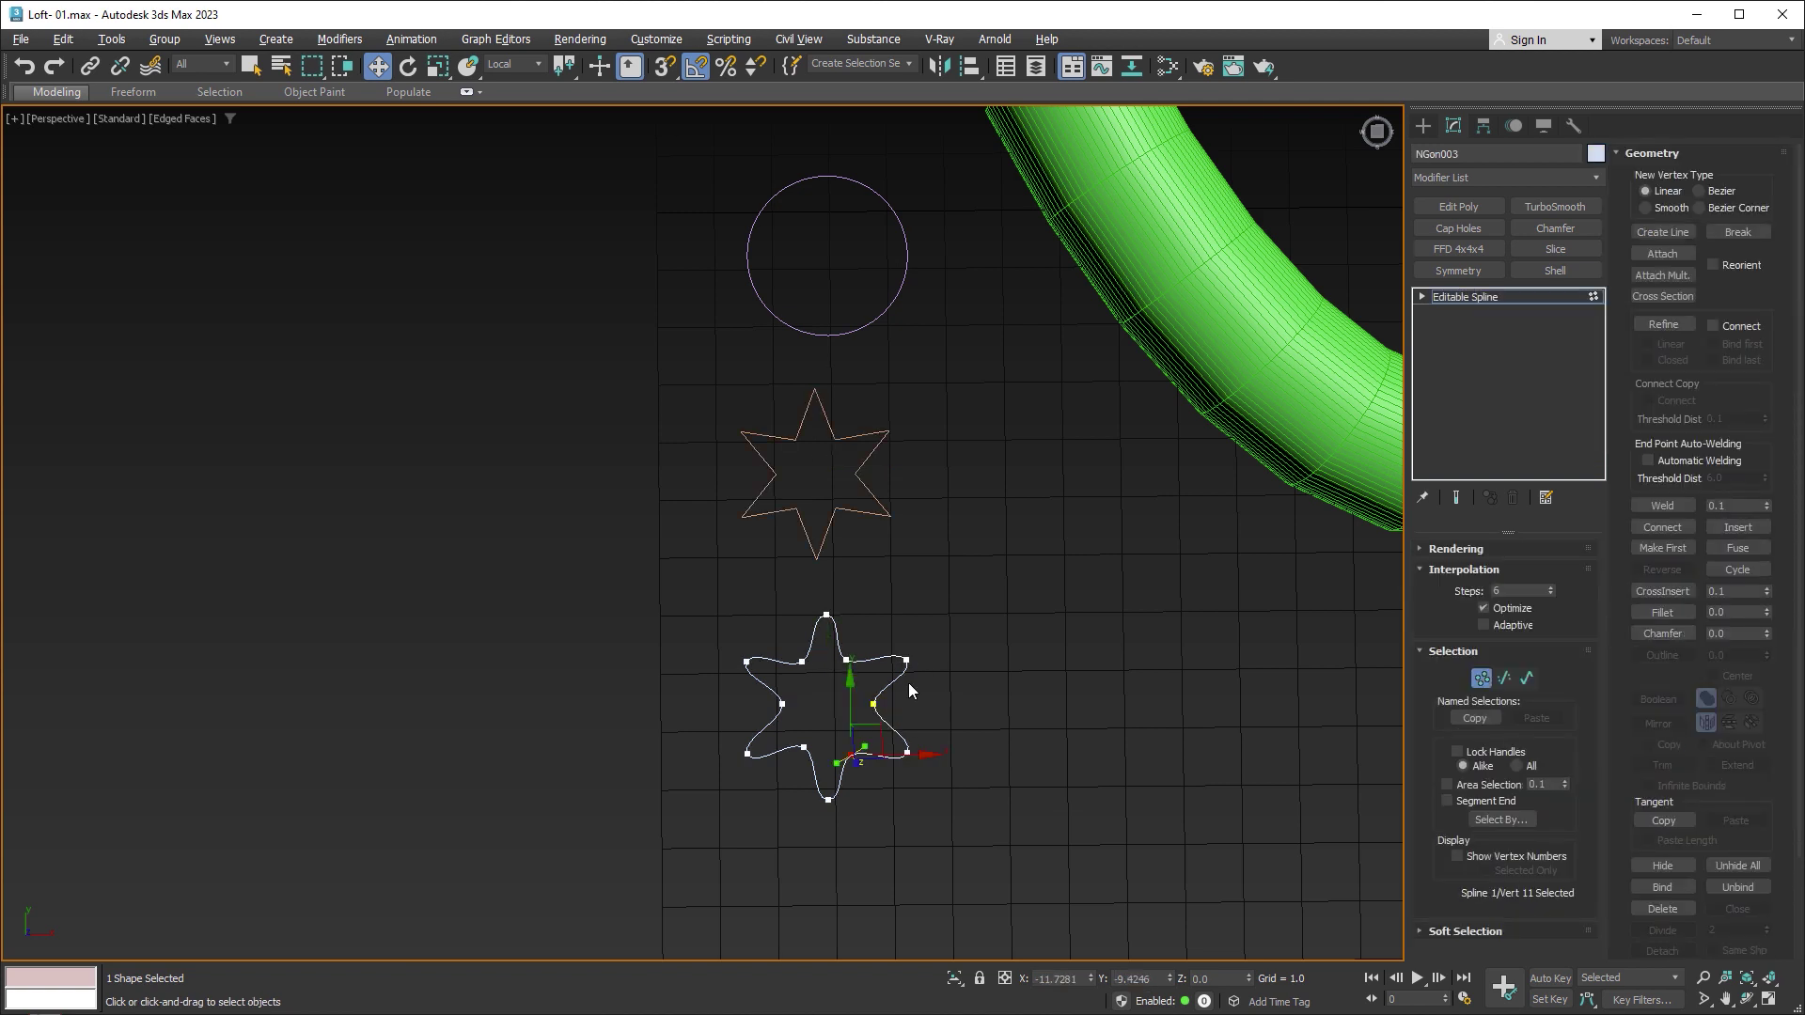
pyautogui.scroll(2, 909, 691)
pyautogui.scroll(2, 1034, 649)
pyautogui.click(881, 590)
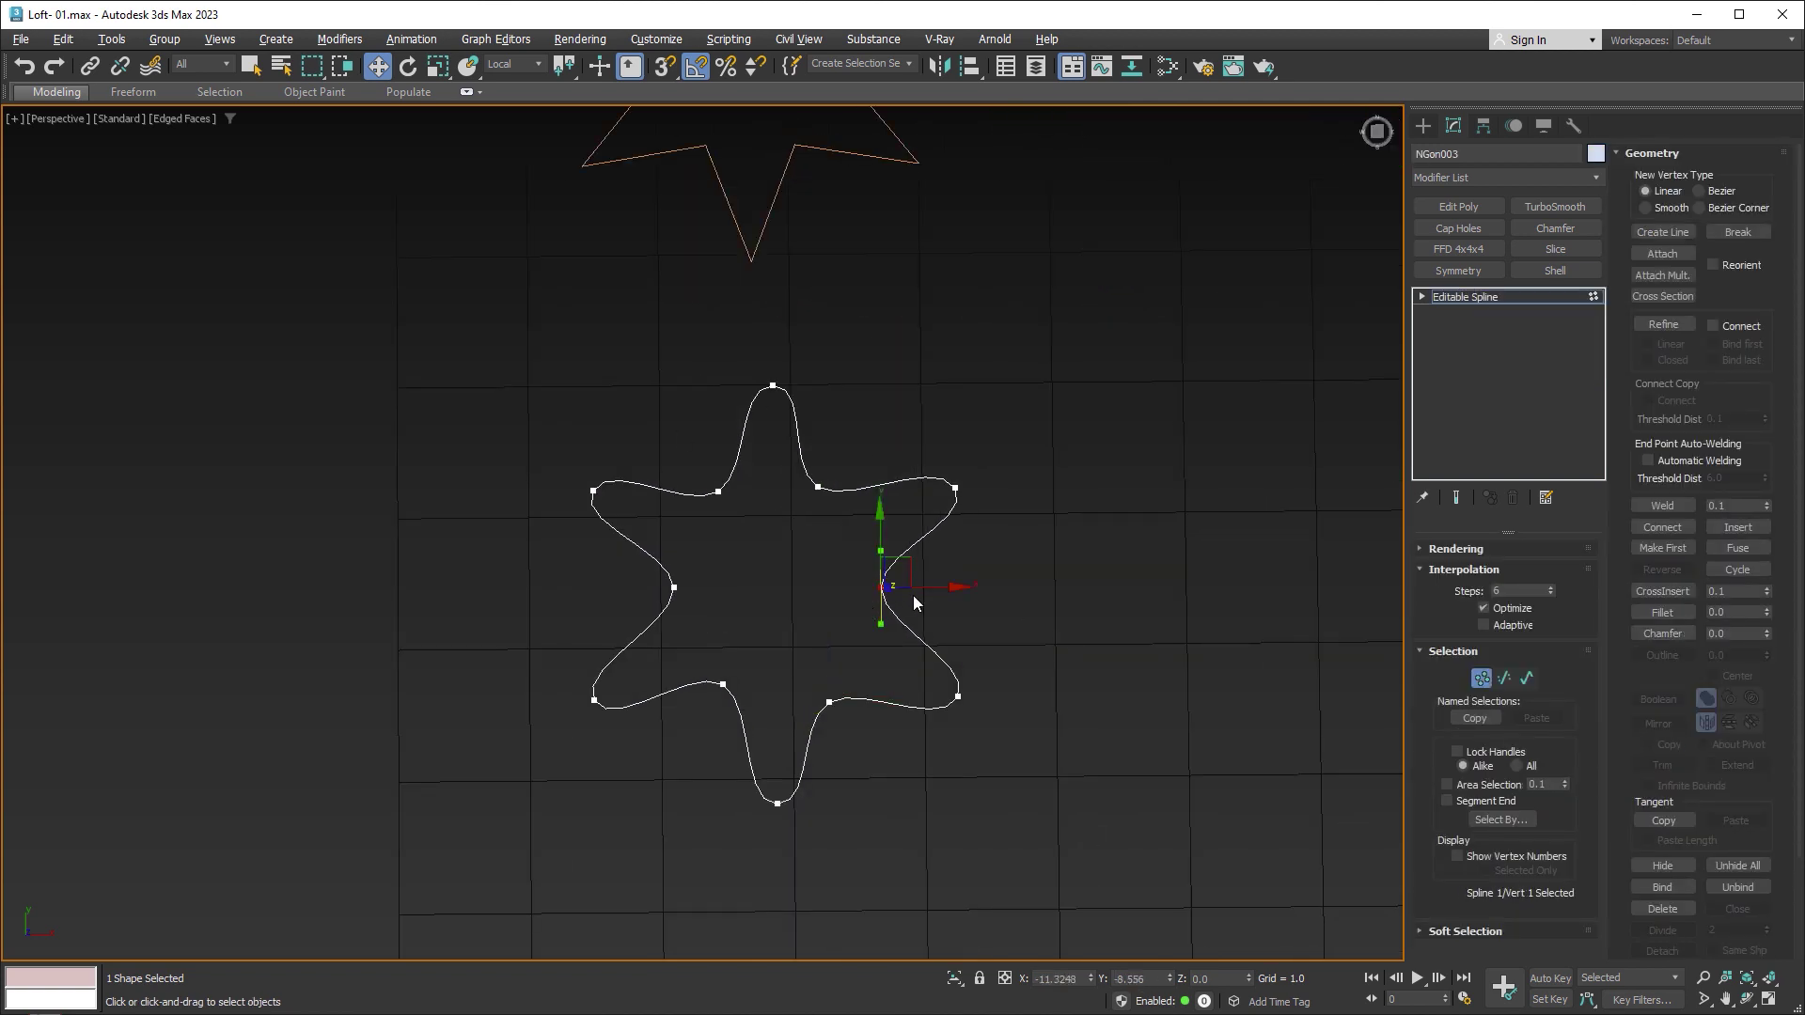
pyautogui.click(1066, 620)
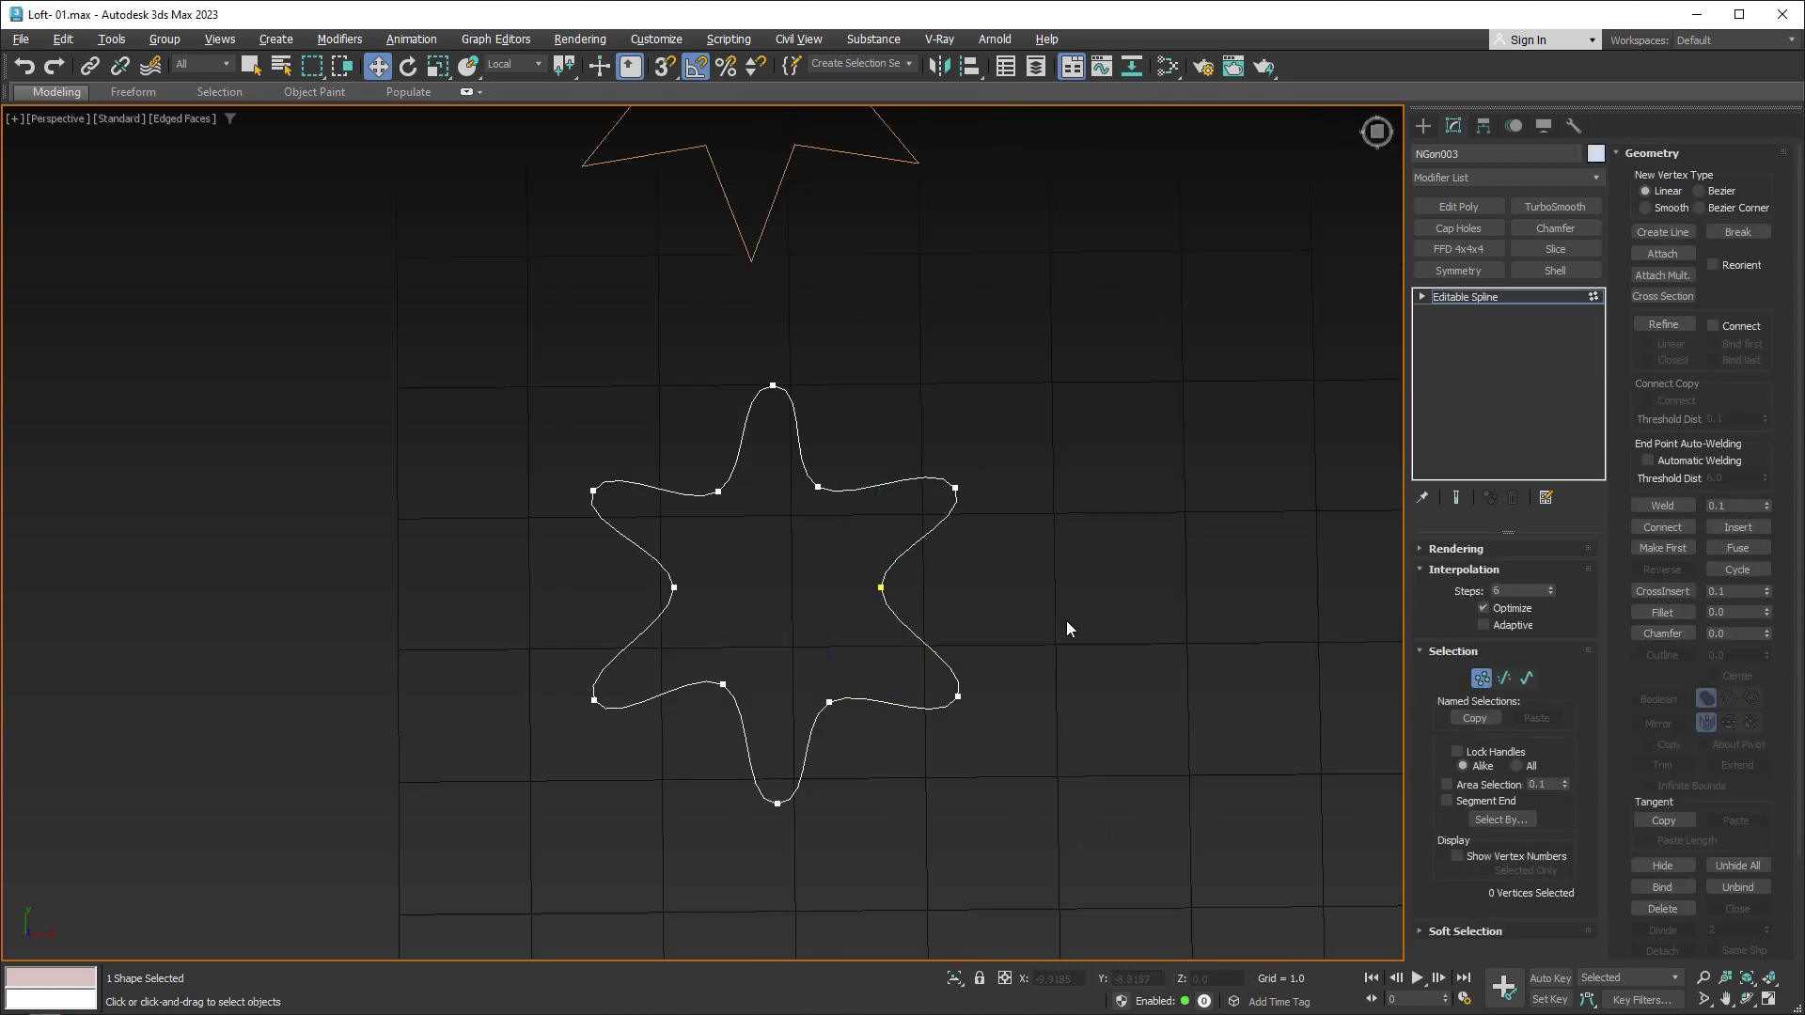
pyautogui.press('1')
pyautogui.scroll(-3, 1100, 566)
# Step: Slide Loft001's star cross-section to path level 100.0 and open its Editable Spline
pyautogui.scroll(-2, 804, 575)
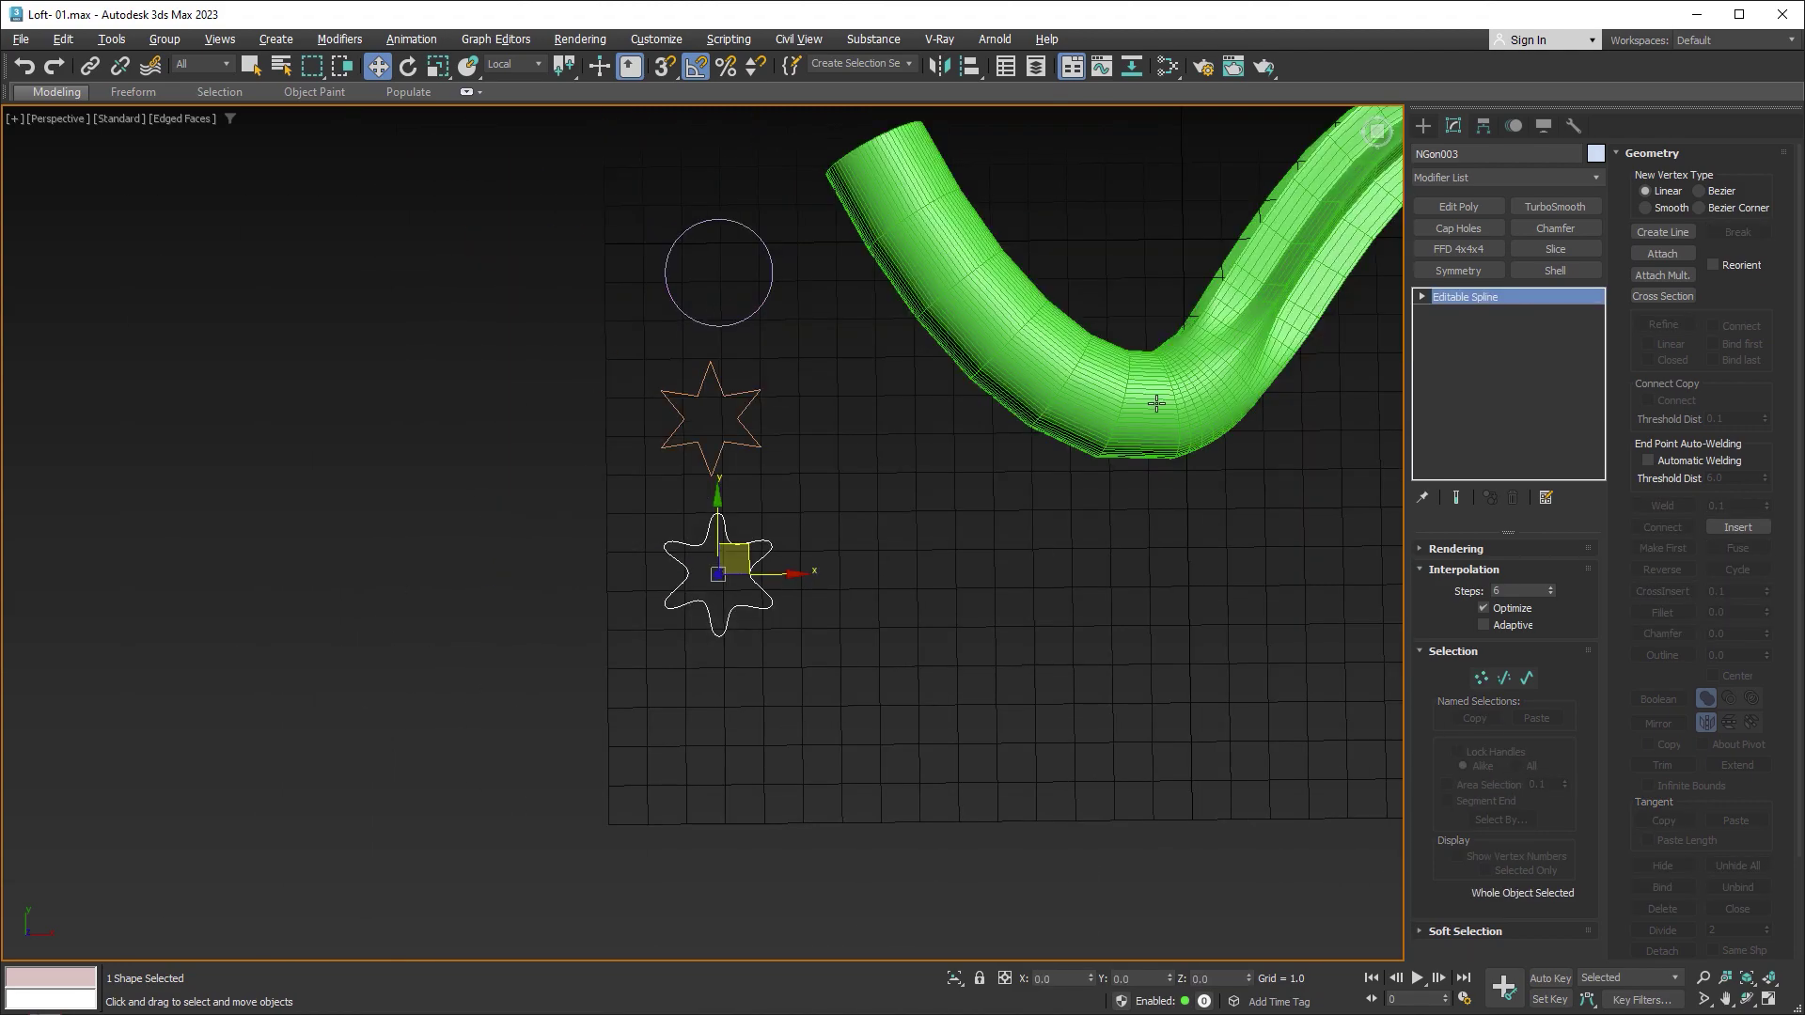
pyautogui.click(1006, 358)
pyautogui.scroll(-2, 940, 507)
pyautogui.scroll(-1, 938, 511)
pyautogui.moveTo(938, 511)
pyautogui.keyDown('alt'); pyautogui.mouseDown(button='middle')
pyautogui.moveTo(916, 403)
pyautogui.moveTo(996, 461)
pyautogui.mouseUp(button='middle'); pyautogui.keyUp('alt')
pyautogui.scroll(3, 1006, 465)
pyautogui.scroll(2, 1010, 468)
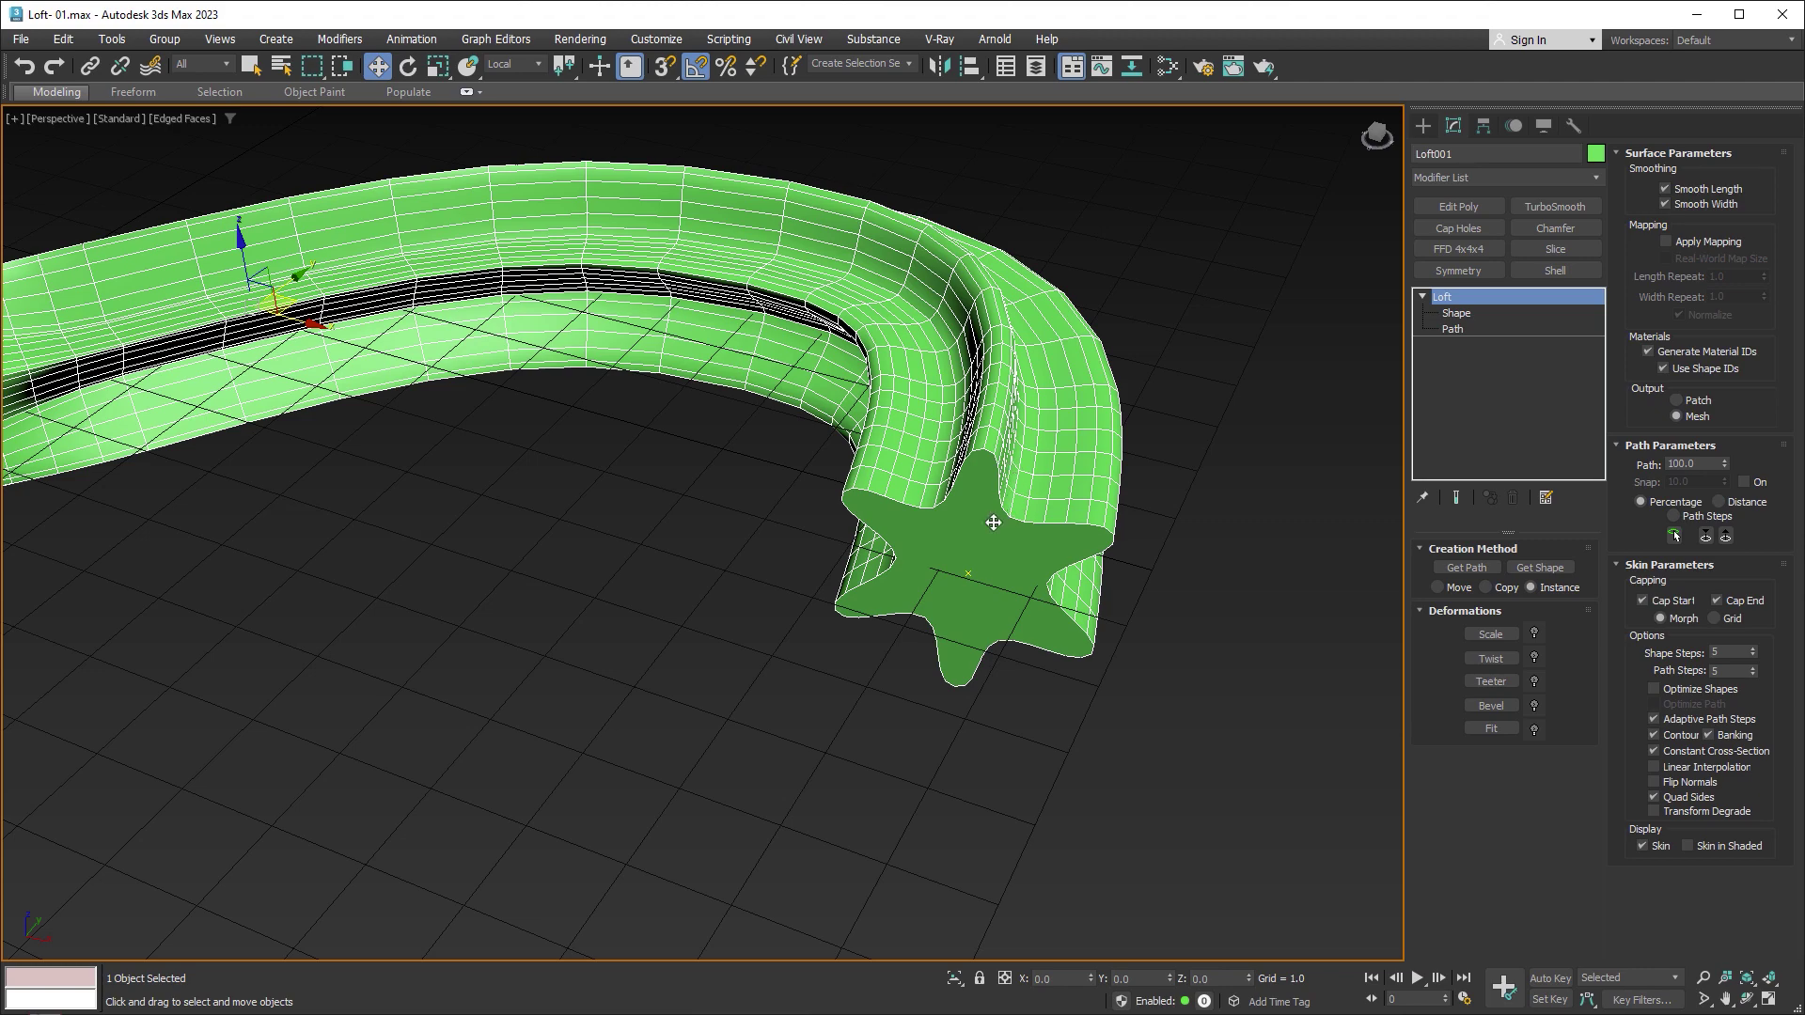
pyautogui.click(1541, 314)
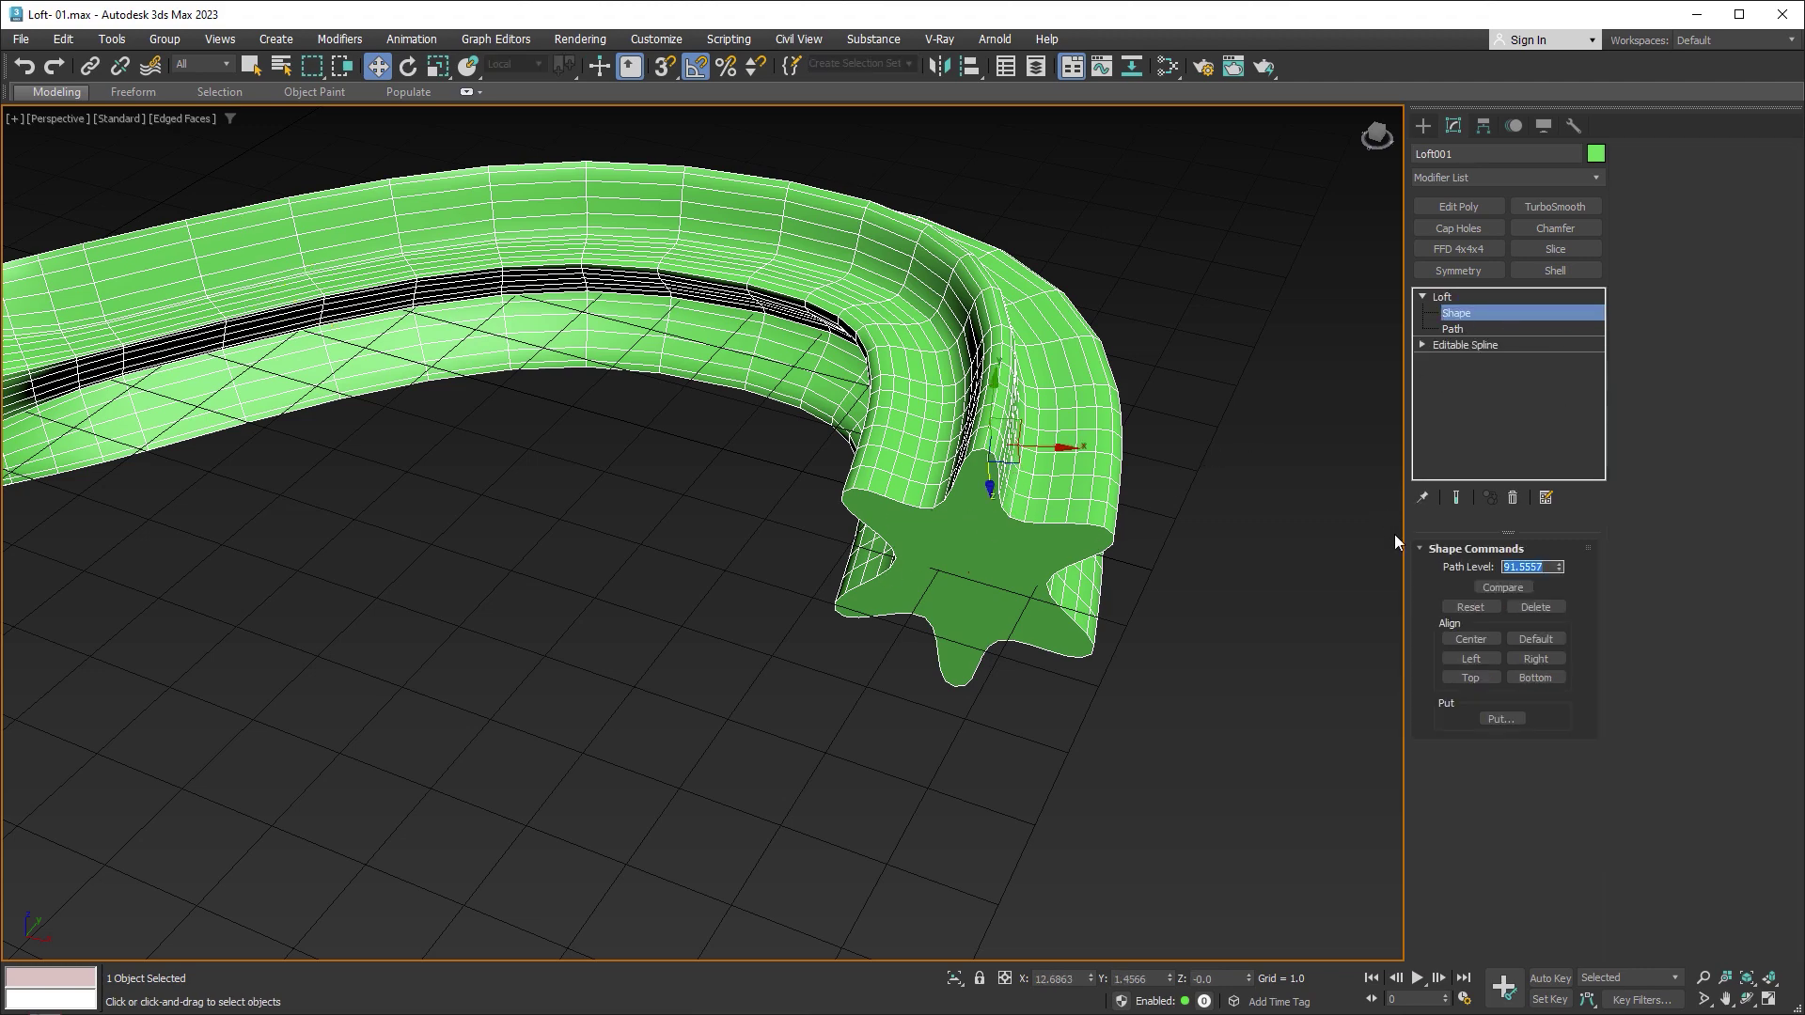
pyautogui.moveTo(1136, 534)
pyautogui.keyDown('alt'); pyautogui.mouseDown(button='middle')
pyautogui.moveTo(1118, 493)
pyautogui.moveTo(1129, 547)
pyautogui.mouseUp(button='middle'); pyautogui.keyUp('alt')
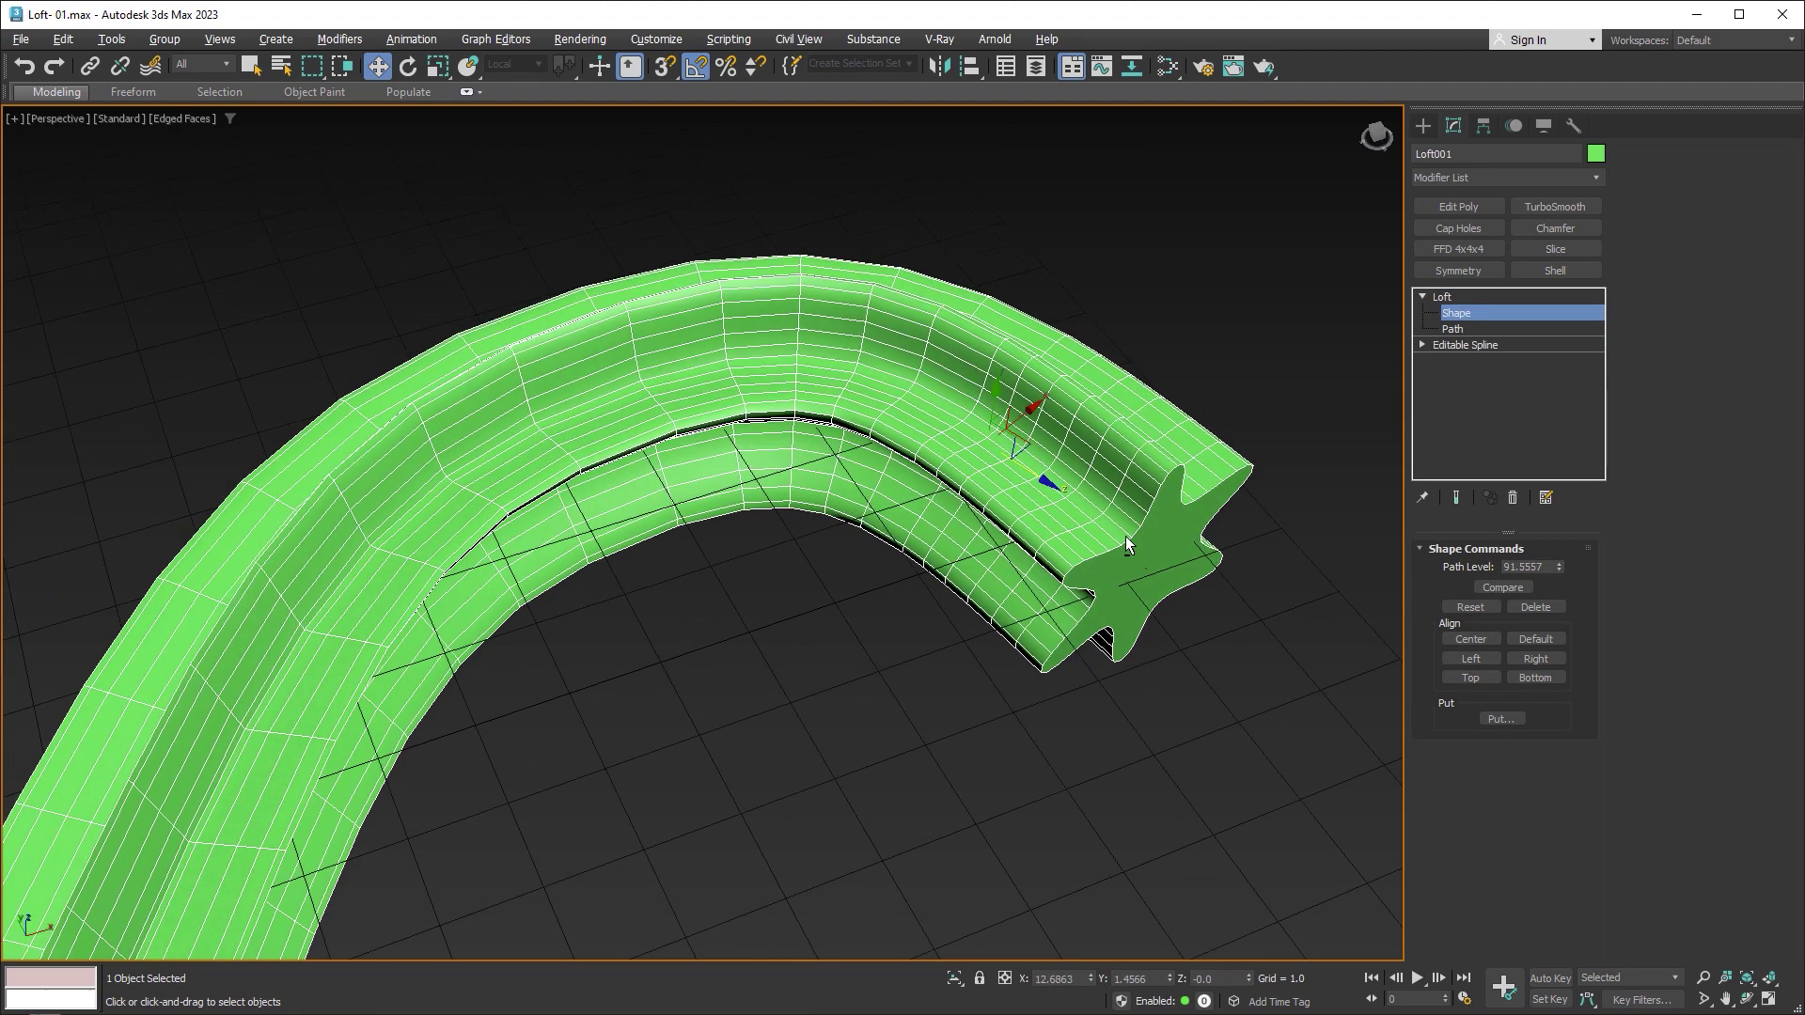
pyautogui.moveTo(1037, 475); pyautogui.dragTo(1221, 612)
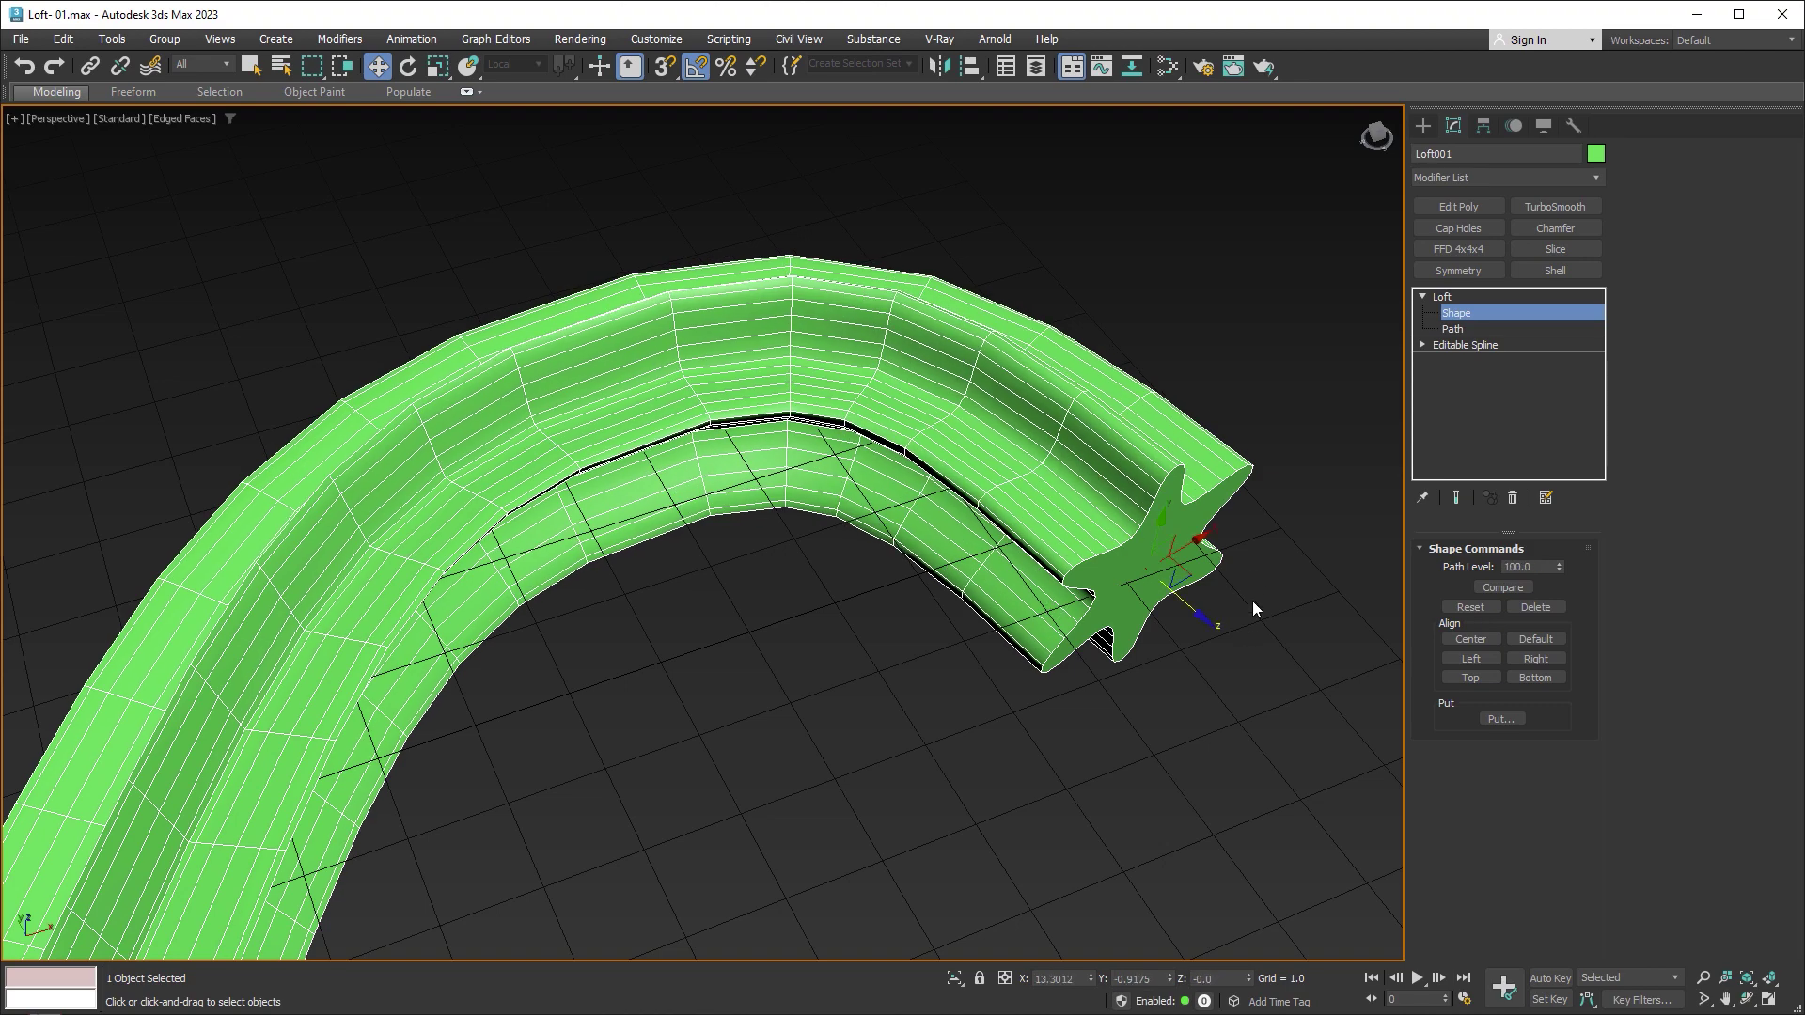
pyautogui.moveTo(1252, 601)
pyautogui.keyDown('alt'); pyautogui.mouseDown(button='middle')
pyautogui.moveTo(1226, 530)
pyautogui.moveTo(1102, 561)
pyautogui.mouseUp(button='middle'); pyautogui.keyUp('alt')
pyautogui.click(1470, 347)
pyautogui.scroll(3, 1101, 470)
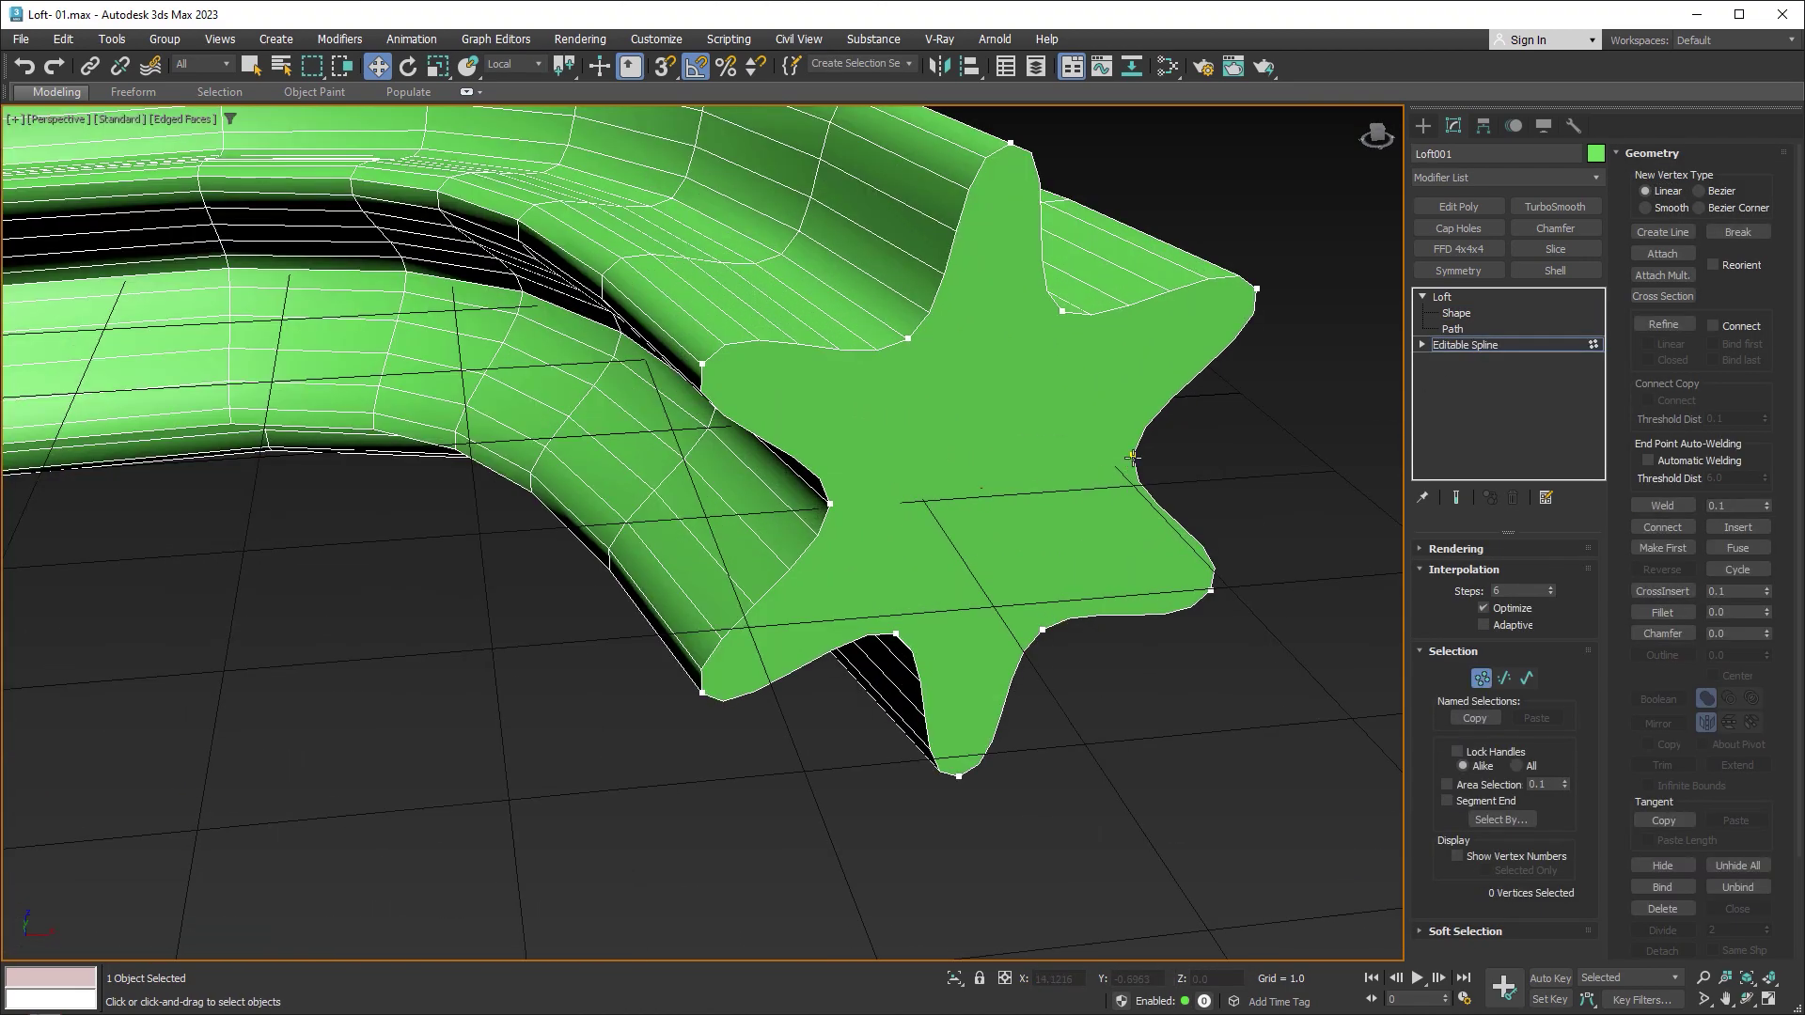
# Step: Set a star vertex as the spline's first vertex and check the loft's twist
pyautogui.click(830, 503)
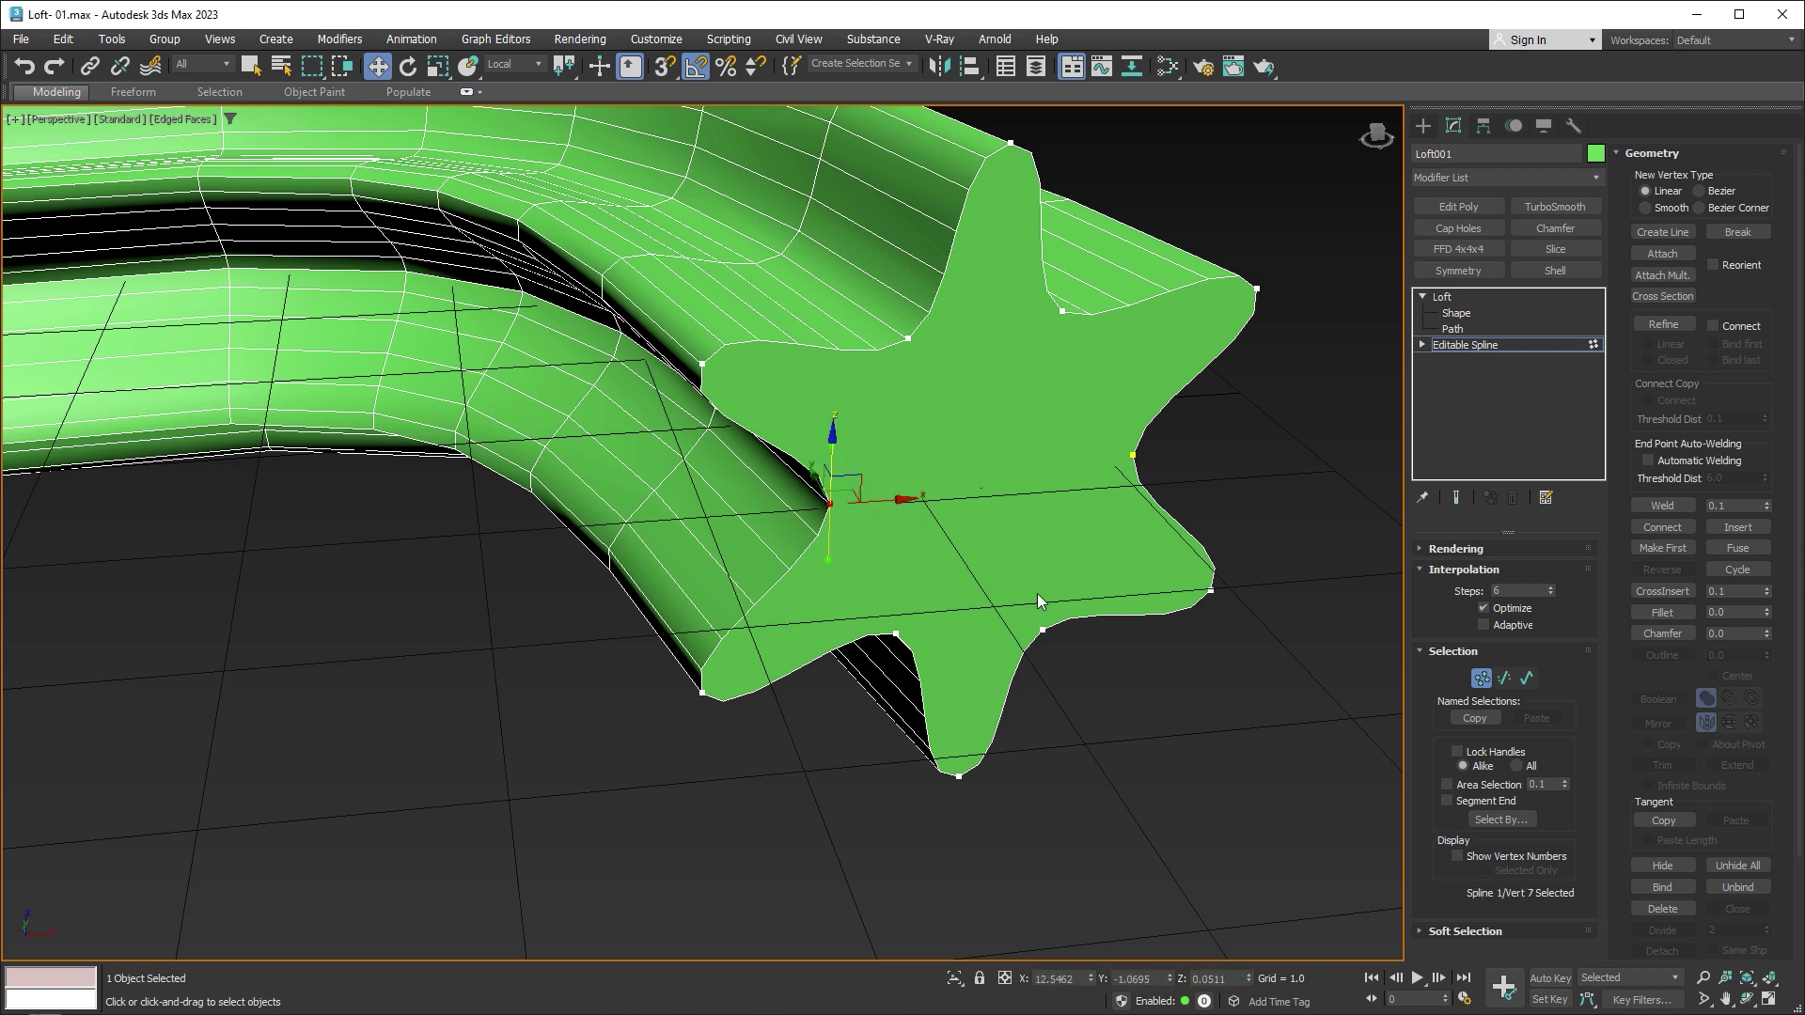
pyautogui.scroll(-3, 1630, 837)
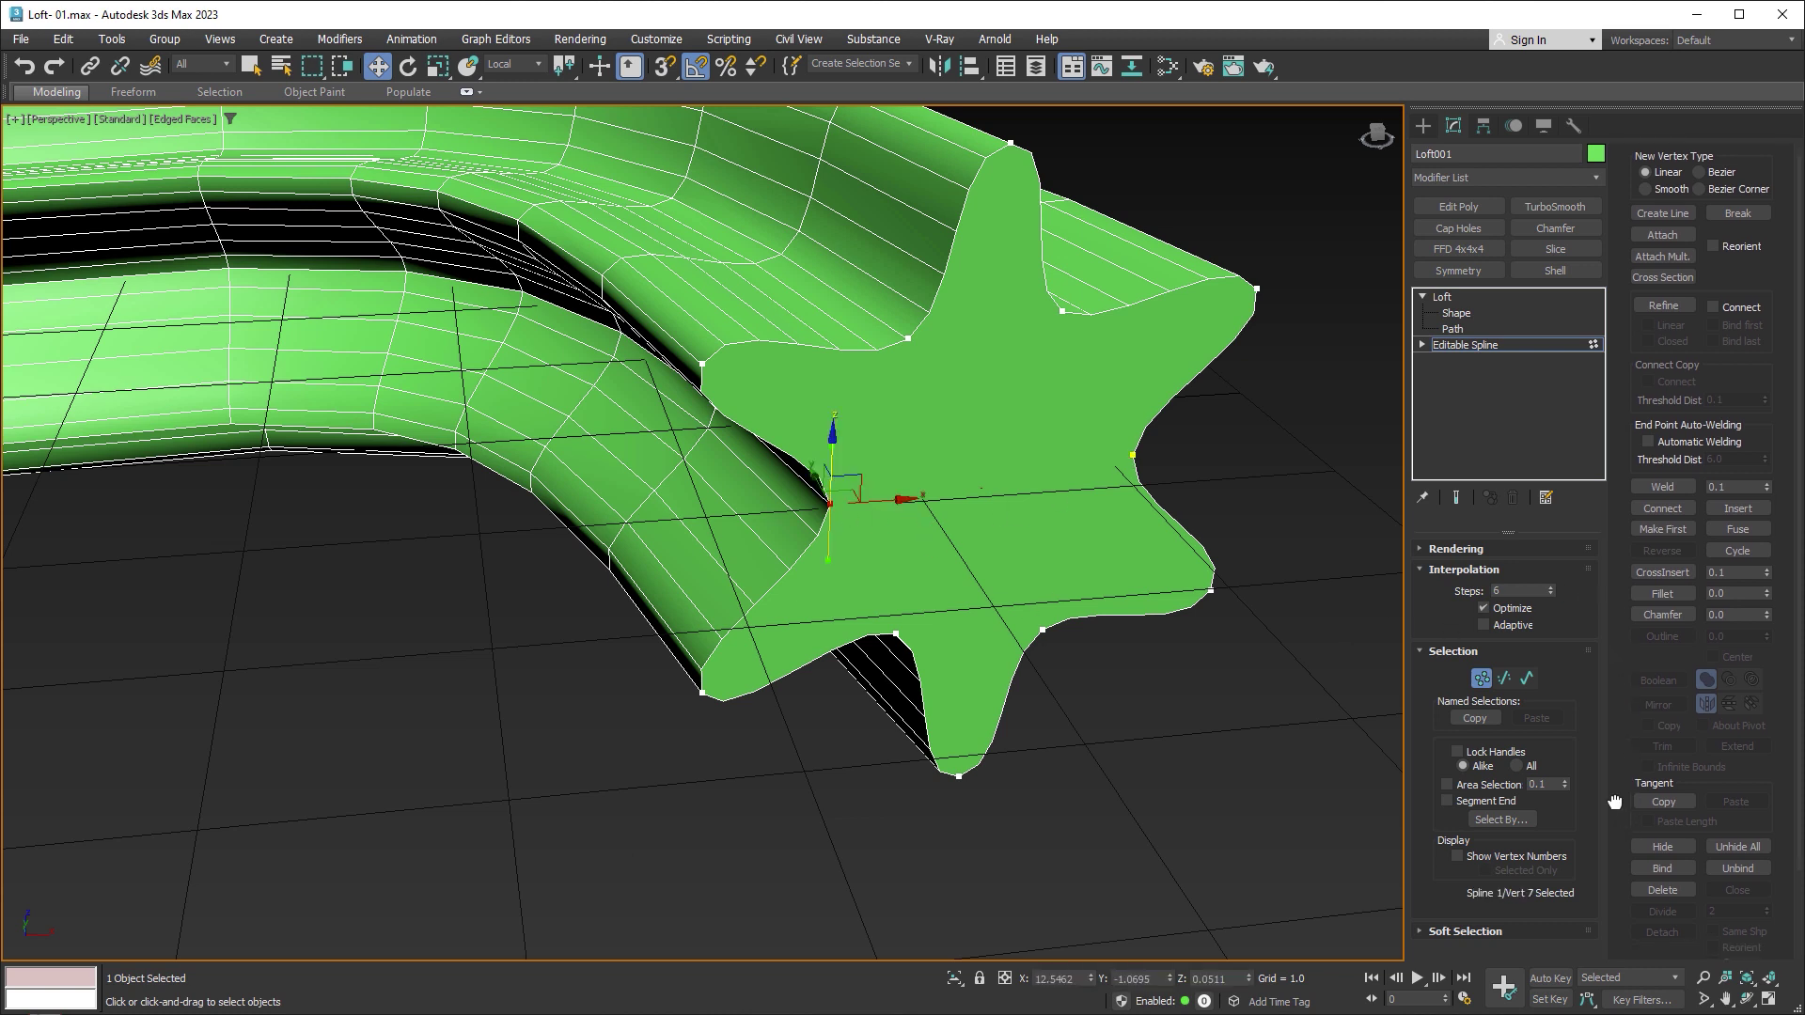
pyautogui.scroll(3, 1605, 470)
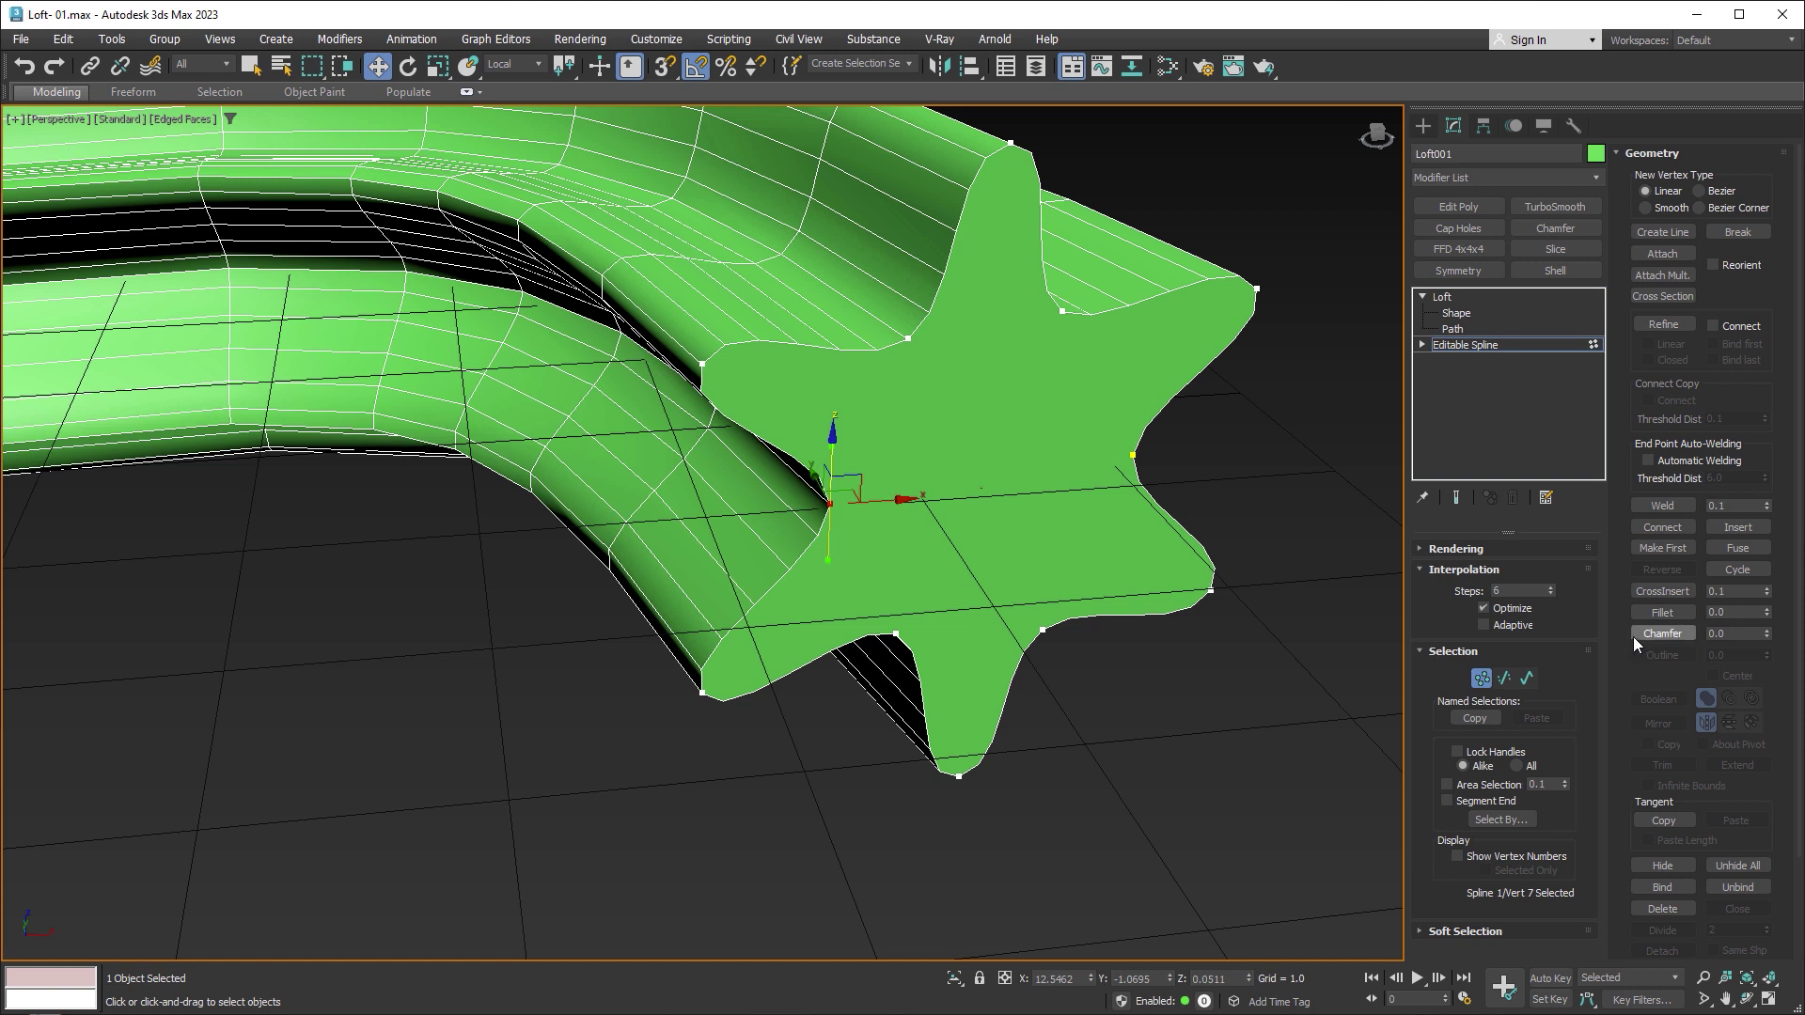
pyautogui.click(1683, 547)
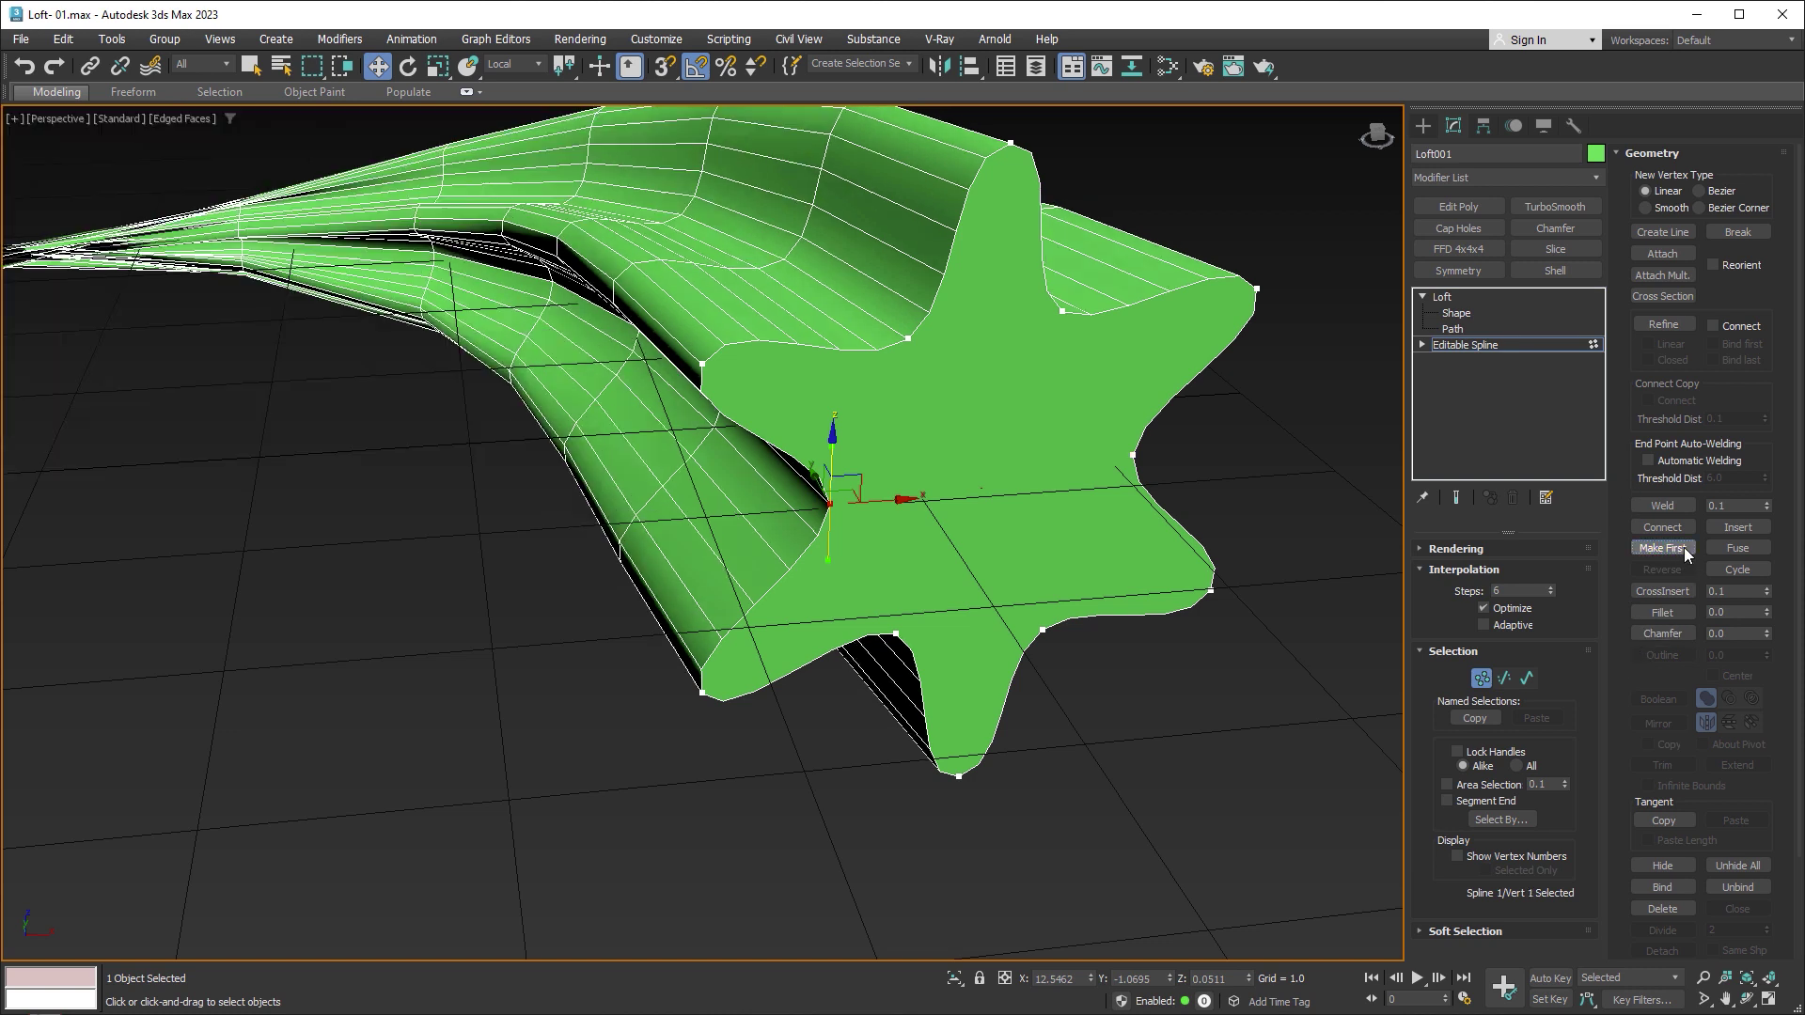
pyautogui.scroll(-4, 971, 386)
pyautogui.scroll(-2, 971, 386)
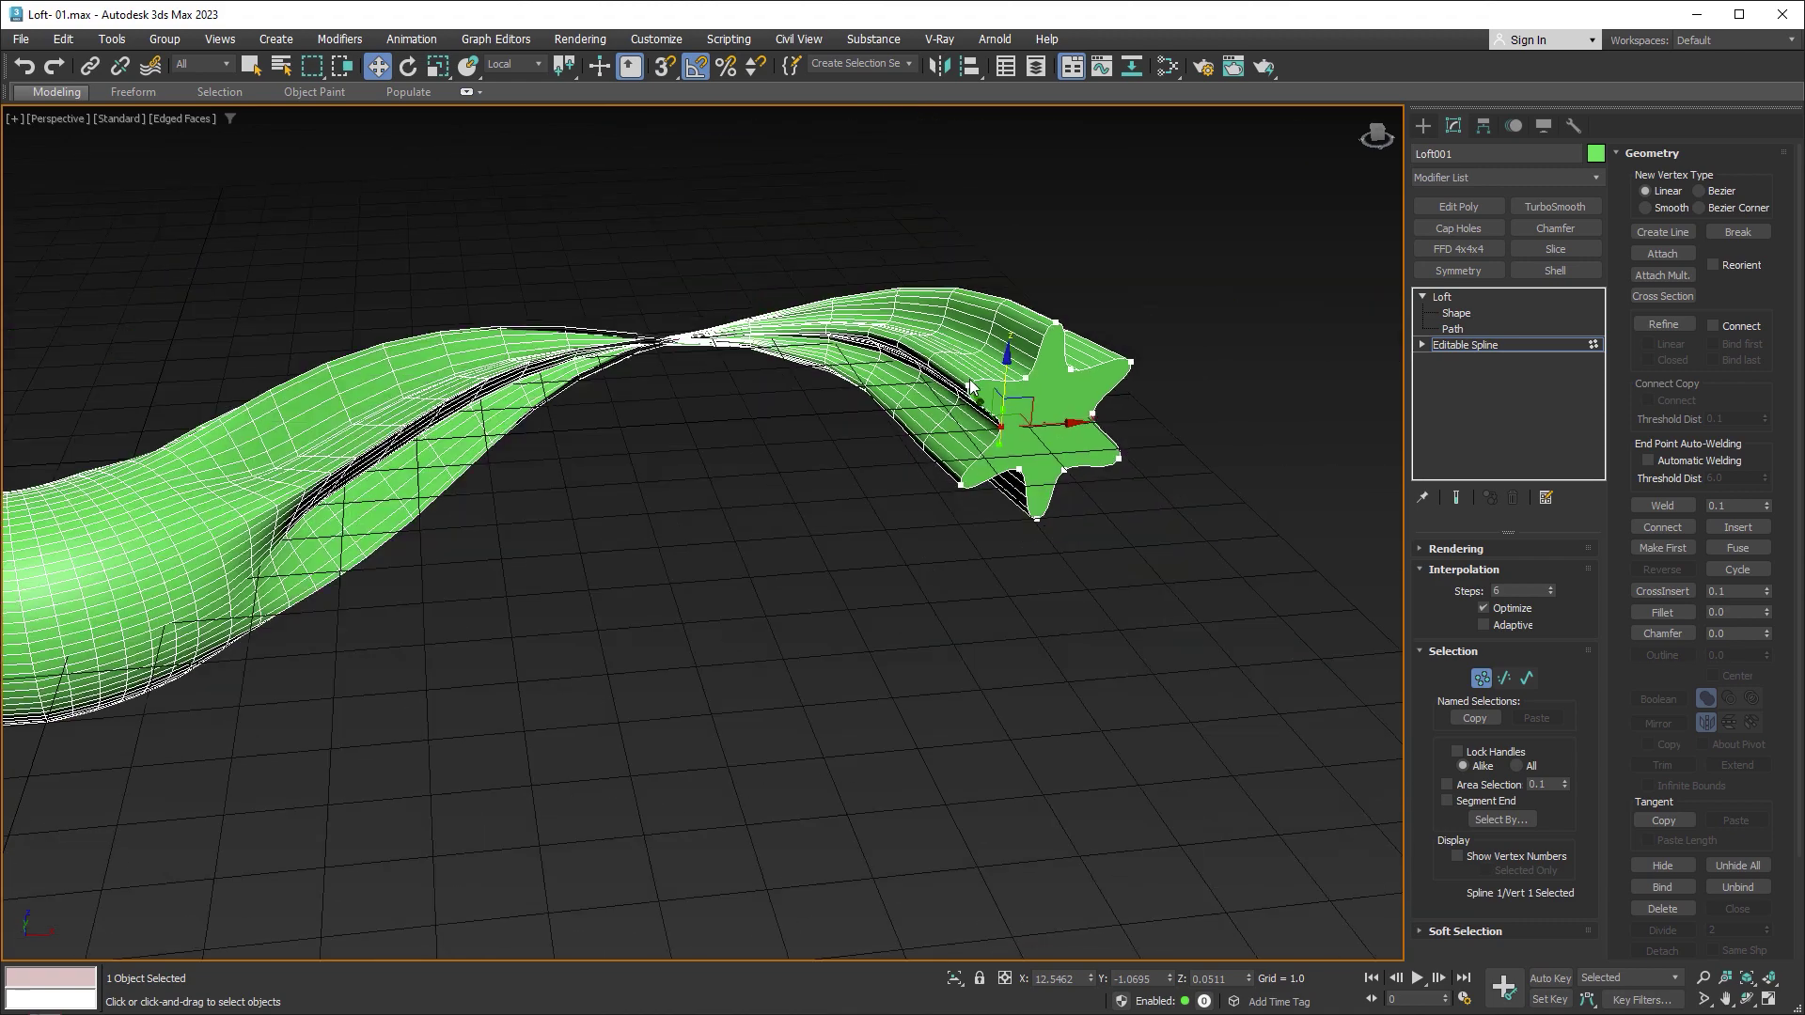
pyautogui.moveTo(971, 385)
pyautogui.keyDown('alt'); pyautogui.mouseDown(button='middle')
pyautogui.moveTo(914, 399)
pyautogui.moveTo(769, 188)
pyautogui.mouseUp(button='middle'); pyautogui.keyUp('alt')
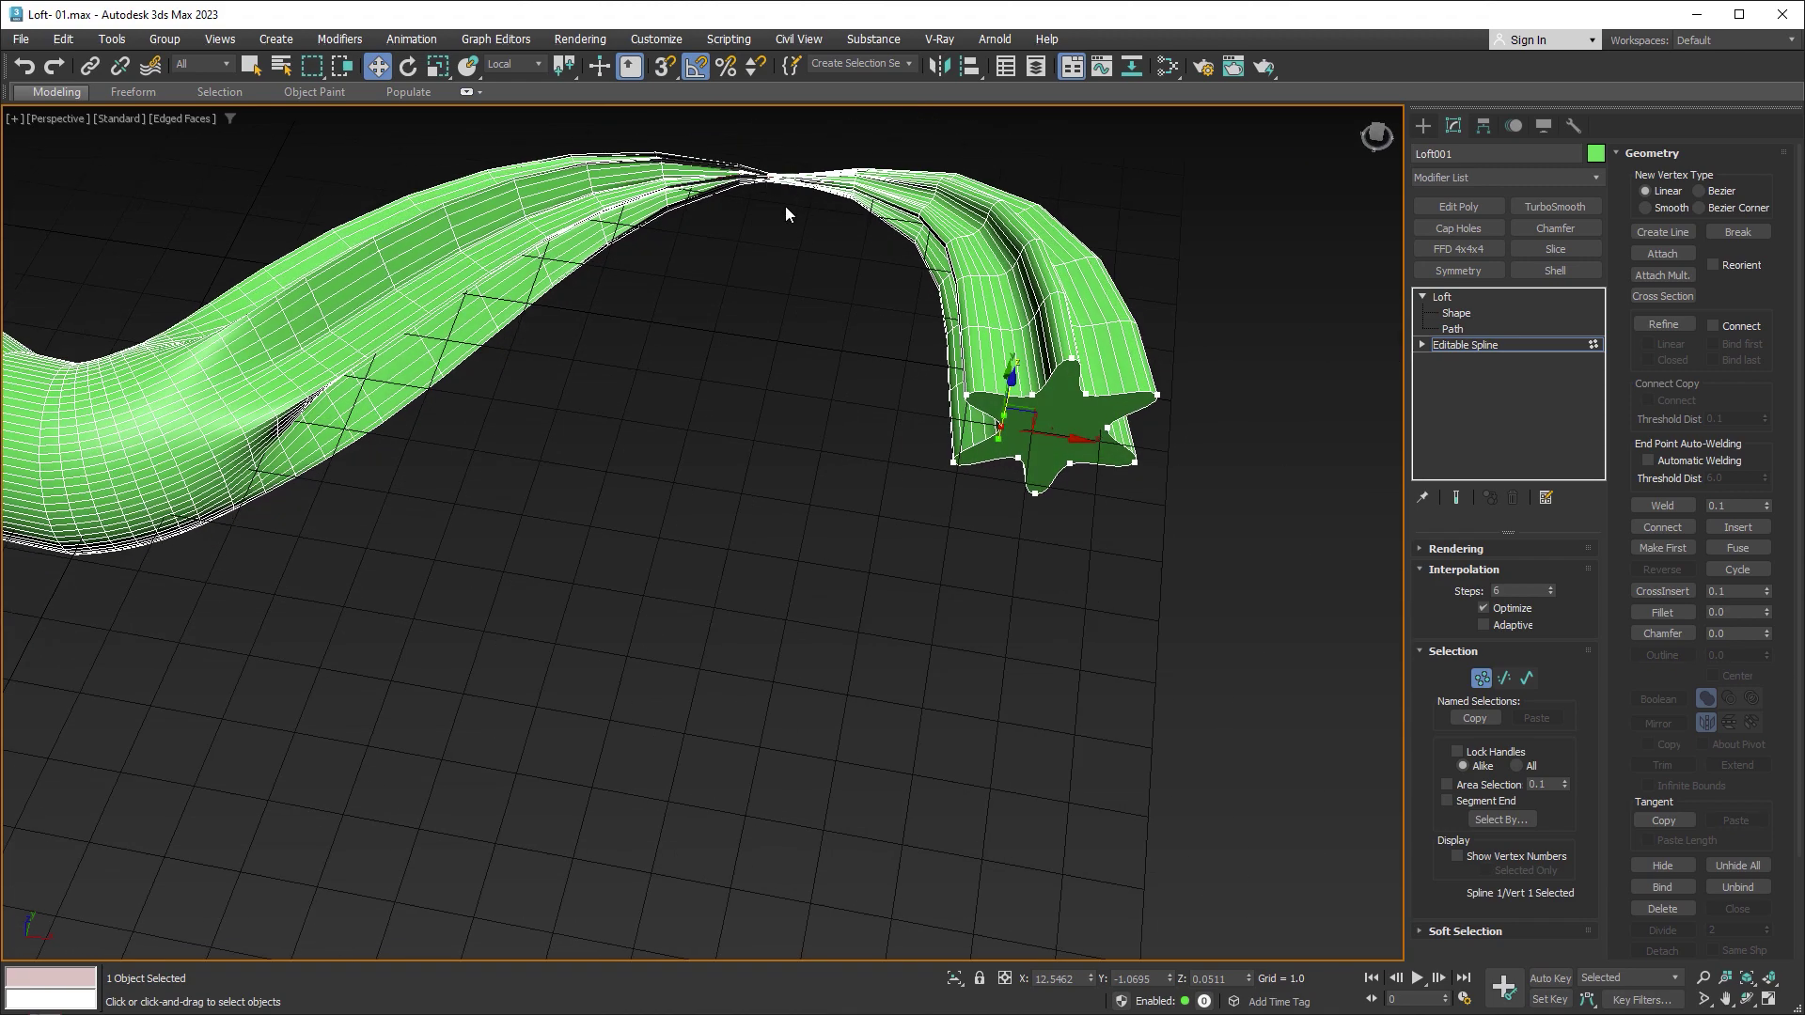
pyautogui.scroll(-5, 753, 380)
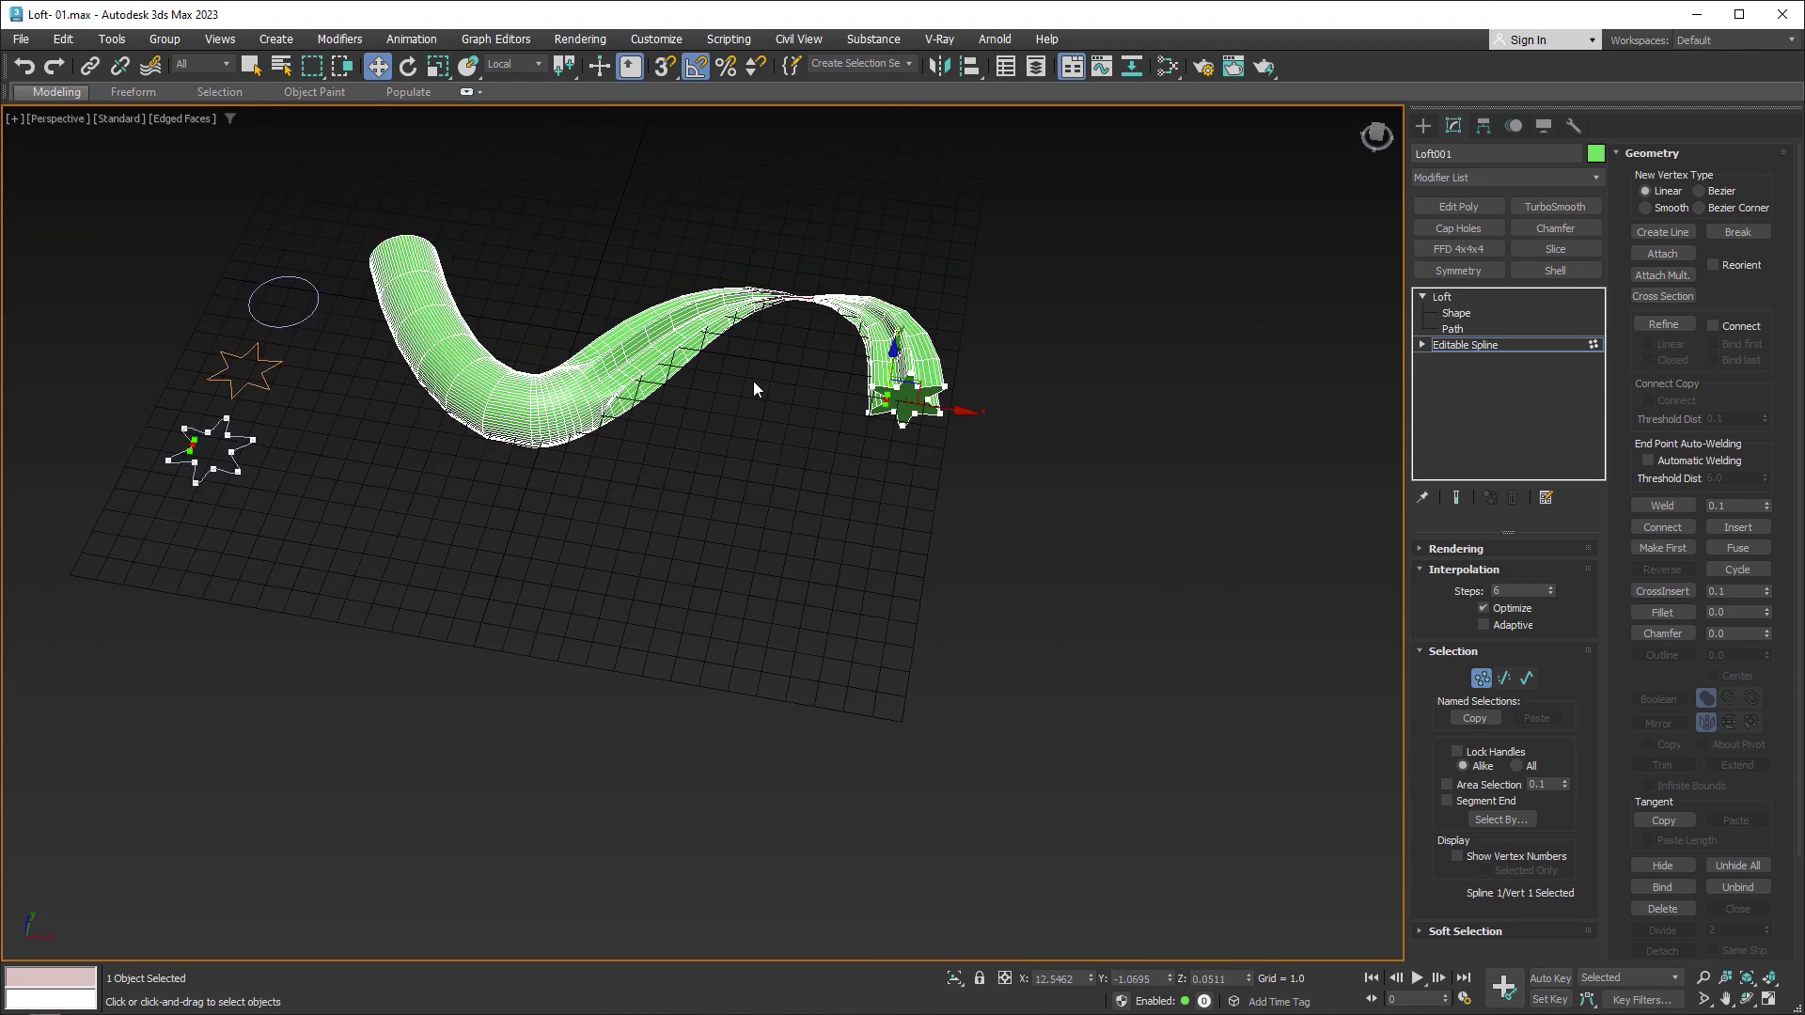
pyautogui.scroll(2, 314, 409)
pyautogui.scroll(2, 324, 425)
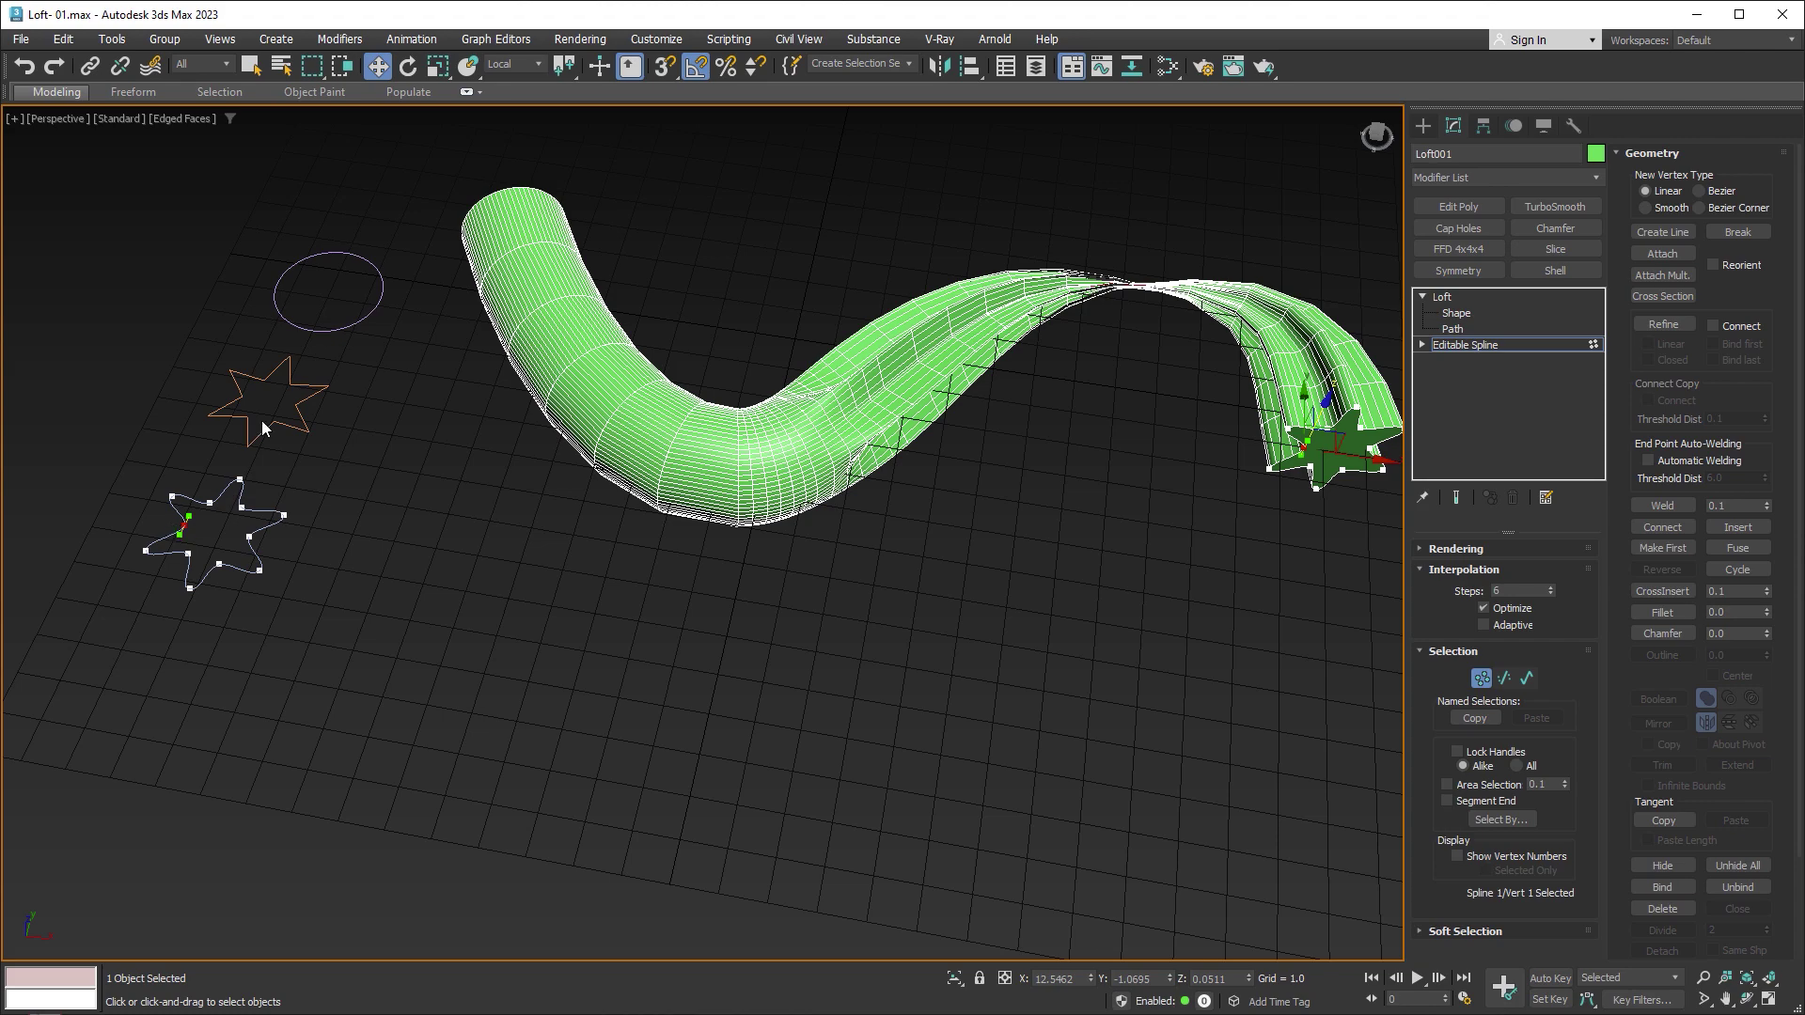
pyautogui.moveTo(1178, 395)
pyautogui.mouseDown(button='middle')
pyautogui.moveTo(976, 436)
pyautogui.moveTo(971, 479)
pyautogui.moveTo(993, 378)
pyautogui.mouseUp(button='middle')
pyautogui.scroll(1, 1007, 406)
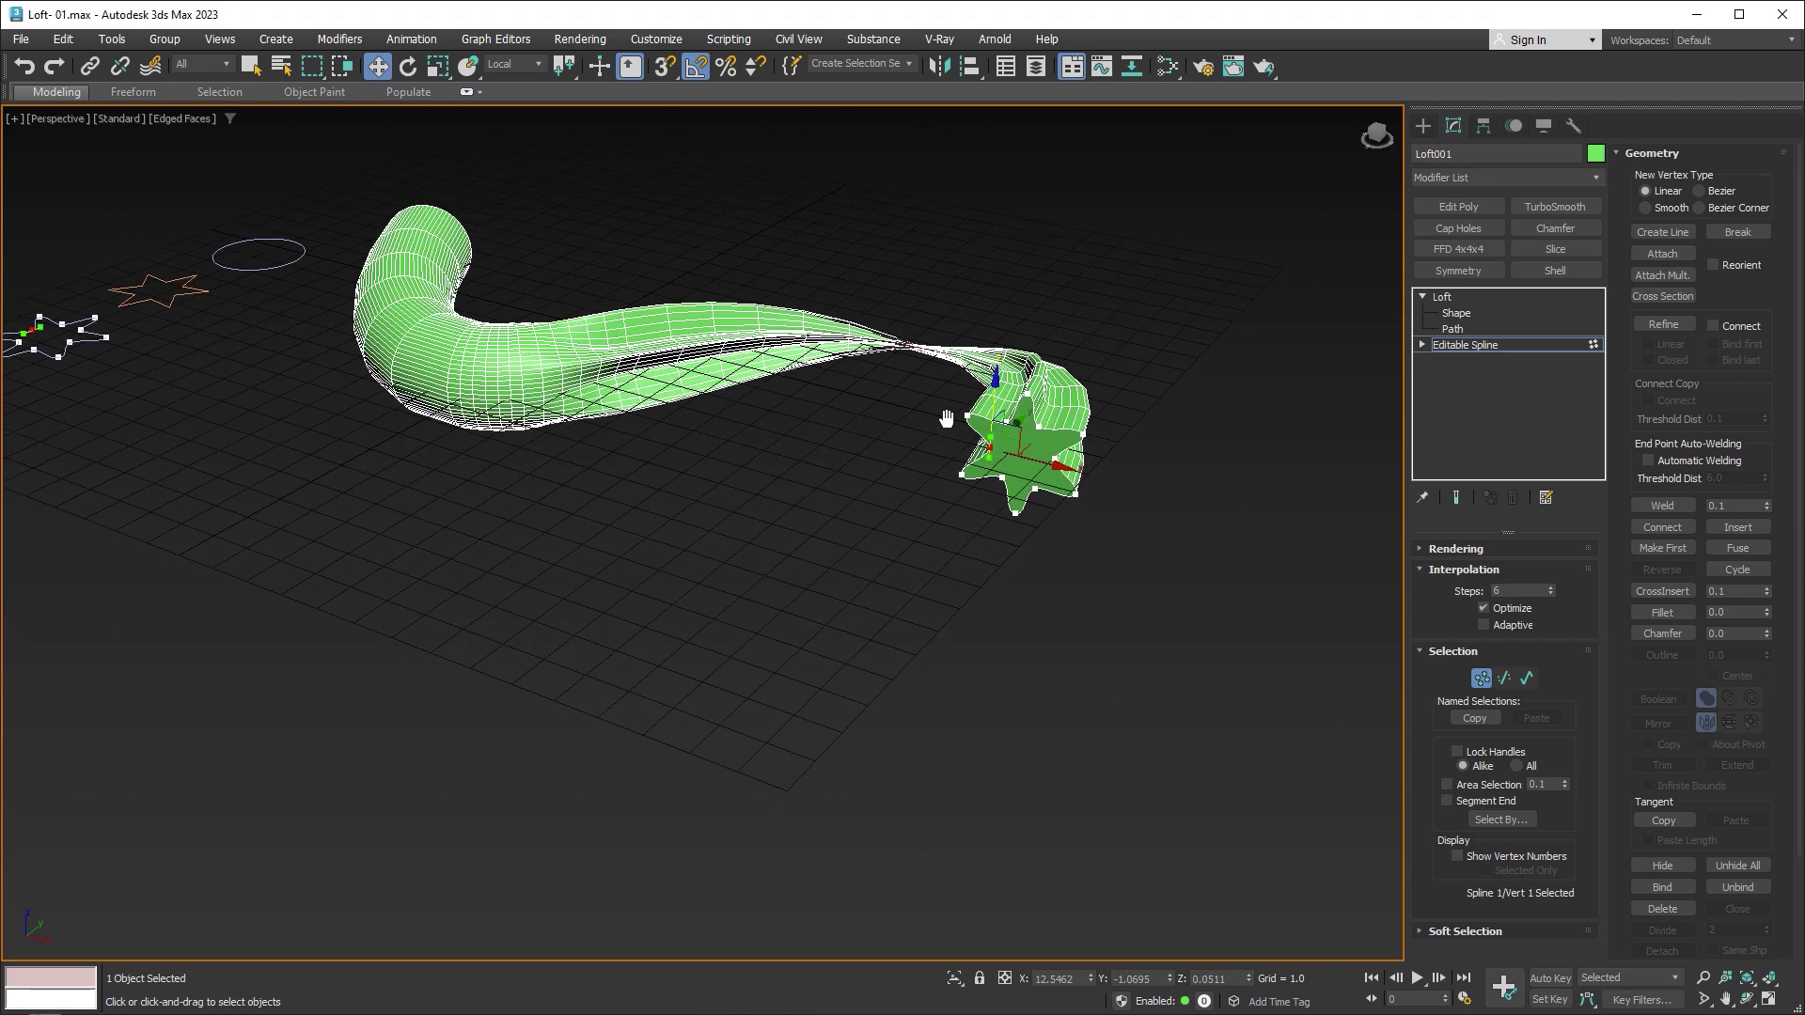
pyautogui.scroll(2, 1015, 404)
pyautogui.scroll(2, 1025, 400)
# Step: Make the top vertex, then another vertex, first until the loft untwists
pyautogui.click(1006, 352)
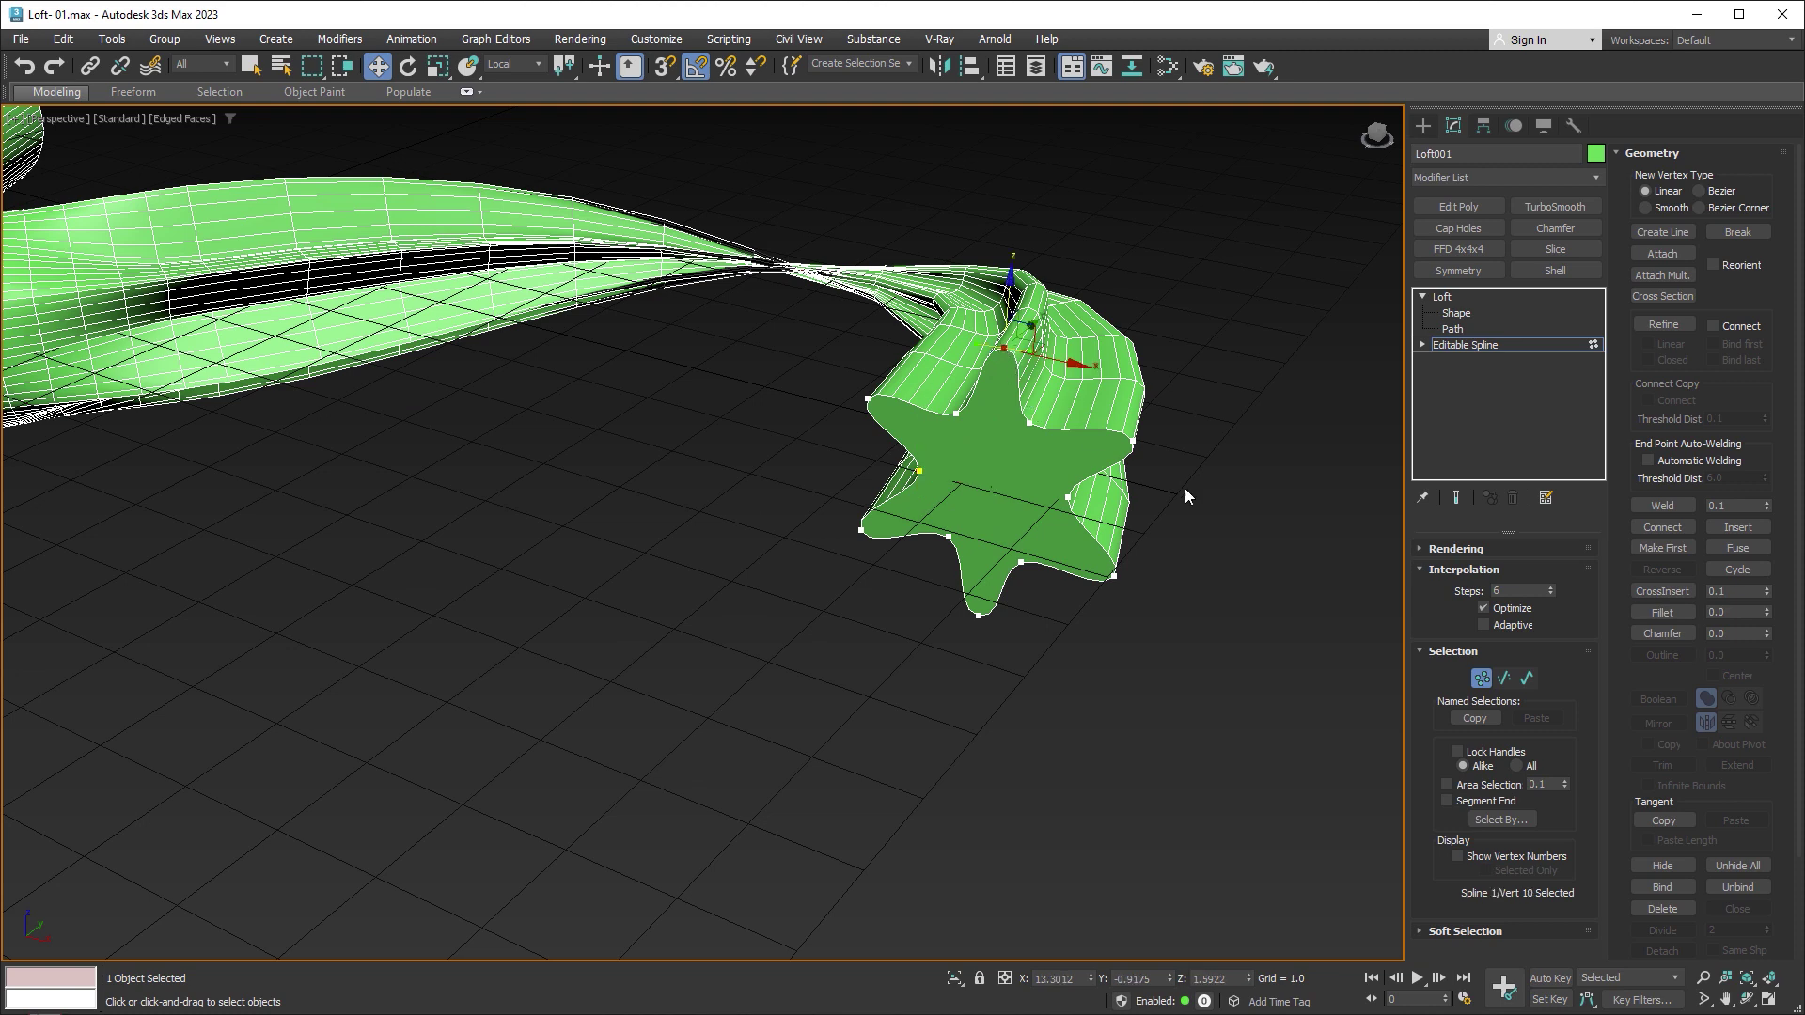
pyautogui.click(1662, 548)
pyautogui.moveTo(1057, 286)
pyautogui.mouseDown(button='middle')
pyautogui.moveTo(1062, 437)
pyautogui.moveTo(1004, 419)
pyautogui.moveTo(1062, 527)
pyautogui.mouseUp(button='middle')
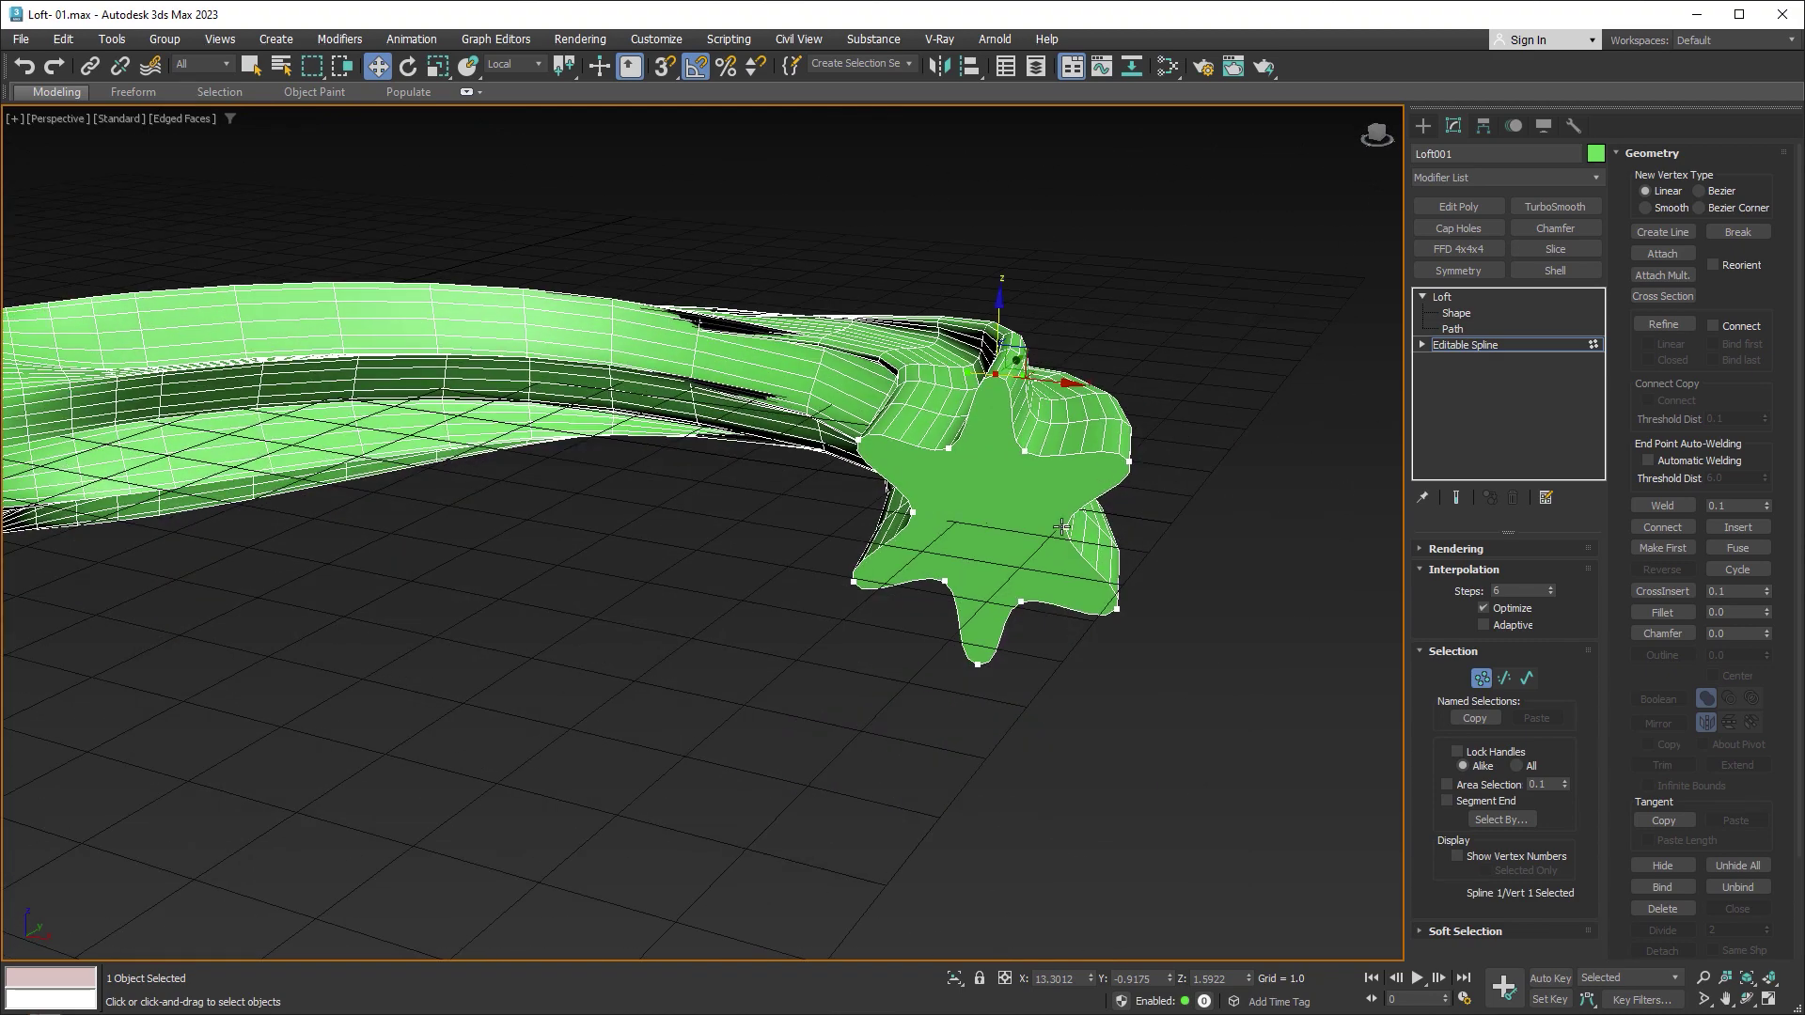
pyautogui.click(1062, 527)
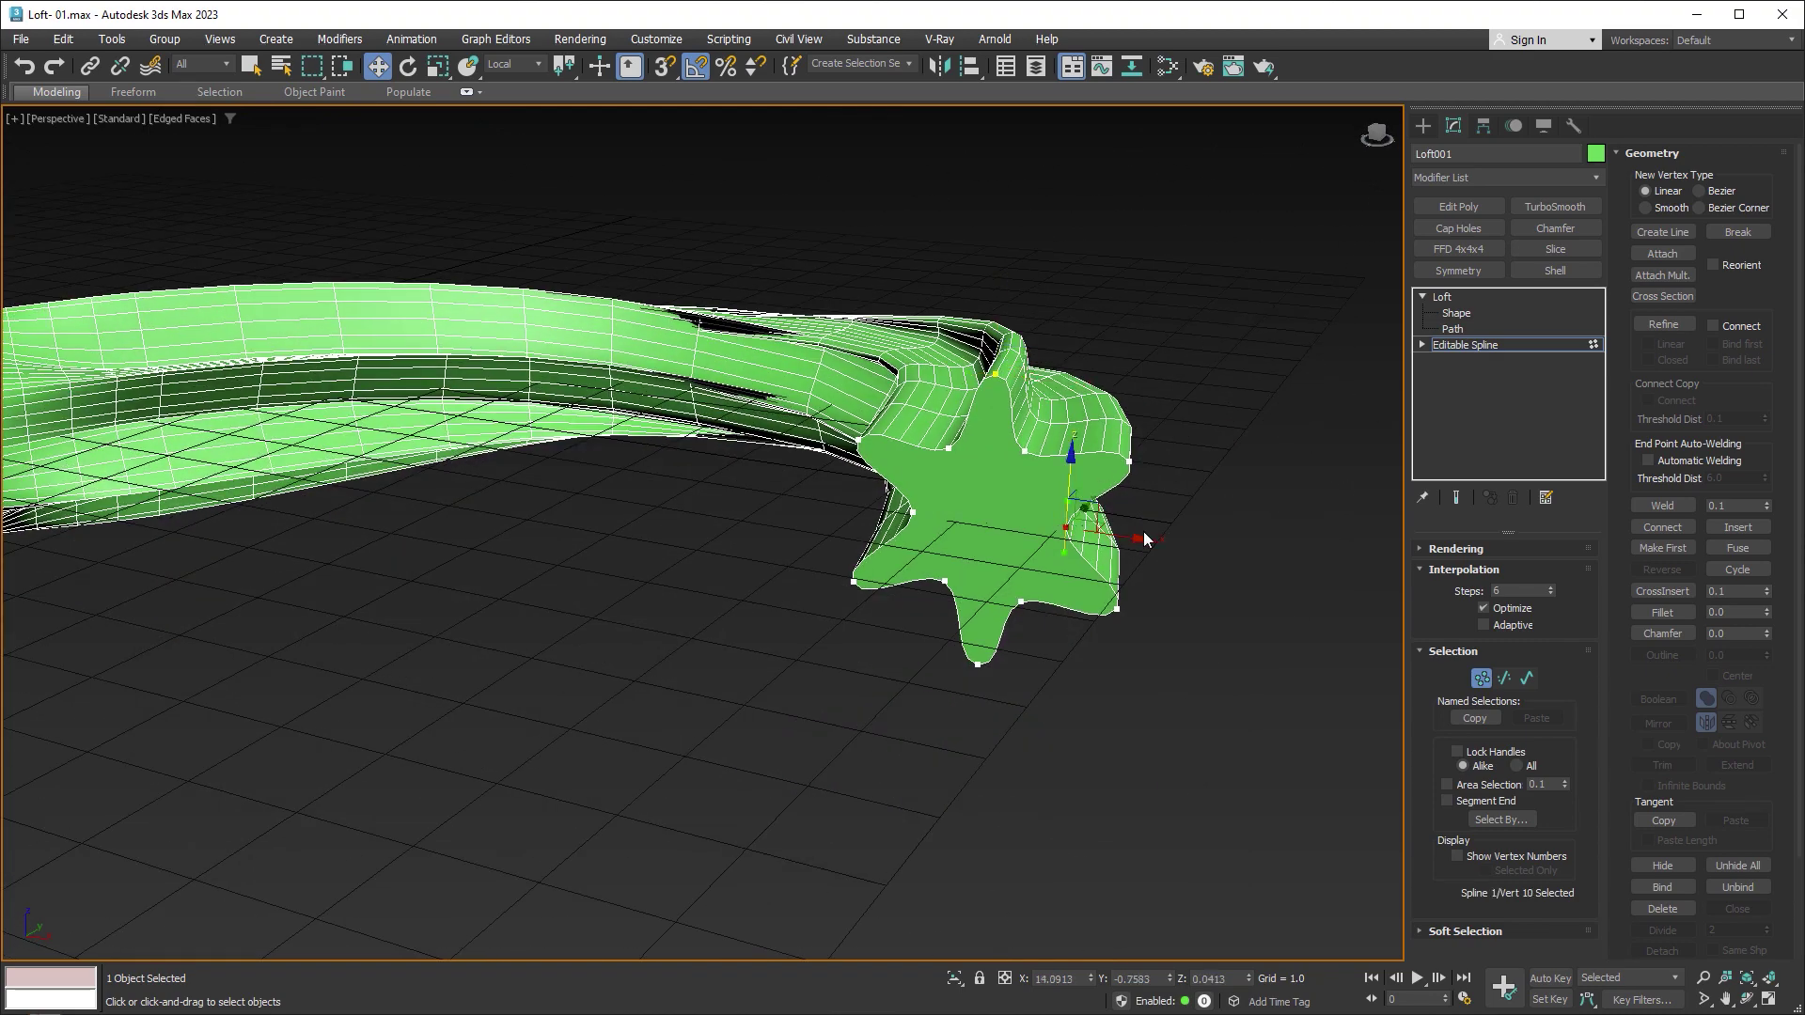
pyautogui.click(1662, 548)
pyautogui.keyDown('alt'); pyautogui.moveTo(1082, 399); pyautogui.dragTo(1084, 437, button='middle'); pyautogui.keyUp('alt')
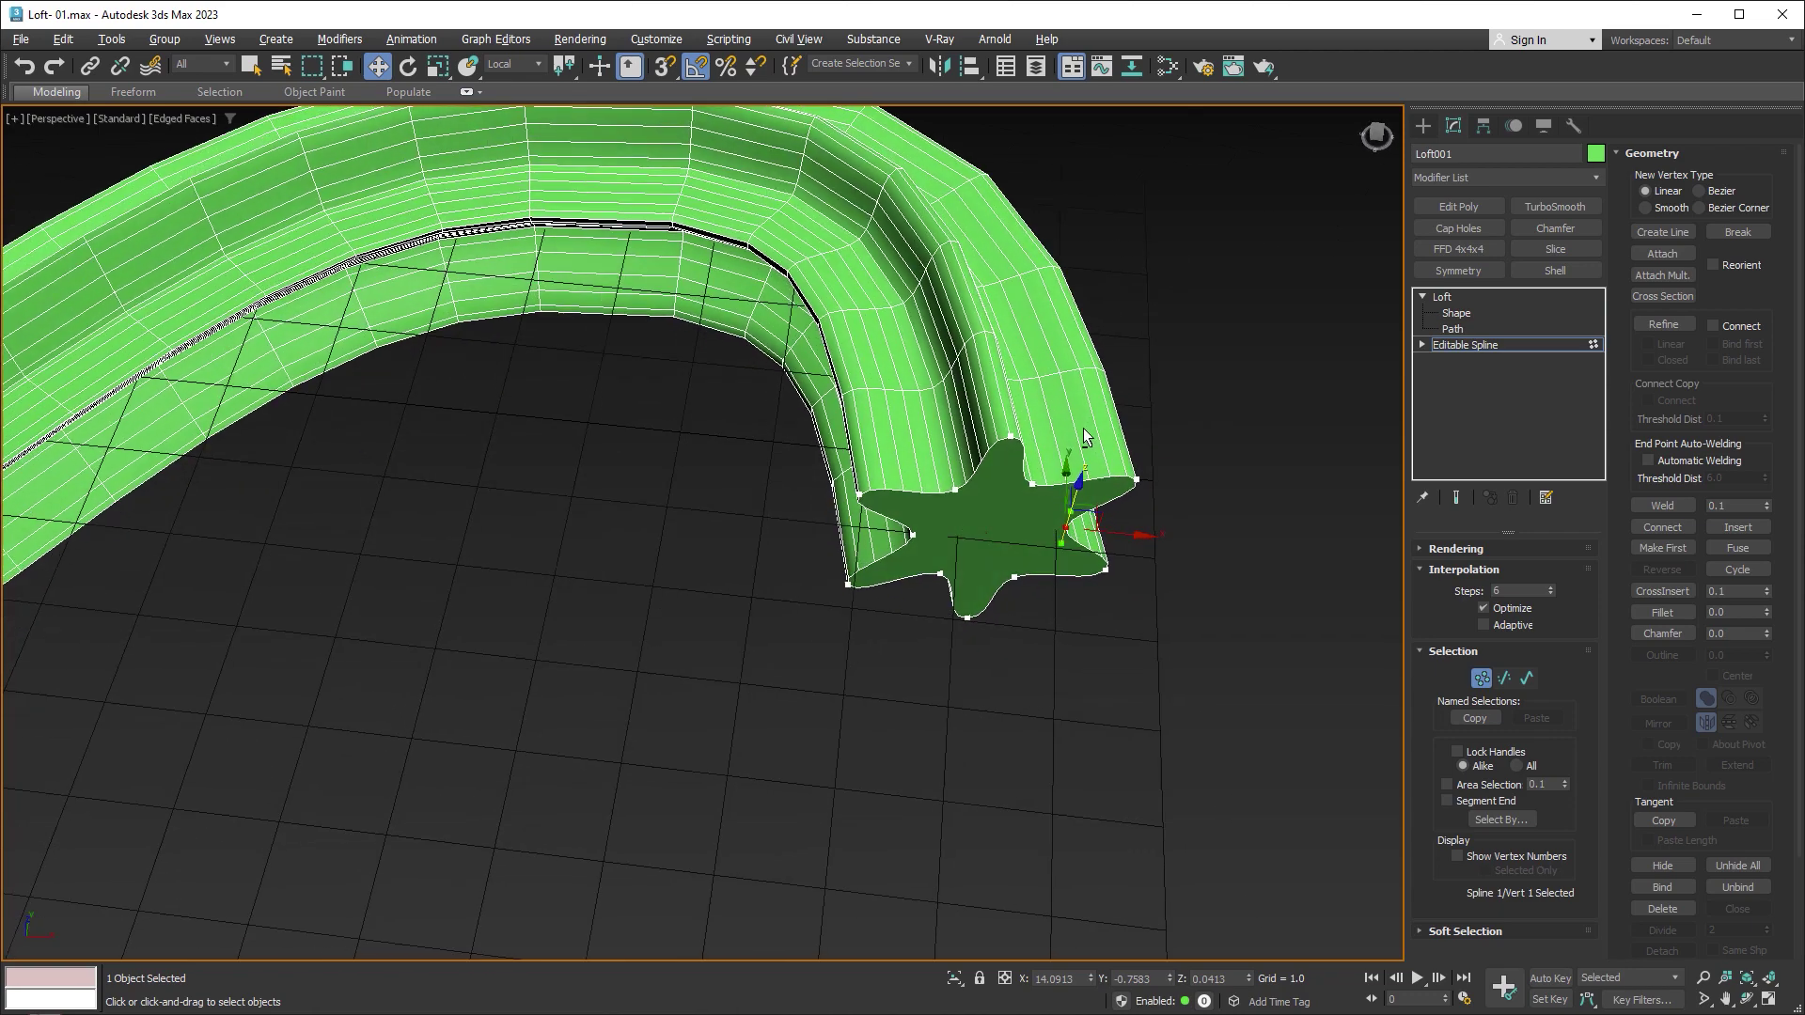
pyautogui.scroll(-5, 1084, 437)
pyautogui.click(1480, 678)
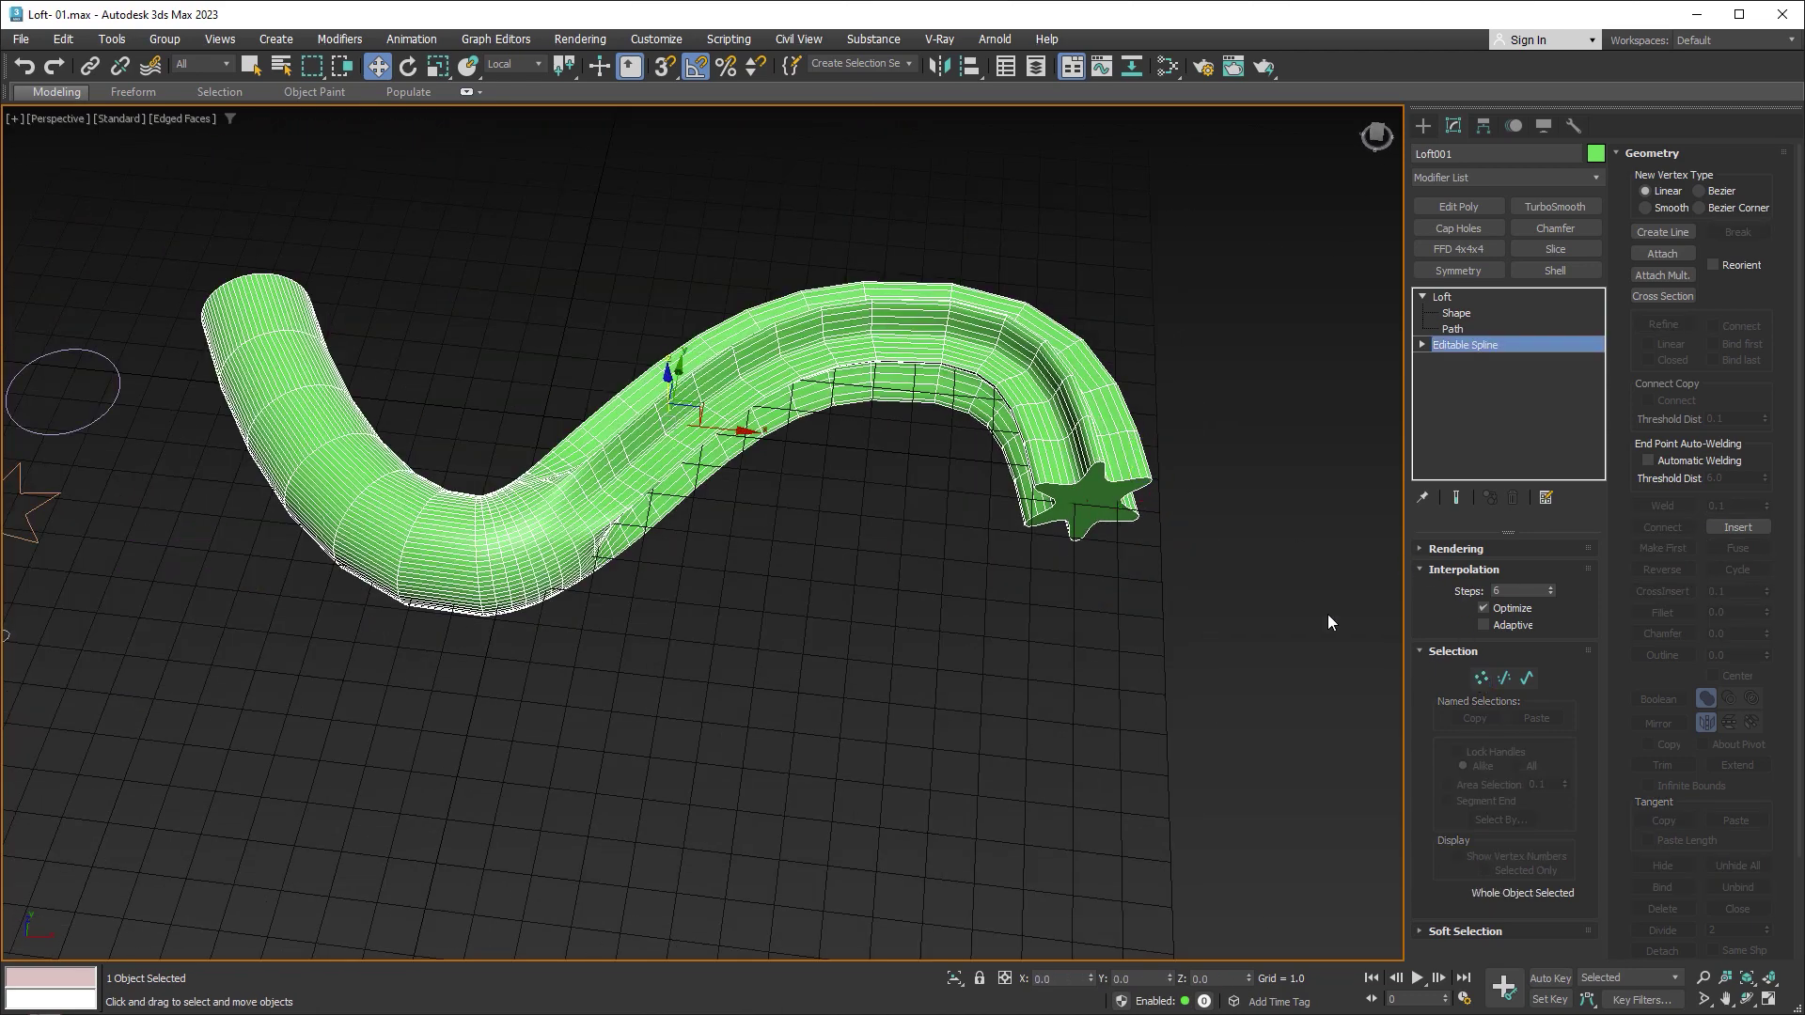
# Step: View the loft from above, then leave spline vertex mode for the Loft parameters
pyautogui.scroll(-2, 940, 395)
pyautogui.scroll(-2, 862, 362)
pyautogui.moveTo(863, 362)
pyautogui.keyDown('alt'); pyautogui.mouseDown(button='middle')
pyautogui.moveTo(891, 456)
pyautogui.moveTo(874, 476)
pyautogui.mouseUp(button='middle'); pyautogui.keyUp('alt')
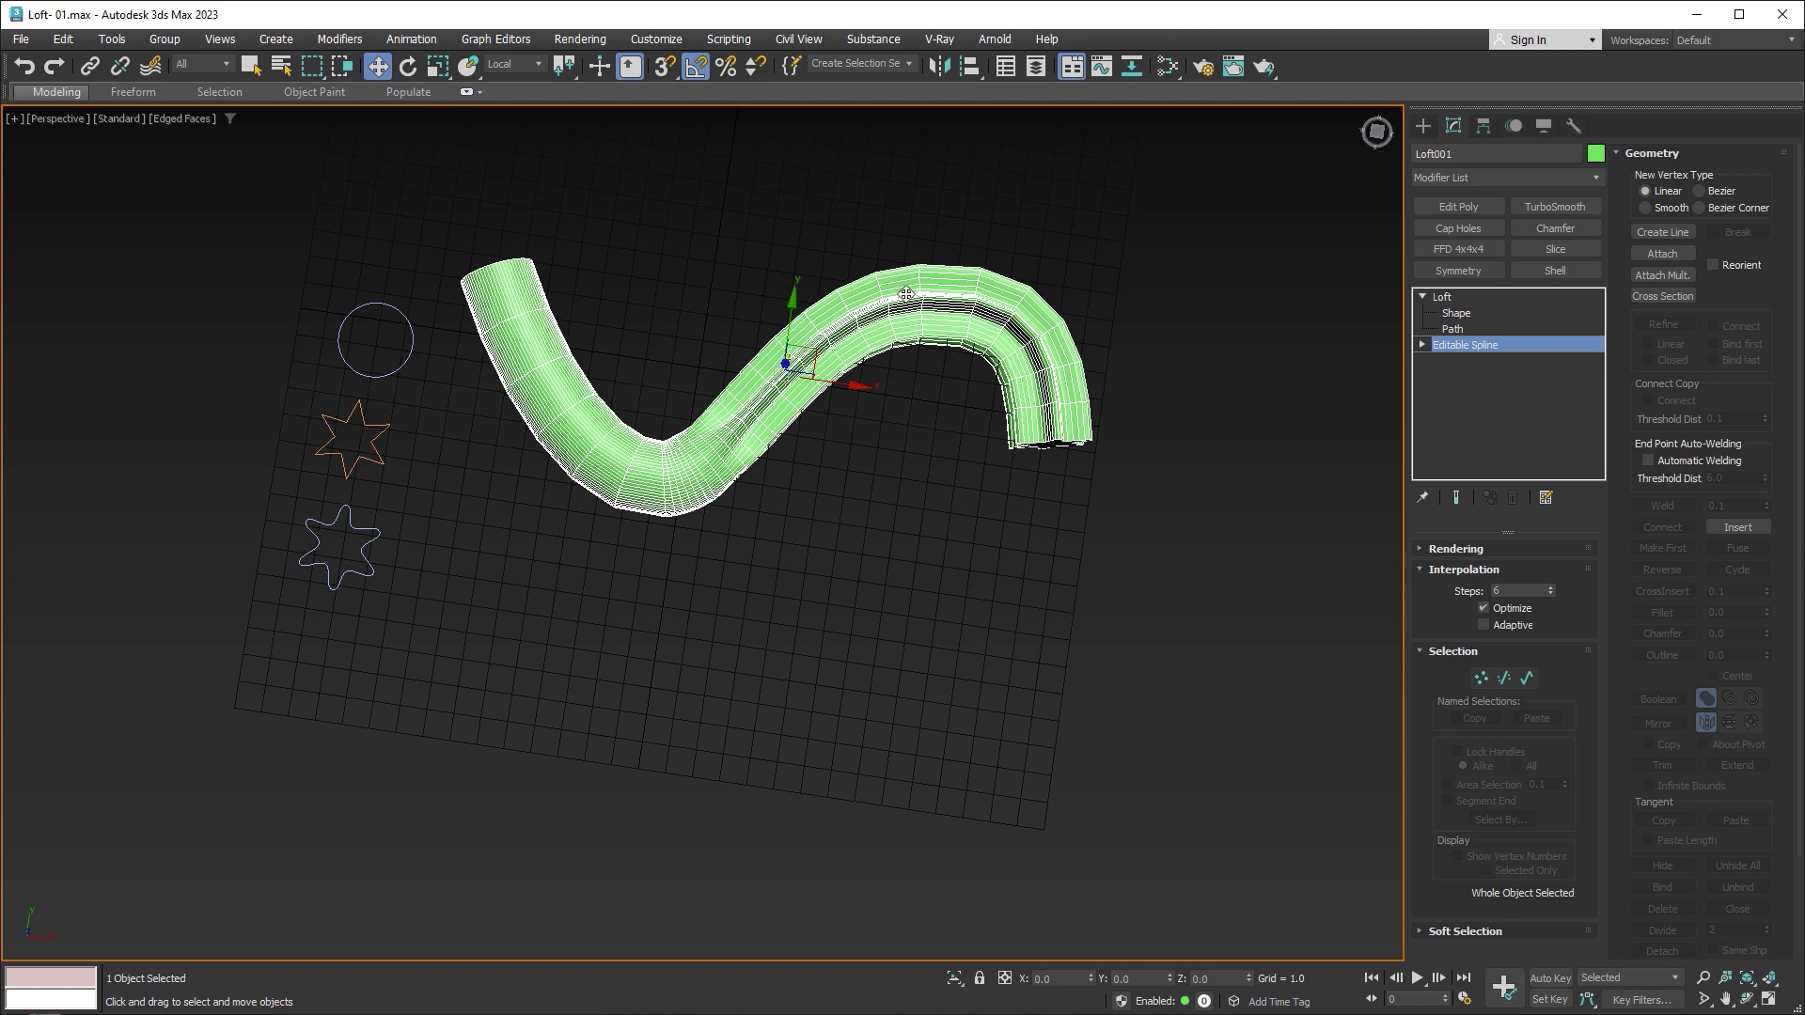
pyautogui.scroll(2, 419, 381)
pyautogui.scroll(3, 419, 321)
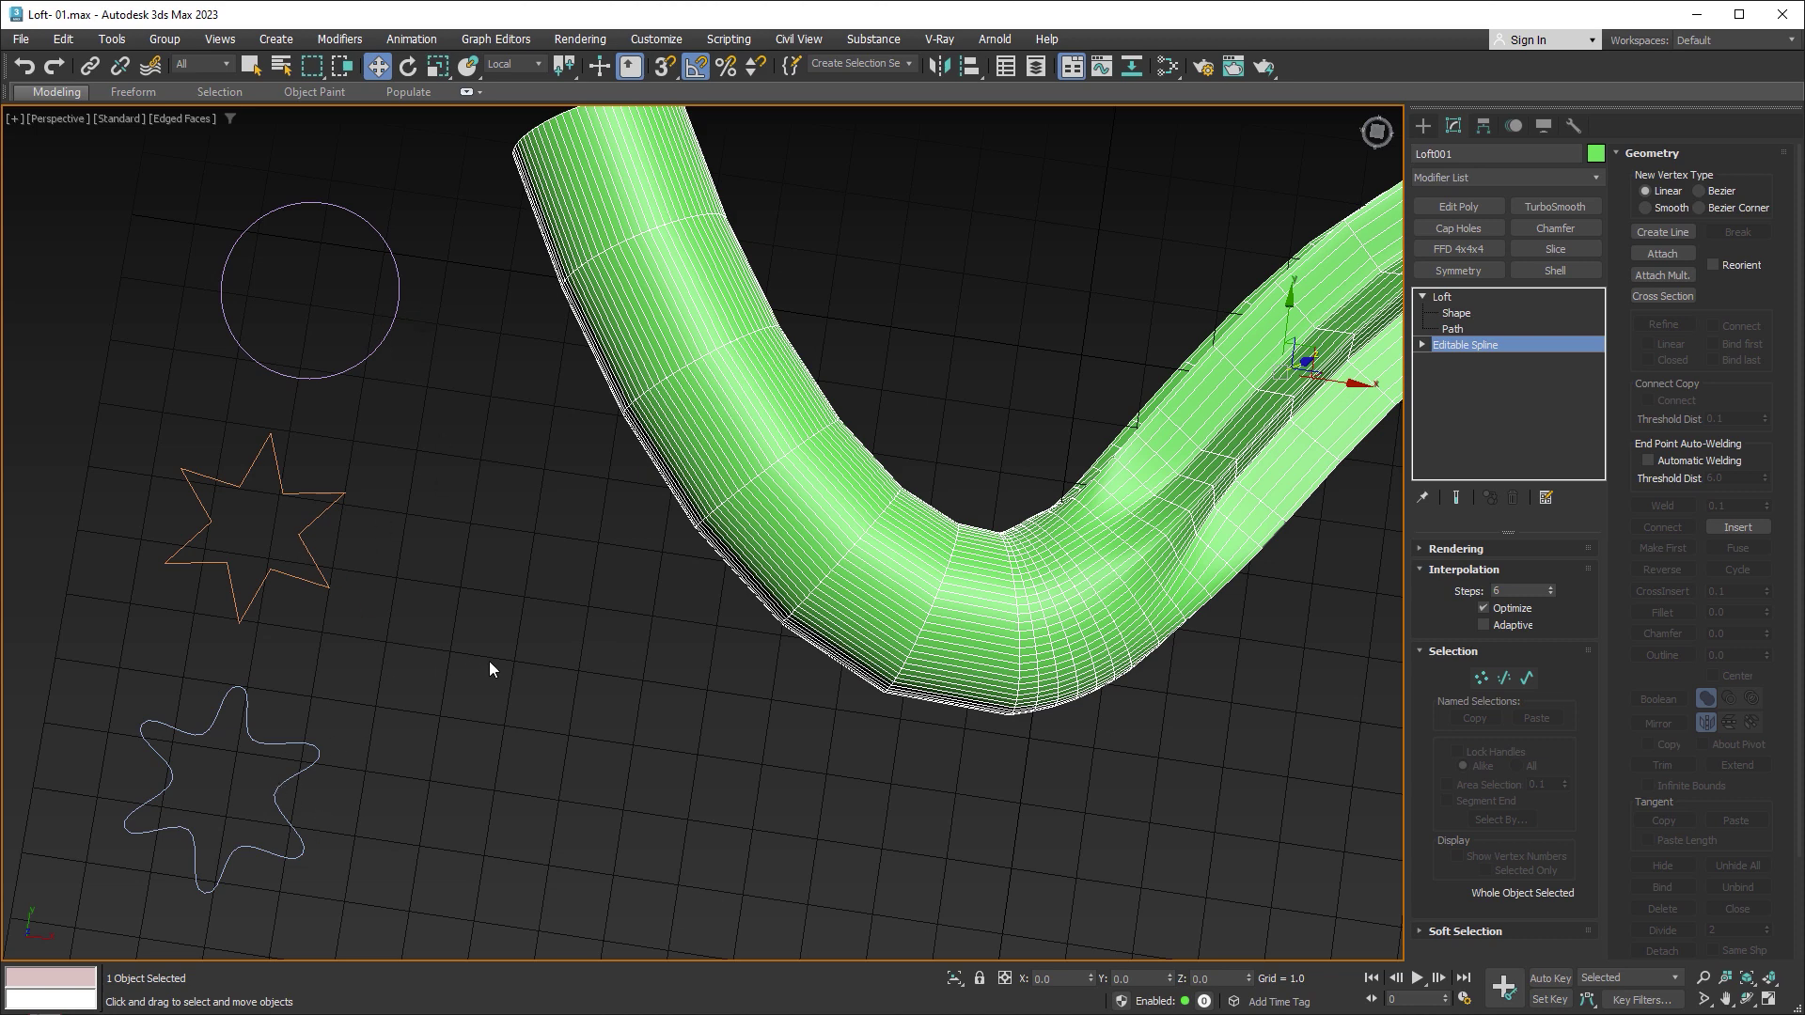
pyautogui.scroll(-2, 489, 669)
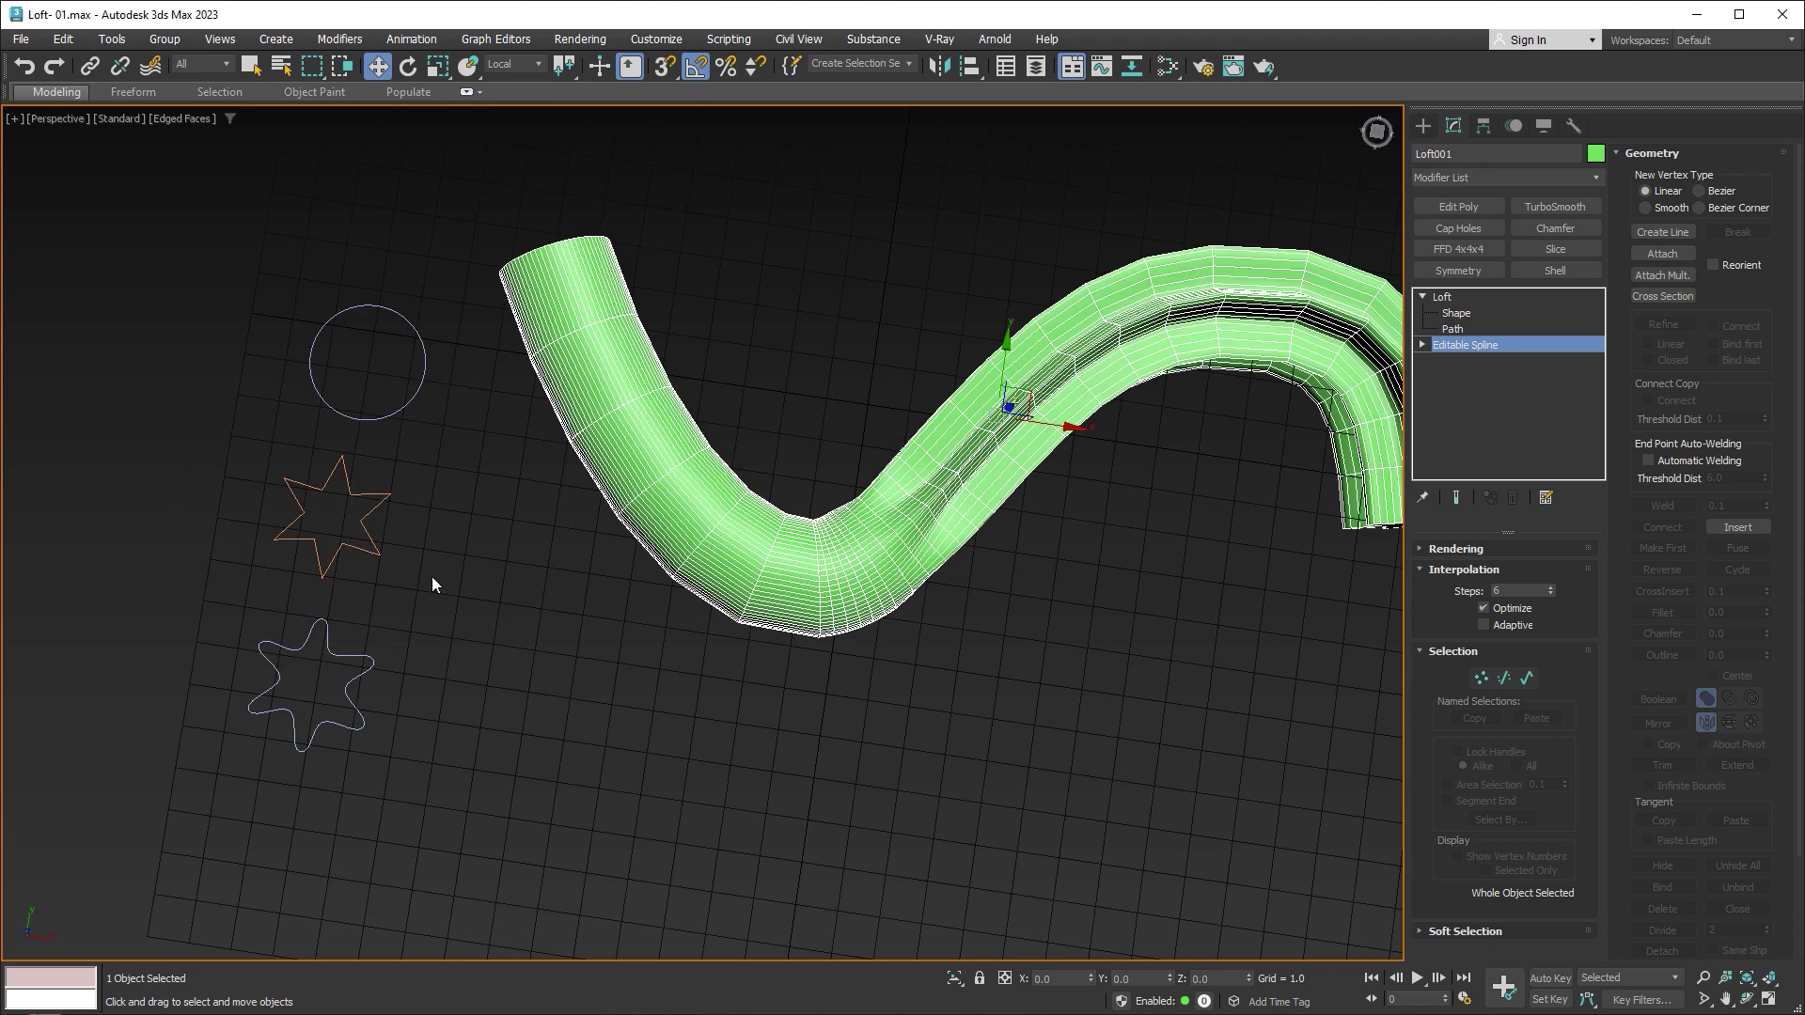
pyautogui.moveTo(979, 585)
pyautogui.mouseDown(button='middle')
pyautogui.moveTo(865, 590)
pyautogui.moveTo(1014, 515)
pyautogui.moveTo(1039, 479)
pyautogui.mouseUp(button='middle')
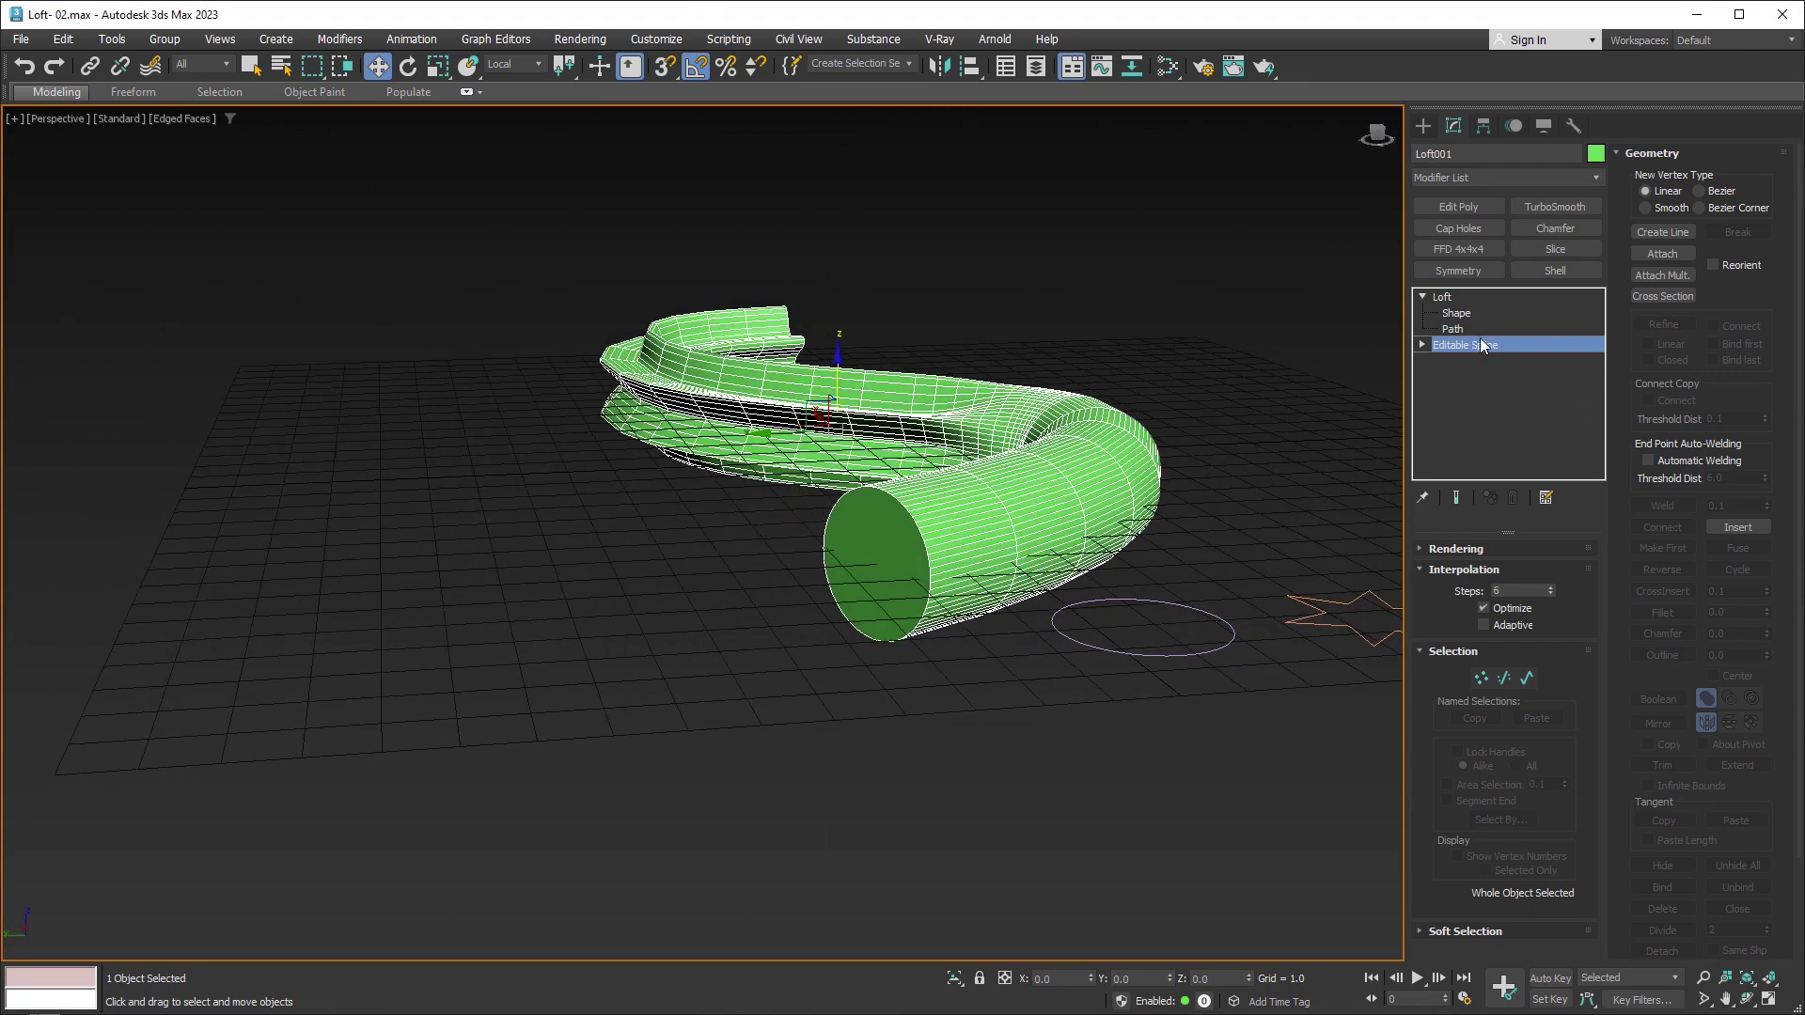
pyautogui.press('1')
pyautogui.click(1463, 298)
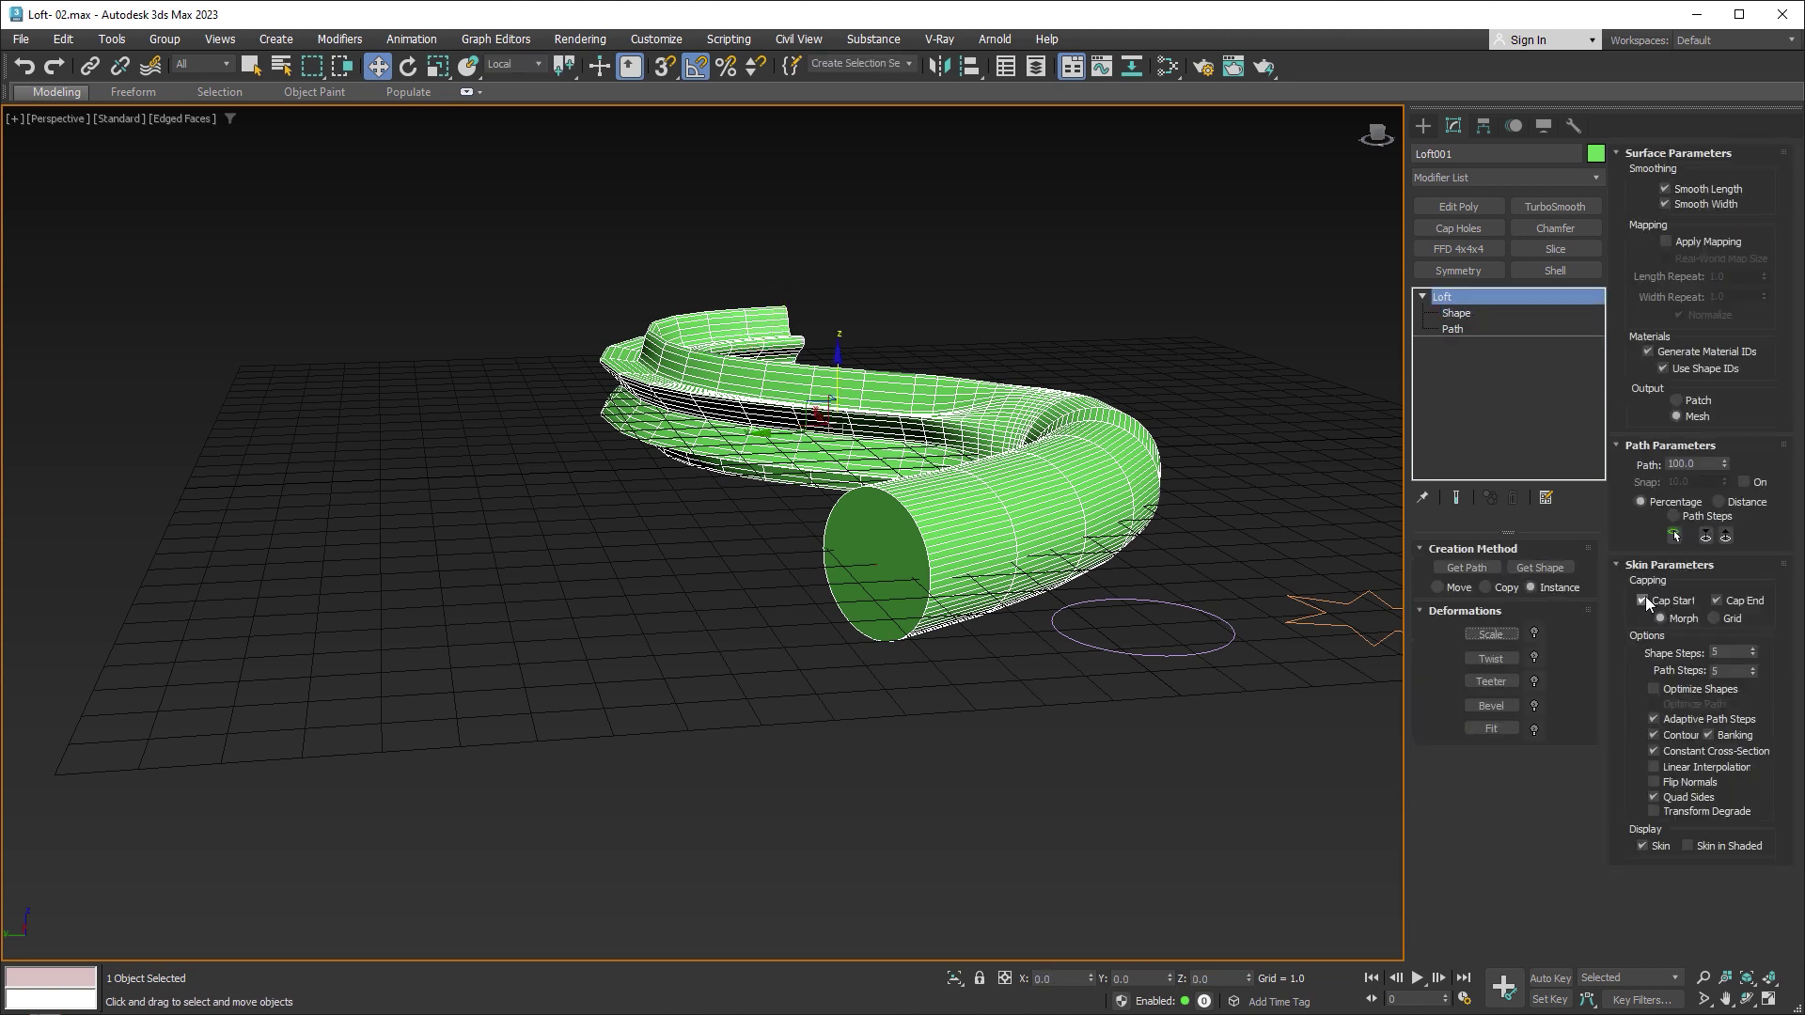
# Step: Preview the loft with Cap Start and Cap End off, then re-enable both caps
pyautogui.click(1643, 600)
pyautogui.keyDown('alt'); pyautogui.moveTo(1002, 531); pyautogui.dragTo(949, 533, button='middle'); pyautogui.keyUp('alt')
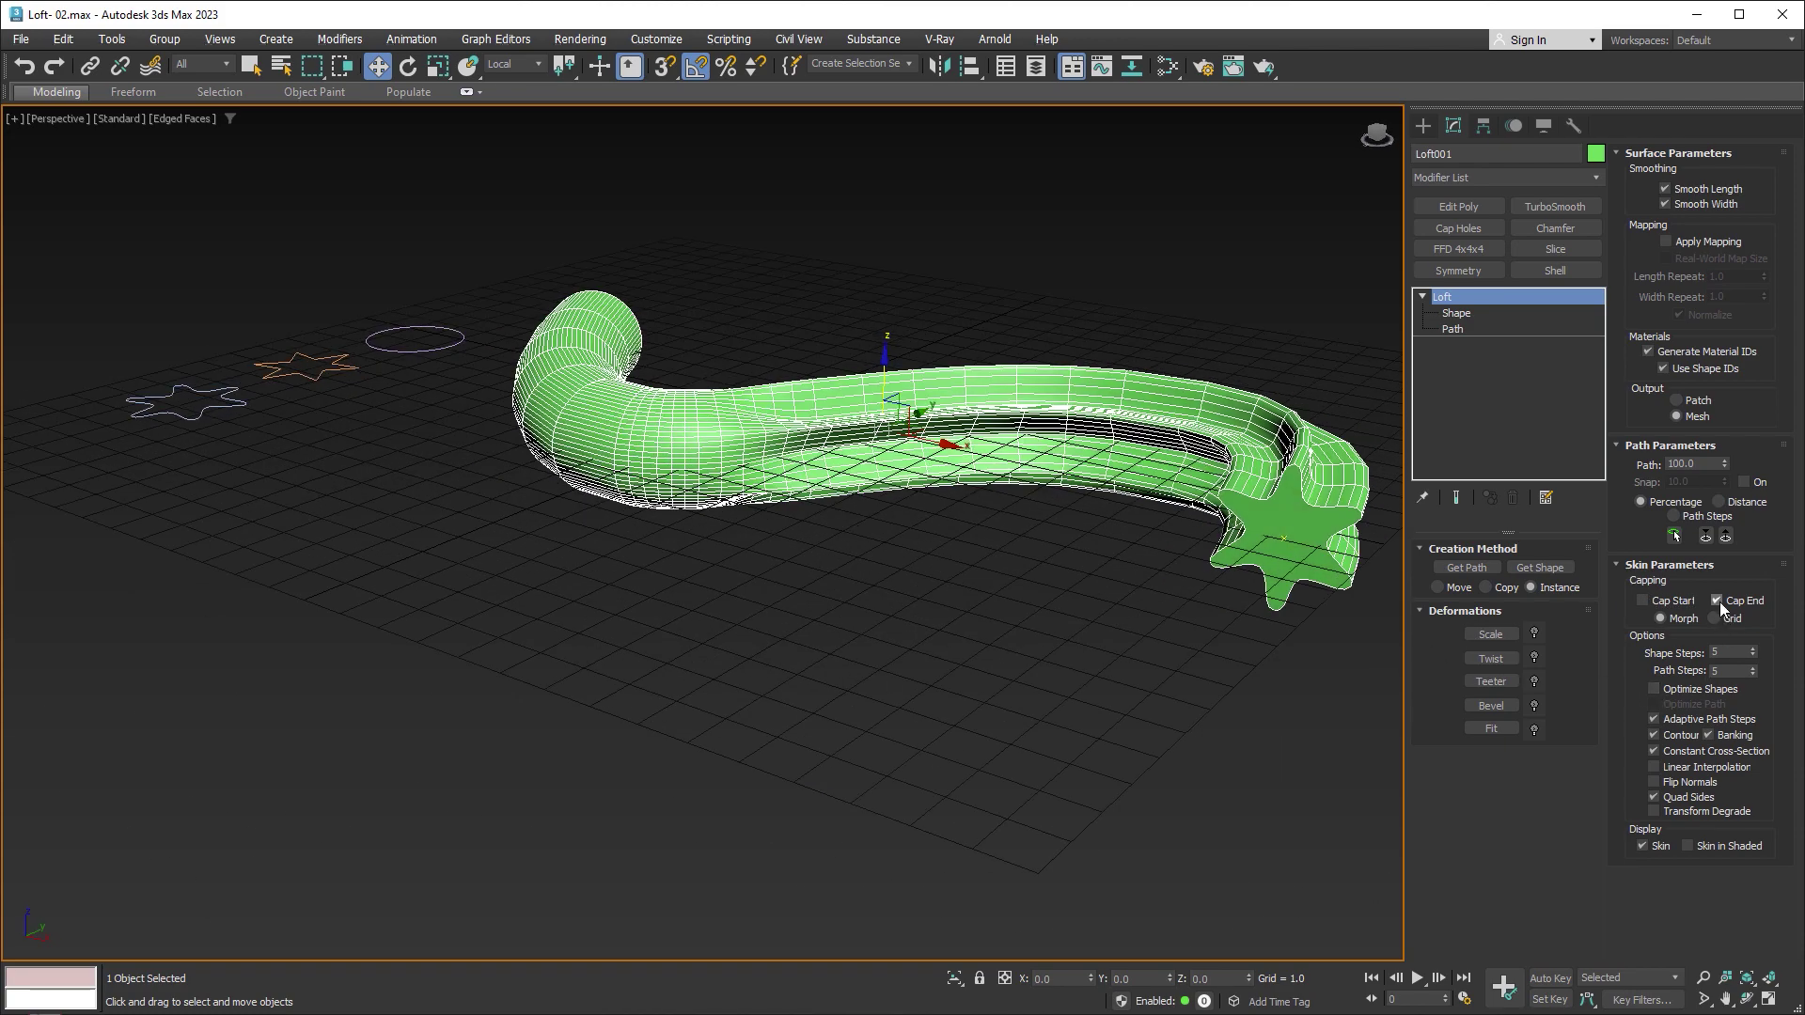
pyautogui.click(1717, 601)
pyautogui.click(1716, 601)
pyautogui.click(1643, 602)
pyautogui.keyDown('alt'); pyautogui.moveTo(662, 510); pyautogui.dragTo(919, 527, button='middle'); pyautogui.keyUp('alt')
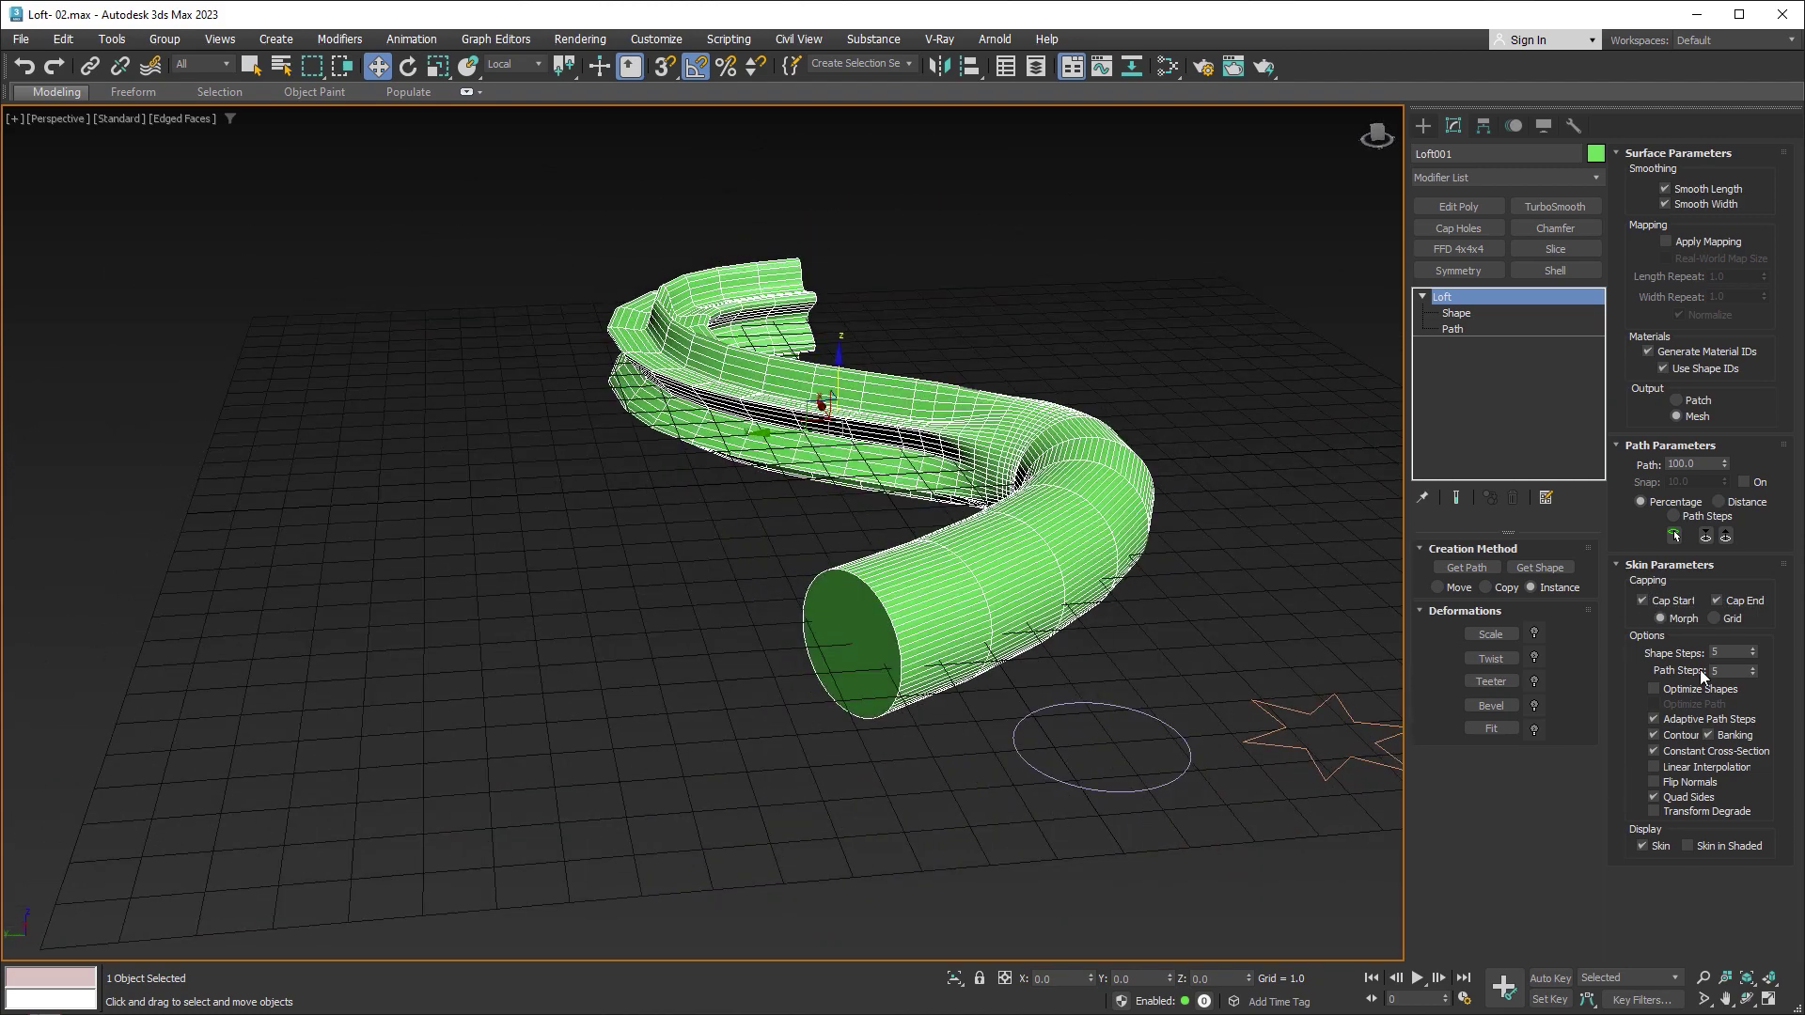
pyautogui.click(1752, 656)
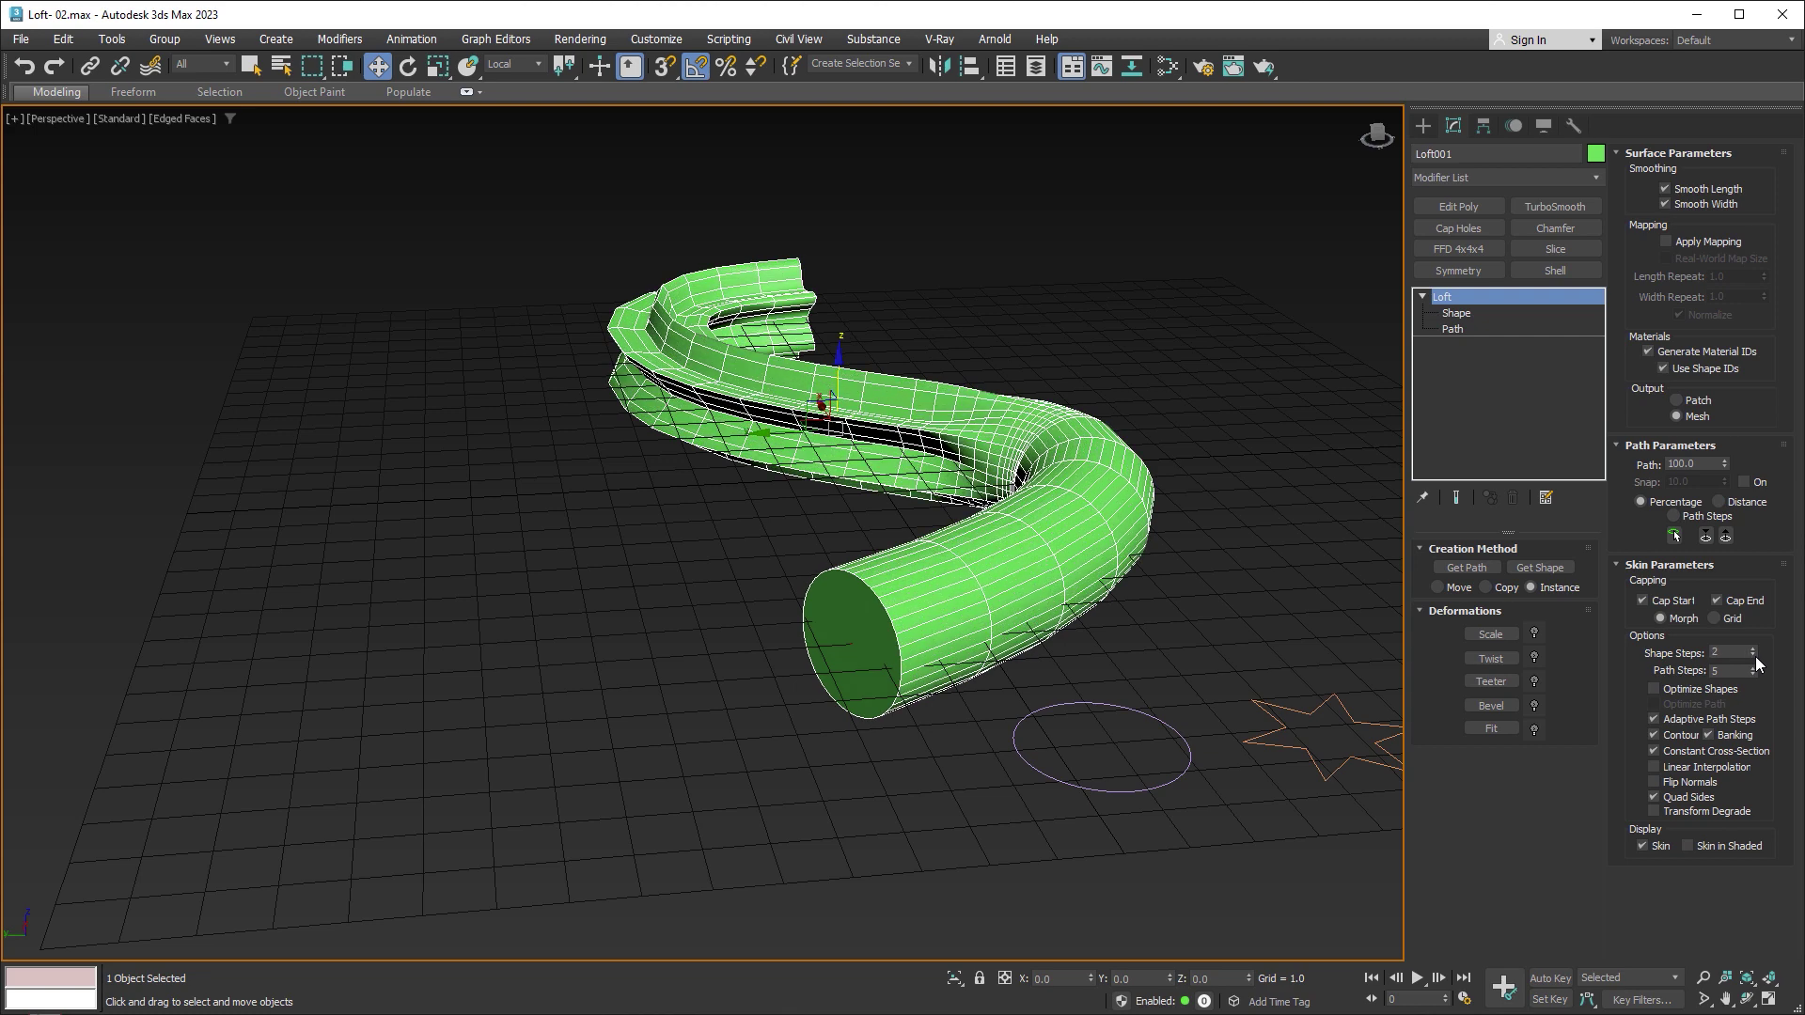
pyautogui.click(1752, 656)
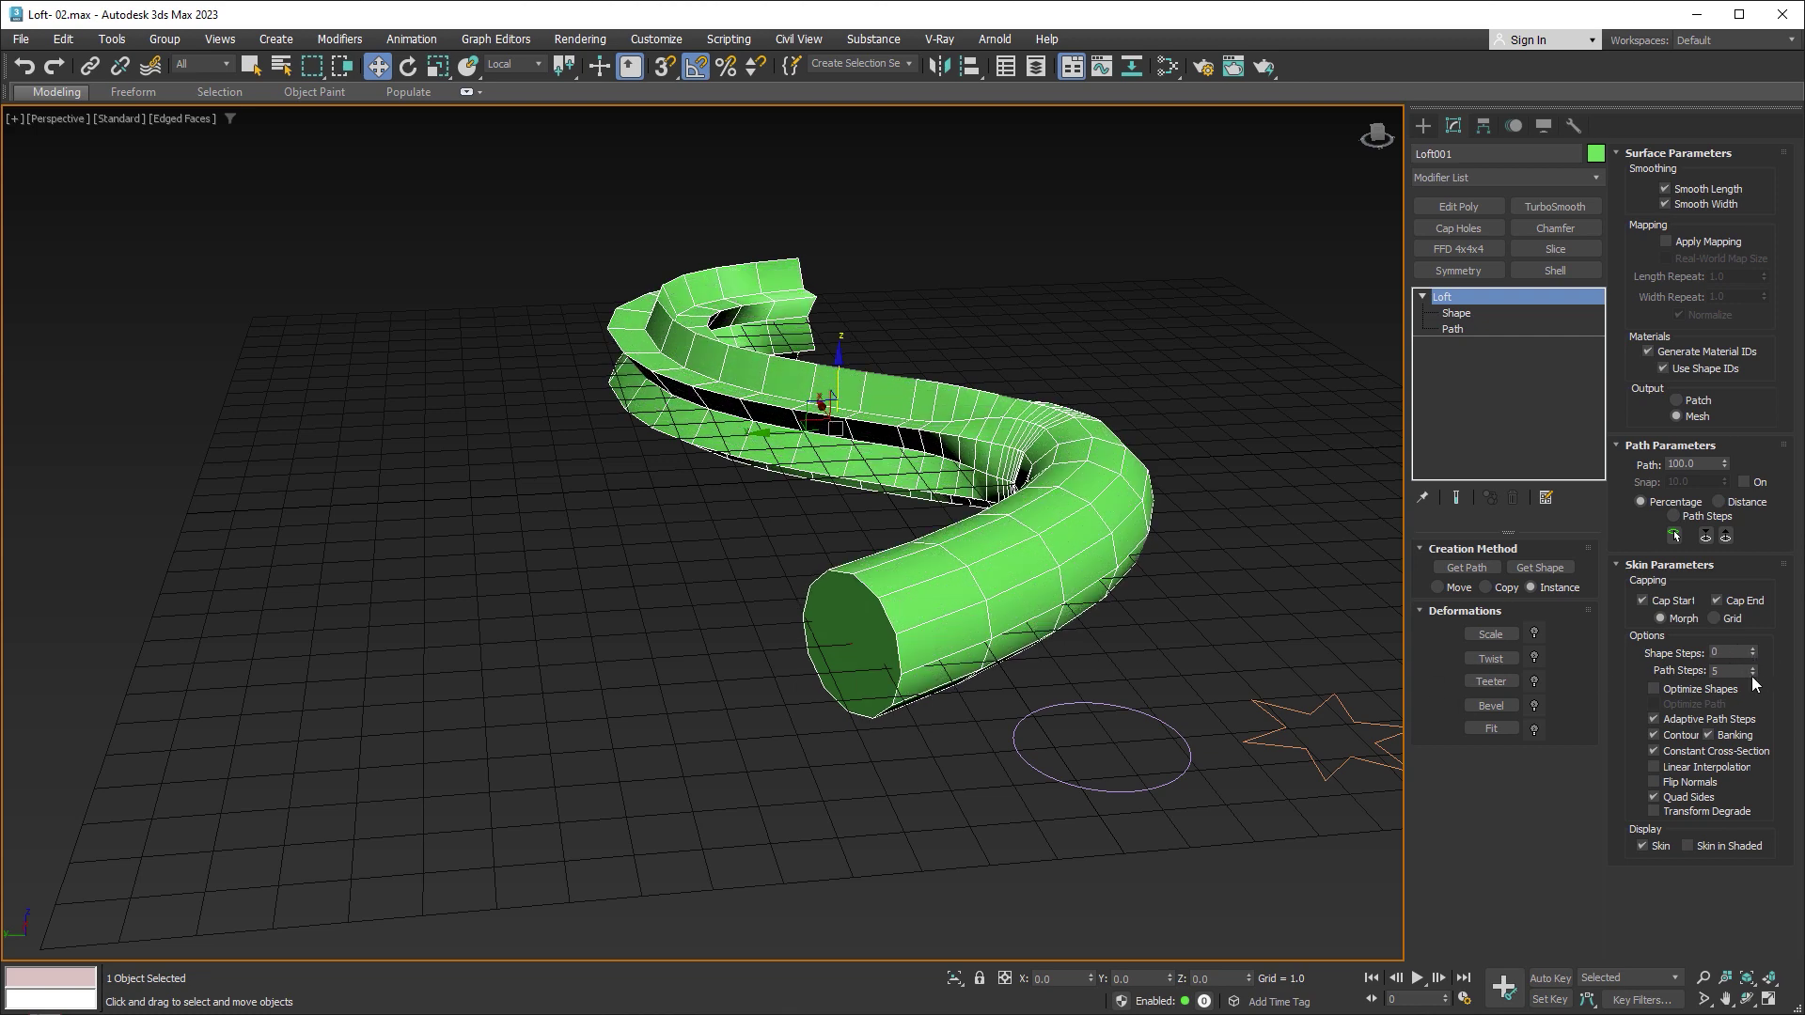
pyautogui.click(1751, 673)
pyautogui.click(1751, 673)
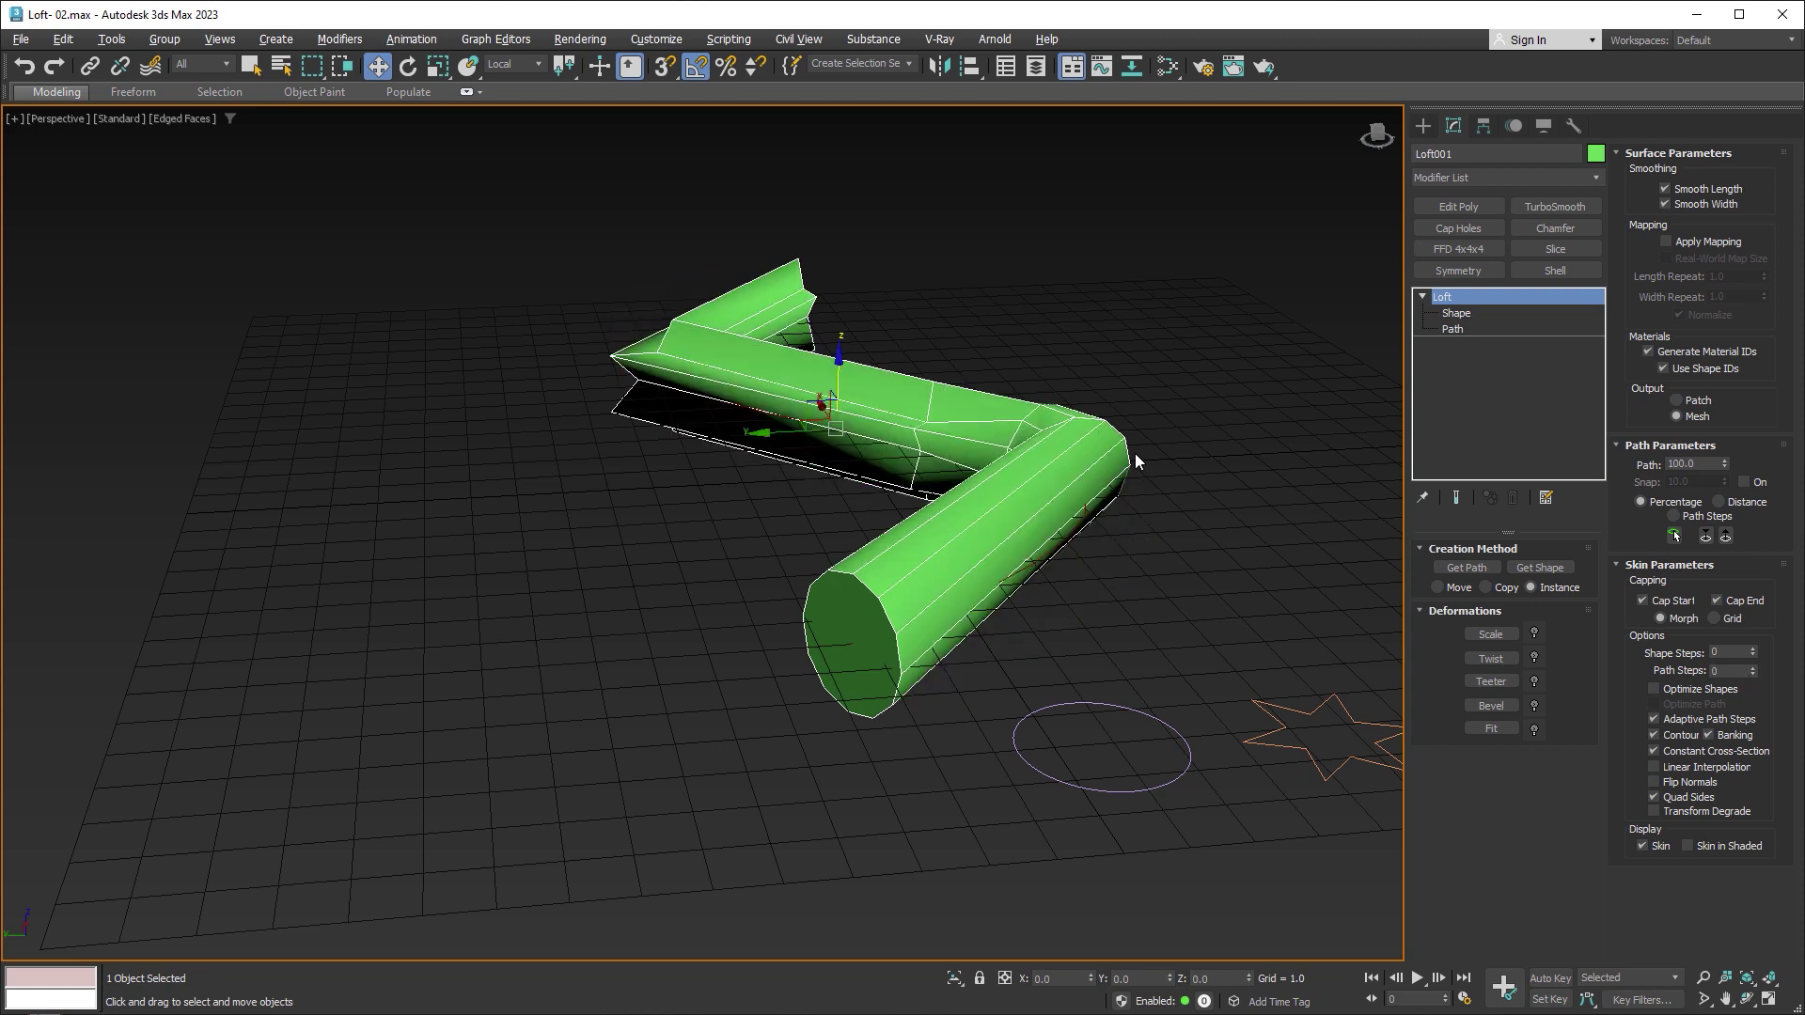
pyautogui.keyDown('alt'); pyautogui.moveTo(1139, 463); pyautogui.dragTo(963, 540, button='middle'); pyautogui.keyUp('alt')
pyautogui.click(1726, 652)
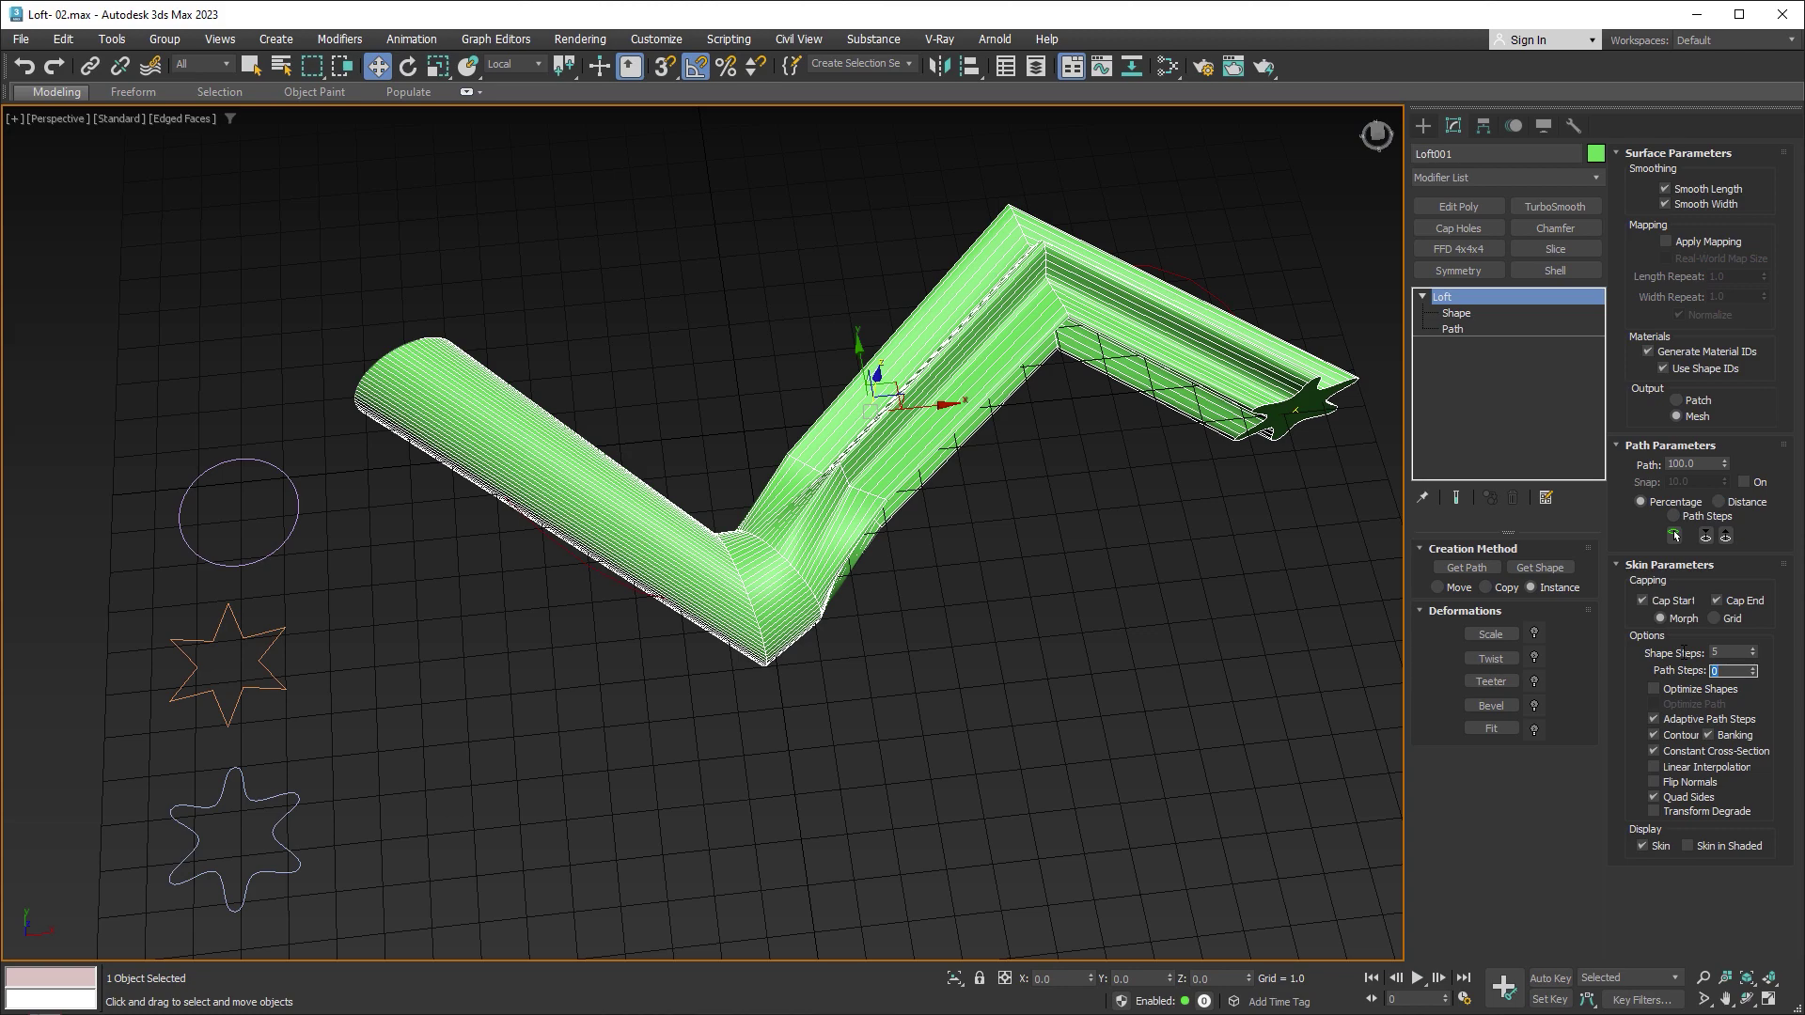
pyautogui.write('5')
pyautogui.press('Return')
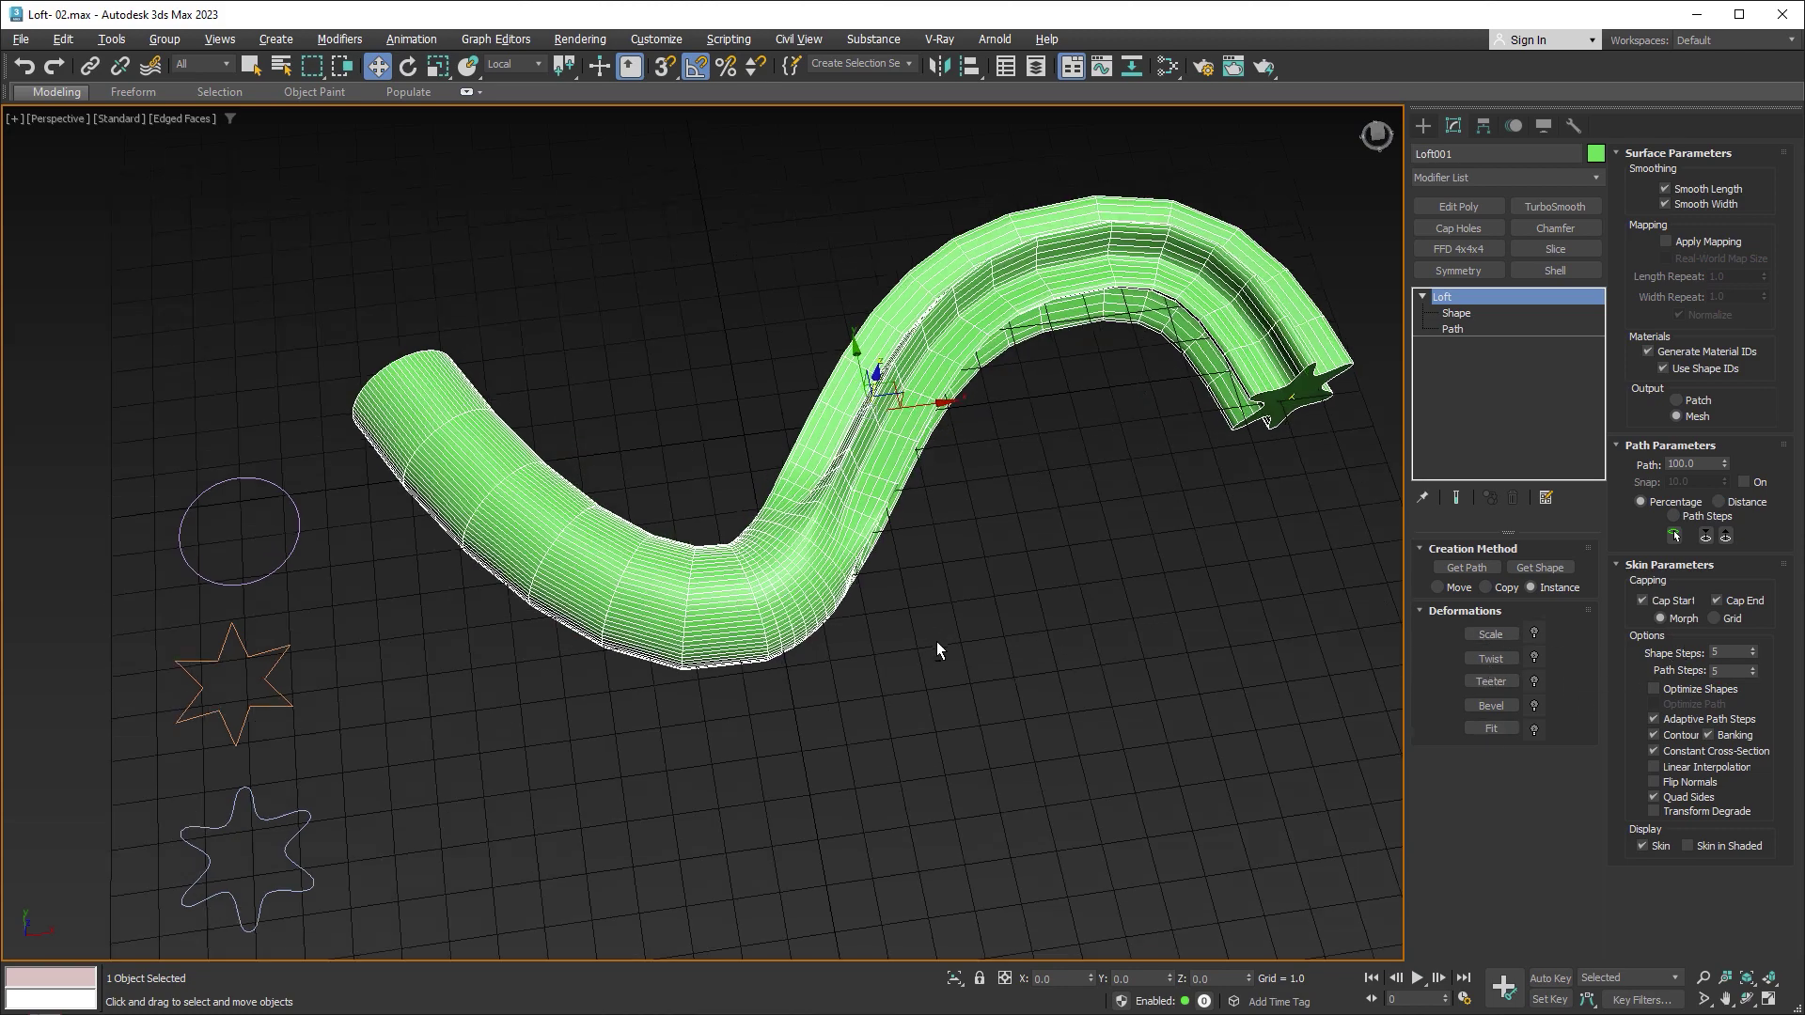
pyautogui.moveTo(936, 641)
pyautogui.keyDown('alt'); pyautogui.mouseDown(button='middle')
pyautogui.moveTo(900, 498)
pyautogui.moveTo(895, 524)
pyautogui.mouseUp(button='middle'); pyautogui.keyUp('alt')
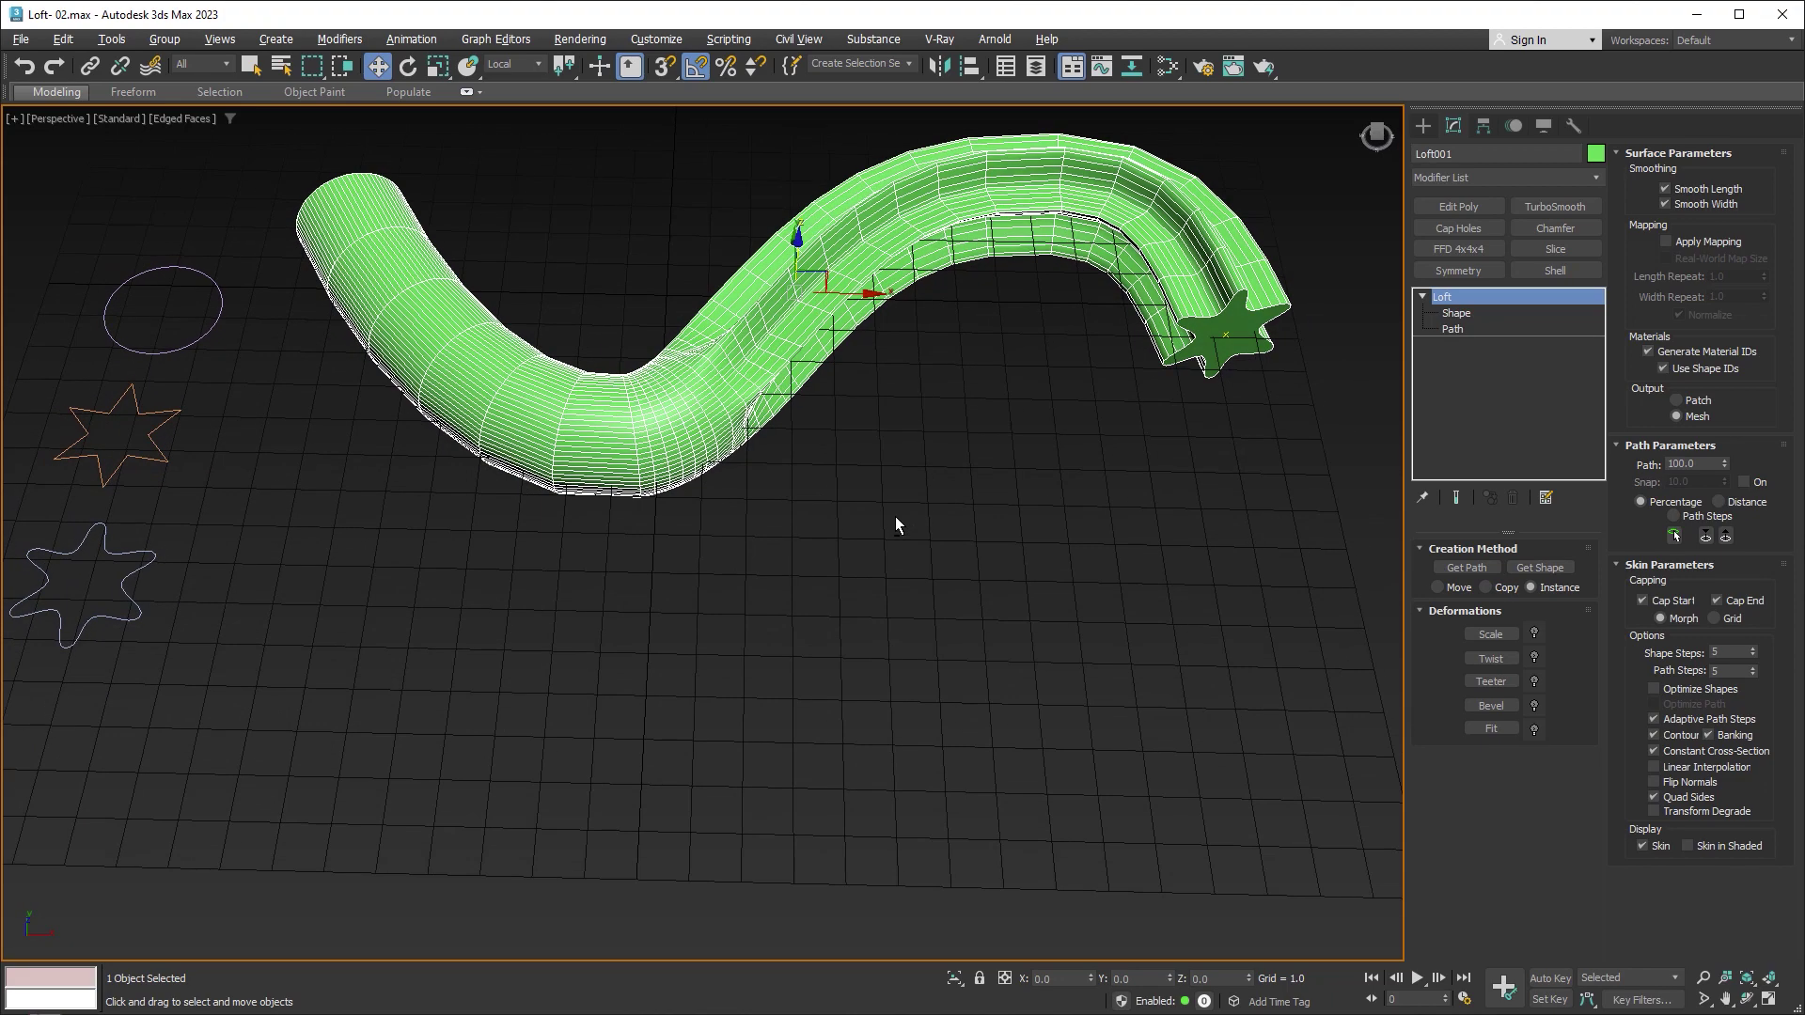
# Step: Open the Scale deformation curve and lower its starting point to about 48
pyautogui.click(1499, 634)
pyautogui.moveTo(331, 123)
pyautogui.mouseDown()
pyautogui.moveTo(464, 584)
pyautogui.moveTo(351, 749)
pyautogui.mouseUp()
pyautogui.moveTo(573, 733)
pyautogui.mouseDown()
pyautogui.moveTo(1247, 526)
pyautogui.moveTo(1368, 513)
pyautogui.mouseUp()
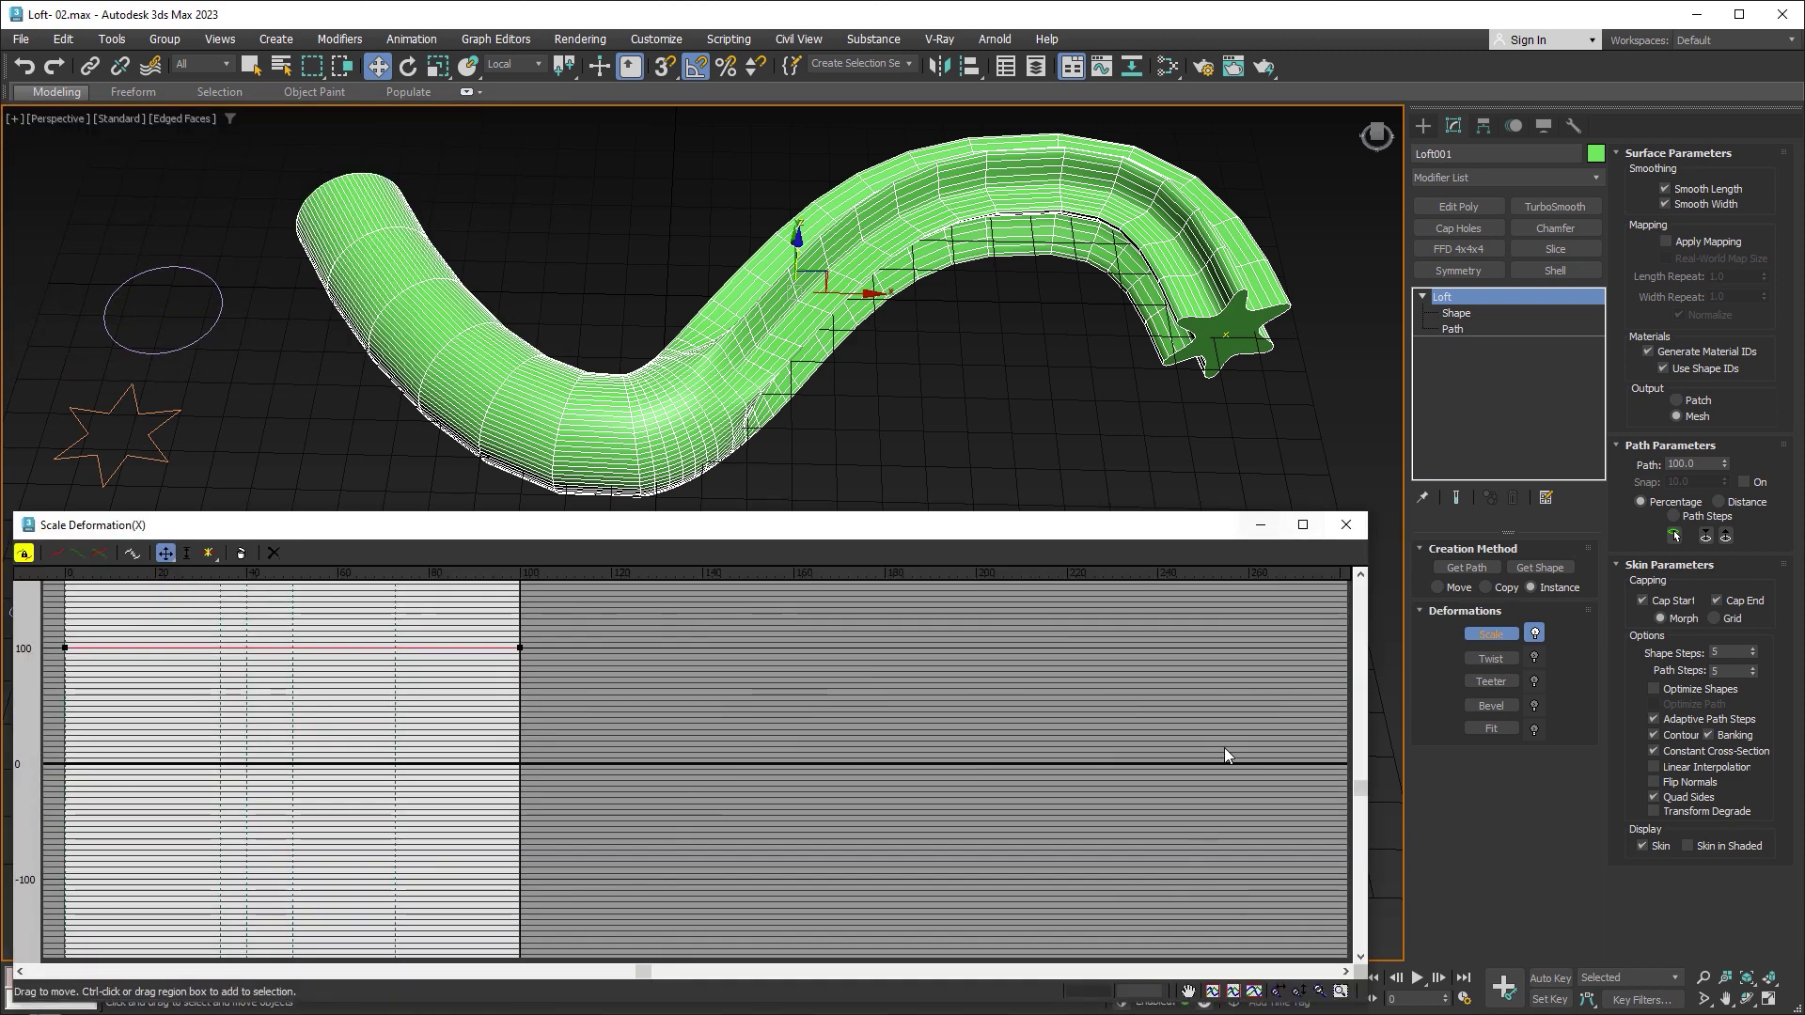
pyautogui.click(1254, 991)
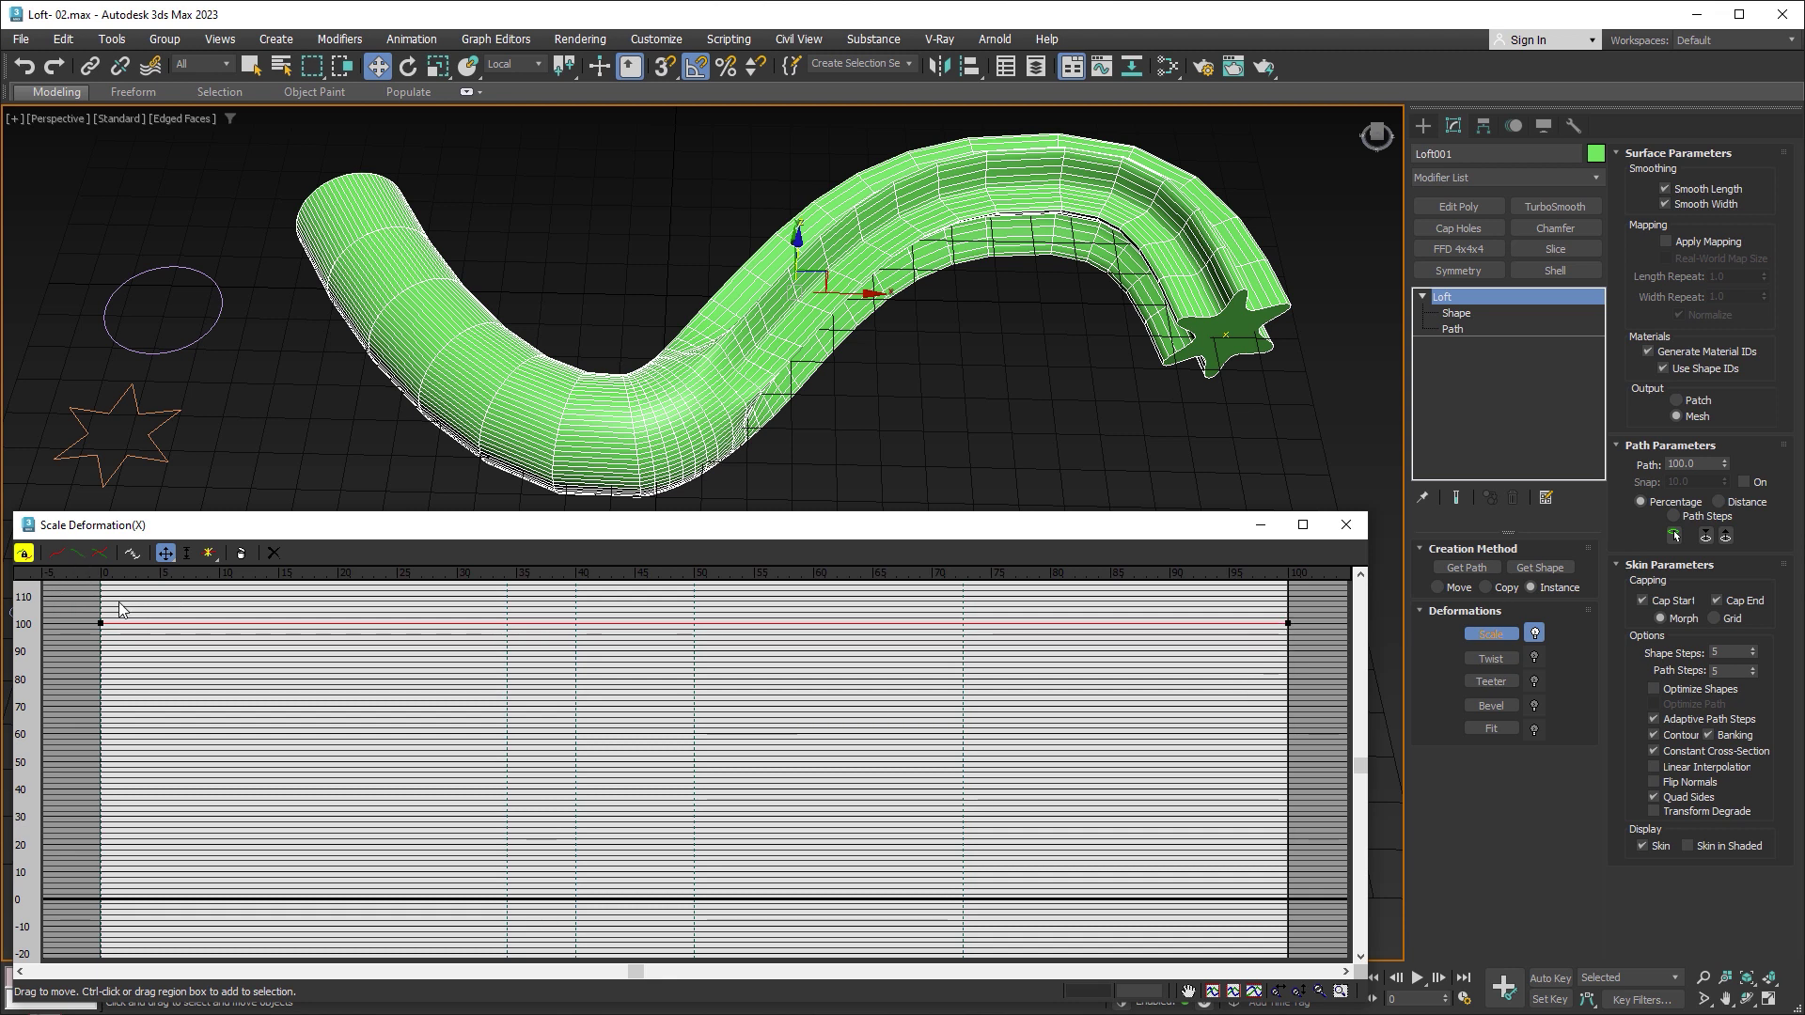
pyautogui.click(100, 624)
pyautogui.moveTo(101, 623); pyautogui.dragTo(90, 766)
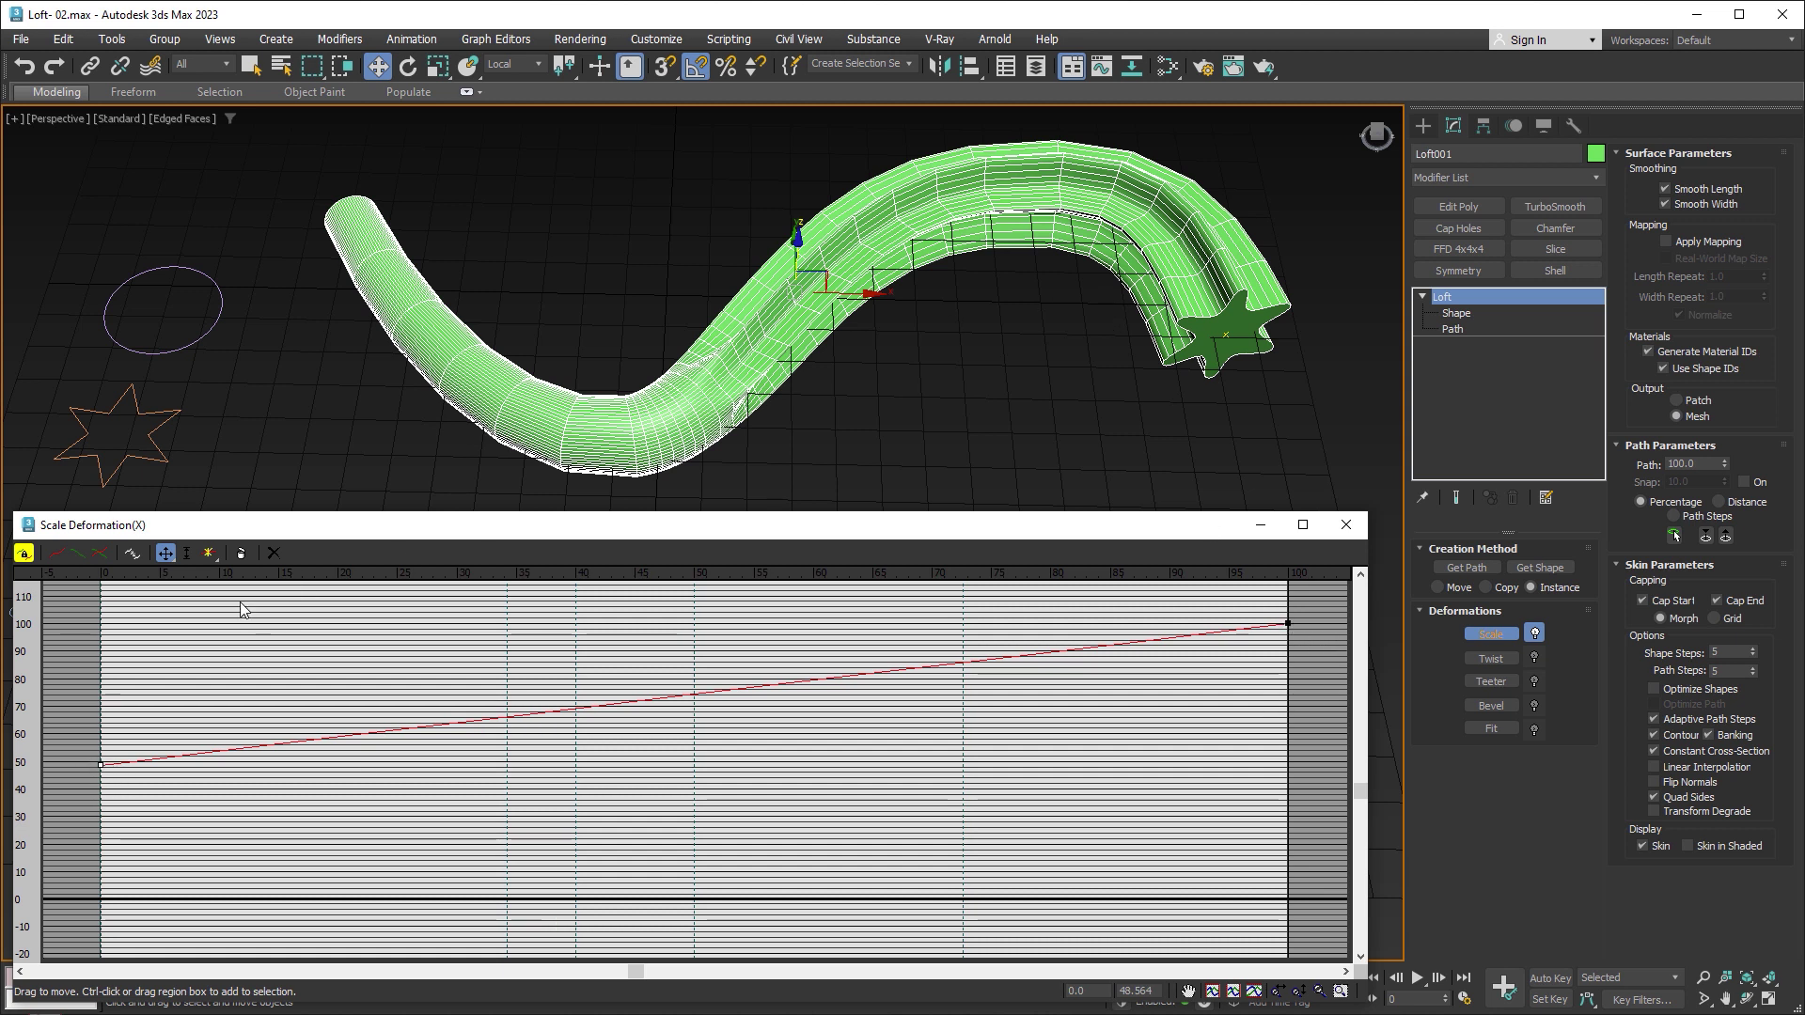
# Step: Add a scale point near 15% set to 100, and set the start point to 50
pyautogui.click(209, 553)
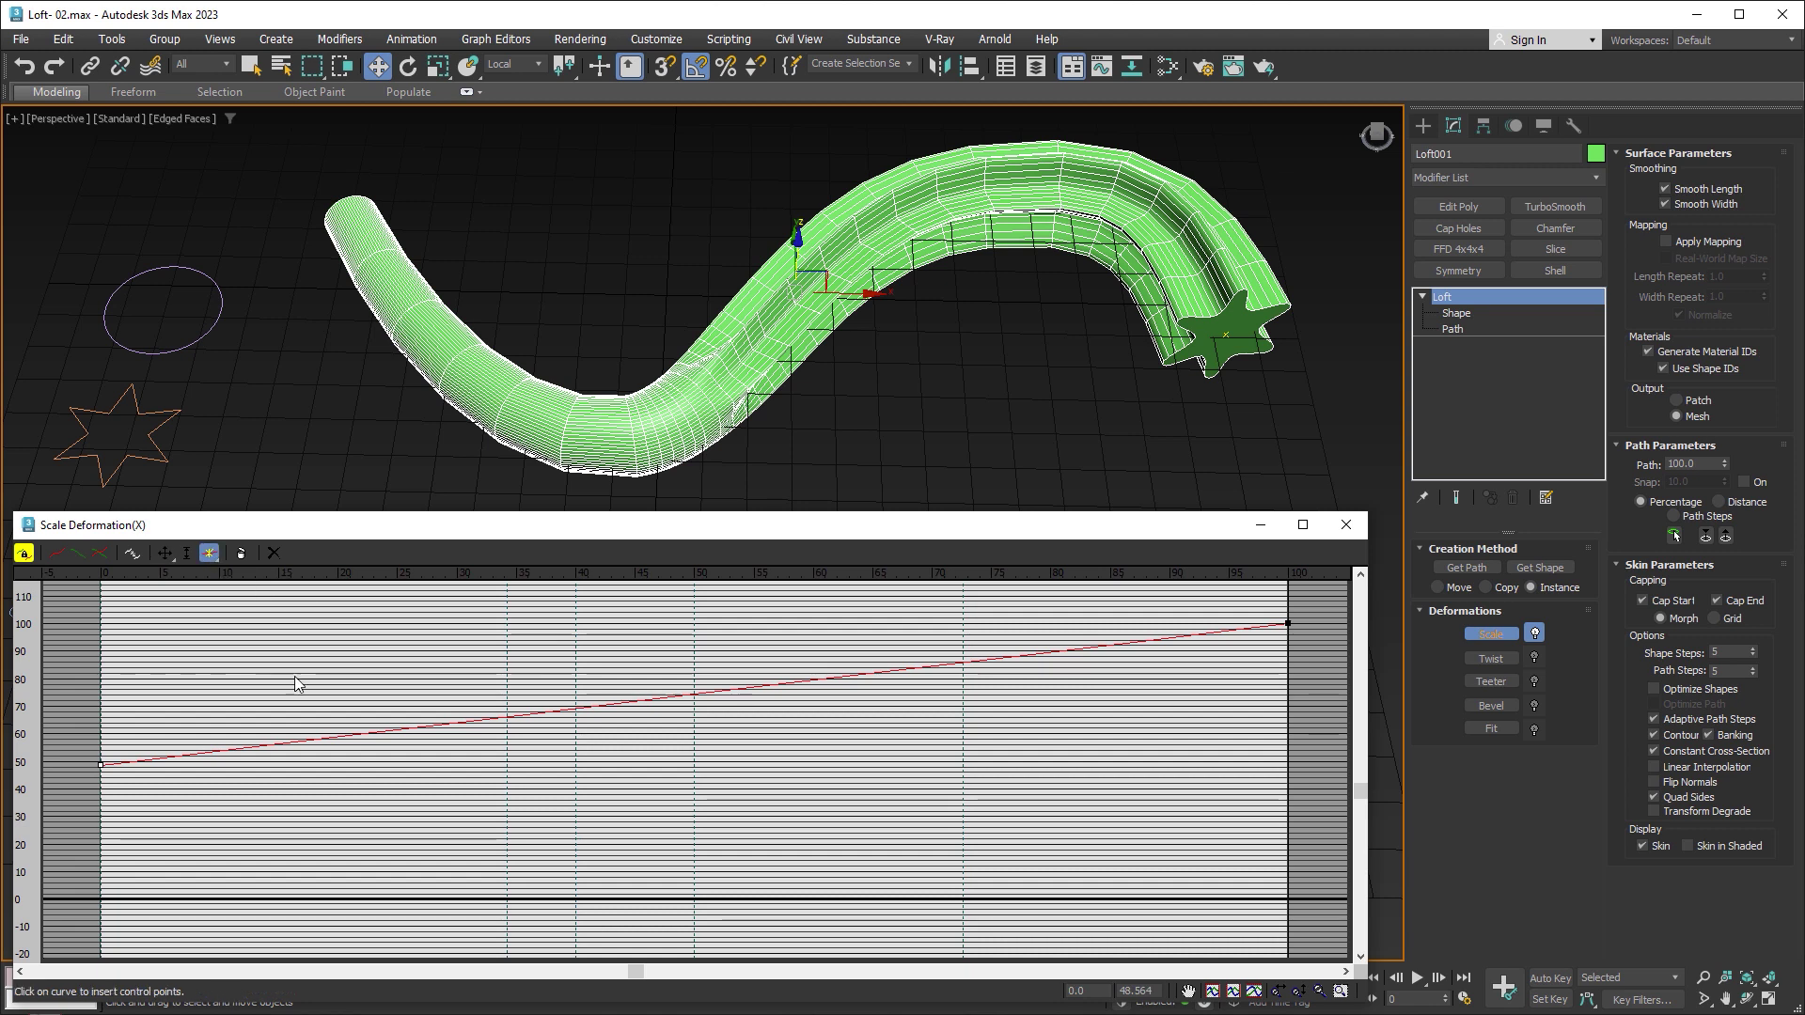
pyautogui.click(283, 742)
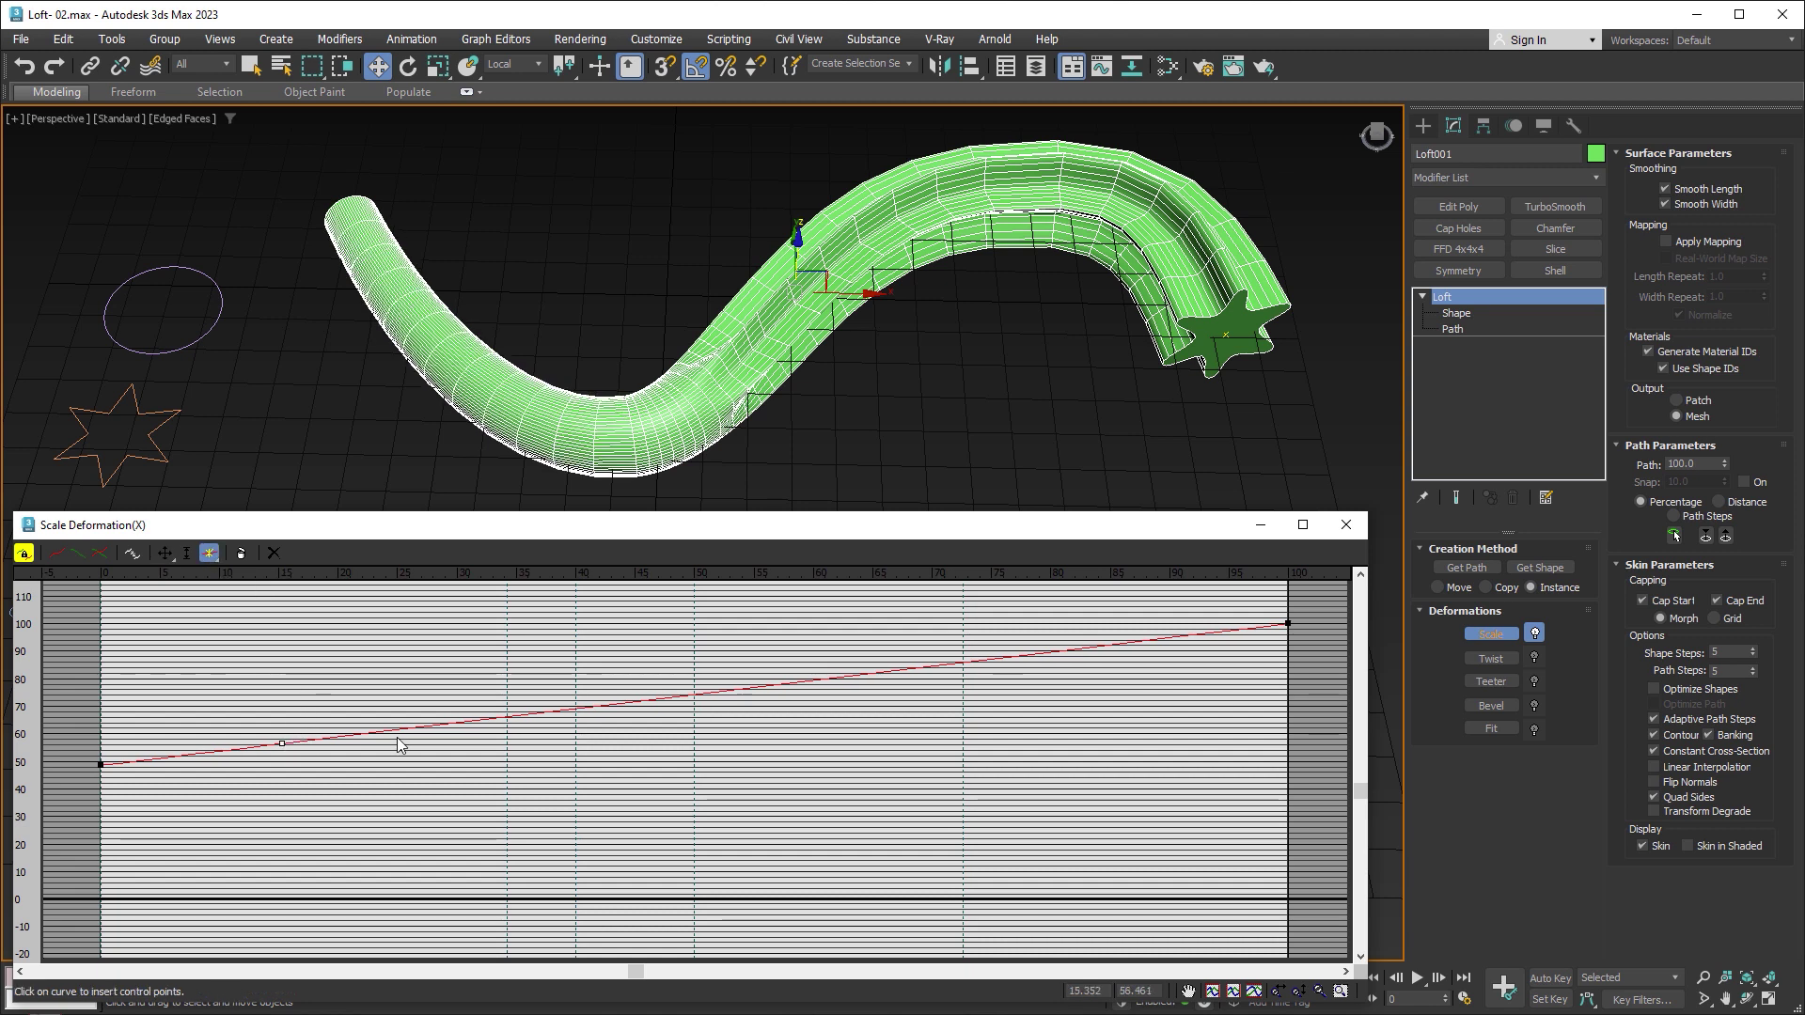
pyautogui.click(165, 553)
pyautogui.moveTo(282, 744); pyautogui.dragTo(286, 640)
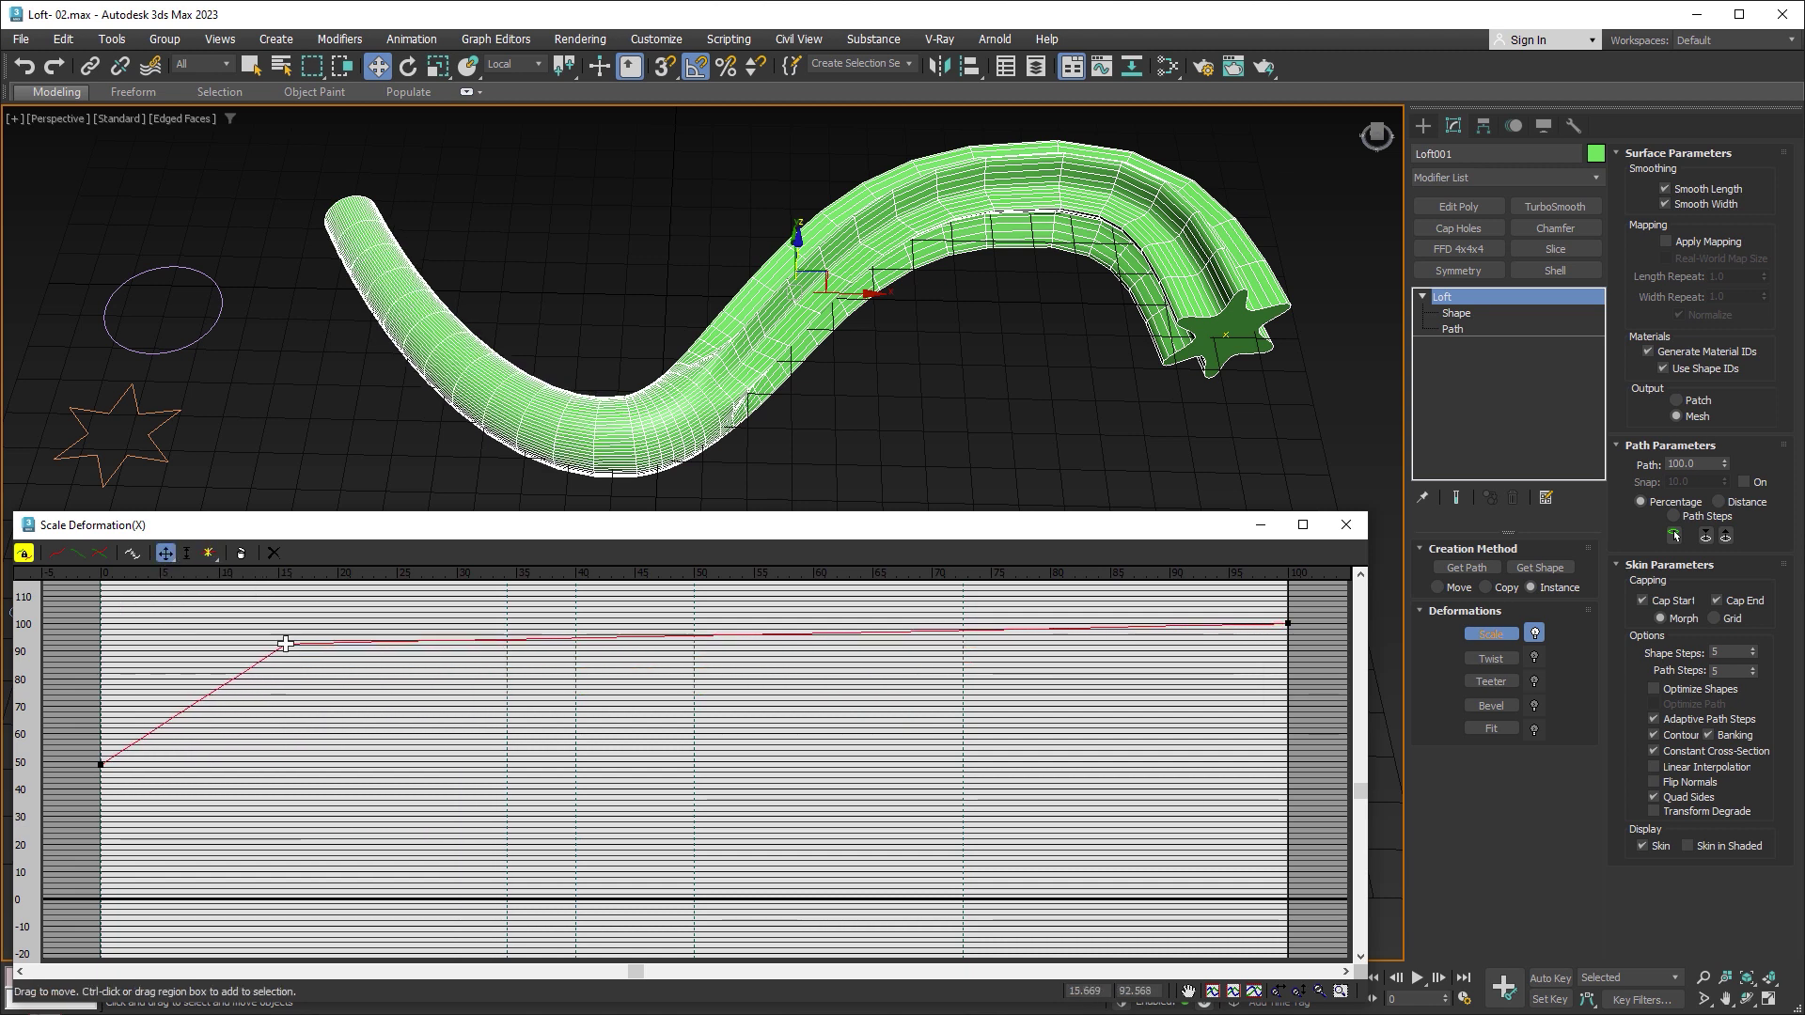
pyautogui.click(1148, 994)
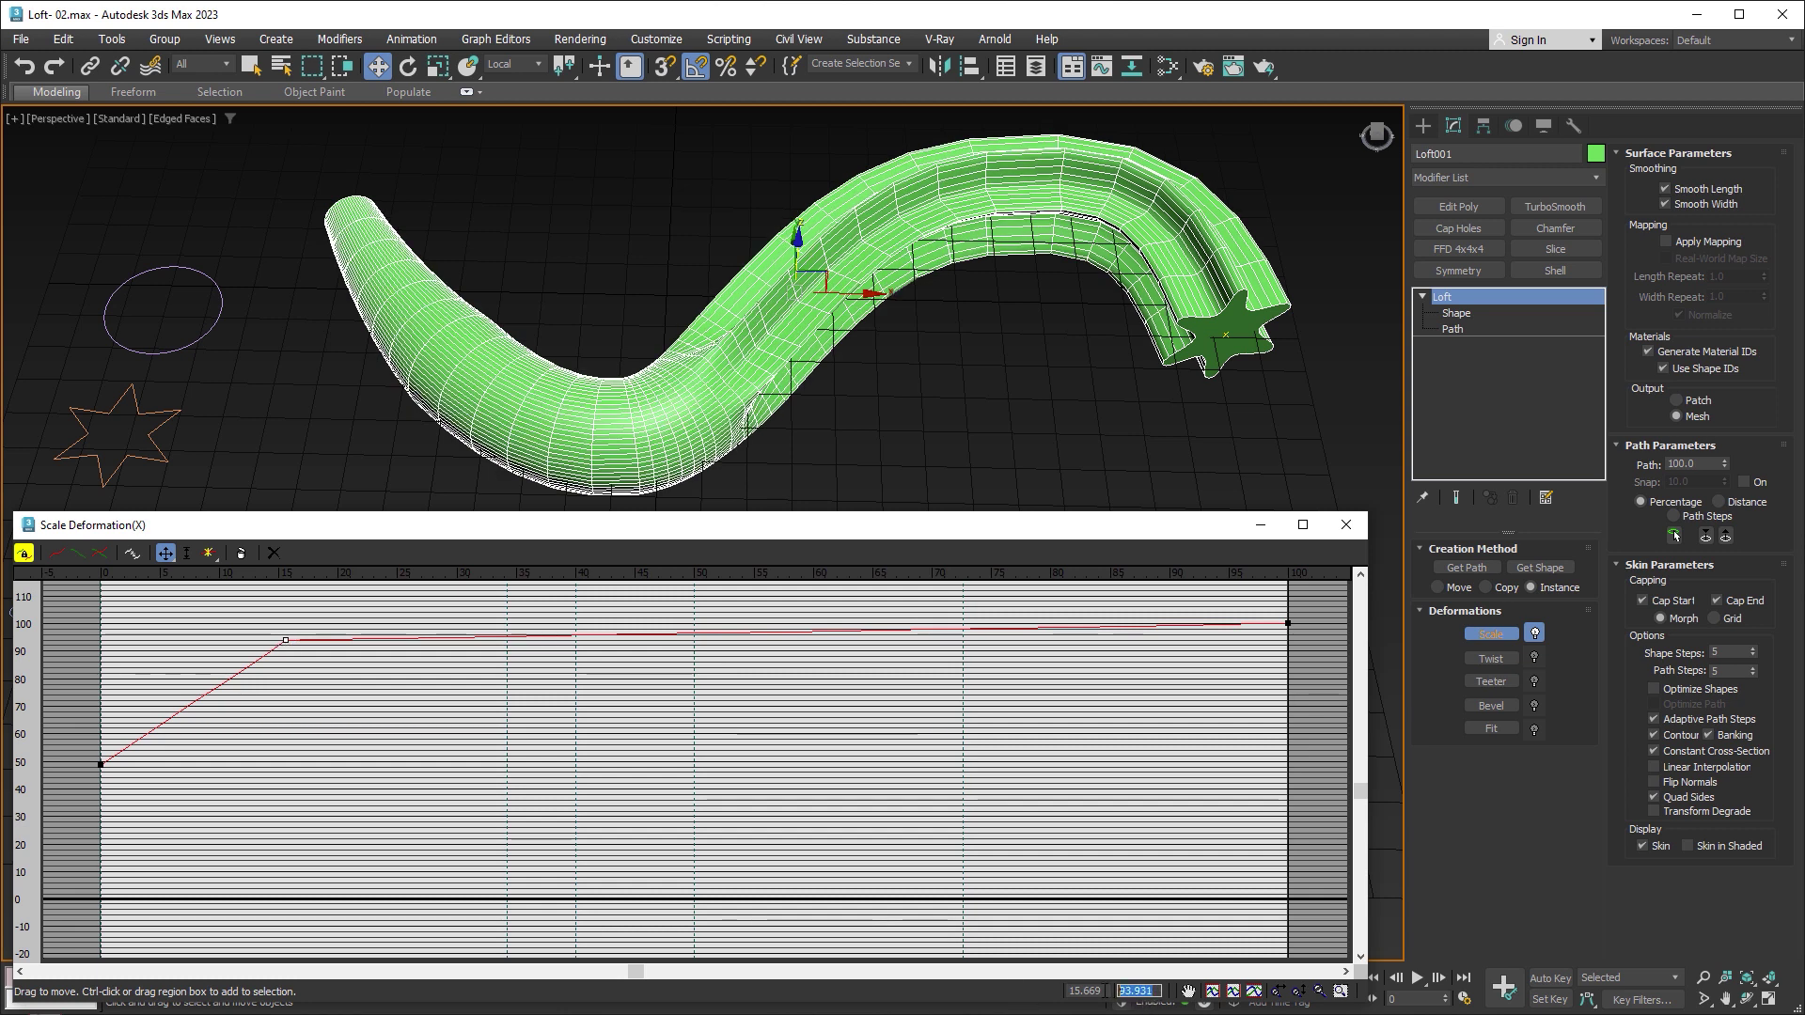
pyautogui.write('100')
pyautogui.press('Return')
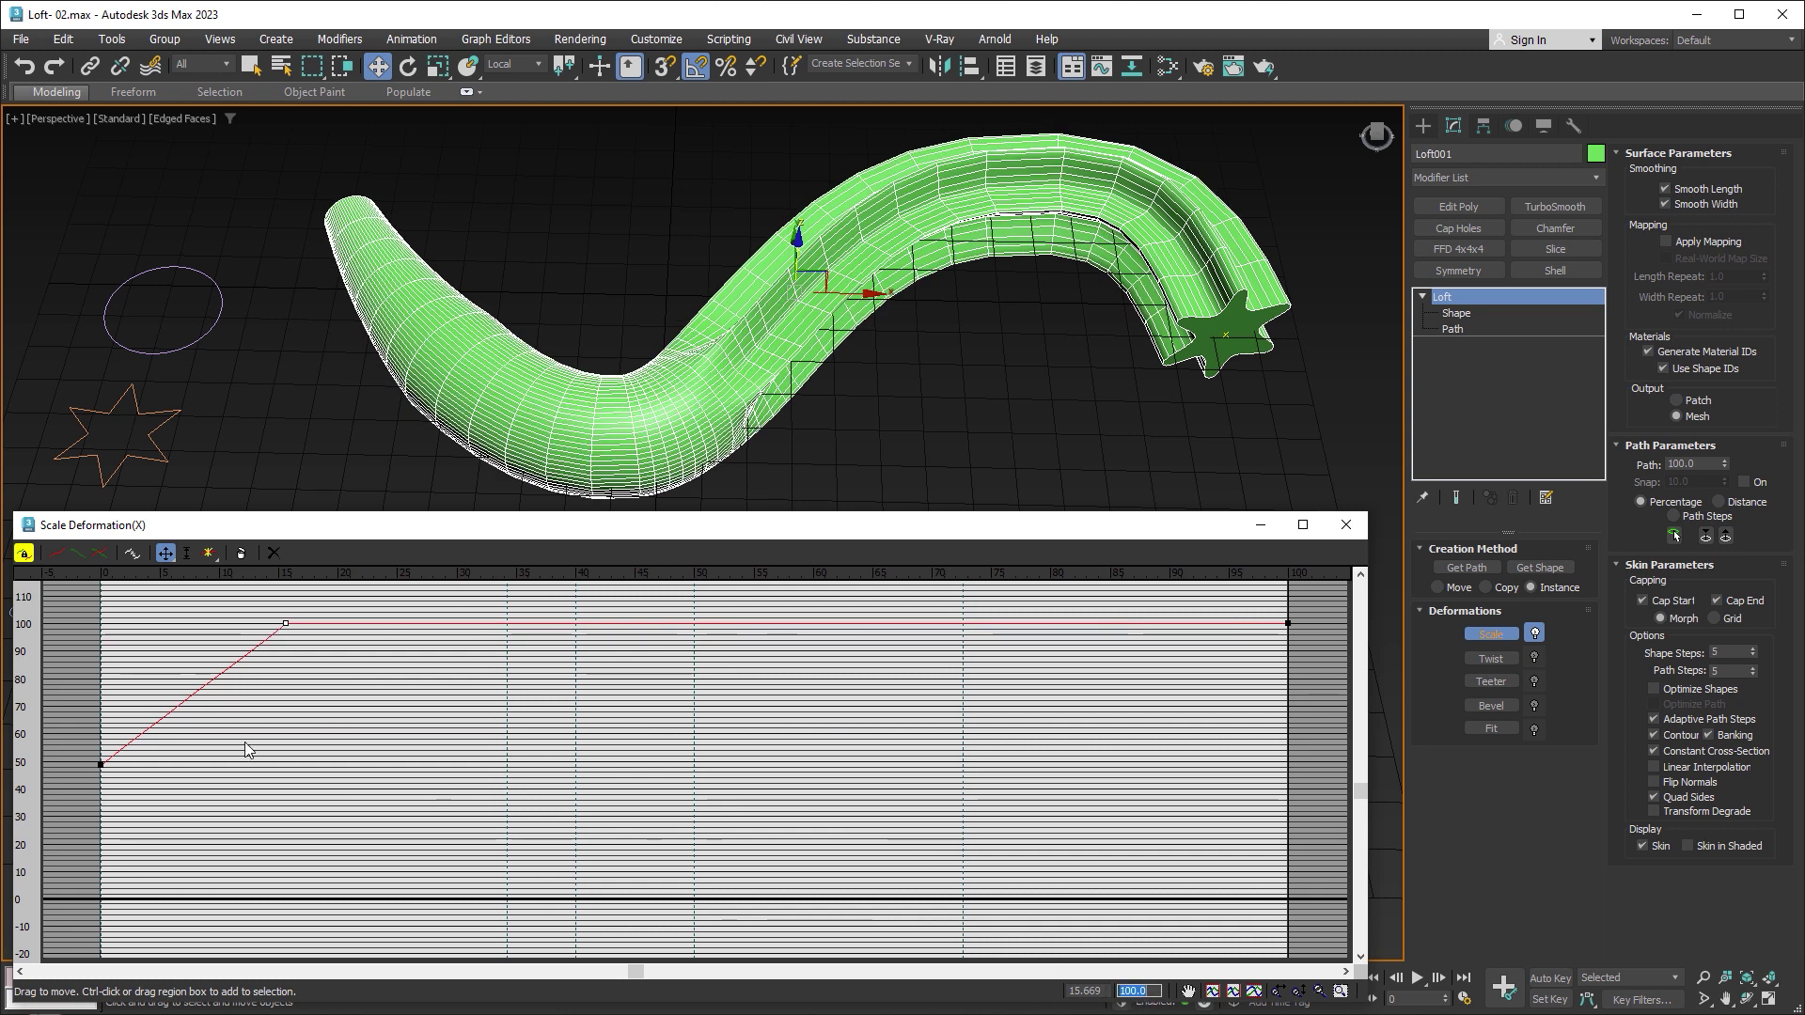
pyautogui.click(102, 763)
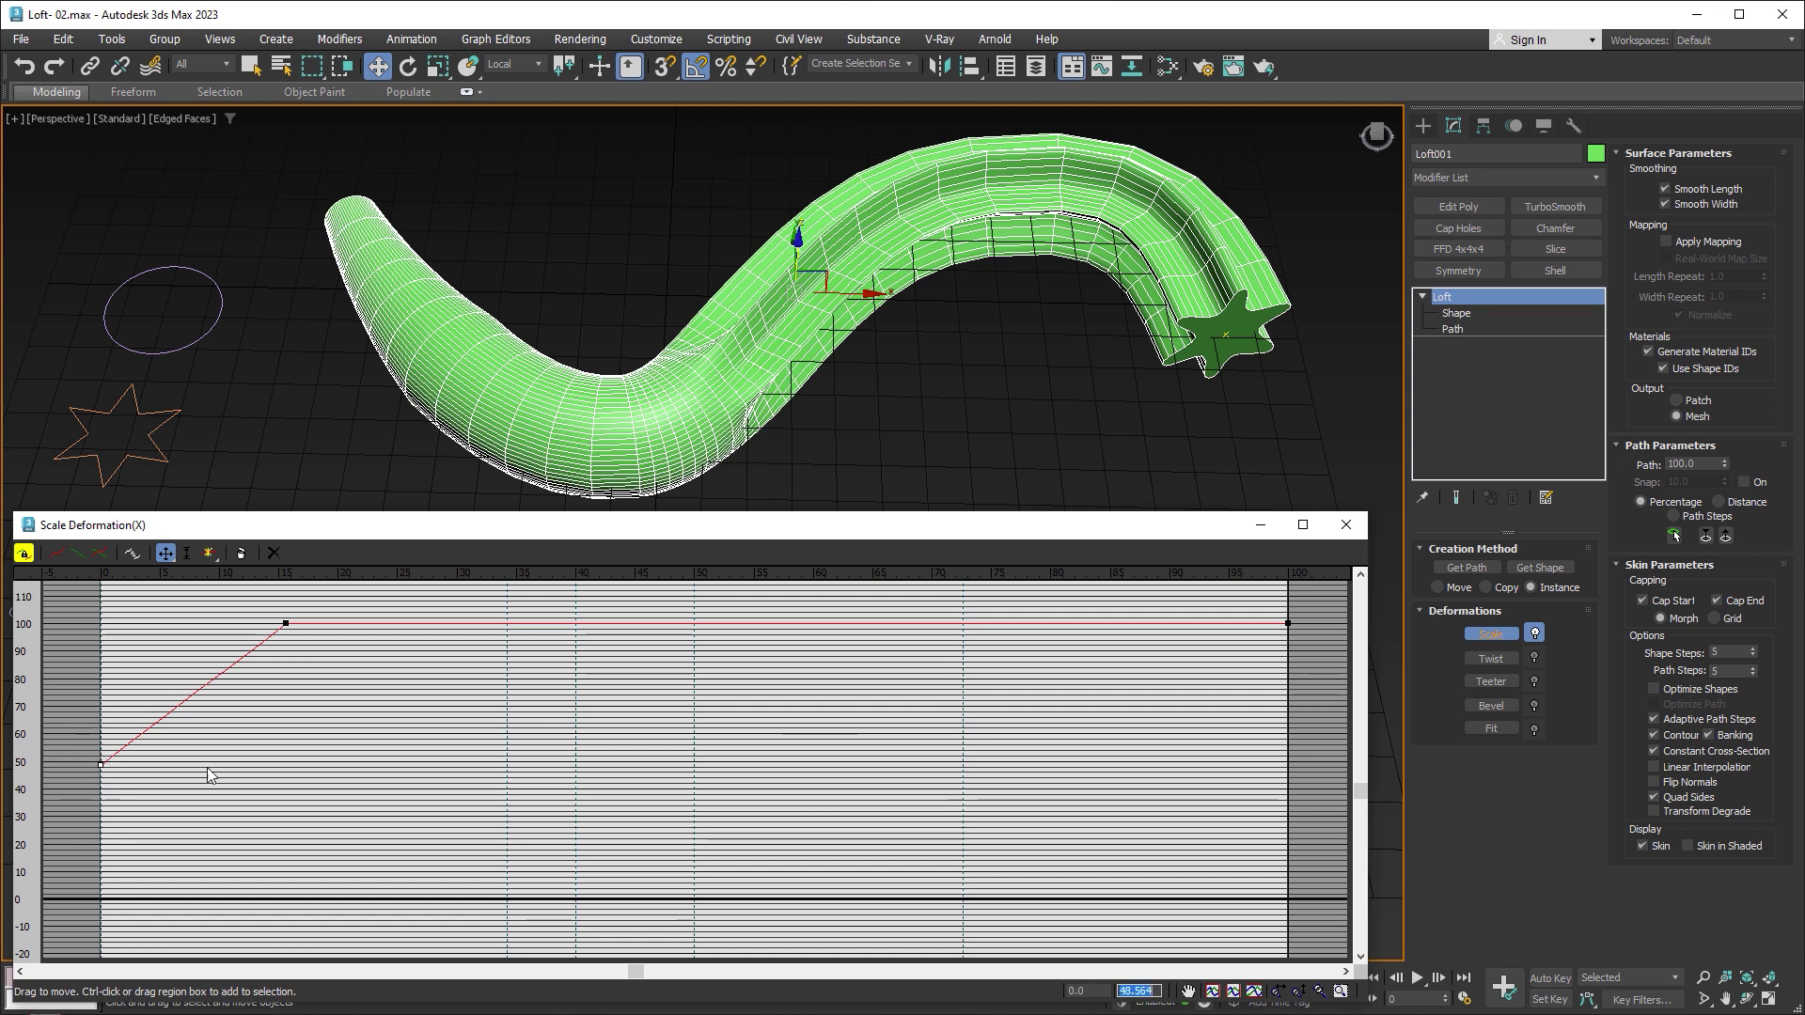
pyautogui.write('50')
pyautogui.press('Return')
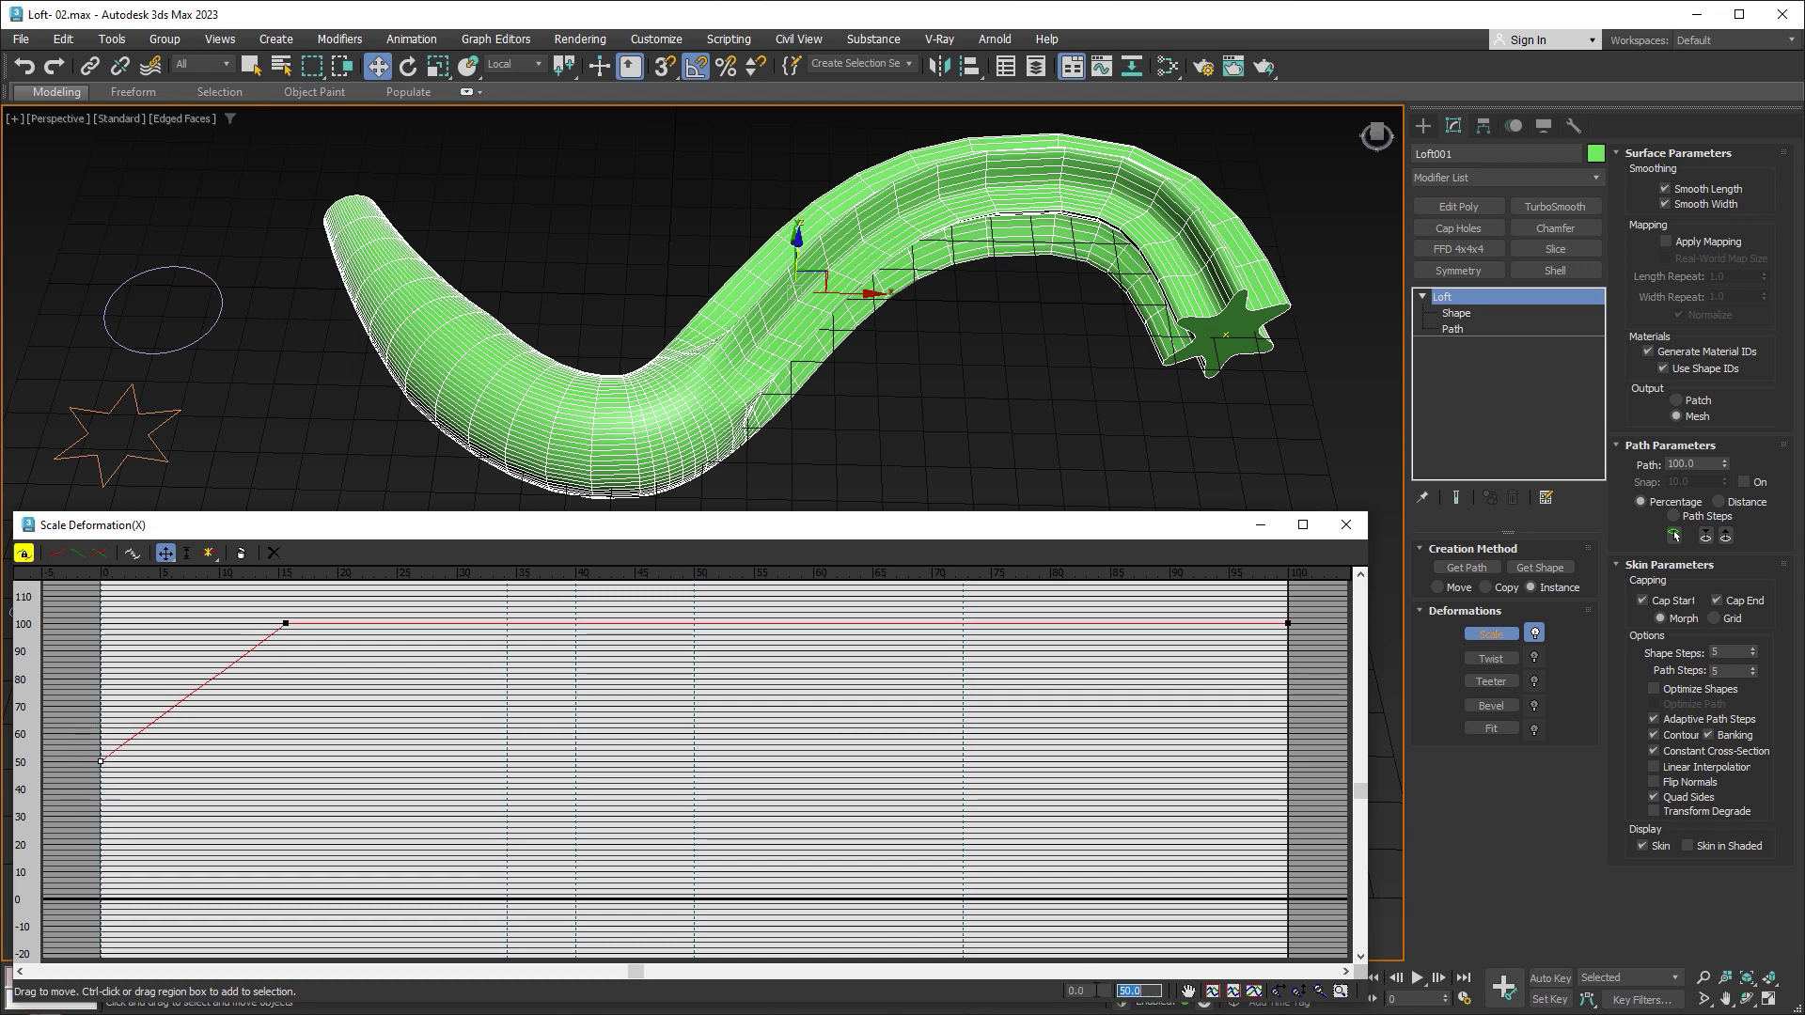
# Step: Make the start point Bezier-Corner and bend its handle into a smooth arc
pyautogui.moveTo(301, 609)
pyautogui.mouseDown()
pyautogui.moveTo(263, 641)
pyautogui.moveTo(285, 621)
pyautogui.mouseUp()
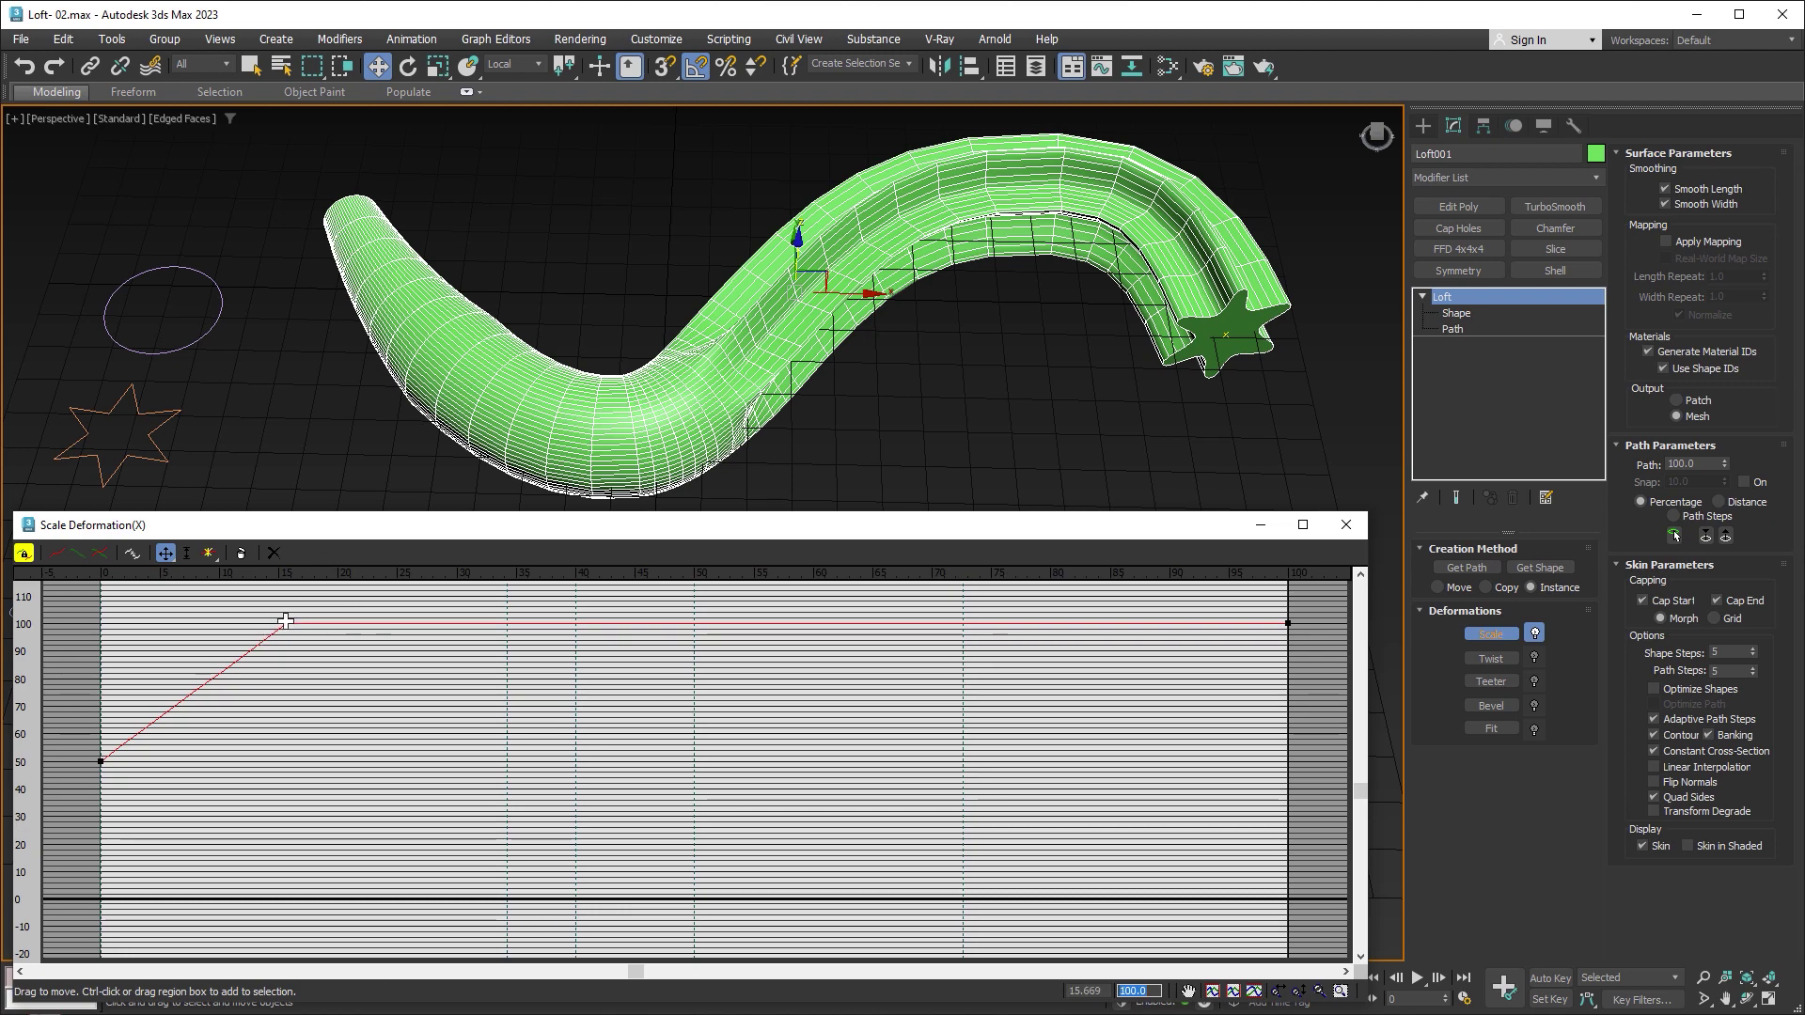
pyautogui.keyDown('alt'); pyautogui.moveTo(778, 371); pyautogui.dragTo(758, 376, button='middle'); pyautogui.keyUp('alt')
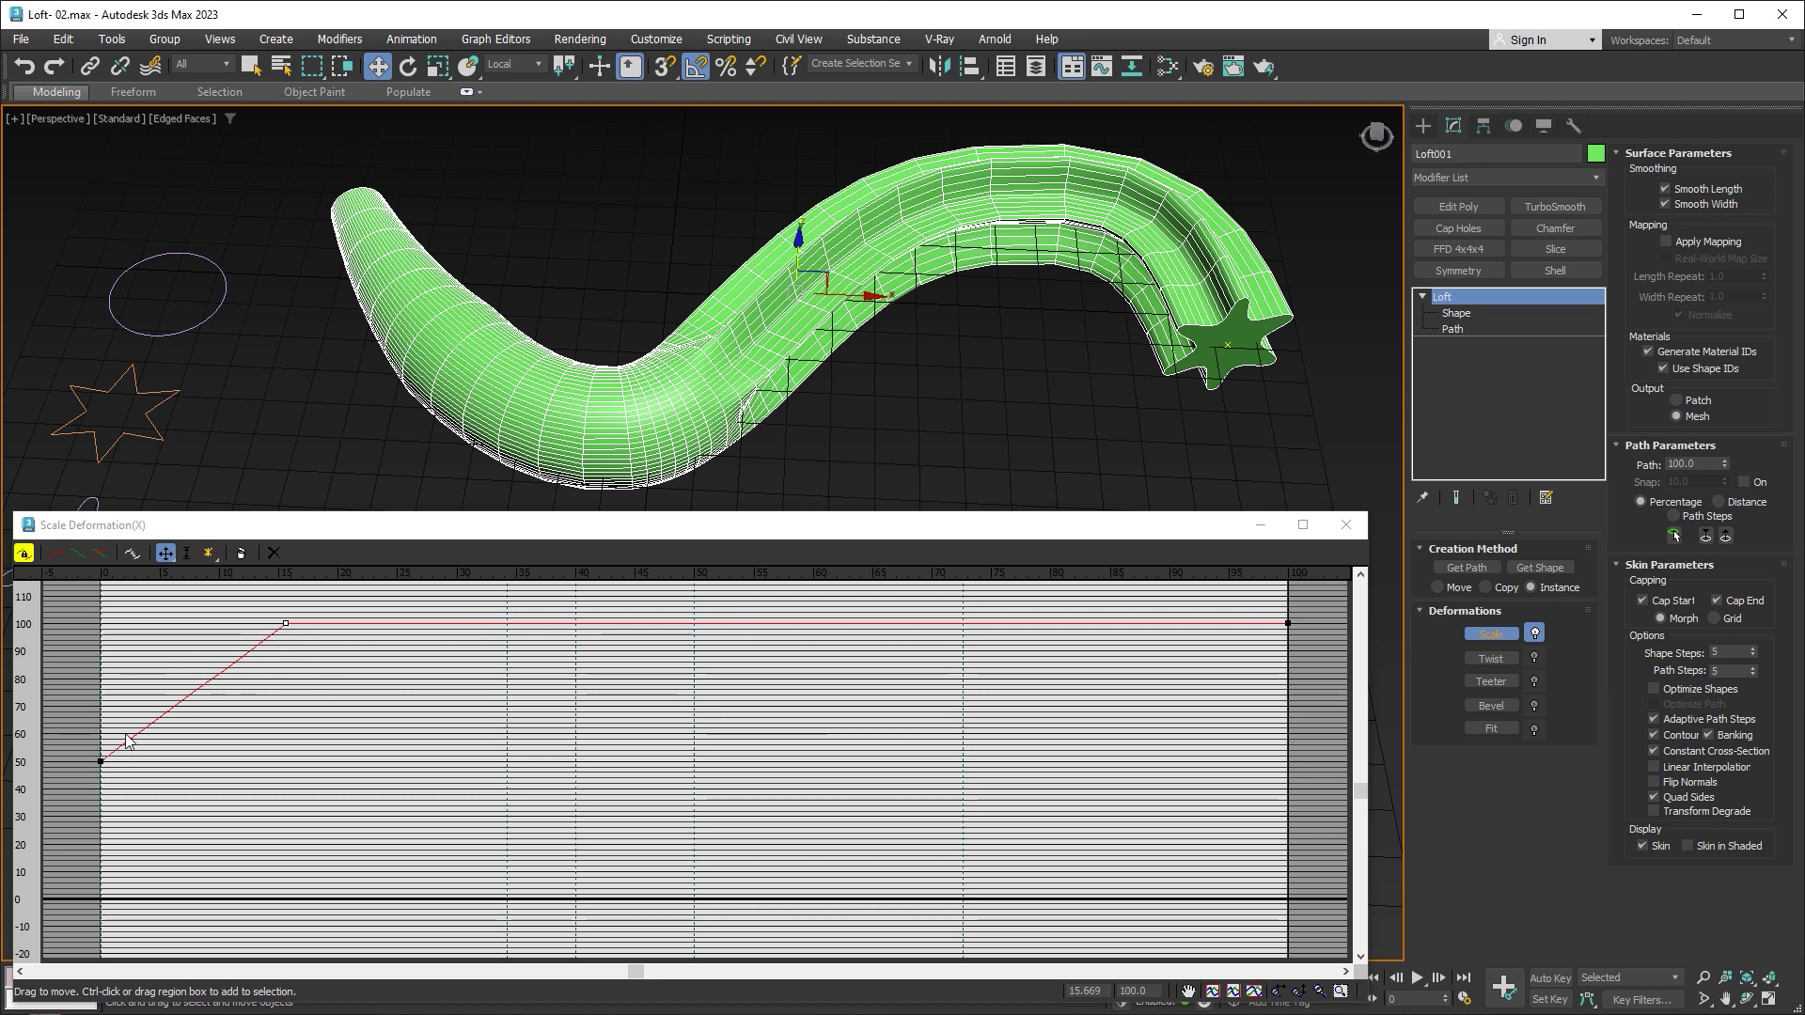
pyautogui.rightClick(101, 761)
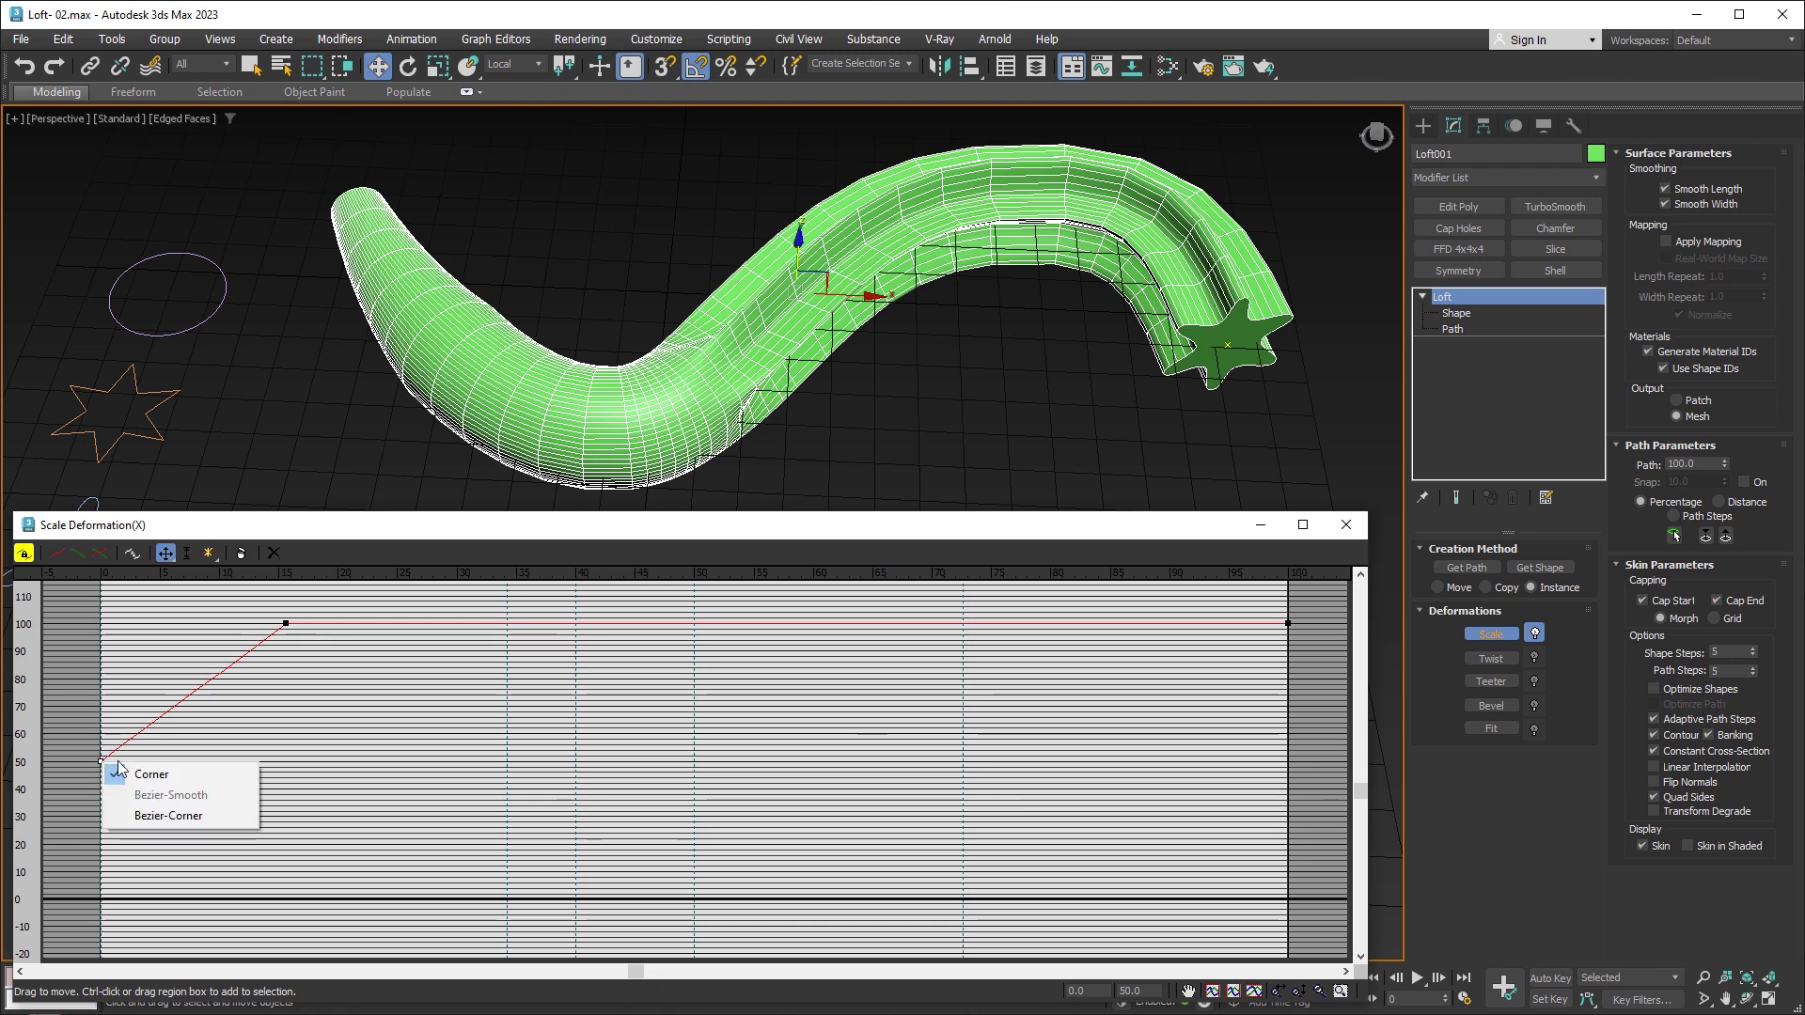
pyautogui.click(169, 815)
pyautogui.moveTo(146, 725); pyautogui.dragTo(127, 632)
pyautogui.moveTo(422, 355)
pyautogui.keyDown('alt'); pyautogui.mouseDown(button='middle')
pyautogui.moveTo(714, 376)
pyautogui.moveTo(556, 289)
pyautogui.moveTo(526, 300)
pyautogui.mouseUp(button='middle'); pyautogui.keyUp('alt')
# Step: Close the scale graph, disable Scale deformation, and open an enlarged Twist Deformation editor
pyautogui.click(1346, 527)
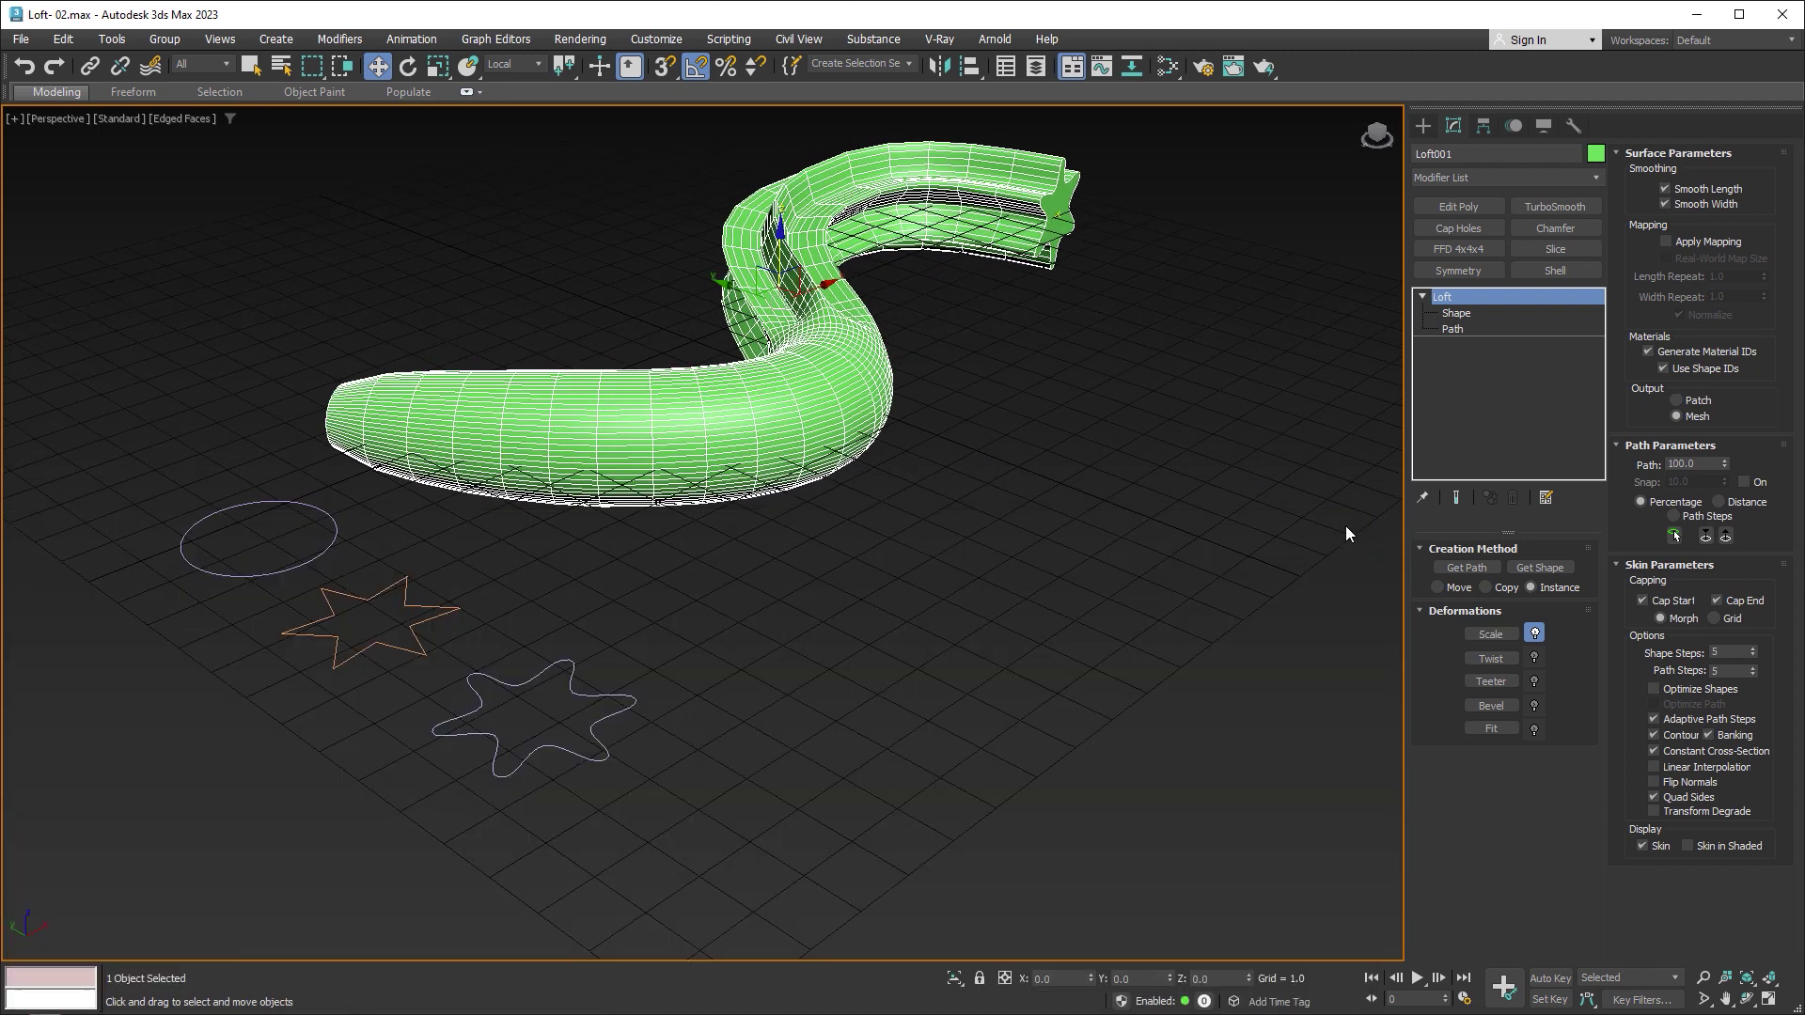
pyautogui.click(1534, 634)
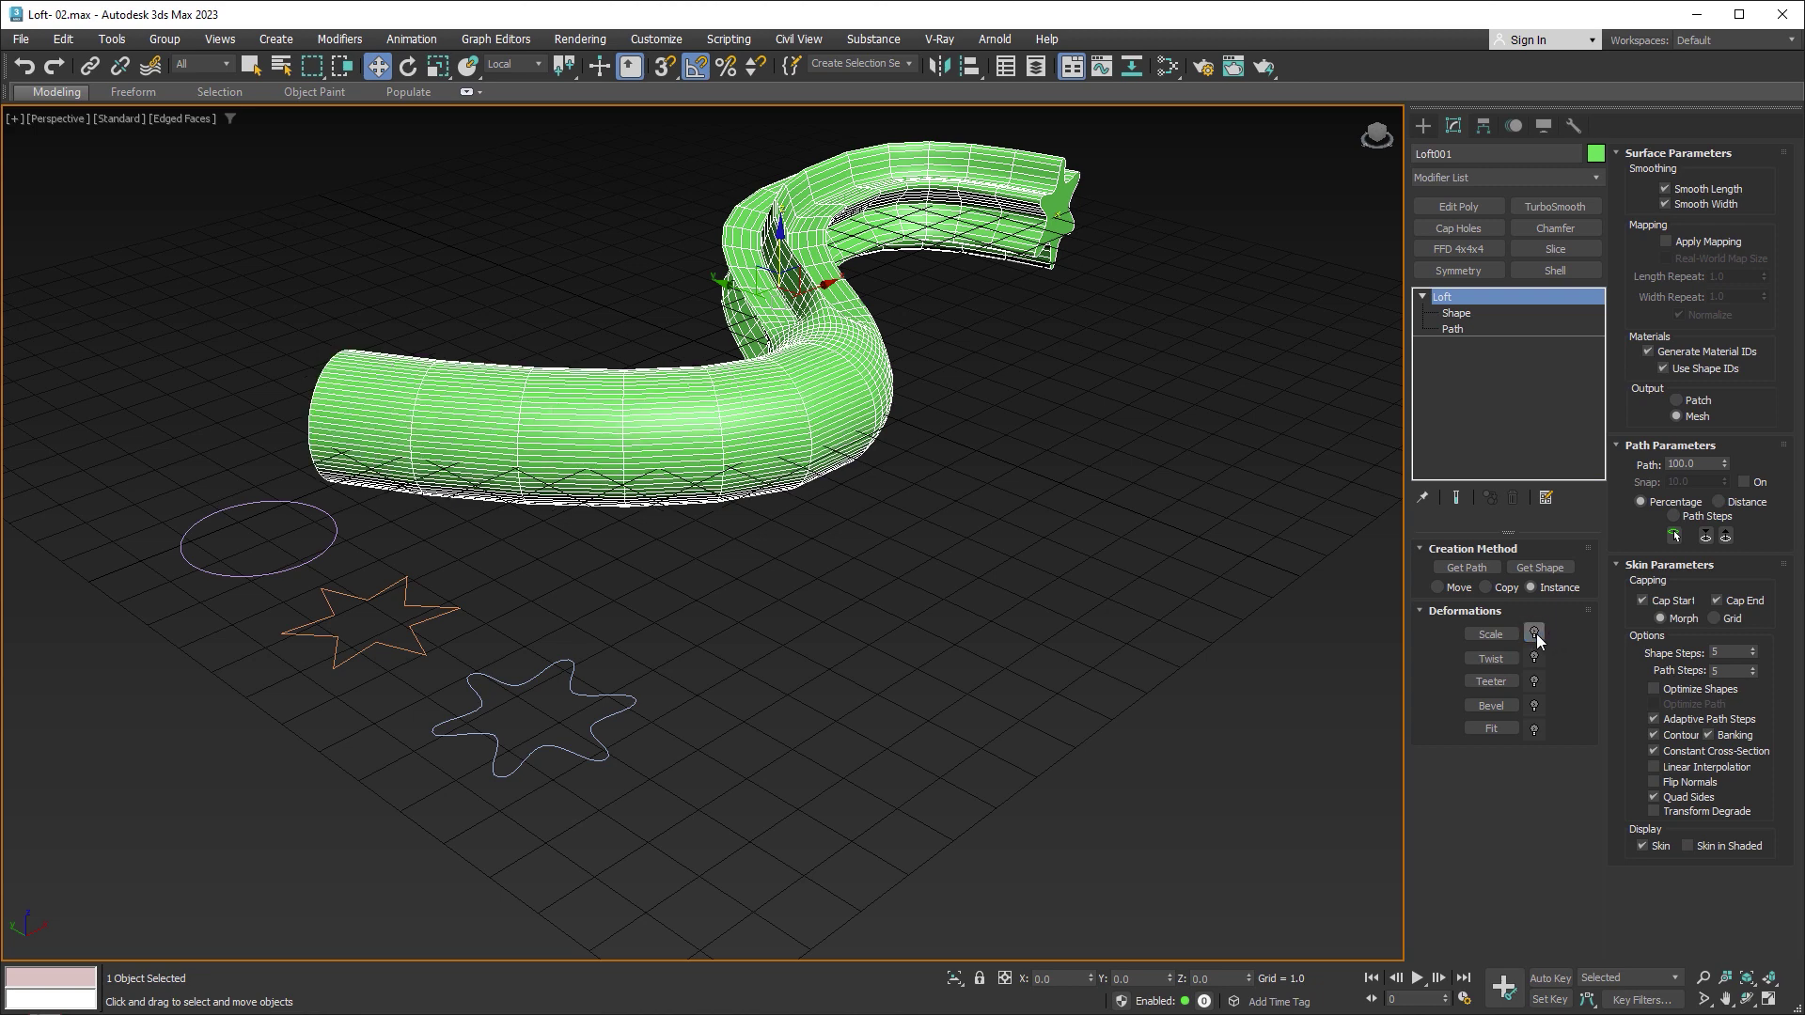
pyautogui.click(1503, 659)
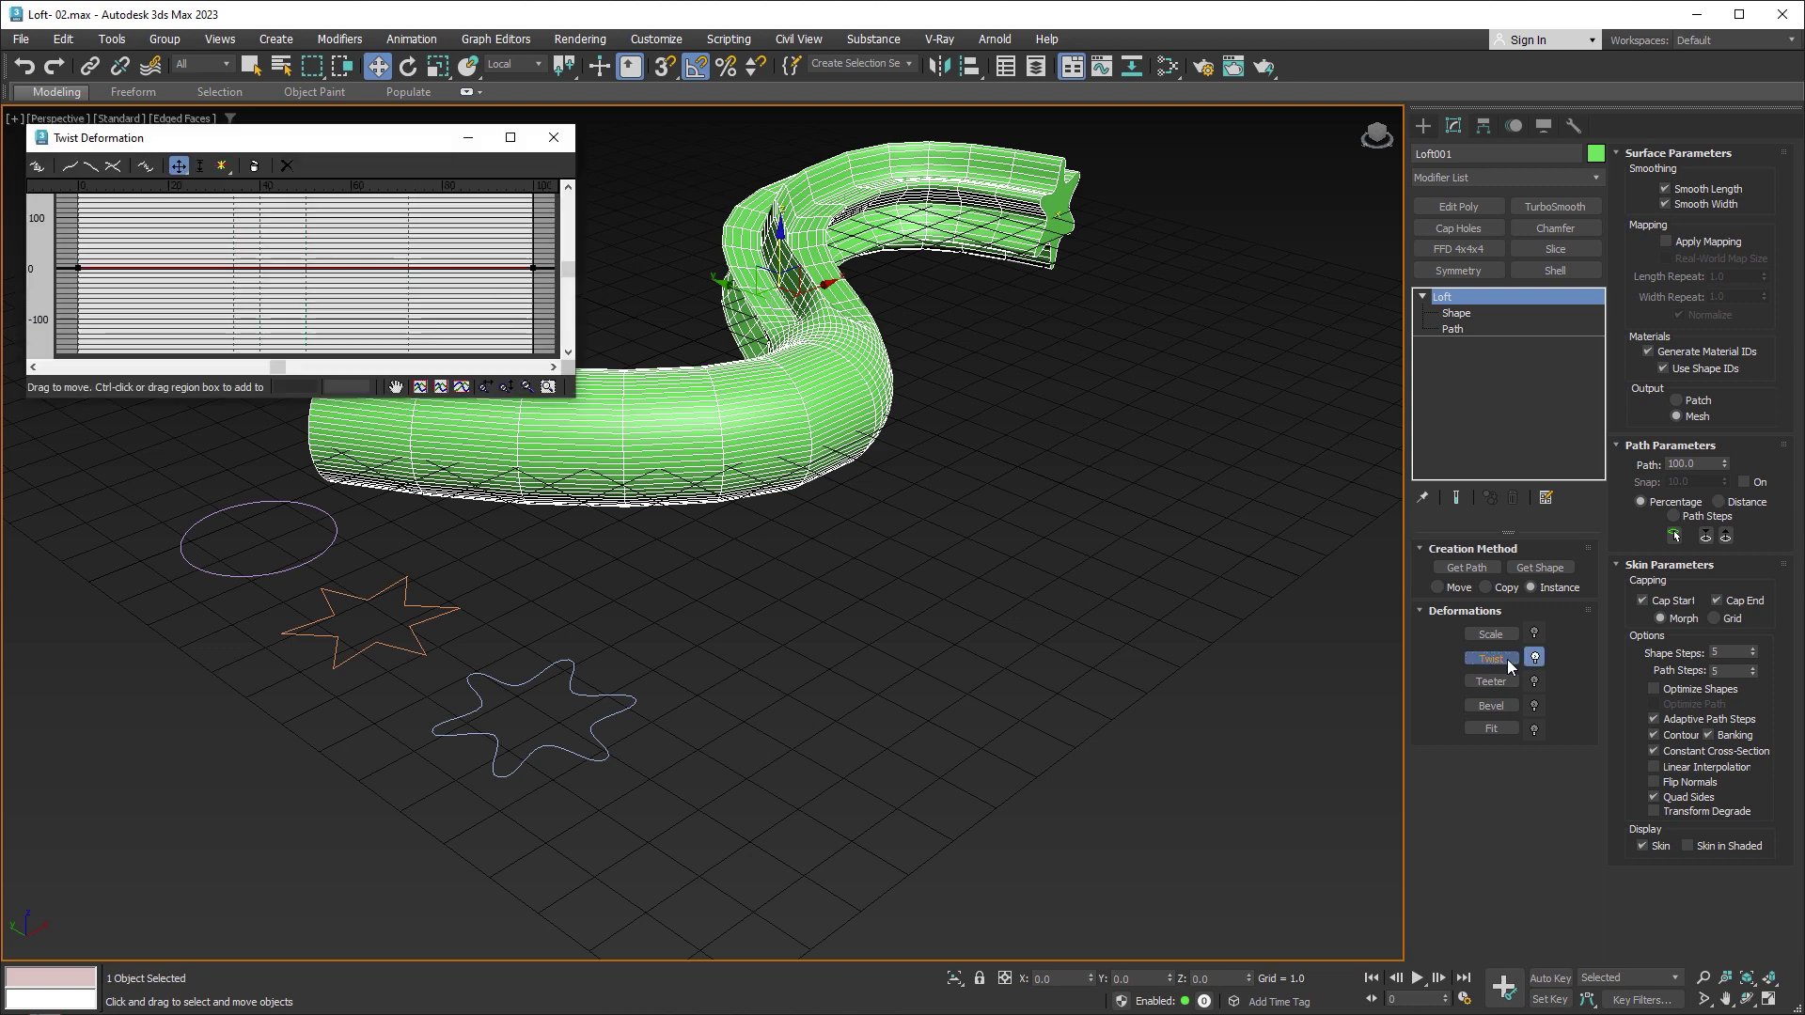
pyautogui.moveTo(386, 137); pyautogui.dragTo(368, 744)
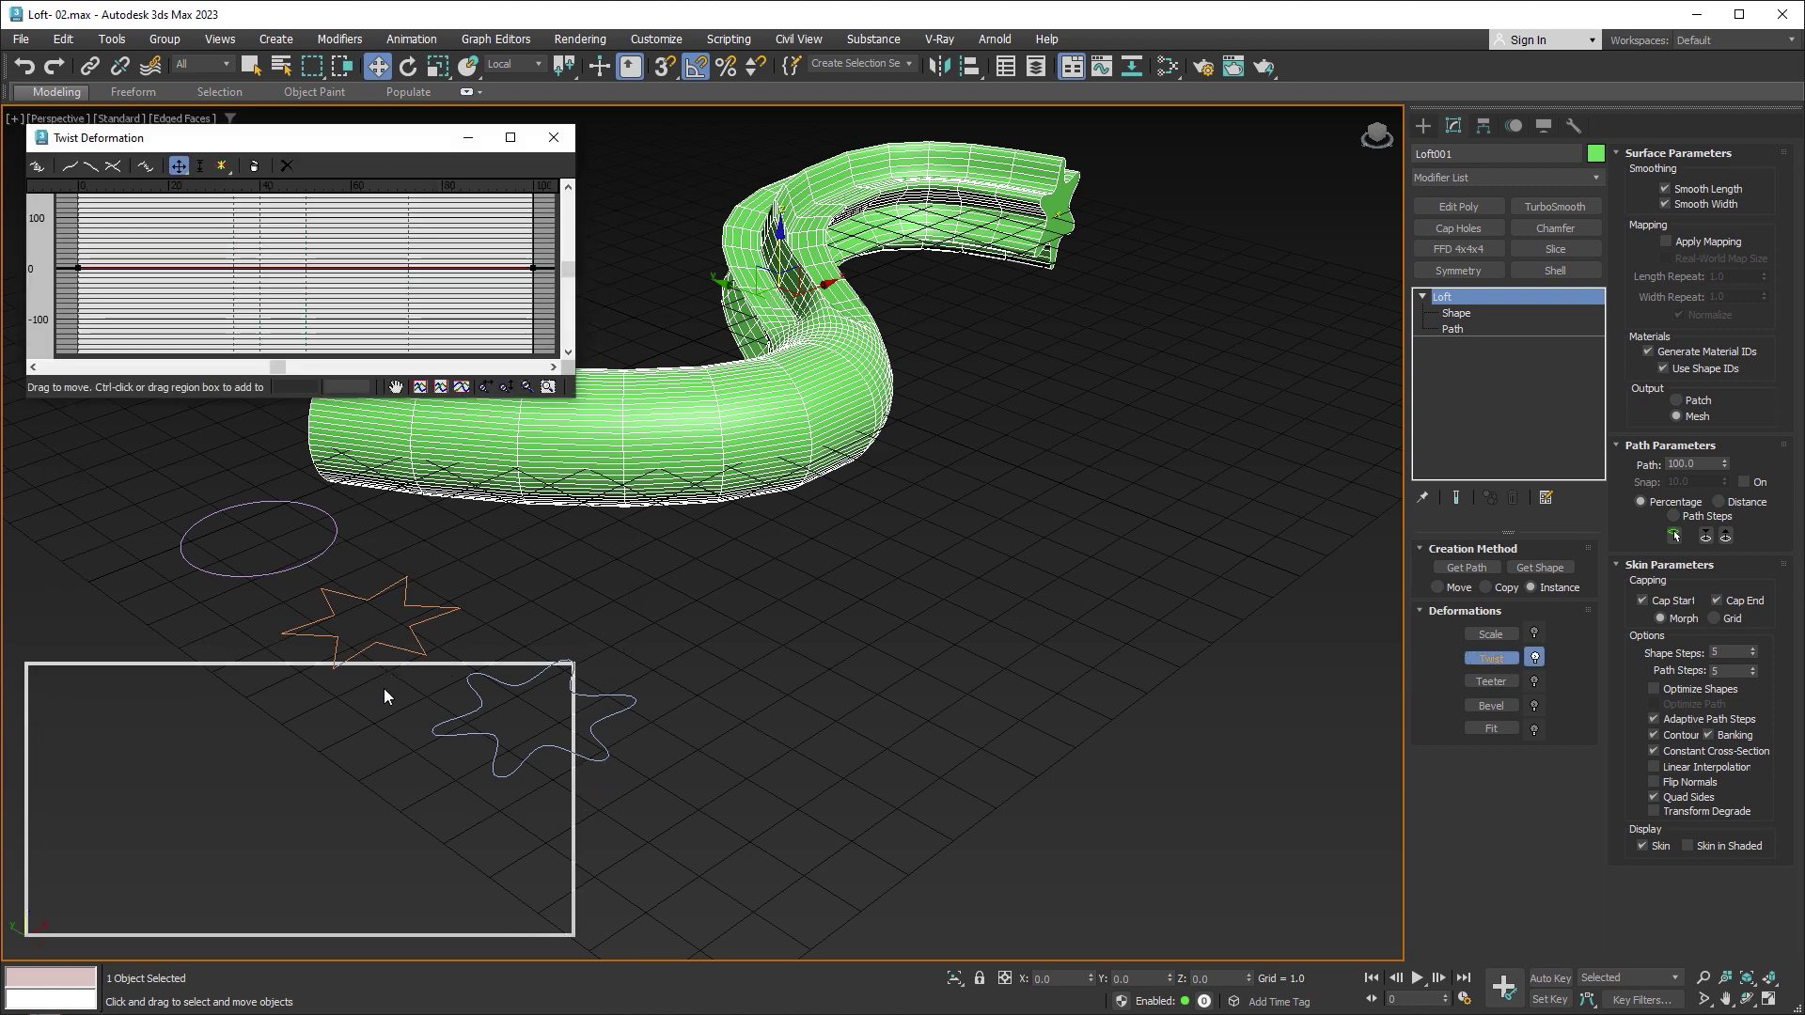
pyautogui.moveTo(561, 733); pyautogui.dragTo(1380, 547)
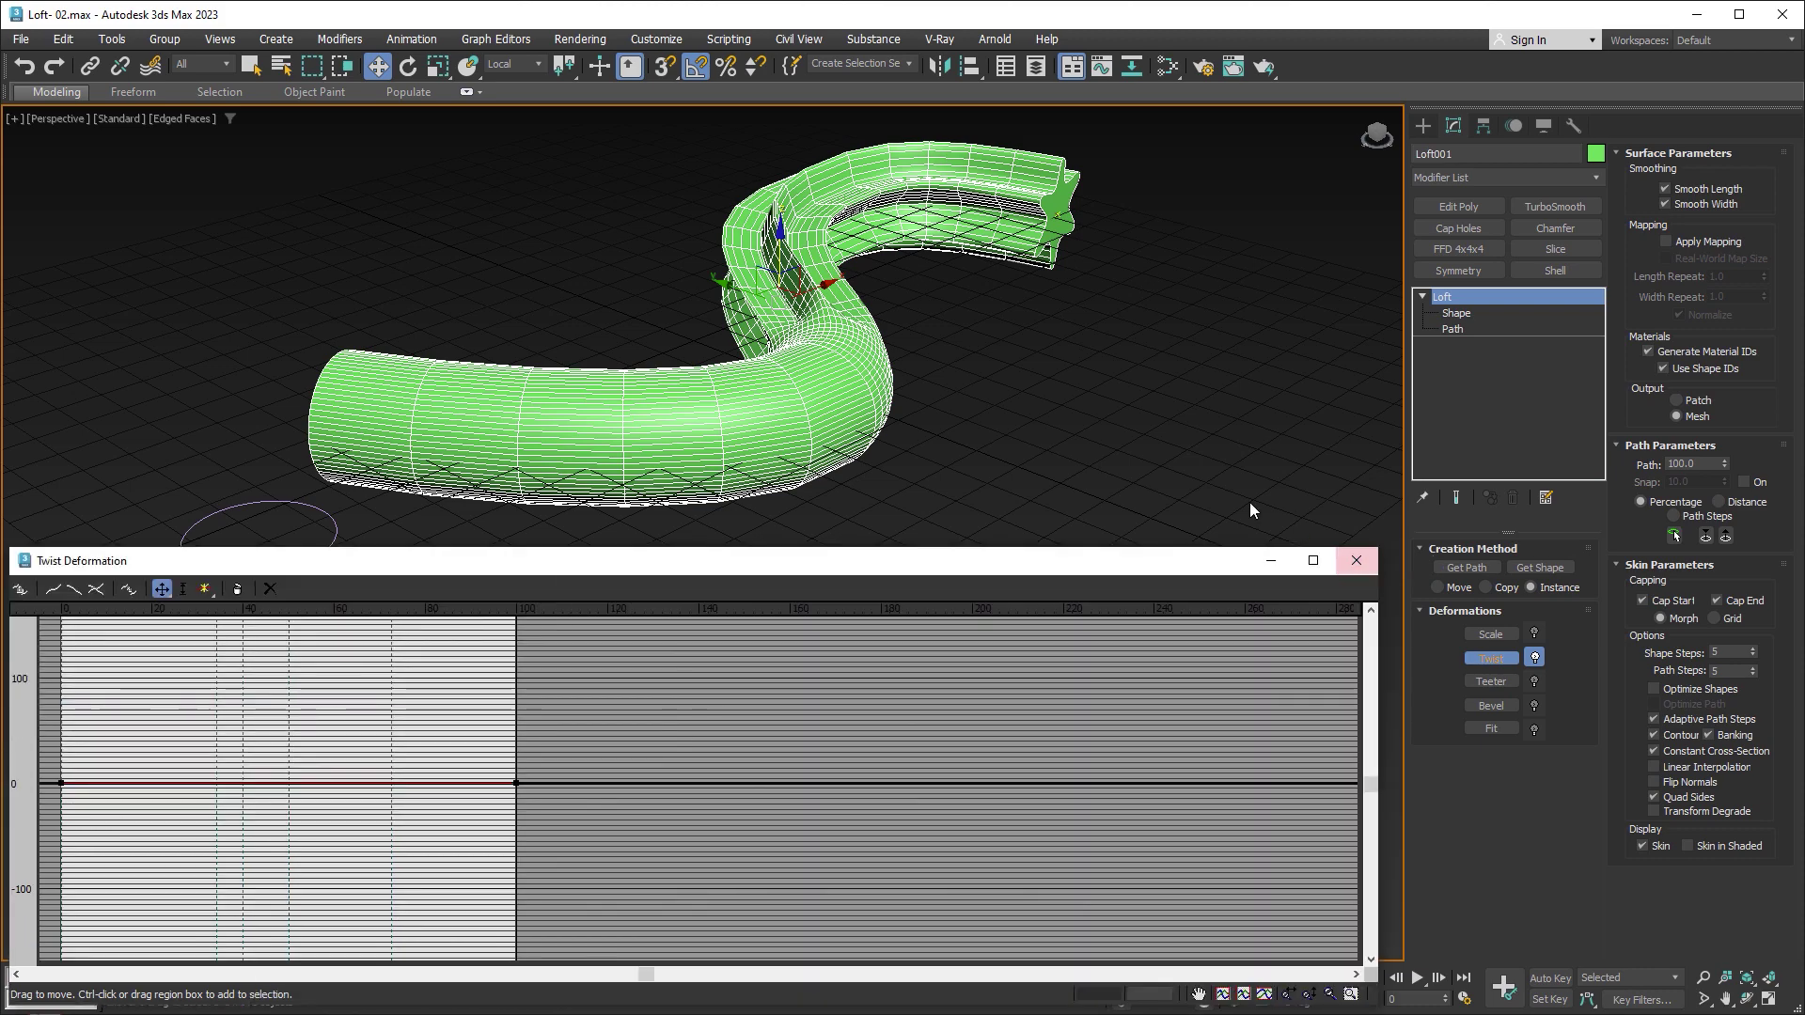
# Step: Fit the twist curve in the graph and lower its end point to about -232
pyautogui.click(1222, 994)
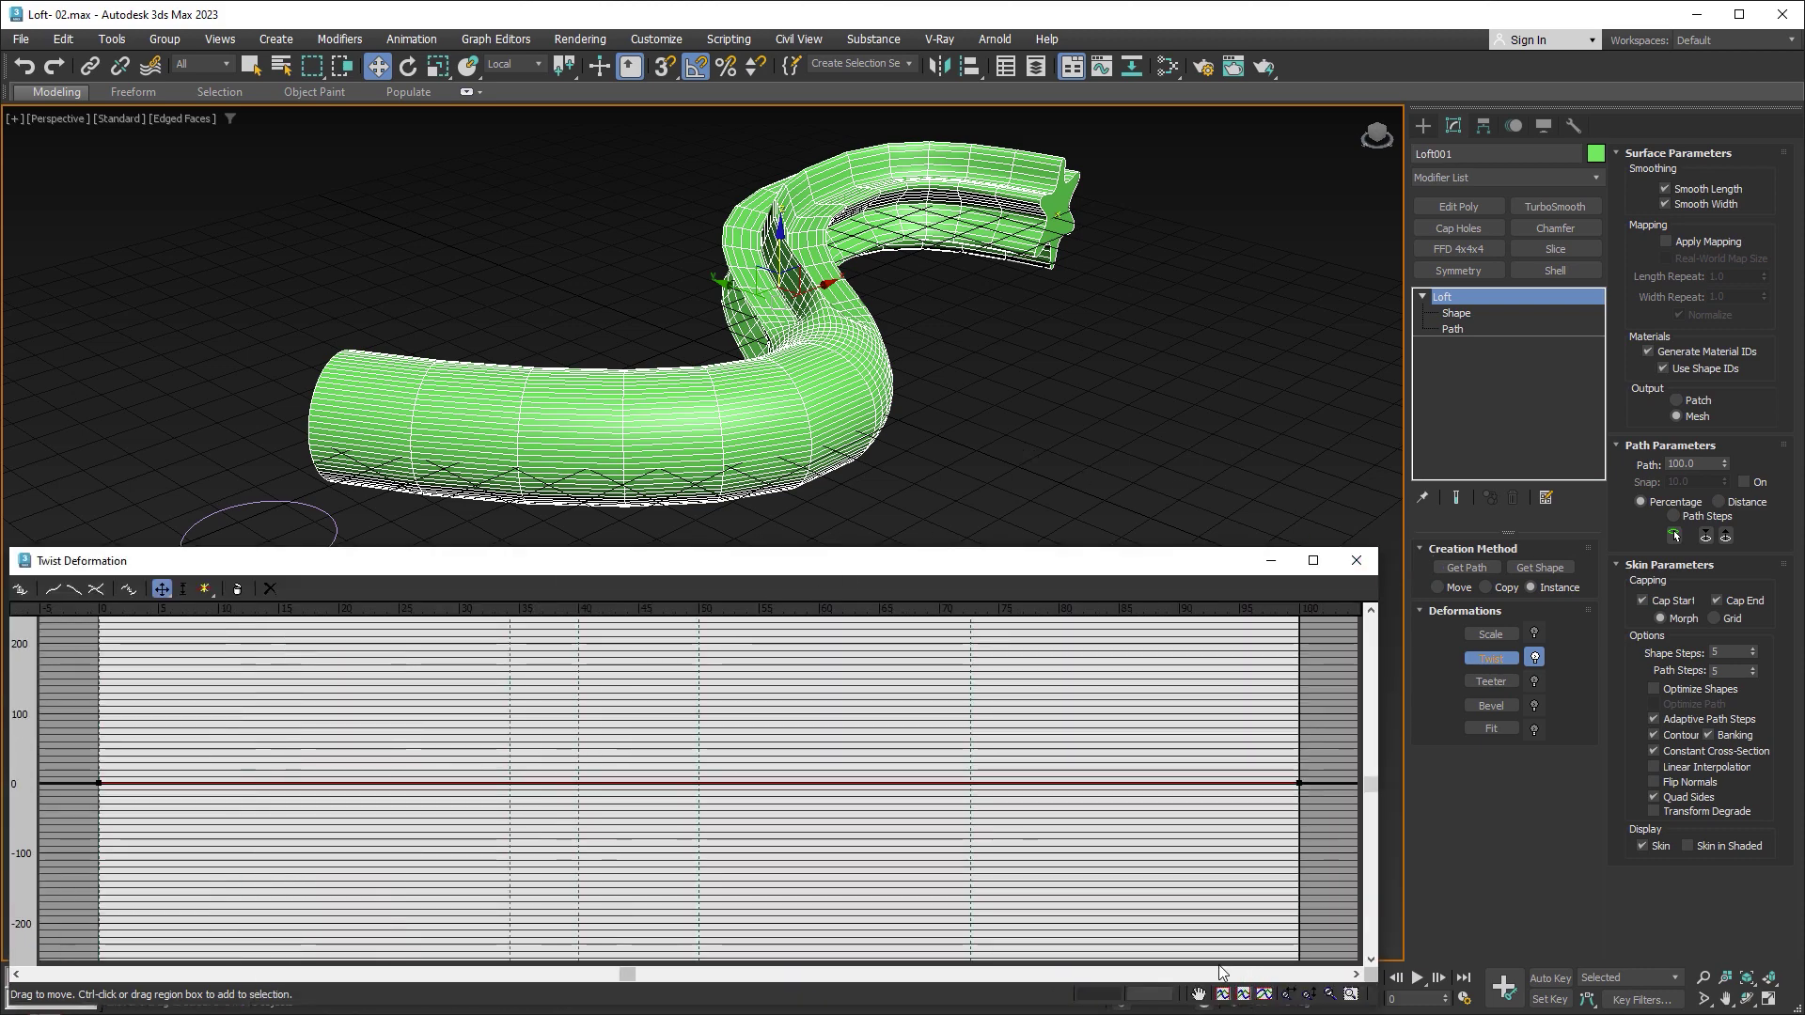
pyautogui.keyDown('alt'); pyautogui.moveTo(1112, 301); pyautogui.dragTo(1020, 334, button='middle'); pyautogui.keyUp('alt')
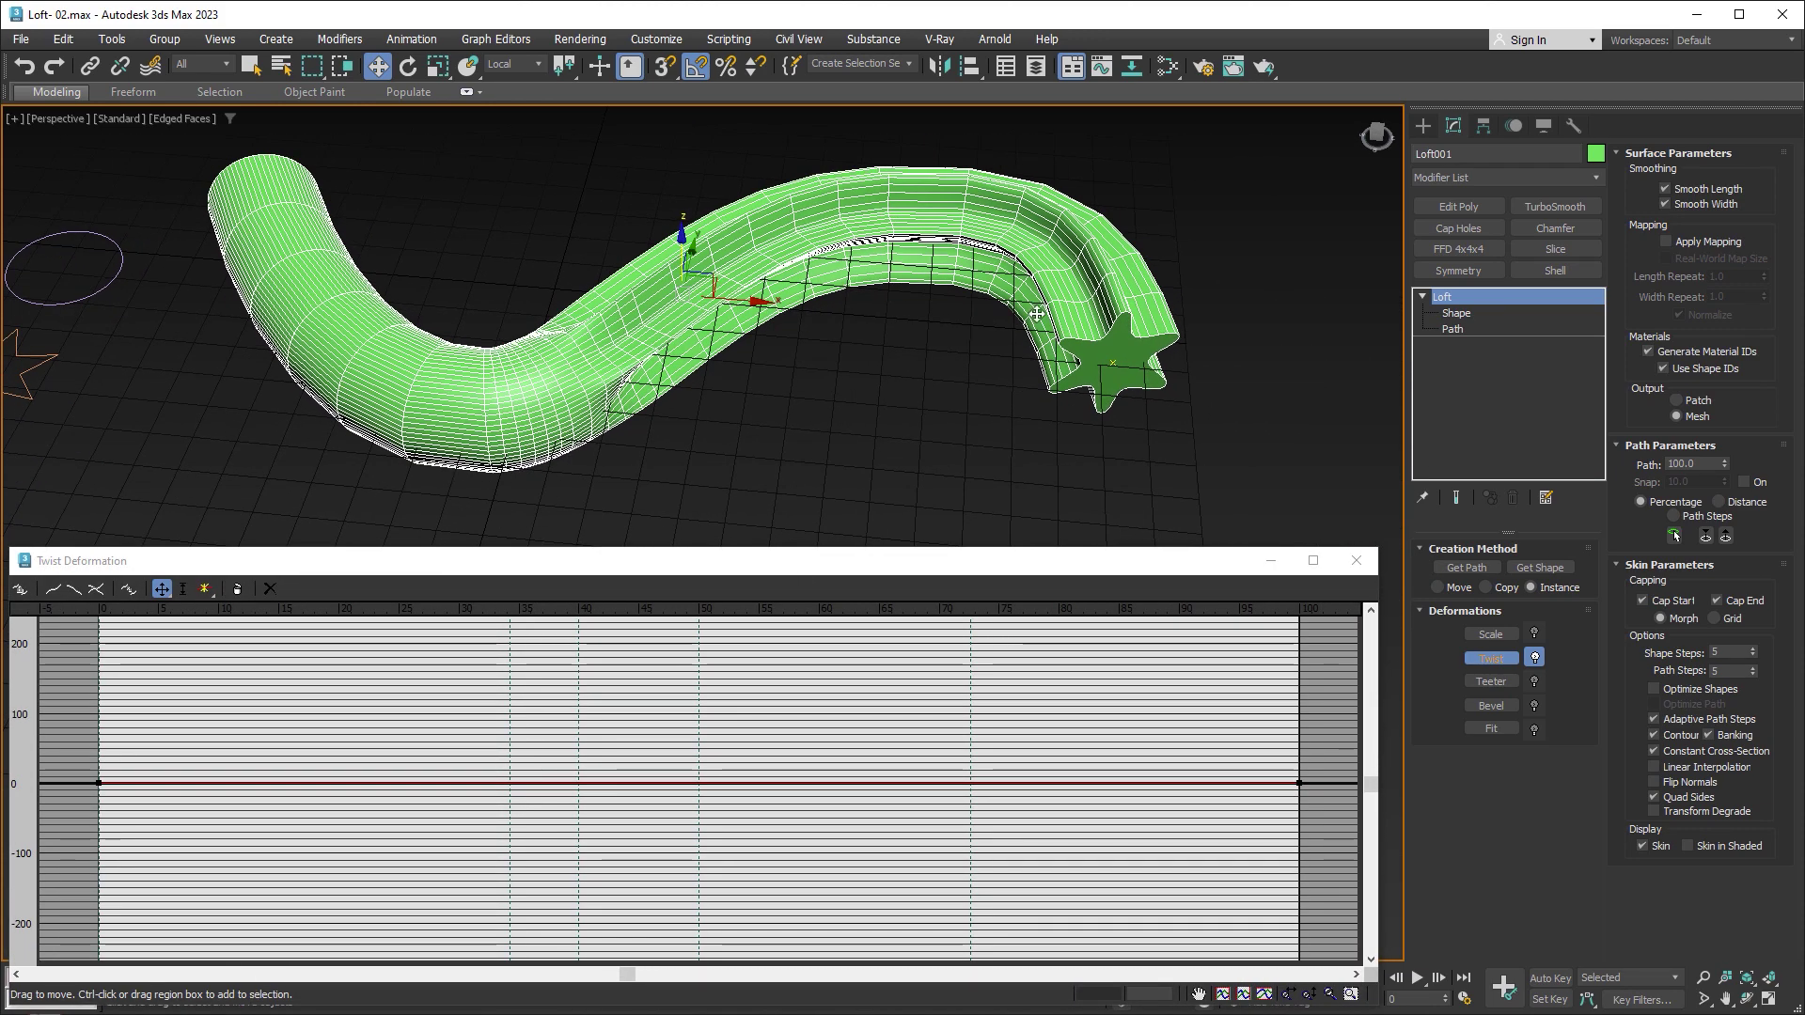
pyautogui.moveTo(1328, 763)
pyautogui.mouseDown()
pyautogui.moveTo(1265, 820)
pyautogui.moveTo(1307, 831)
pyautogui.moveTo(1300, 913)
pyautogui.mouseUp()
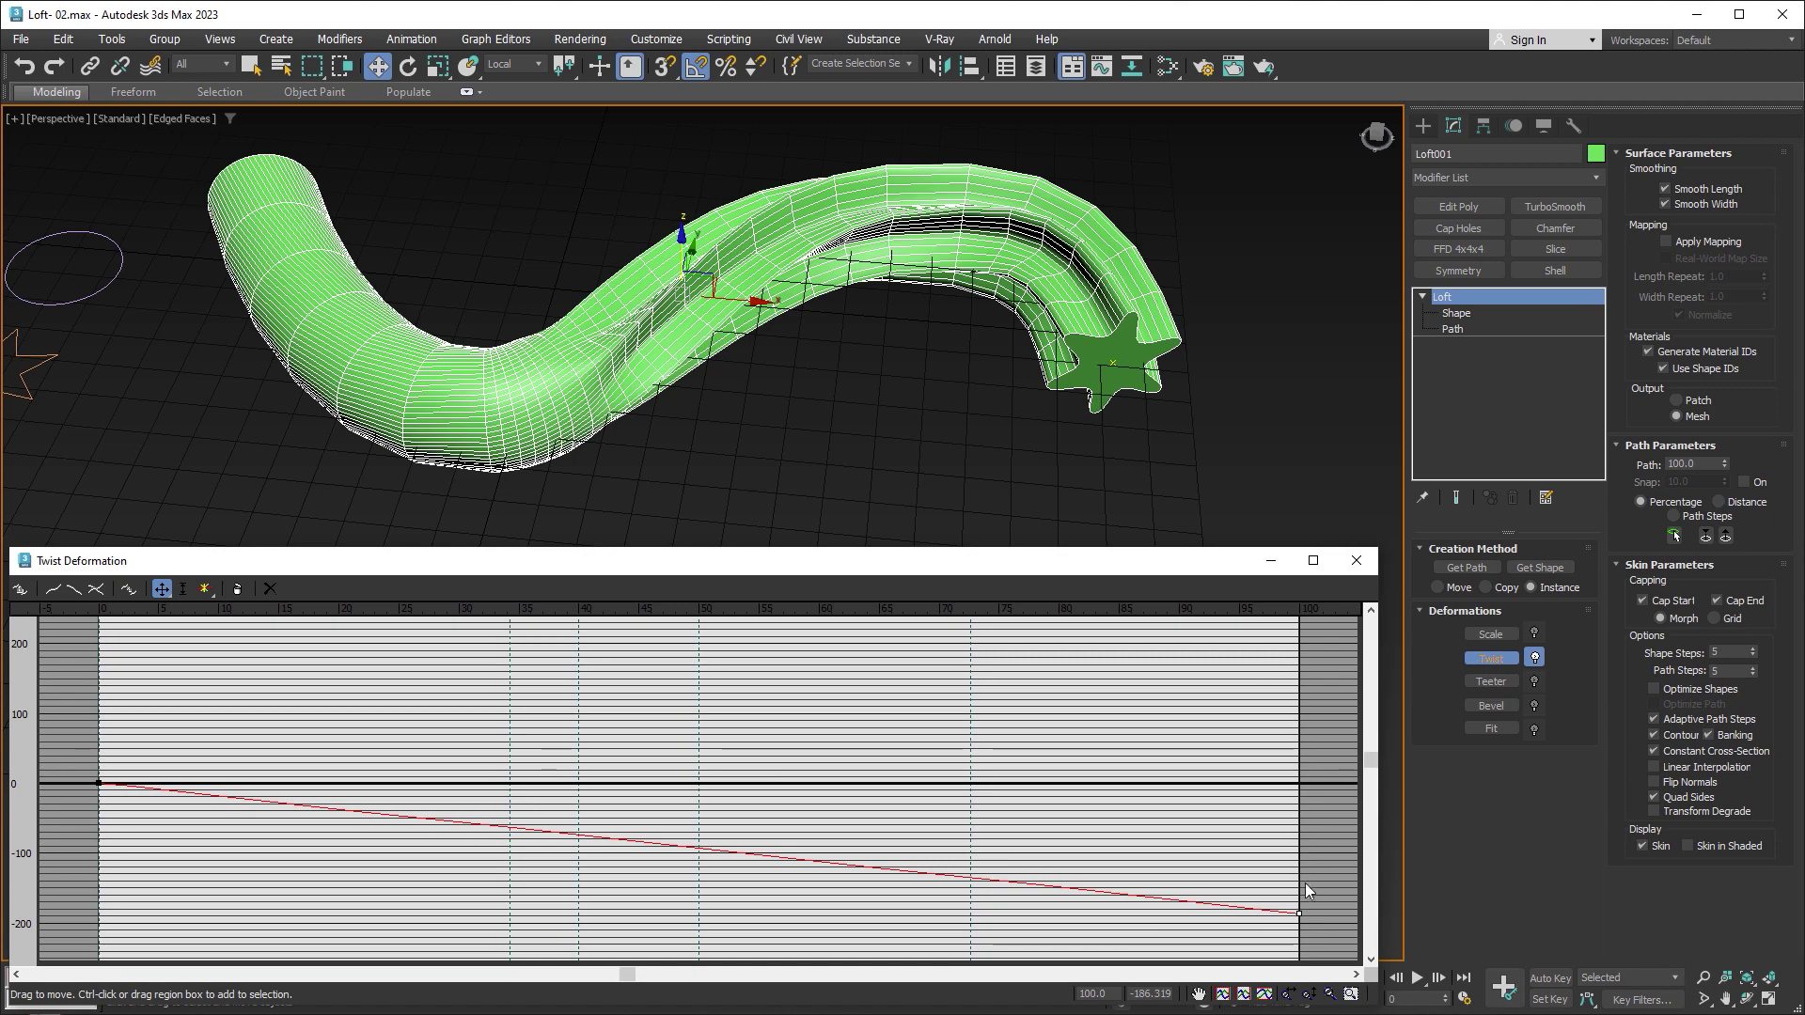
pyautogui.moveTo(1307, 912); pyautogui.dragTo(1302, 945)
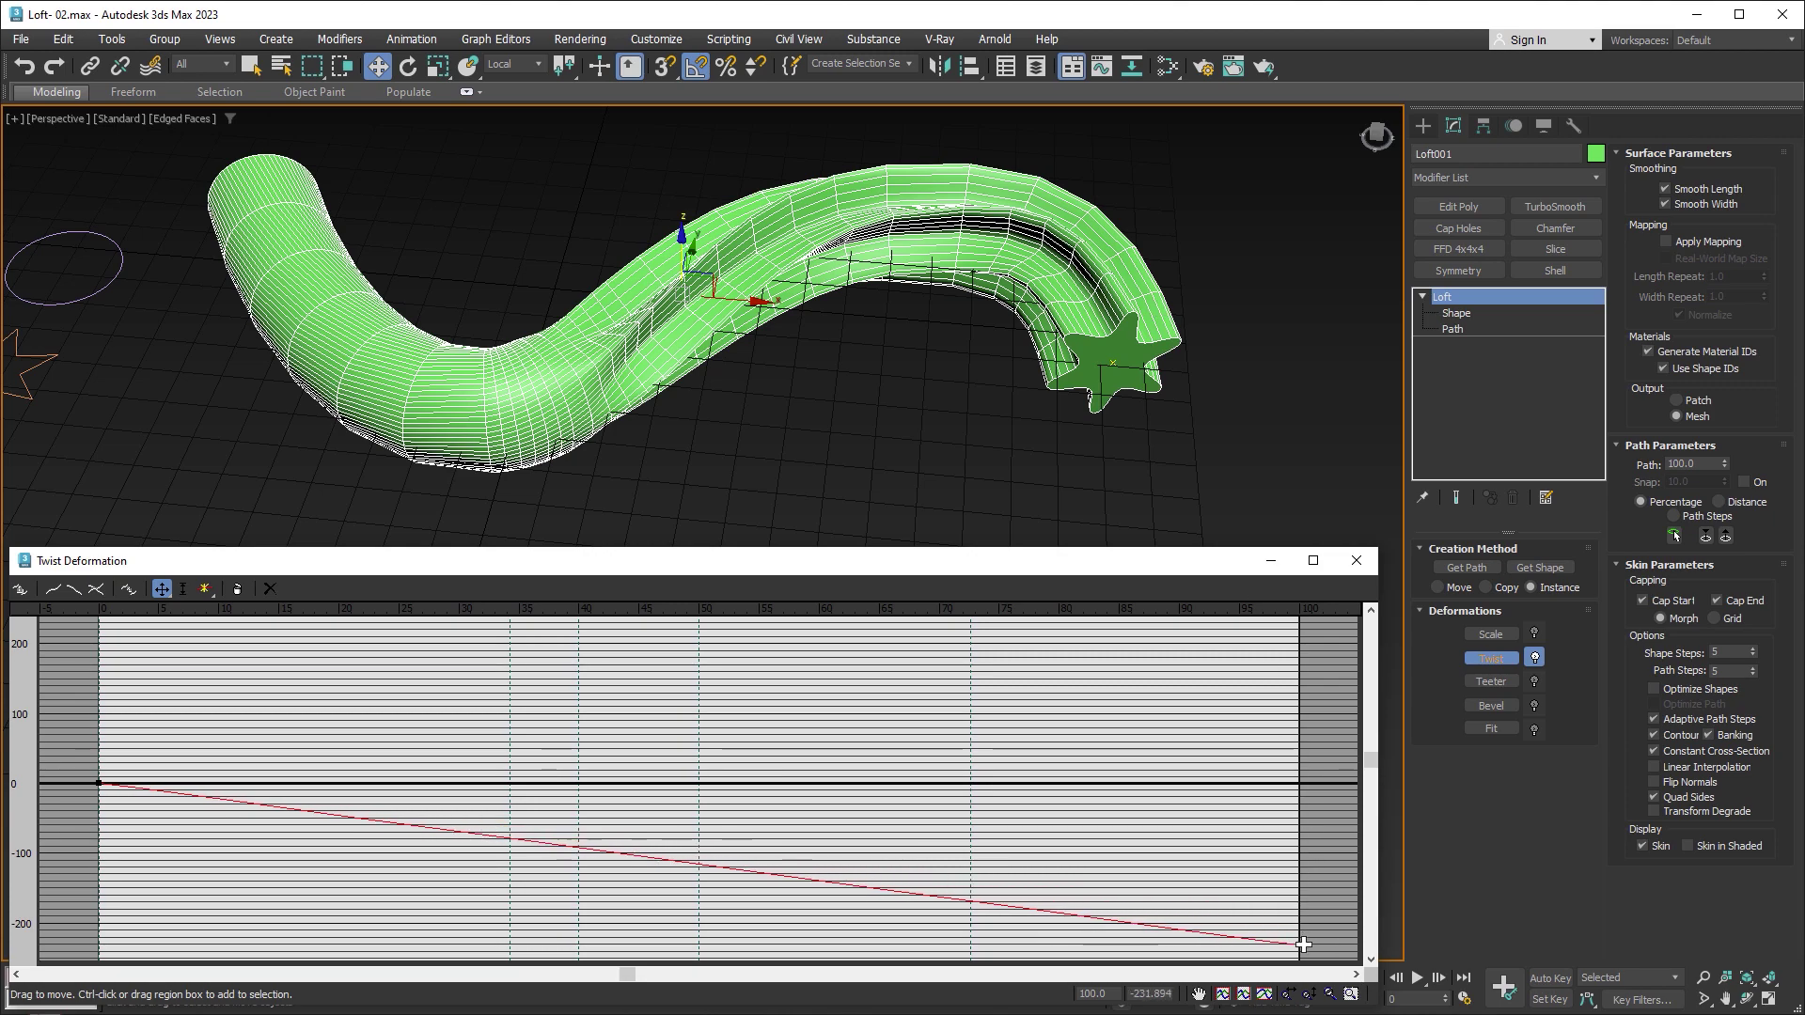
pyautogui.keyDown('alt'); pyautogui.moveTo(1083, 426); pyautogui.dragTo(1100, 414, button='middle'); pyautogui.keyUp('alt')
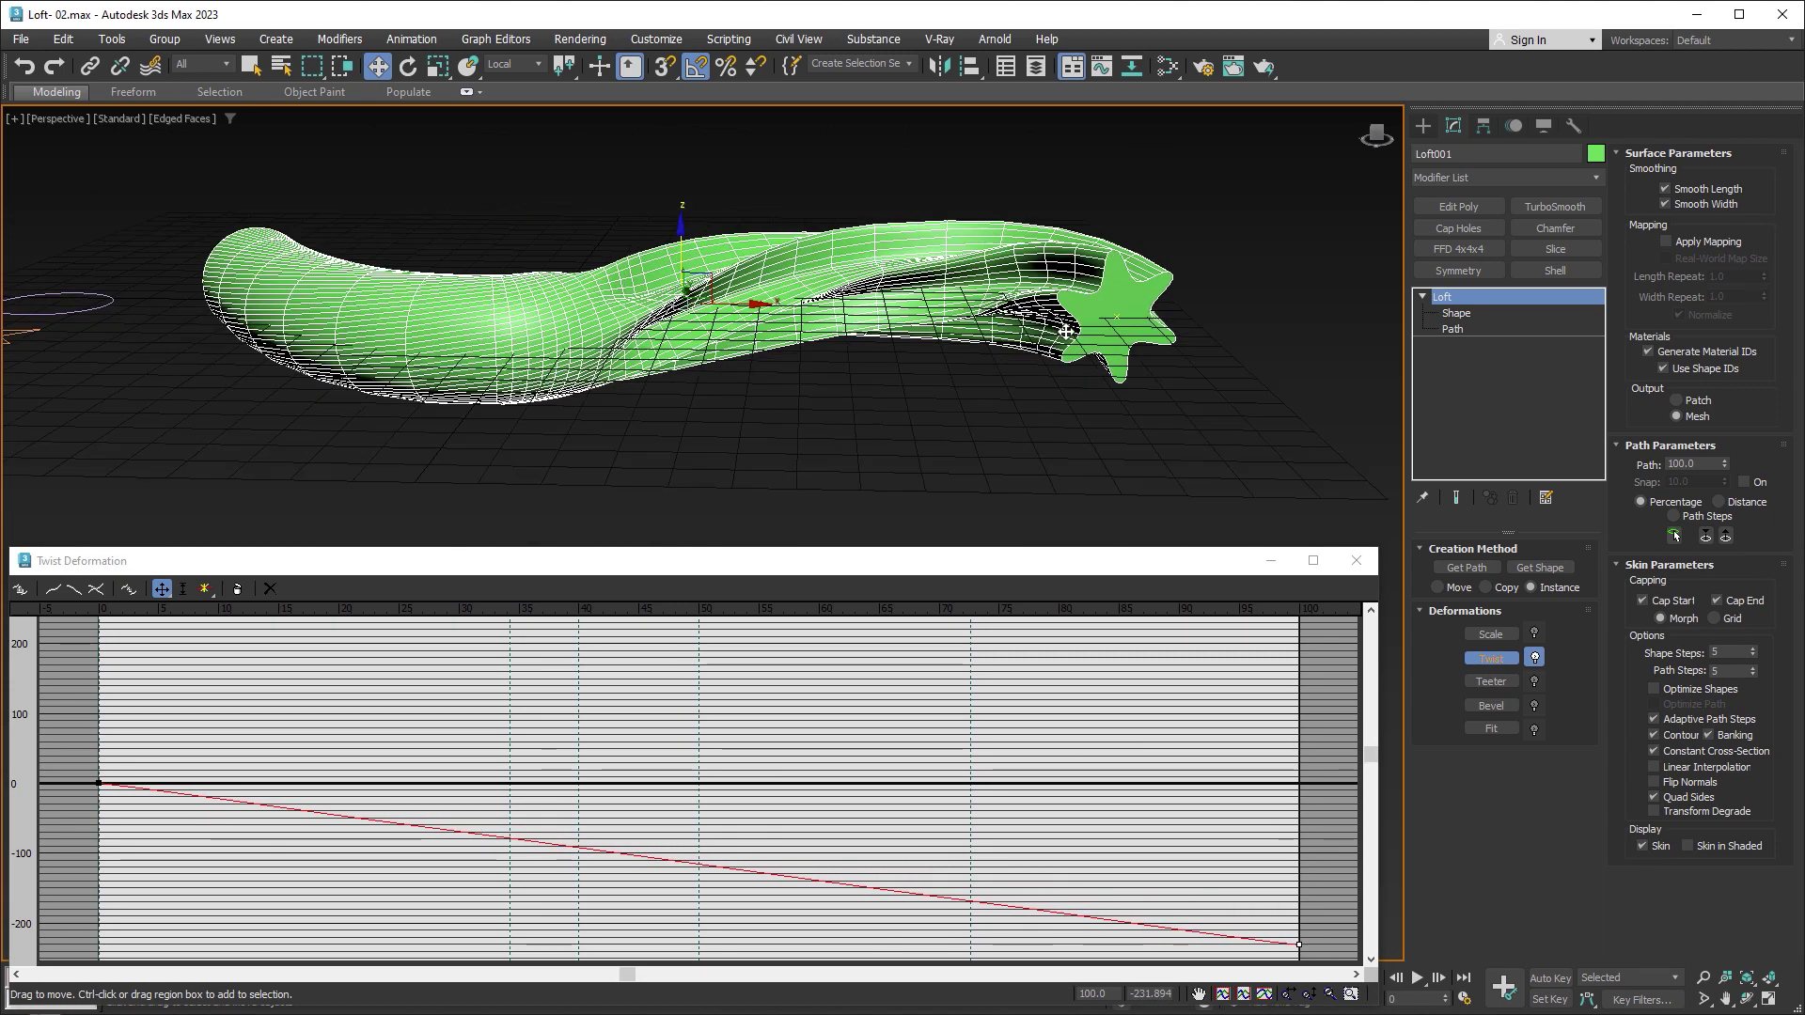
# Step: Insert a twist point near 81% and raise it to a peak of about 114
pyautogui.click(204, 589)
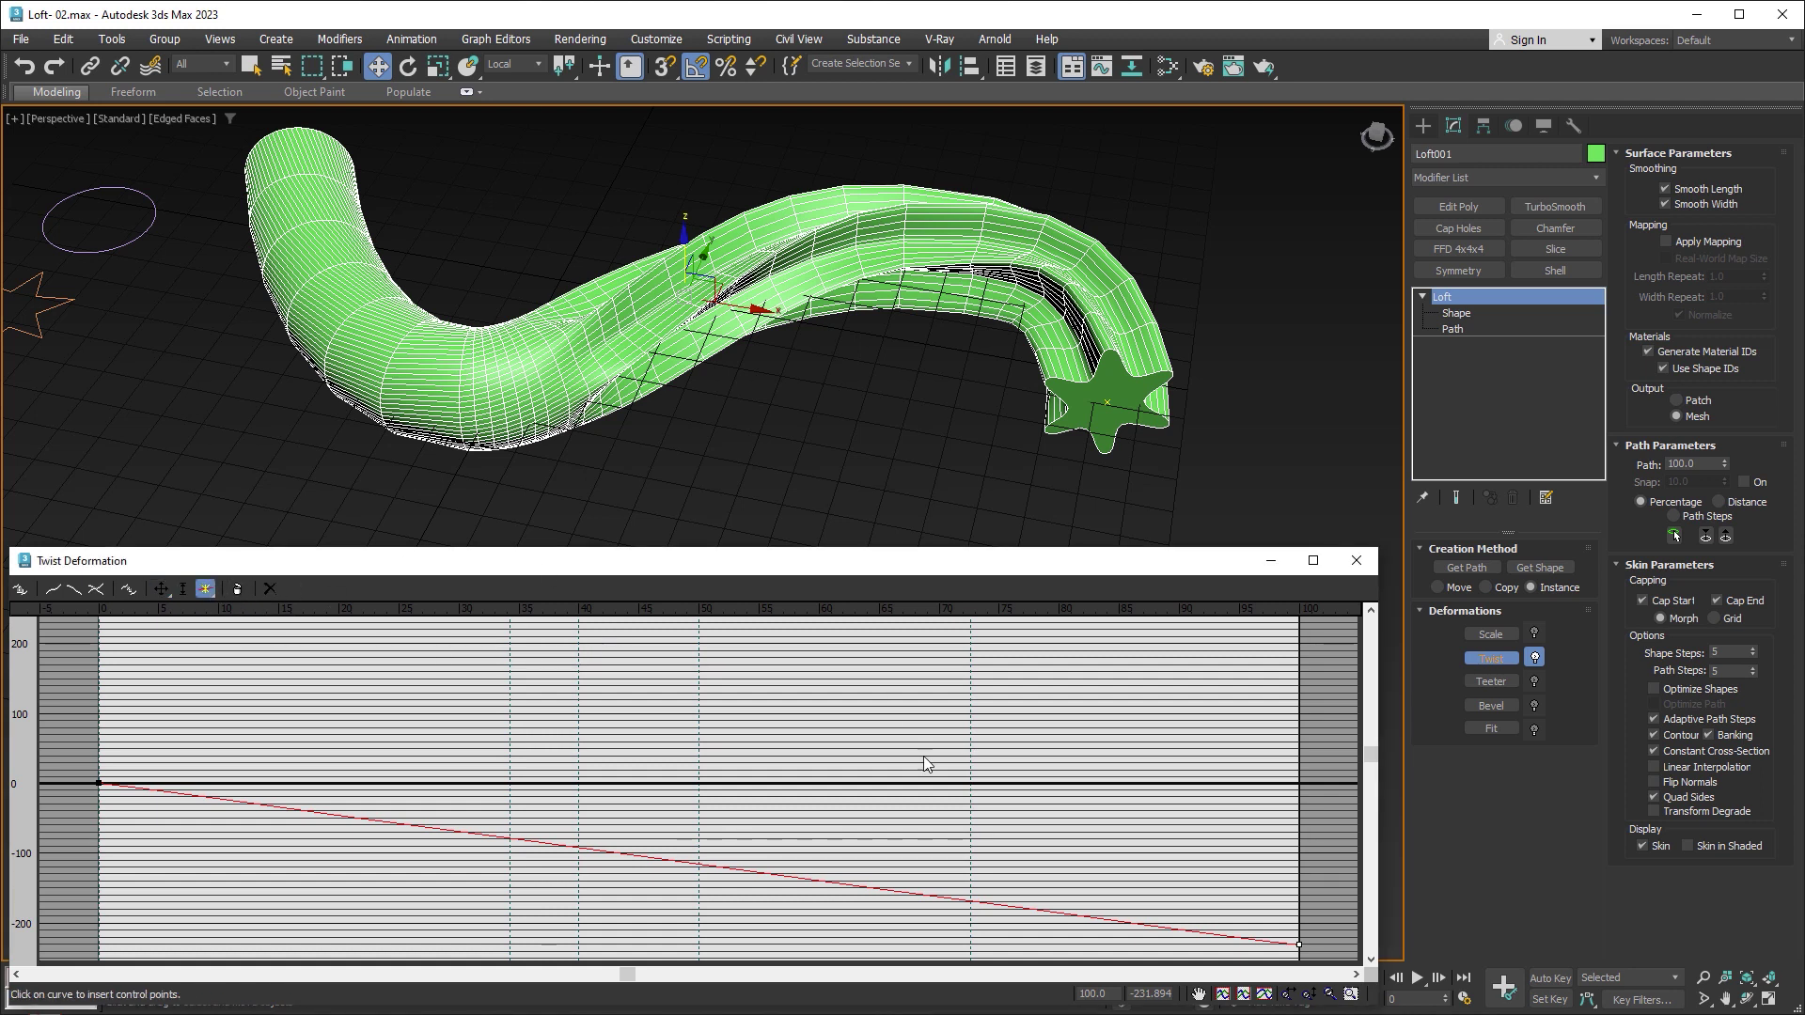
pyautogui.click(1062, 912)
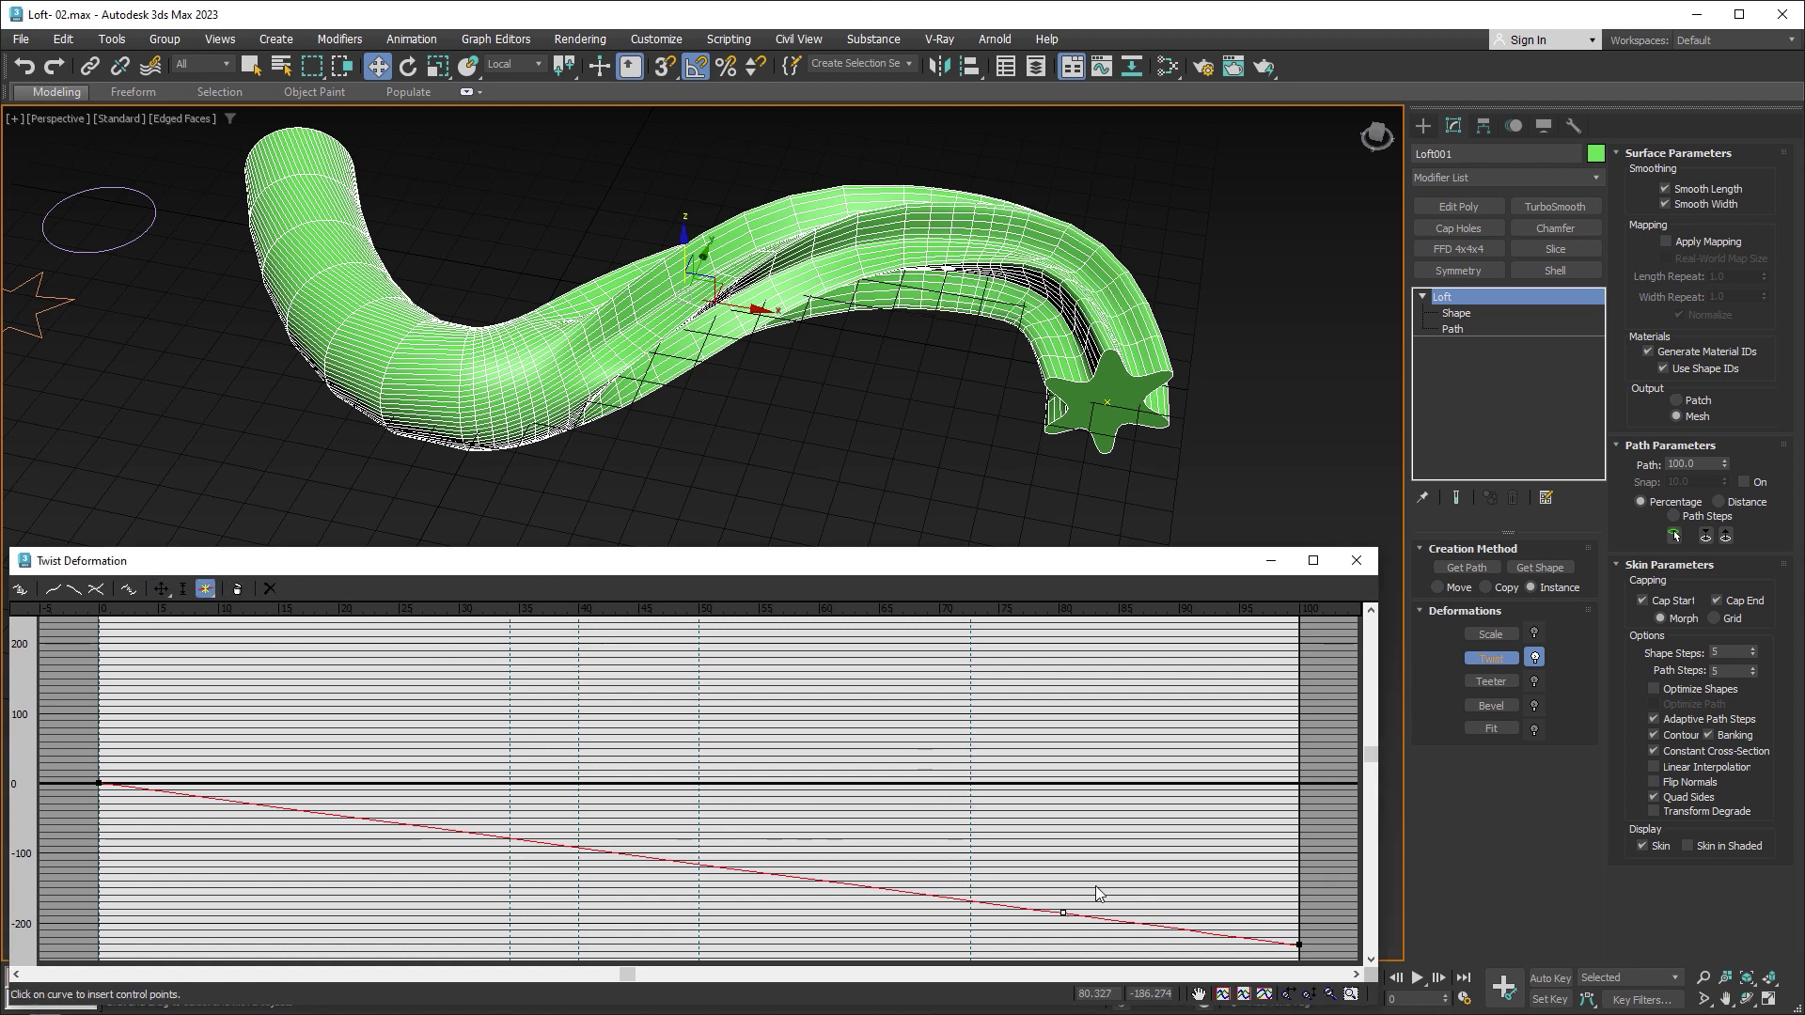
pyautogui.click(162, 590)
pyautogui.moveTo(1063, 914)
pyautogui.mouseDown()
pyautogui.moveTo(1076, 679)
pyautogui.moveTo(1075, 702)
pyautogui.mouseUp()
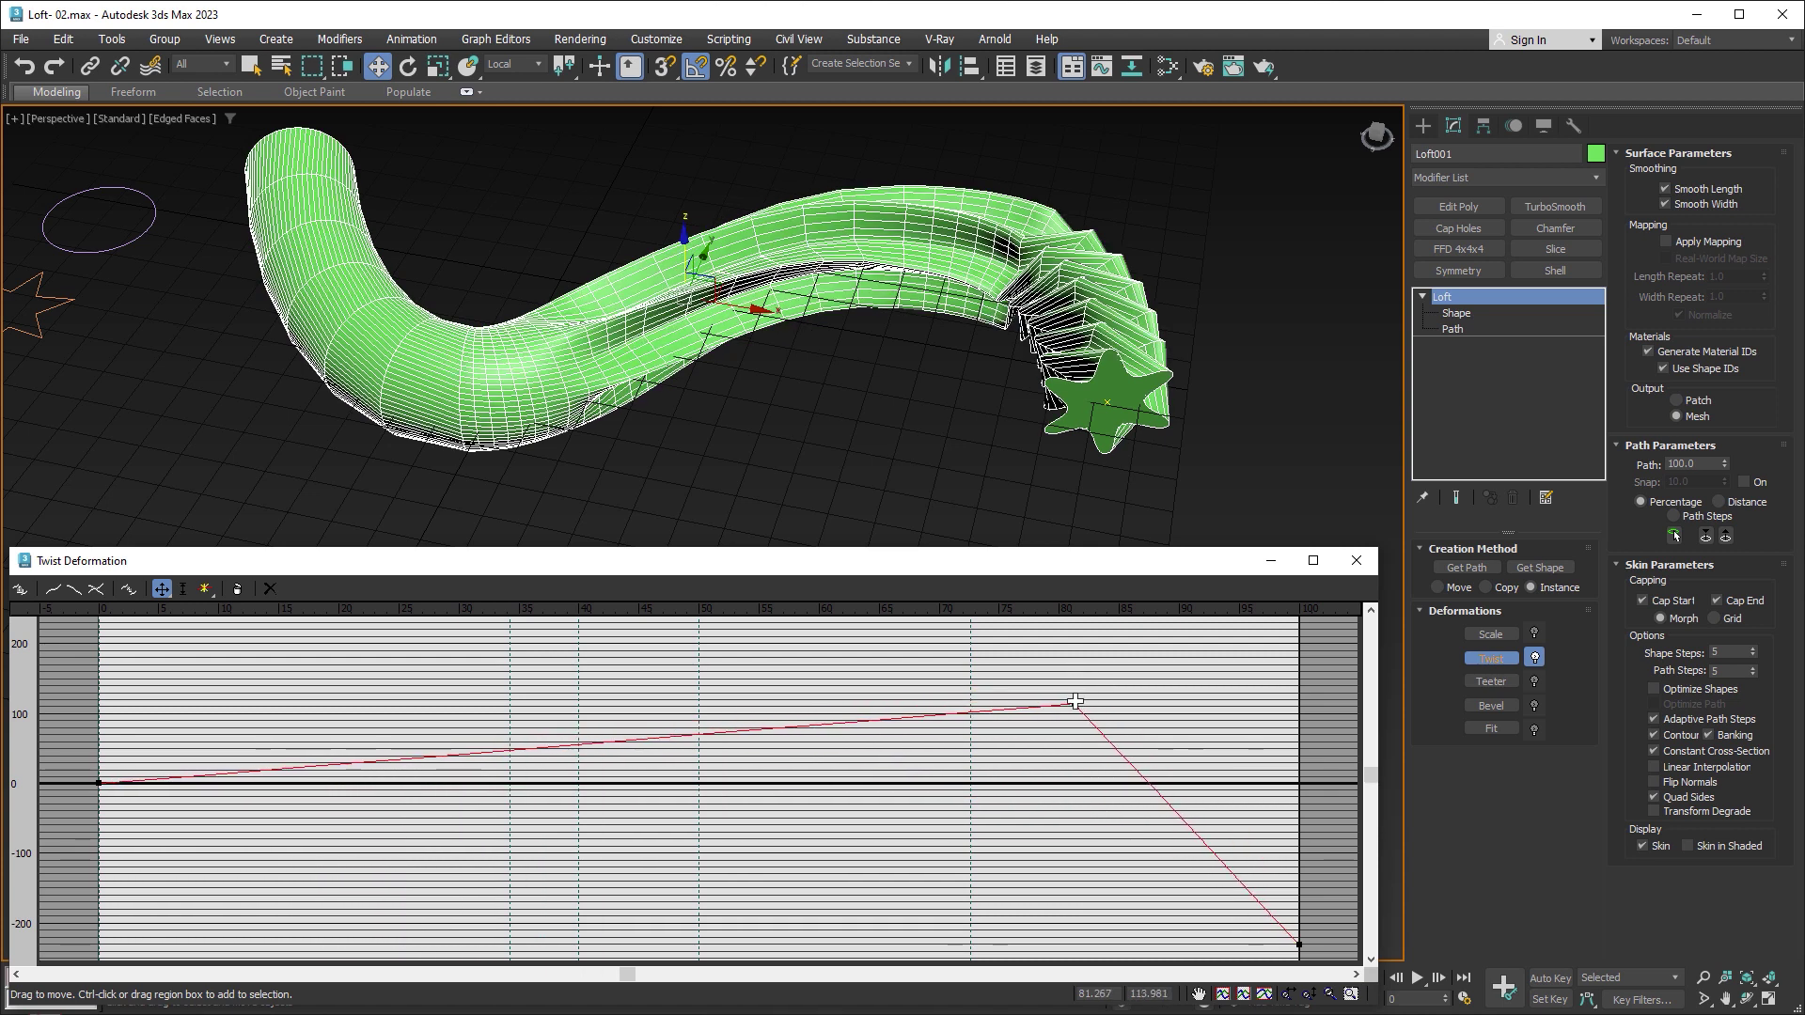
pyautogui.moveTo(1069, 465)
pyautogui.keyDown('alt'); pyautogui.mouseDown(button='middle')
pyautogui.moveTo(1076, 358)
pyautogui.moveTo(1102, 325)
pyautogui.moveTo(868, 334)
pyautogui.moveTo(1062, 385)
pyautogui.mouseUp(button='middle'); pyautogui.keyUp('alt')
# Step: Disable Twist and open an enlarged Teeter Deformation graph fitted to the 0–100 range
pyautogui.click(1356, 561)
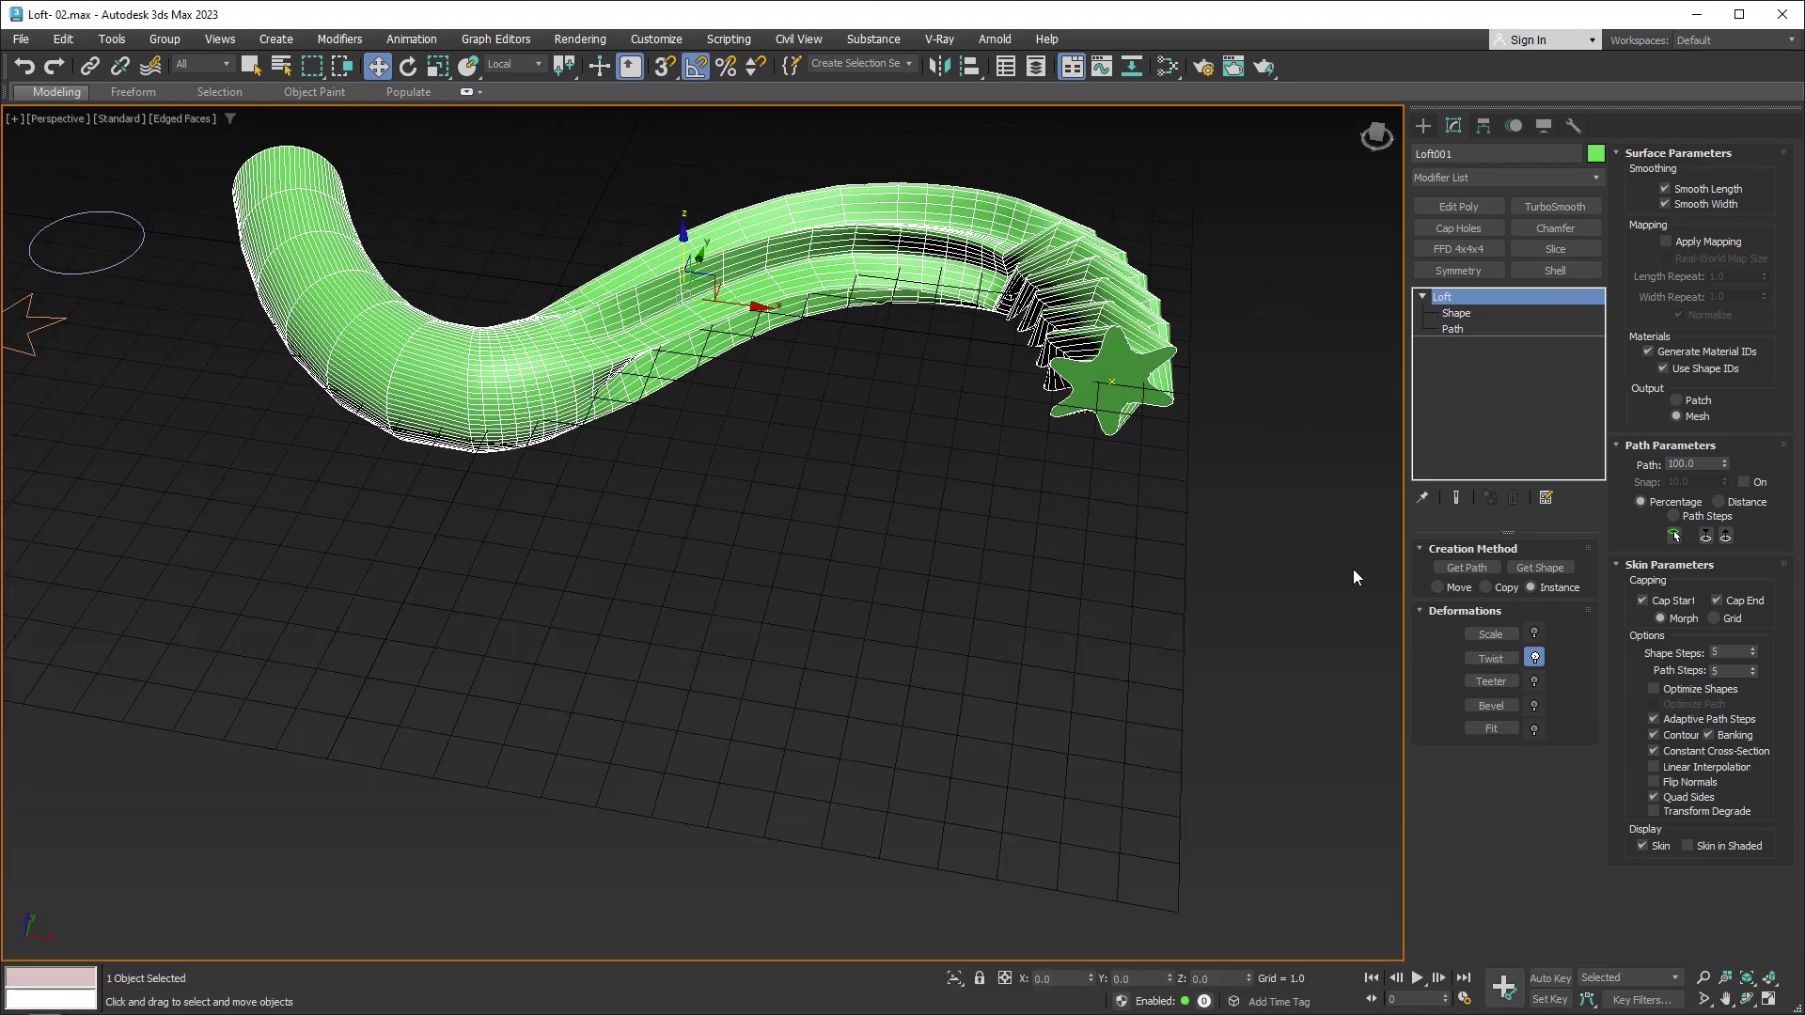
pyautogui.click(1535, 657)
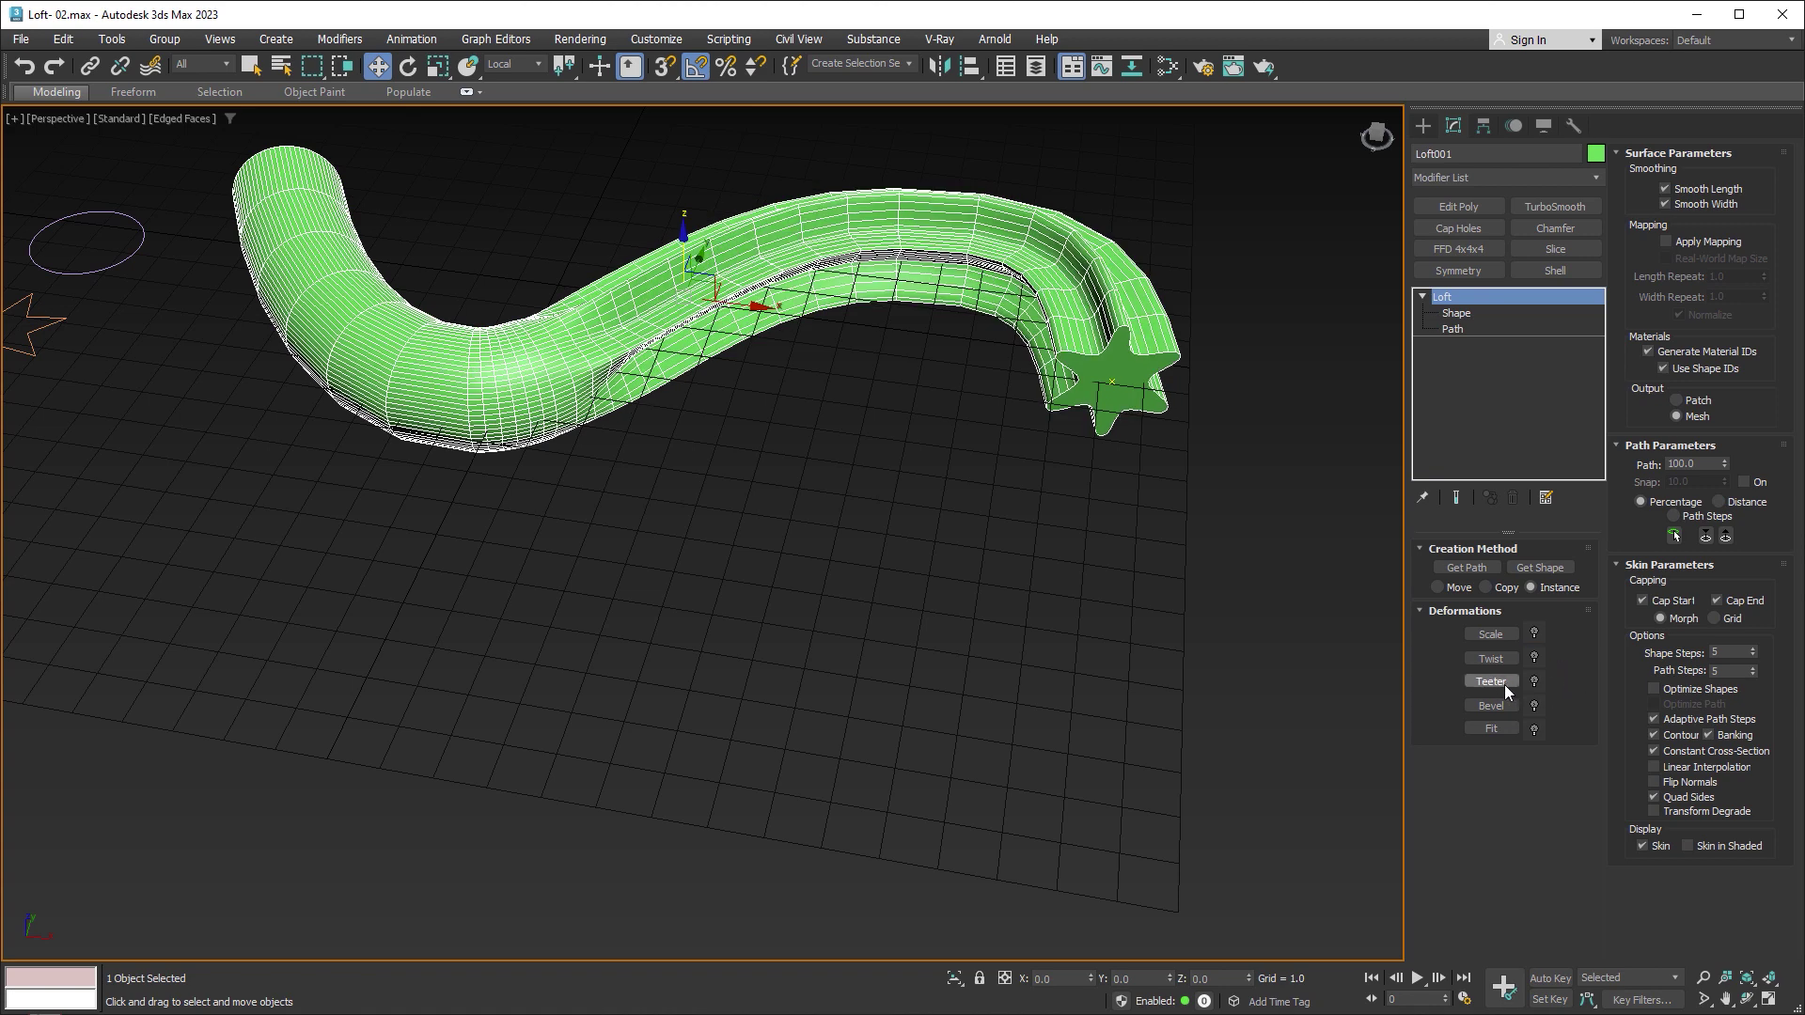
pyautogui.click(1504, 682)
pyautogui.moveTo(348, 171); pyautogui.dragTo(318, 745)
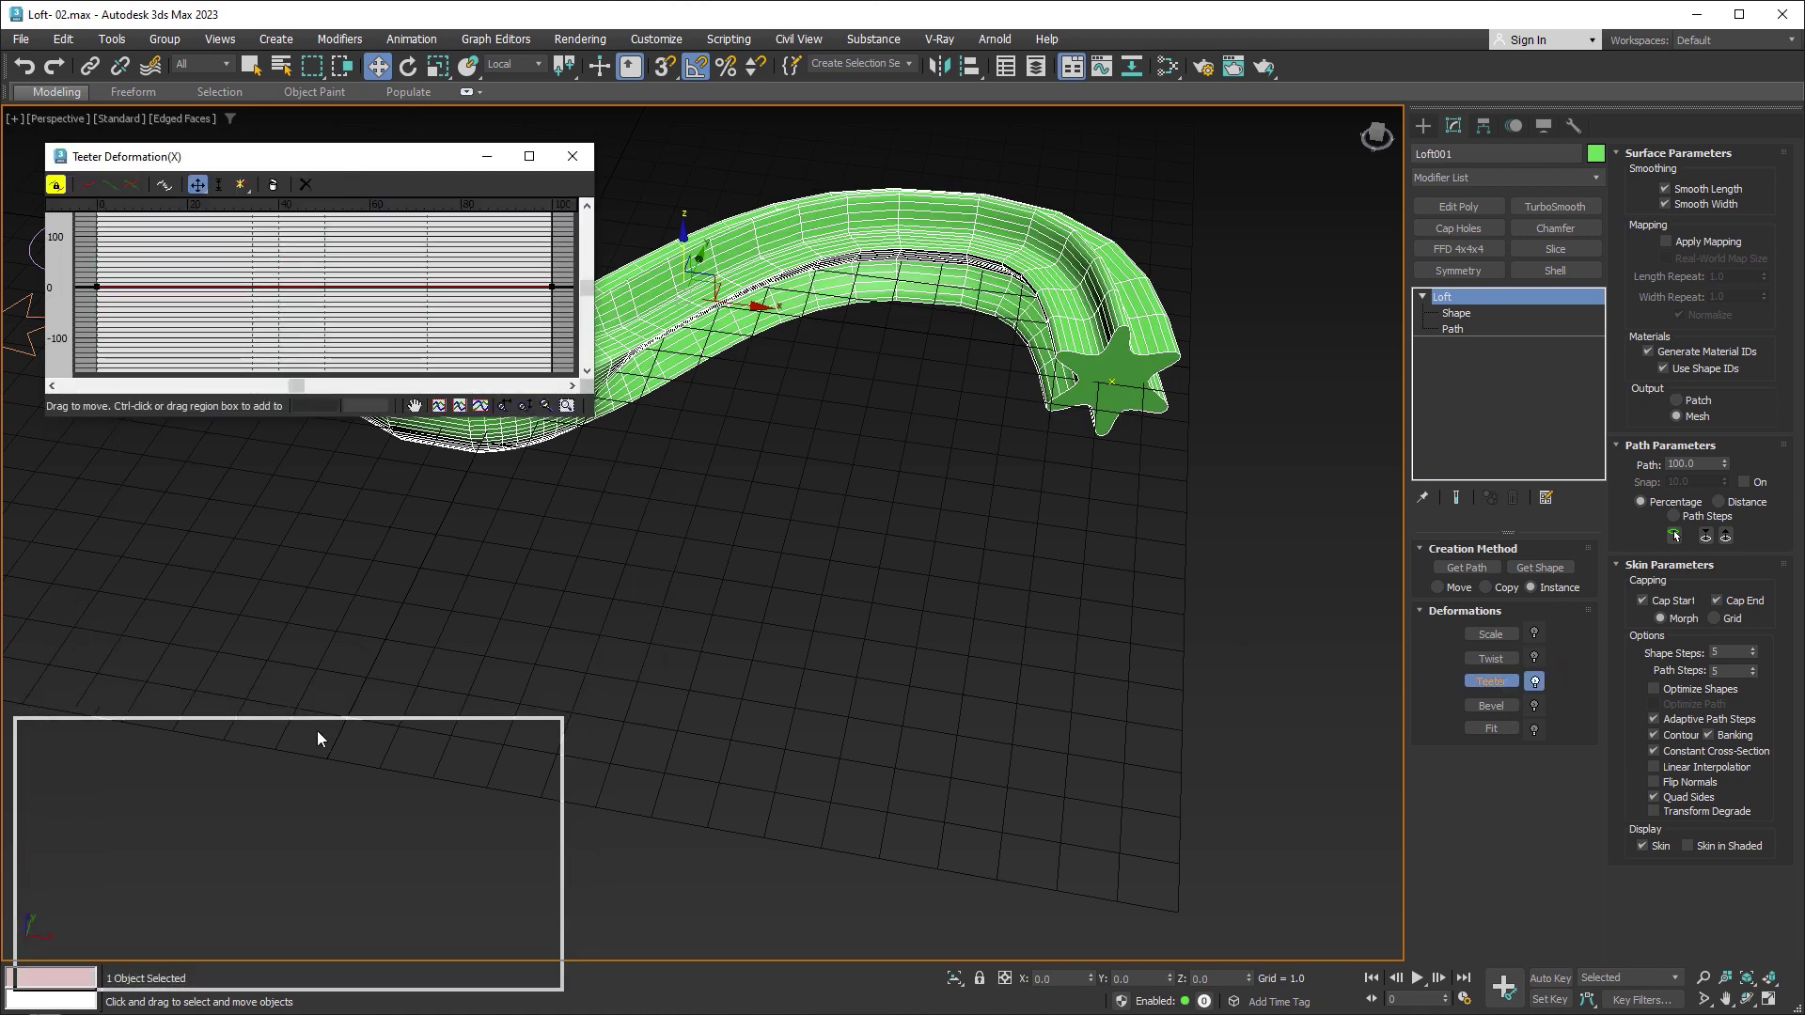
pyautogui.moveTo(562, 718); pyautogui.dragTo(1382, 528)
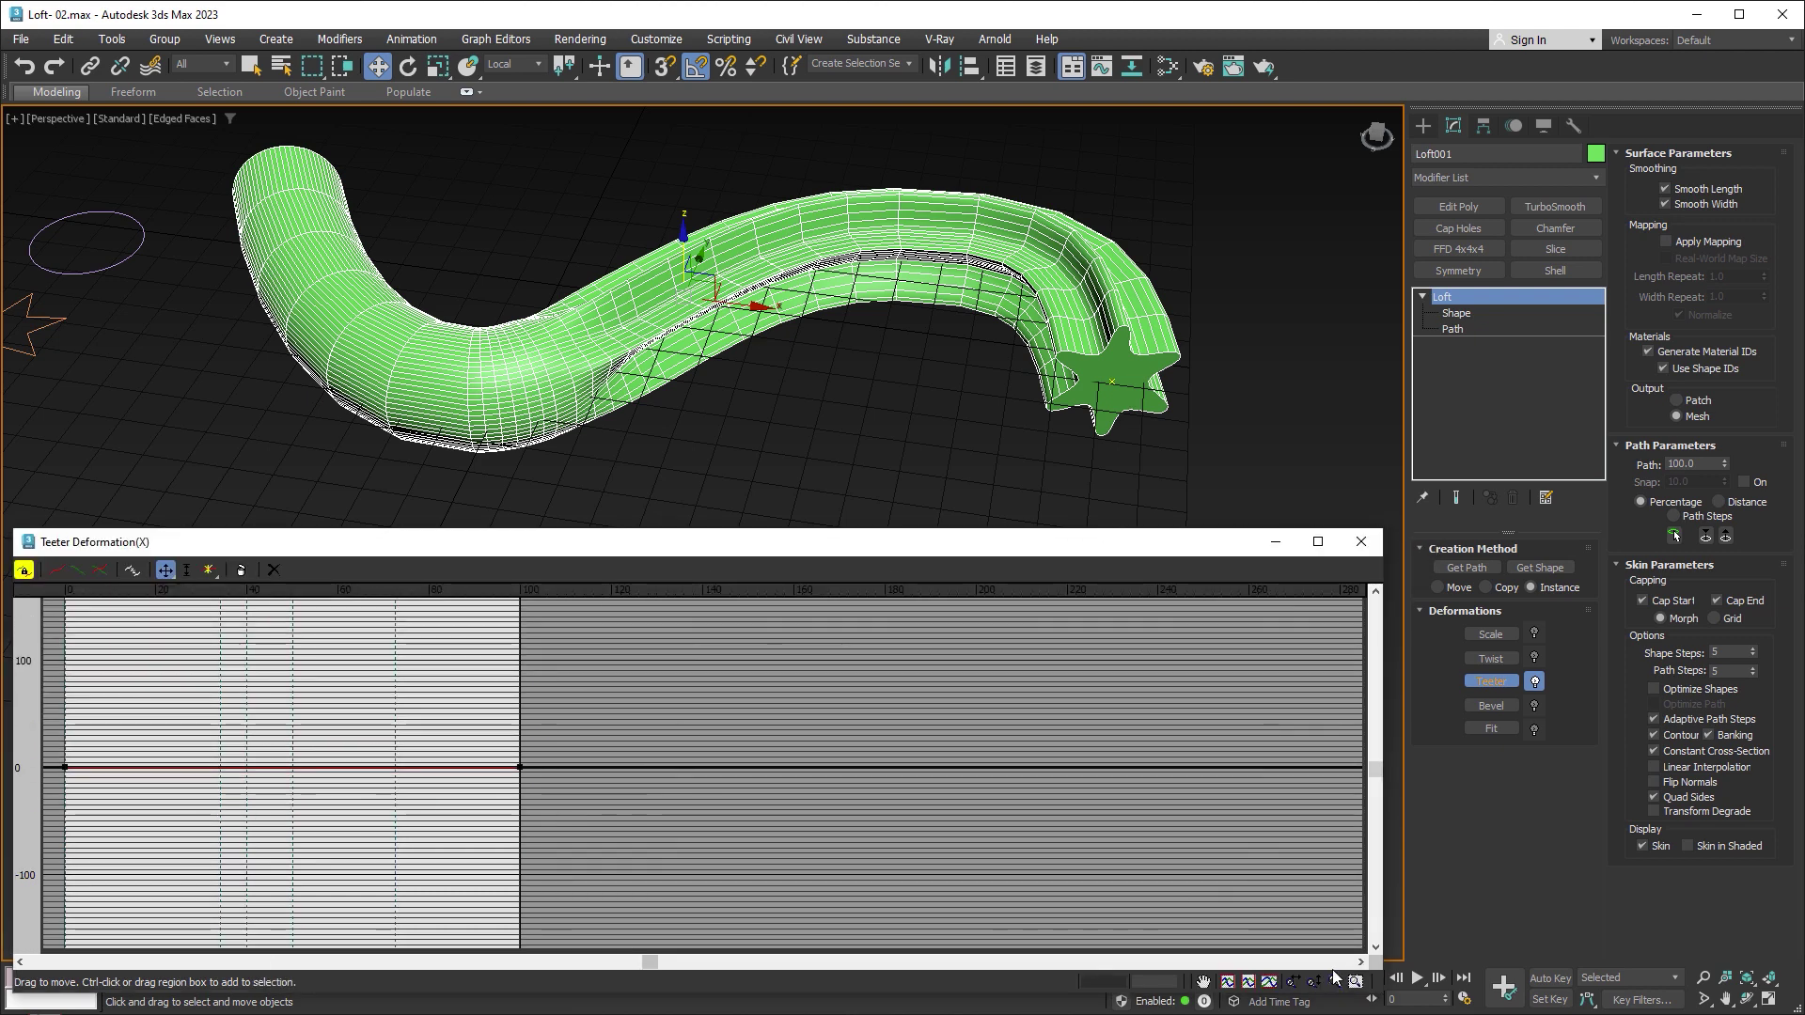
pyautogui.click(1247, 982)
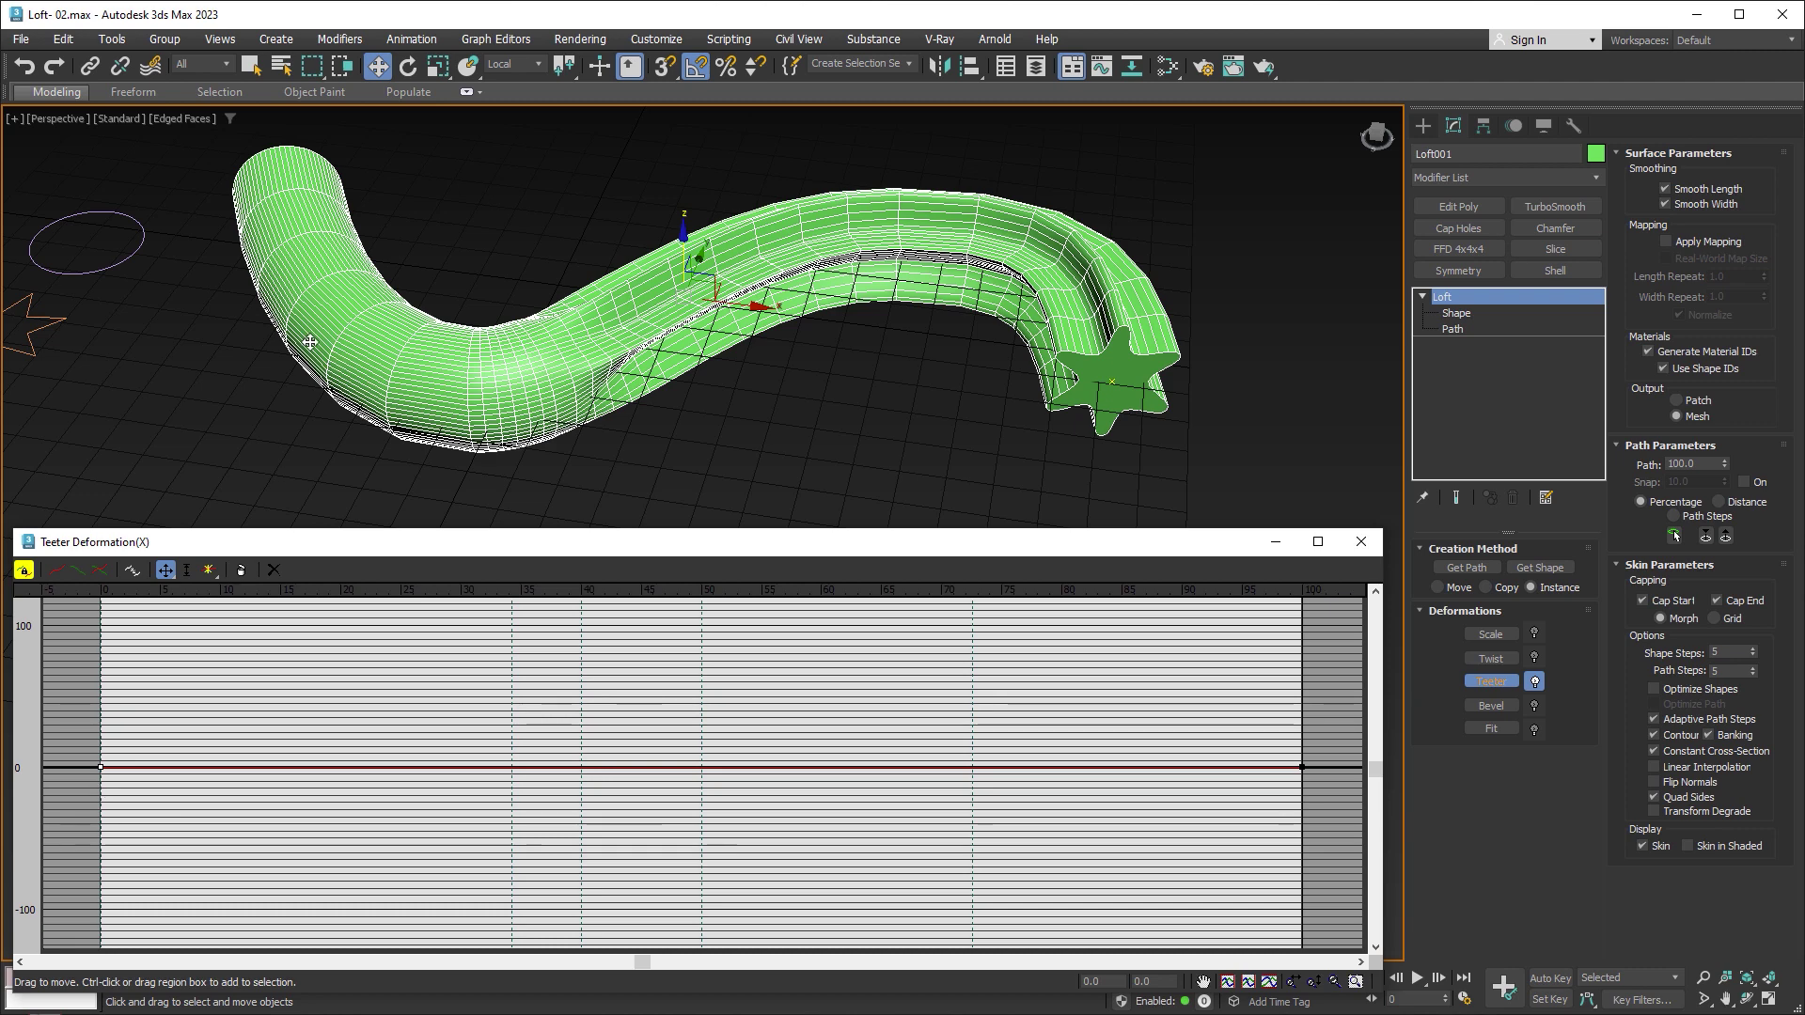
# Step: Adjust the first teeter point until it sits at about 73, tilting the loft's start
pyautogui.keyDown('alt'); pyautogui.moveTo(489, 188); pyautogui.dragTo(528, 284, button='middle'); pyautogui.keyUp('alt')
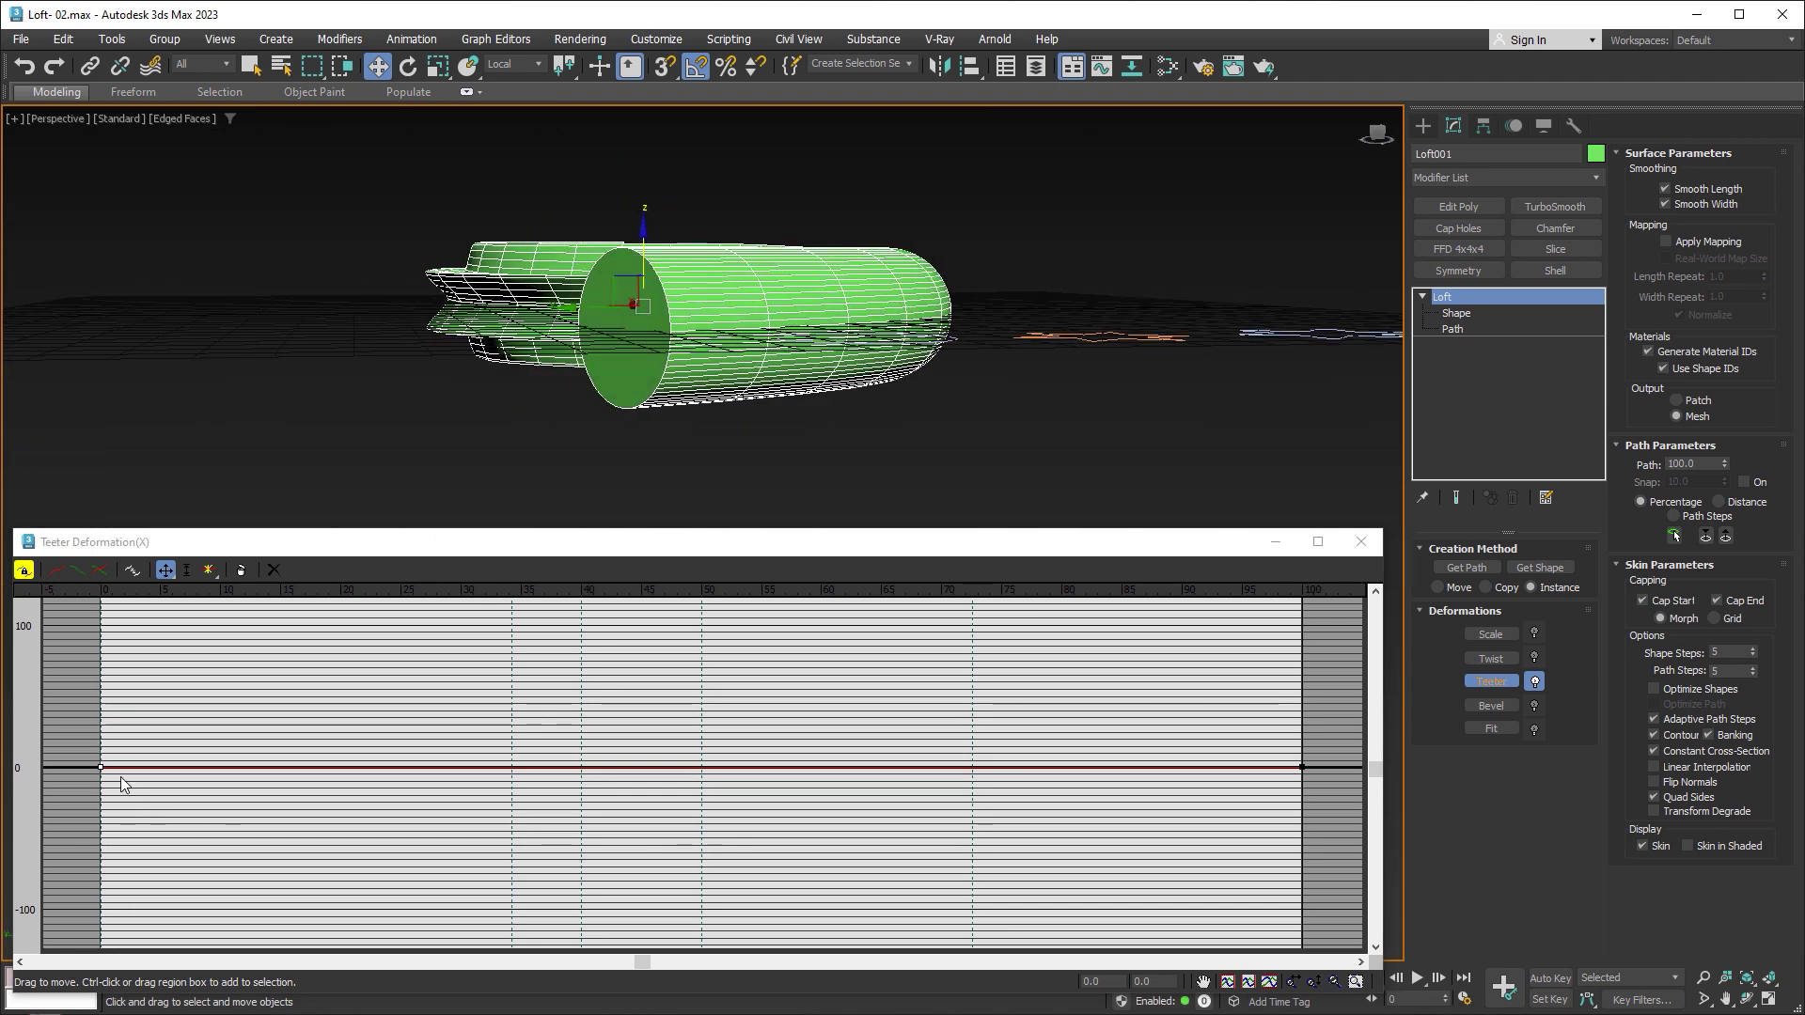
pyautogui.moveTo(101, 767); pyautogui.dragTo(100, 827)
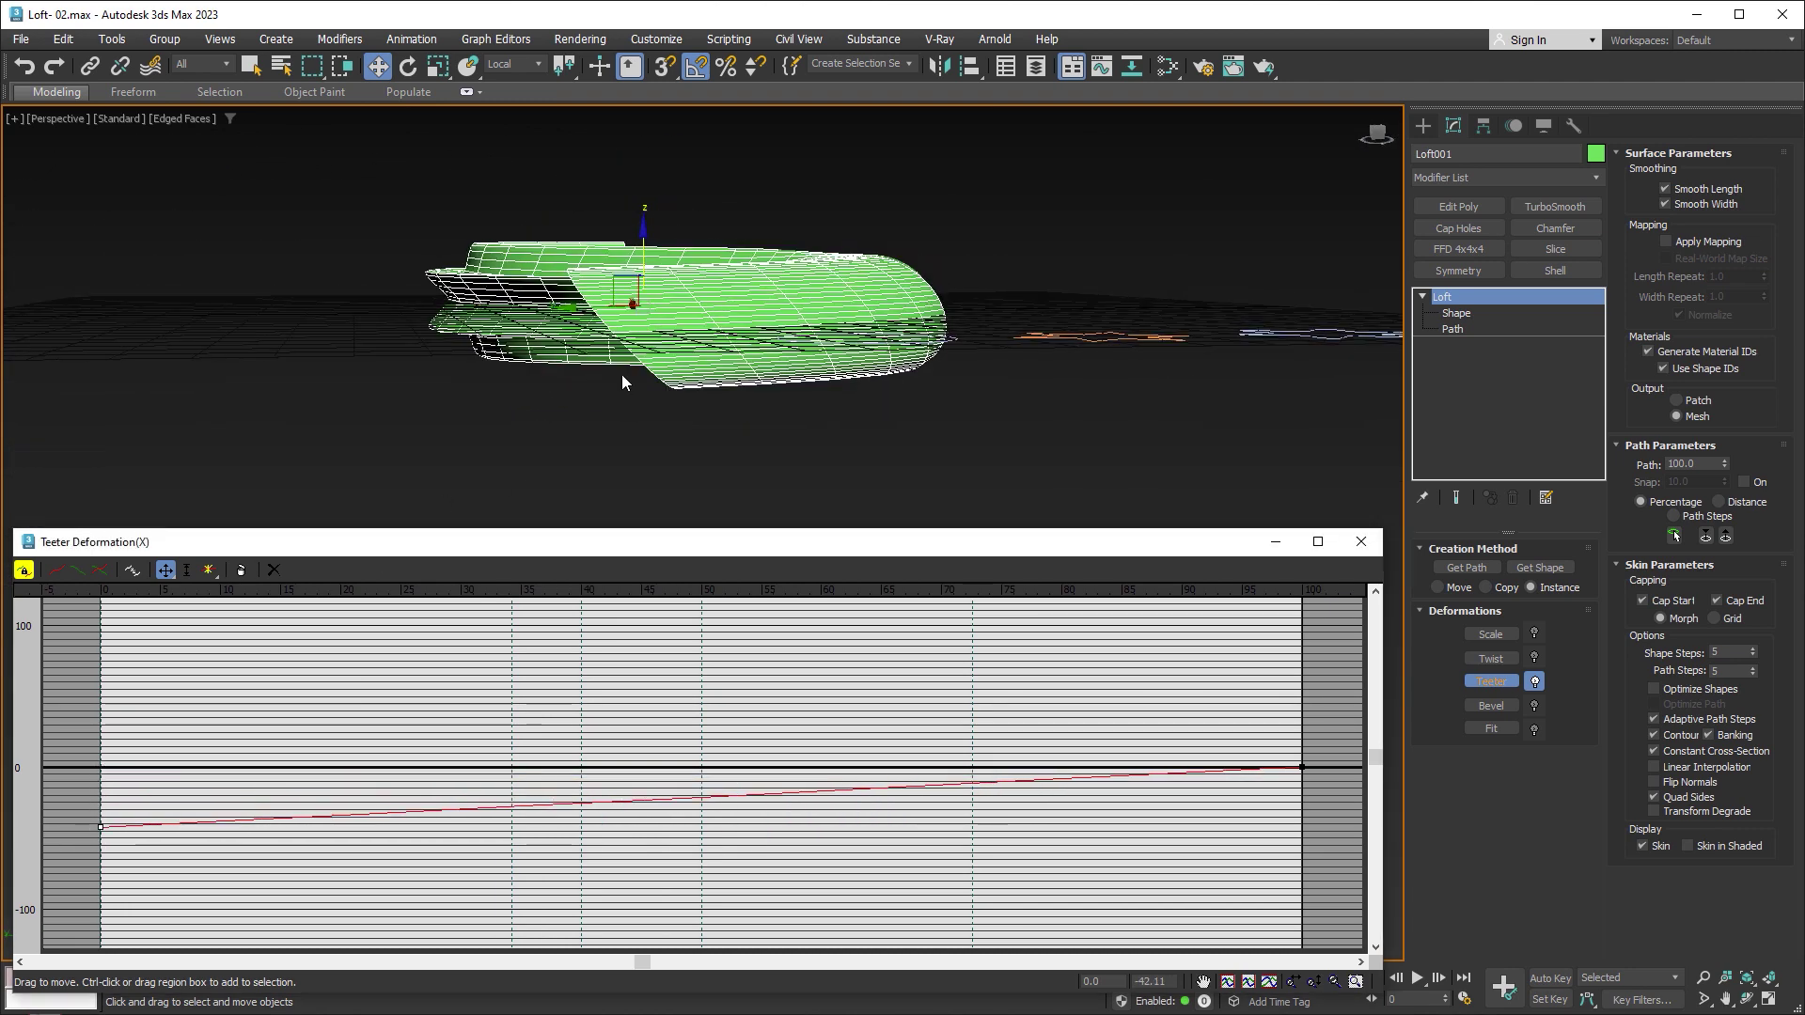
pyautogui.keyDown('alt'); pyautogui.moveTo(622, 381); pyautogui.dragTo(602, 395, button='middle'); pyautogui.keyUp('alt')
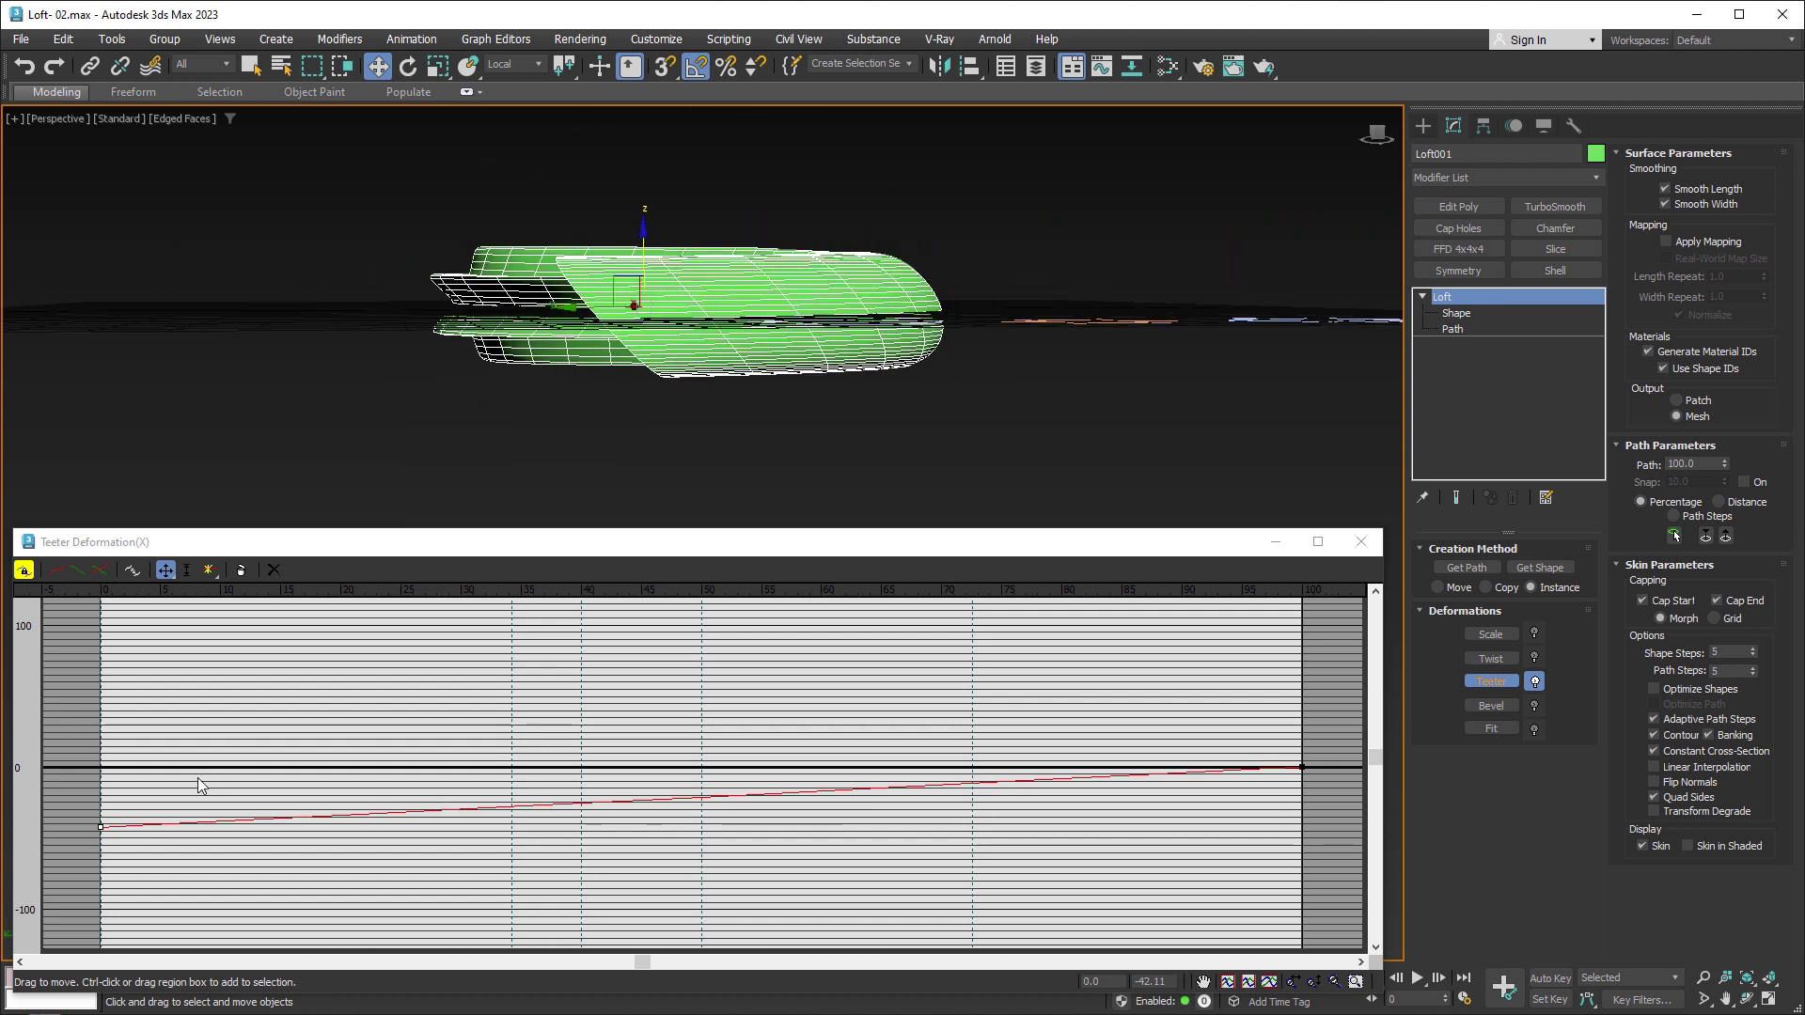
pyautogui.moveTo(101, 827); pyautogui.dragTo(98, 891)
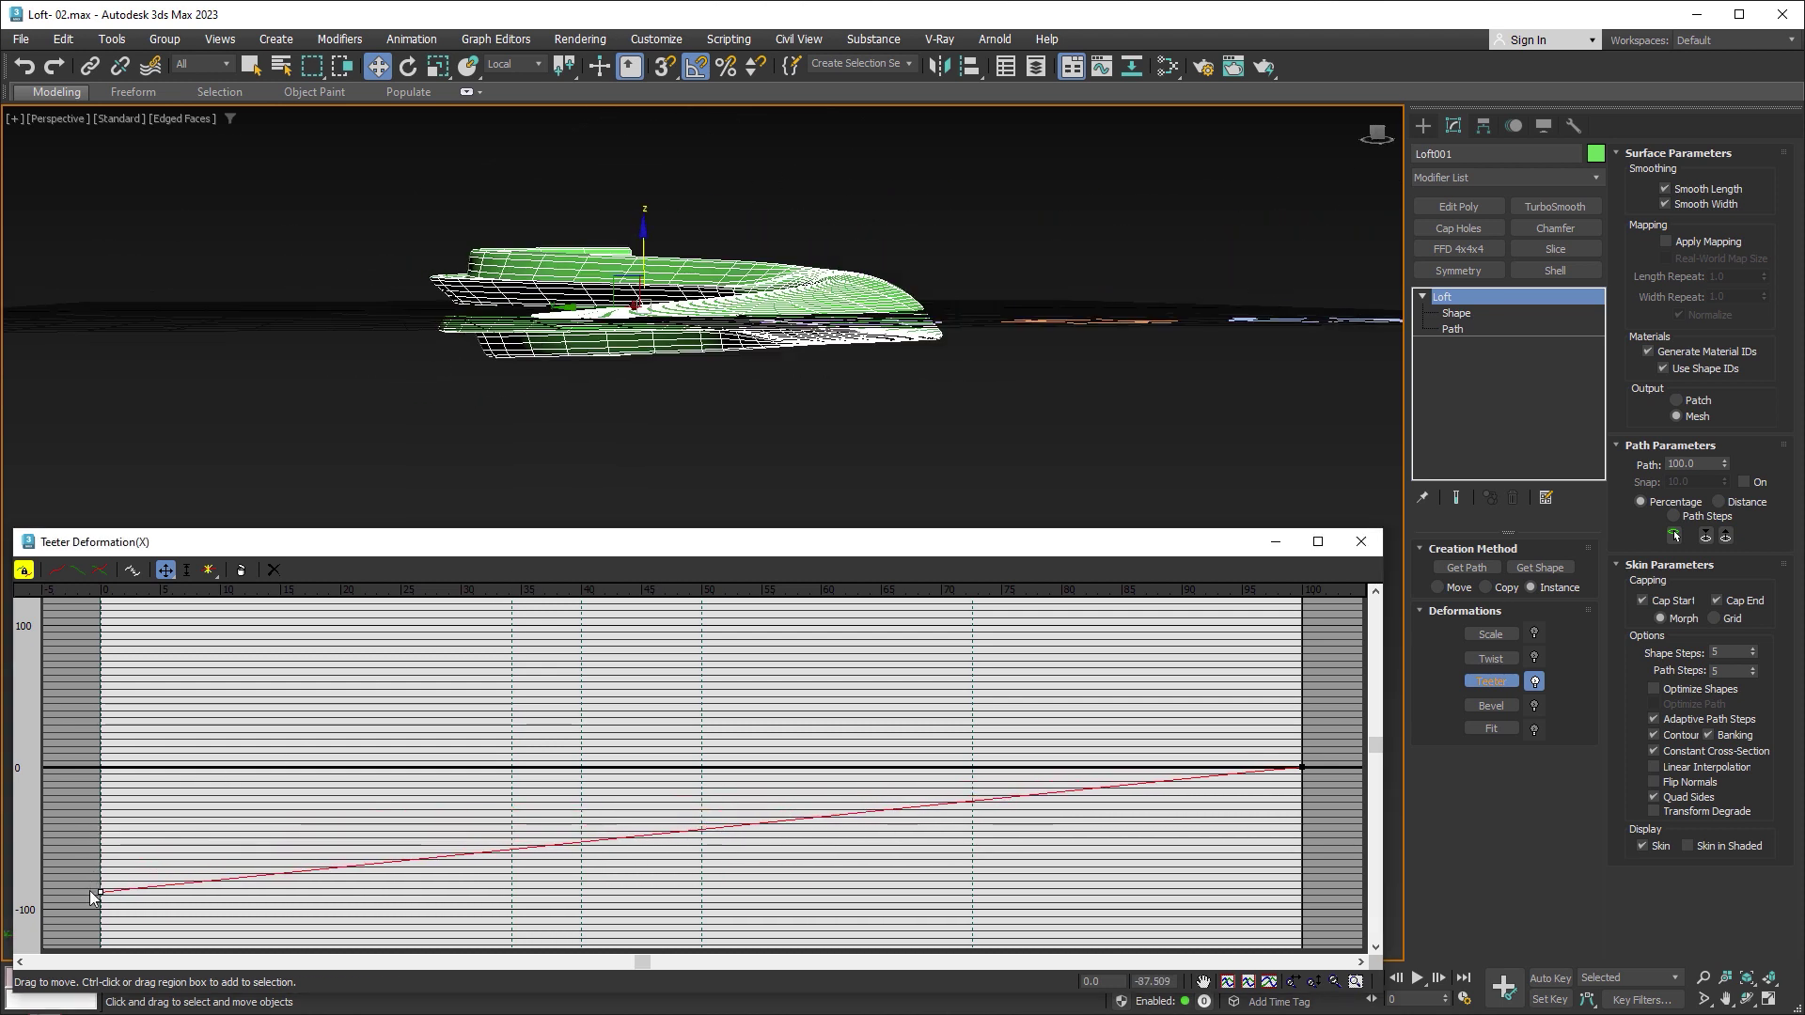
pyautogui.keyDown('alt'); pyautogui.moveTo(646, 374); pyautogui.dragTo(660, 371, button='middle'); pyautogui.keyUp('alt')
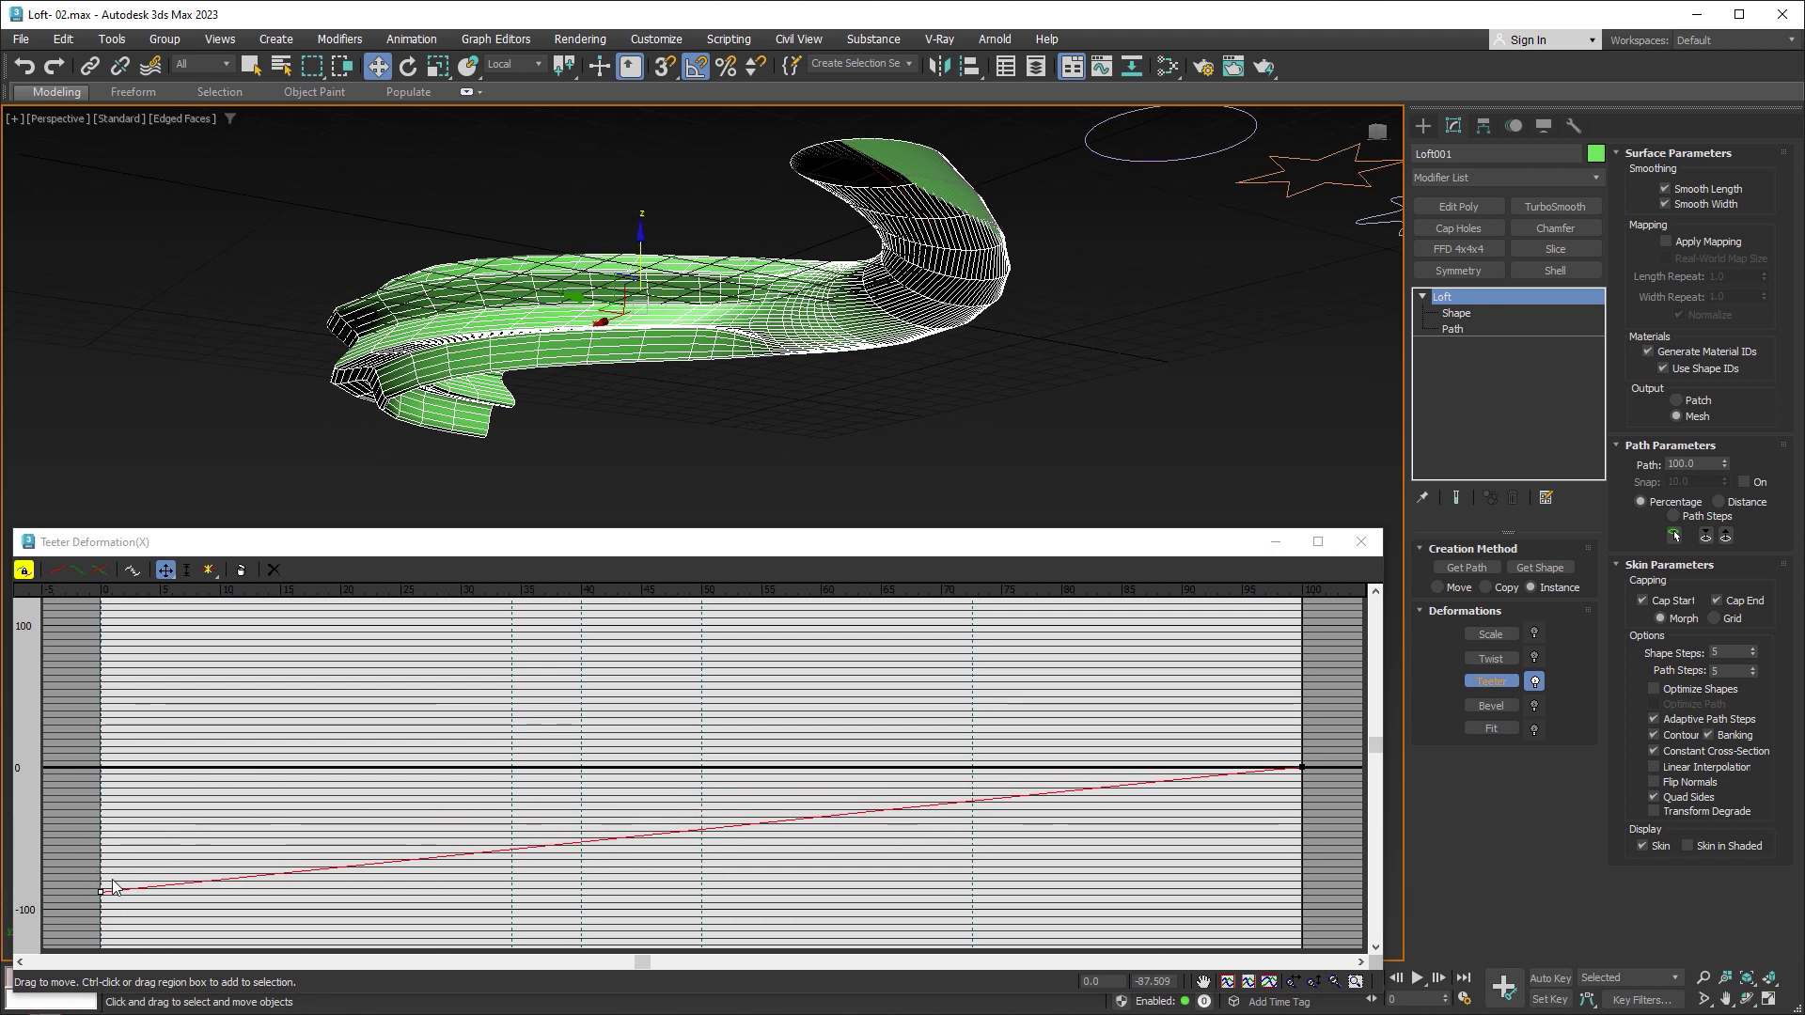
pyautogui.moveTo(101, 890); pyautogui.dragTo(101, 707)
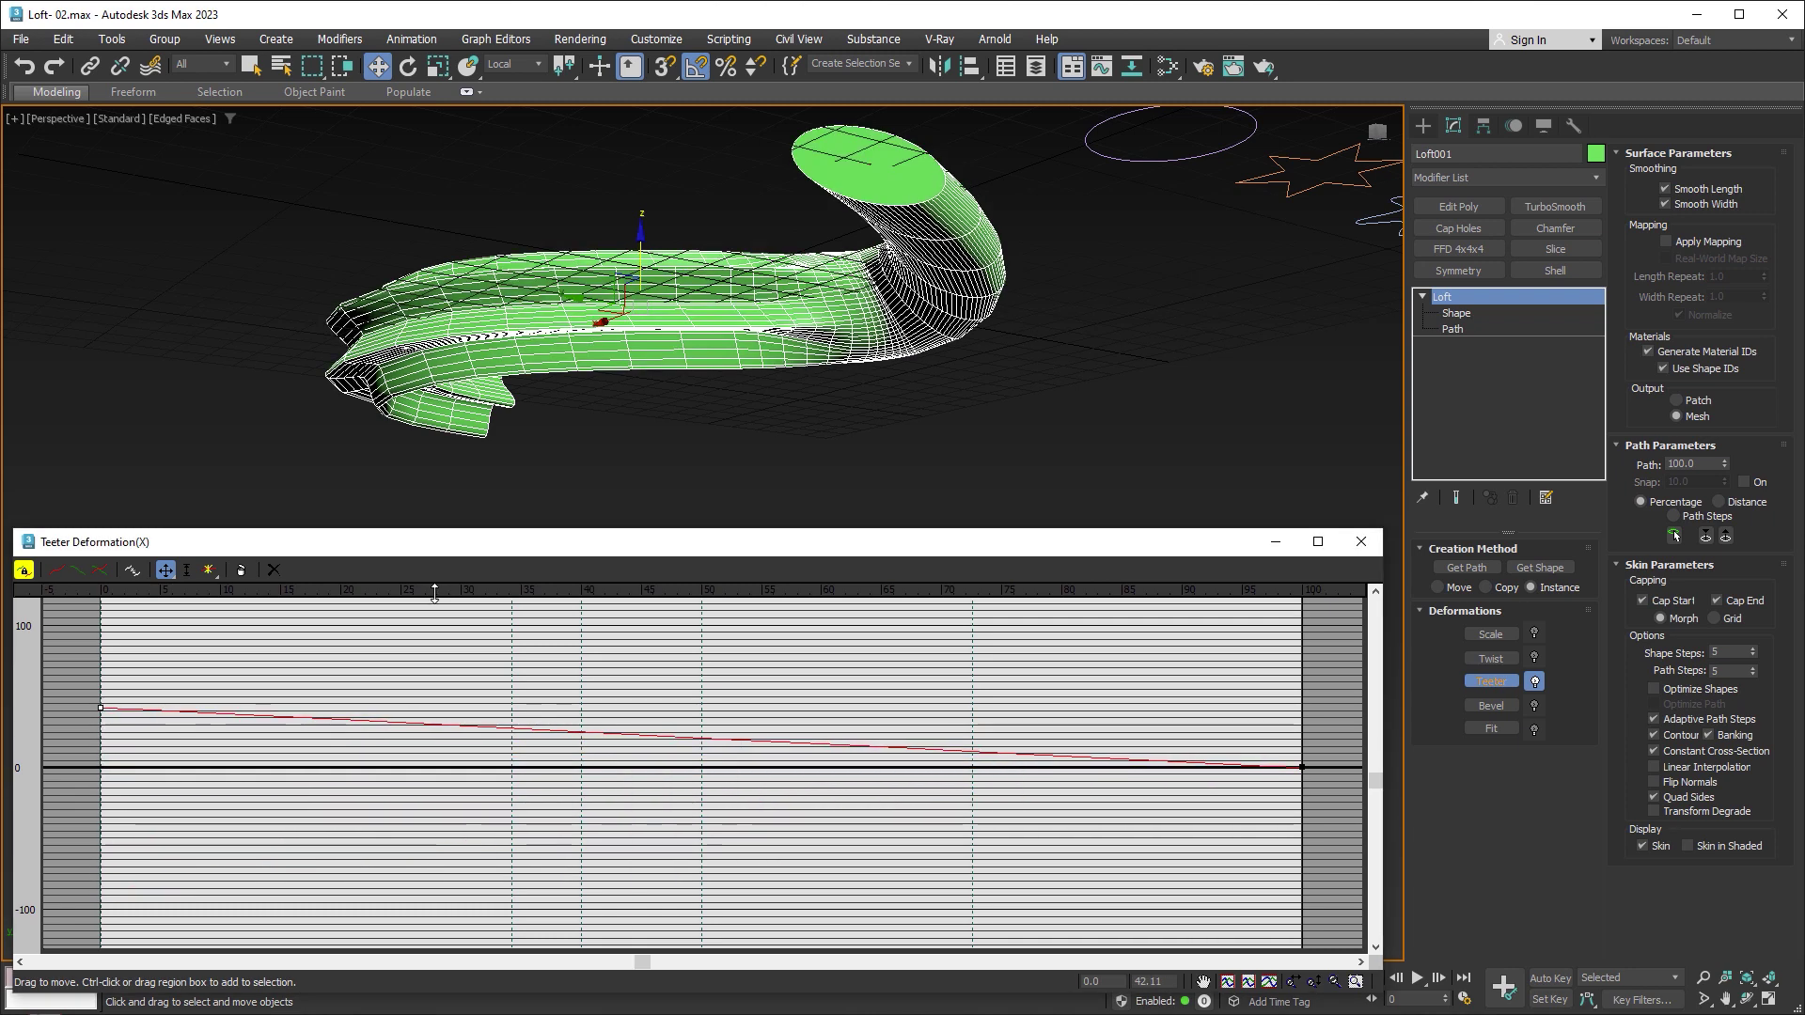
pyautogui.keyDown('alt'); pyautogui.moveTo(862, 199); pyautogui.dragTo(659, 260, button='middle'); pyautogui.keyUp('alt')
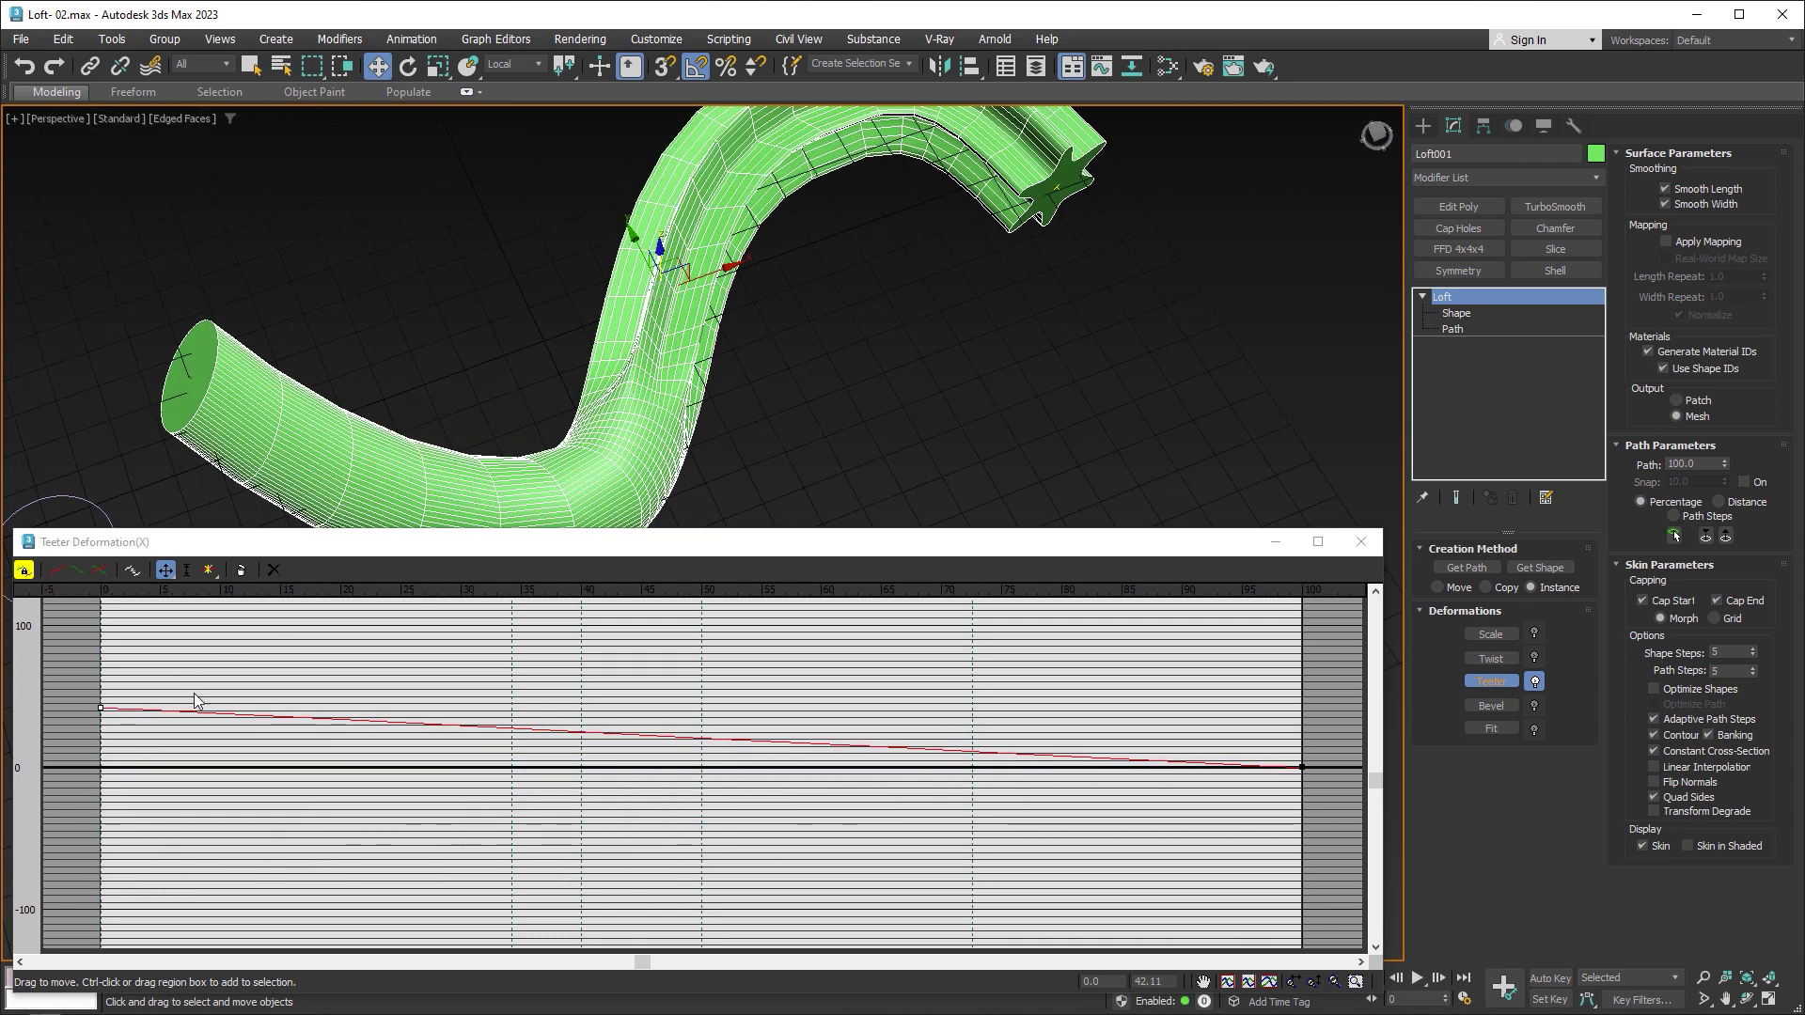
pyautogui.moveTo(102, 706); pyautogui.dragTo(102, 664)
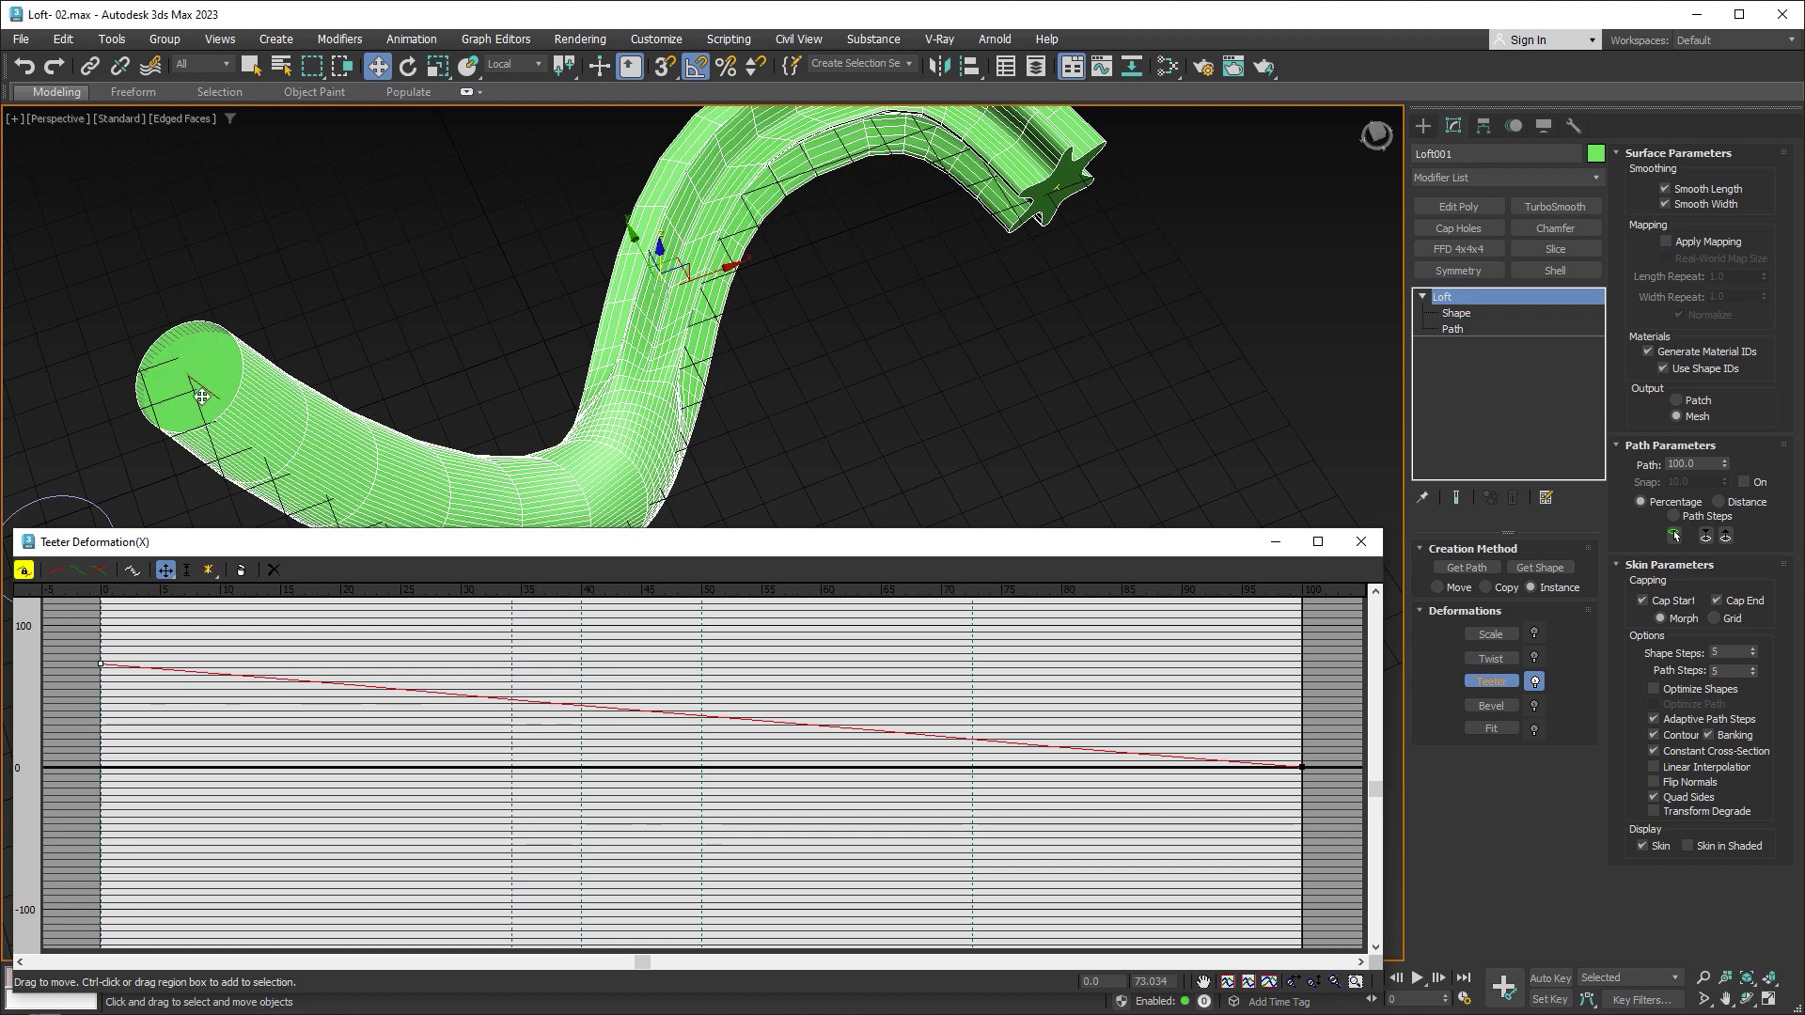
pyautogui.moveTo(522, 396)
pyautogui.keyDown('alt'); pyautogui.mouseDown(button='middle')
pyautogui.moveTo(564, 296)
pyautogui.moveTo(526, 350)
pyautogui.mouseUp(button='middle'); pyautogui.keyUp('alt')
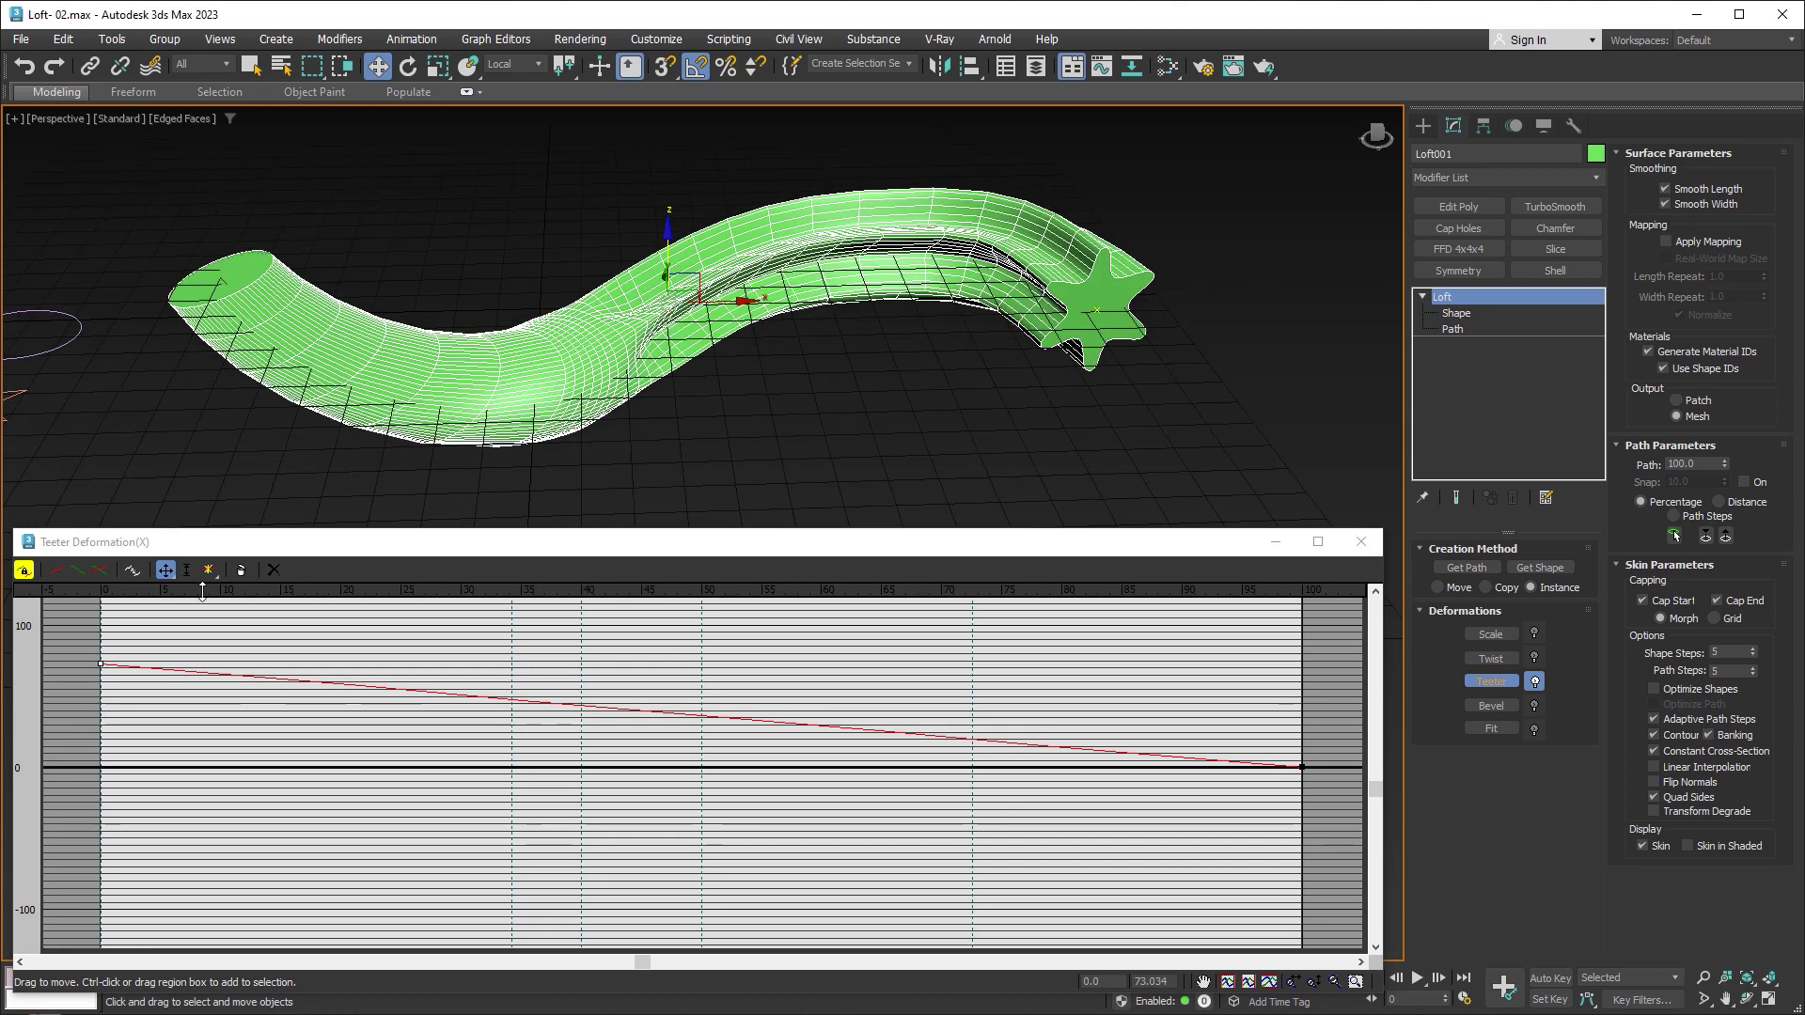
# Step: Disable Teeter and open an enlarged Bevel Deformation graph showing the full 0–100 range
pyautogui.click(1360, 541)
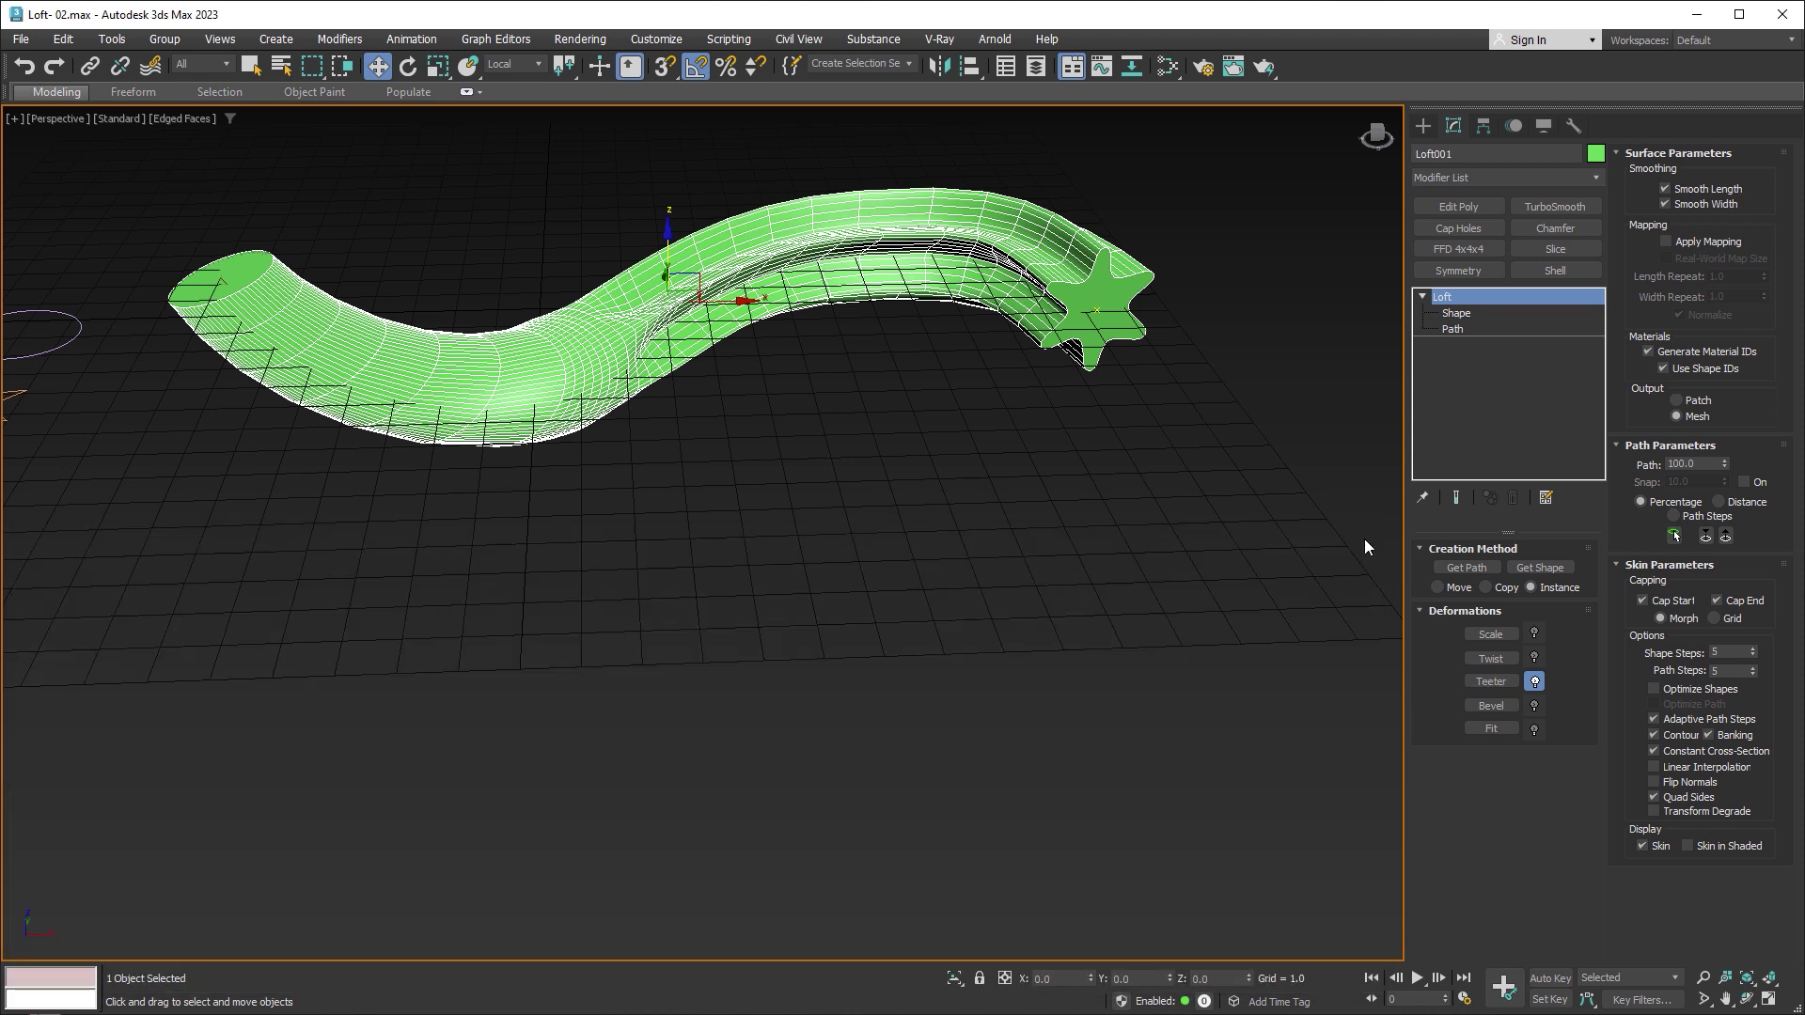
pyautogui.click(1534, 680)
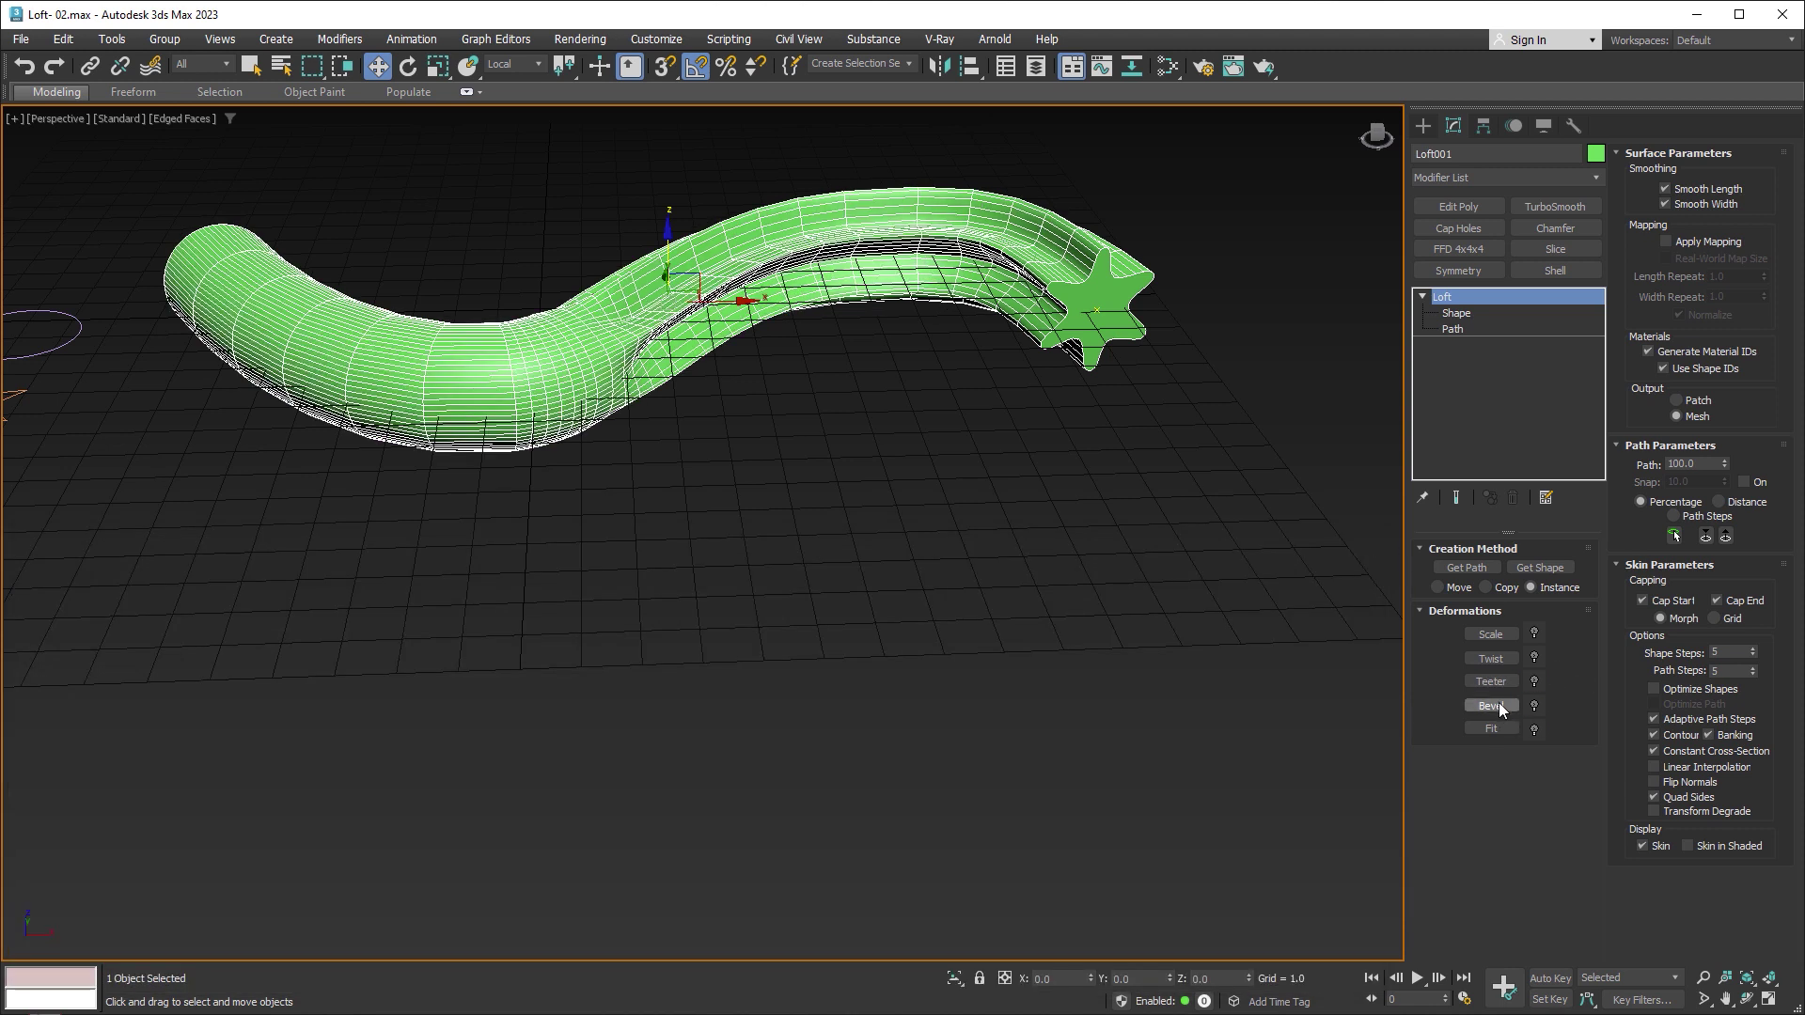
pyautogui.click(1495, 706)
pyautogui.moveTo(372, 188); pyautogui.dragTo(324, 738)
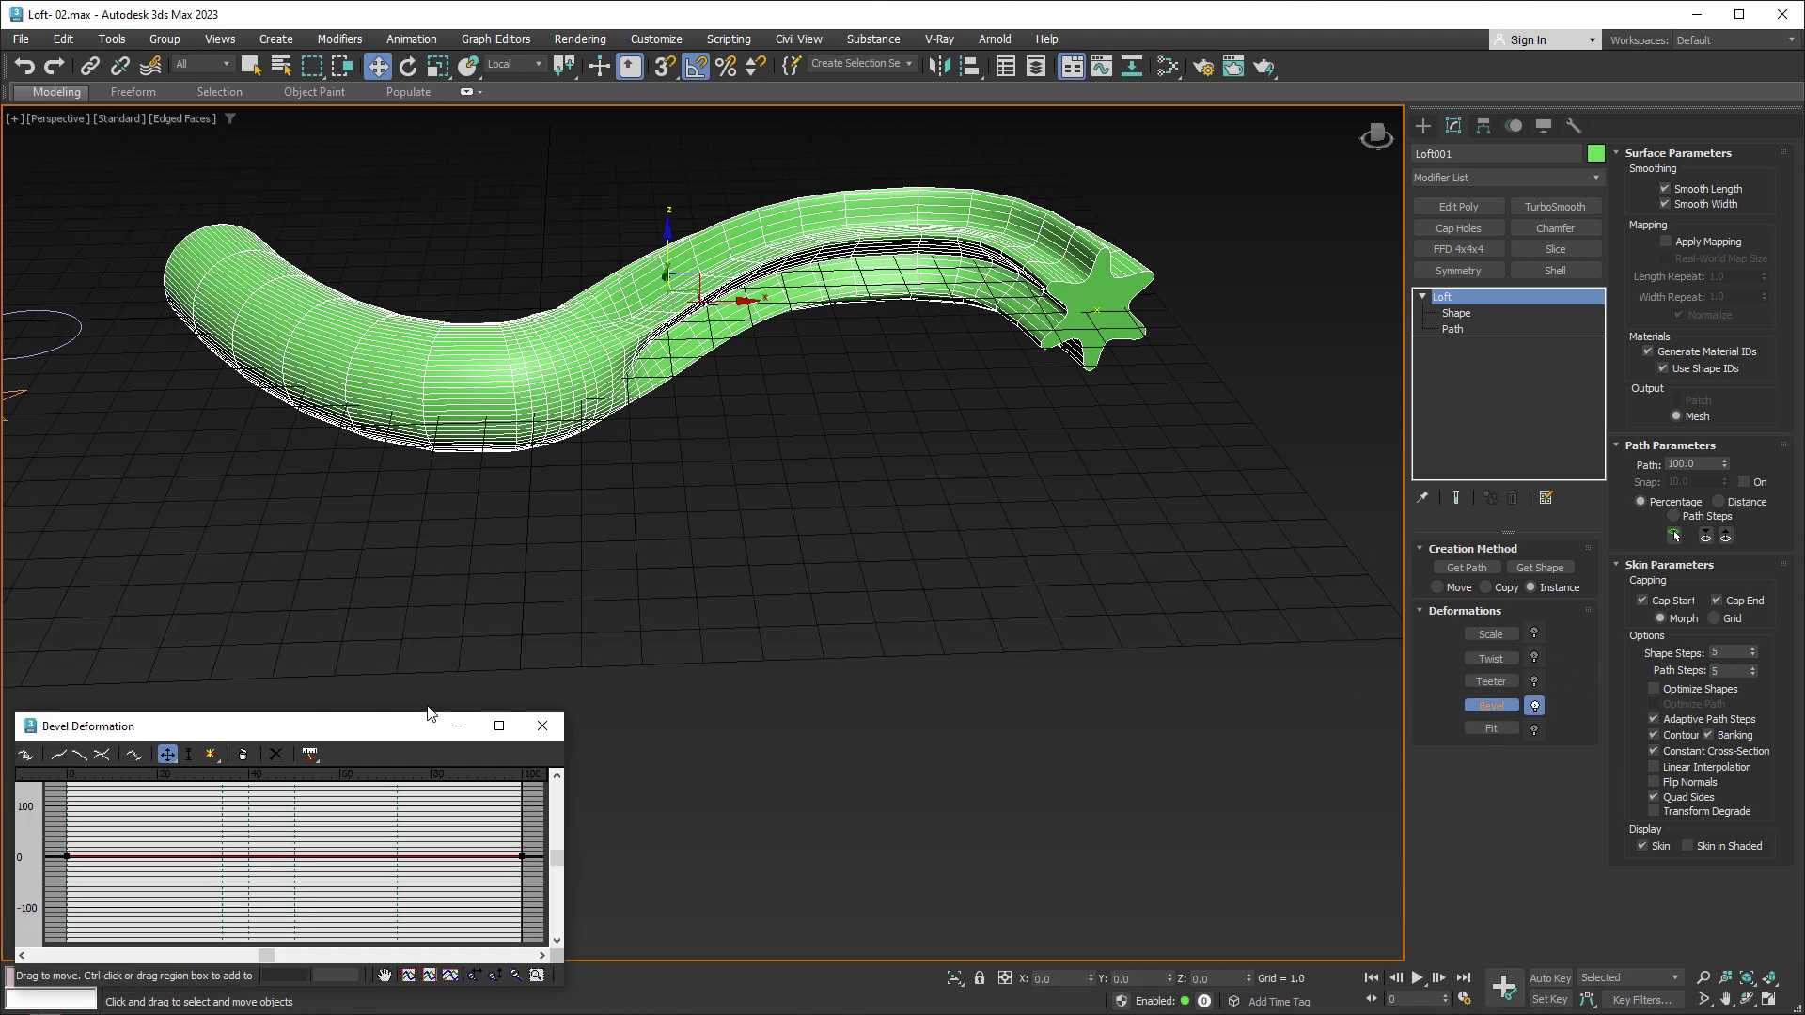
pyautogui.moveTo(565, 714)
pyautogui.mouseDown()
pyautogui.moveTo(1364, 603)
pyautogui.moveTo(1378, 547)
pyautogui.mouseUp()
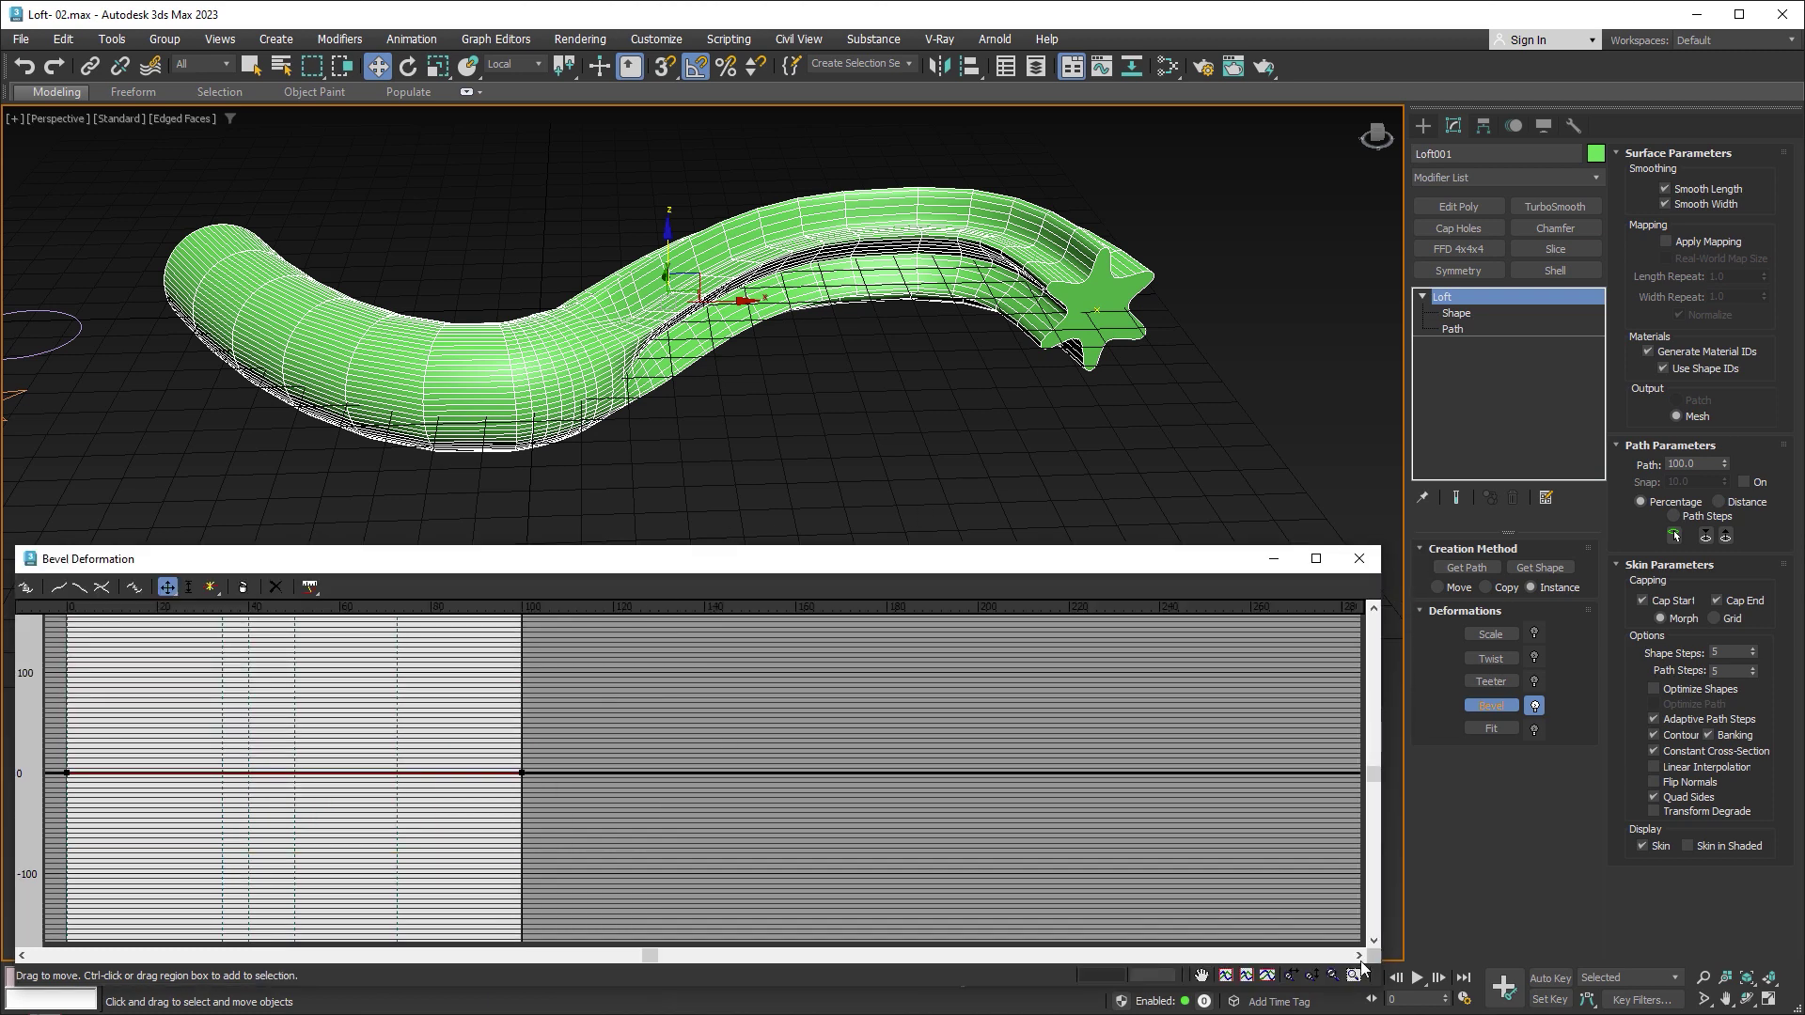
pyautogui.click(1246, 974)
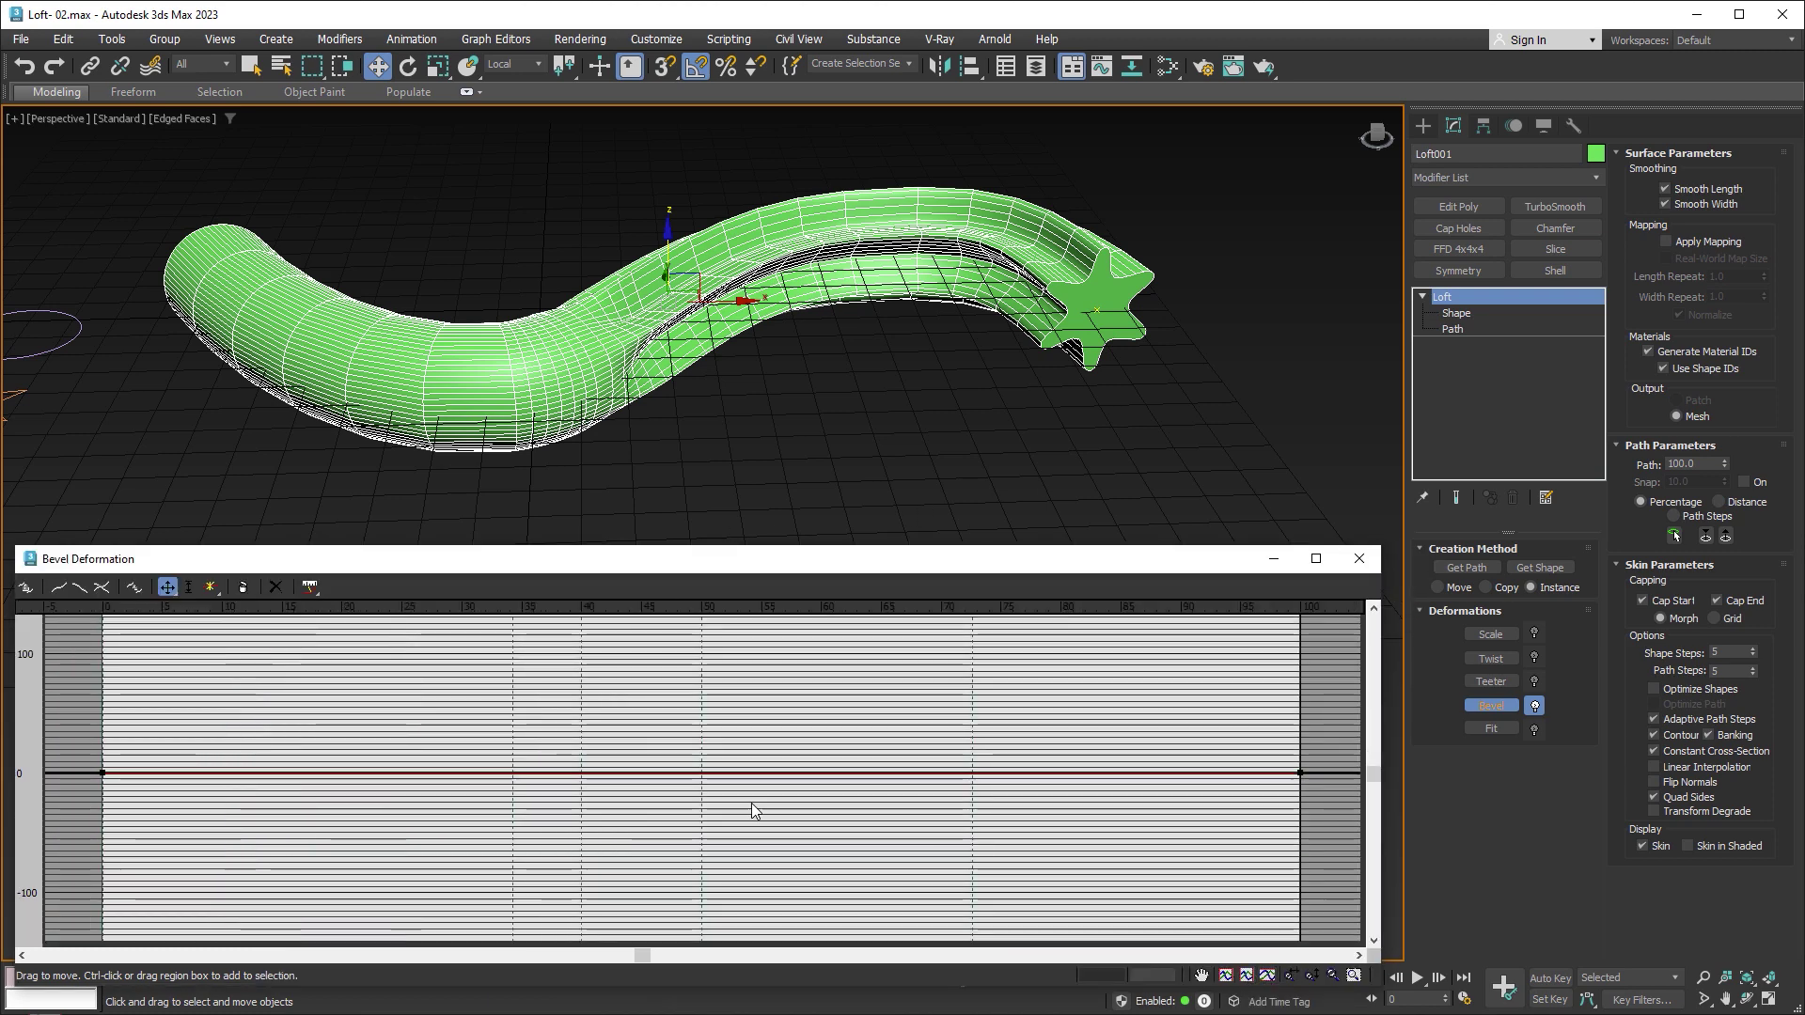
# Step: Insert a bevel point near 2.35% and set the first bevel point to about 4.3
pyautogui.click(211, 586)
pyautogui.click(132, 771)
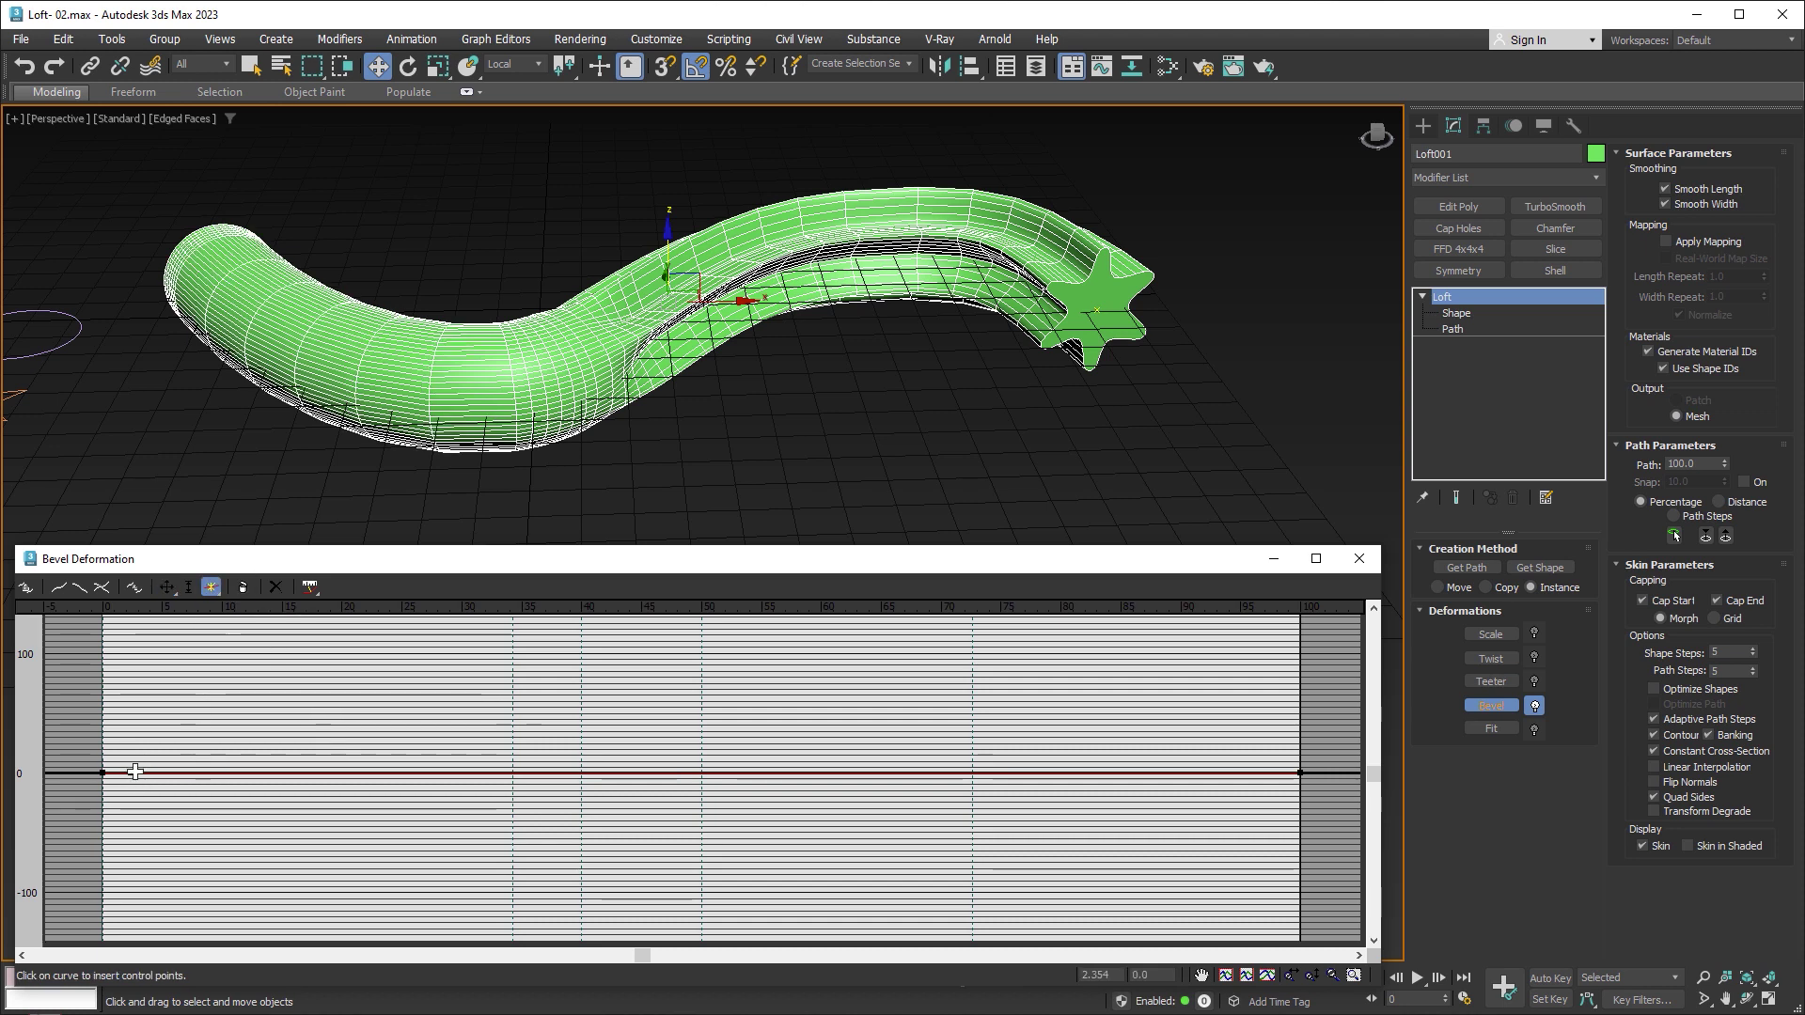
pyautogui.click(1351, 976)
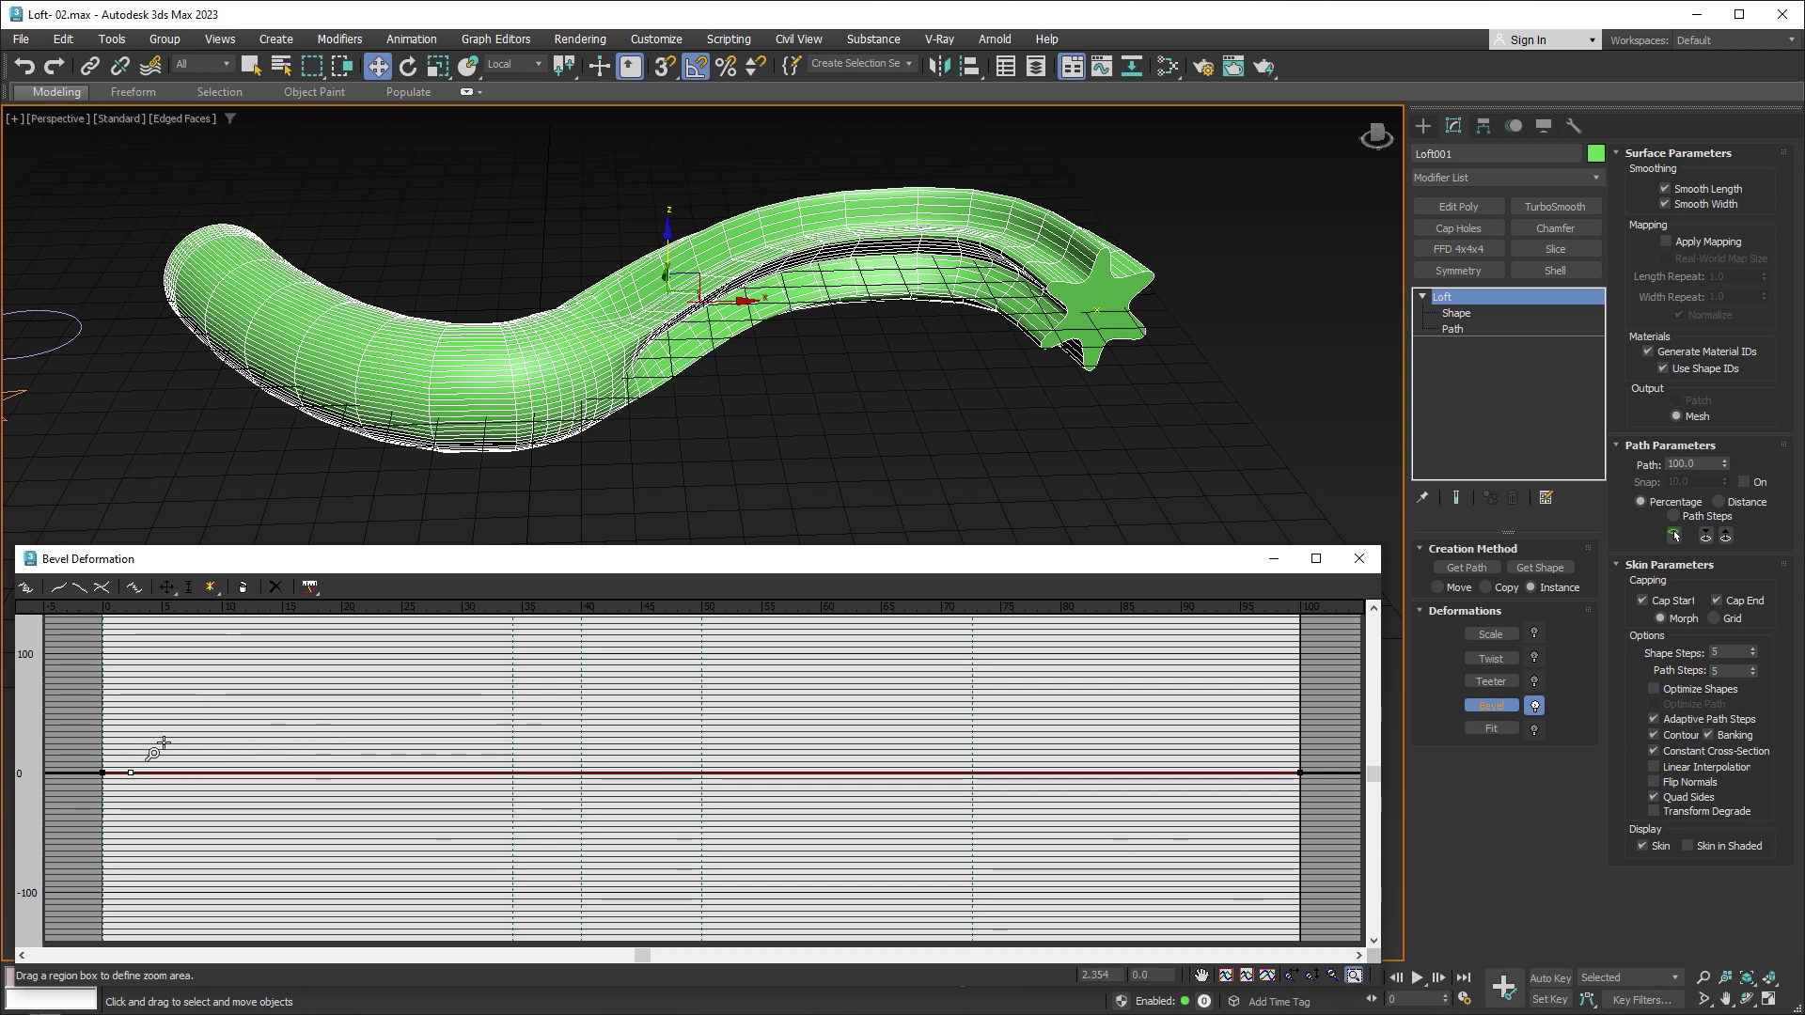
pyautogui.moveTo(104, 783); pyautogui.dragTo(98, 792)
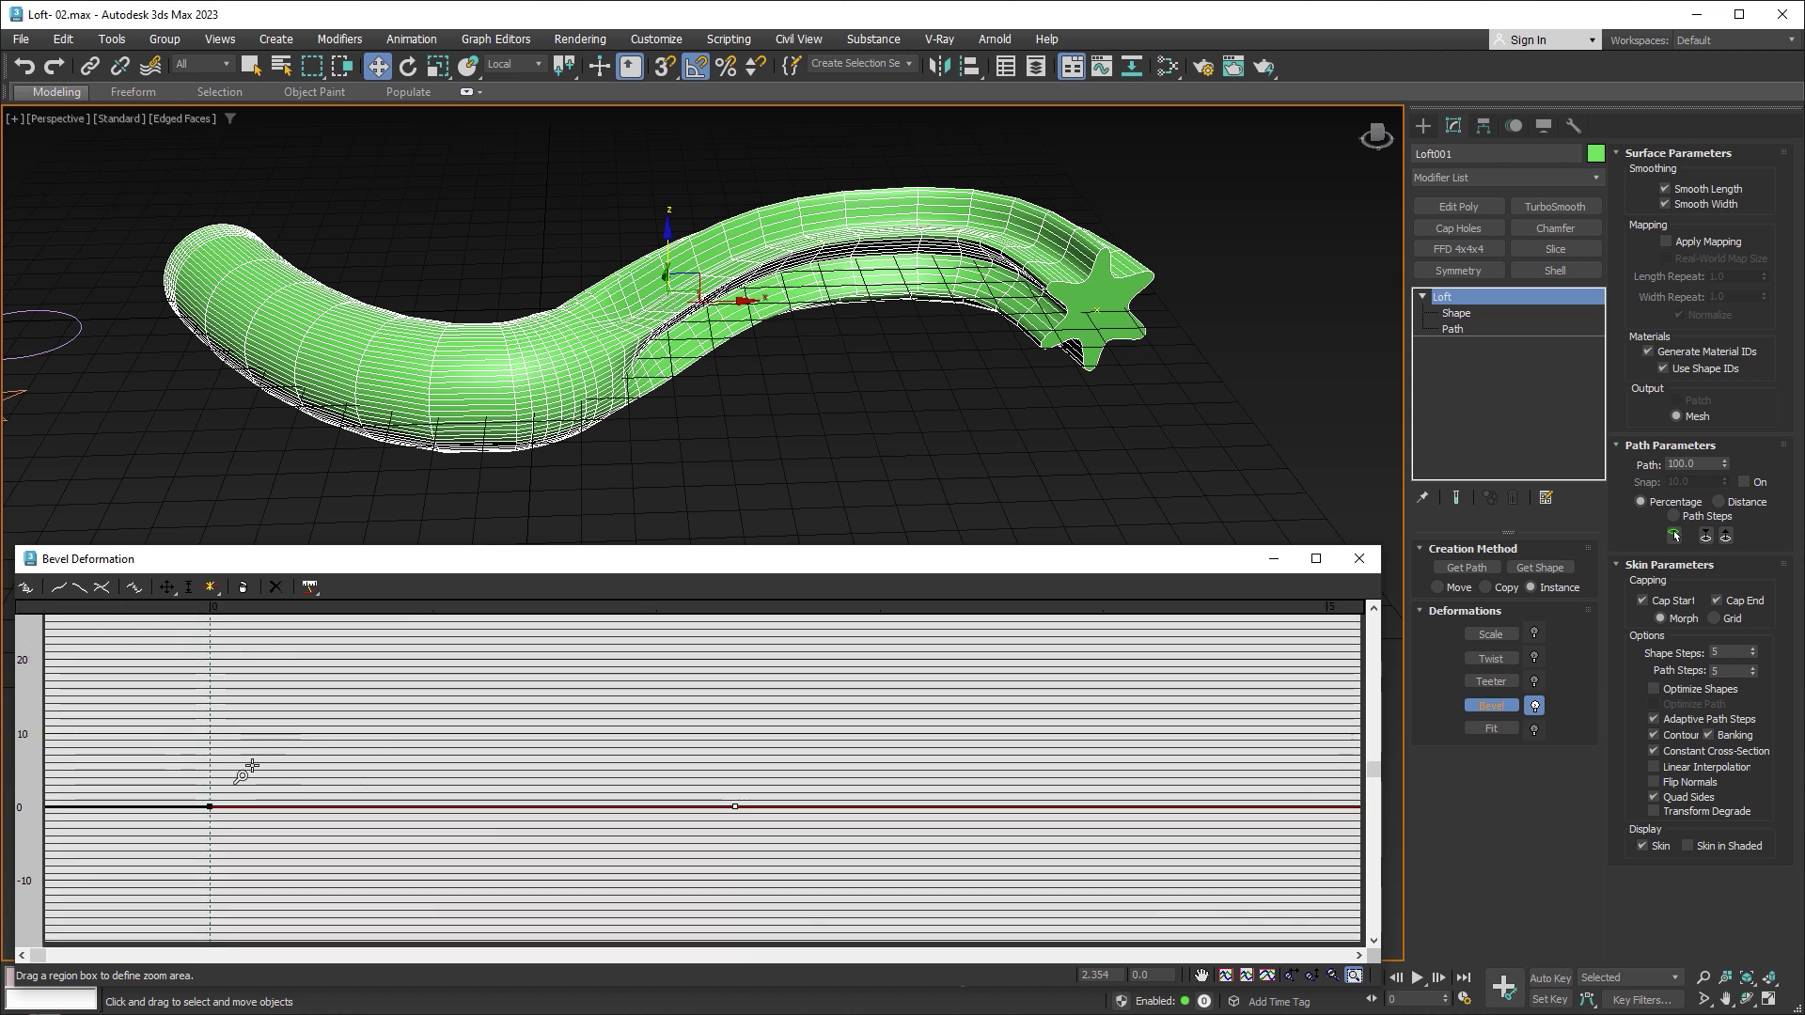
pyautogui.click(167, 588)
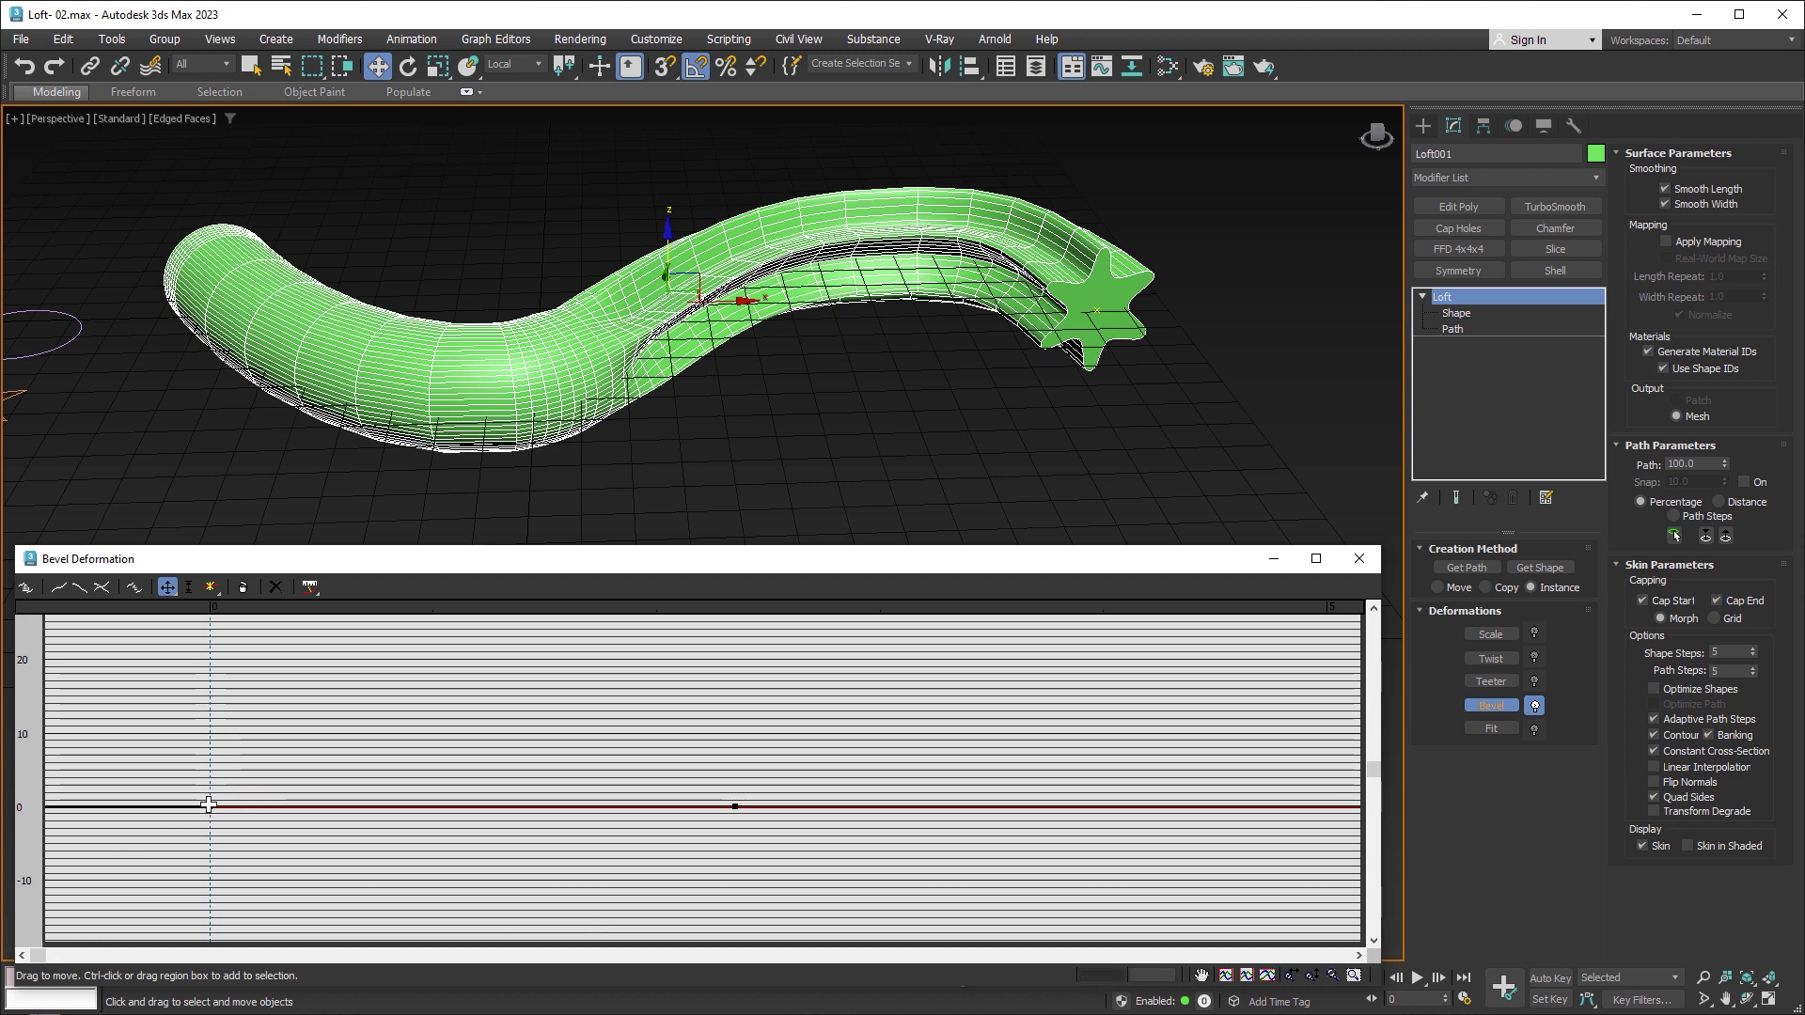
pyautogui.moveTo(209, 807); pyautogui.dragTo(209, 758)
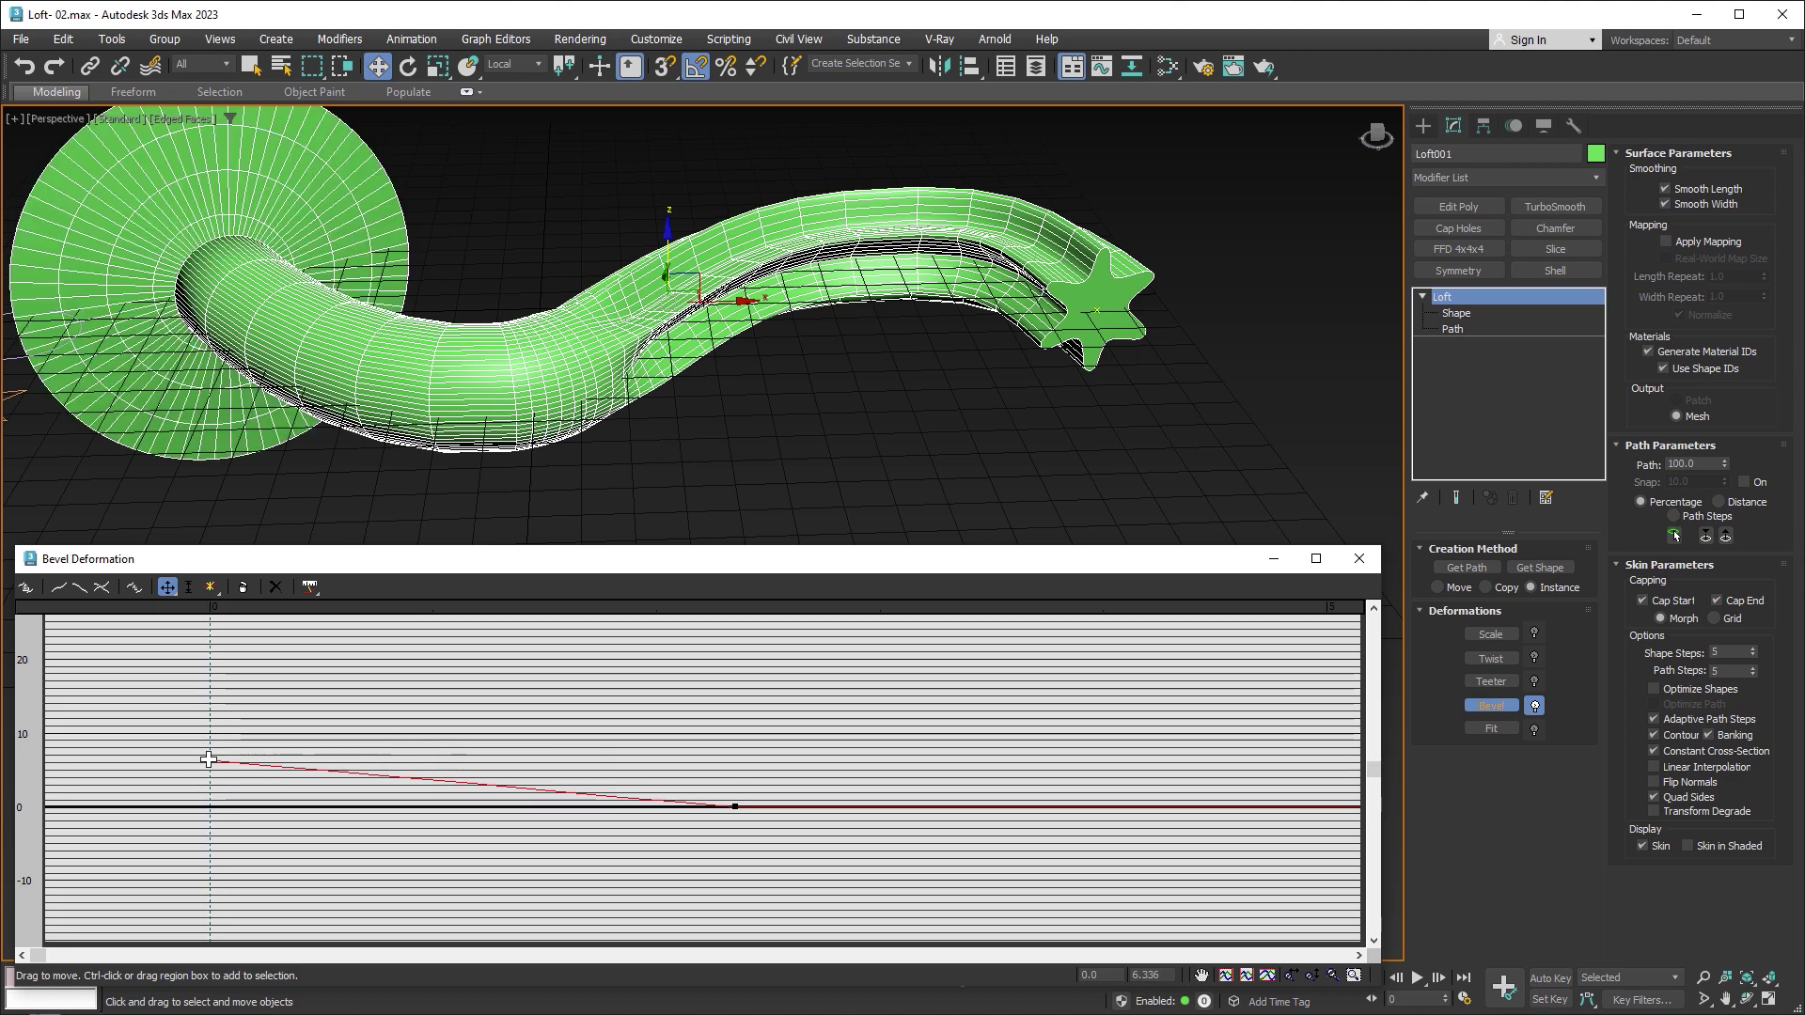
pyautogui.keyDown('alt'); pyautogui.moveTo(260, 368); pyautogui.dragTo(675, 336, button='middle'); pyautogui.keyUp('alt')
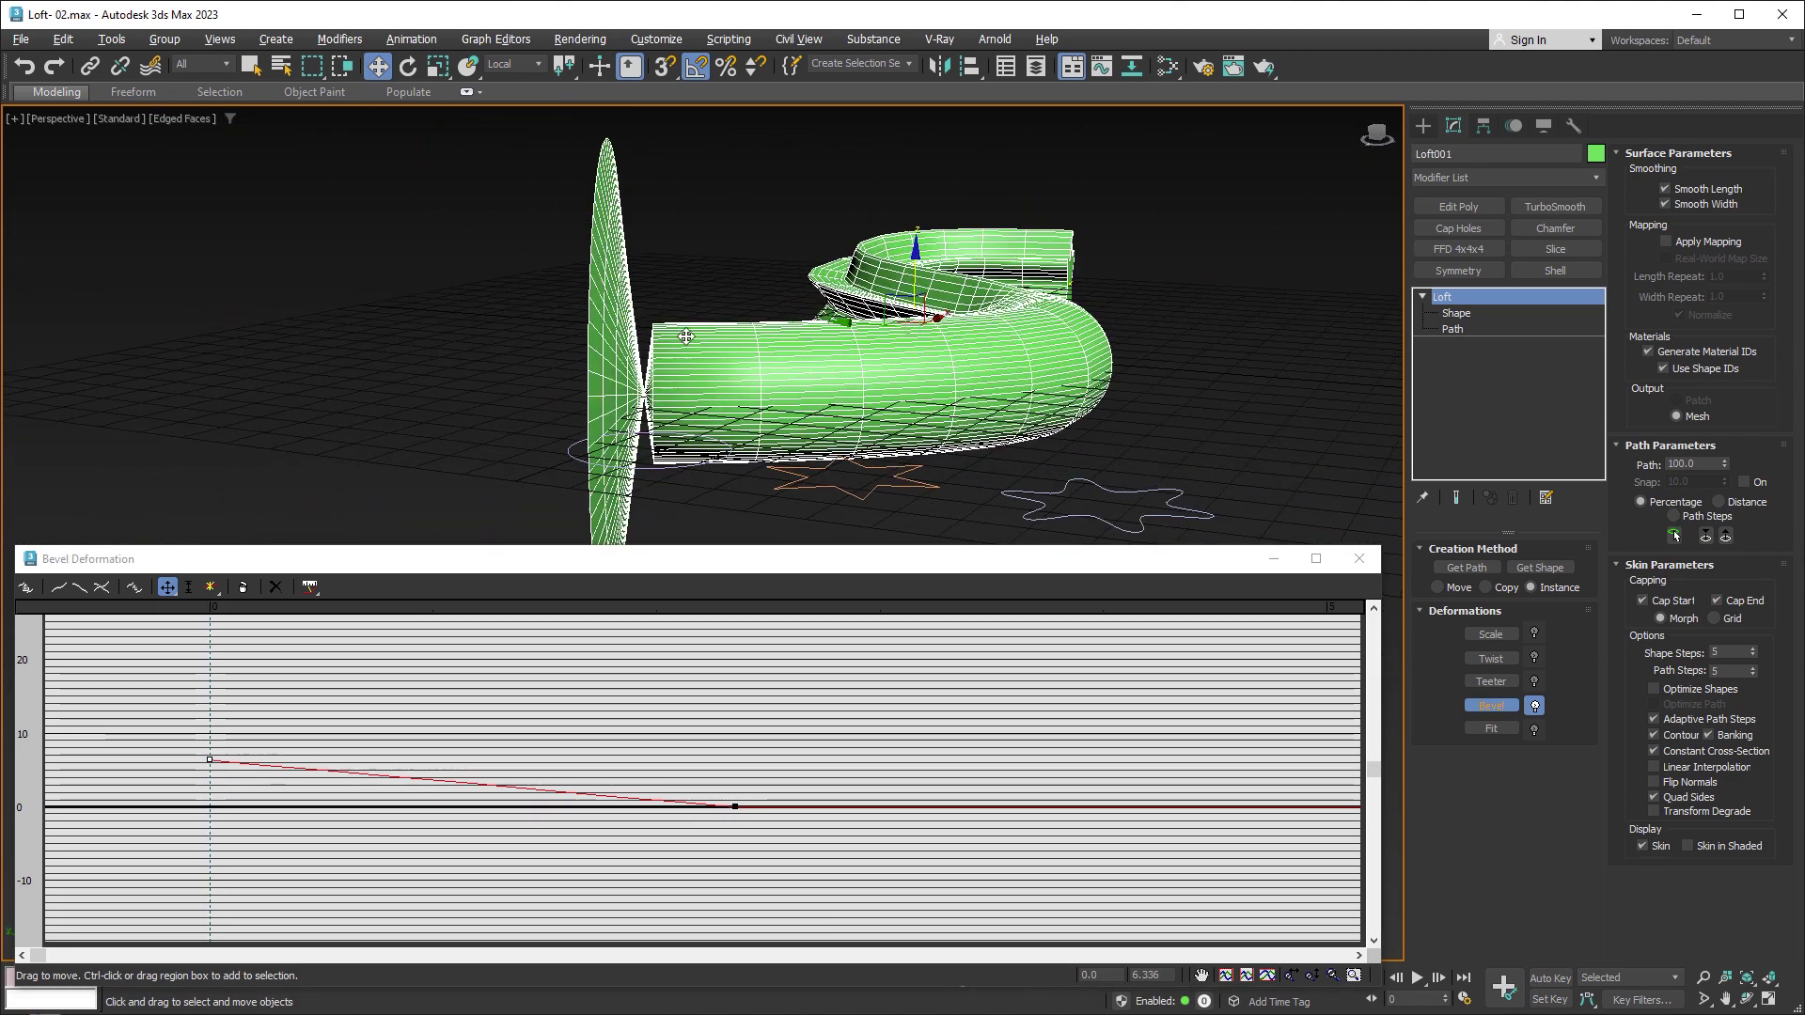
pyautogui.moveTo(209, 760); pyautogui.dragTo(209, 804)
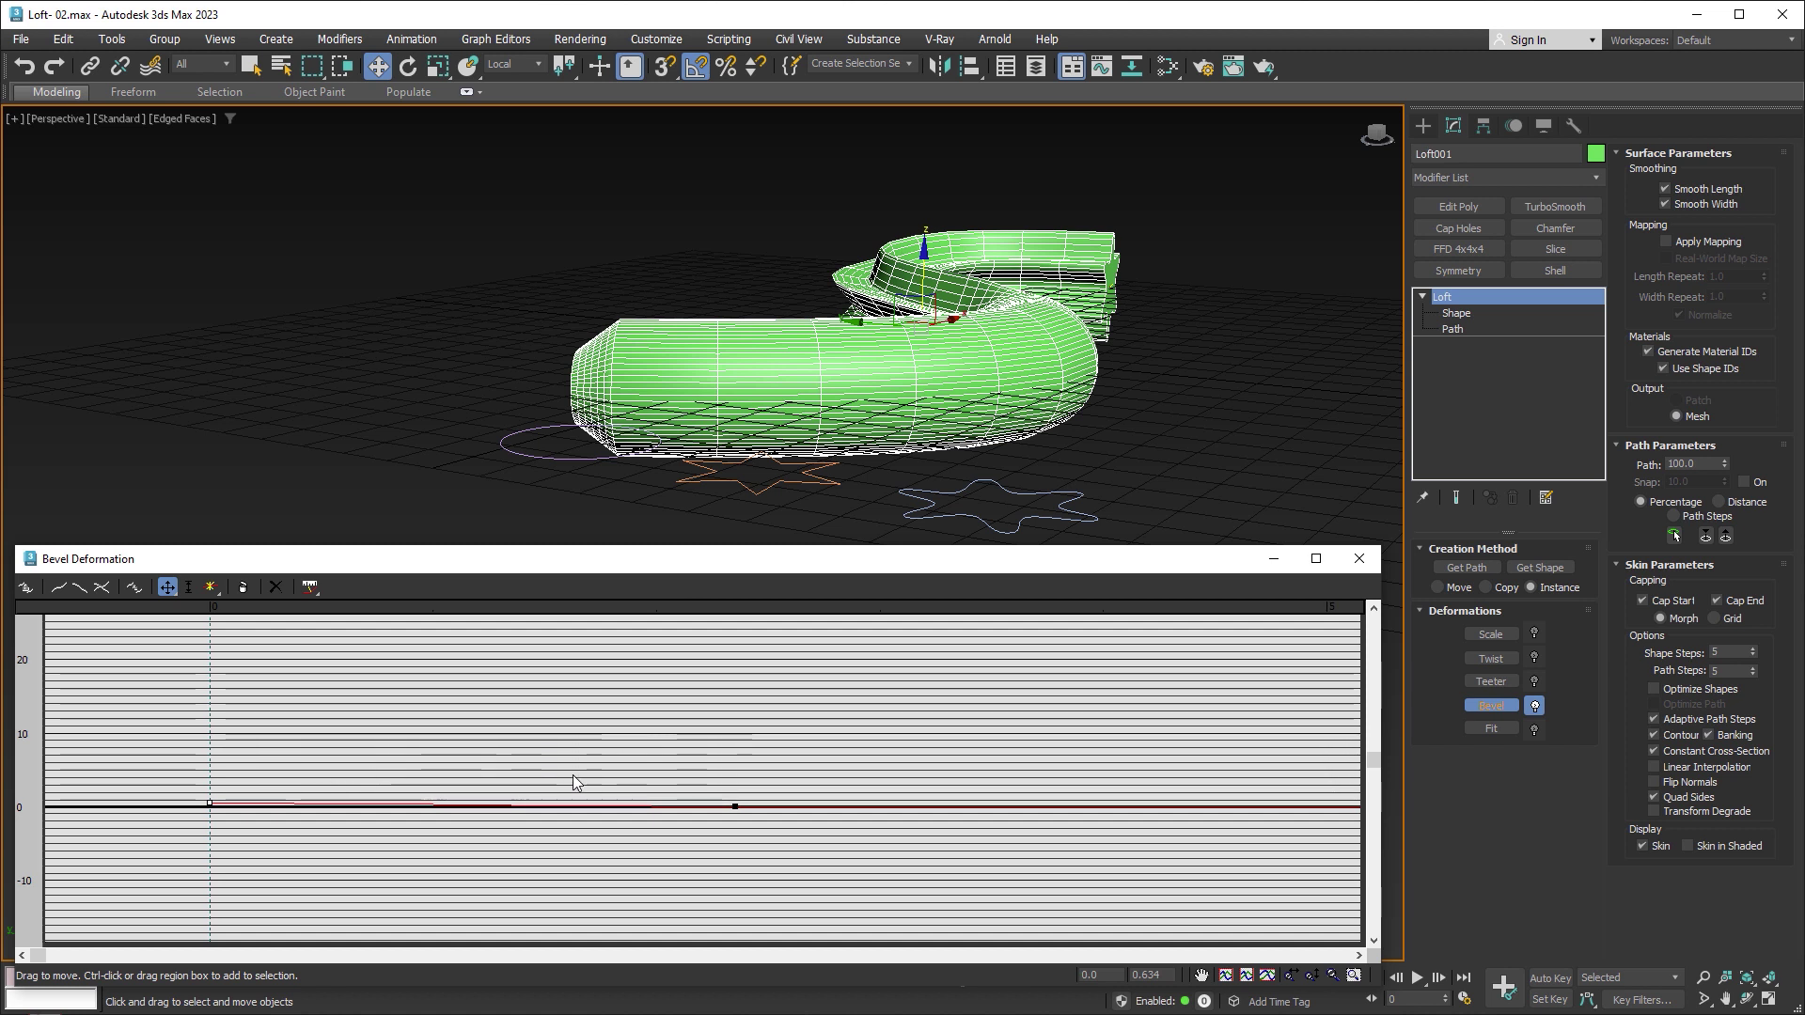
pyautogui.click(1227, 980)
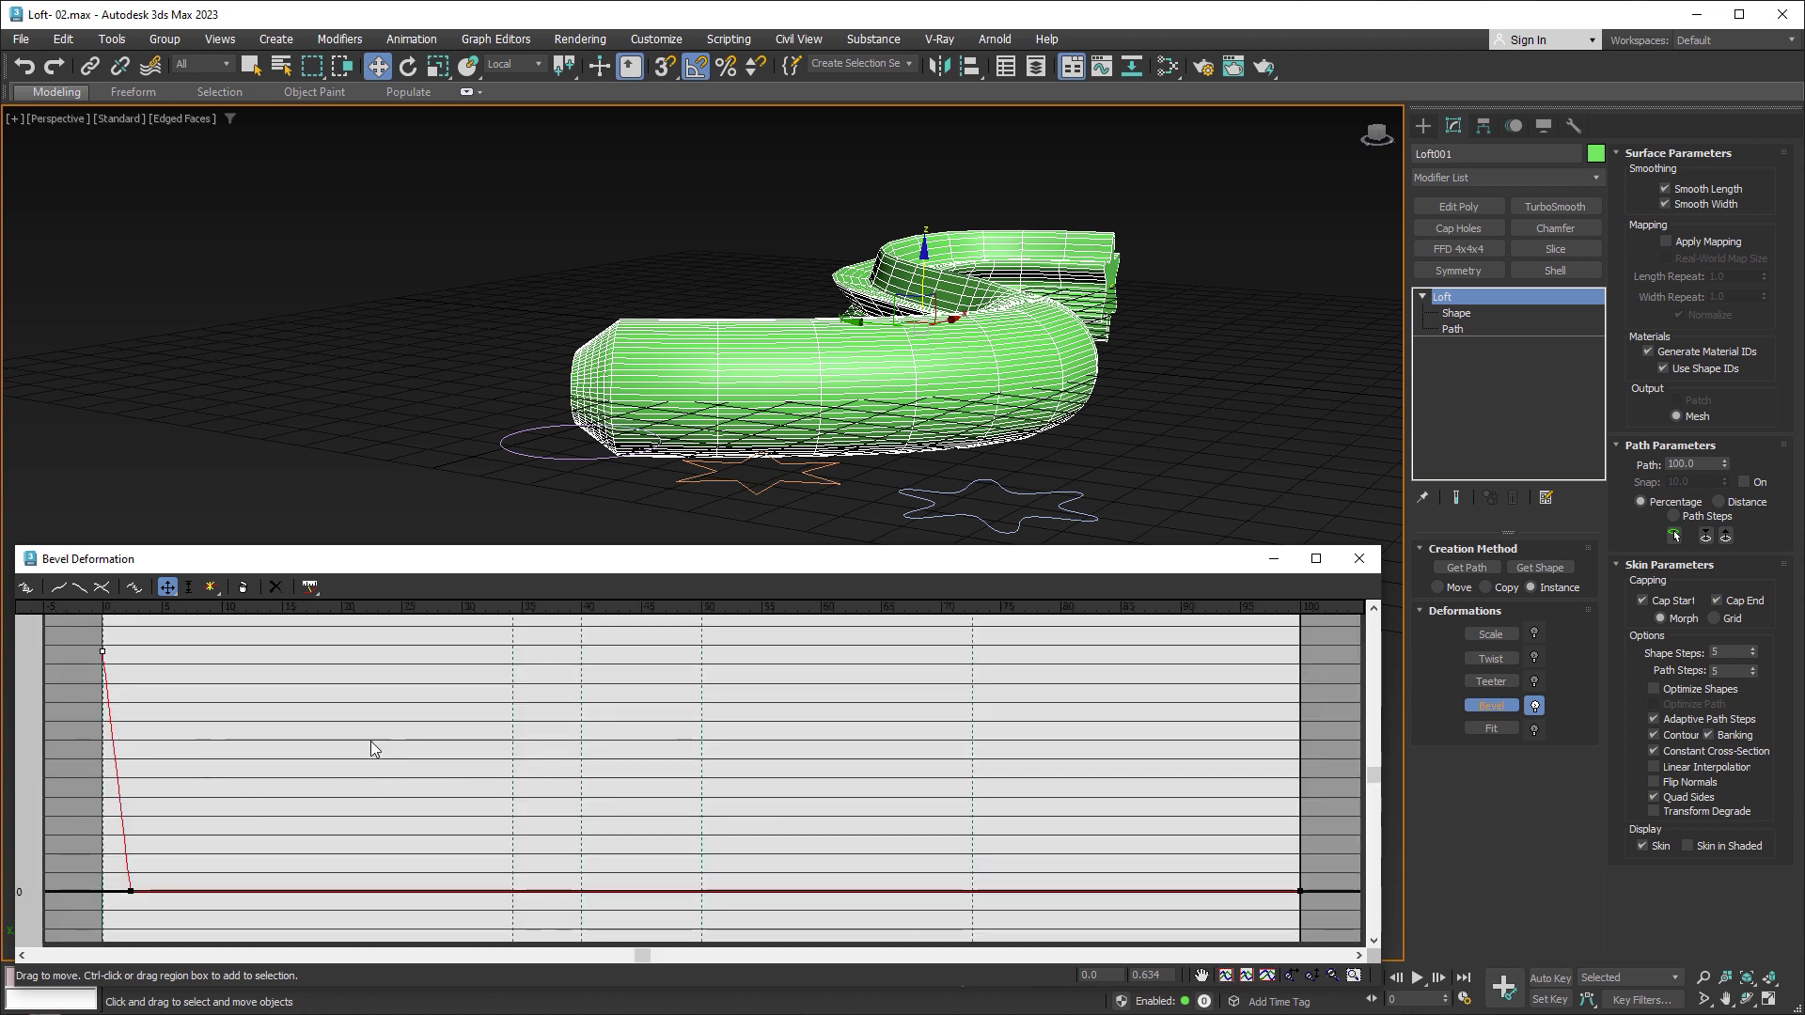
# Step: Make the first bevel point Bezier-Corner and curve it into a smooth rounded falloff
pyautogui.rightClick(103, 652)
pyautogui.click(171, 708)
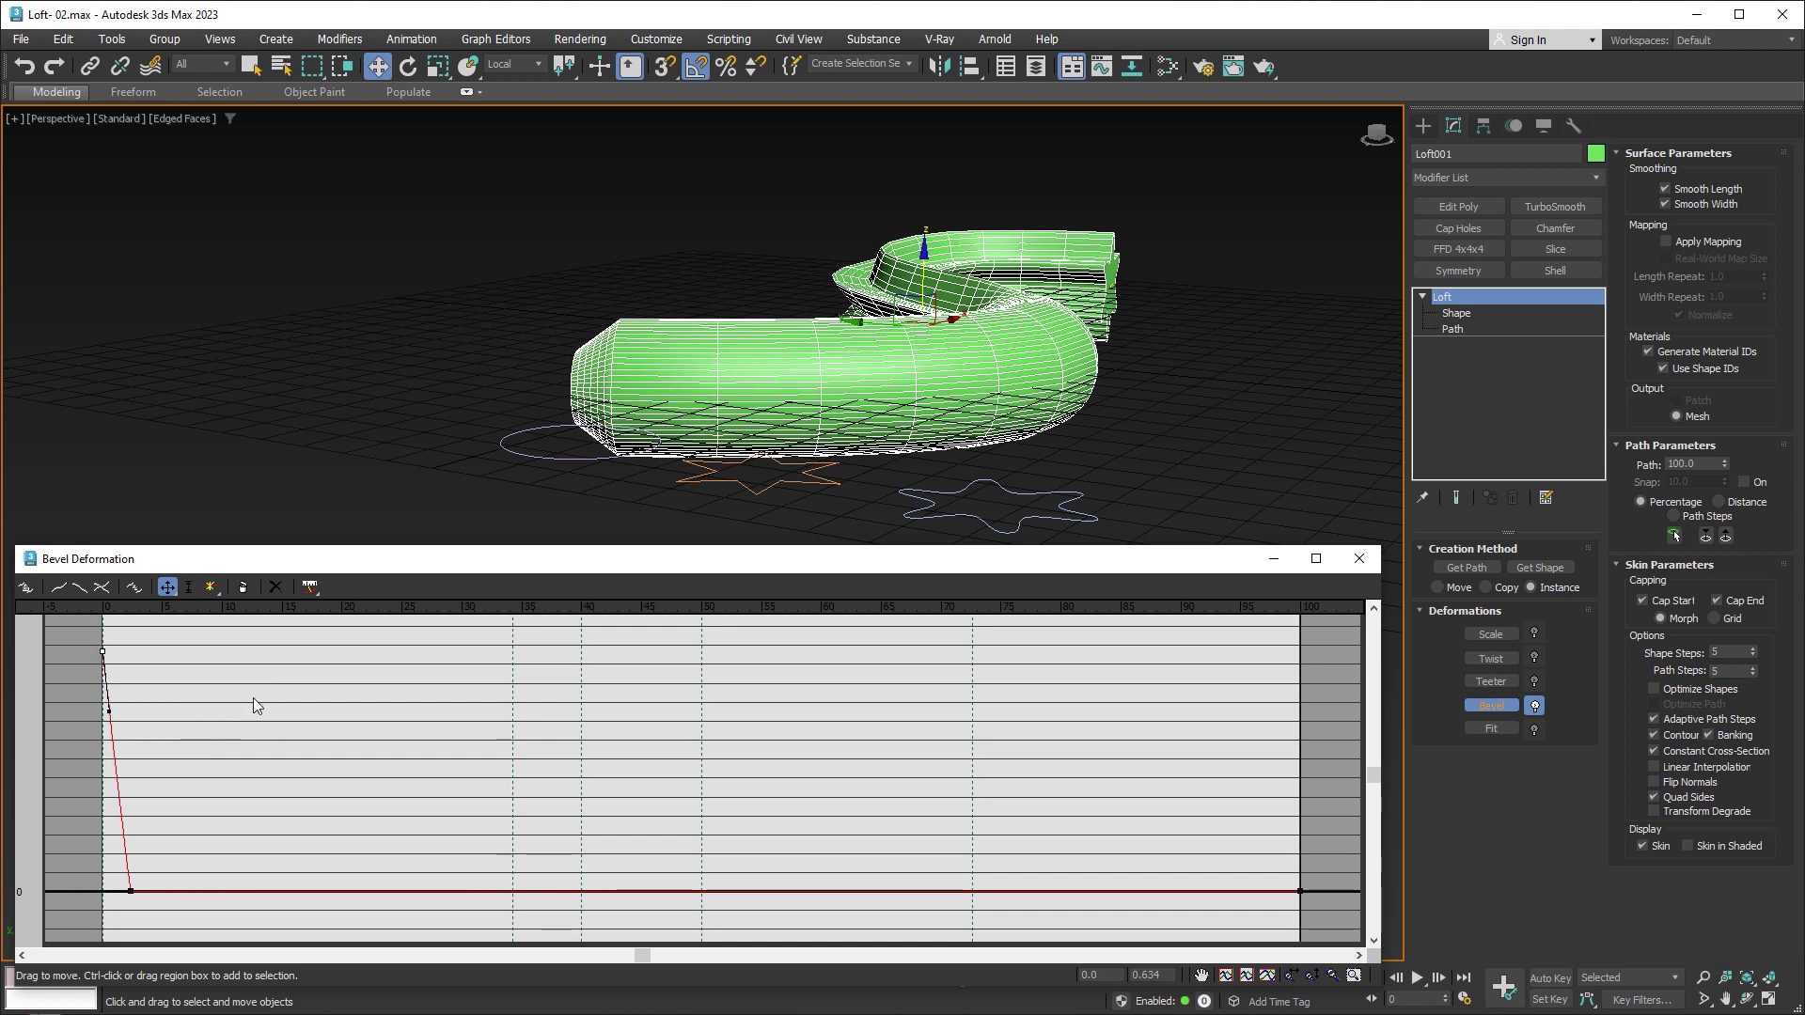
pyautogui.scroll(3, 797, 317)
pyautogui.scroll(2, 796, 317)
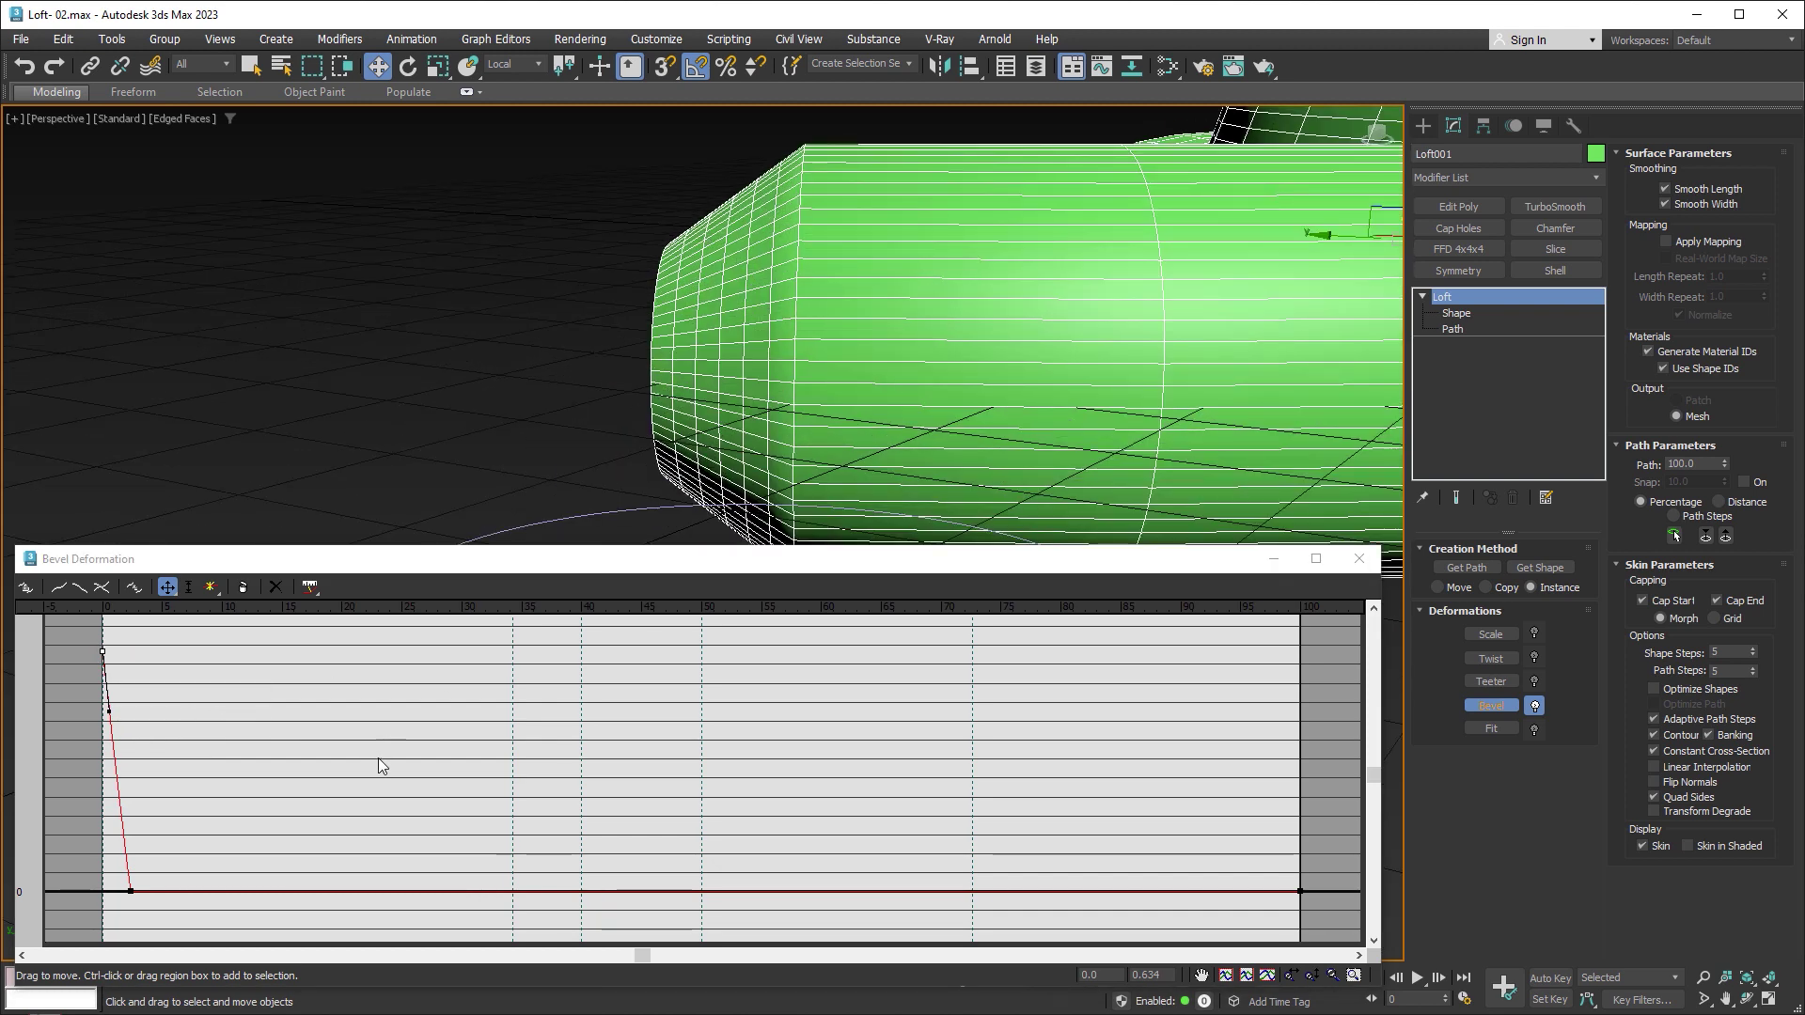
pyautogui.moveTo(109, 711); pyautogui.dragTo(66, 865)
pyautogui.moveTo(772, 323)
pyautogui.keyDown('alt'); pyautogui.mouseDown(button='middle')
pyautogui.moveTo(866, 301)
pyautogui.moveTo(823, 318)
pyautogui.mouseUp(button='middle'); pyautogui.keyUp('alt')
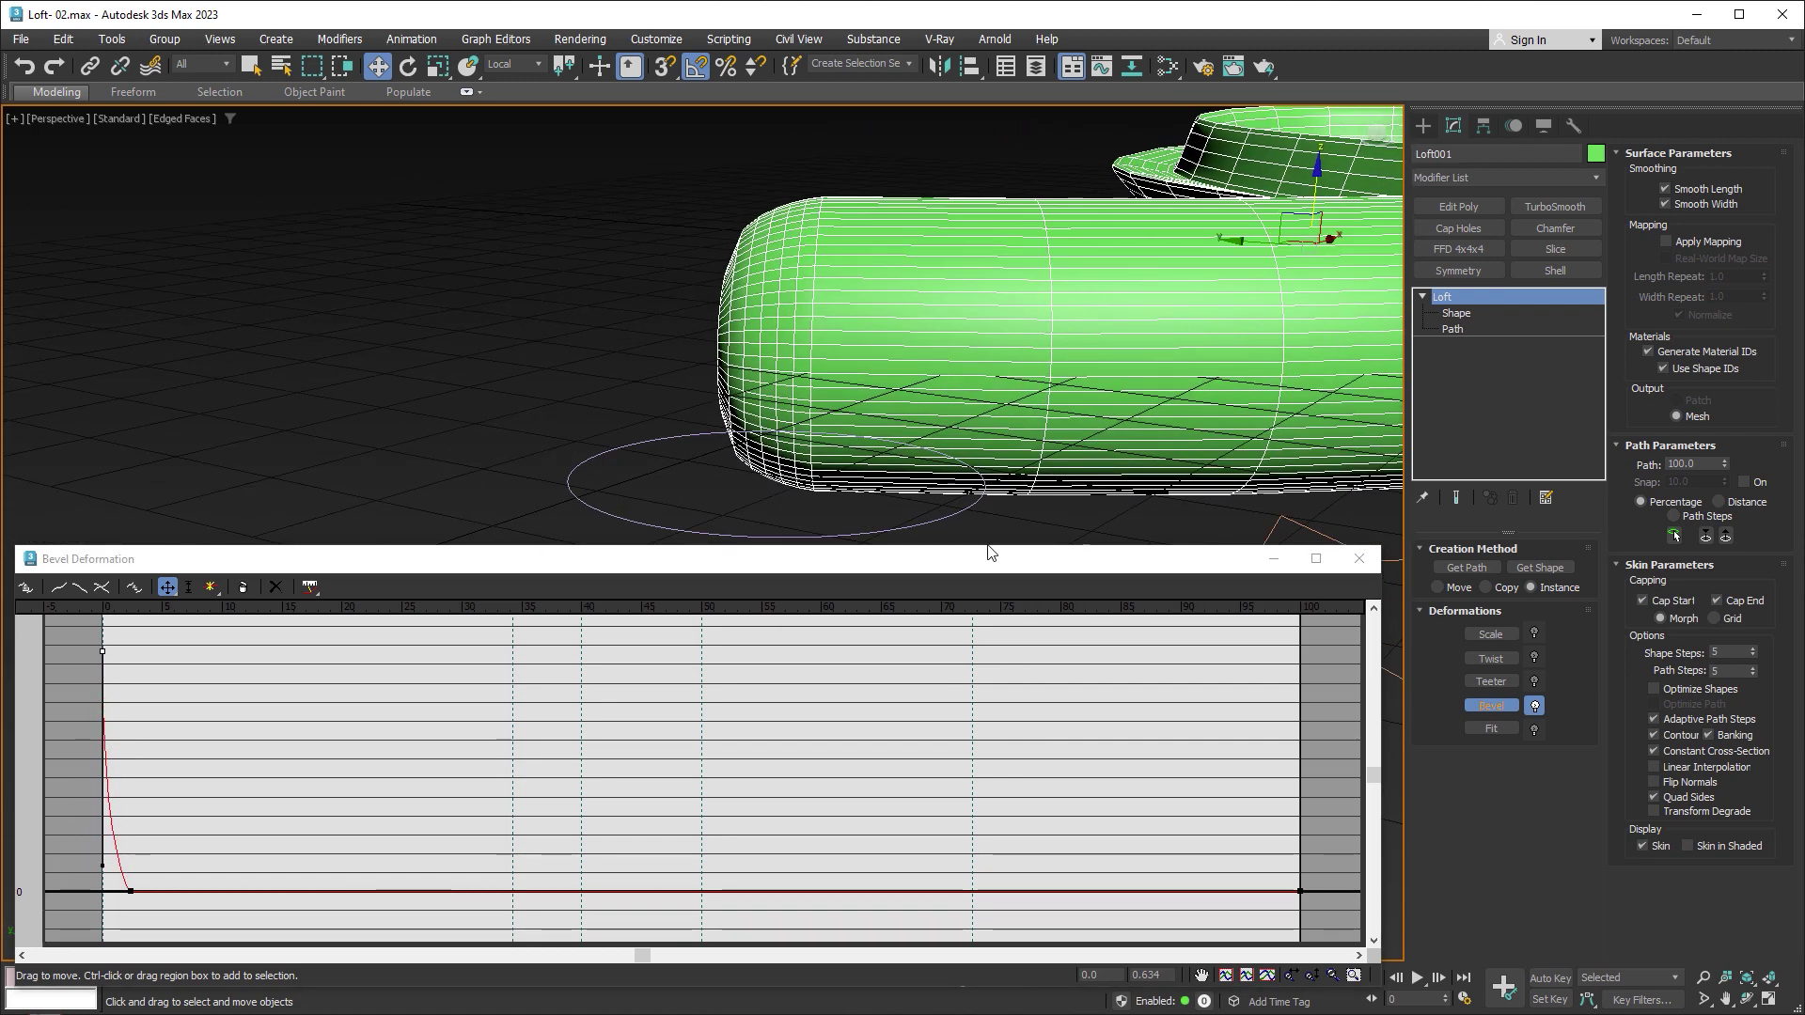
pyautogui.click(1358, 558)
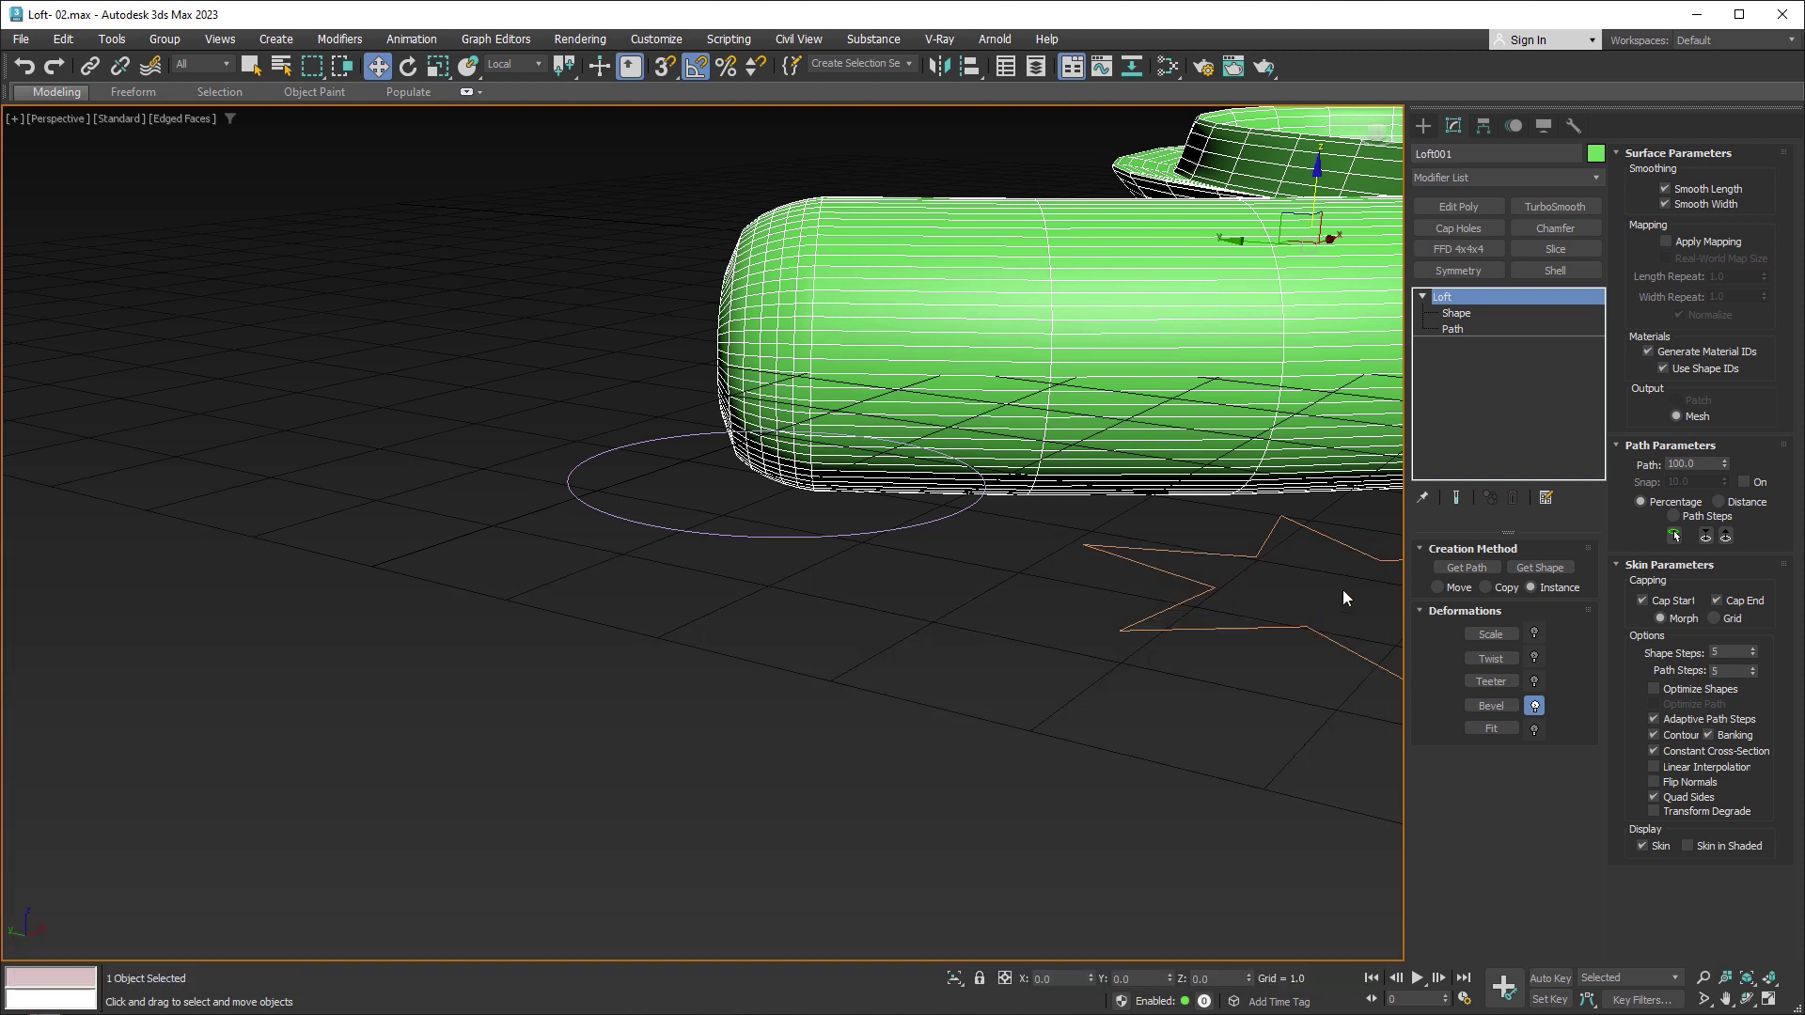
# Step: Disable Bevel deformation, open the Fit Deformation editor, and move it aside to view the loft
pyautogui.click(1536, 709)
pyautogui.click(1492, 730)
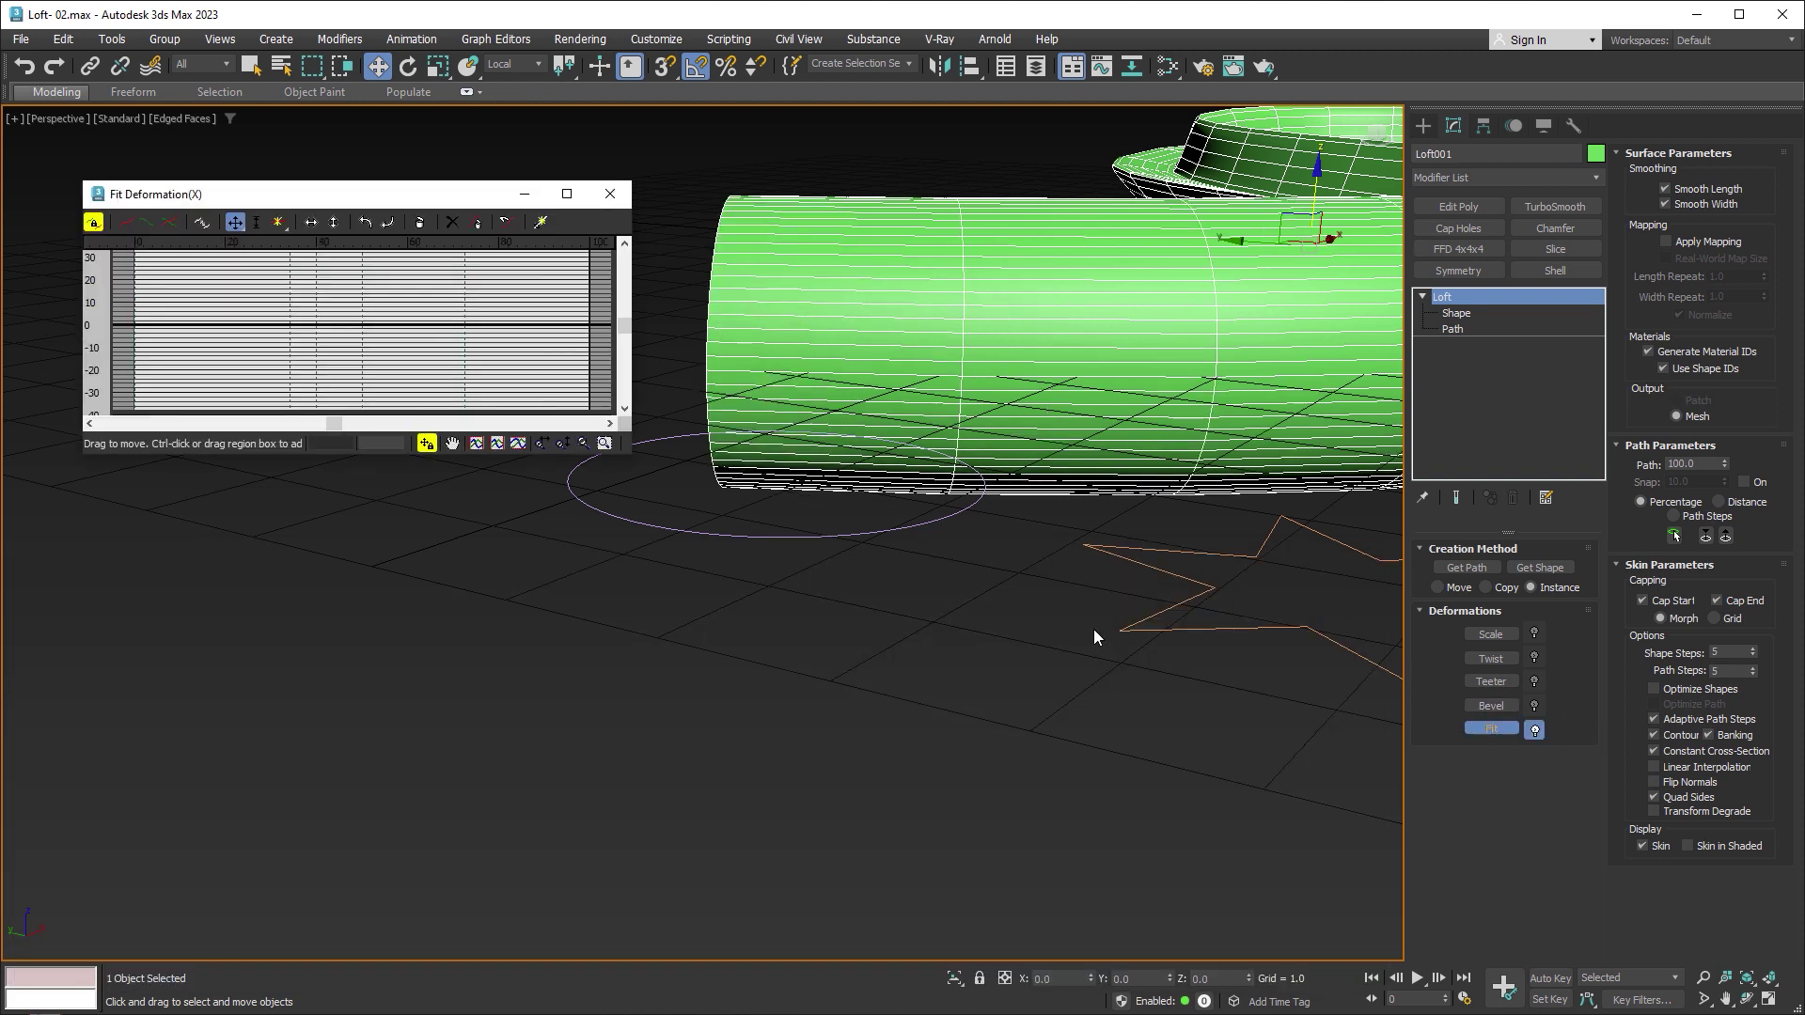
pyautogui.moveTo(390, 200); pyautogui.dragTo(321, 753)
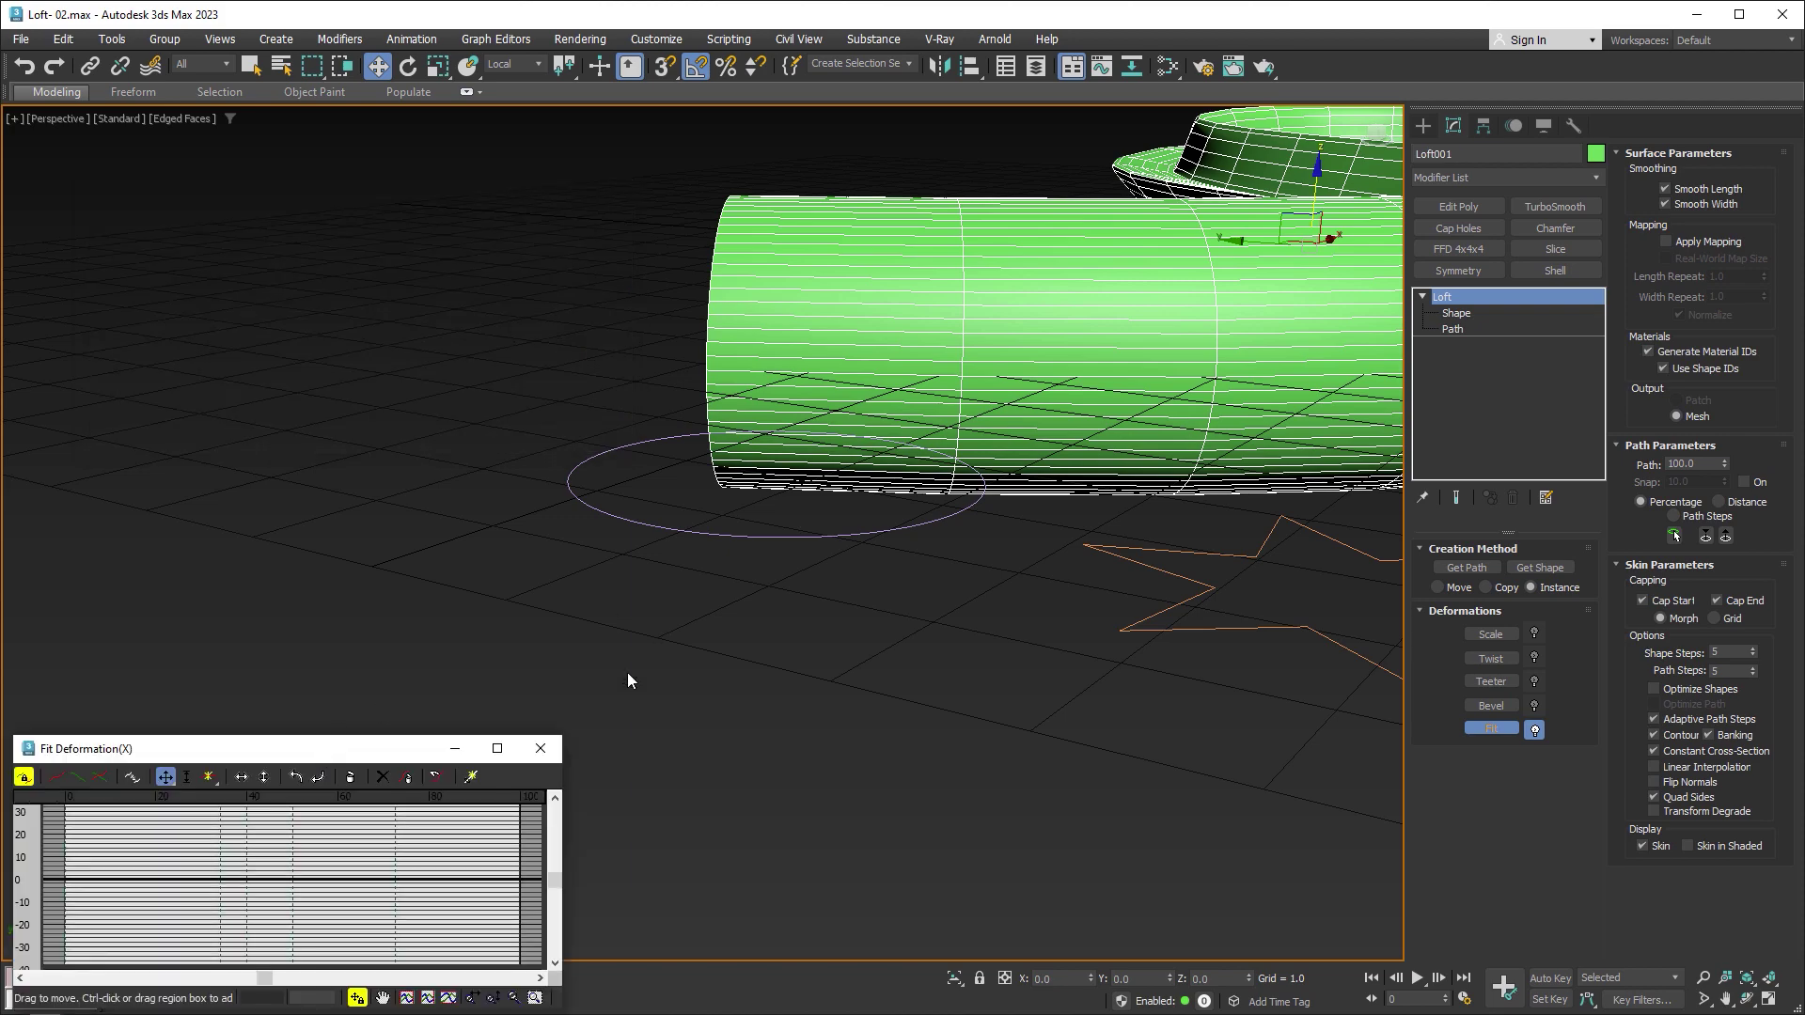
pyautogui.scroll(-3, 1076, 322)
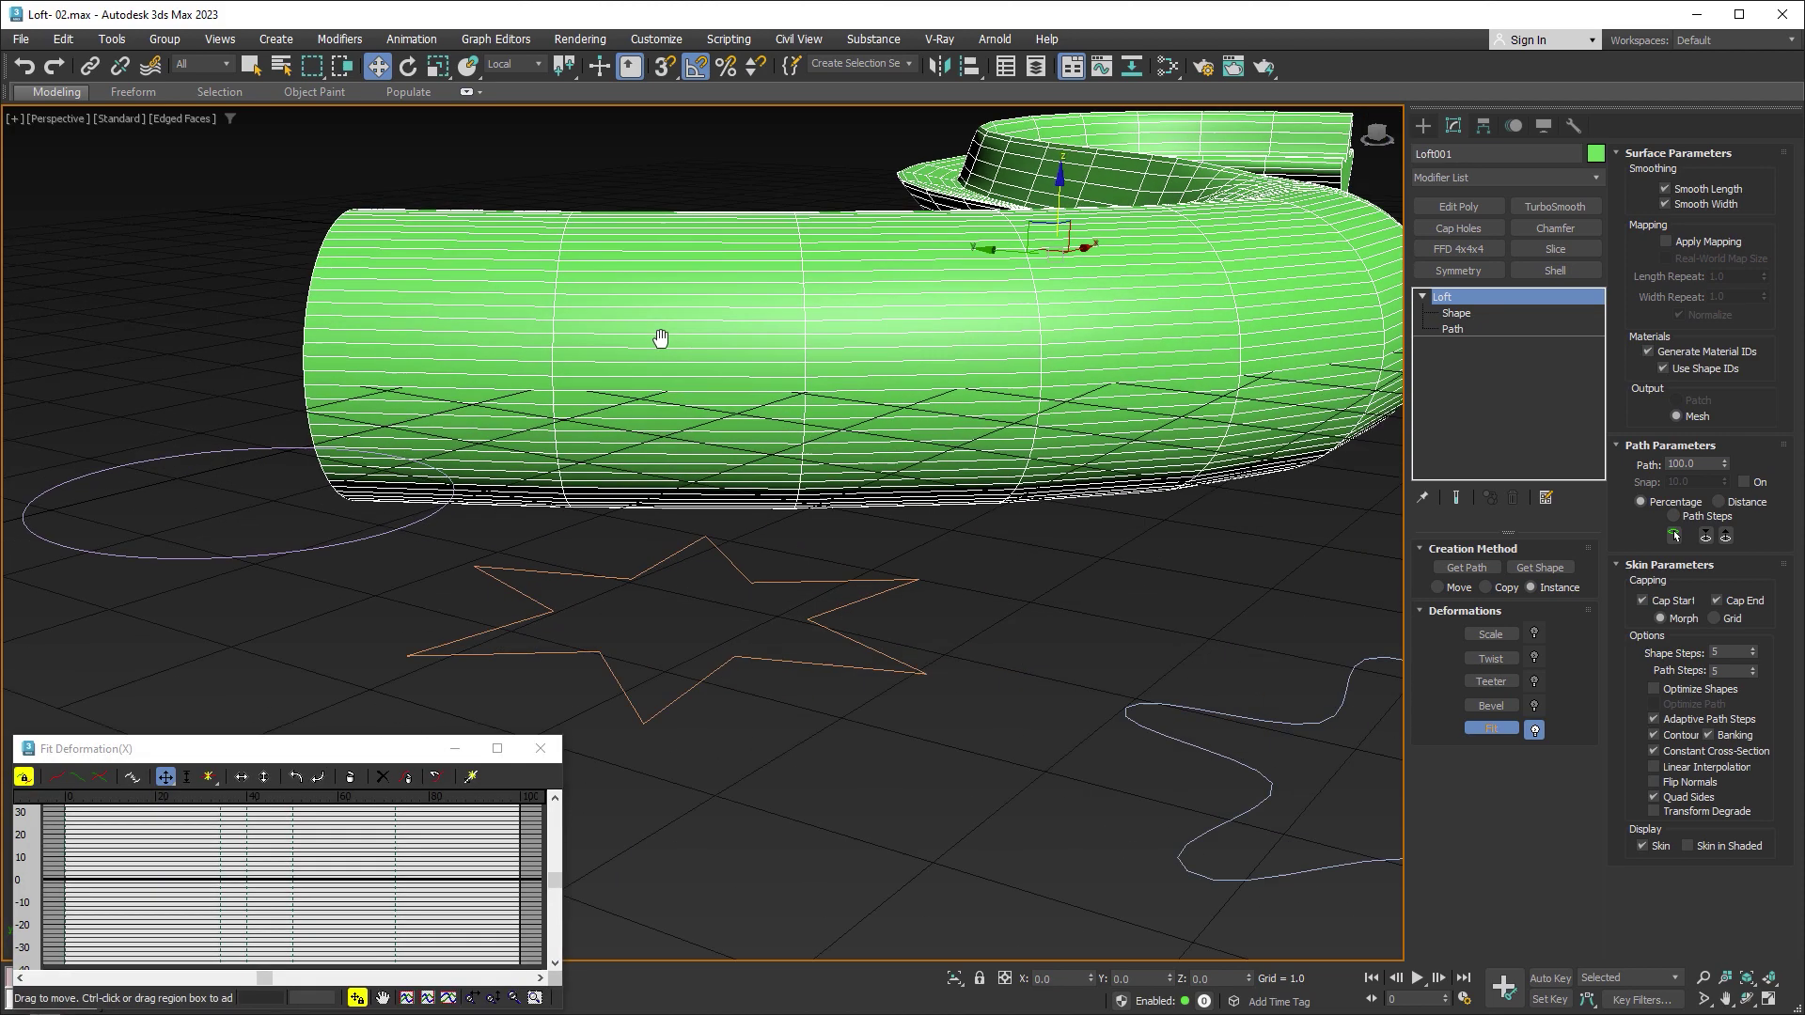
pyautogui.scroll(-3, 657, 335)
pyautogui.keyDown('alt'); pyautogui.moveTo(918, 324); pyautogui.dragTo(824, 387, button='middle'); pyautogui.keyUp('alt')
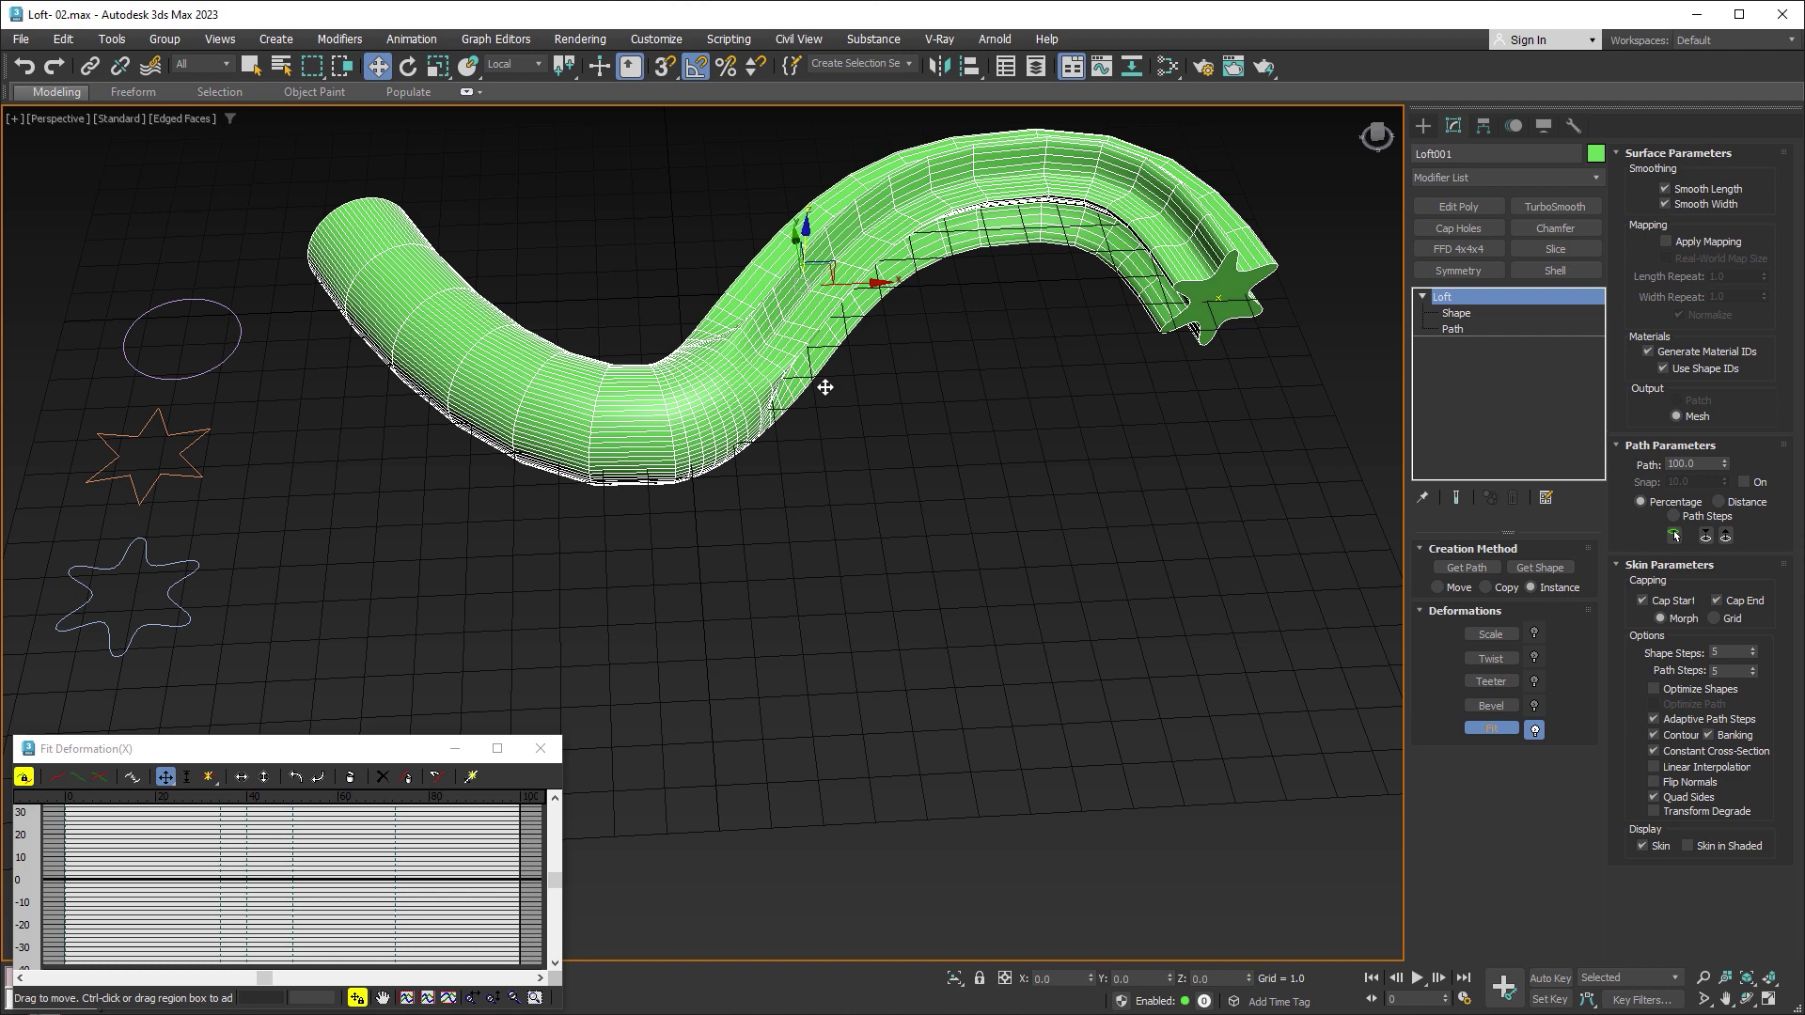
# Step: Unhide both coche shapes through Unhide by Name
pyautogui.click(1542, 125)
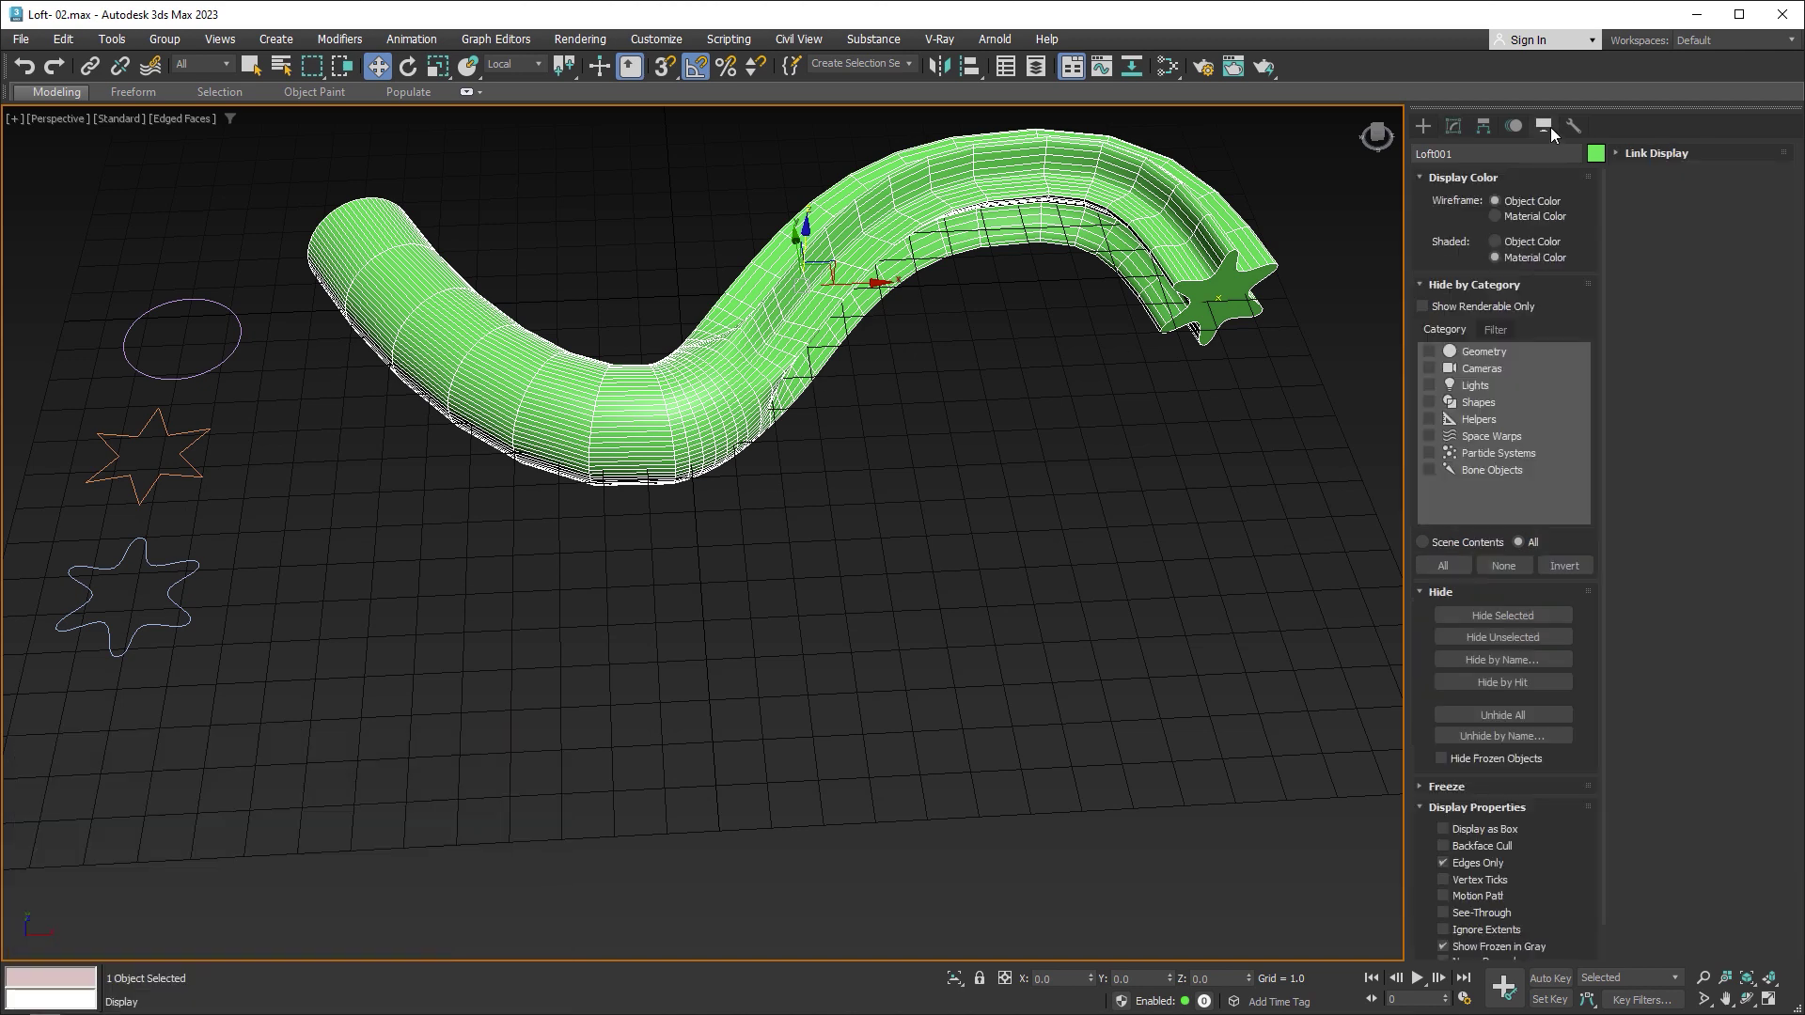
pyautogui.click(1508, 737)
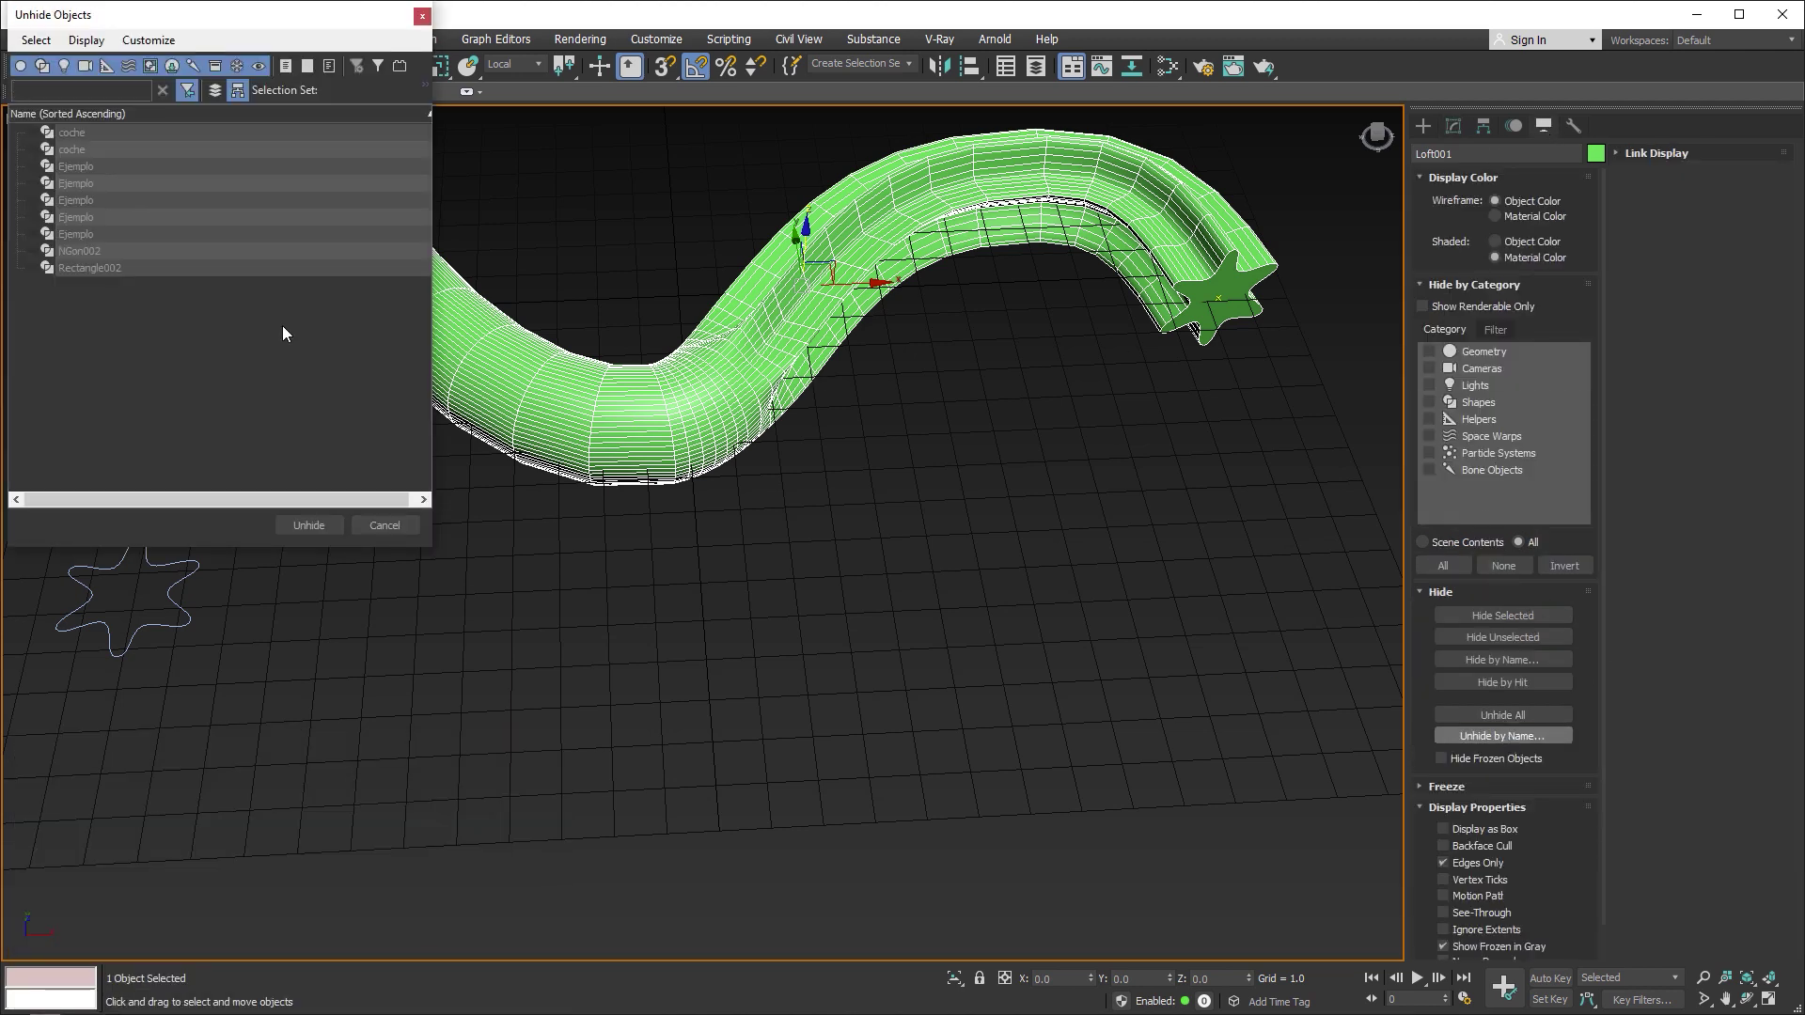
pyautogui.click(75, 133)
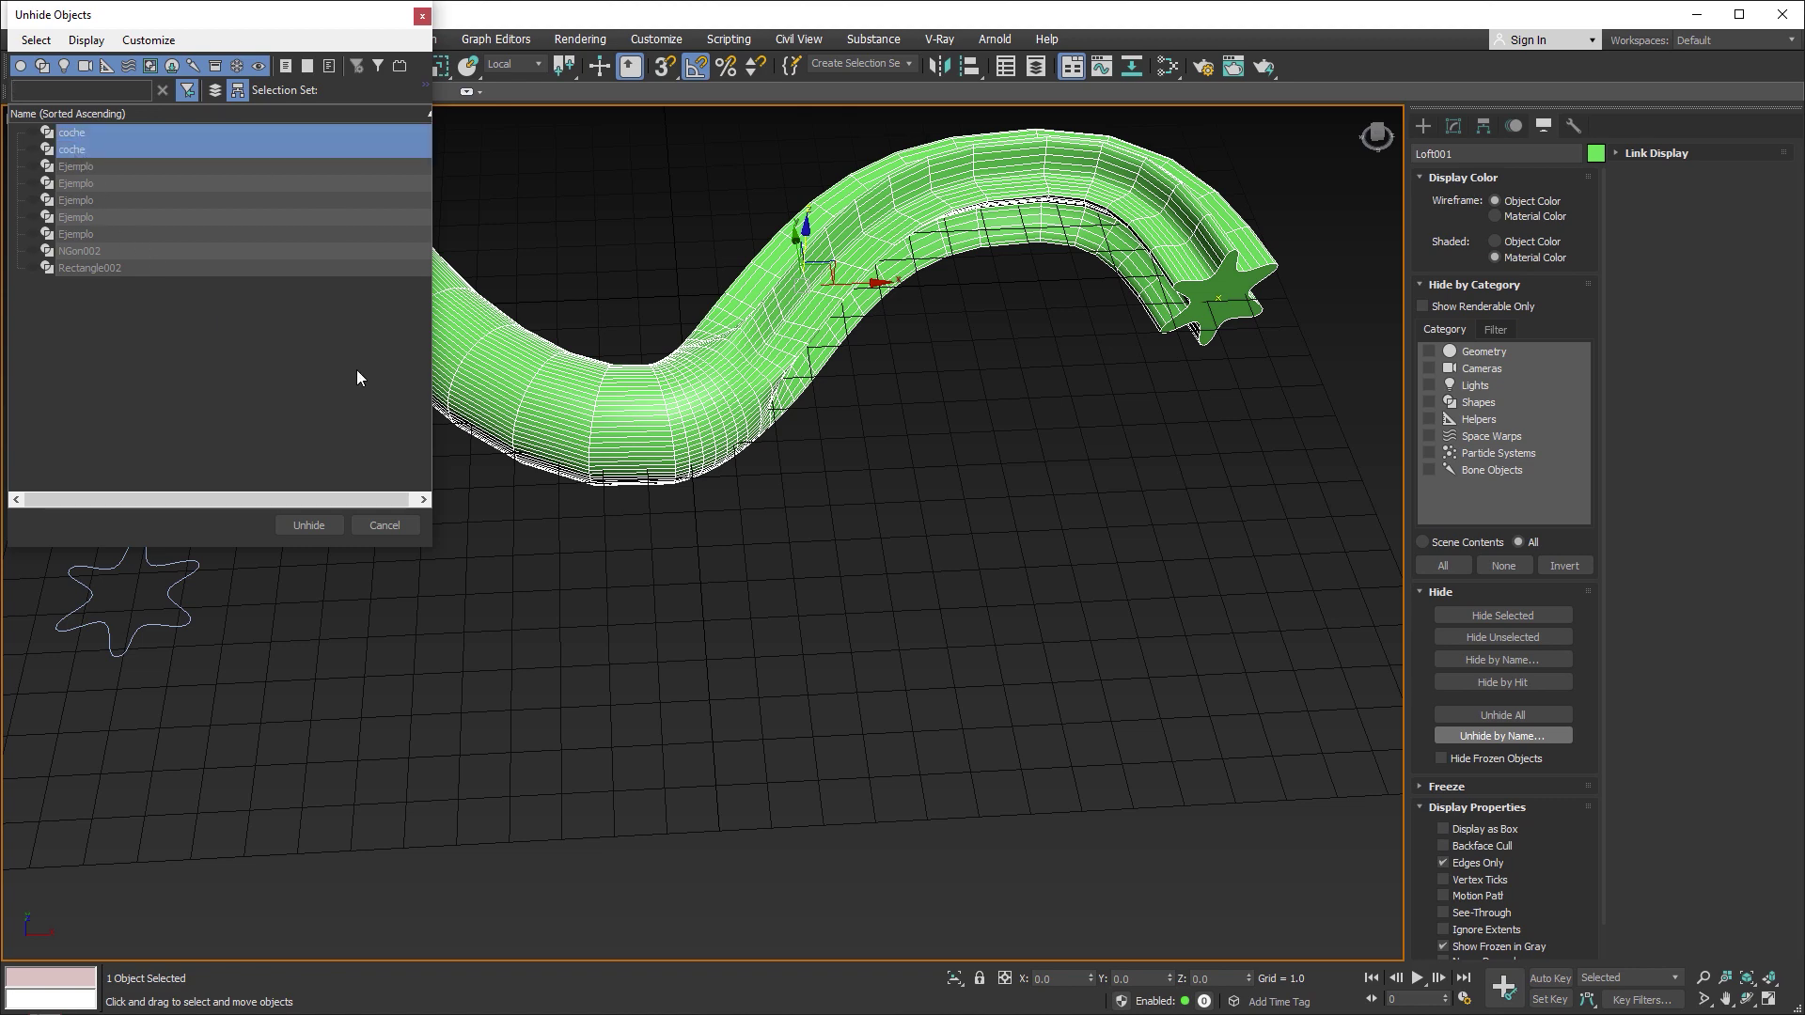
pyautogui.click(312, 527)
# Step: Isolate the car outline and rectangle with Alt+Q, then deselect them
pyautogui.scroll(3, 647, 592)
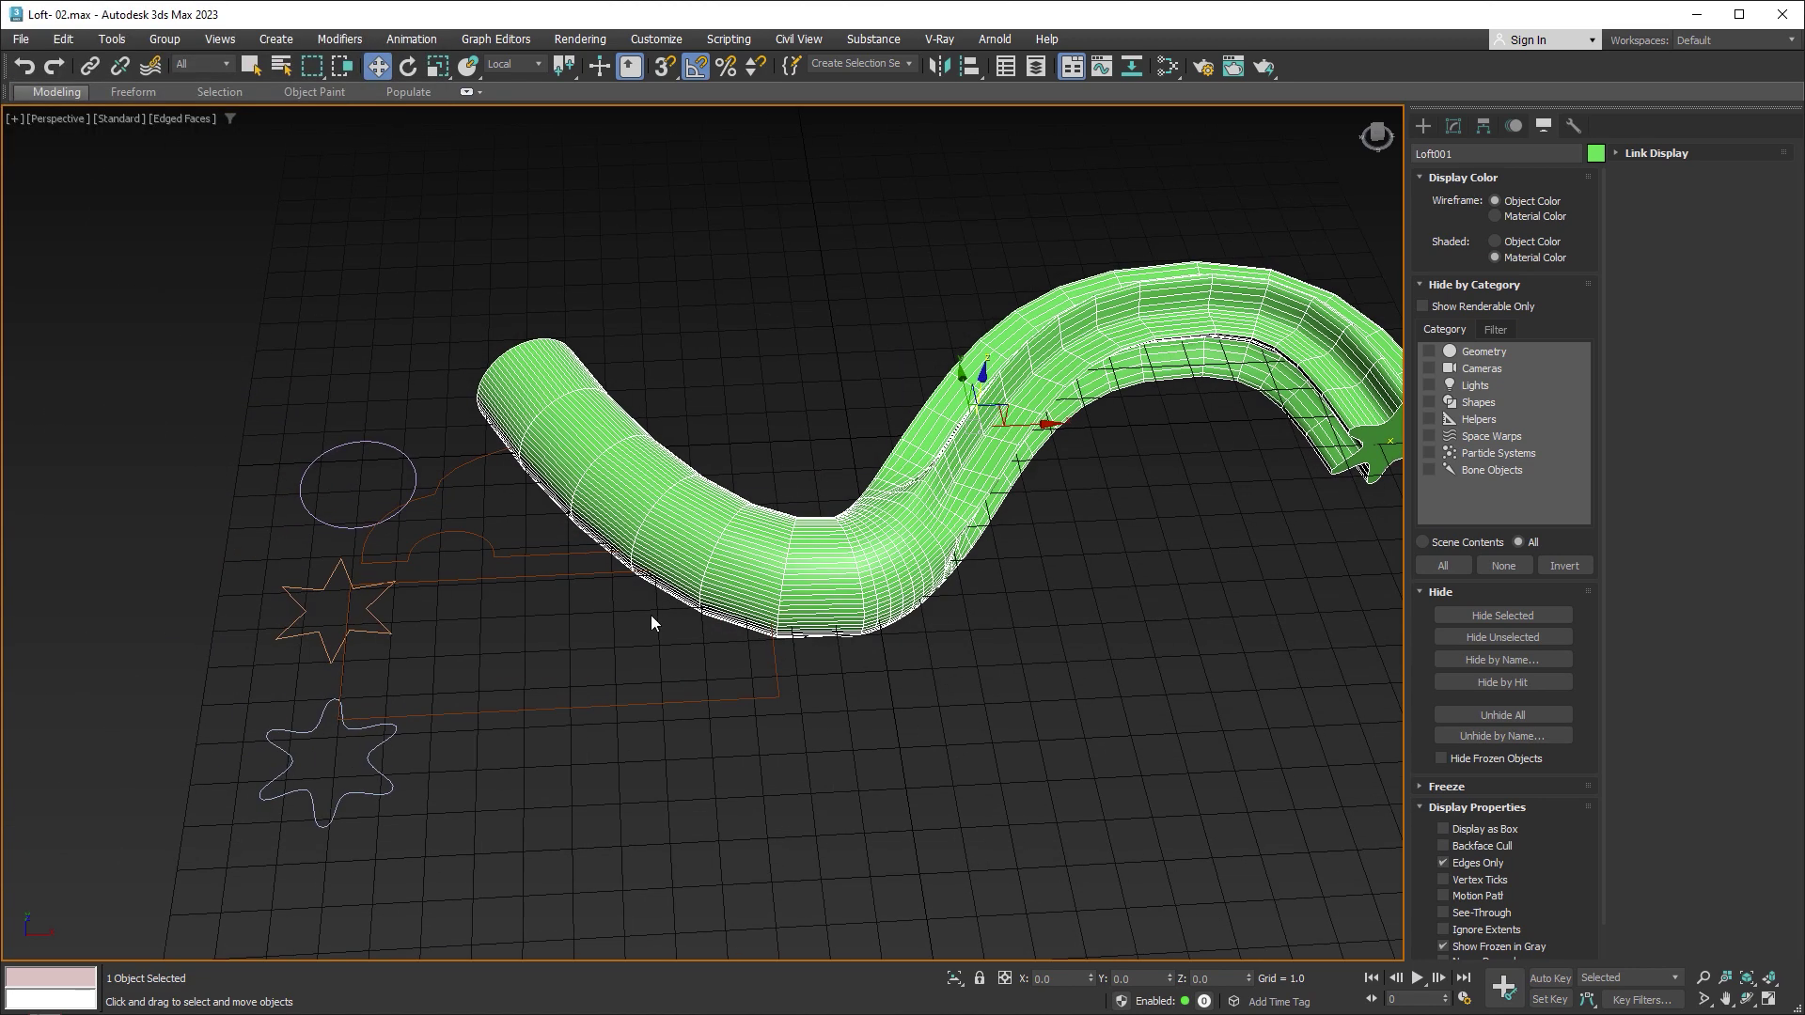
pyautogui.moveTo(533, 558); pyautogui.dragTo(566, 588)
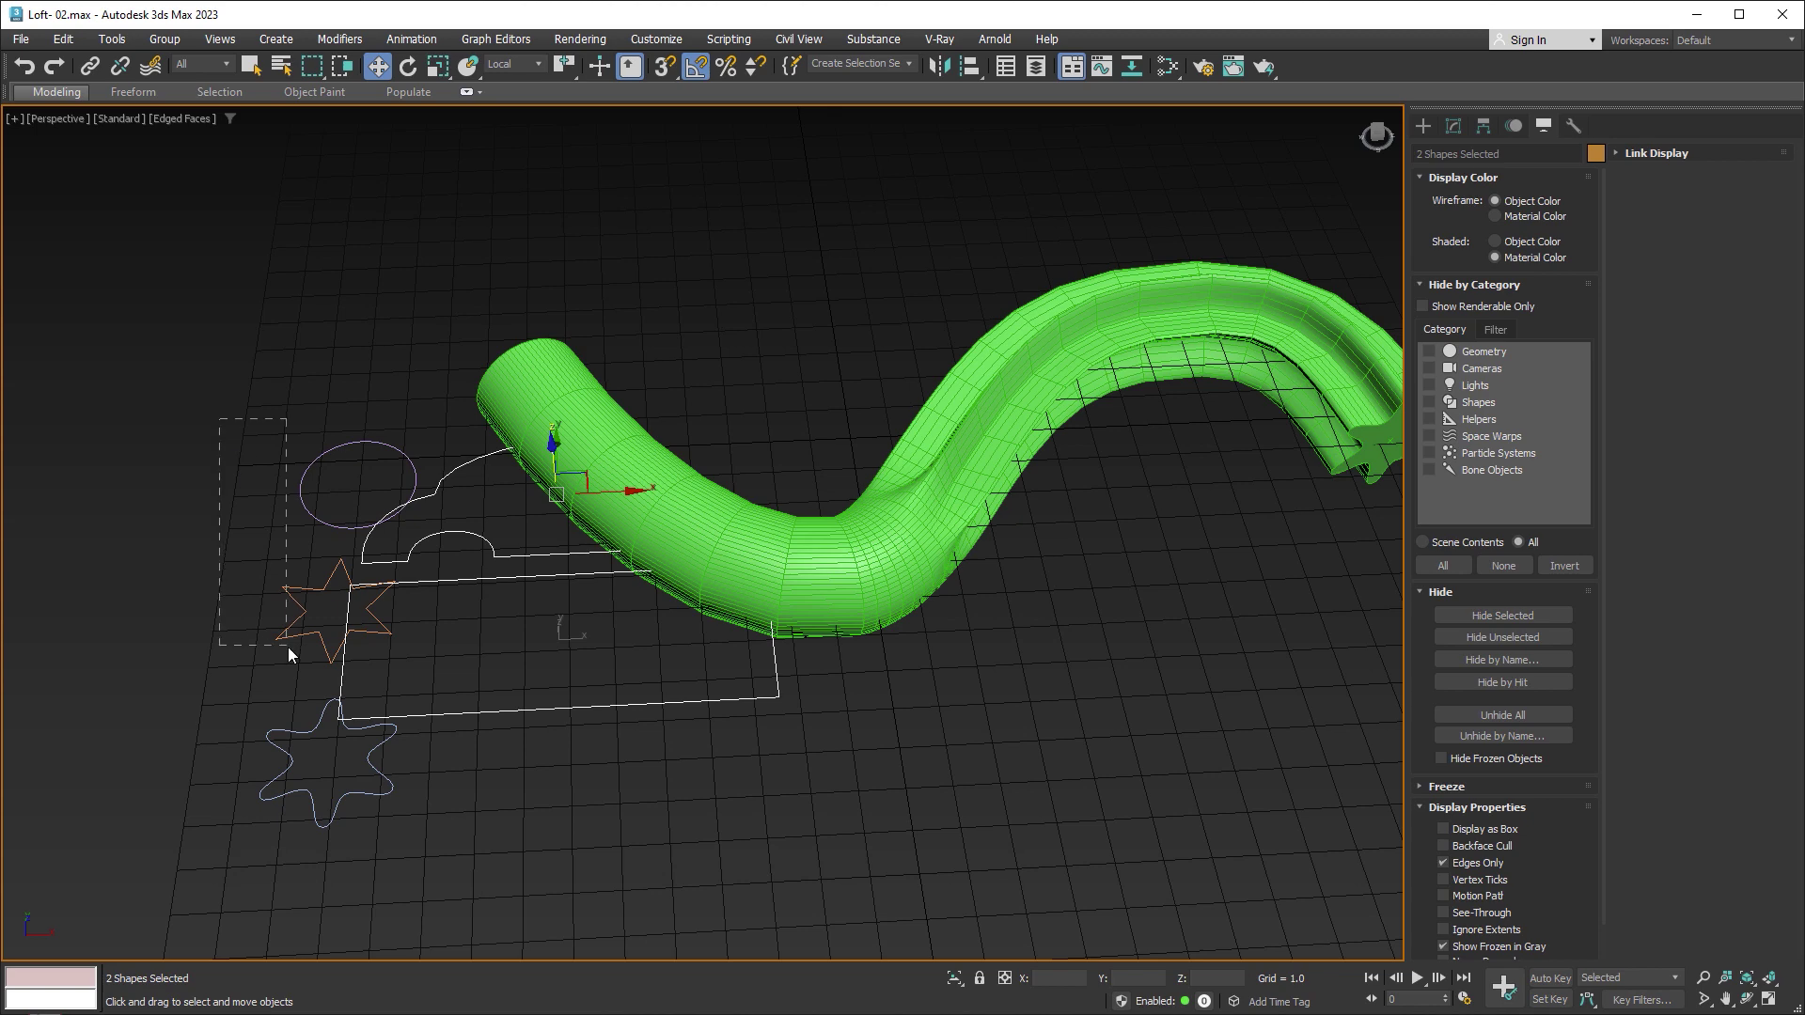
pyautogui.moveTo(287, 647); pyautogui.dragTo(289, 645)
pyautogui.moveTo(509, 641); pyautogui.dragTo(503, 537)
pyautogui.hotkey('alt', 'q')
pyautogui.click(897, 619)
# Step: Draw a two-point line snapped between the rectangle's top-left and top-right corners
pyautogui.scroll(3, 947, 527)
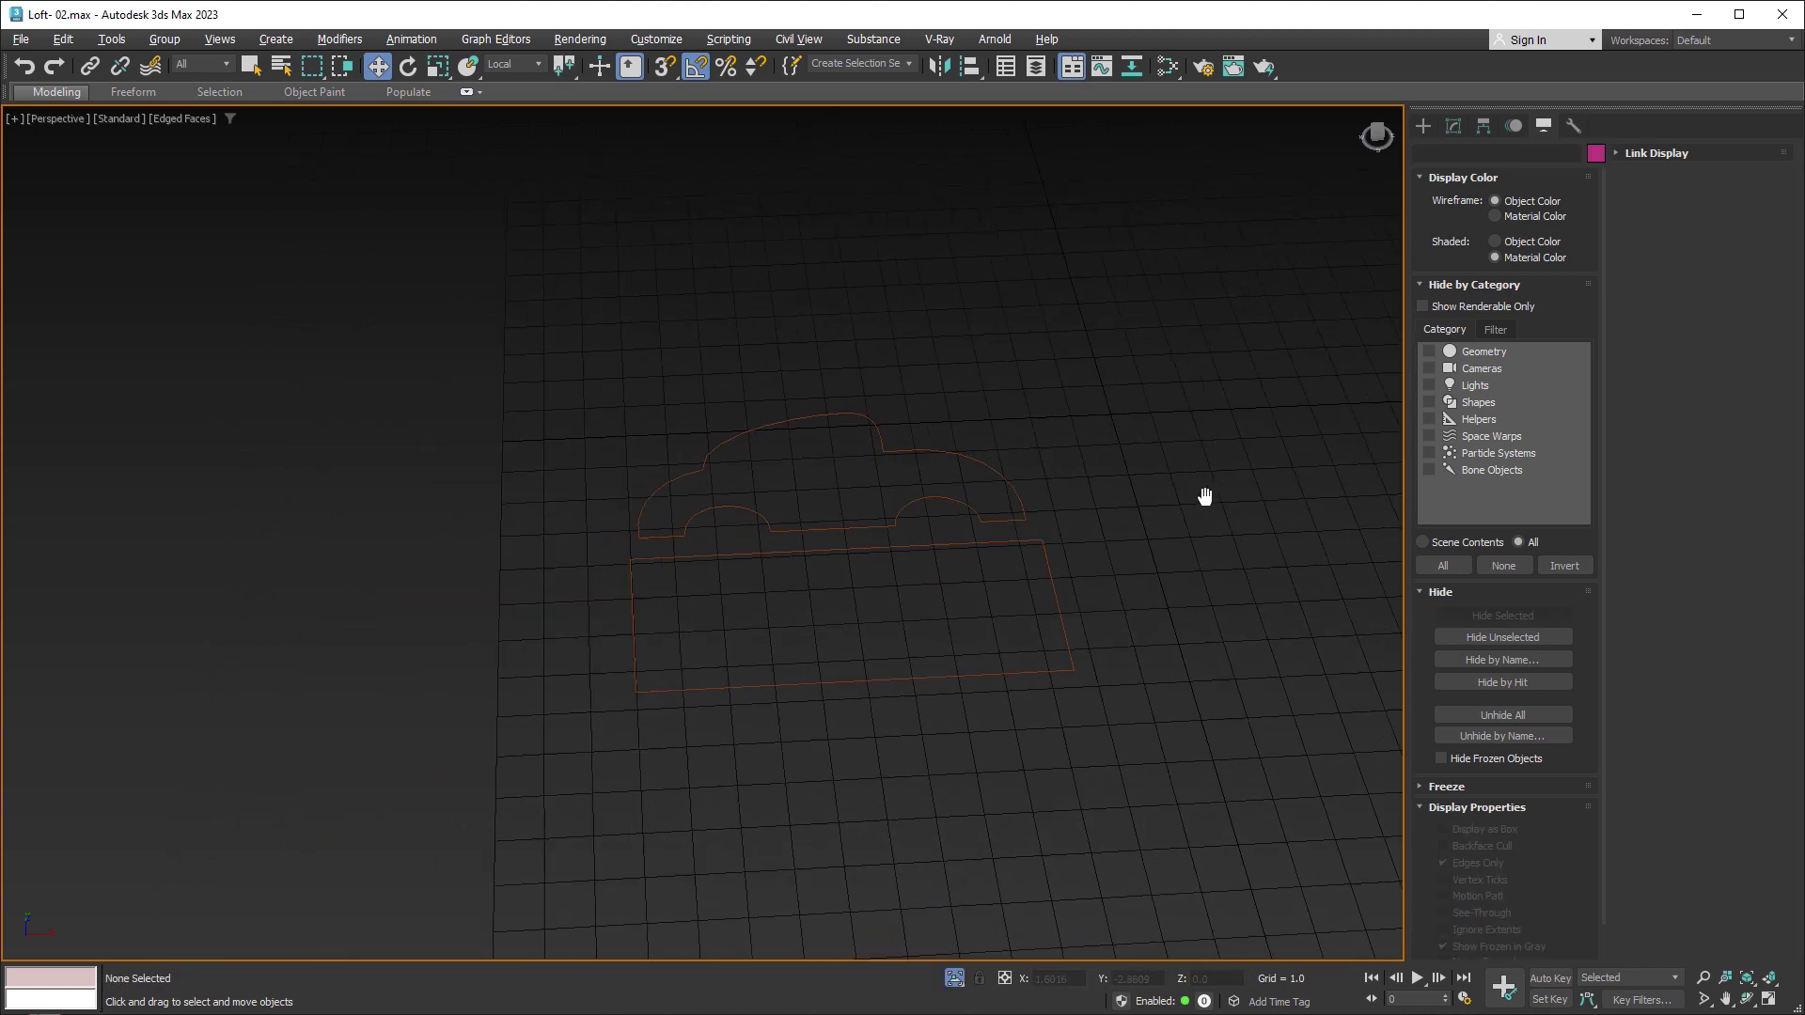
pyautogui.moveTo(1200, 499)
pyautogui.mouseDown(button='middle')
pyautogui.moveTo(1105, 543)
pyautogui.moveTo(1163, 495)
pyautogui.moveTo(1104, 527)
pyautogui.mouseUp(button='middle')
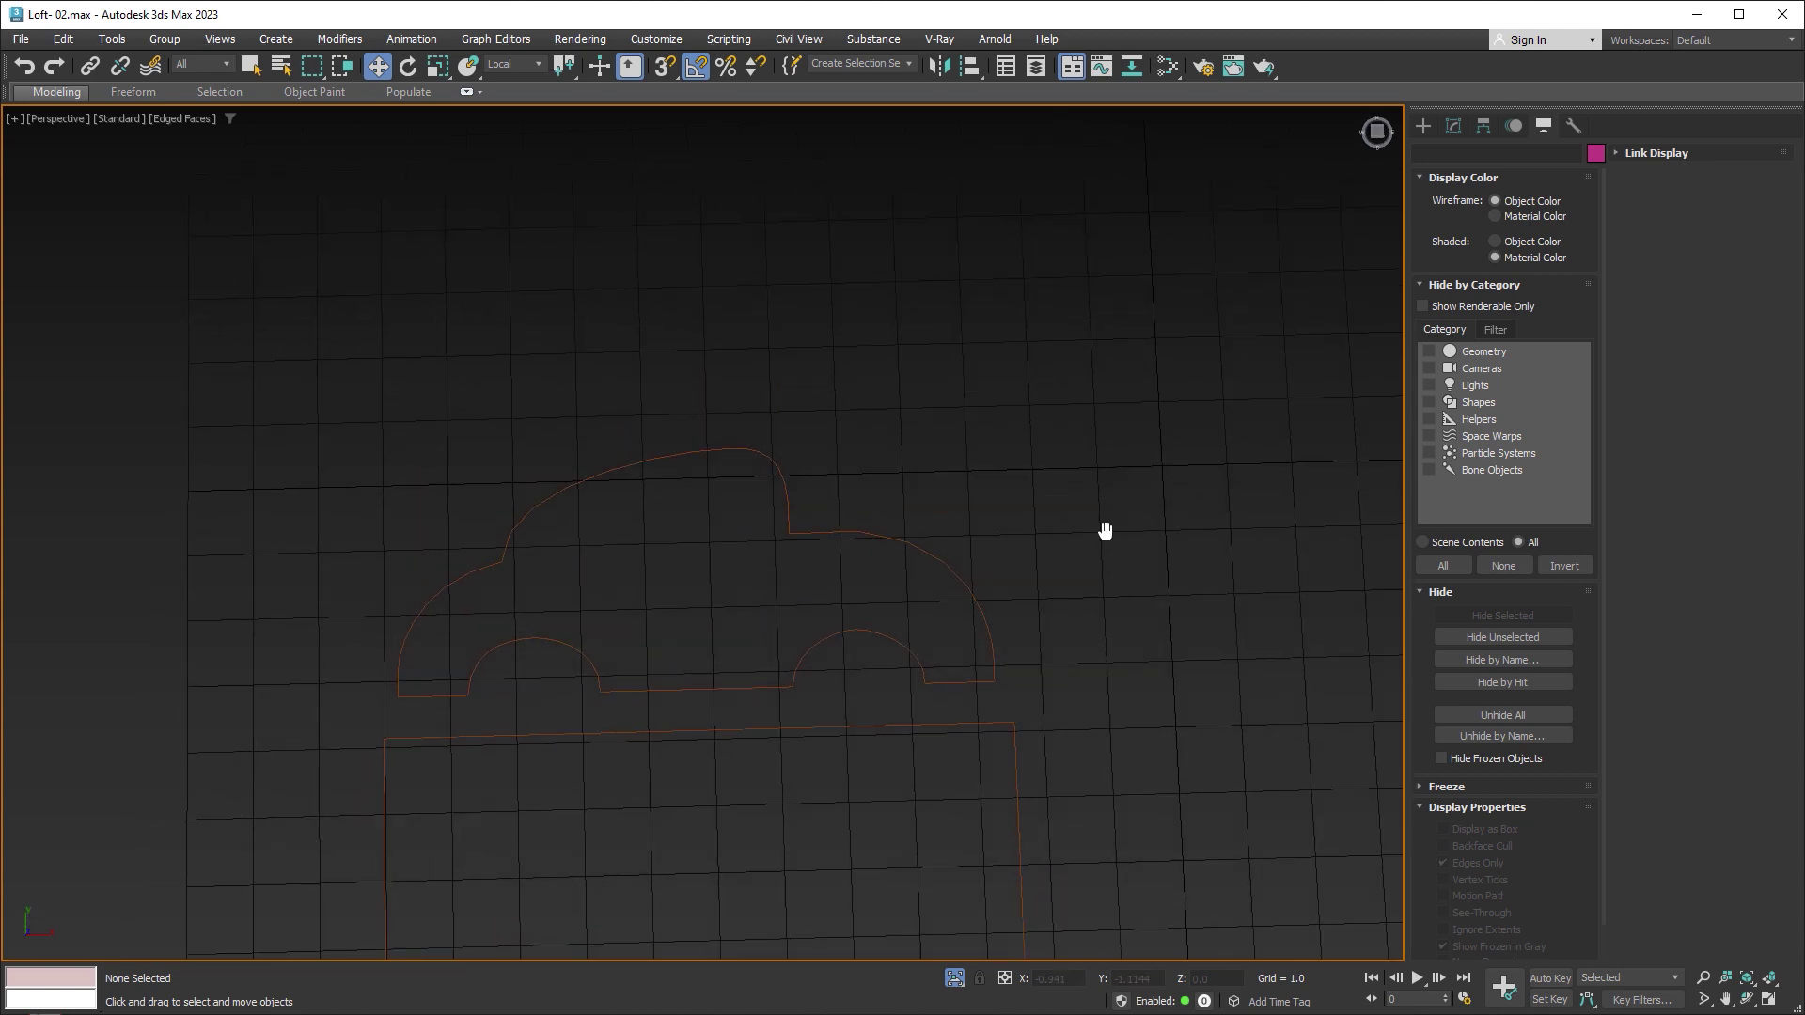
pyautogui.click(1422, 126)
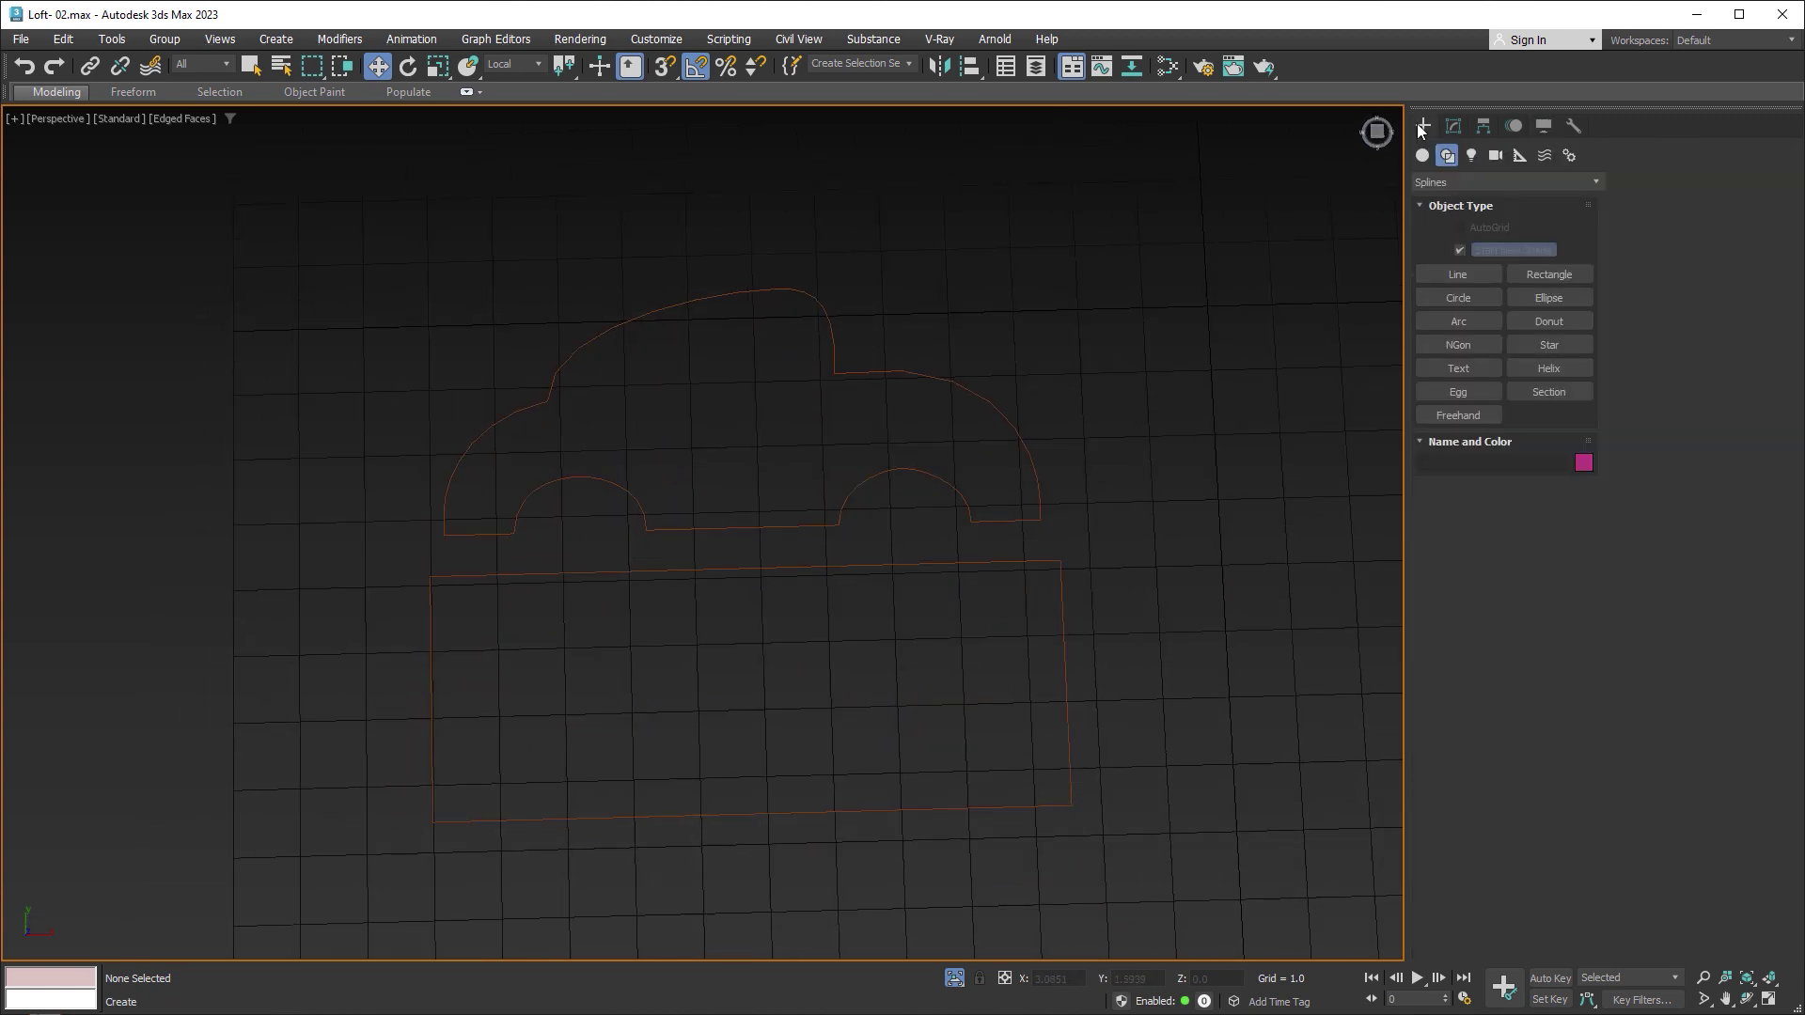
pyautogui.click(1458, 273)
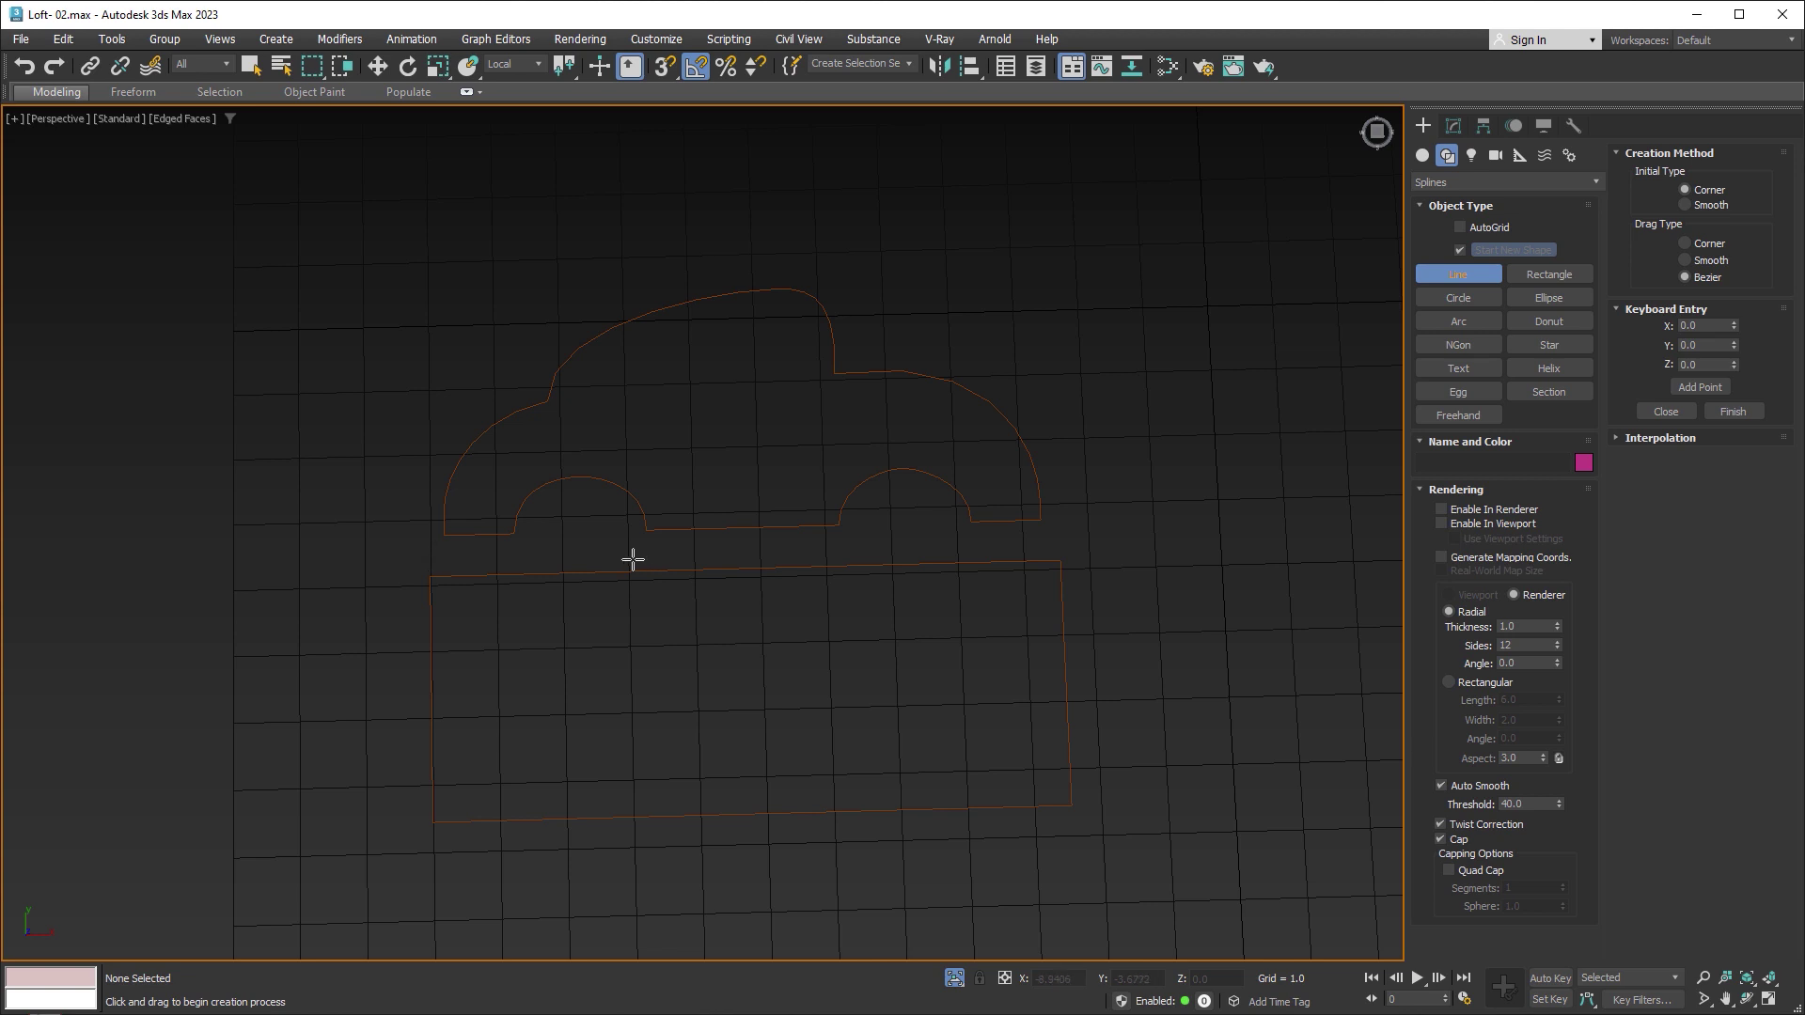
pyautogui.press('s')
pyautogui.click(431, 576)
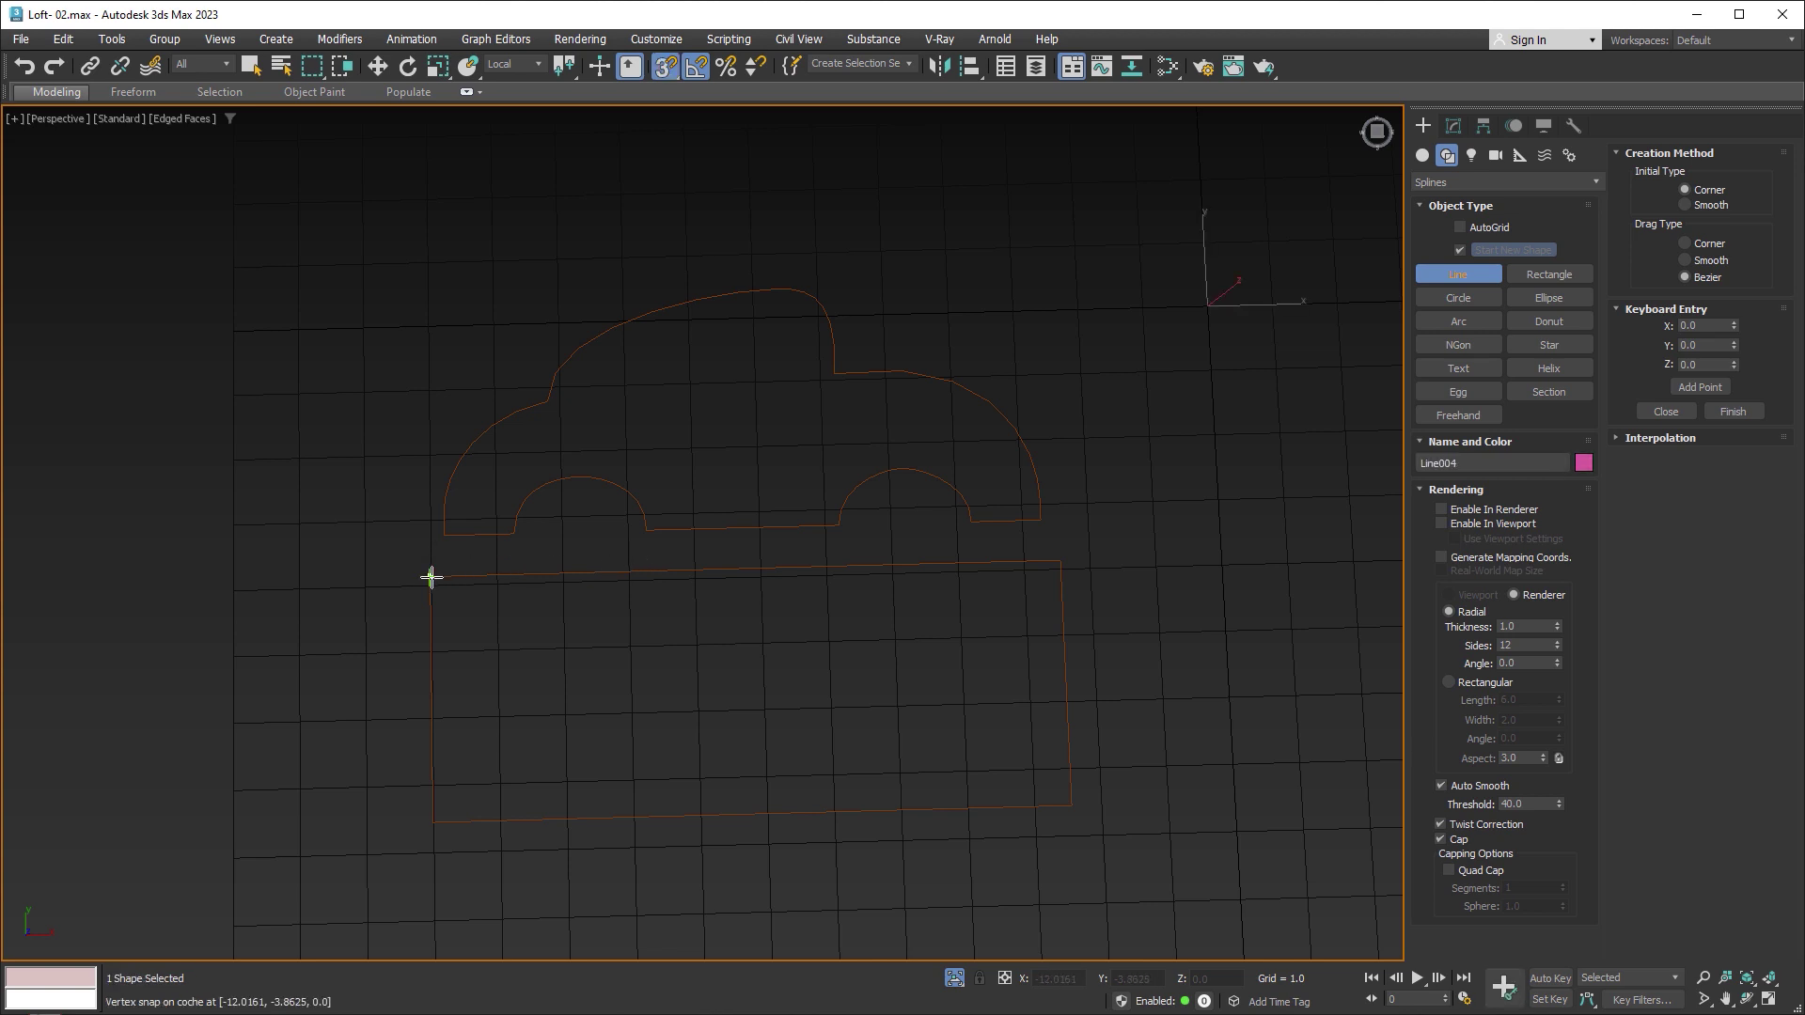
pyautogui.click(1060, 561)
pyautogui.rightClick(1016, 583)
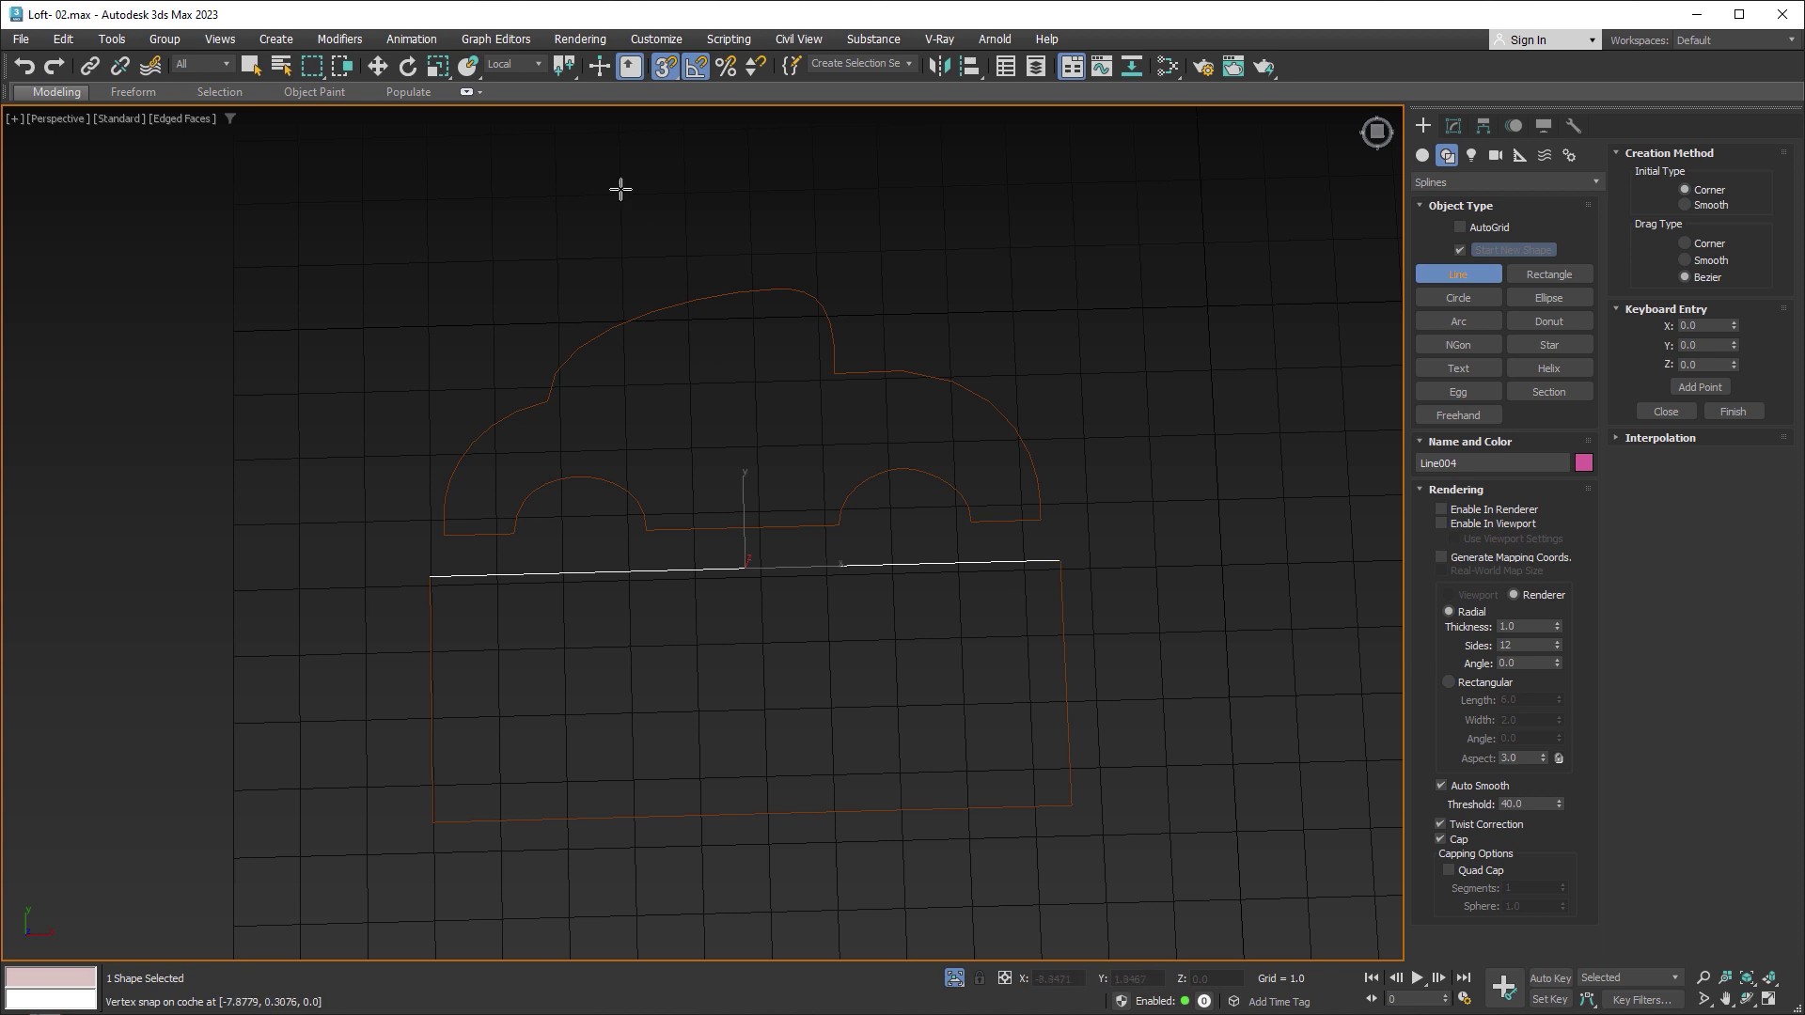
pyautogui.rightClick(710, 355)
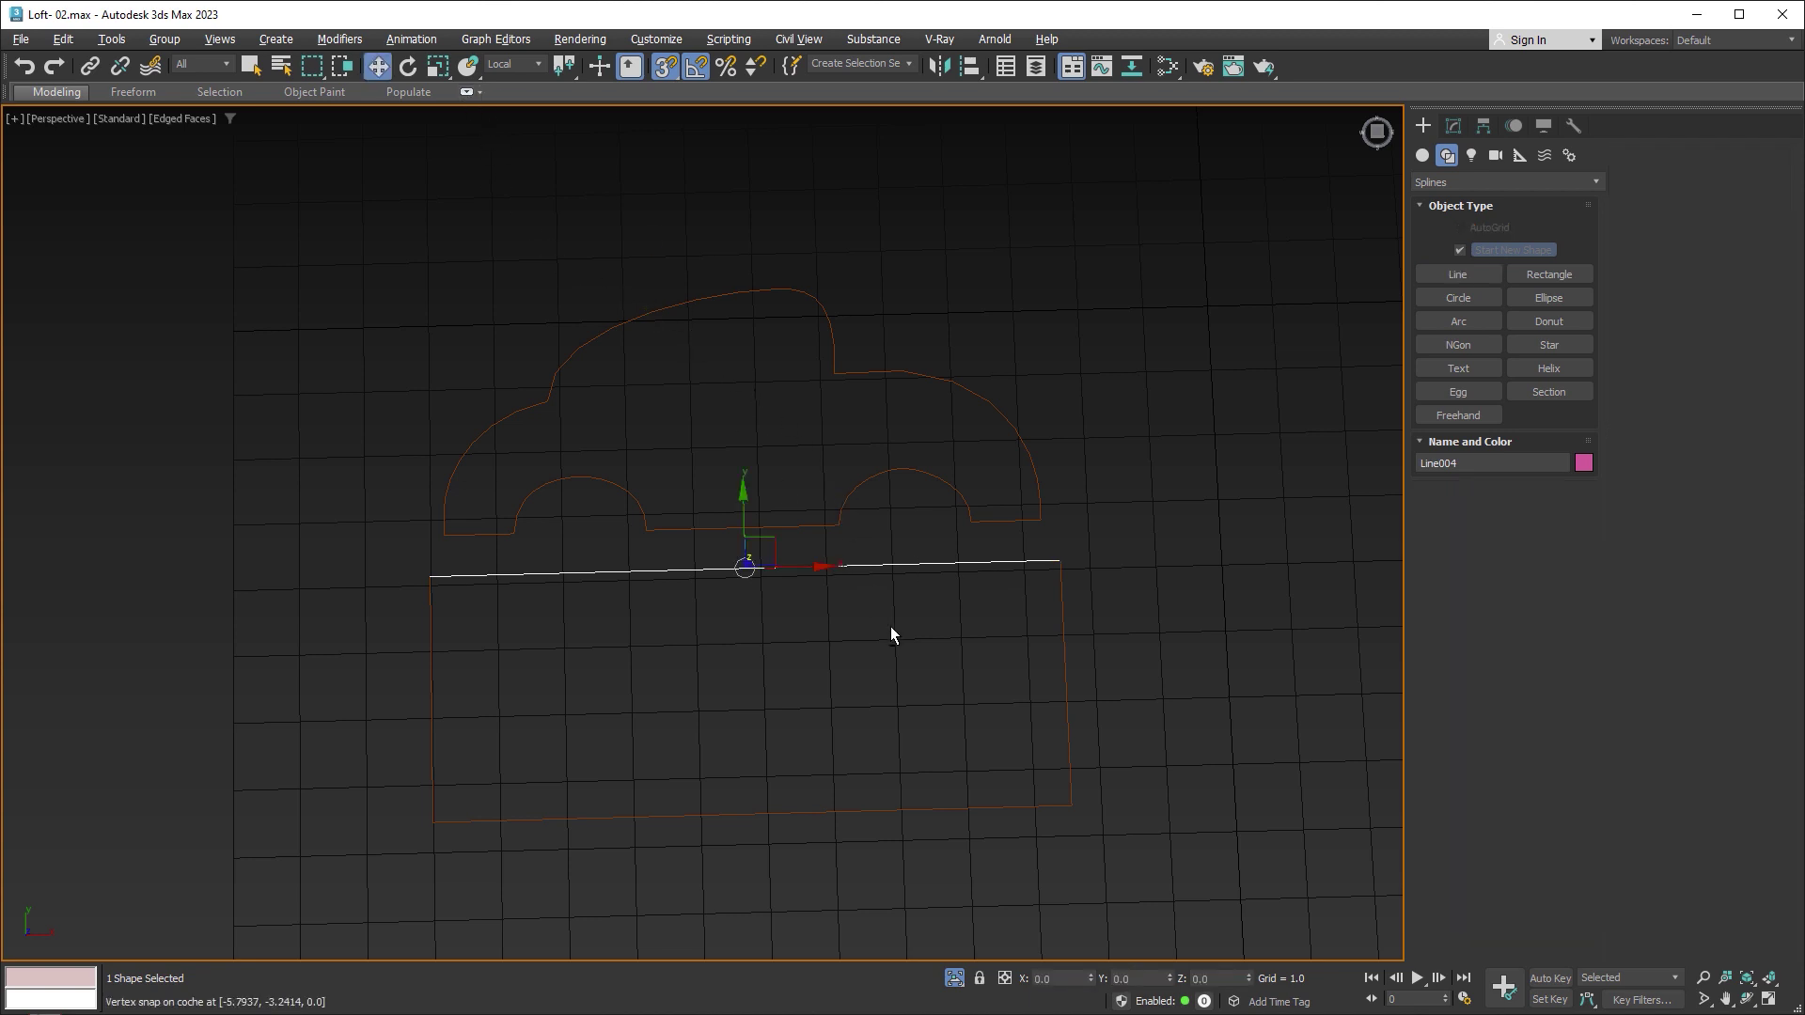
pyautogui.moveTo(889, 626)
pyautogui.keyDown('alt'); pyautogui.mouseDown(button='middle')
pyautogui.moveTo(991, 573)
pyautogui.moveTo(998, 513)
pyautogui.mouseUp(button='middle'); pyautogui.keyUp('alt')
# Step: Turn off snapping and move the line up on Z, then back to ground level
pyautogui.press('s')
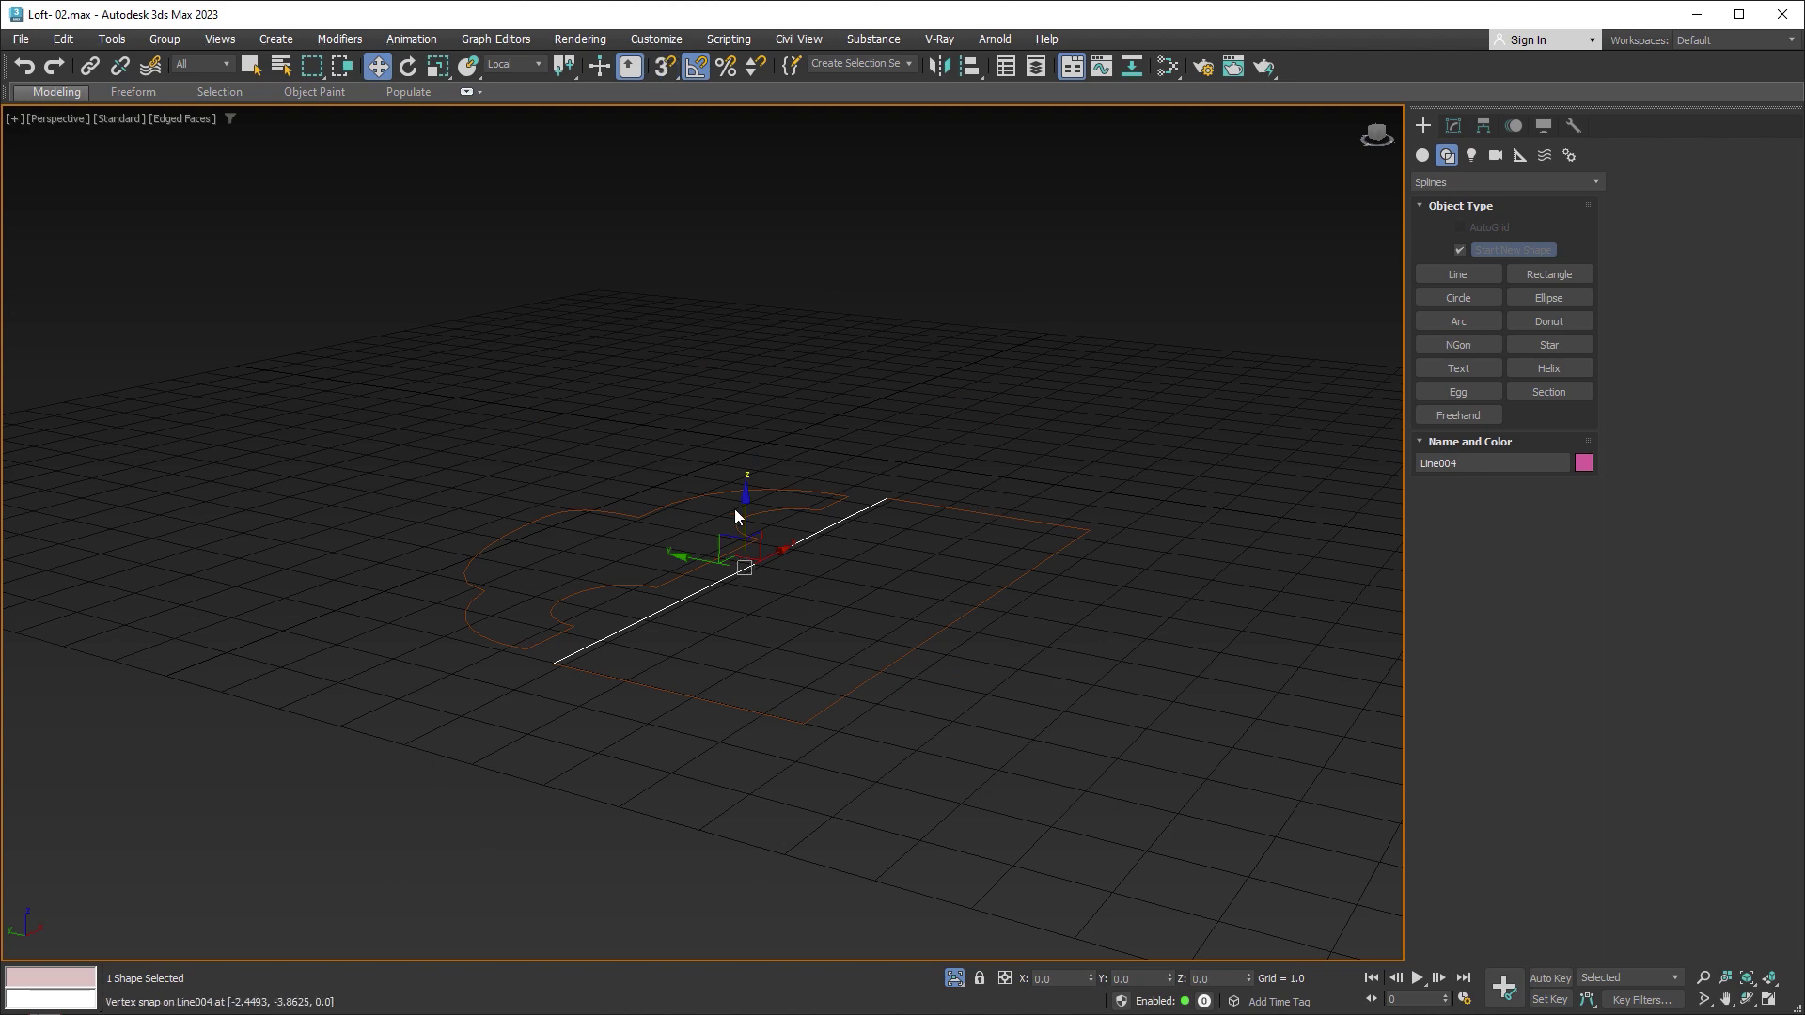
pyautogui.moveTo(744, 512)
pyautogui.mouseDown()
pyautogui.moveTo(757, 309)
pyautogui.moveTo(743, 357)
pyautogui.mouseUp()
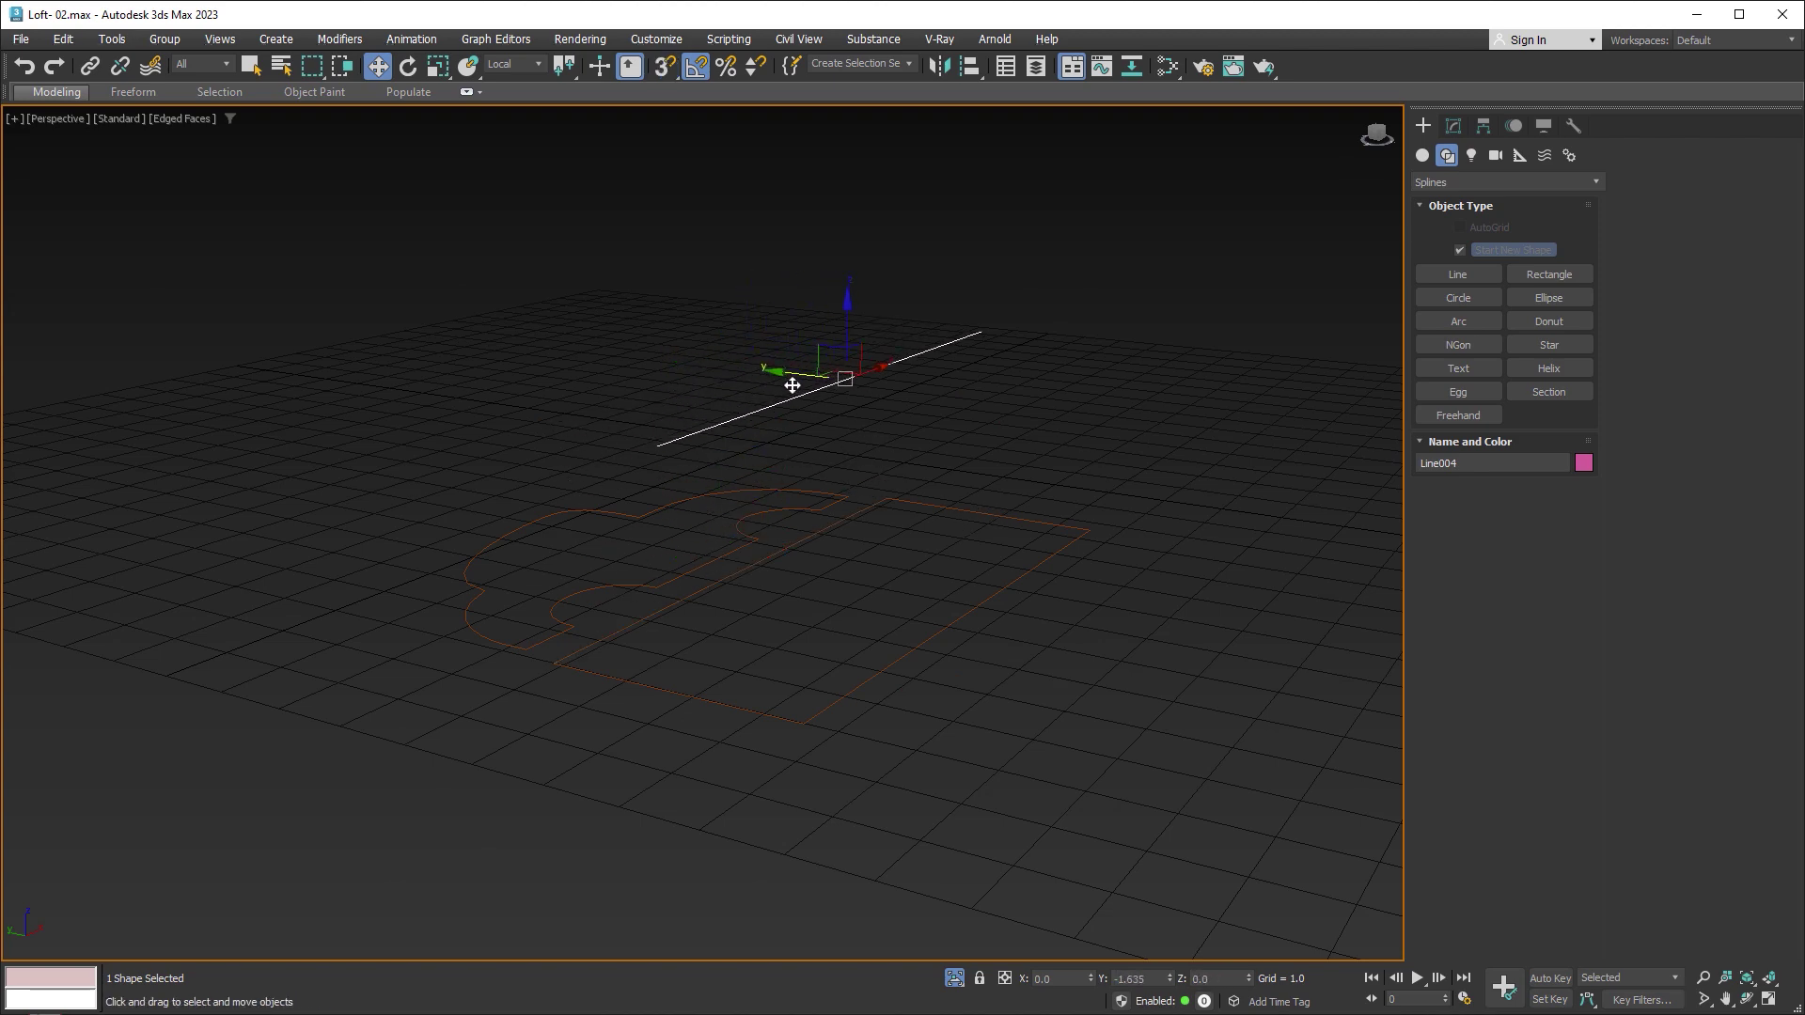
pyautogui.moveTo(974, 466)
pyautogui.keyDown('alt'); pyautogui.mouseDown(button='middle')
pyautogui.moveTo(876, 549)
pyautogui.moveTo(878, 576)
pyautogui.mouseUp(button='middle'); pyautogui.keyUp('alt')
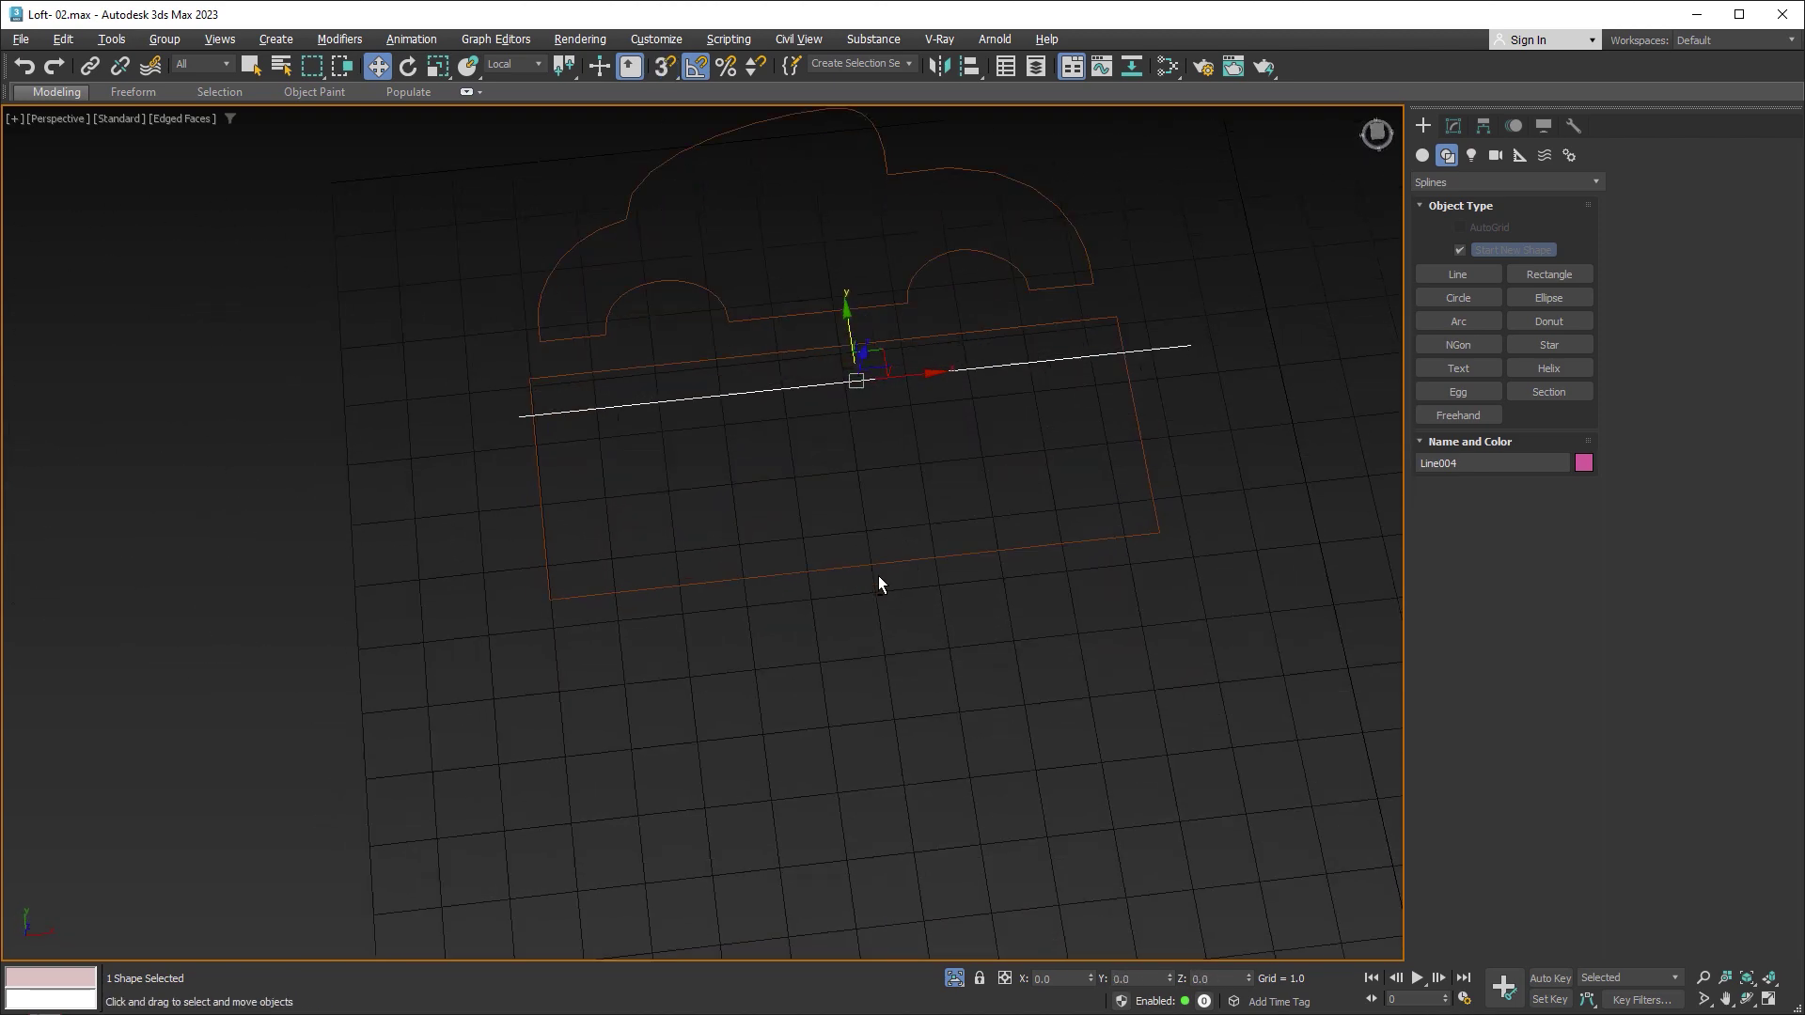
# Step: Copy the coche rectangle to the left as coche001 and rotate it 90° about Z
pyautogui.click(928, 556)
pyautogui.moveTo(951, 508); pyautogui.dragTo(1114, 586, button='middle')
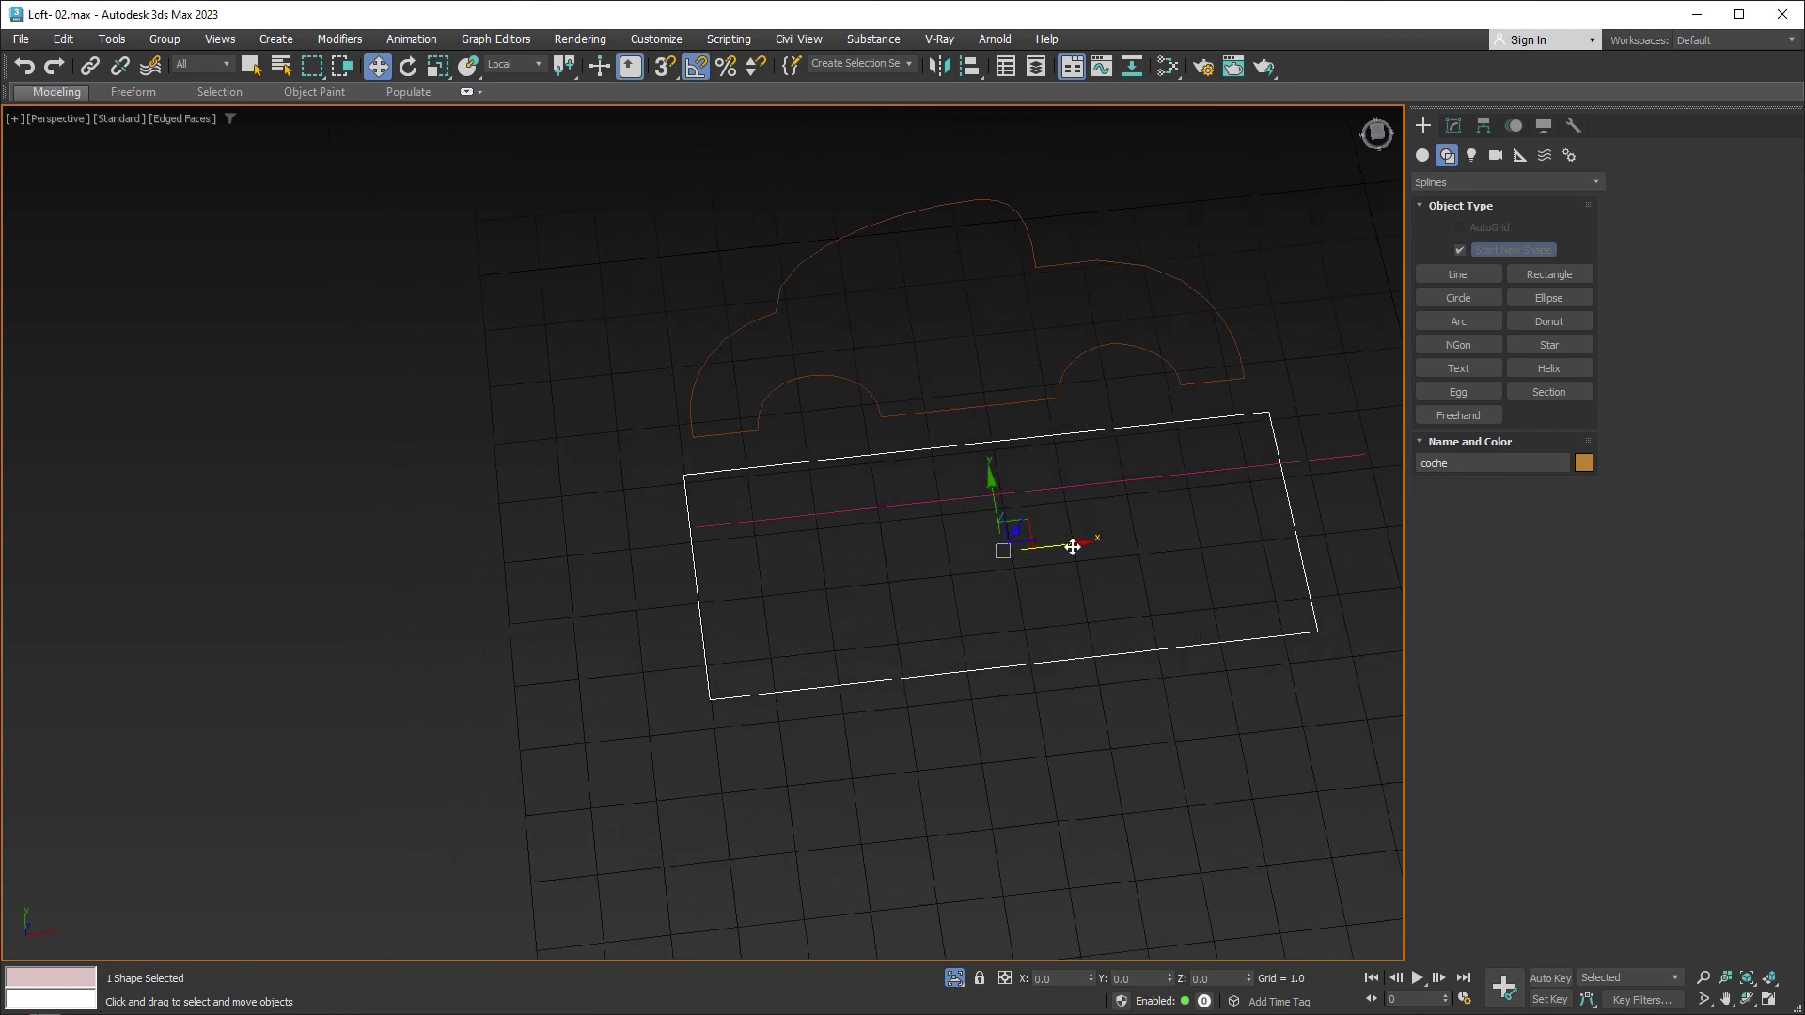
pyautogui.keyDown('shift'); pyautogui.moveTo(1072, 547); pyautogui.dragTo(436, 527); pyautogui.keyUp('shift')
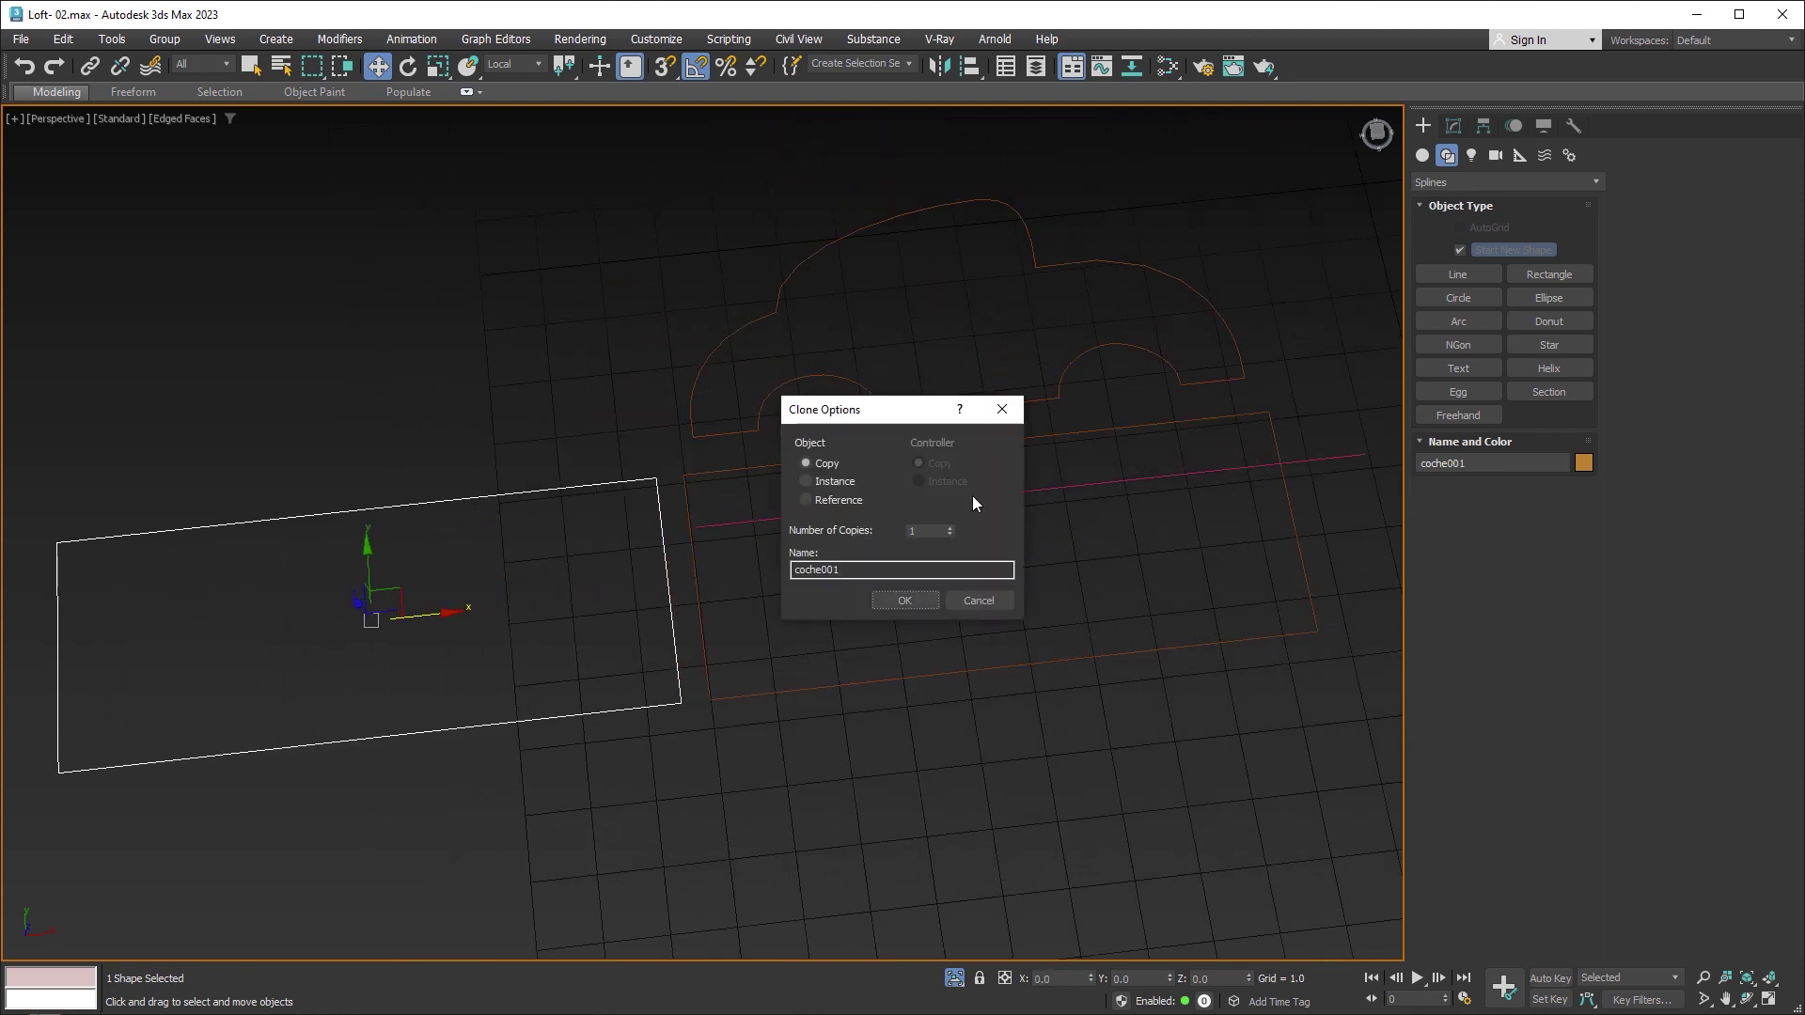
pyautogui.click(898, 596)
pyautogui.press('e')
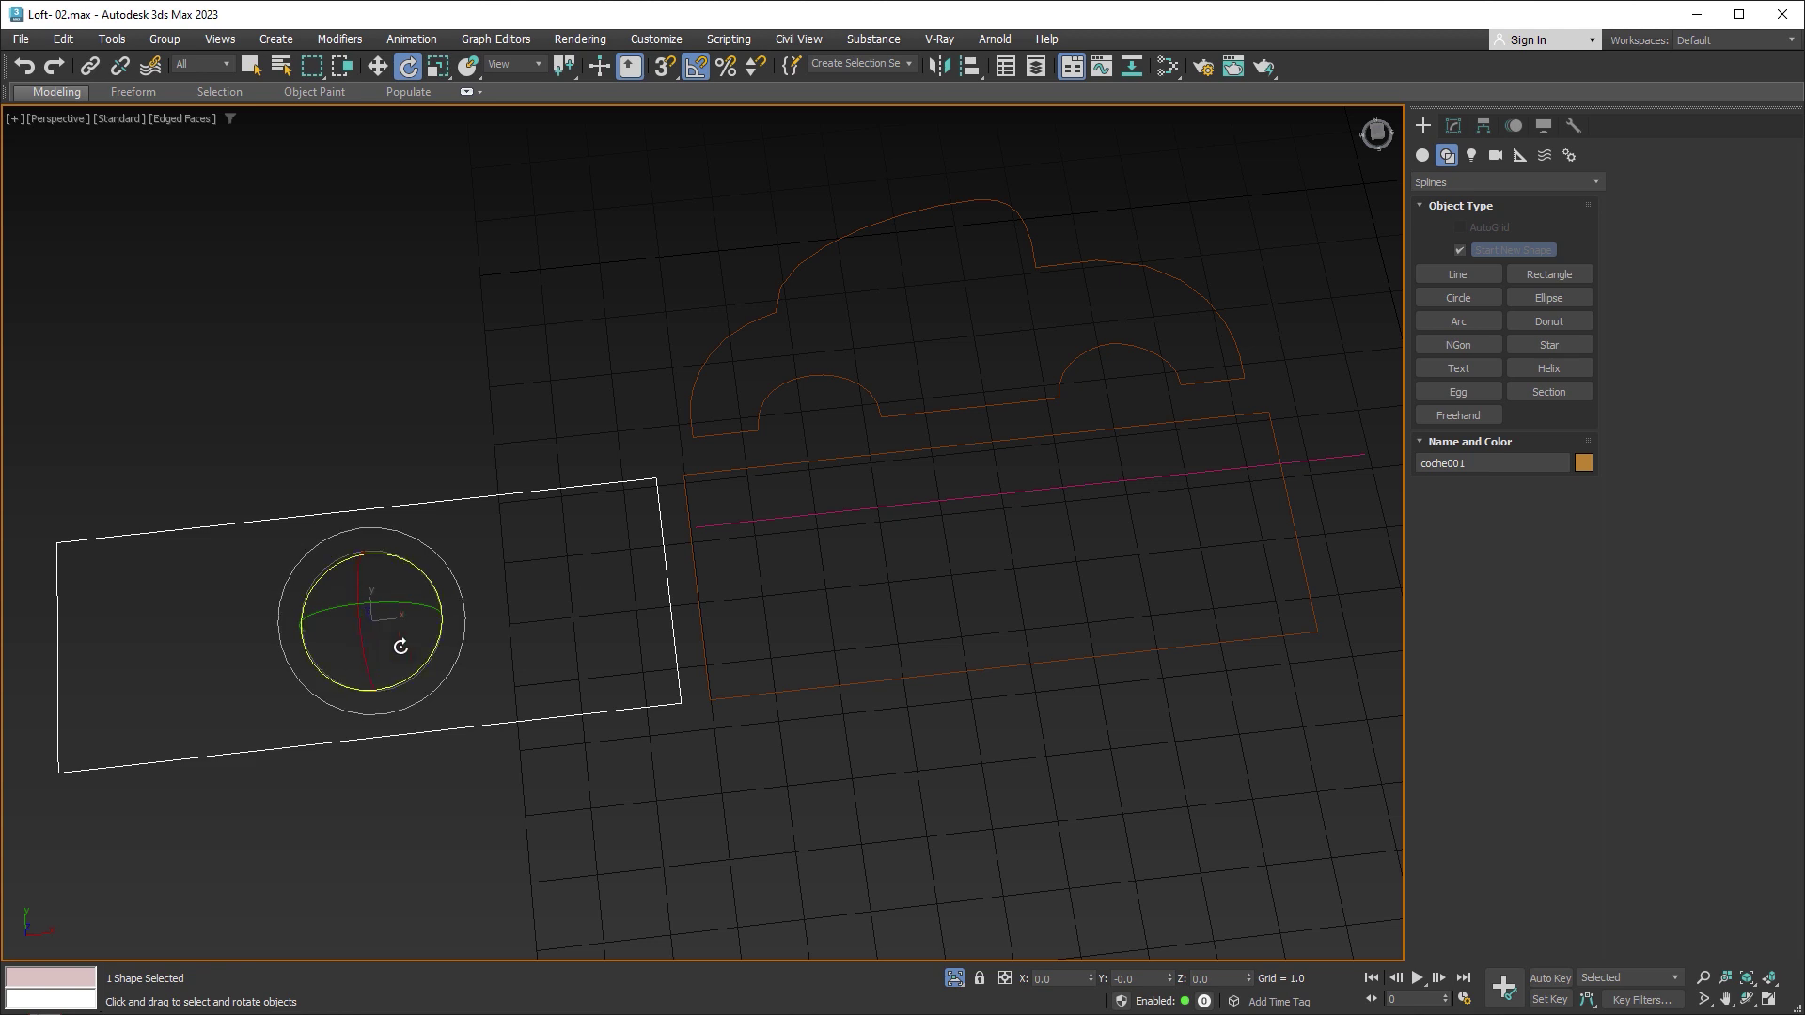
pyautogui.keyDown('alt'); pyautogui.moveTo(549, 669); pyautogui.dragTo(592, 625, button='middle'); pyautogui.keyUp('alt')
pyautogui.moveTo(374, 670); pyautogui.dragTo(460, 676)
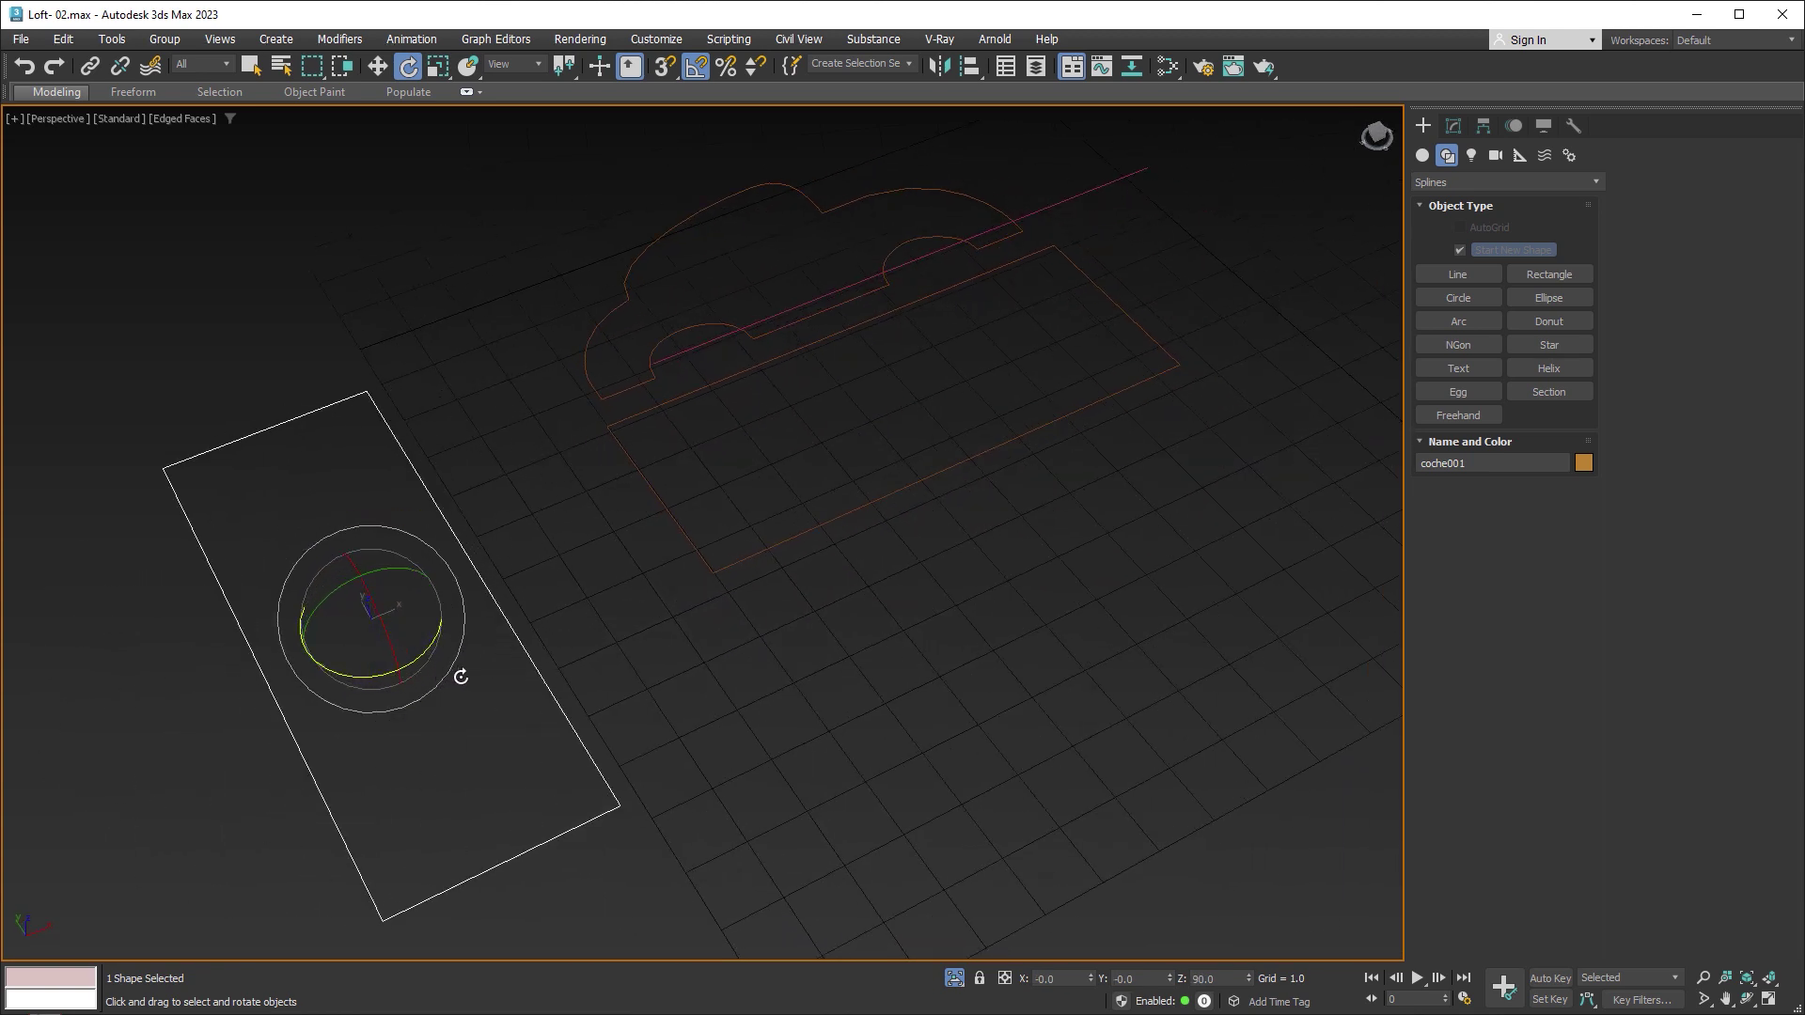
# Step: Snap two of coche001's vertices inward to shorten it into a near-square
pyautogui.press('1')
pyautogui.press('w')
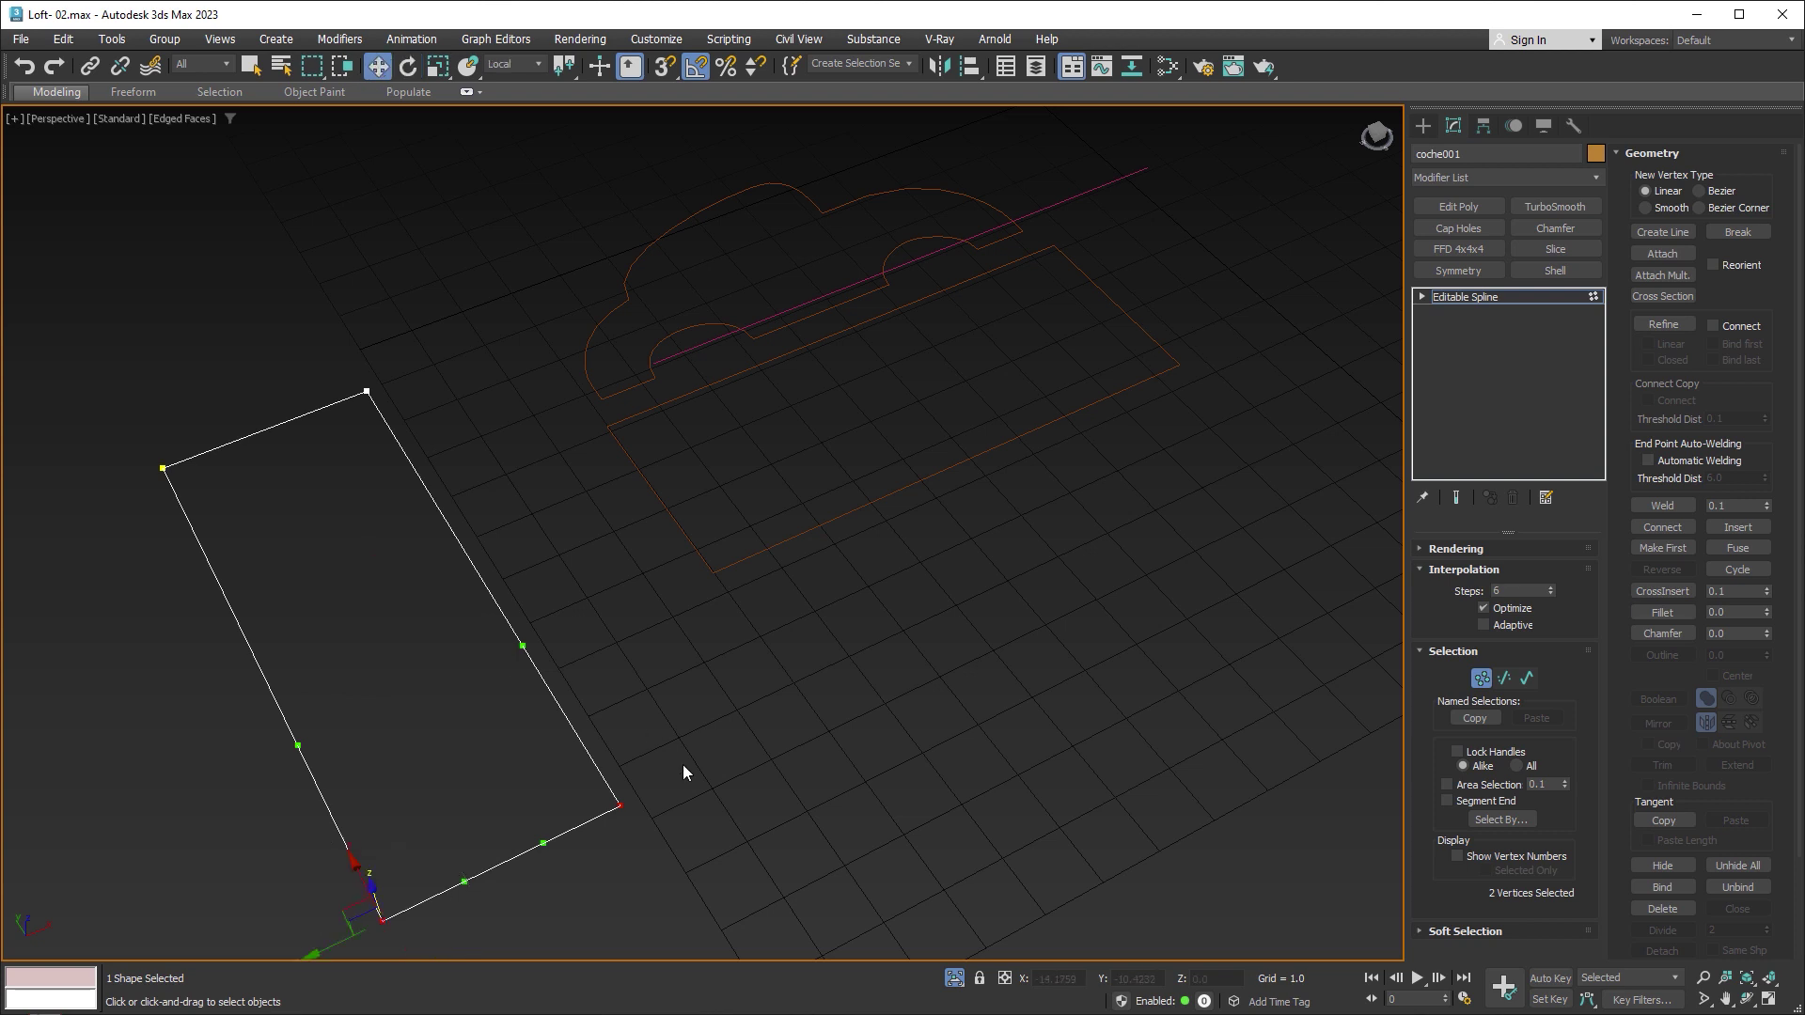
pyautogui.press('s')
pyautogui.moveTo(381, 918)
pyautogui.mouseDown()
pyautogui.moveTo(492, 692)
pyautogui.moveTo(613, 581)
pyautogui.mouseUp()
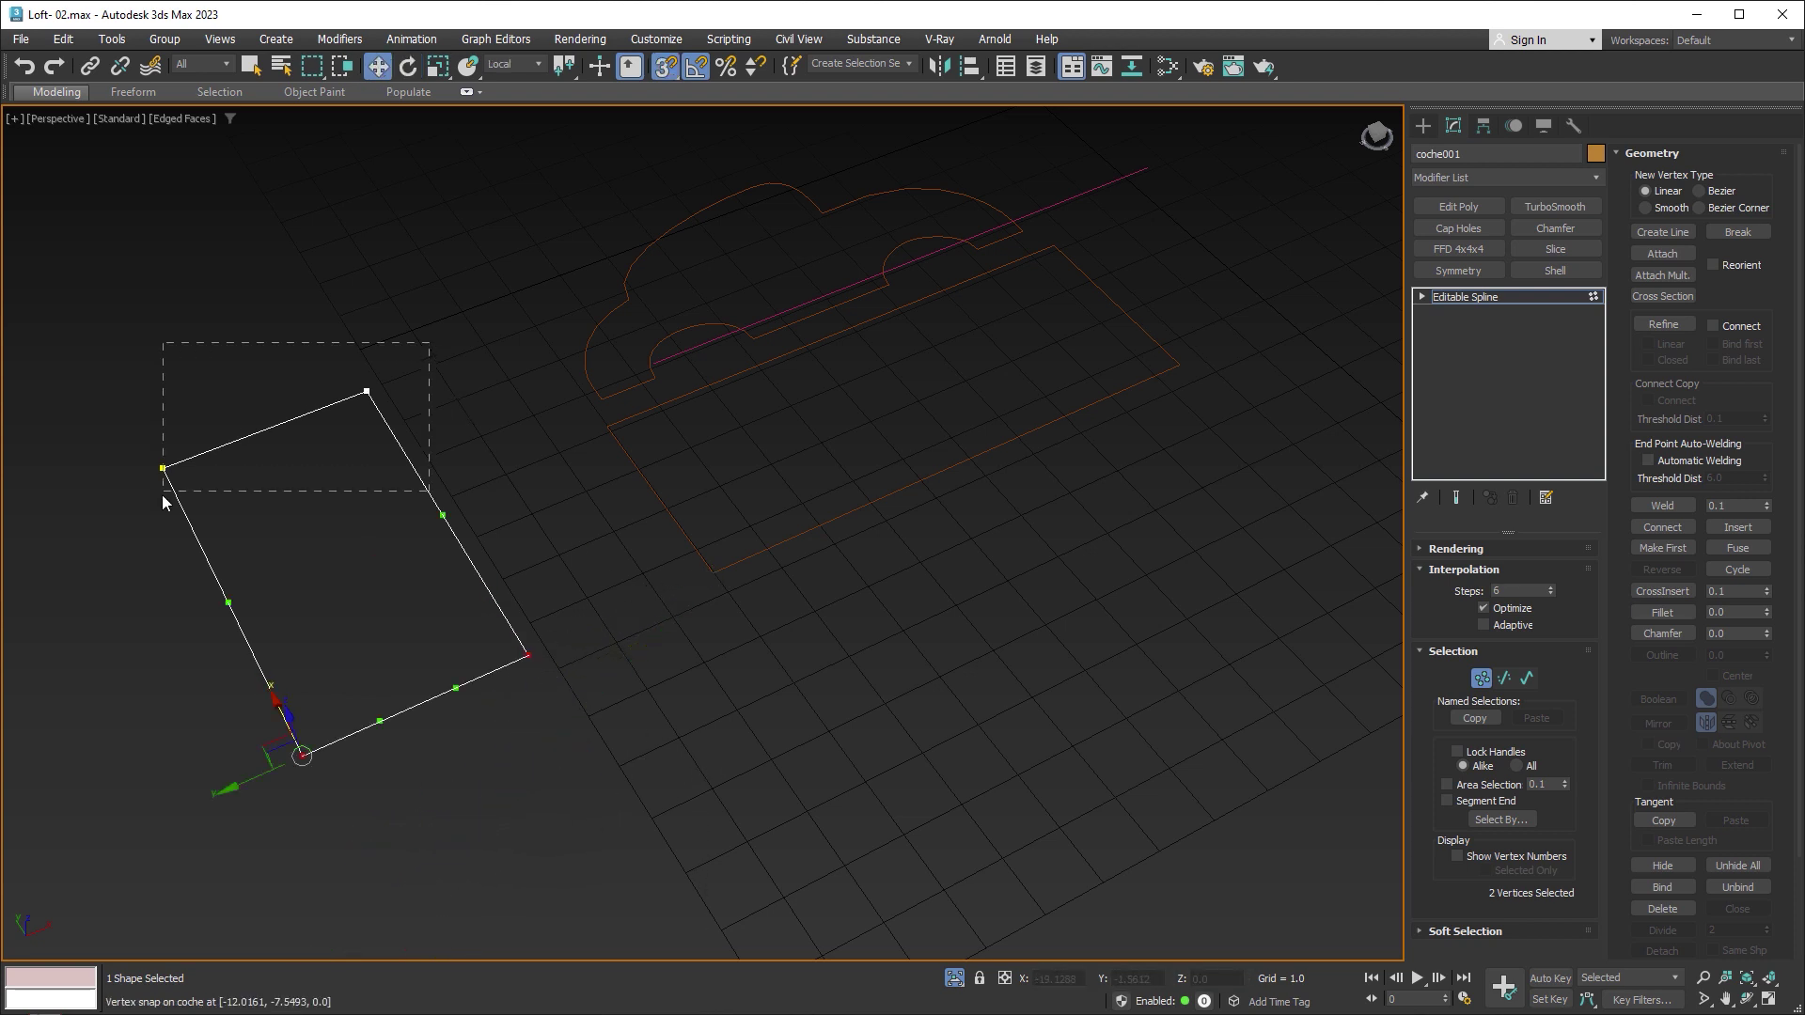
pyautogui.moveTo(163, 502); pyautogui.dragTo(161, 502)
pyautogui.moveTo(134, 442)
pyautogui.keyDown('alt'); pyautogui.mouseDown(button='middle')
pyautogui.moveTo(363, 527)
pyautogui.moveTo(160, 462)
pyautogui.mouseUp(button='middle'); pyautogui.keyUp('alt')
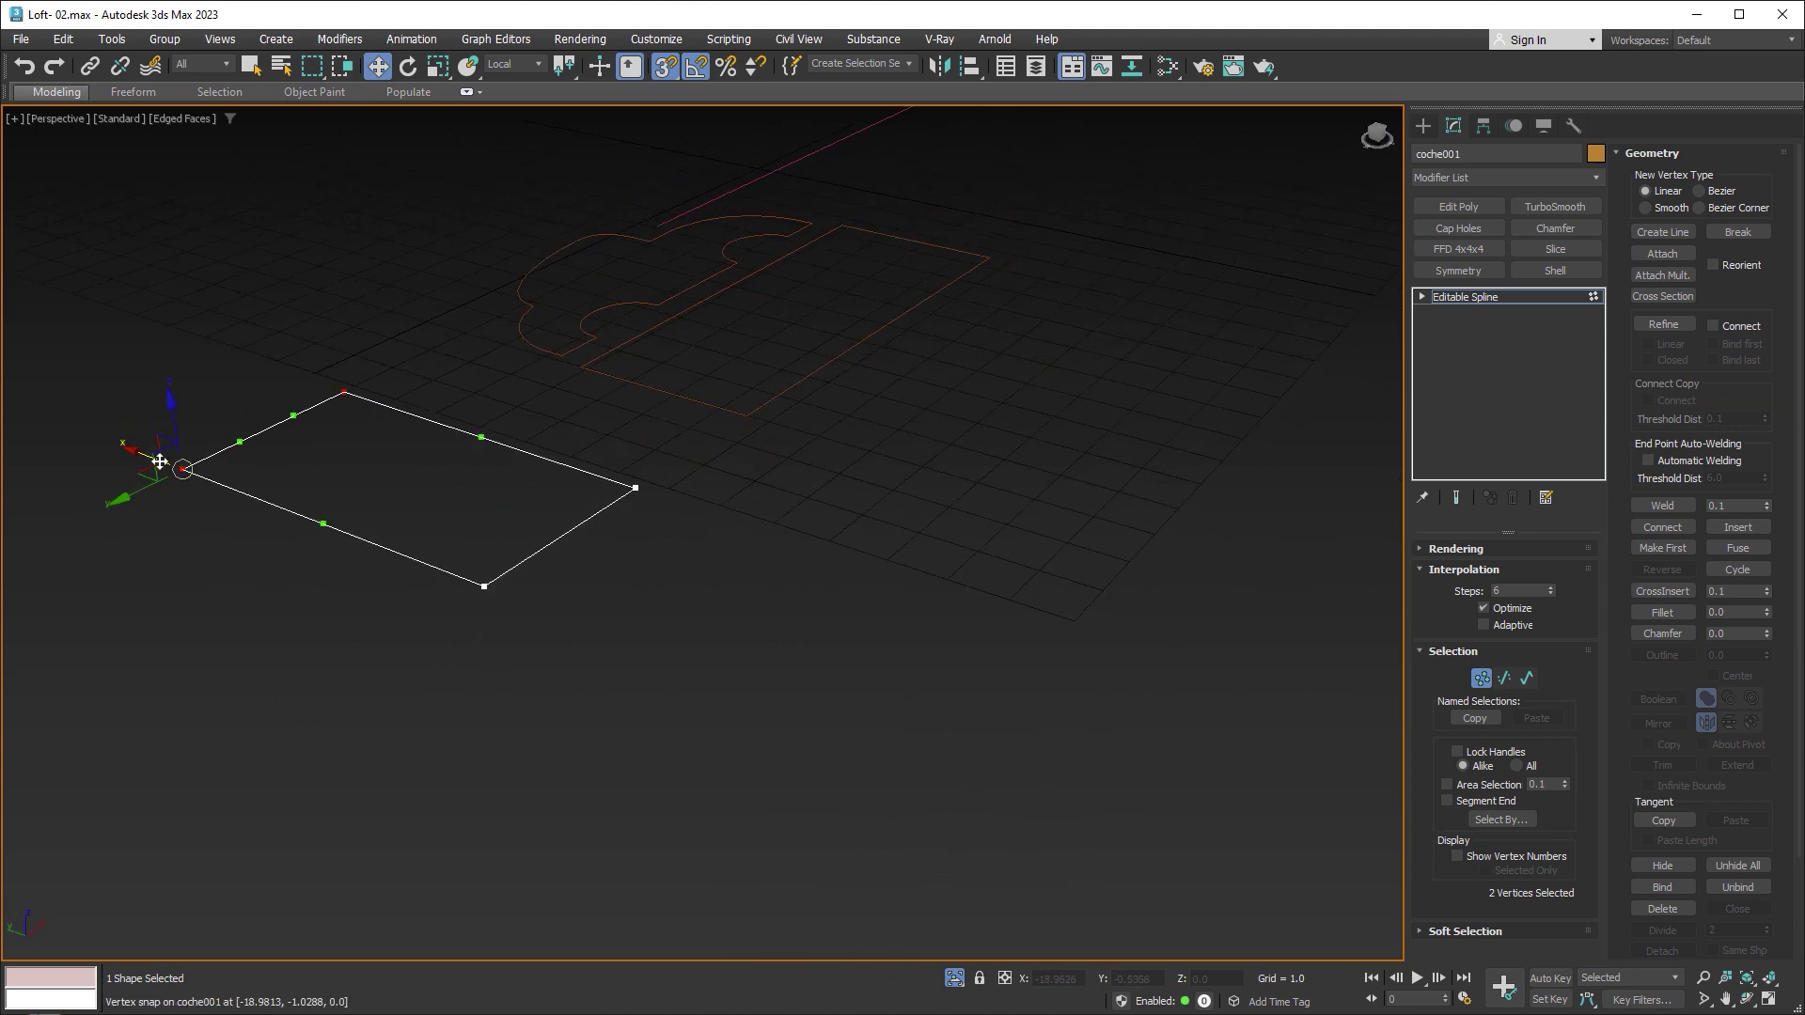
pyautogui.moveTo(133, 455)
pyautogui.mouseDown()
pyautogui.moveTo(399, 391)
pyautogui.moveTo(584, 374)
pyautogui.mouseUp()
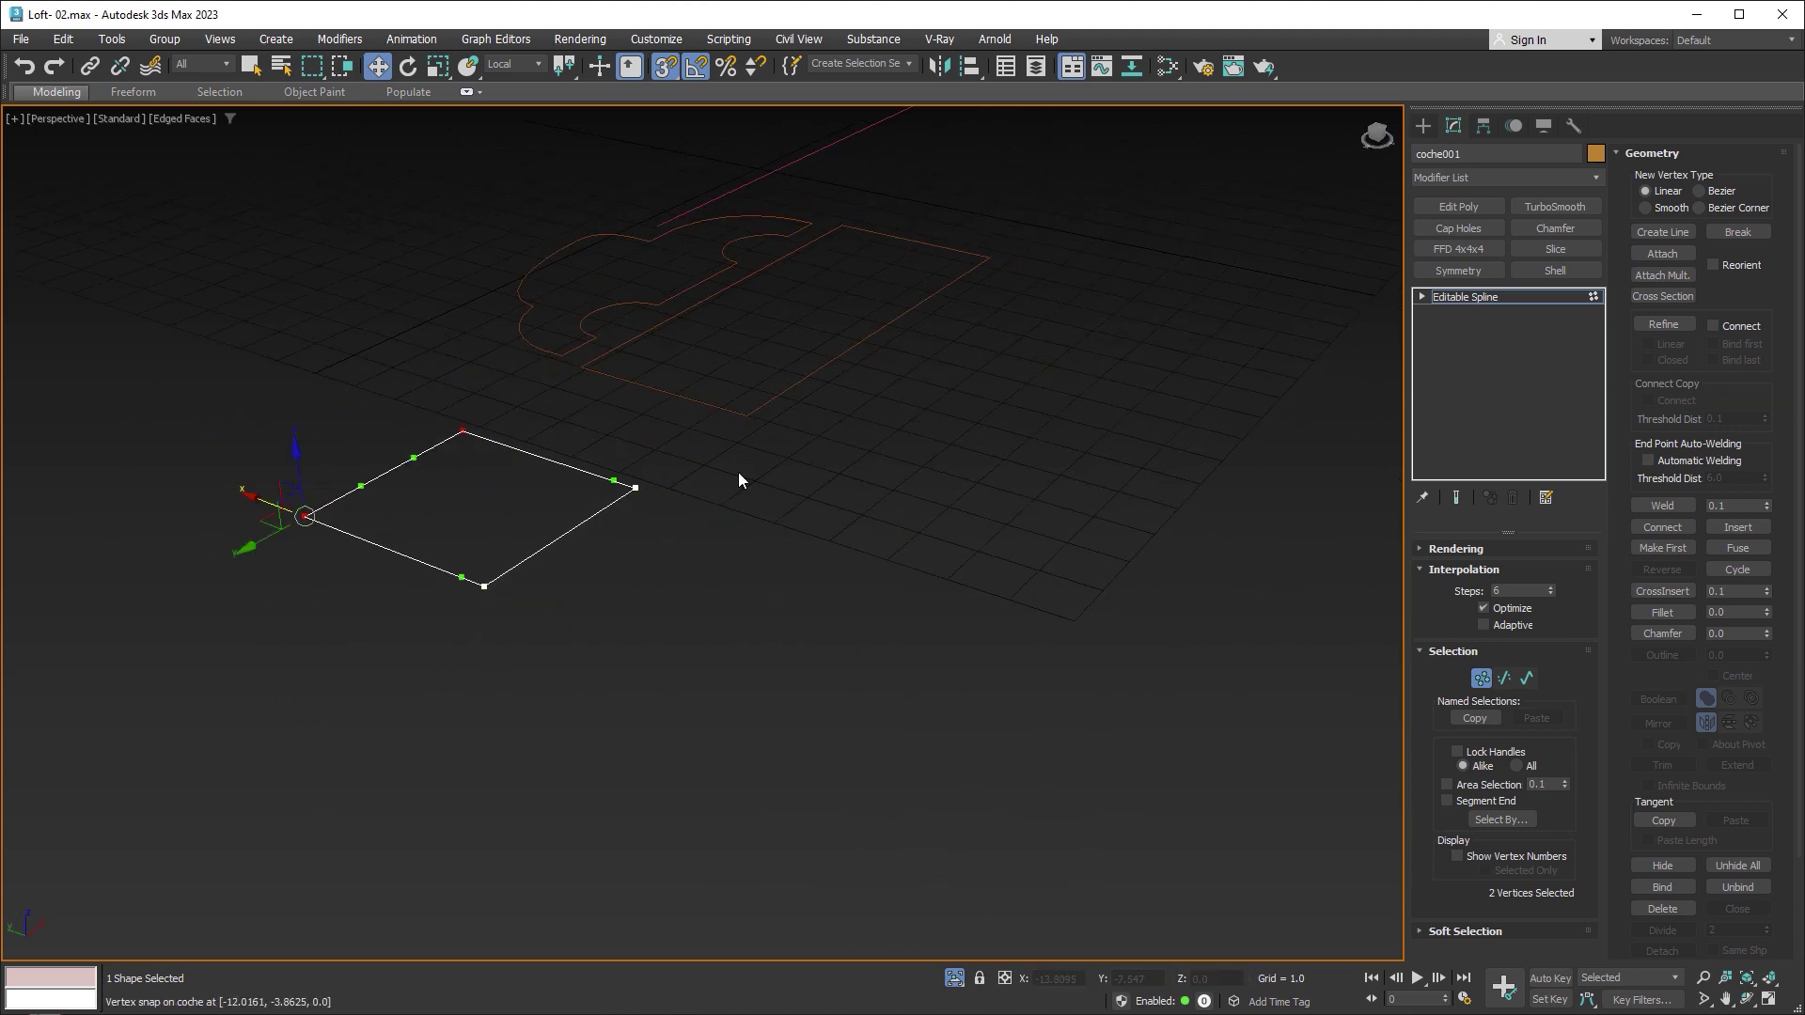
pyautogui.moveTo(737, 475)
pyautogui.keyDown('alt'); pyautogui.mouseDown(button='middle')
pyautogui.moveTo(737, 549)
pyautogui.moveTo(773, 560)
pyautogui.mouseUp(button='middle'); pyautogui.keyUp('alt')
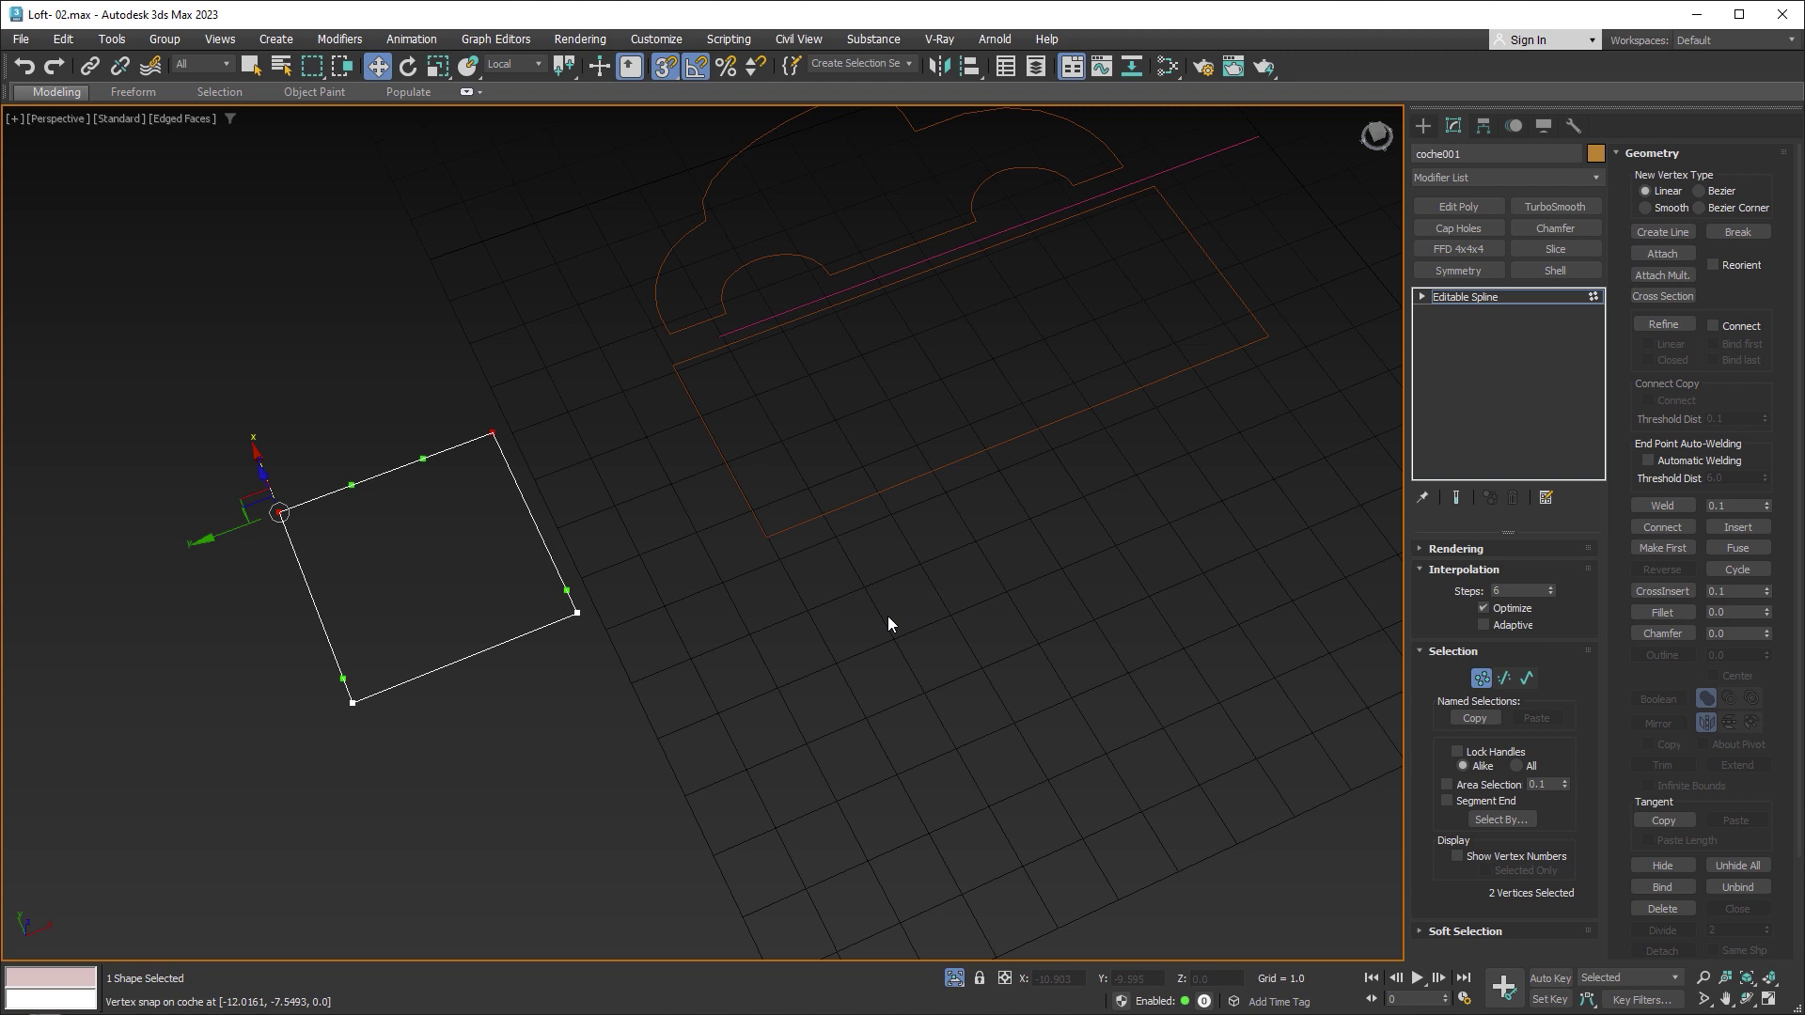
# Step: Exit vertex editing, turn off 3D snapping, and select the pink path line Line004
pyautogui.press('1')
pyautogui.press('s')
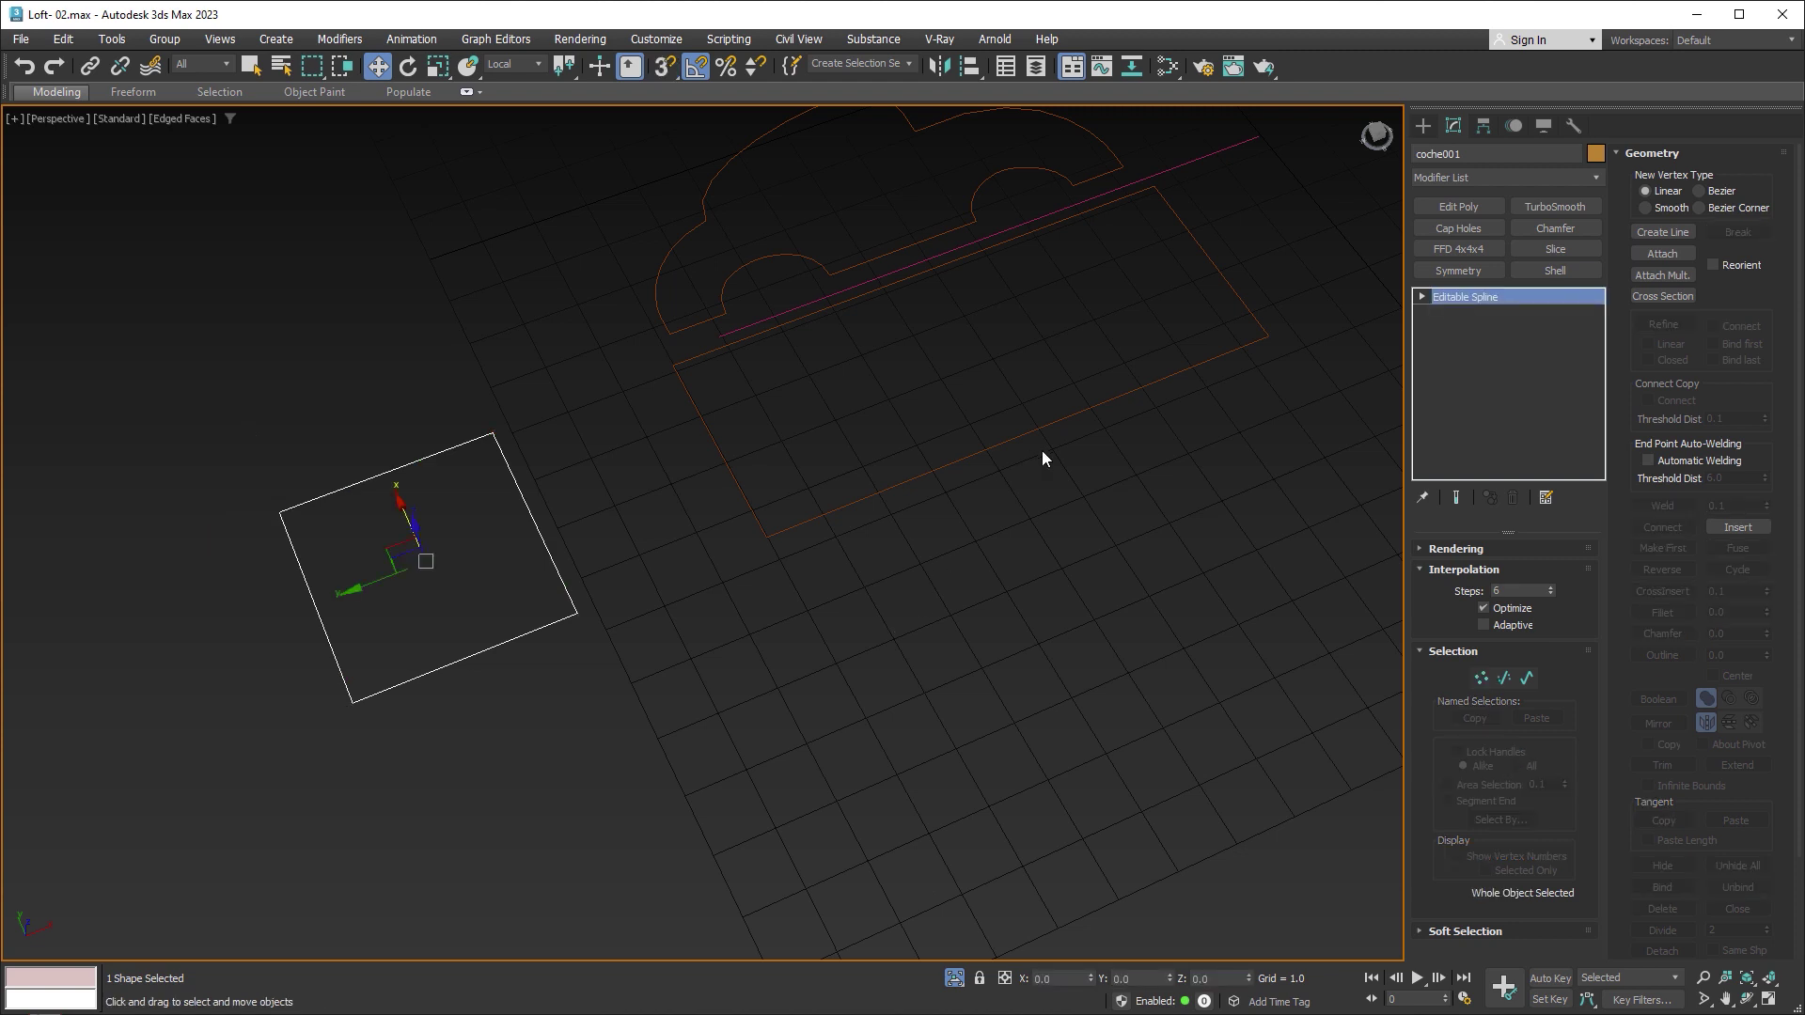
pyautogui.click(1216, 160)
pyautogui.keyDown('alt'); pyautogui.moveTo(1217, 179); pyautogui.dragTo(1218, 254, button='middle'); pyautogui.keyUp('alt')
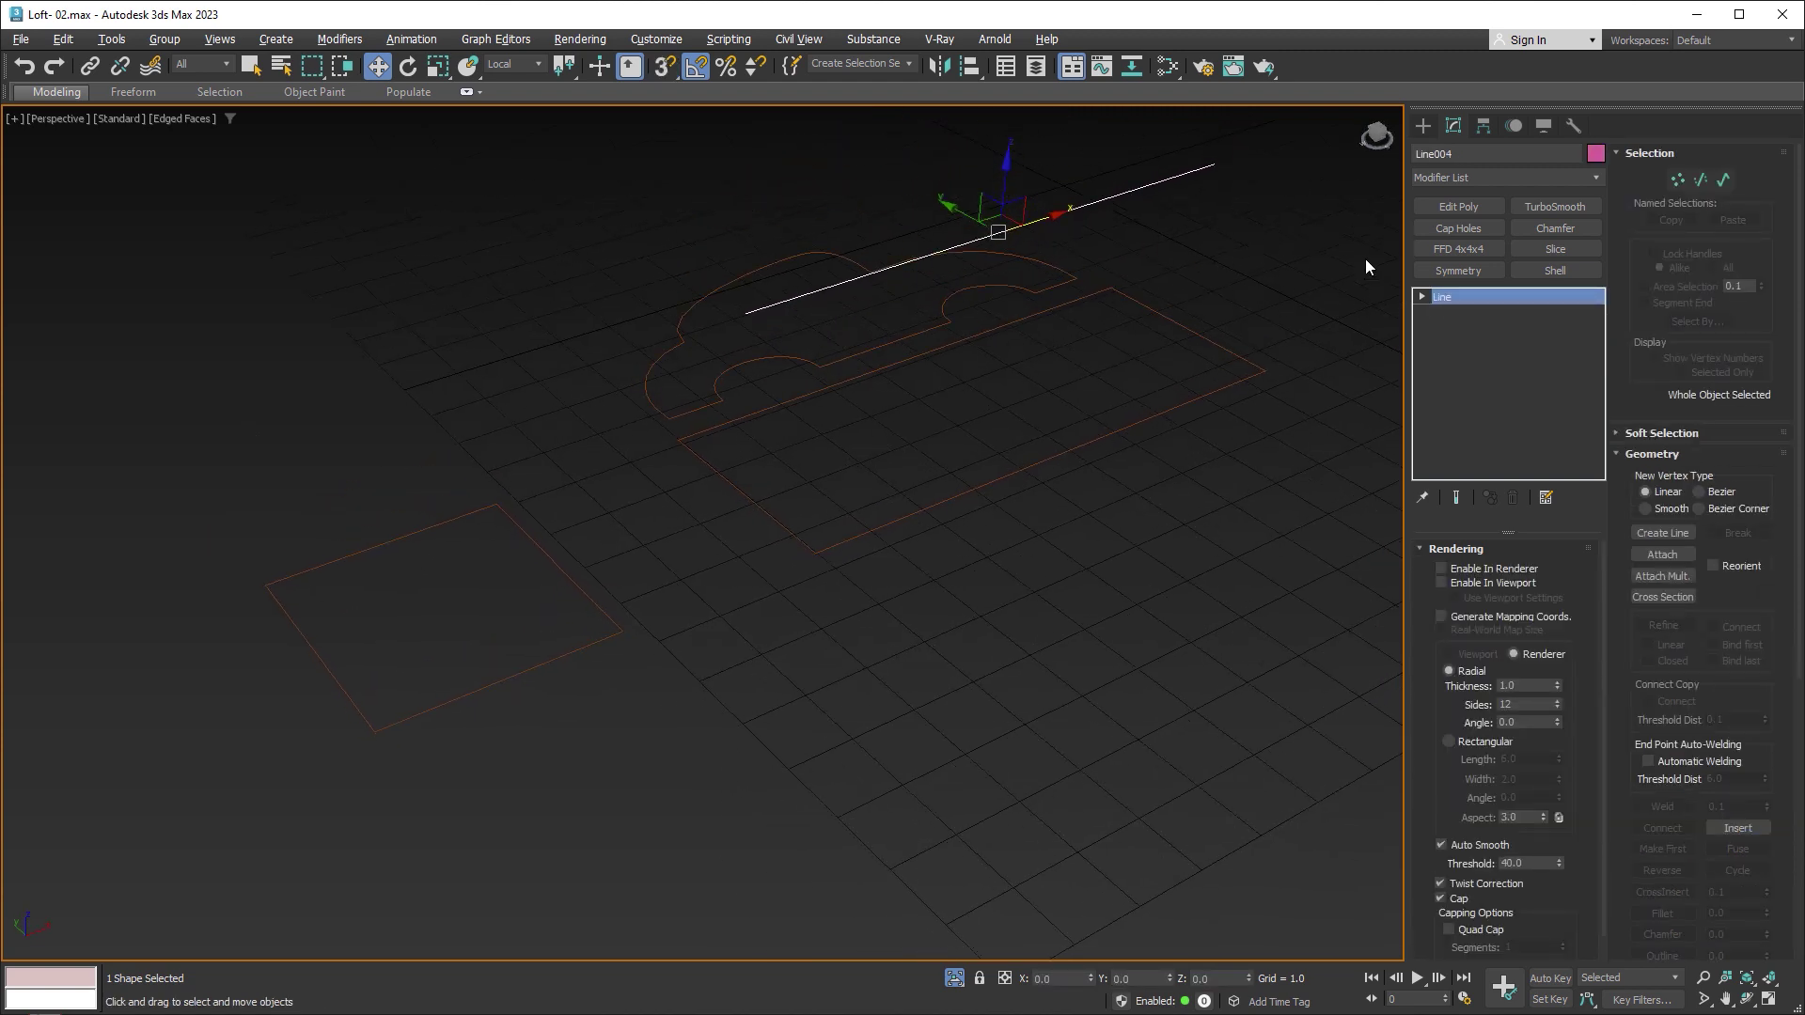
# Step: Loft Line004 with the square coche001 as its shape, creating Loft002, and show its parameters
pyautogui.click(1423, 125)
pyautogui.click(1460, 181)
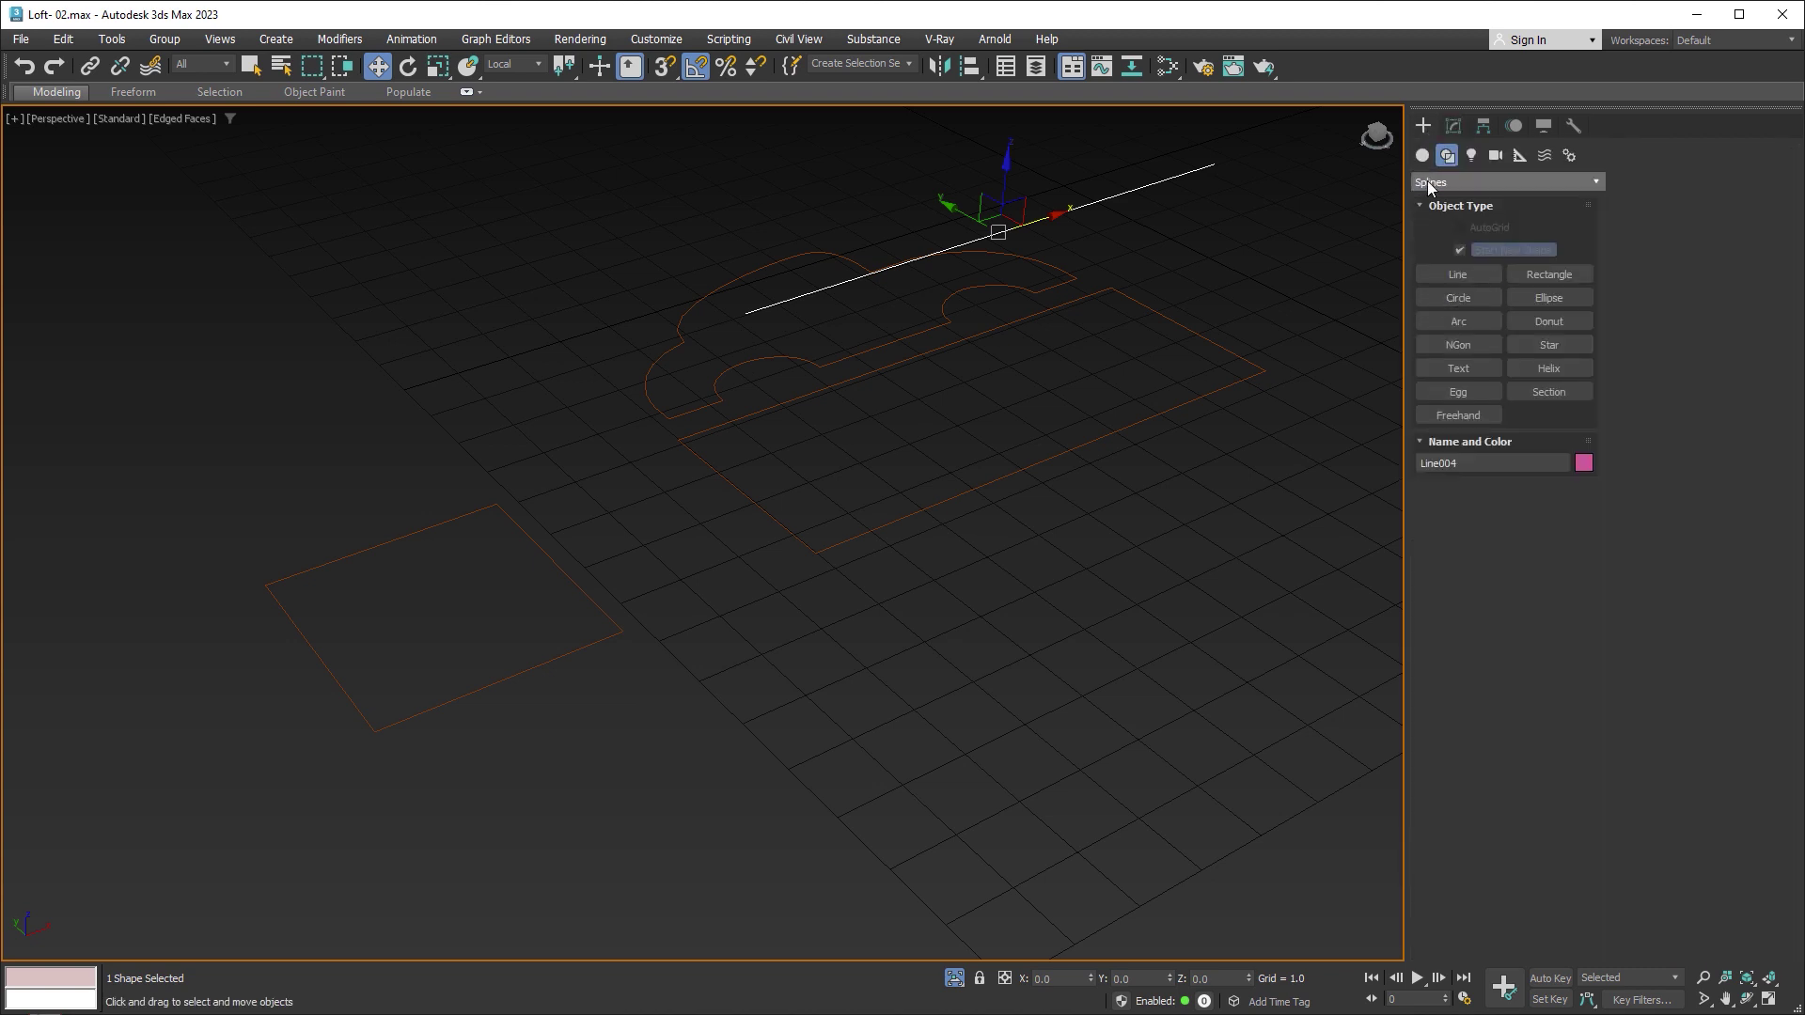
pyautogui.click(1437, 243)
pyautogui.click(1549, 322)
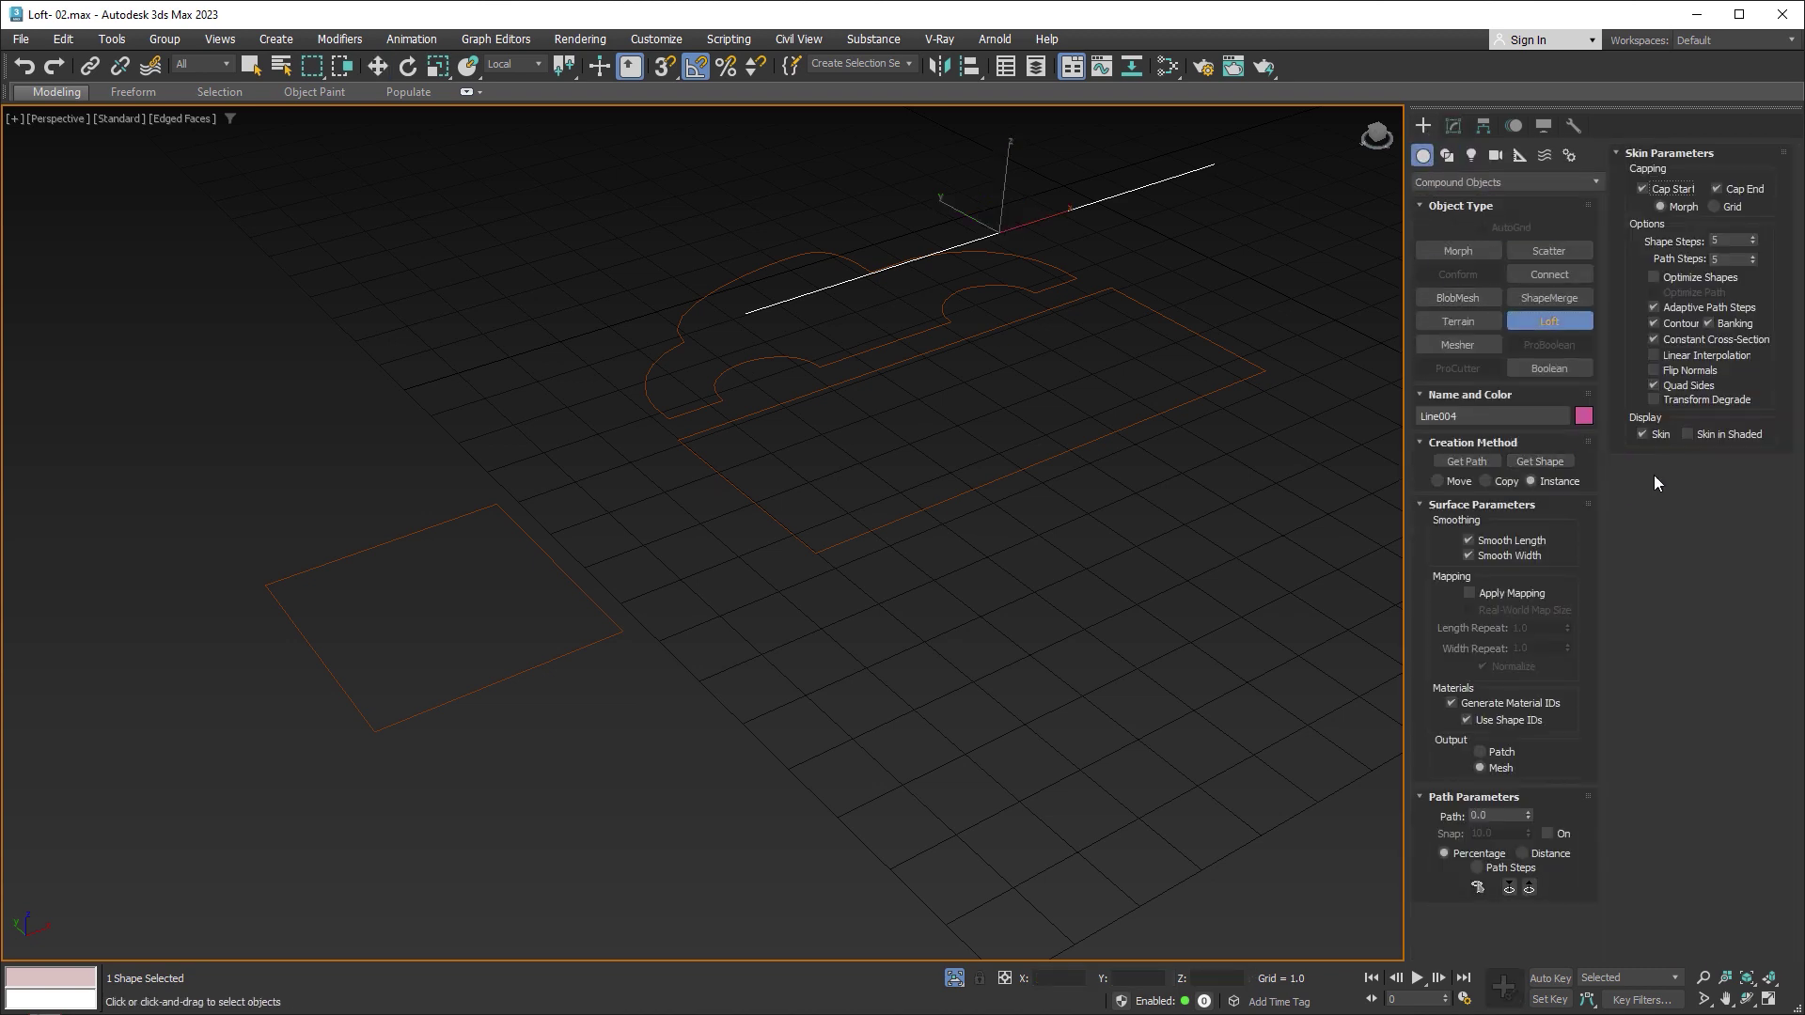
pyautogui.click(1554, 464)
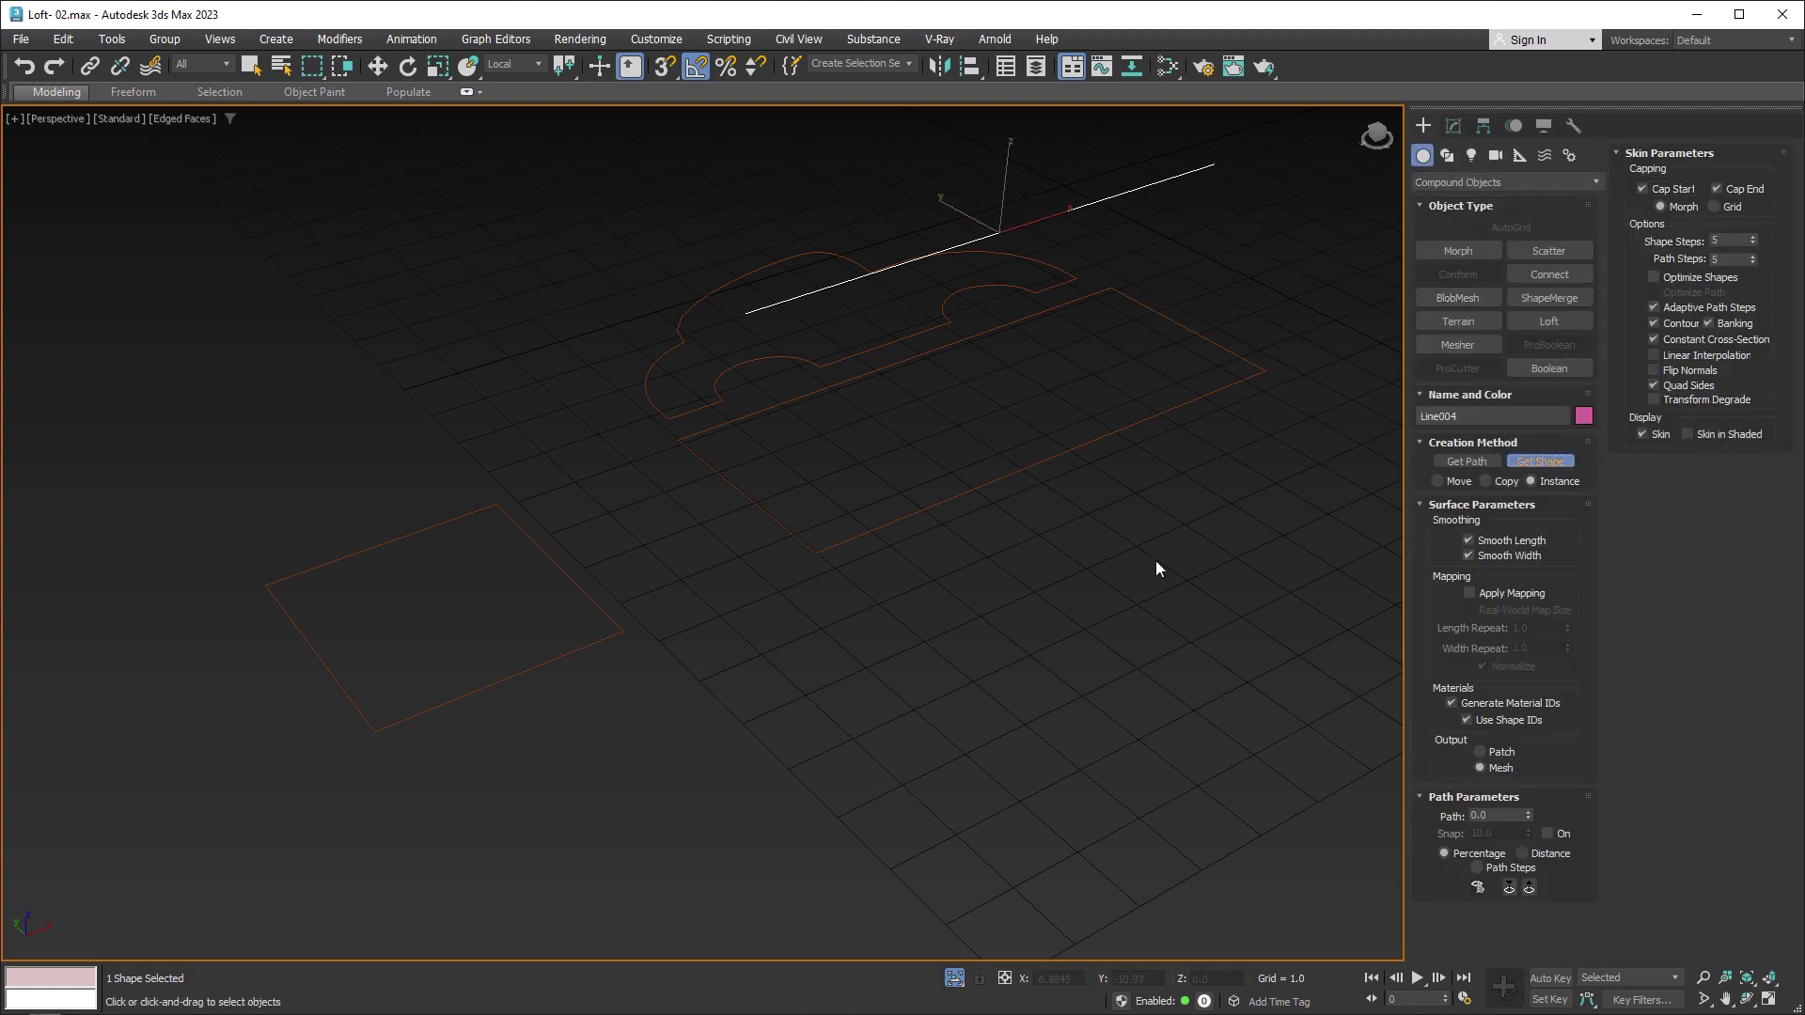
pyautogui.click(545, 551)
pyautogui.moveTo(899, 483)
pyautogui.mouseDown(button='middle')
pyautogui.moveTo(833, 538)
pyautogui.moveTo(1006, 517)
pyautogui.mouseUp(button='middle')
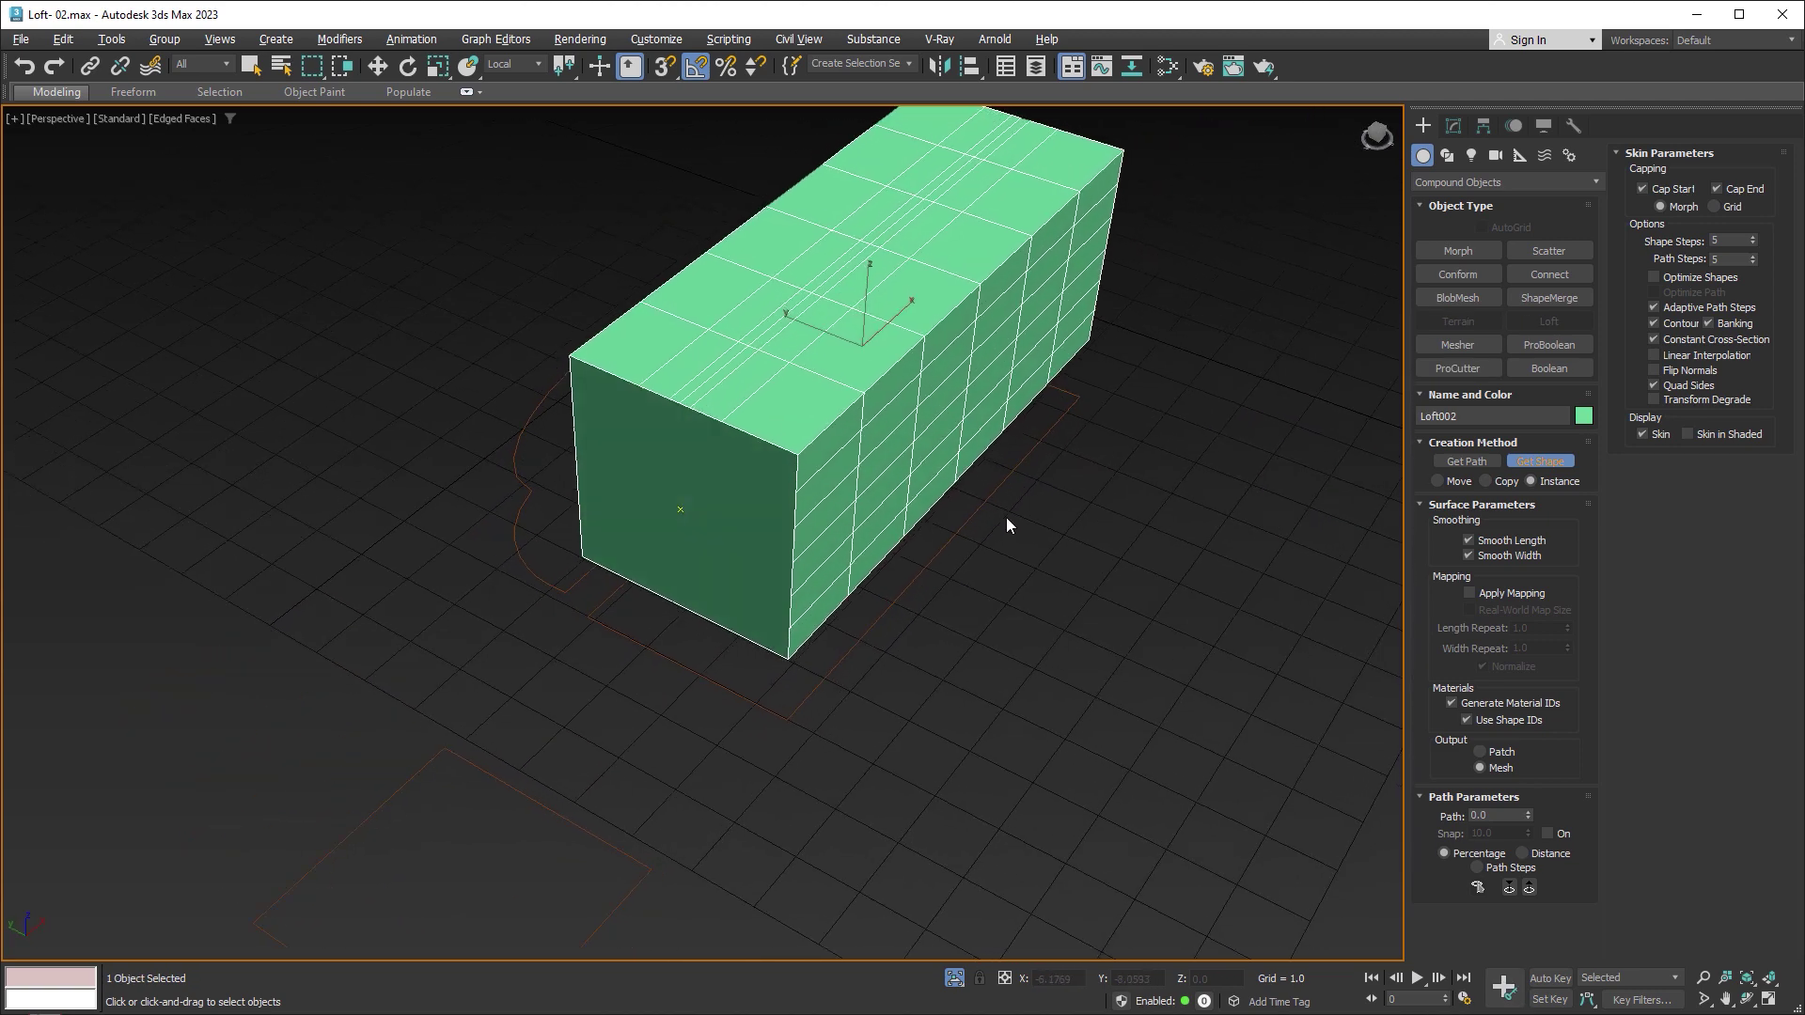
pyautogui.press('w')
pyautogui.click(1454, 125)
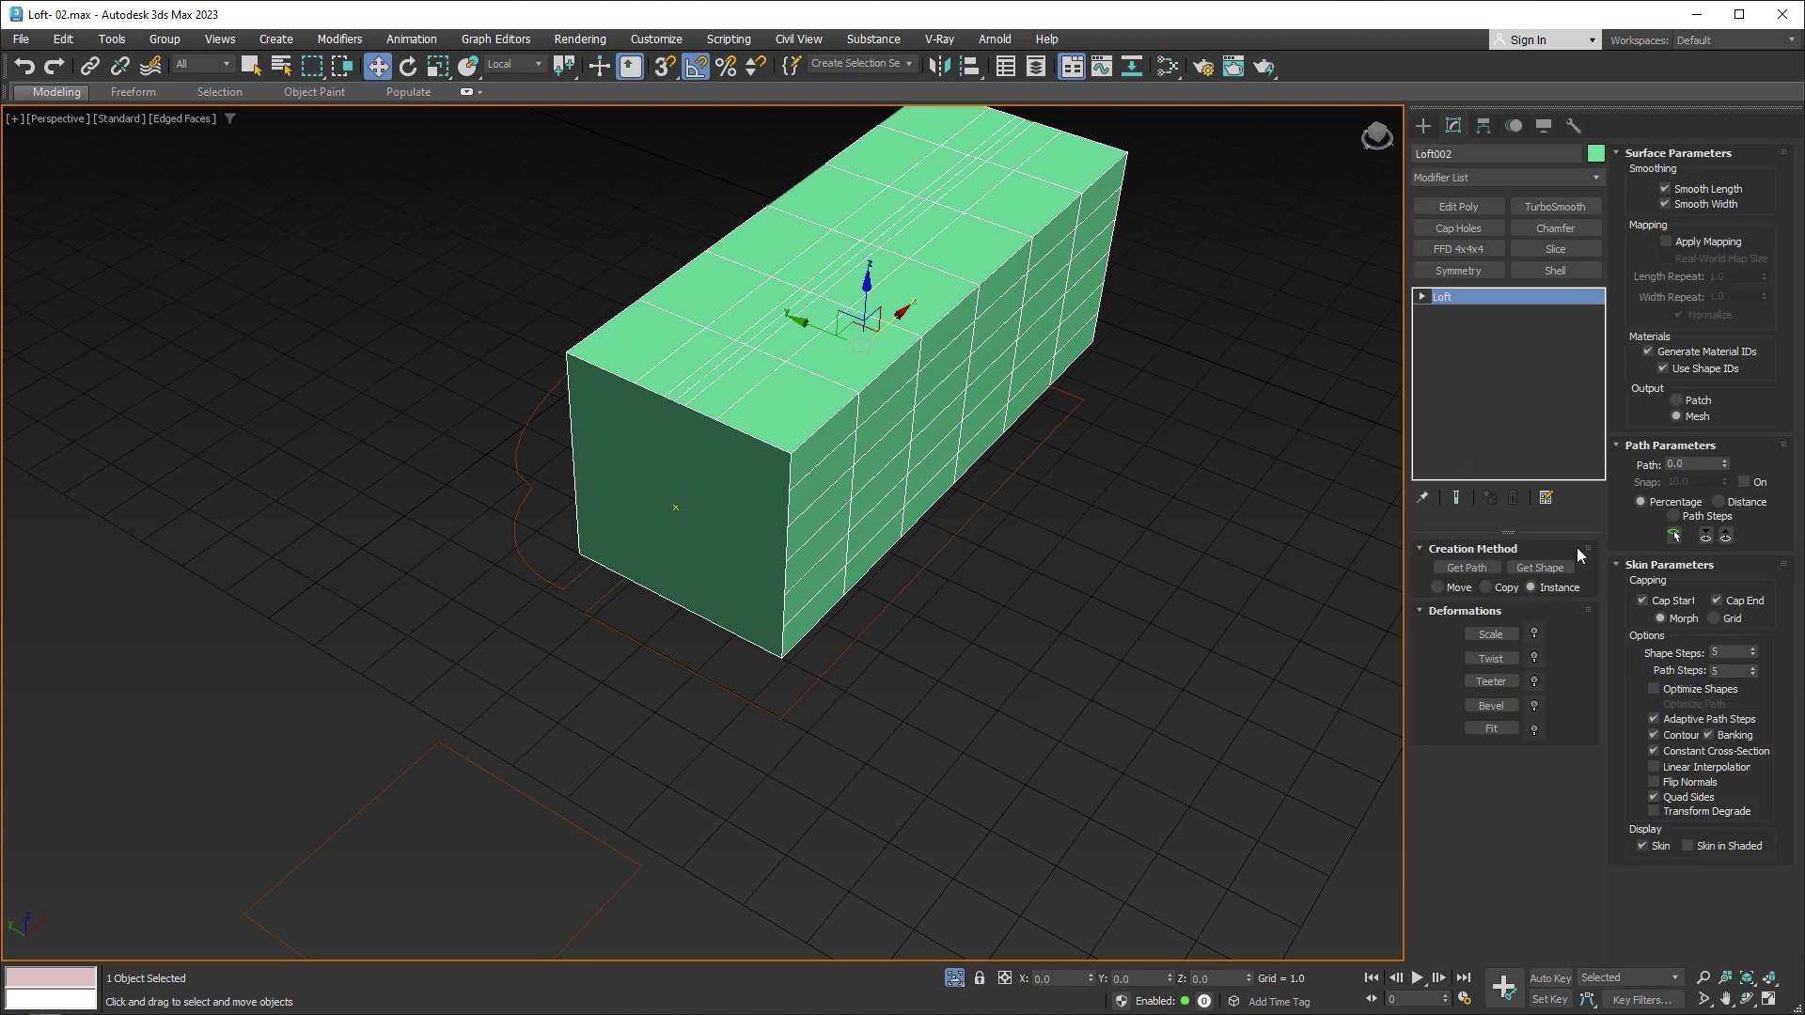
# Step: Open the loft's Fit Deformation window and widen it clear of the model
pyautogui.click(1502, 729)
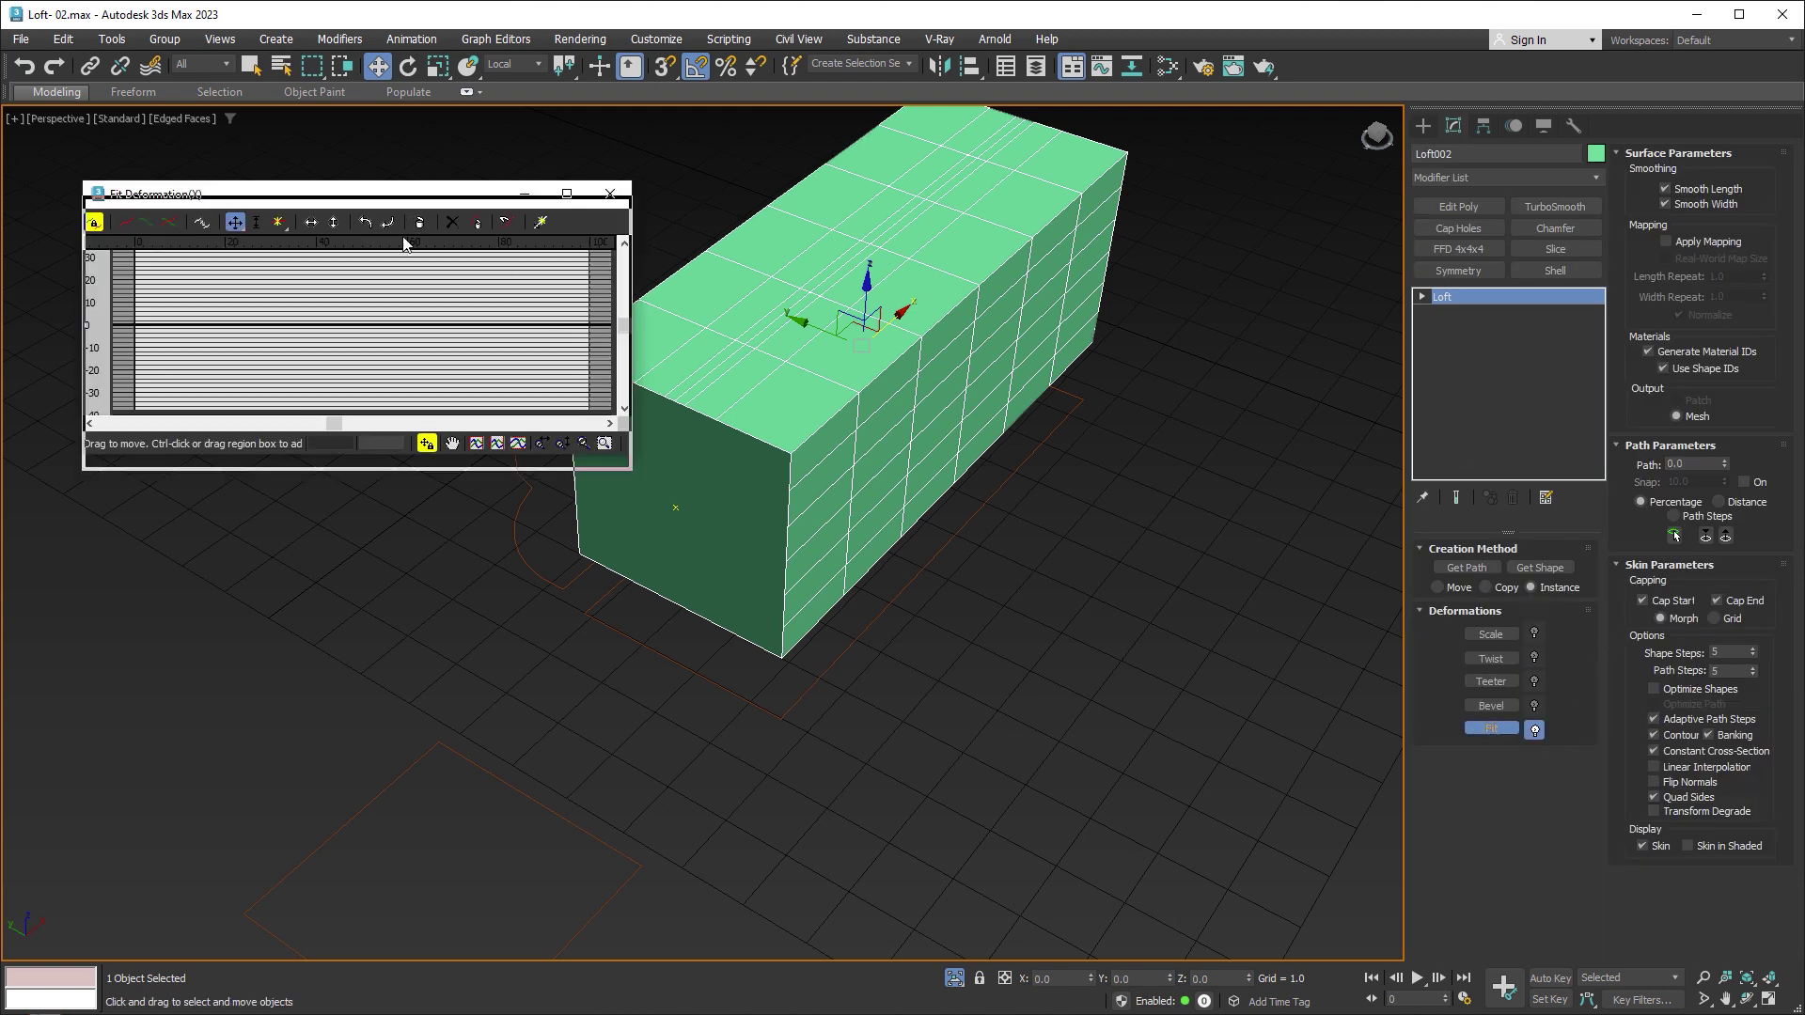
pyautogui.moveTo(395, 200); pyautogui.dragTo(322, 744)
pyautogui.moveTo(558, 722); pyautogui.dragTo(1387, 599)
pyautogui.keyDown('alt'); pyautogui.moveTo(1081, 489); pyautogui.dragTo(1039, 457, button='middle'); pyautogui.keyUp('alt')
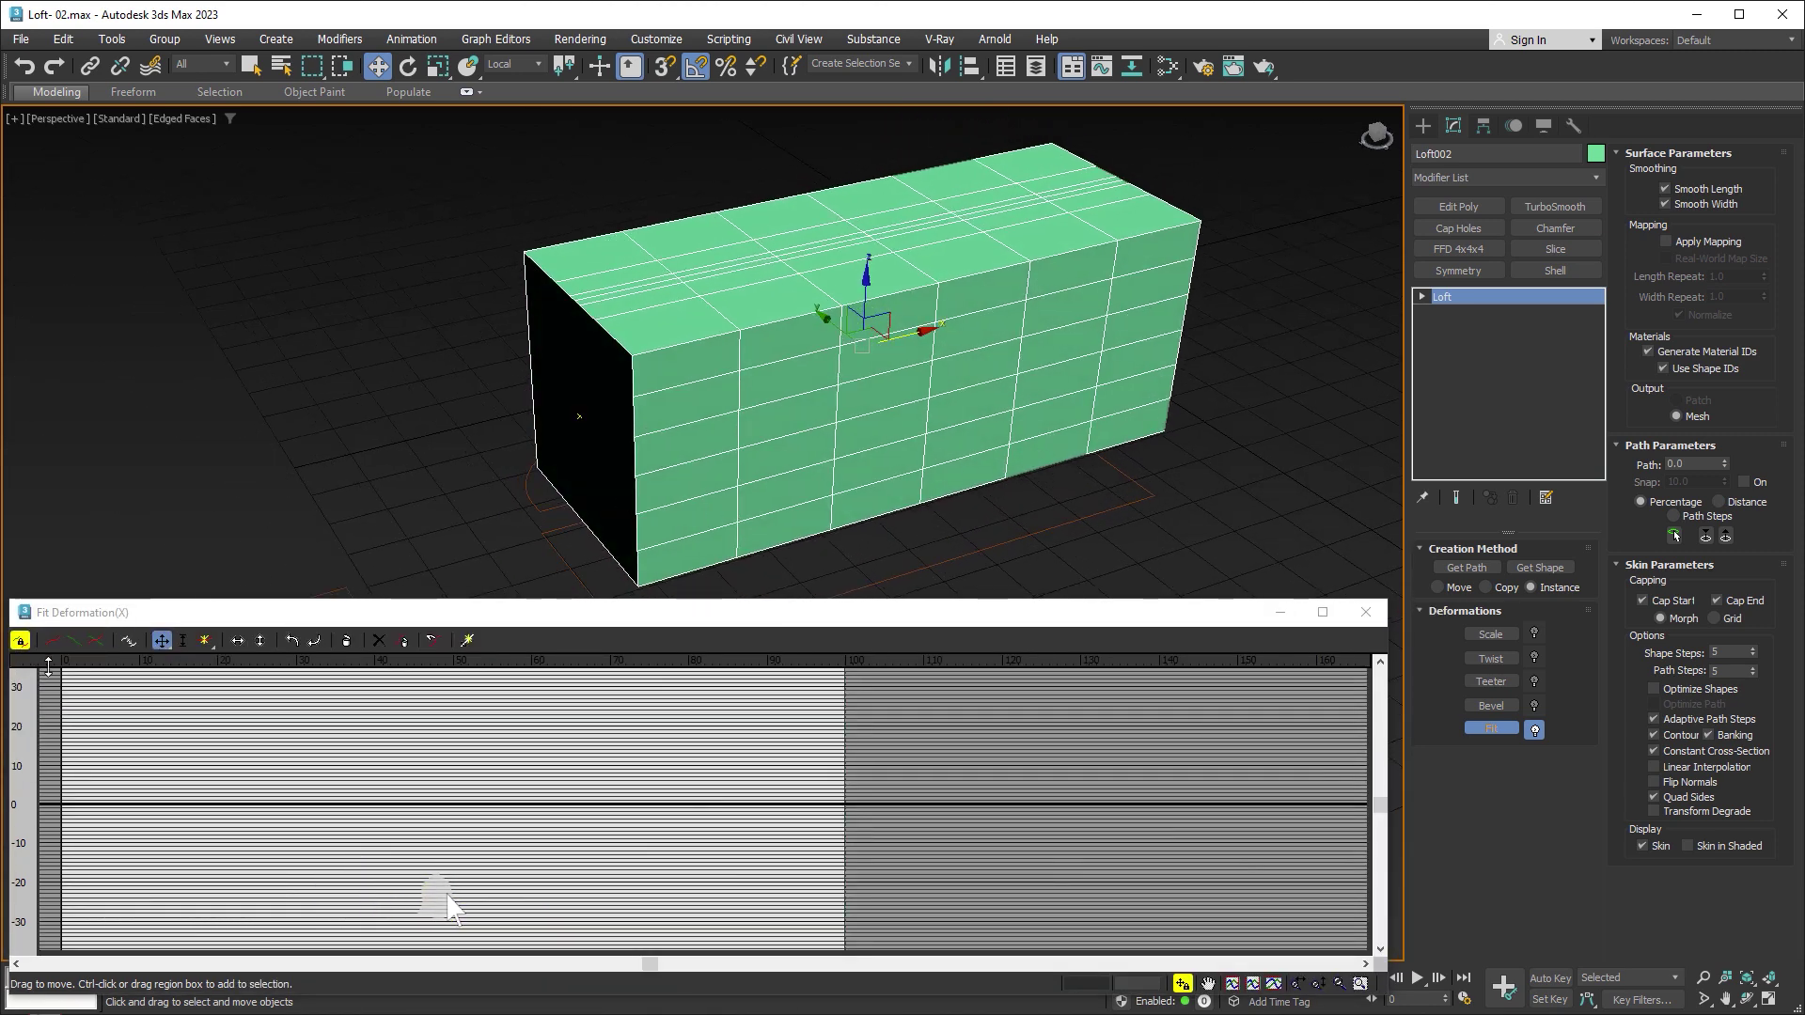
# Step: Turn off Make Symmetrical, show the Y axis, and start Get Shape for the car outline
pyautogui.click(19, 644)
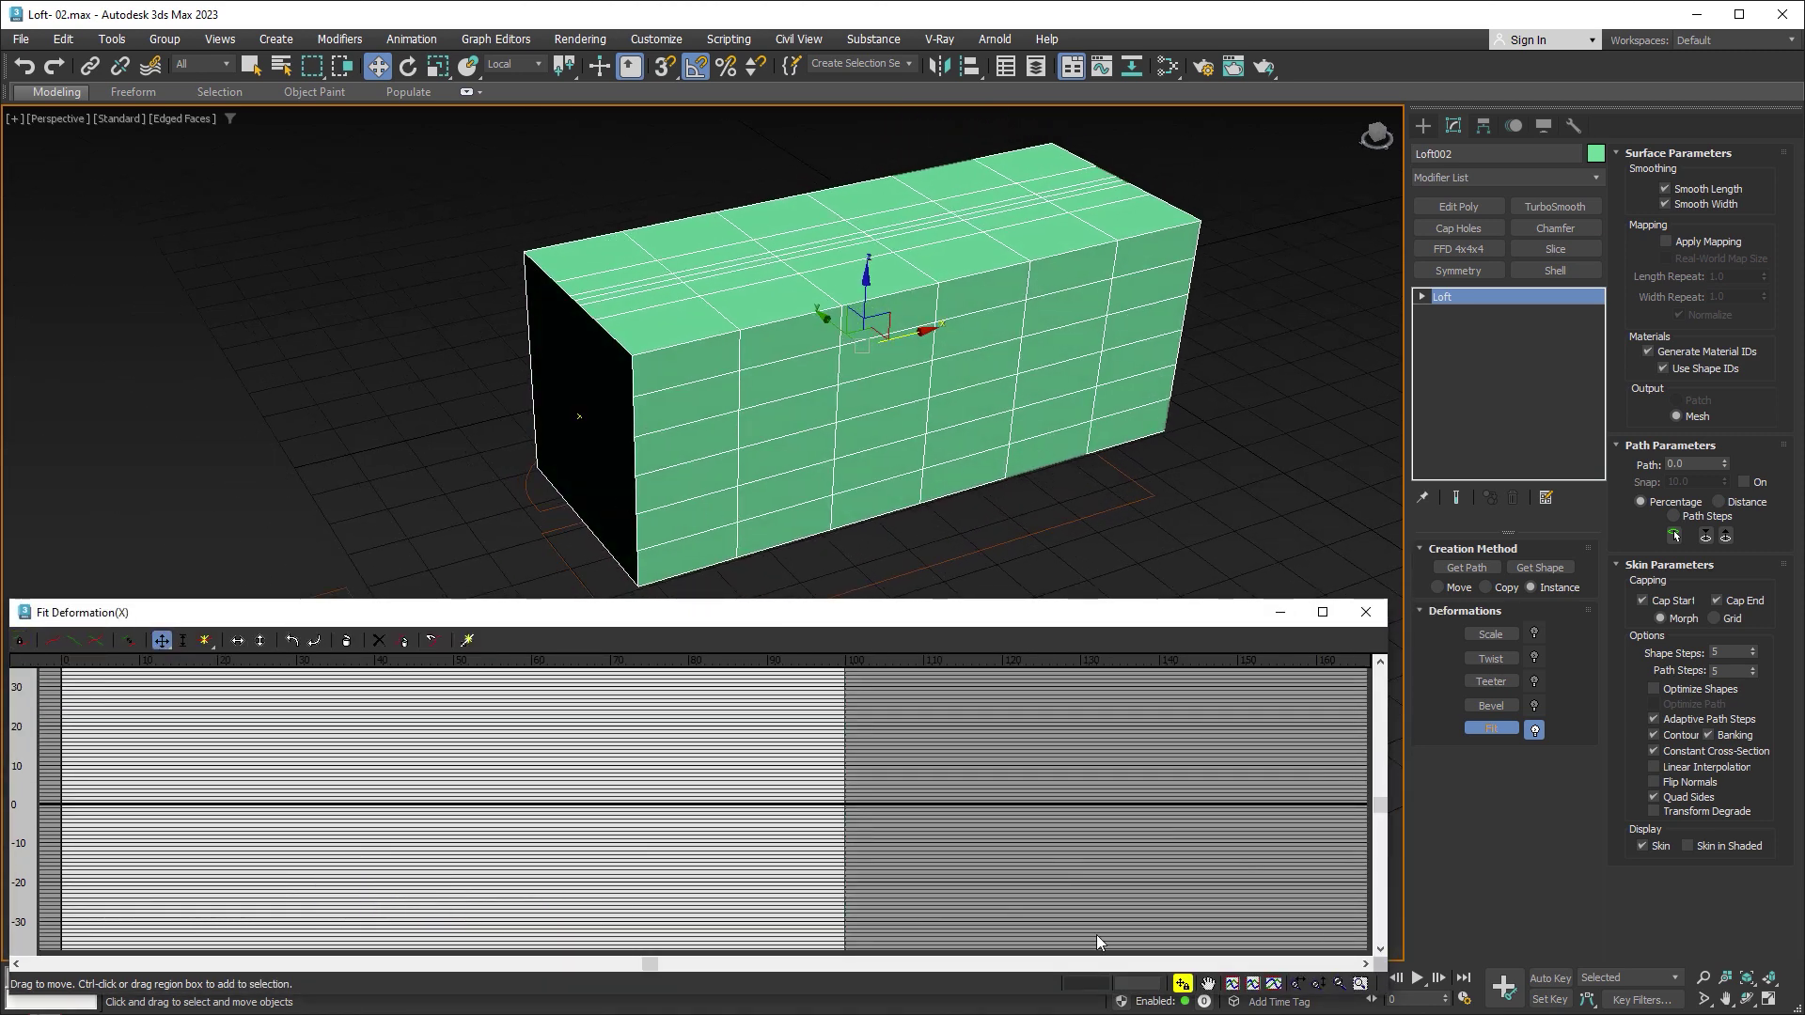
pyautogui.click(74, 642)
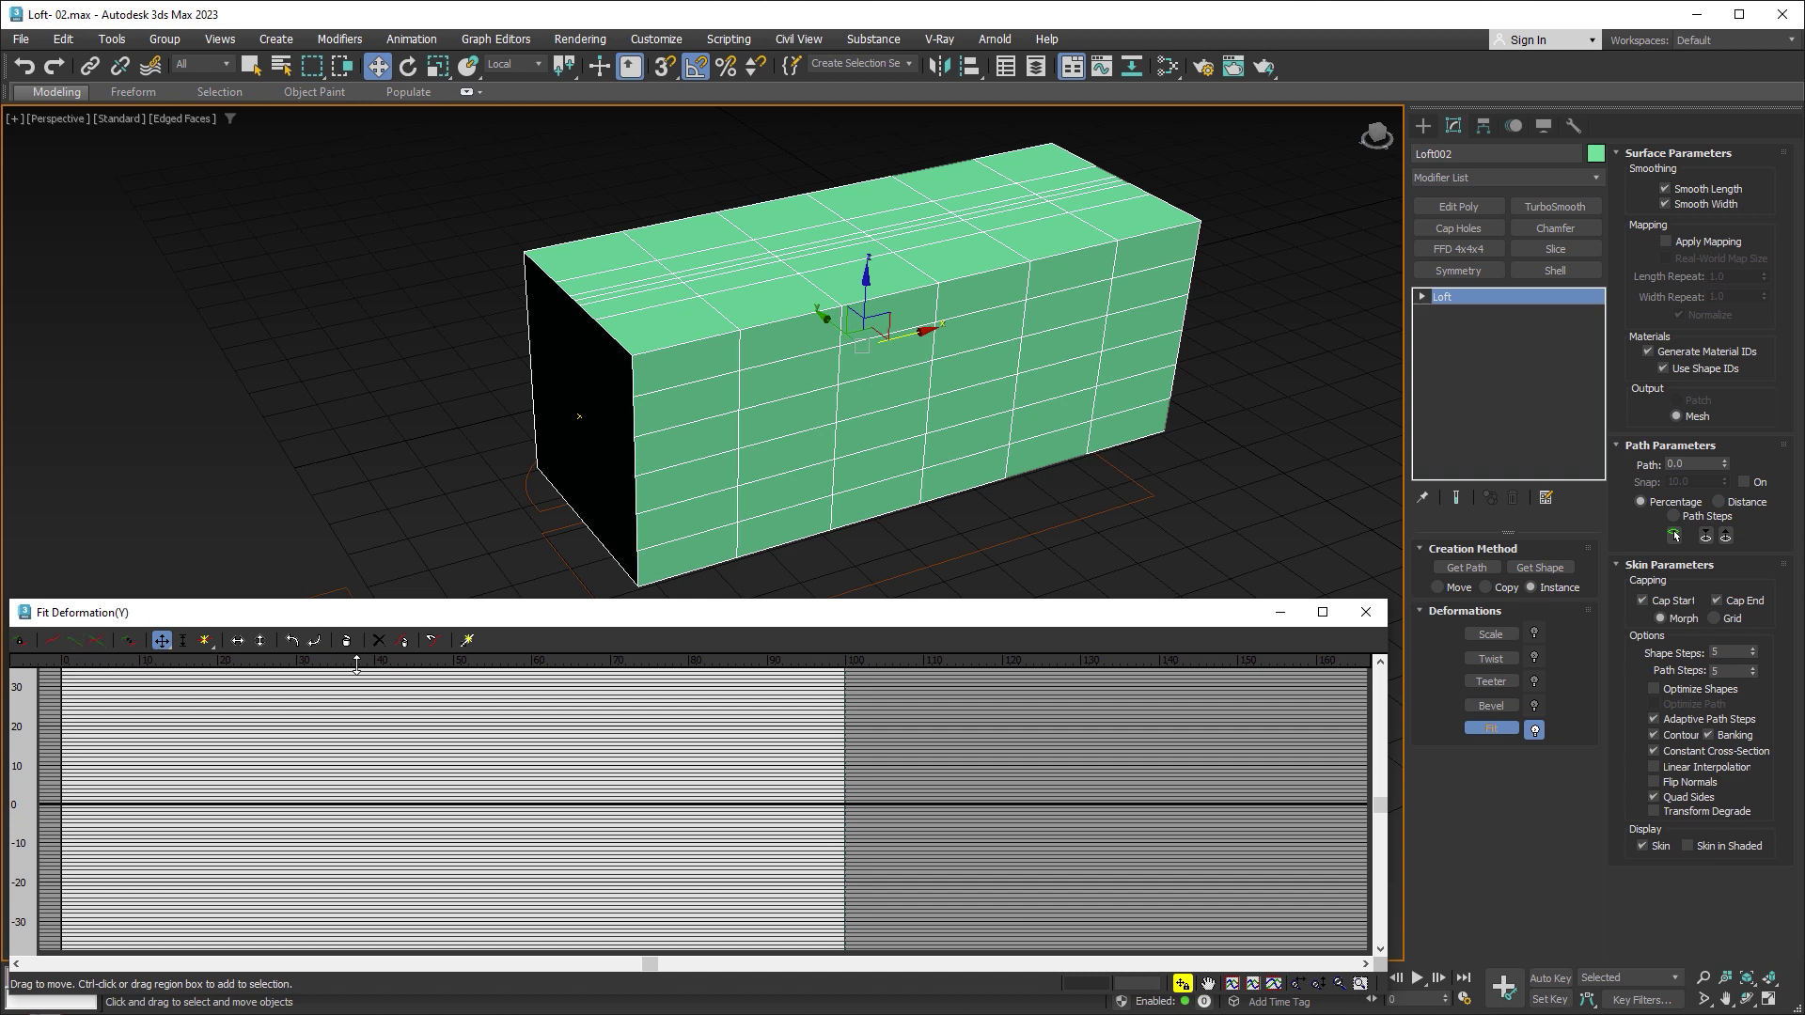
pyautogui.click(433, 640)
pyautogui.moveTo(717, 435)
pyautogui.keyDown('alt'); pyautogui.mouseDown(button='middle')
pyautogui.moveTo(737, 435)
pyautogui.moveTo(725, 506)
pyautogui.moveTo(765, 403)
pyautogui.mouseUp(button='middle'); pyautogui.keyUp('alt')
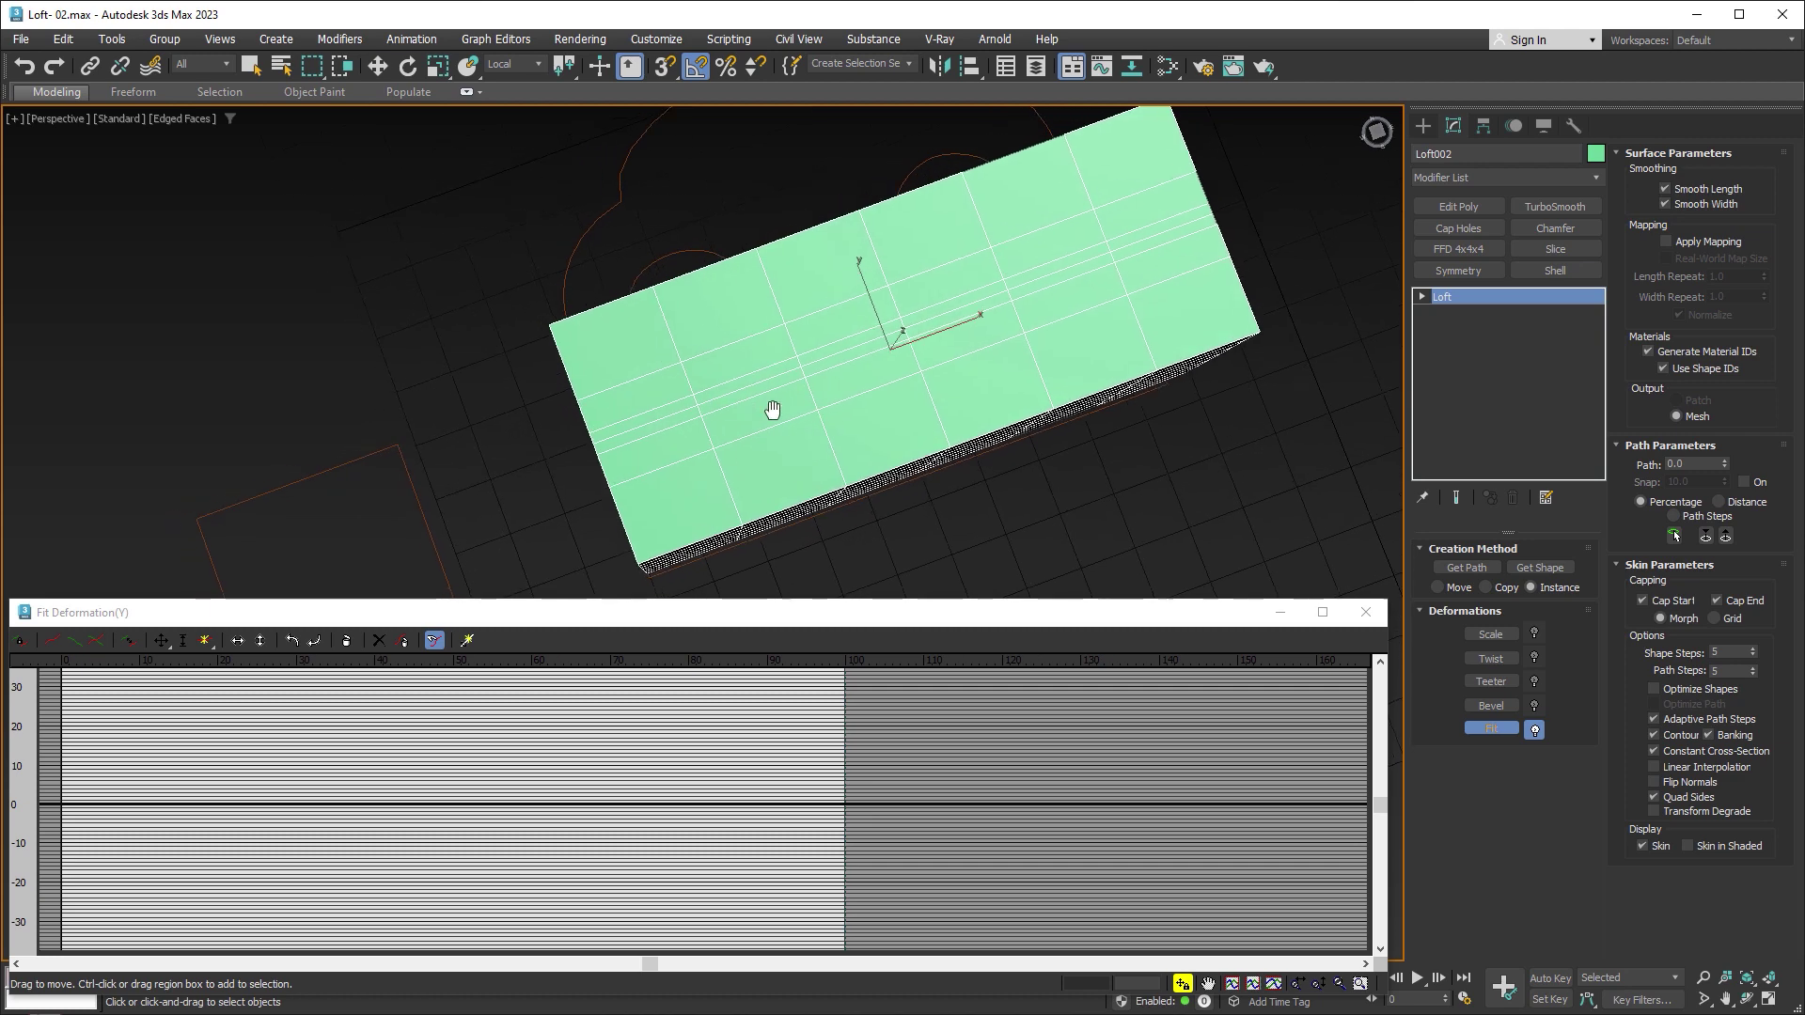
pyautogui.scroll(-3, 825, 391)
# Step: Assign the coche car outline to the Y axis and a rectangular shape to the X axis
pyautogui.click(735, 278)
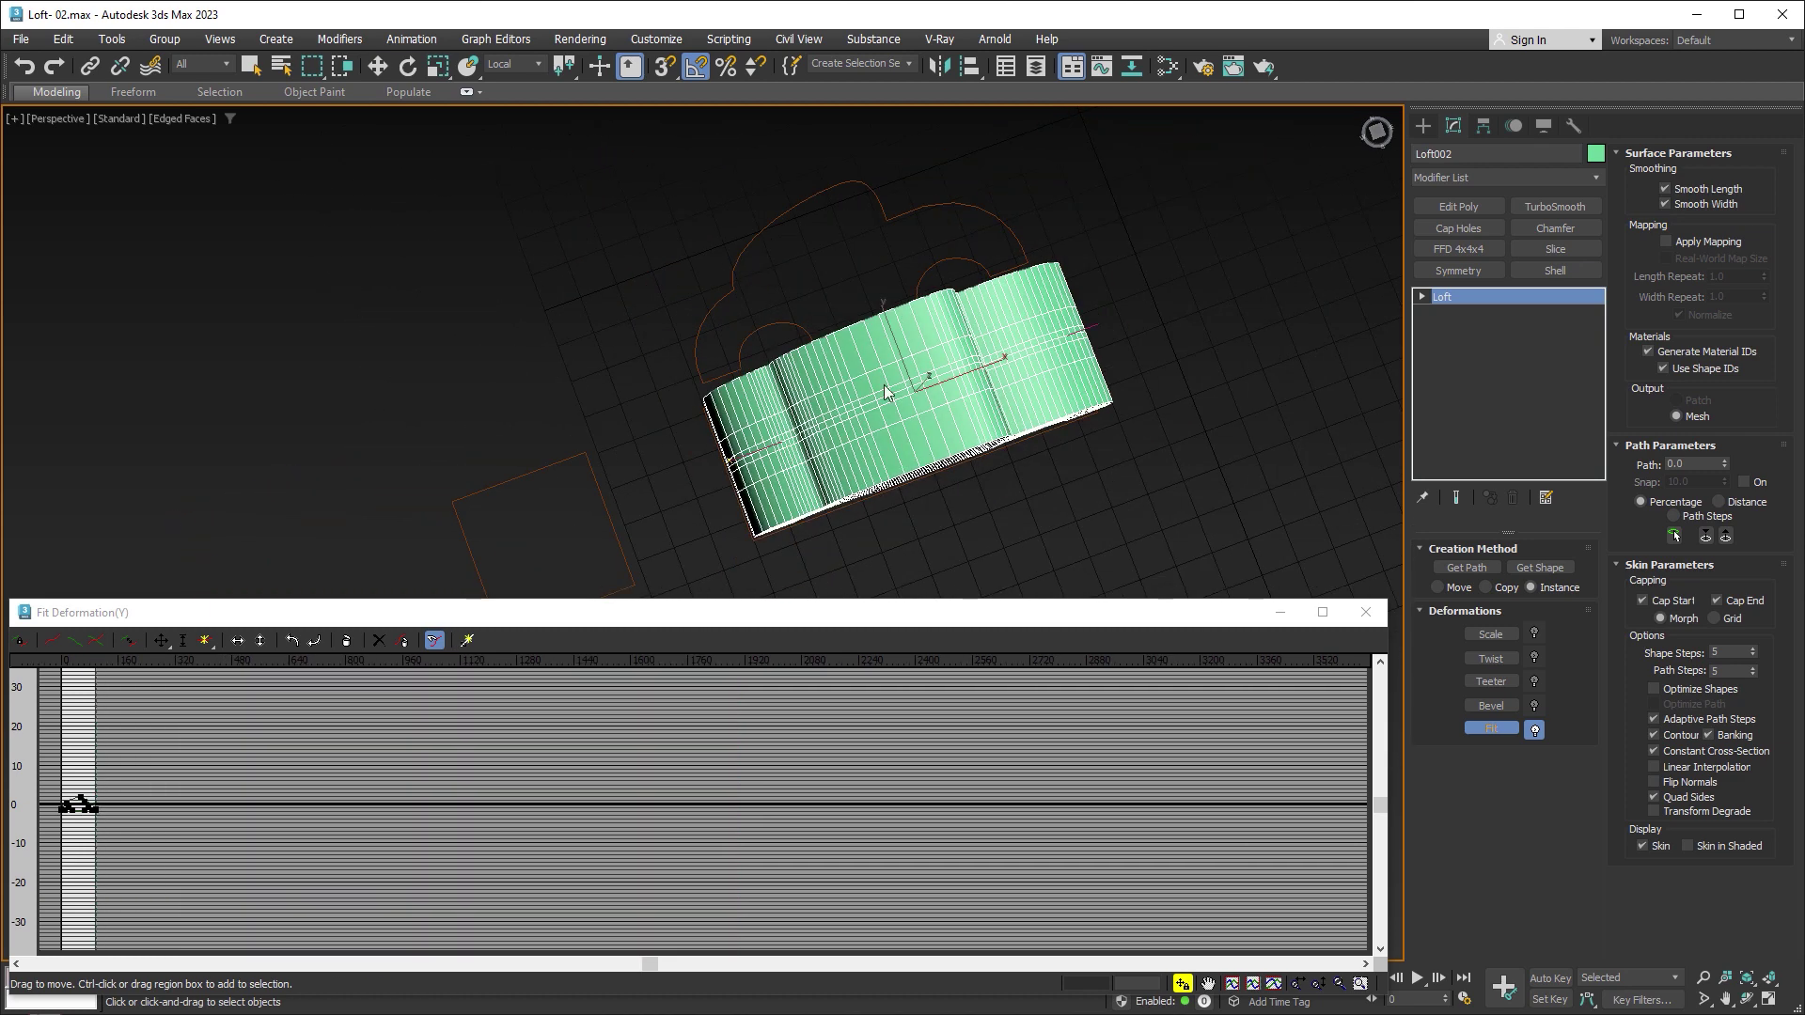
pyautogui.moveTo(735, 279)
pyautogui.keyDown('alt'); pyautogui.mouseDown(button='middle')
pyautogui.moveTo(949, 408)
pyautogui.moveTo(868, 320)
pyautogui.mouseUp(button='middle'); pyautogui.keyUp('alt')
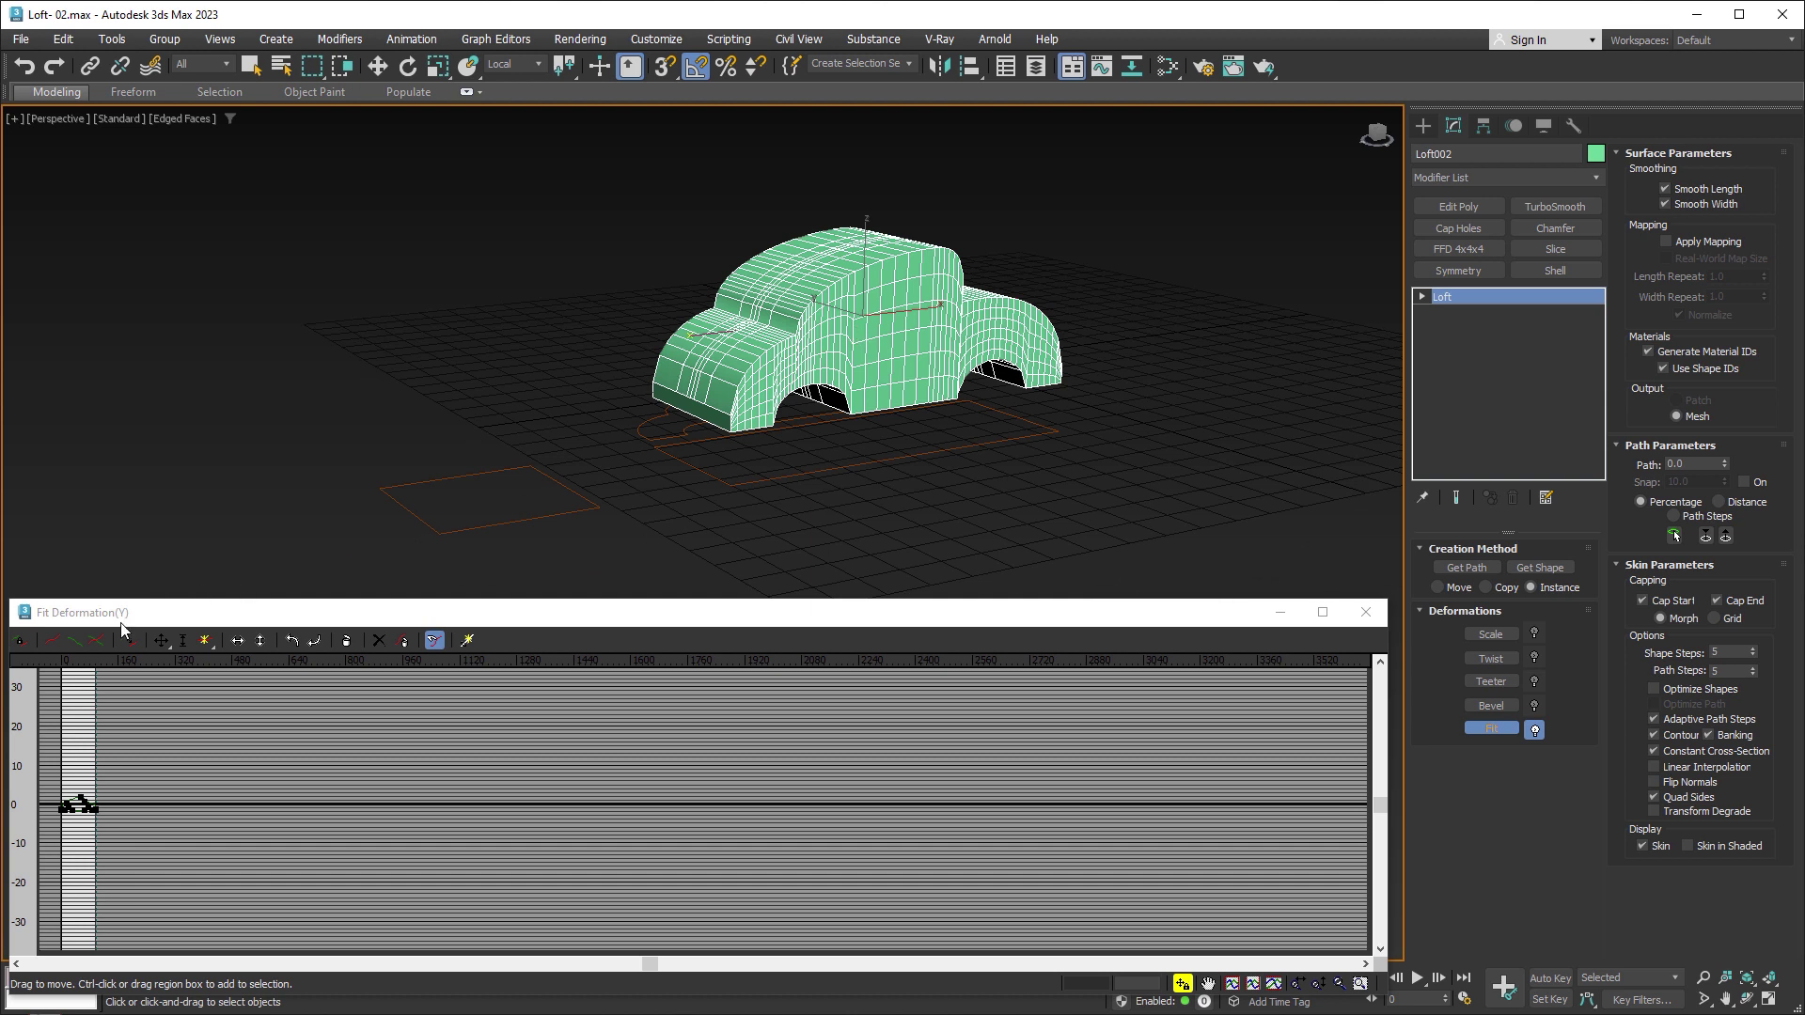
pyautogui.click(53, 641)
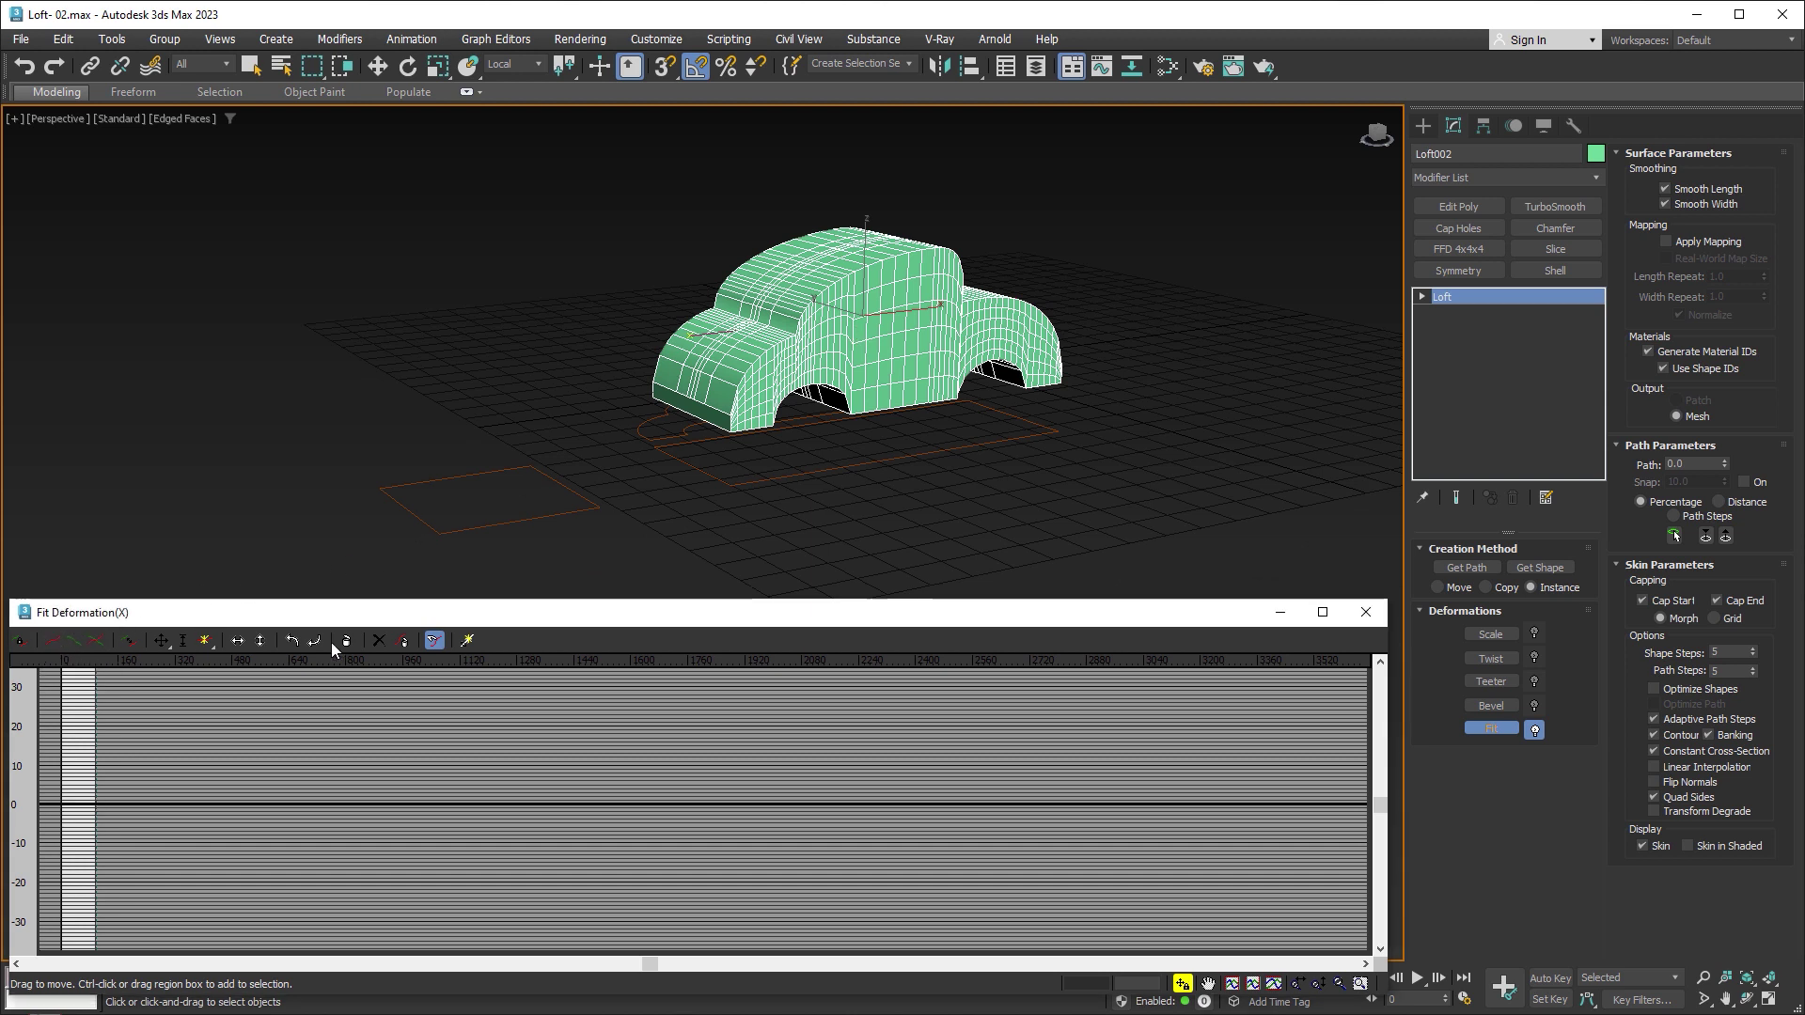
pyautogui.click(815, 473)
pyautogui.moveTo(898, 496)
pyautogui.keyDown('alt'); pyautogui.mouseDown(button='middle')
pyautogui.moveTo(991, 475)
pyautogui.moveTo(966, 506)
pyautogui.mouseUp(button='middle'); pyautogui.keyUp('alt')
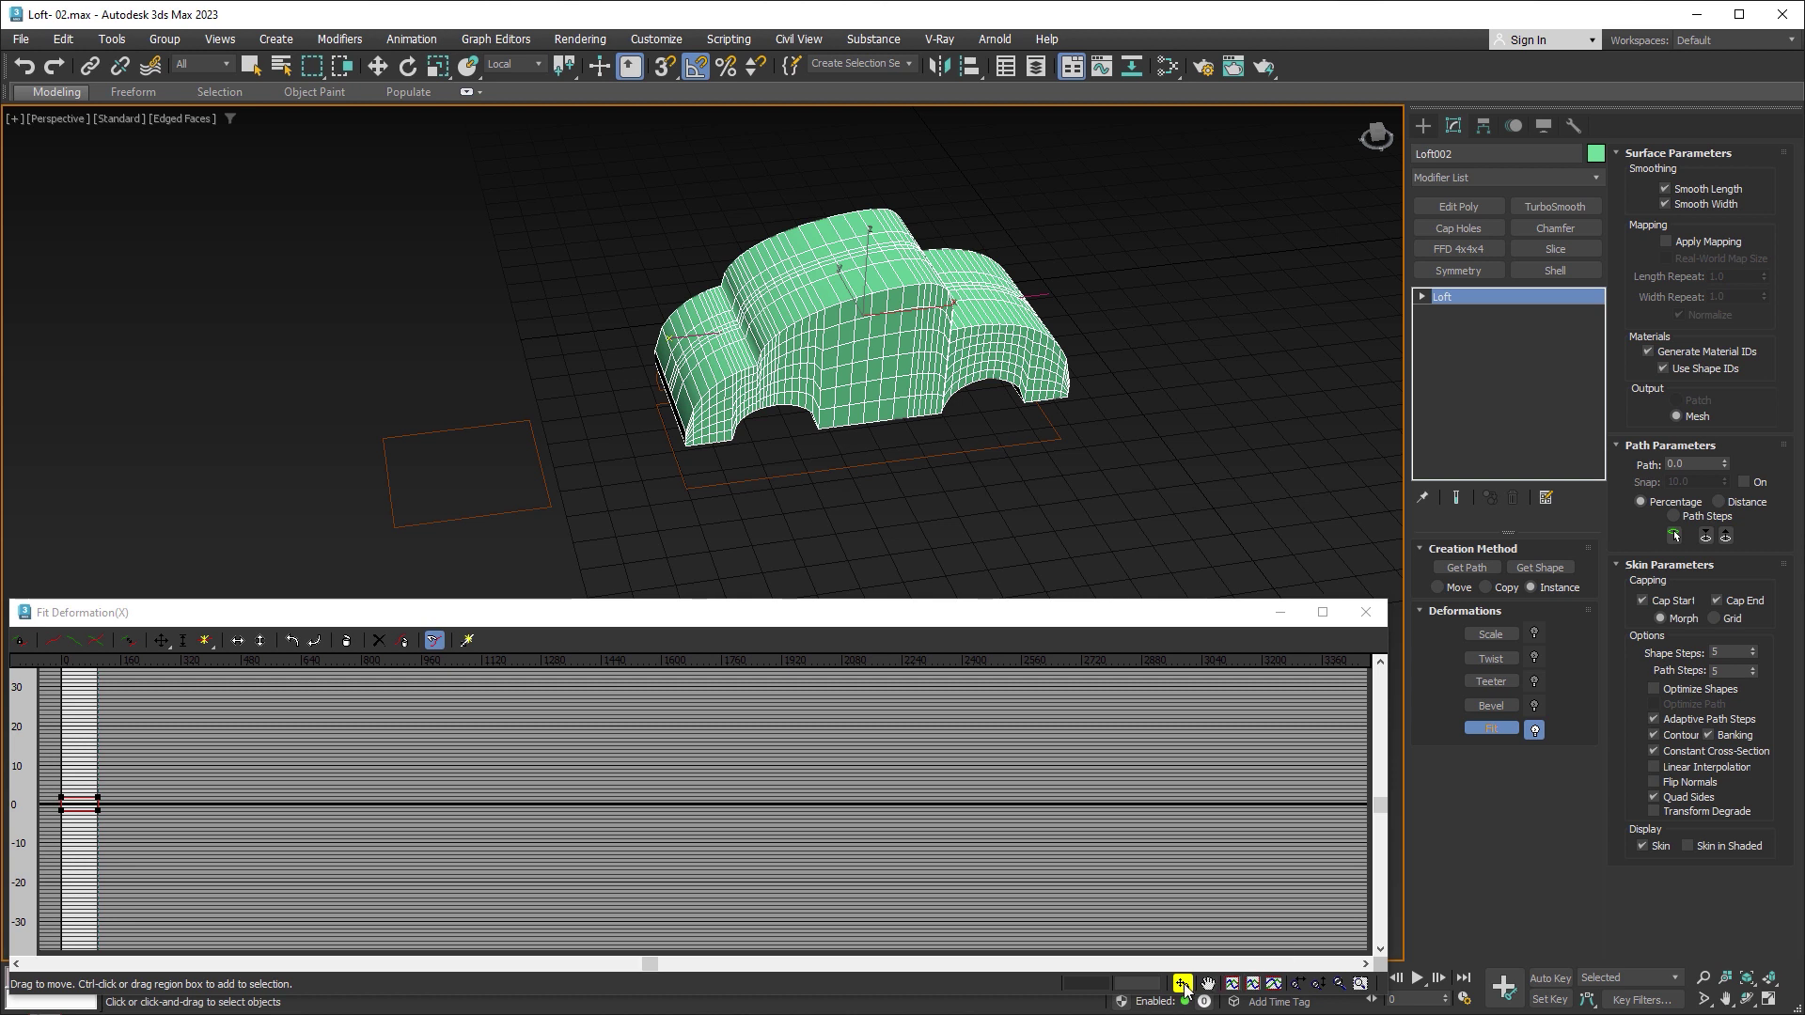
# Step: Zoom the fit graph to extents, check the Y-axis car profile in a larger window, then return to X
pyautogui.click(1271, 986)
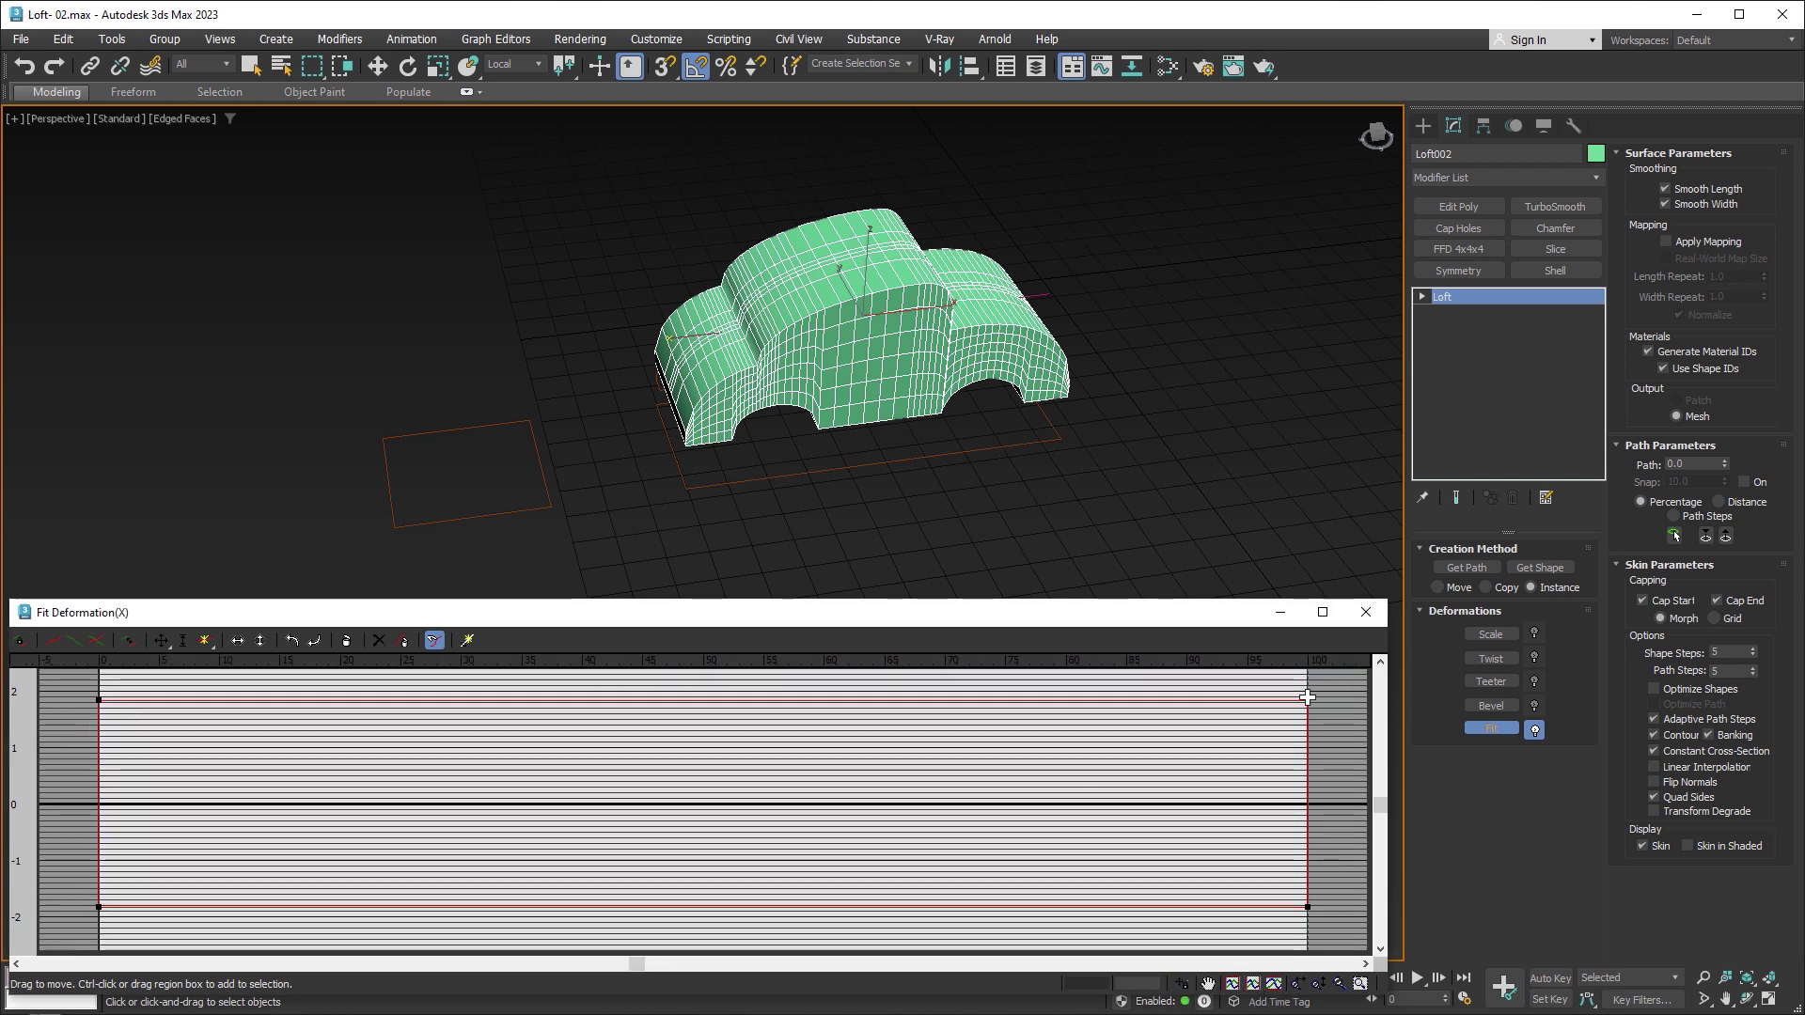
pyautogui.click(76, 640)
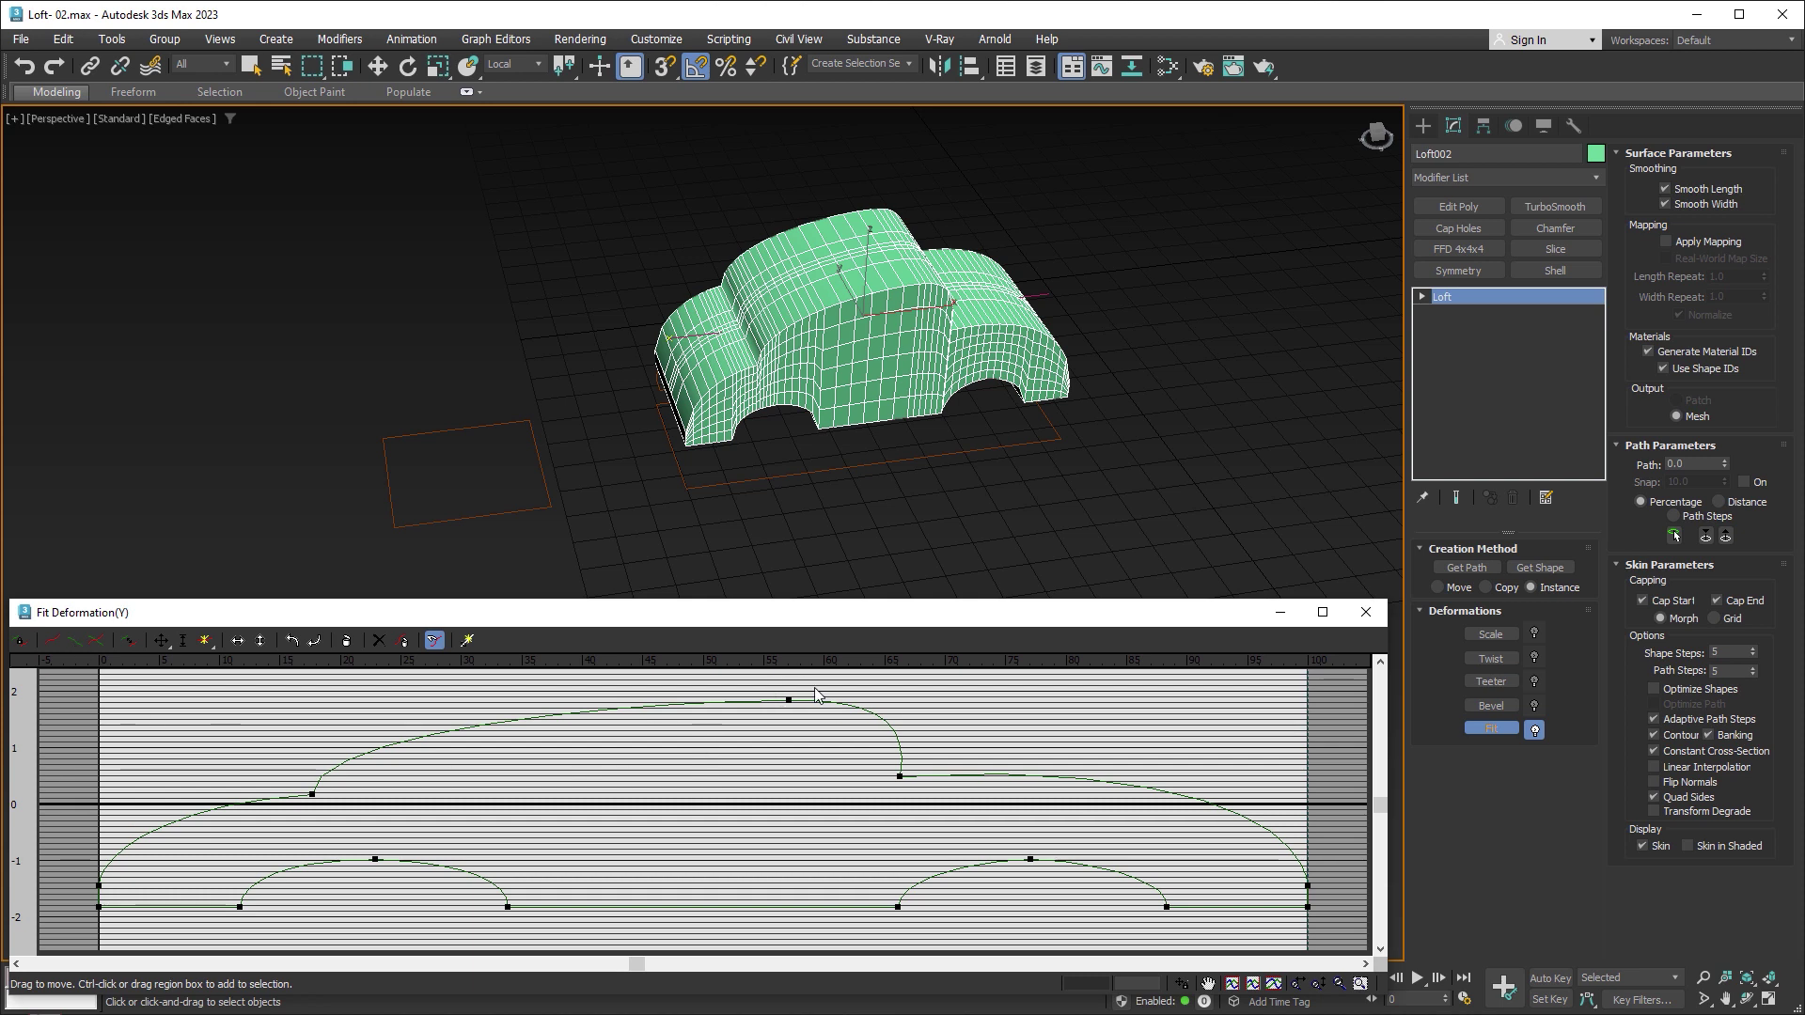
pyautogui.moveTo(793, 602)
pyautogui.mouseDown()
pyautogui.moveTo(792, 198)
pyautogui.moveTo(808, 486)
pyautogui.mouseUp()
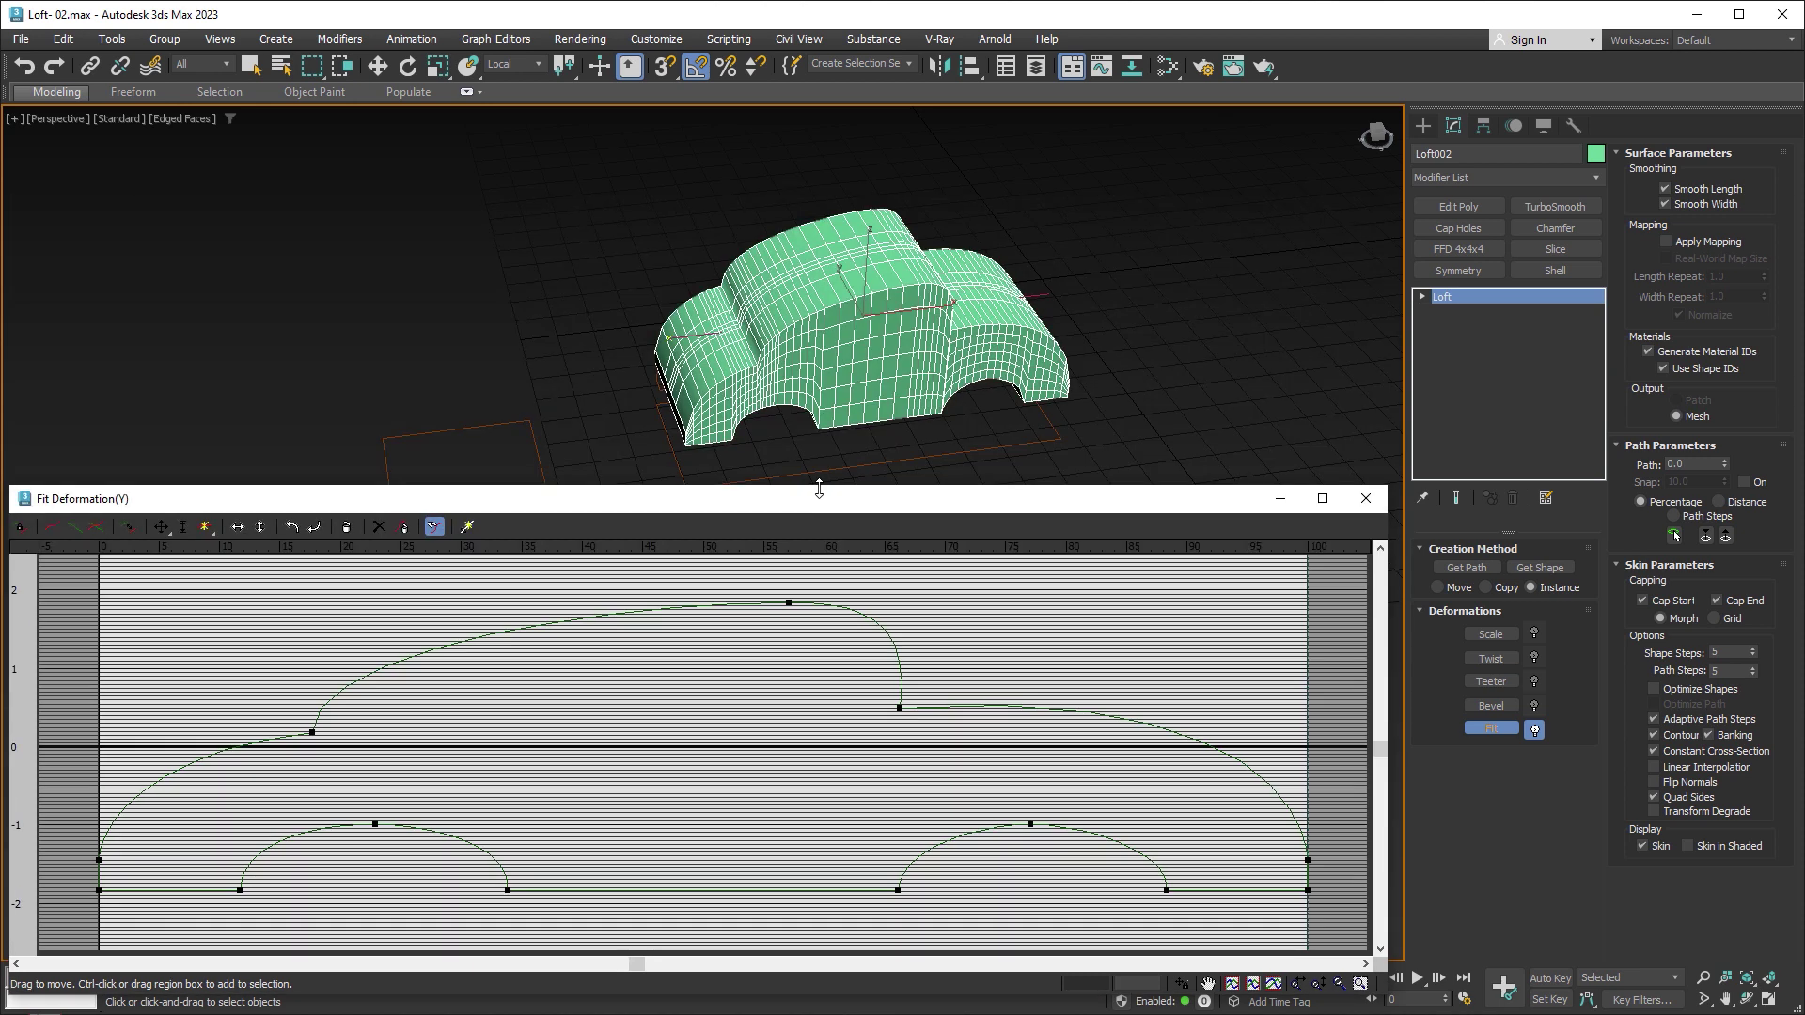
pyautogui.moveTo(885, 385); pyautogui.dragTo(872, 335, button='middle')
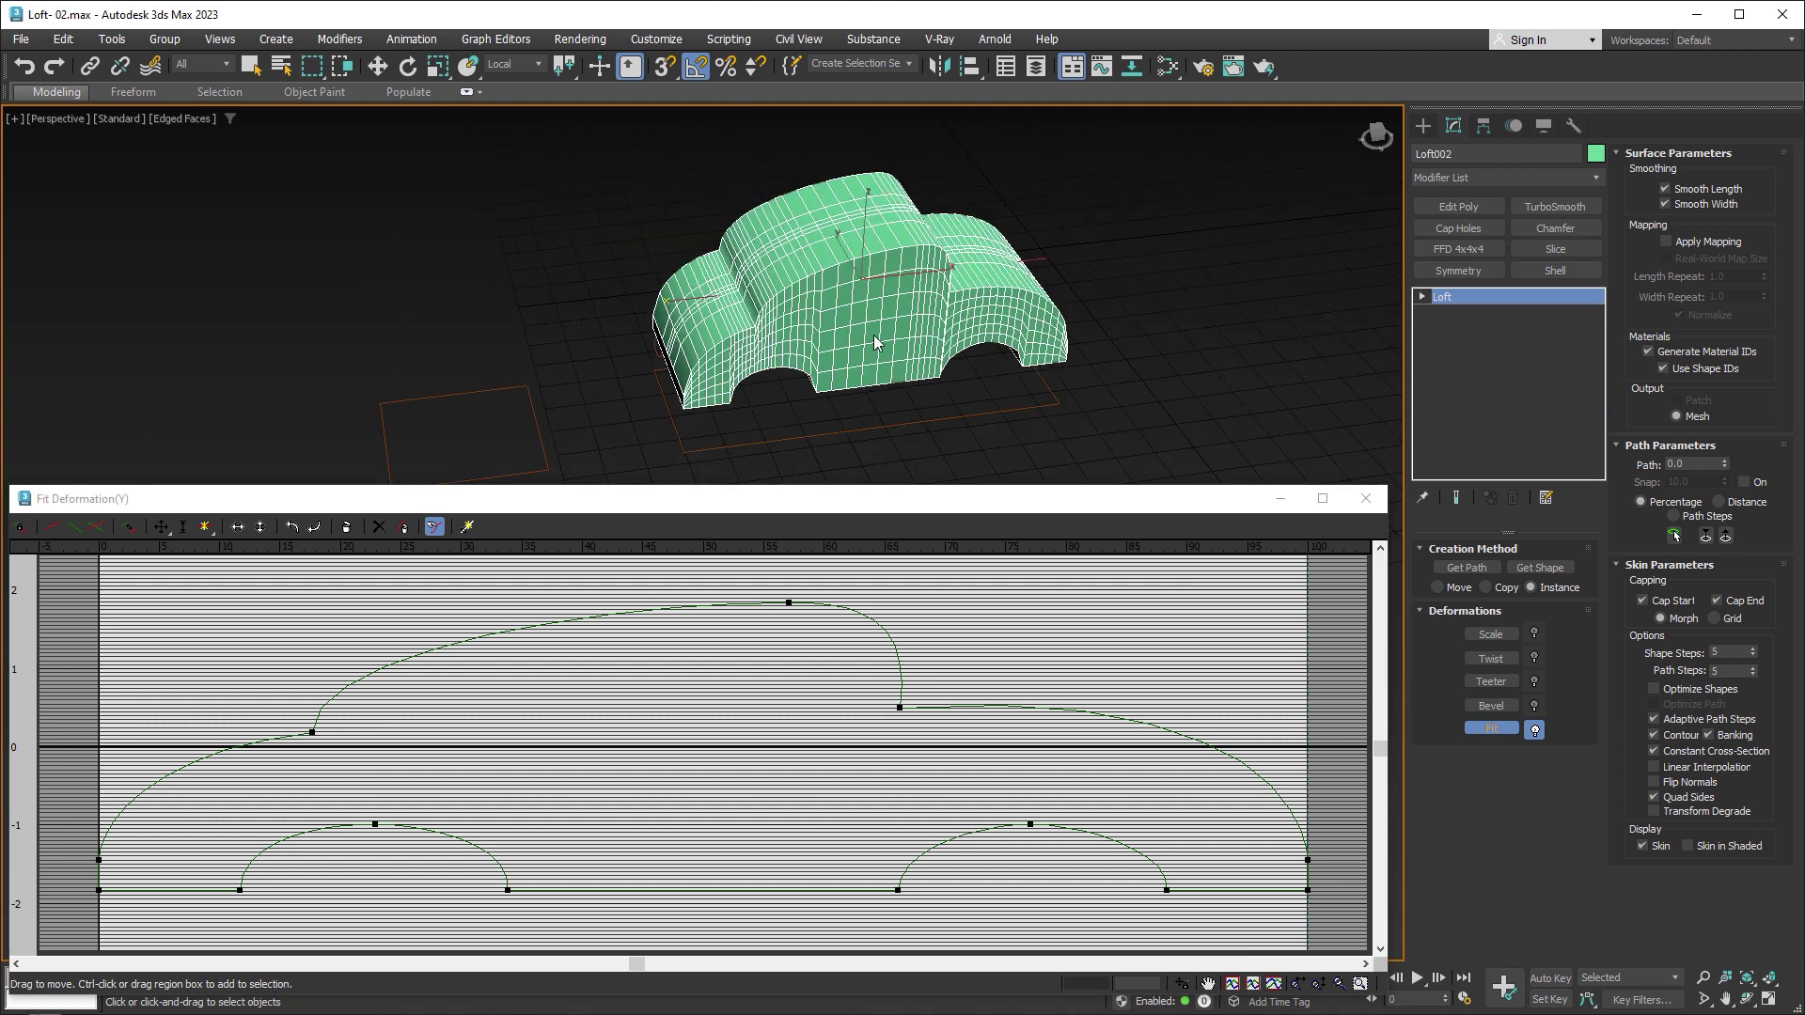
pyautogui.click(52, 528)
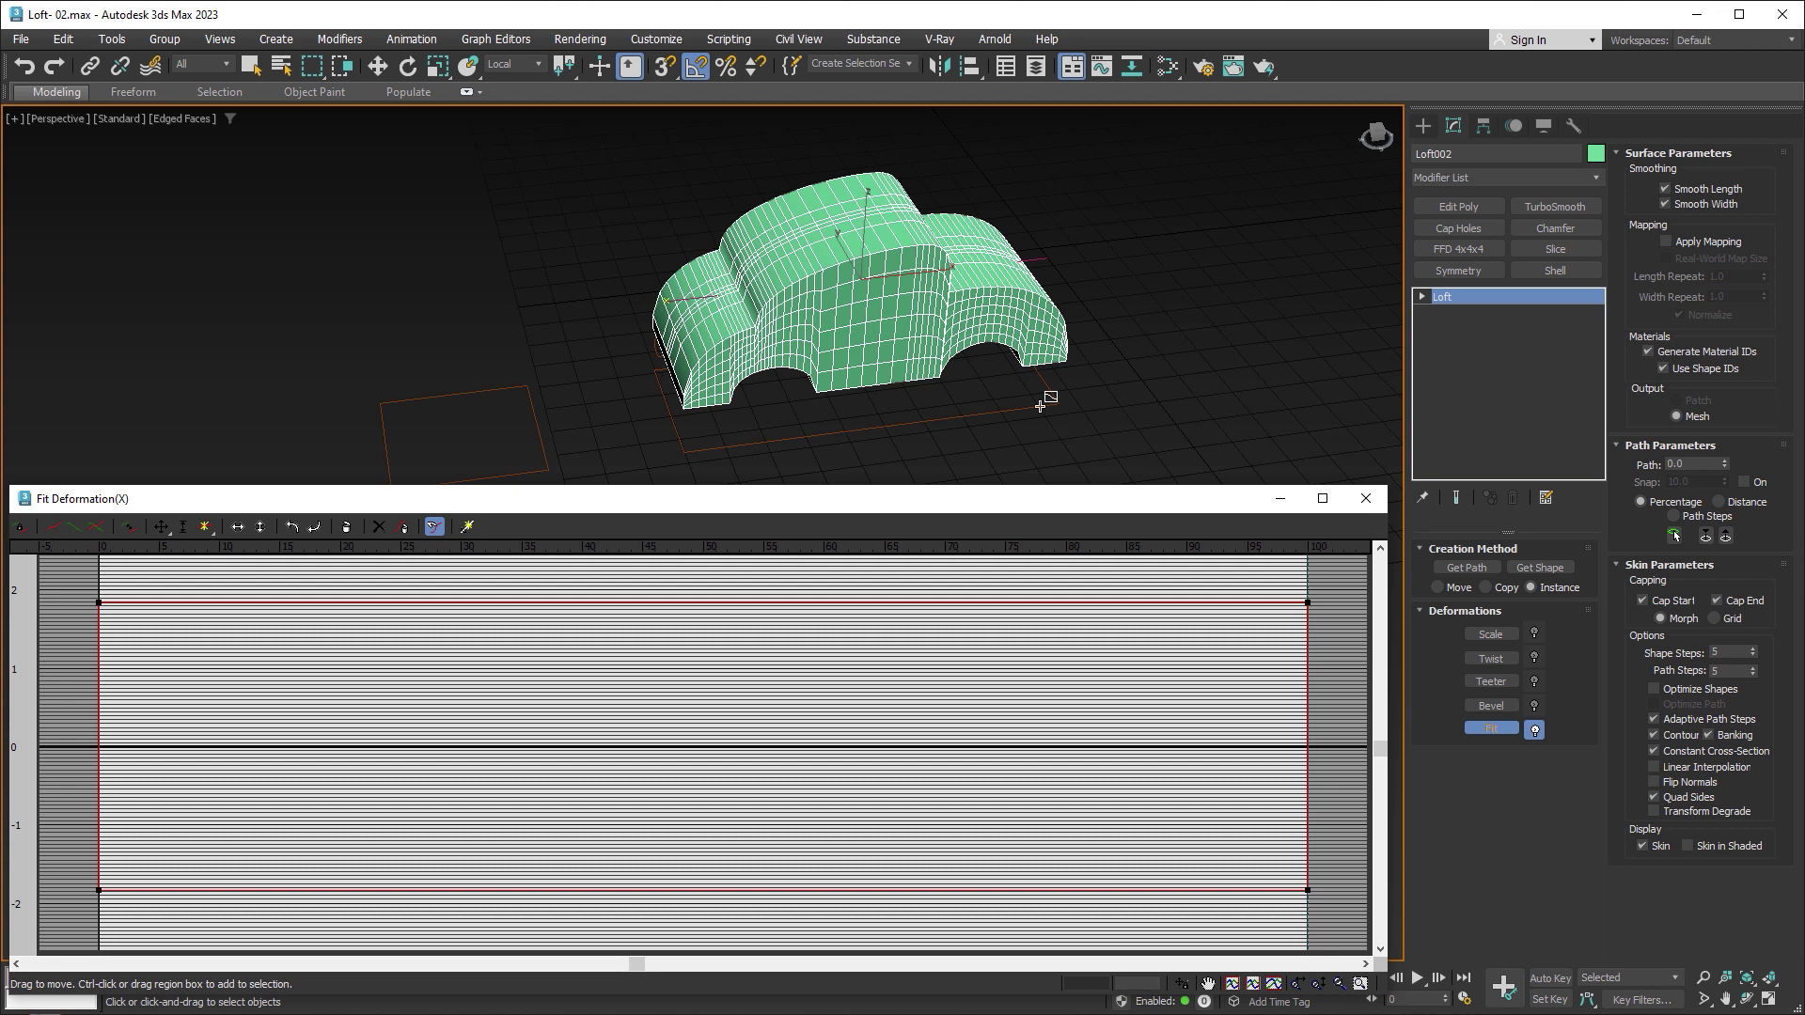
# Step: Move the X-axis fit curve's start points to about 0.67 and -0.41, tapering one car end
pyautogui.click(434, 526)
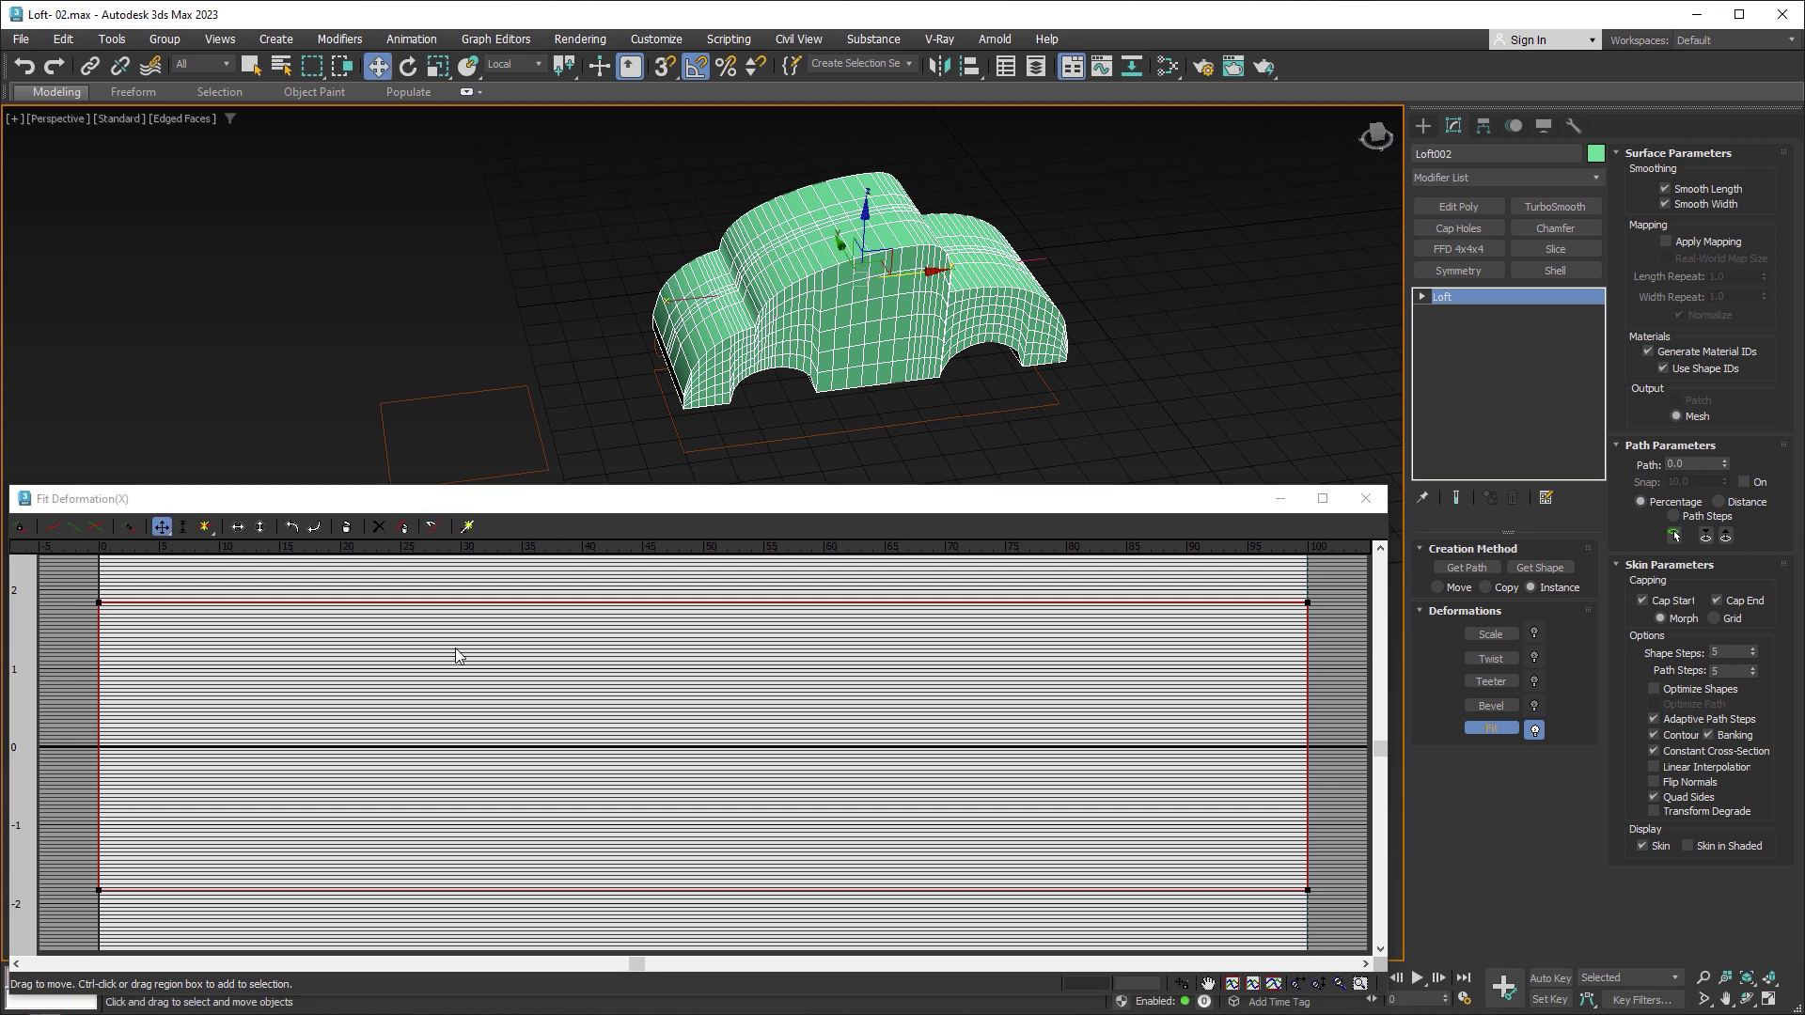
pyautogui.click(99, 604)
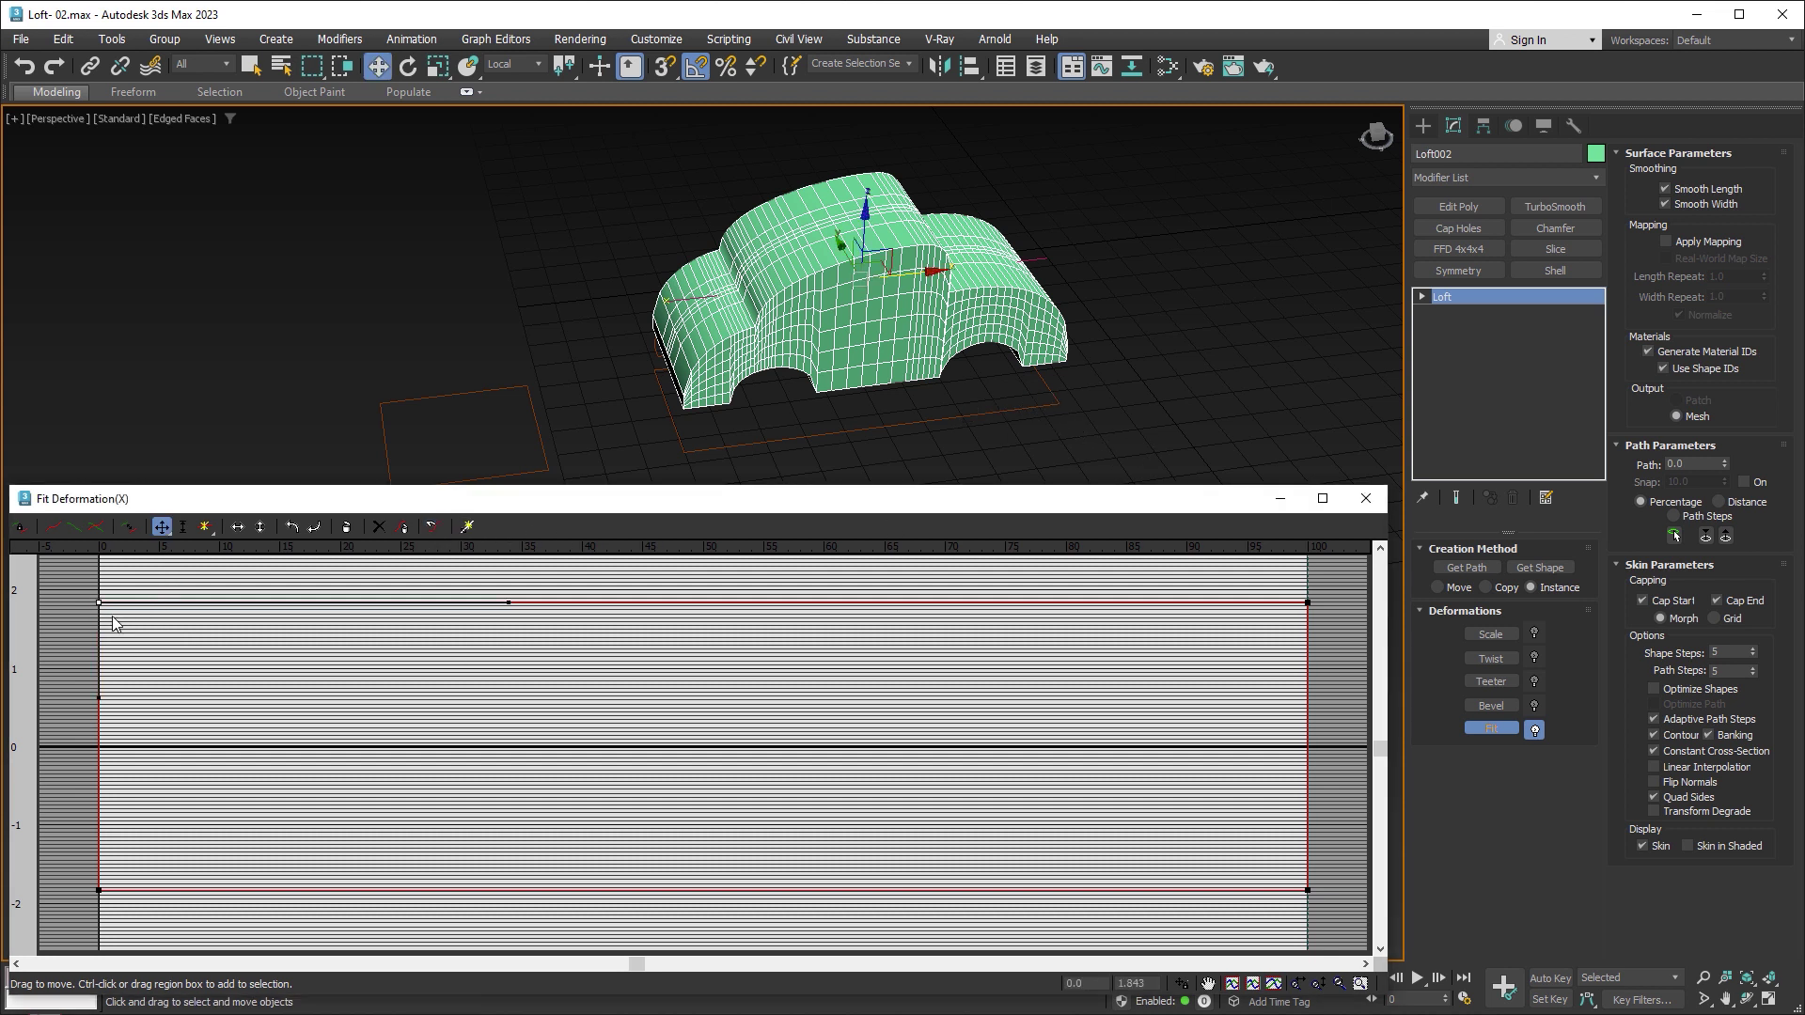
pyautogui.moveTo(99, 605); pyautogui.dragTo(98, 695)
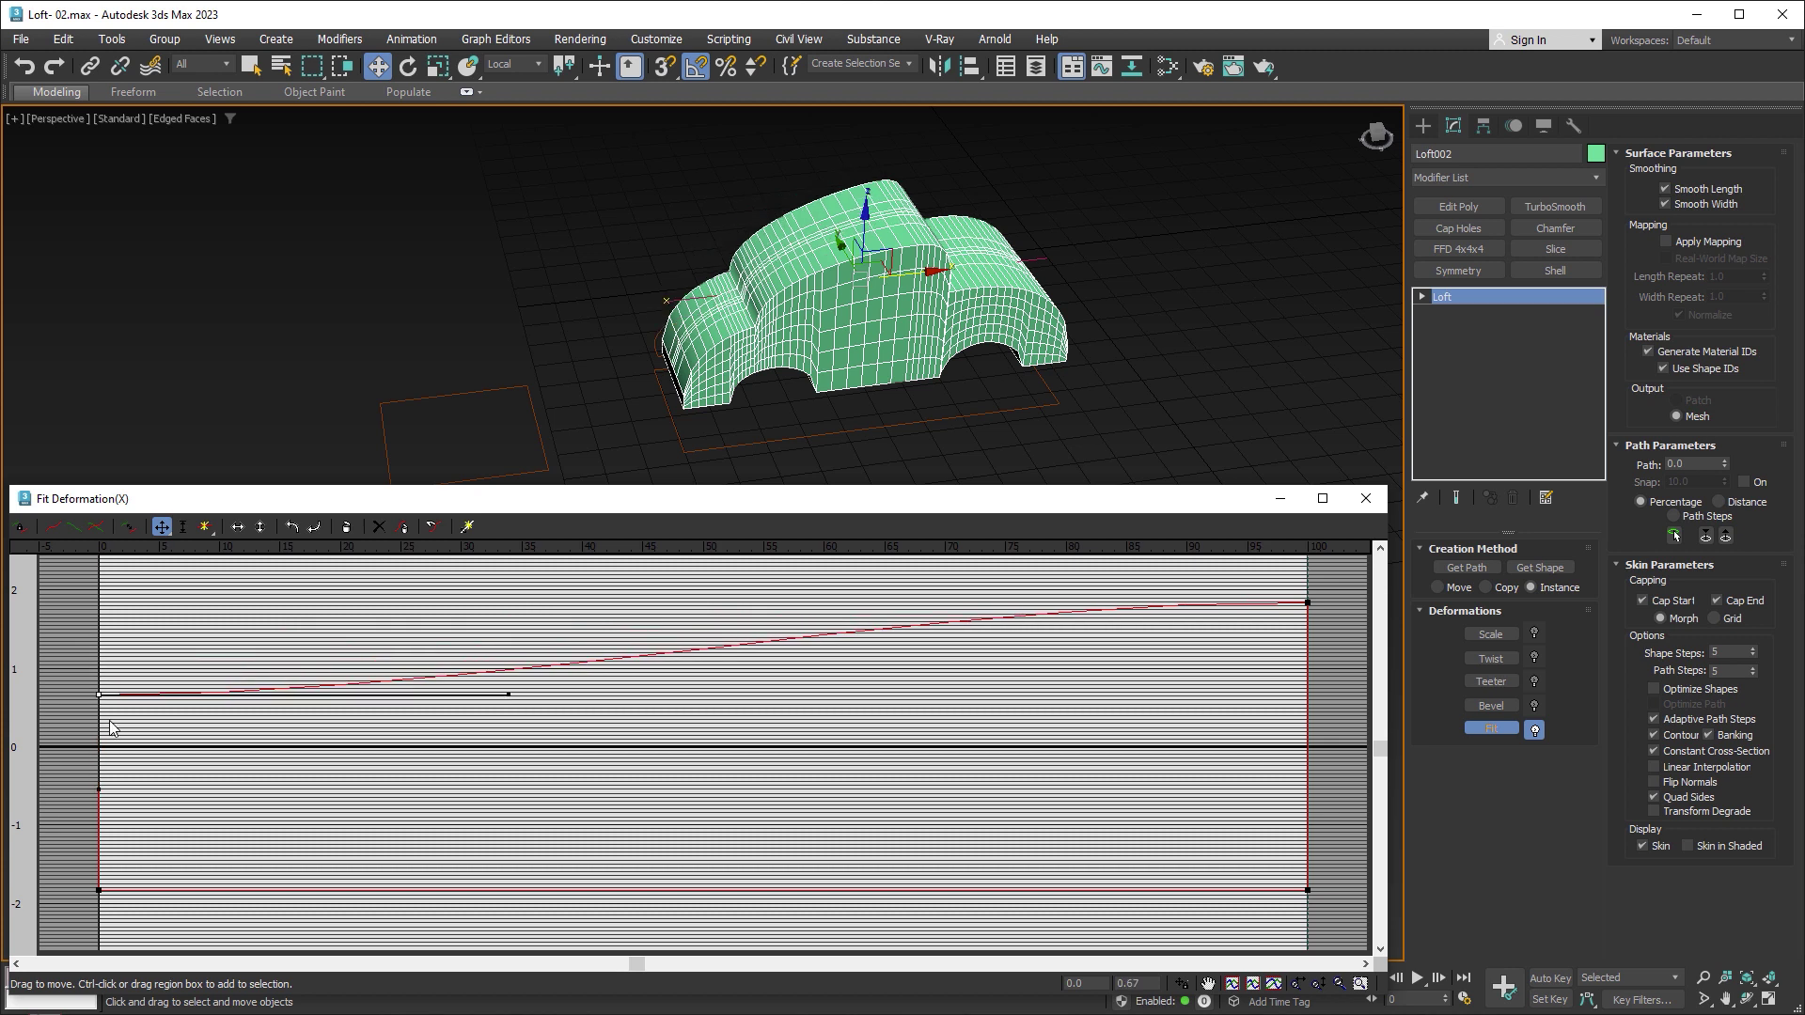
pyautogui.click(99, 889)
pyautogui.moveTo(98, 889); pyautogui.dragTo(99, 777)
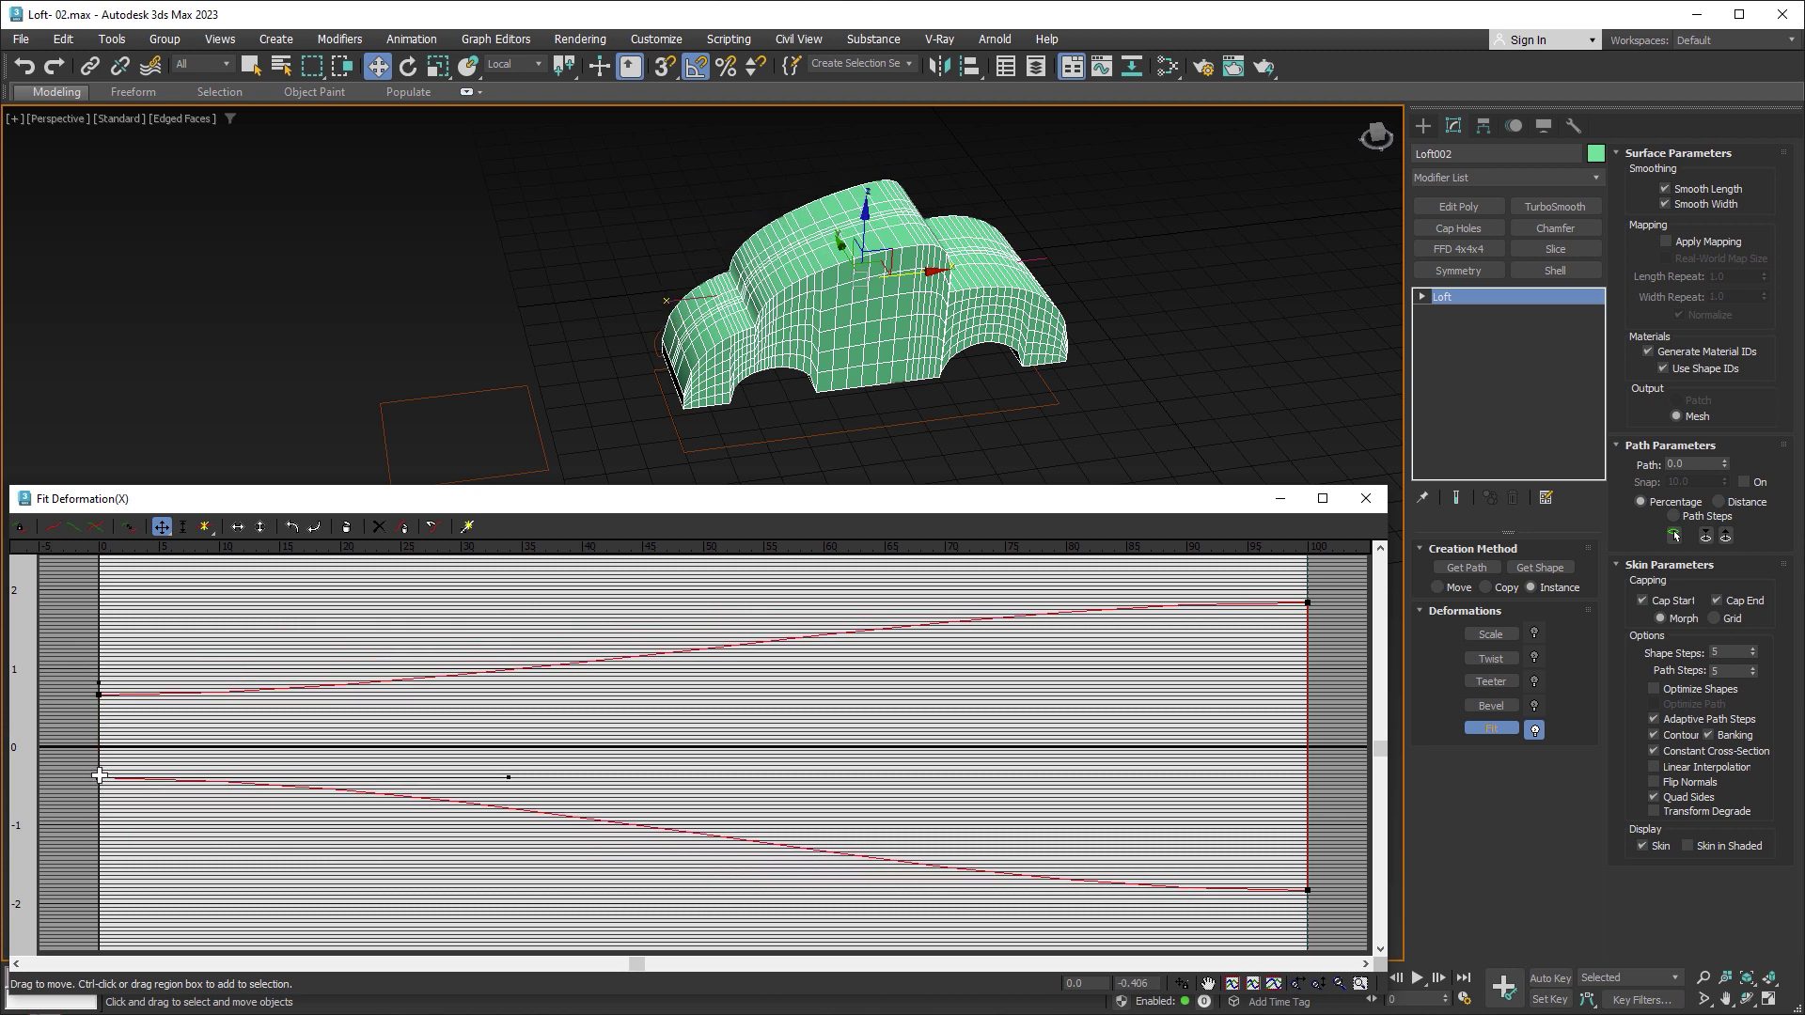
pyautogui.keyDown('alt'); pyautogui.moveTo(776, 376); pyautogui.dragTo(922, 385, button='middle'); pyautogui.keyUp('alt')
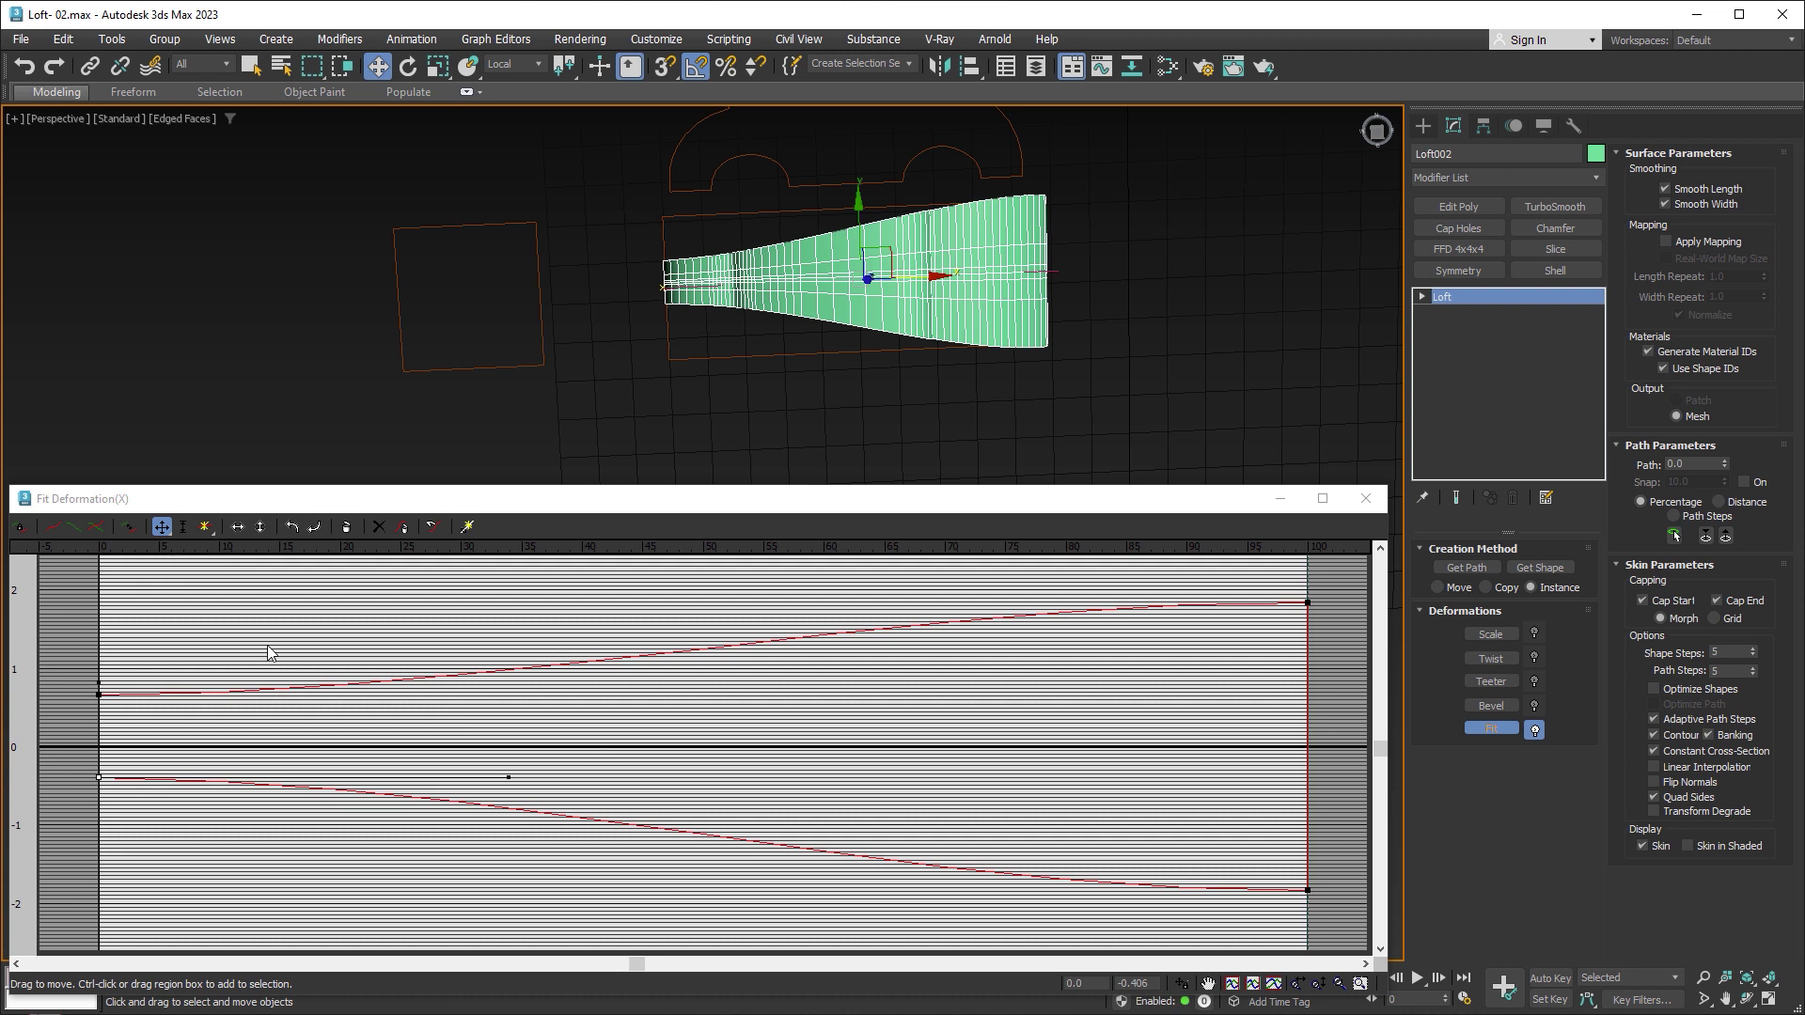
# Step: Raise the top point of the Y fit curve to shape the loft into a car body, then close Fit Deformation
pyautogui.click(75, 528)
pyautogui.click(789, 601)
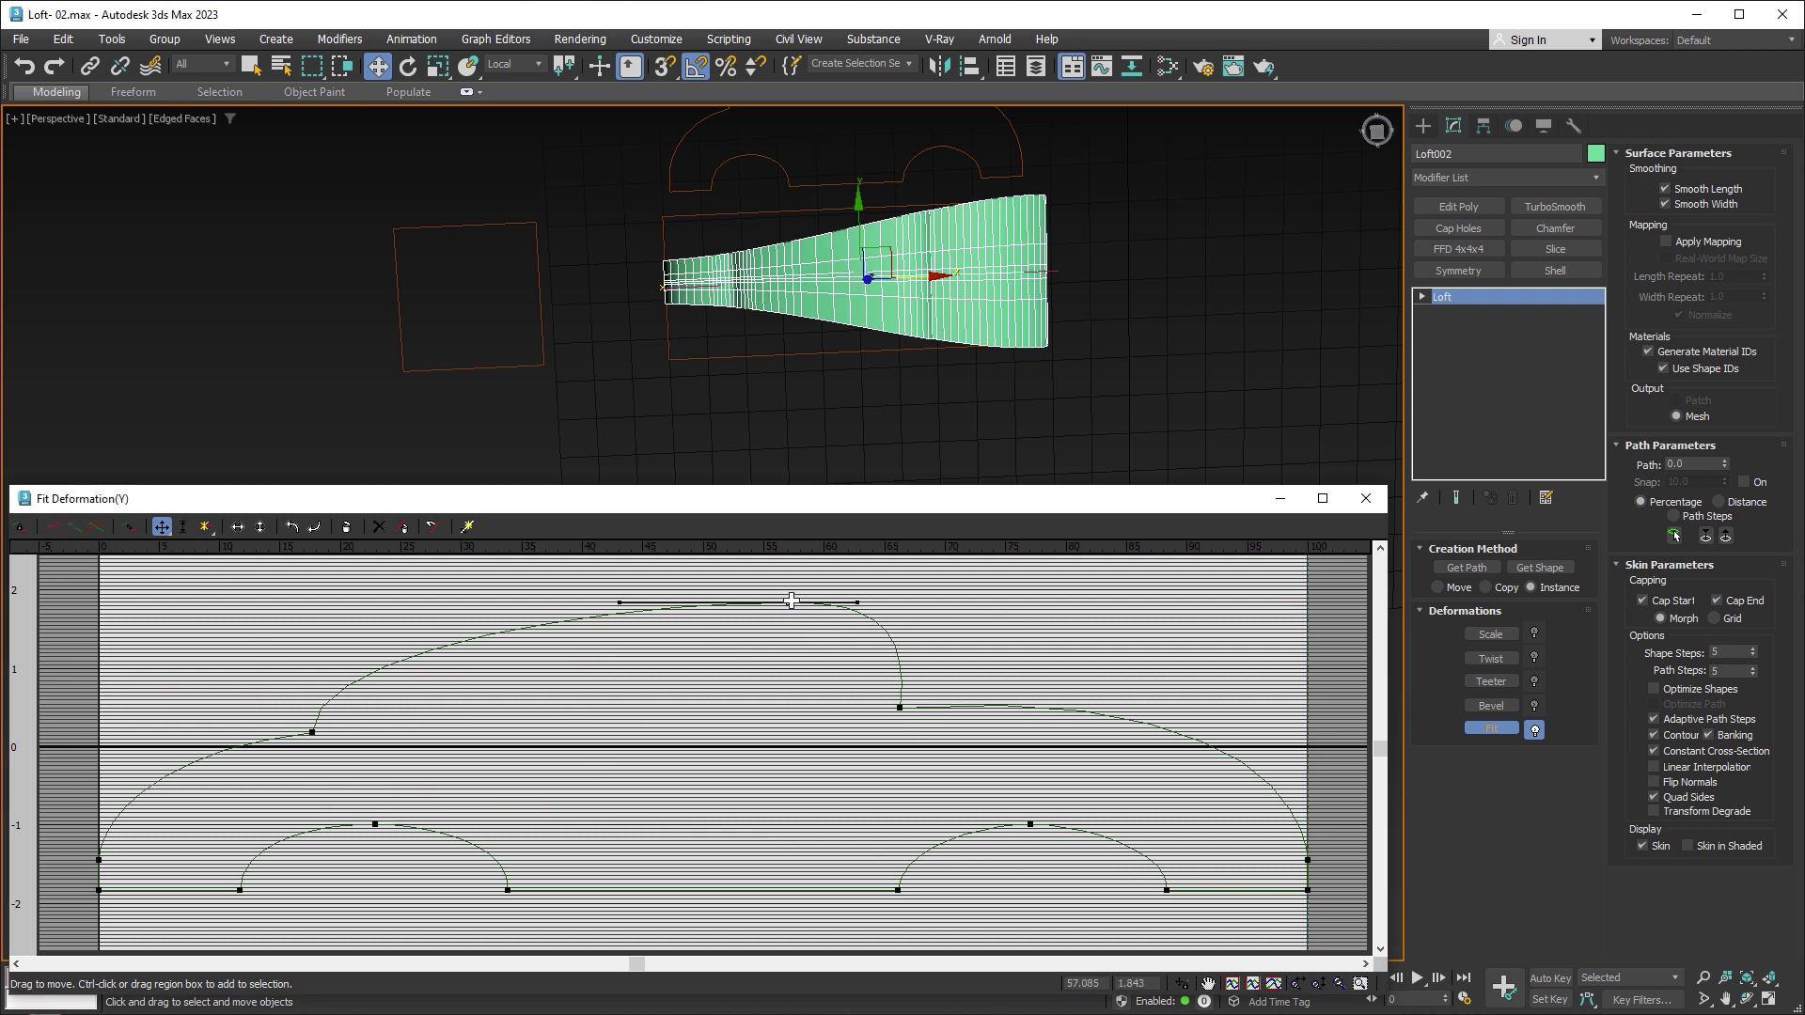
pyautogui.moveTo(789, 602); pyautogui.dragTo(748, 591)
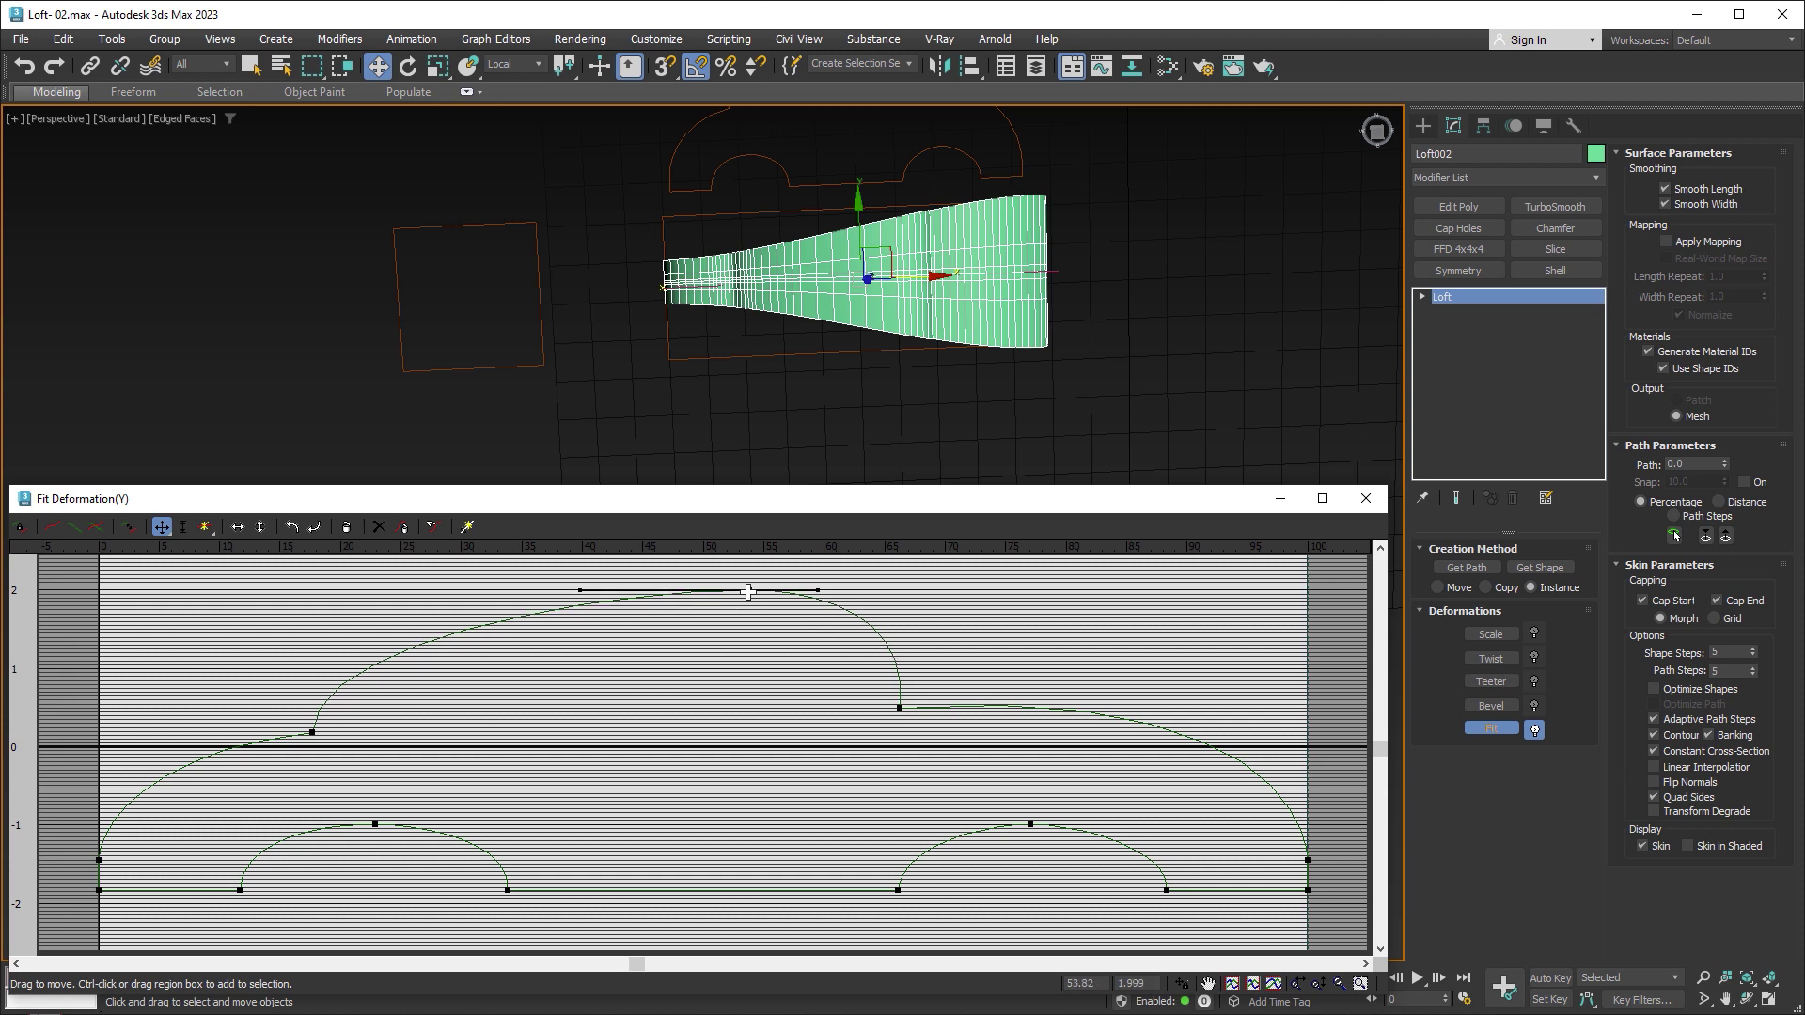
pyautogui.keyDown('alt'); pyautogui.moveTo(907, 402); pyautogui.dragTo(907, 319, button='middle'); pyautogui.keyUp('alt')
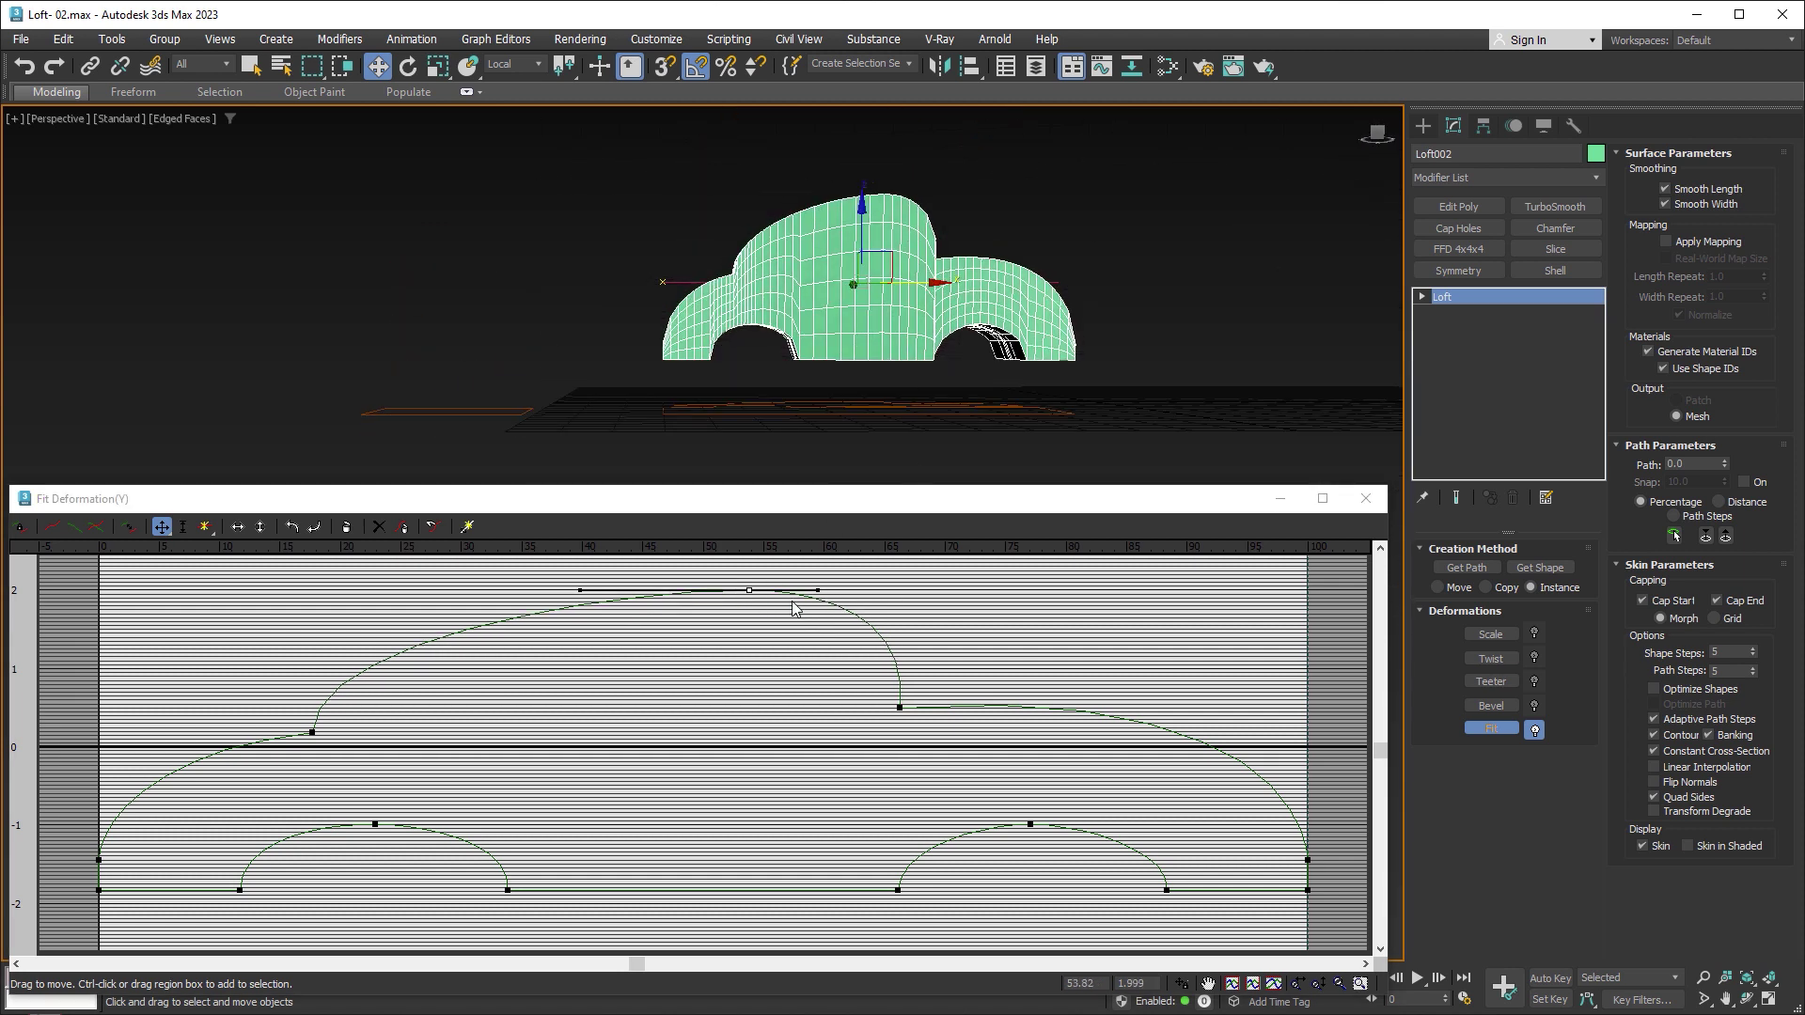
pyautogui.moveTo(750, 590); pyautogui.dragTo(746, 606)
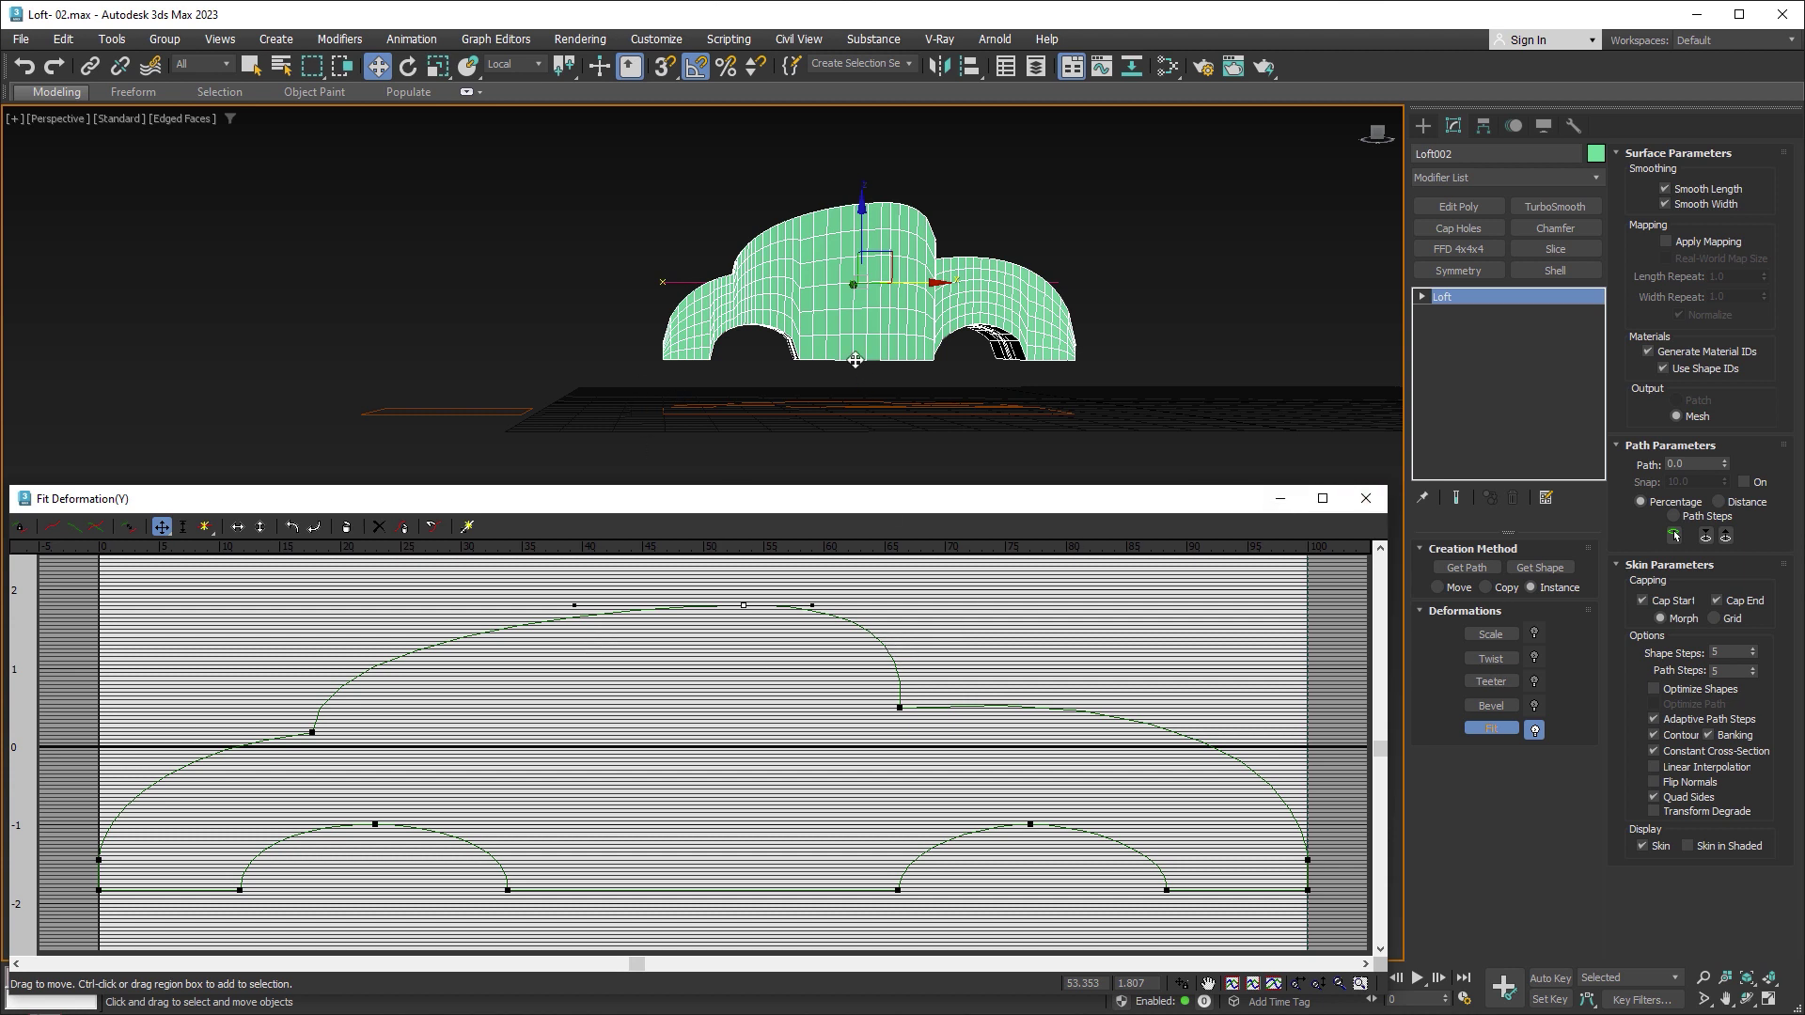
pyautogui.keyDown('alt'); pyautogui.moveTo(856, 360); pyautogui.dragTo(917, 391, button='middle'); pyautogui.keyUp('alt')
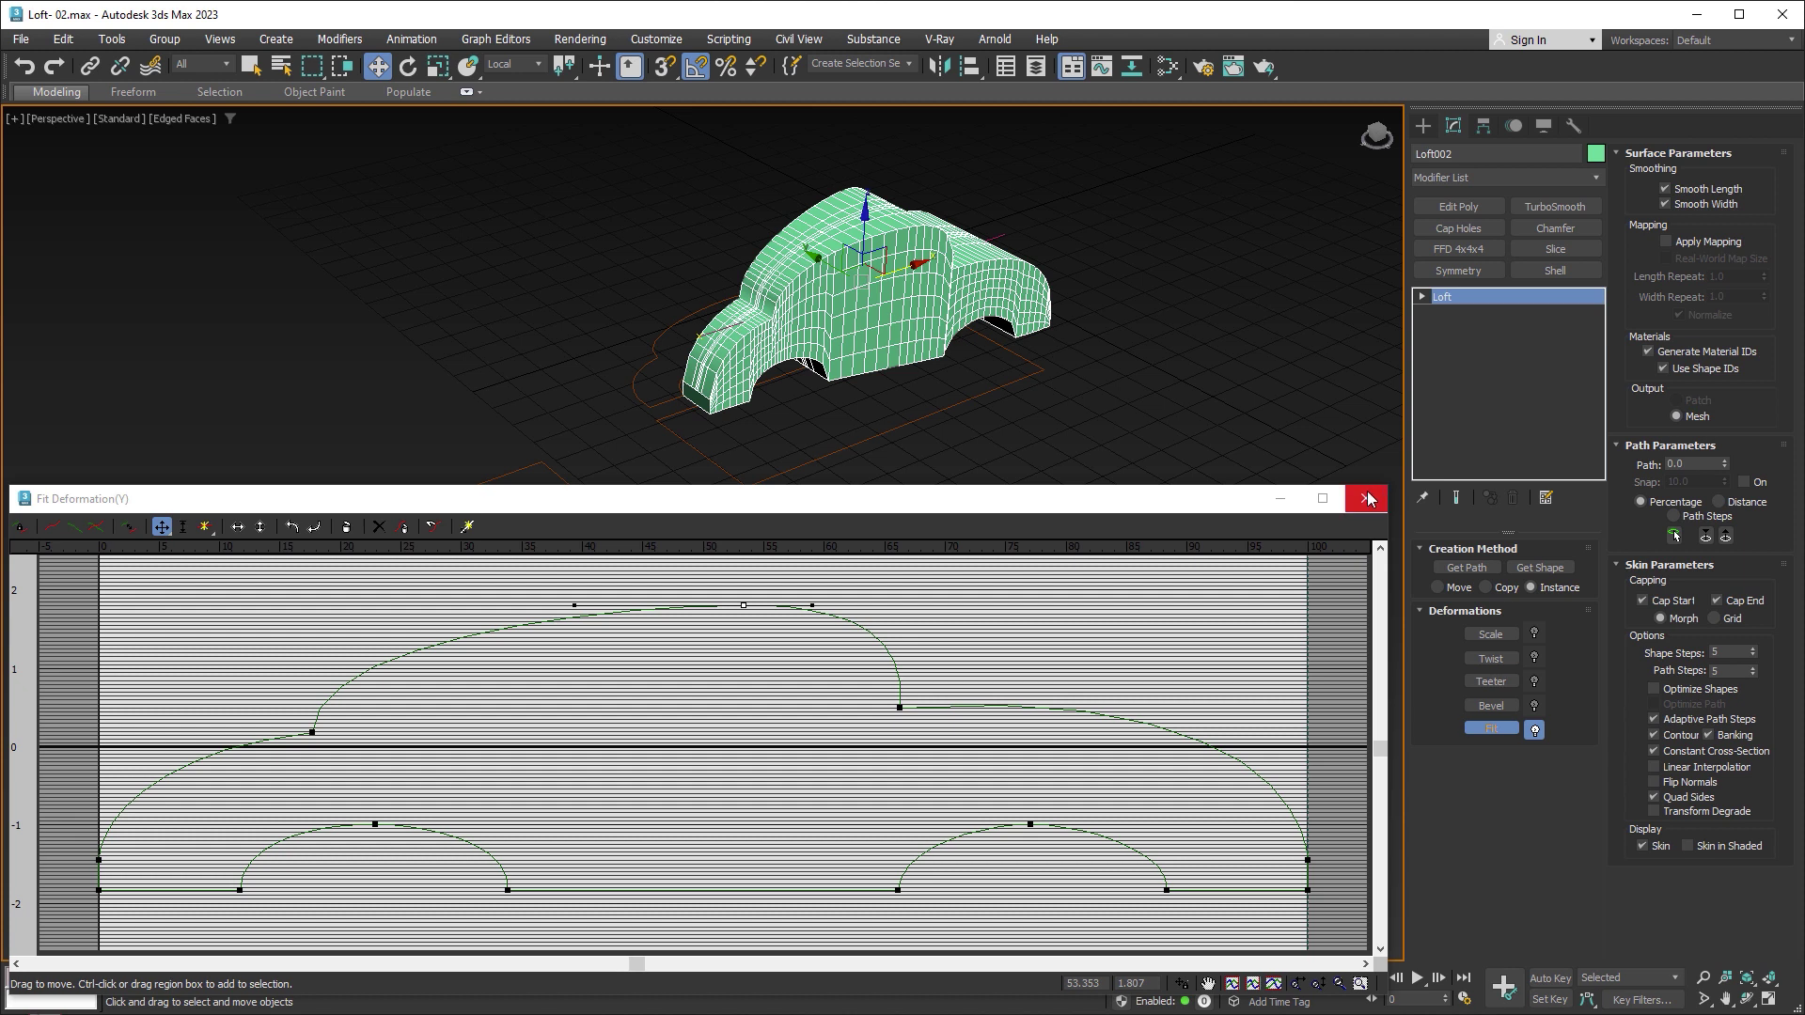
pyautogui.click(1365, 498)
pyautogui.keyDown('alt'); pyautogui.moveTo(742, 424); pyautogui.dragTo(827, 421, button='middle'); pyautogui.keyUp('alt')
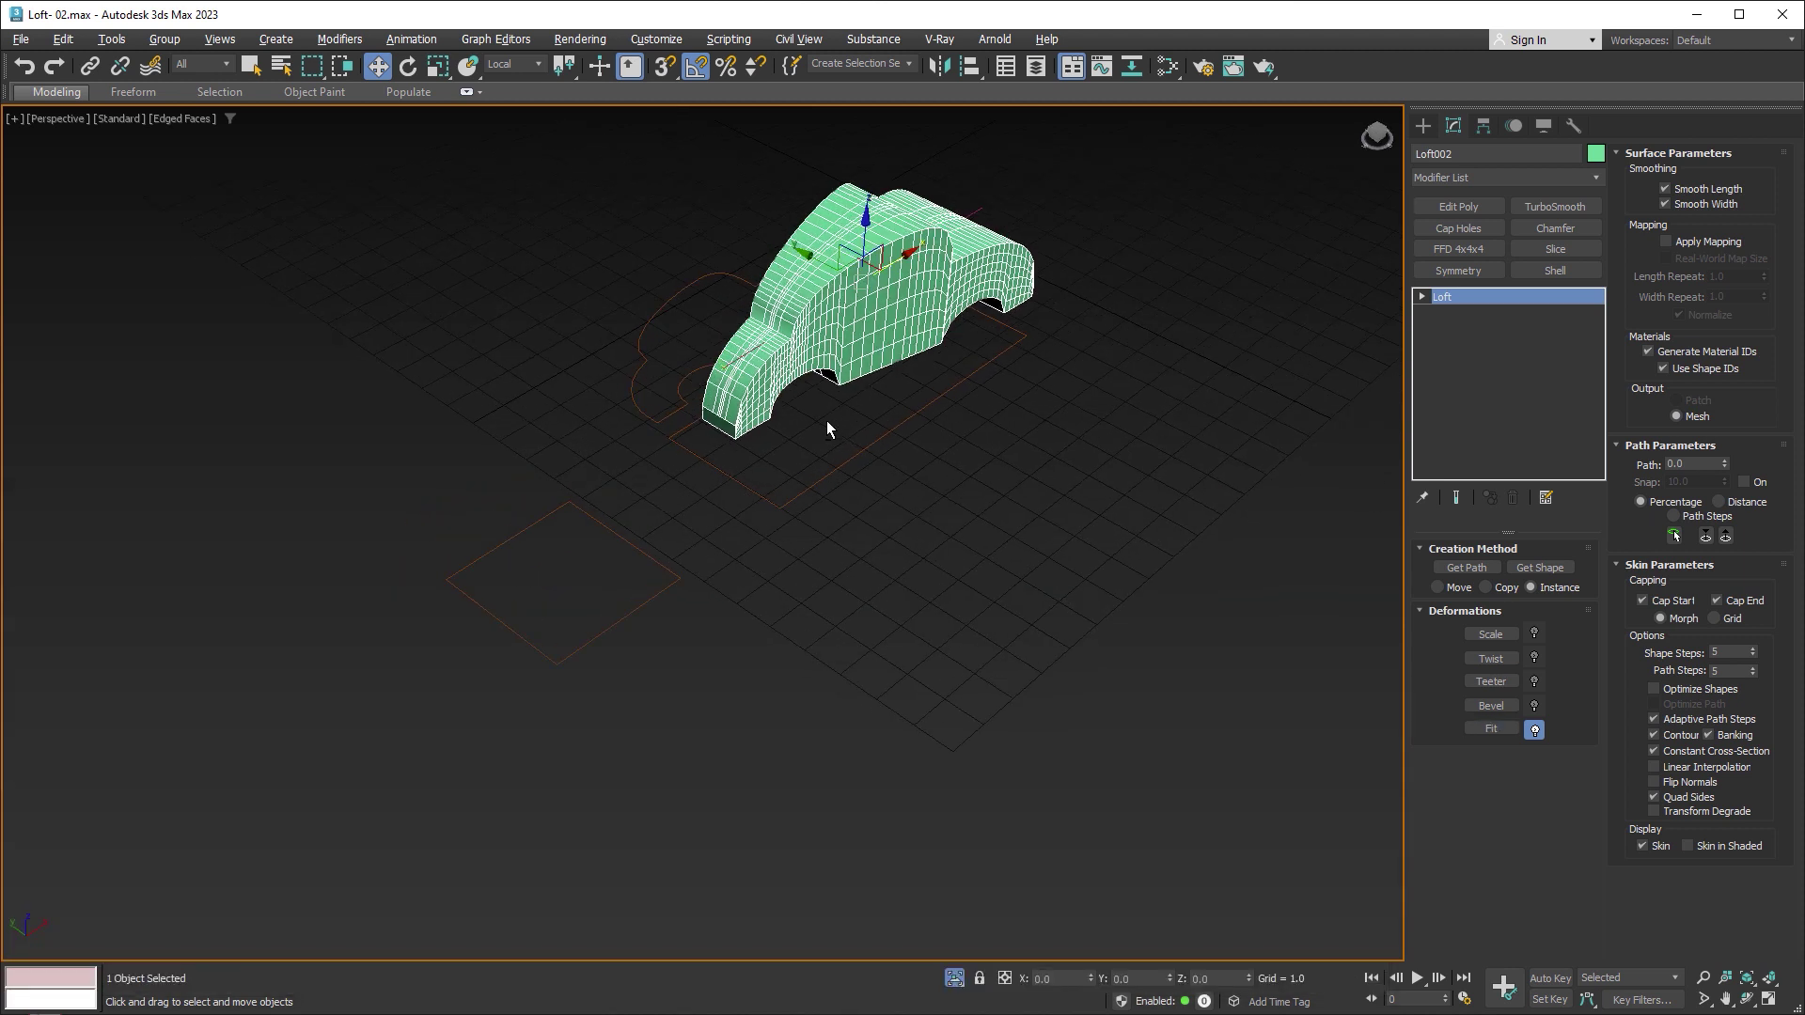
# Step: Select the bottom and left corner vertices of the rectangle cross-section
pyautogui.click(635, 550)
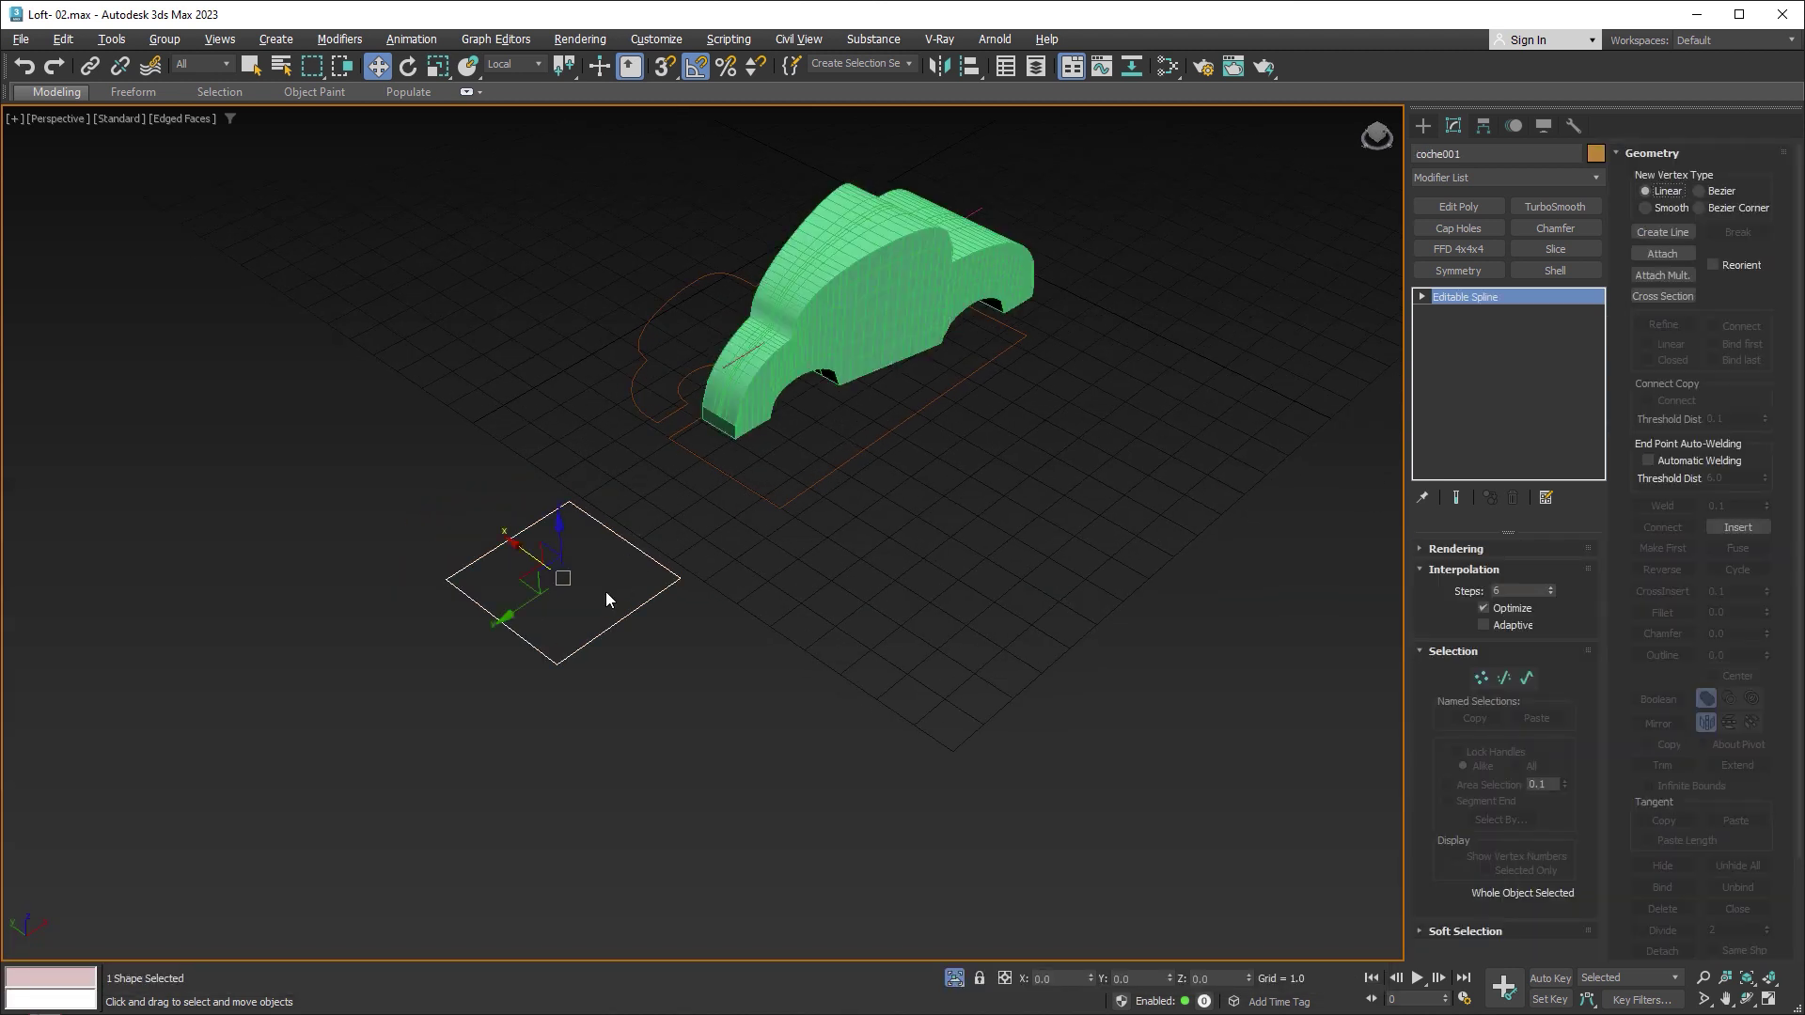
pyautogui.scroll(3, 604, 595)
pyautogui.press('1')
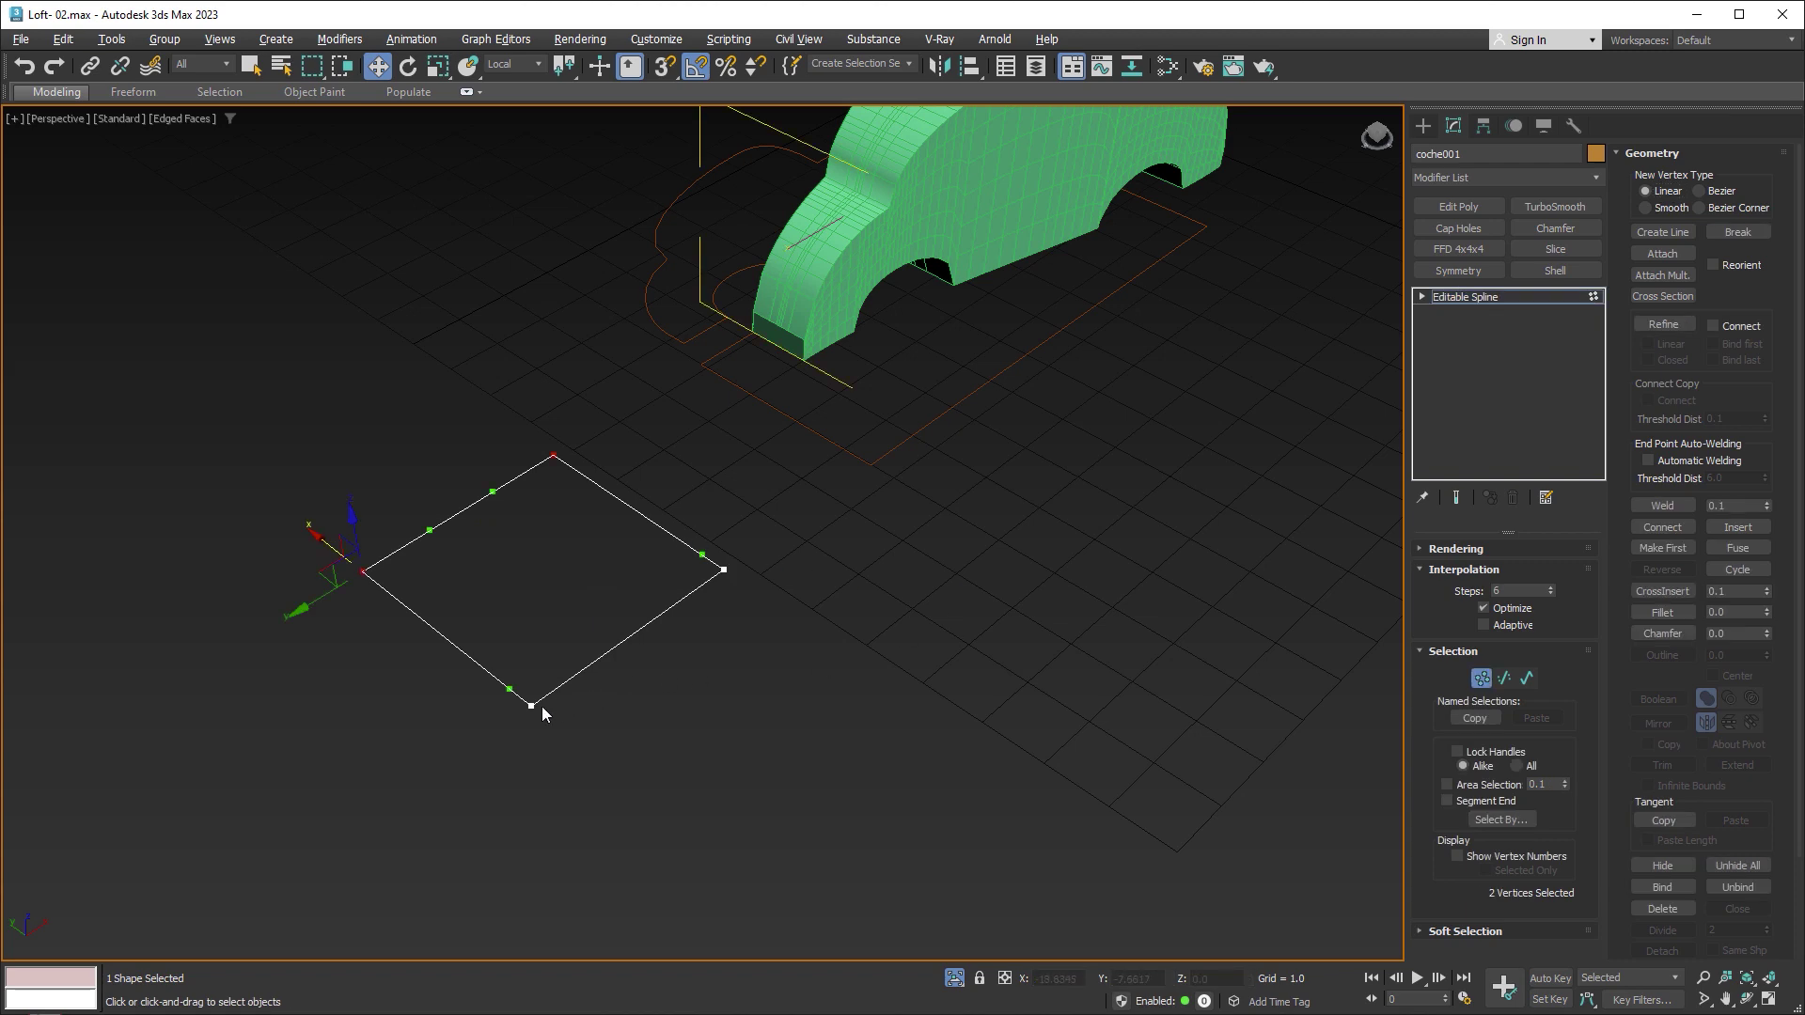
pyautogui.click(532, 705)
pyautogui.keyDown('ctrl'); pyautogui.click(376, 581); pyautogui.keyUp('ctrl')
pyautogui.keyDown('alt'); pyautogui.moveTo(957, 453); pyautogui.dragTo(978, 398, button='middle'); pyautogui.keyUp('alt')
pyautogui.scroll(3, 976, 399)
pyautogui.moveTo(961, 466)
pyautogui.mouseDown(button='middle')
pyautogui.moveTo(953, 423)
pyautogui.moveTo(986, 374)
pyautogui.mouseUp(button='middle')
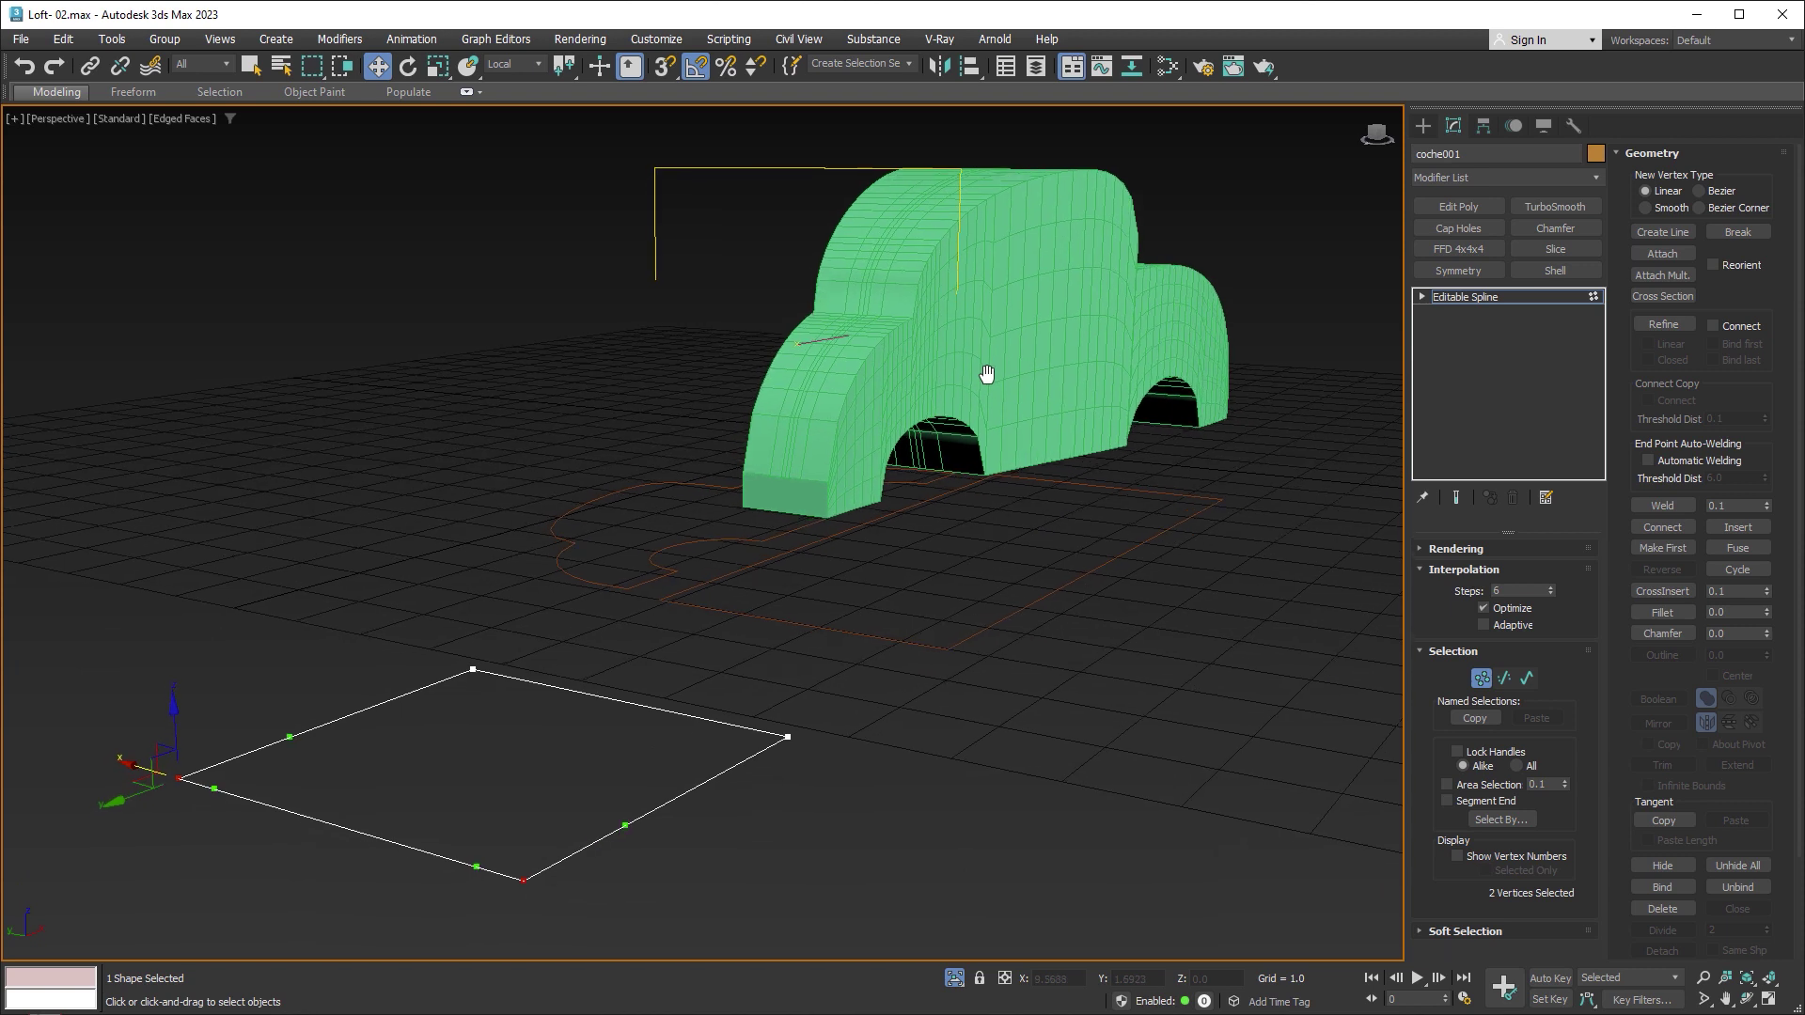
# Step: Fillet the two selected corners to round the car body's edges
pyautogui.click(1657, 612)
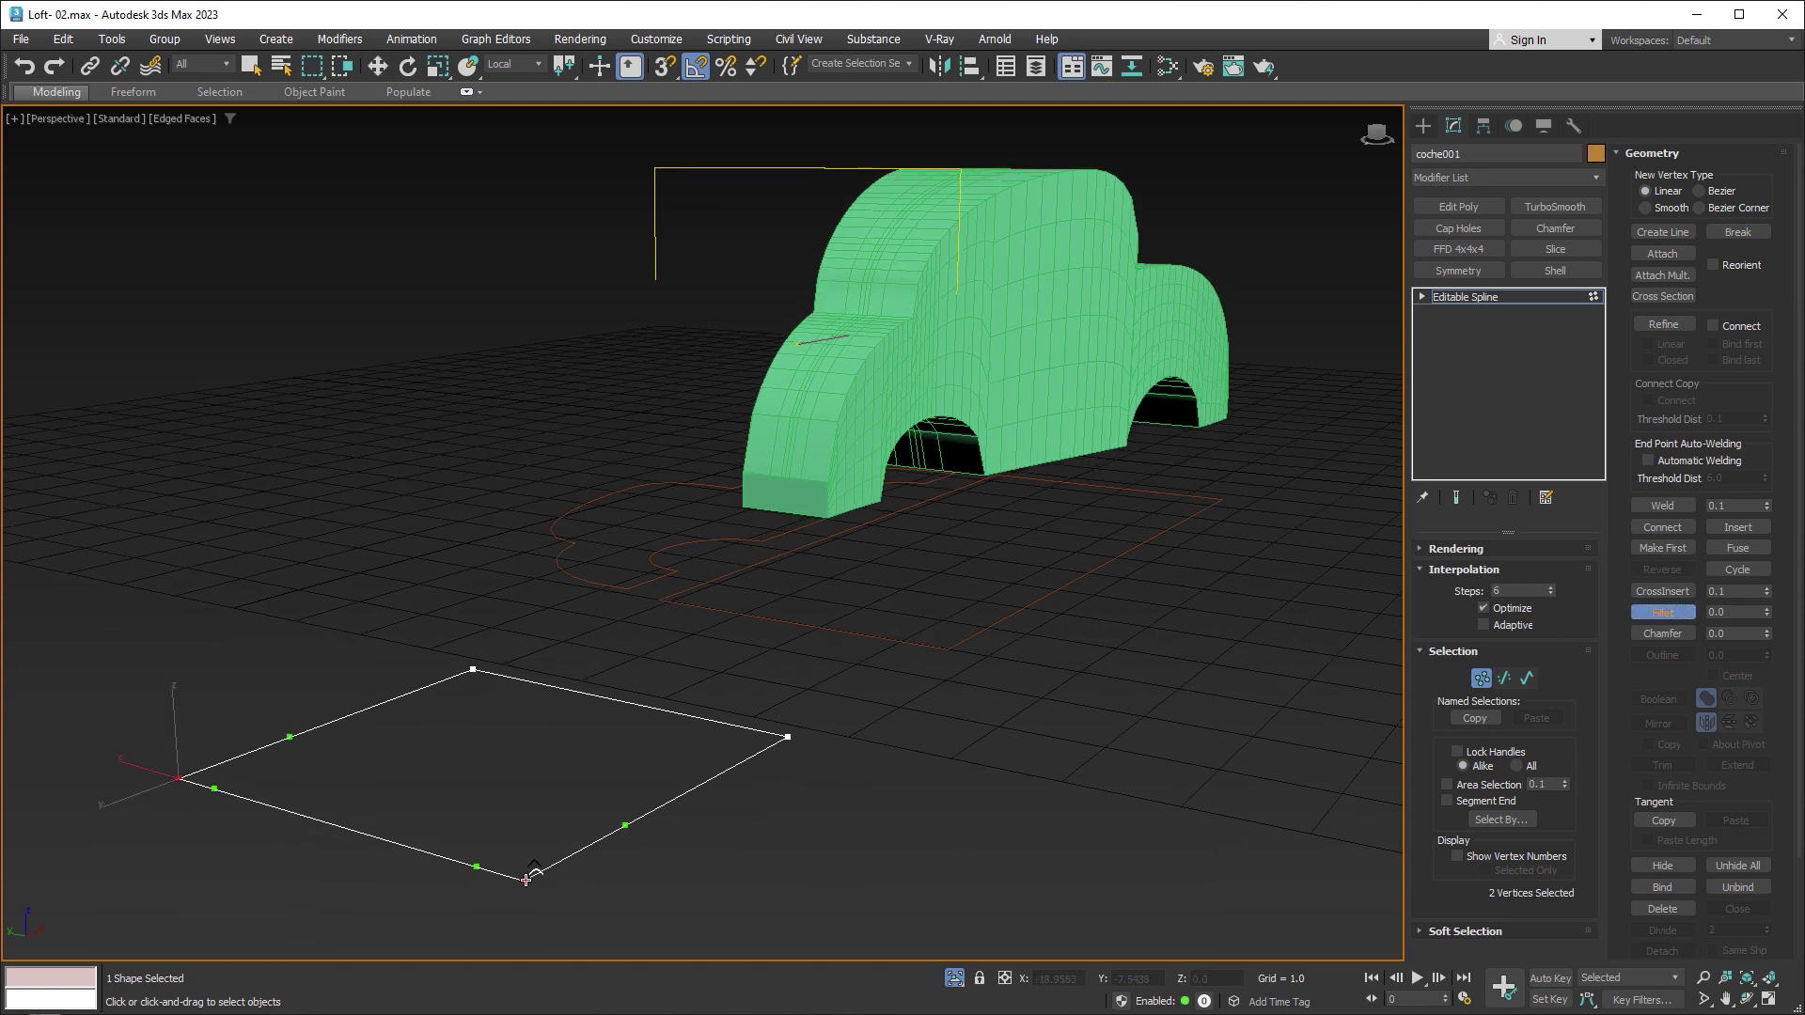
pyautogui.moveTo(540, 877); pyautogui.dragTo(603, 801)
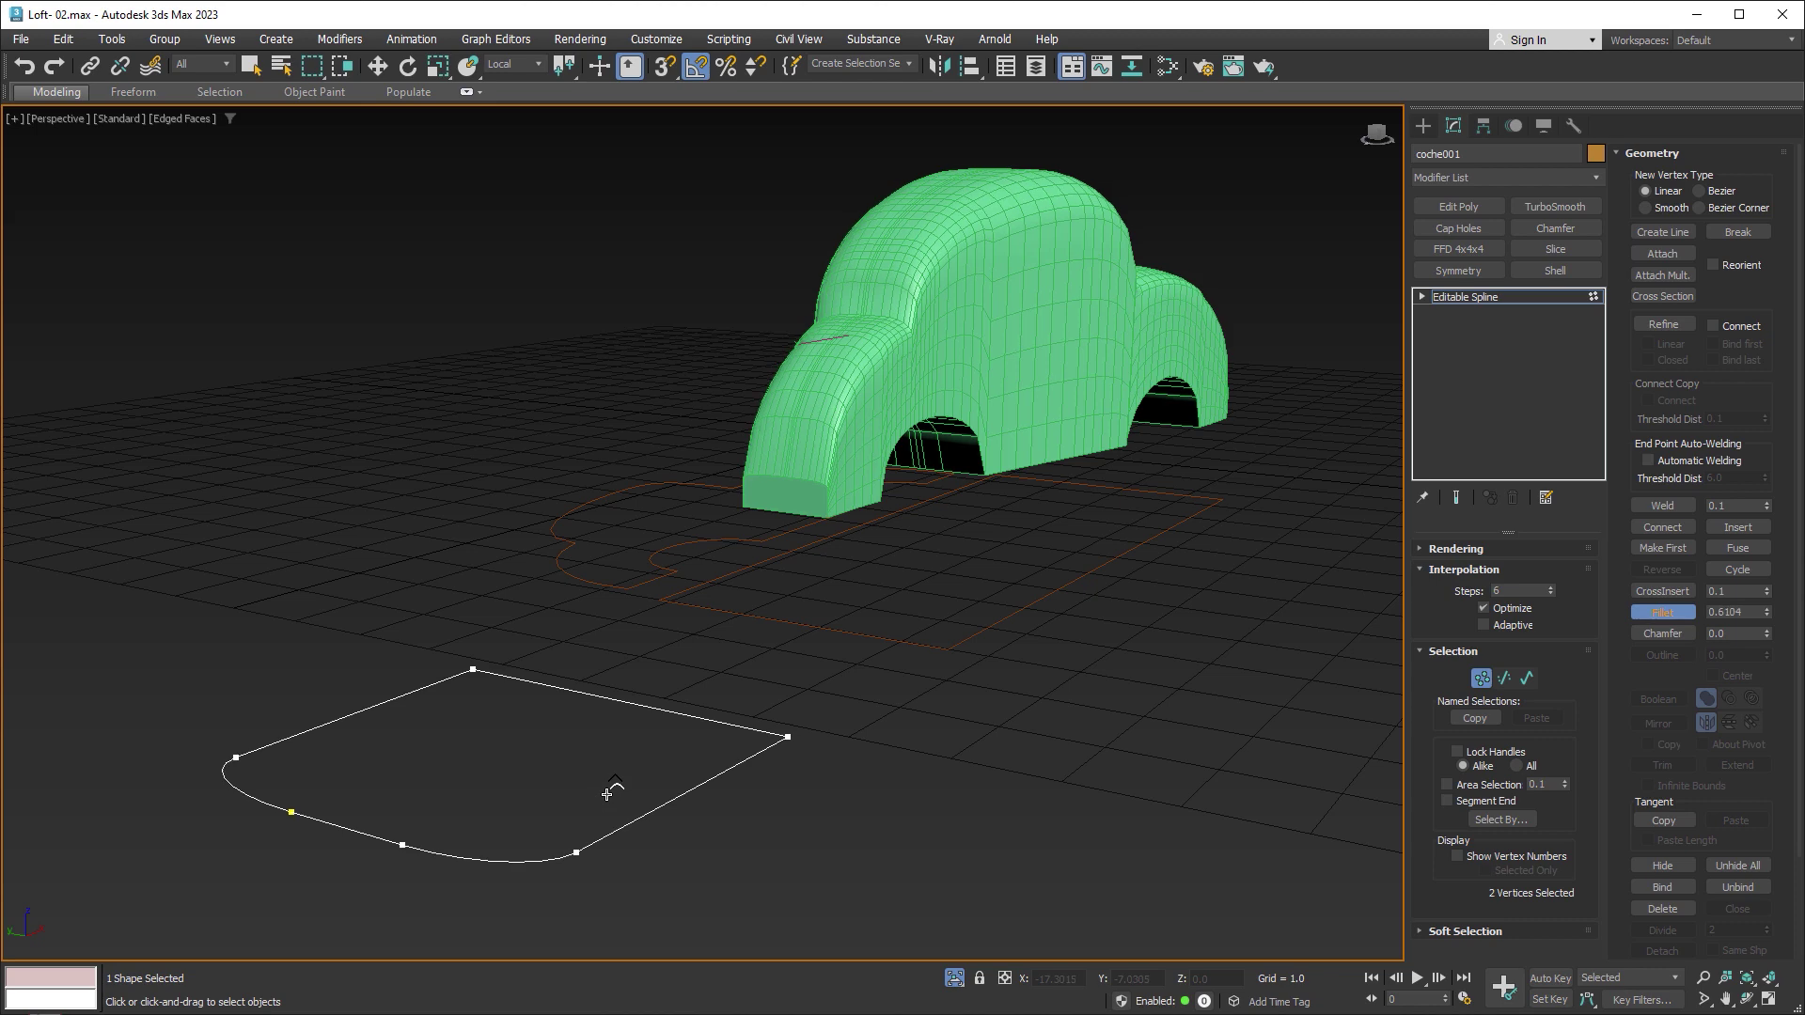
pyautogui.moveTo(957, 284)
pyautogui.keyDown('alt'); pyautogui.mouseDown(button='middle')
pyautogui.moveTo(1029, 269)
pyautogui.moveTo(608, 284)
pyautogui.moveTo(793, 428)
pyautogui.moveTo(683, 470)
pyautogui.moveTo(957, 521)
pyautogui.moveTo(927, 554)
pyautogui.moveTo(944, 637)
pyautogui.moveTo(958, 552)
pyautogui.moveTo(1024, 523)
pyautogui.mouseUp(button='middle'); pyautogui.keyUp('alt')
pyautogui.moveTo(1148, 511)
pyautogui.keyDown('alt'); pyautogui.mouseDown(button='middle')
pyautogui.moveTo(1035, 467)
pyautogui.moveTo(1037, 568)
pyautogui.mouseUp(button='middle'); pyautogui.keyUp('alt')
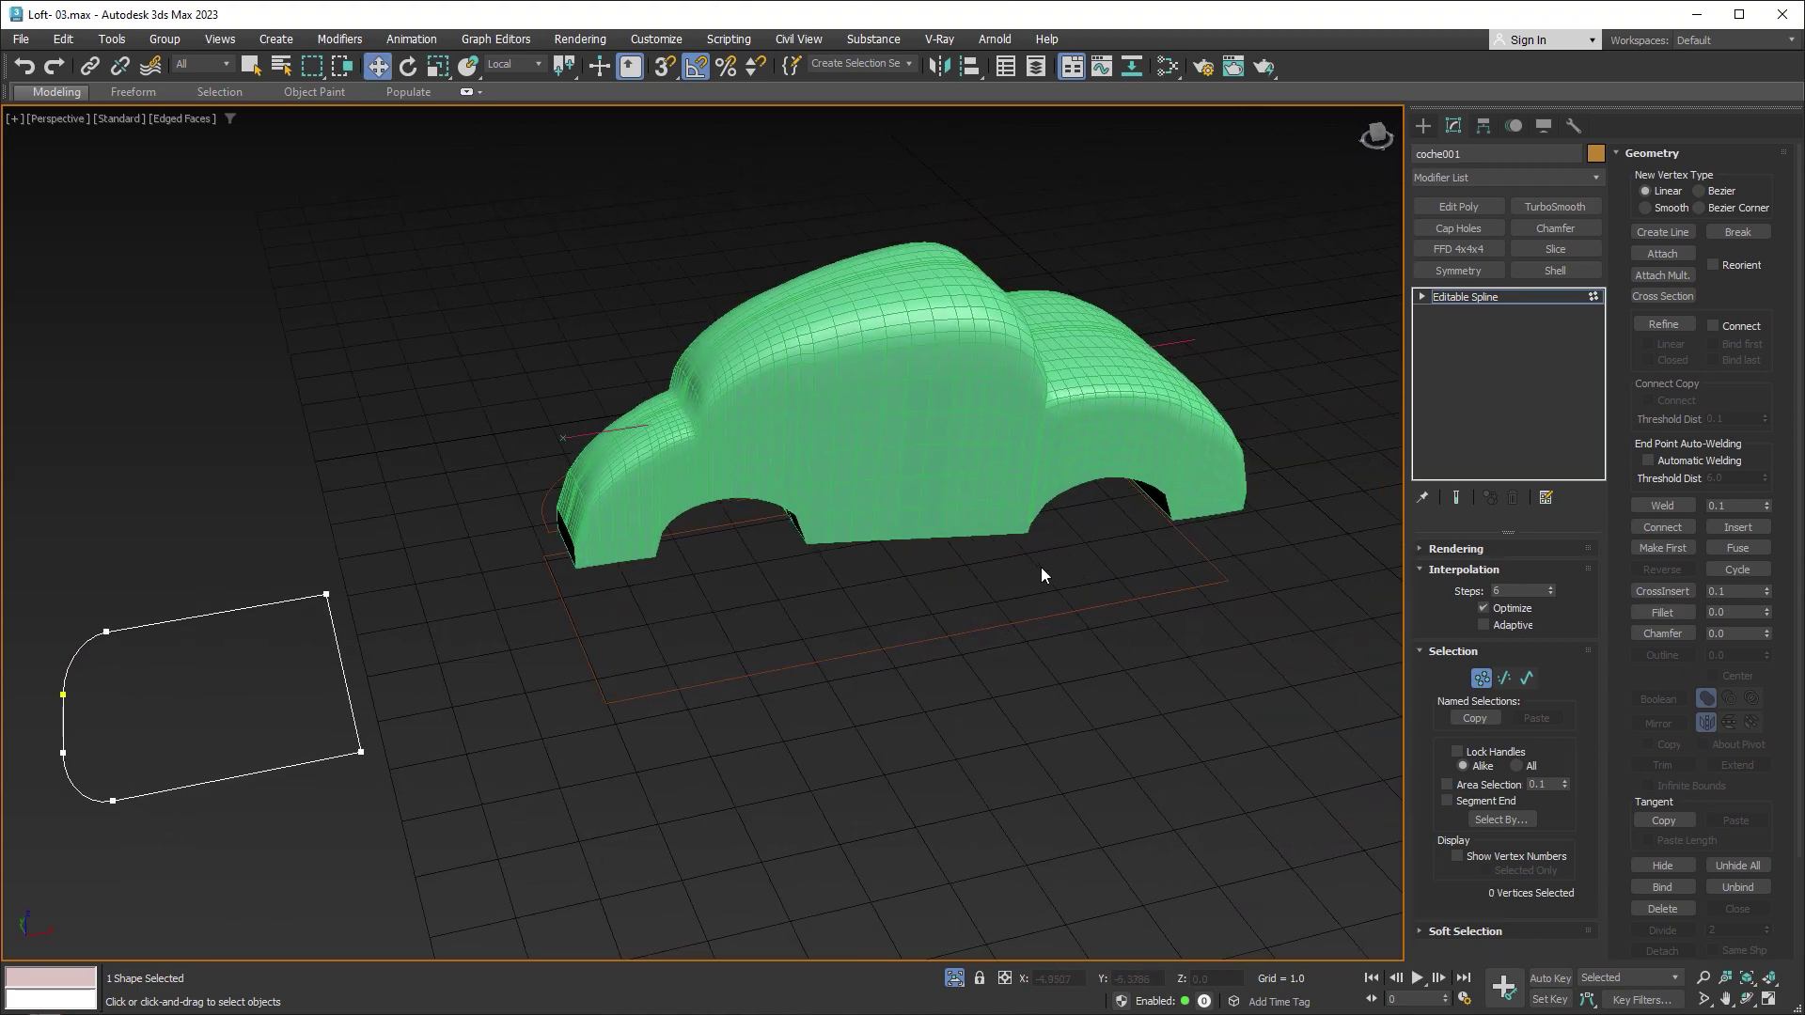
# Step: Exit Vertex mode and unhide the five Ejemplo shapes by name
pyautogui.click(1481, 679)
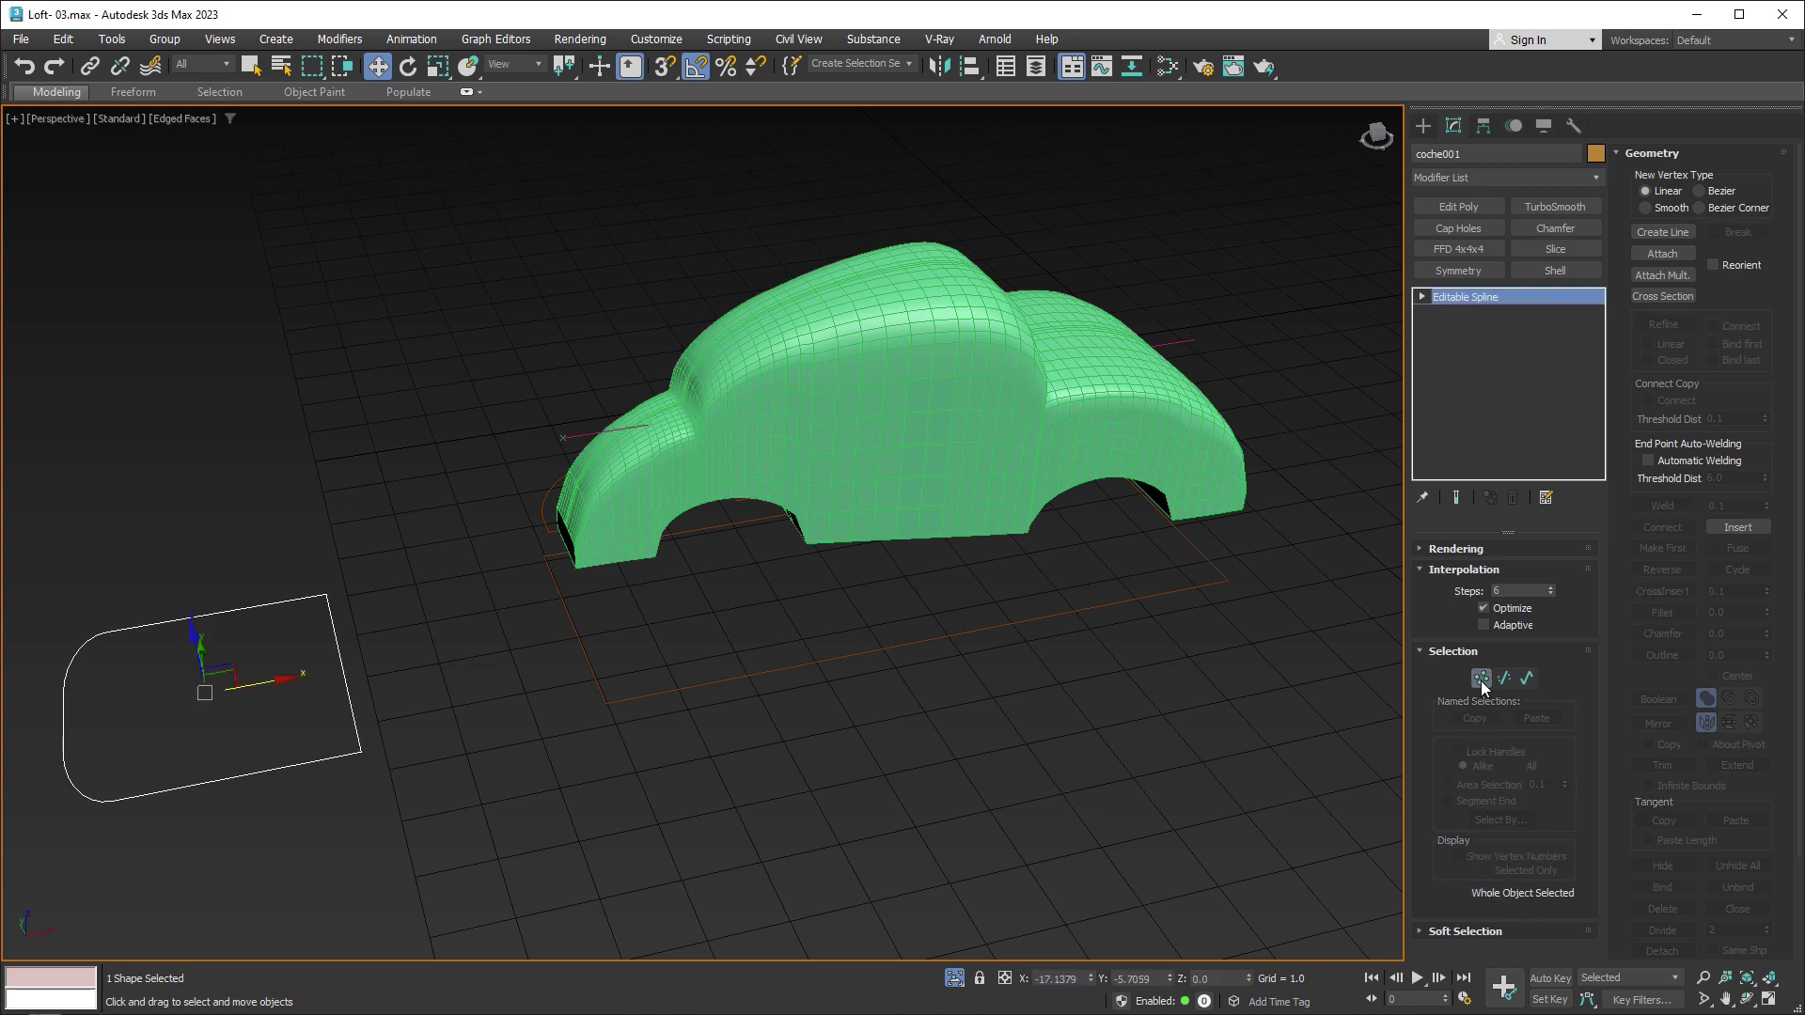
pyautogui.click(1542, 125)
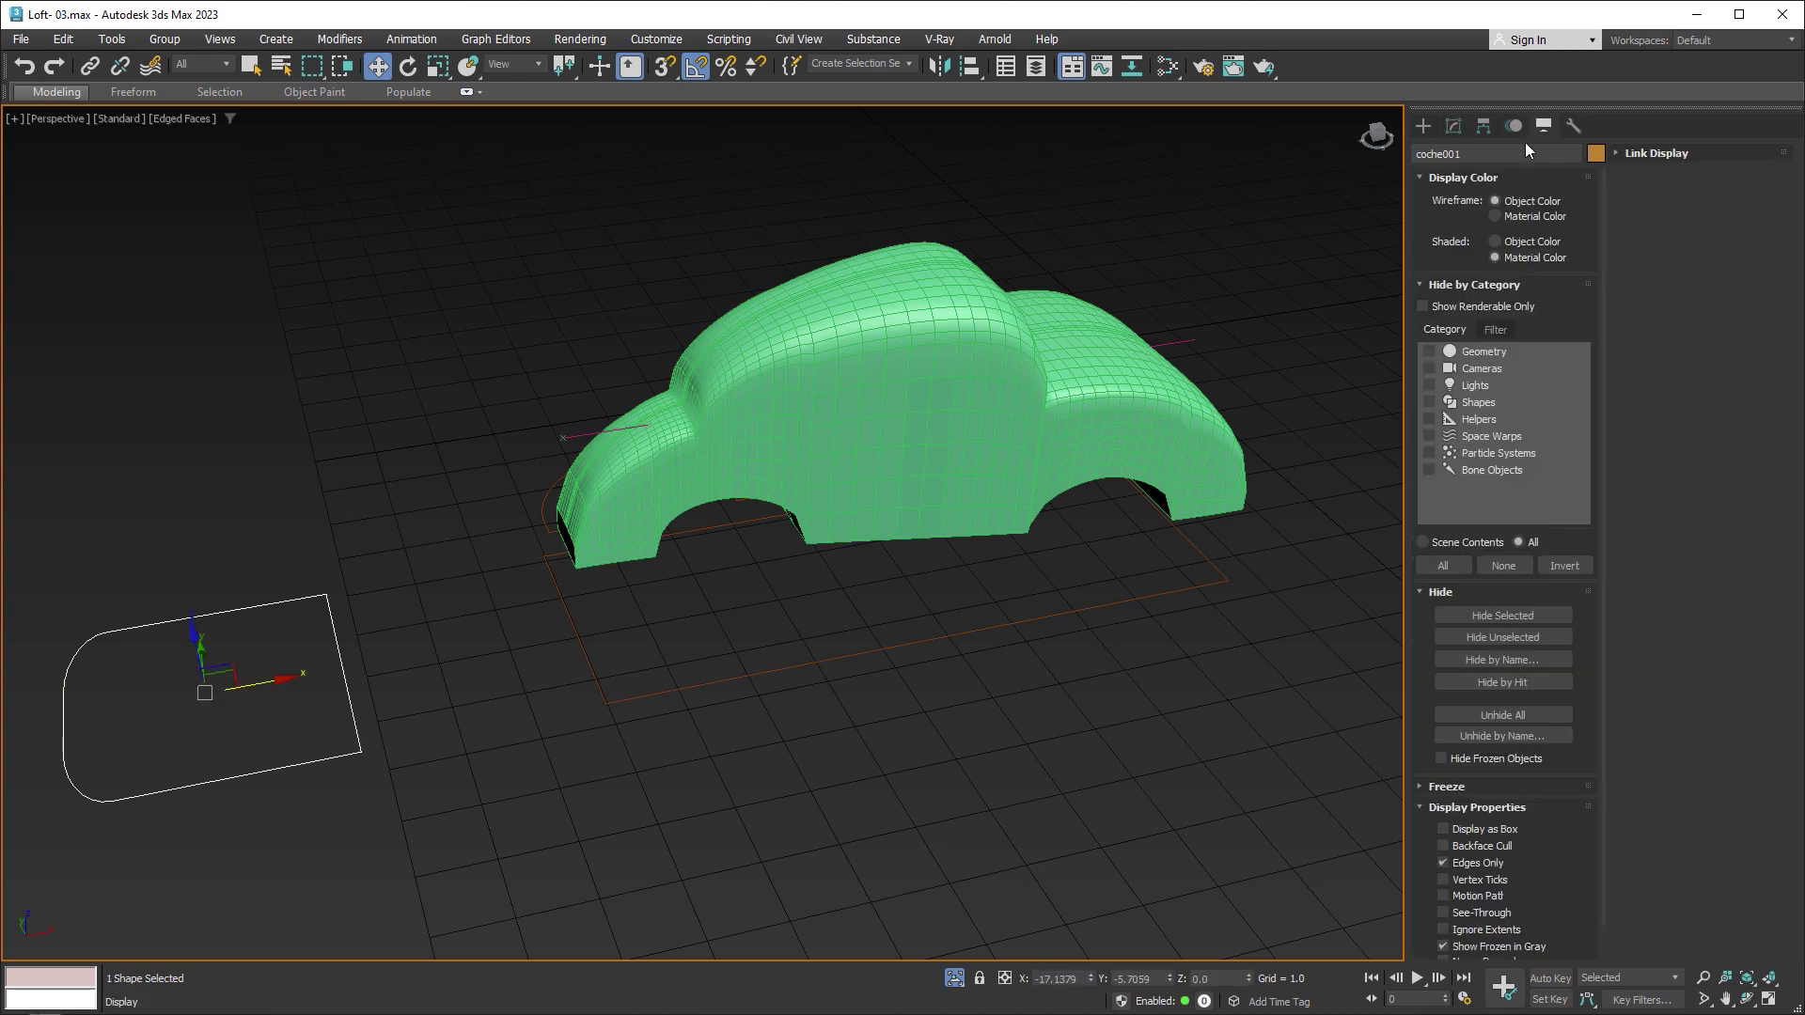
pyautogui.click(1513, 736)
pyautogui.click(74, 150)
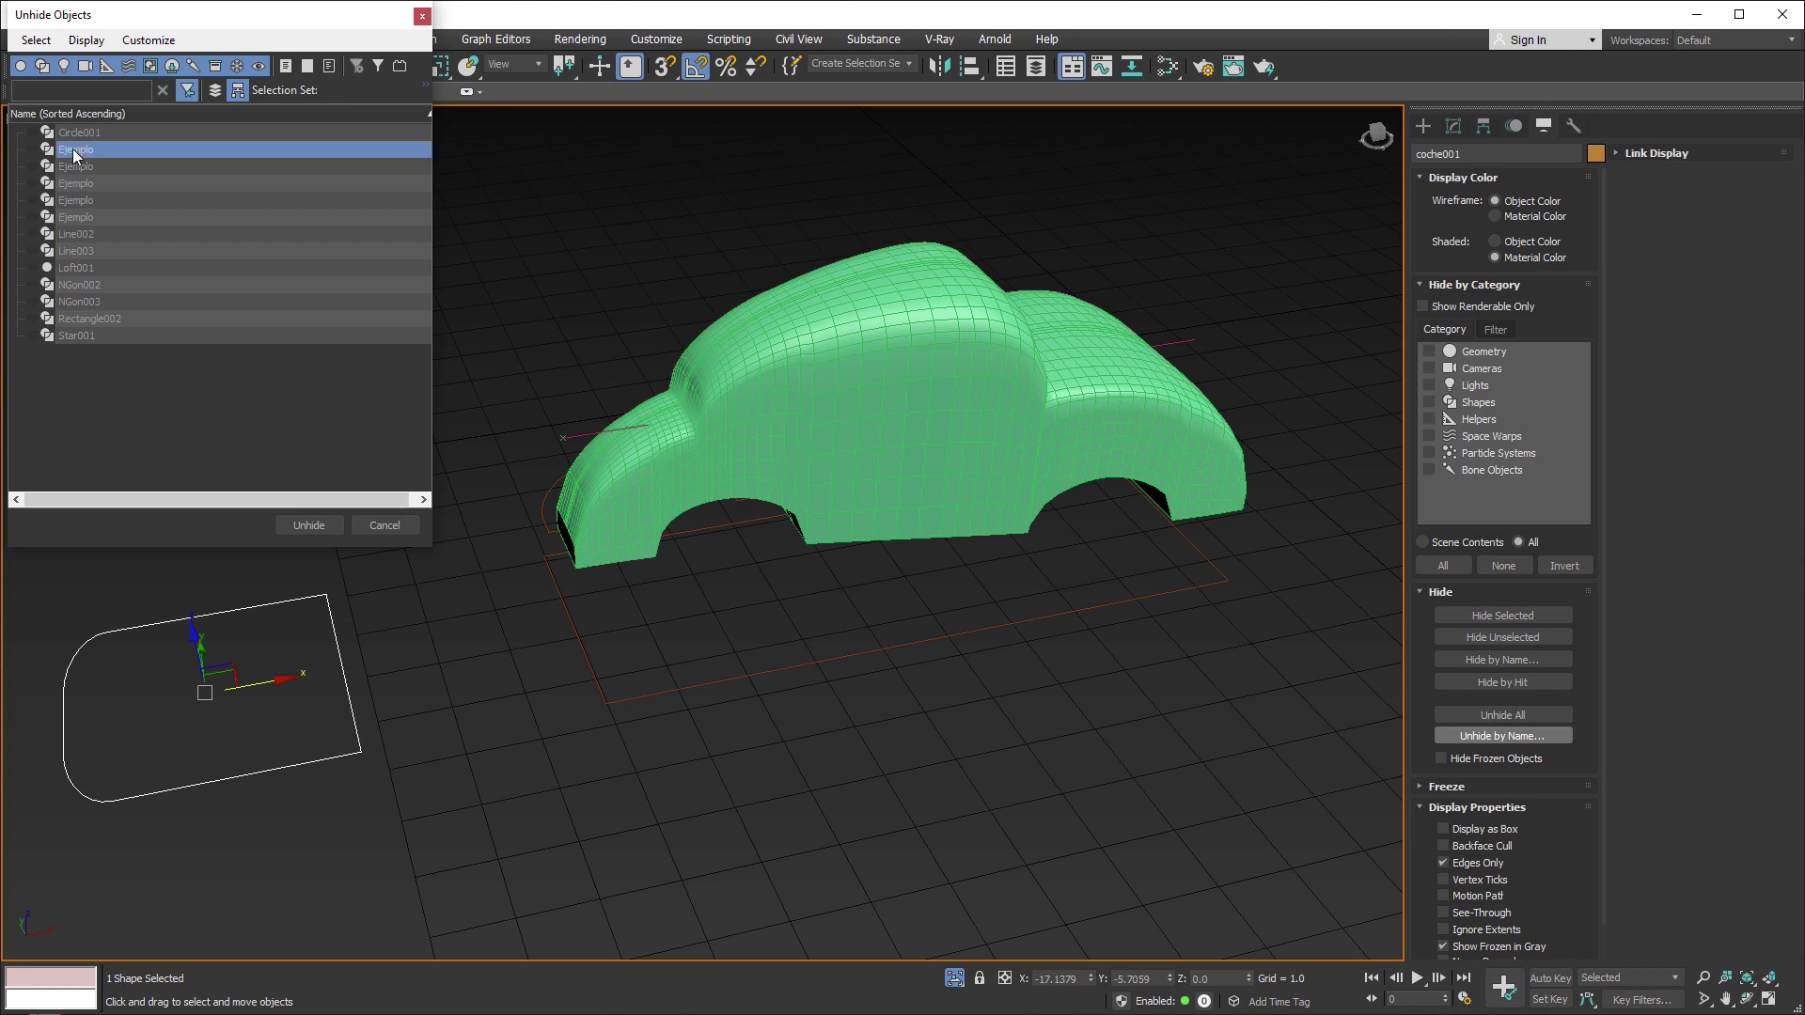
pyautogui.keyDown('shift'); pyautogui.click(76, 218); pyautogui.keyUp('shift')
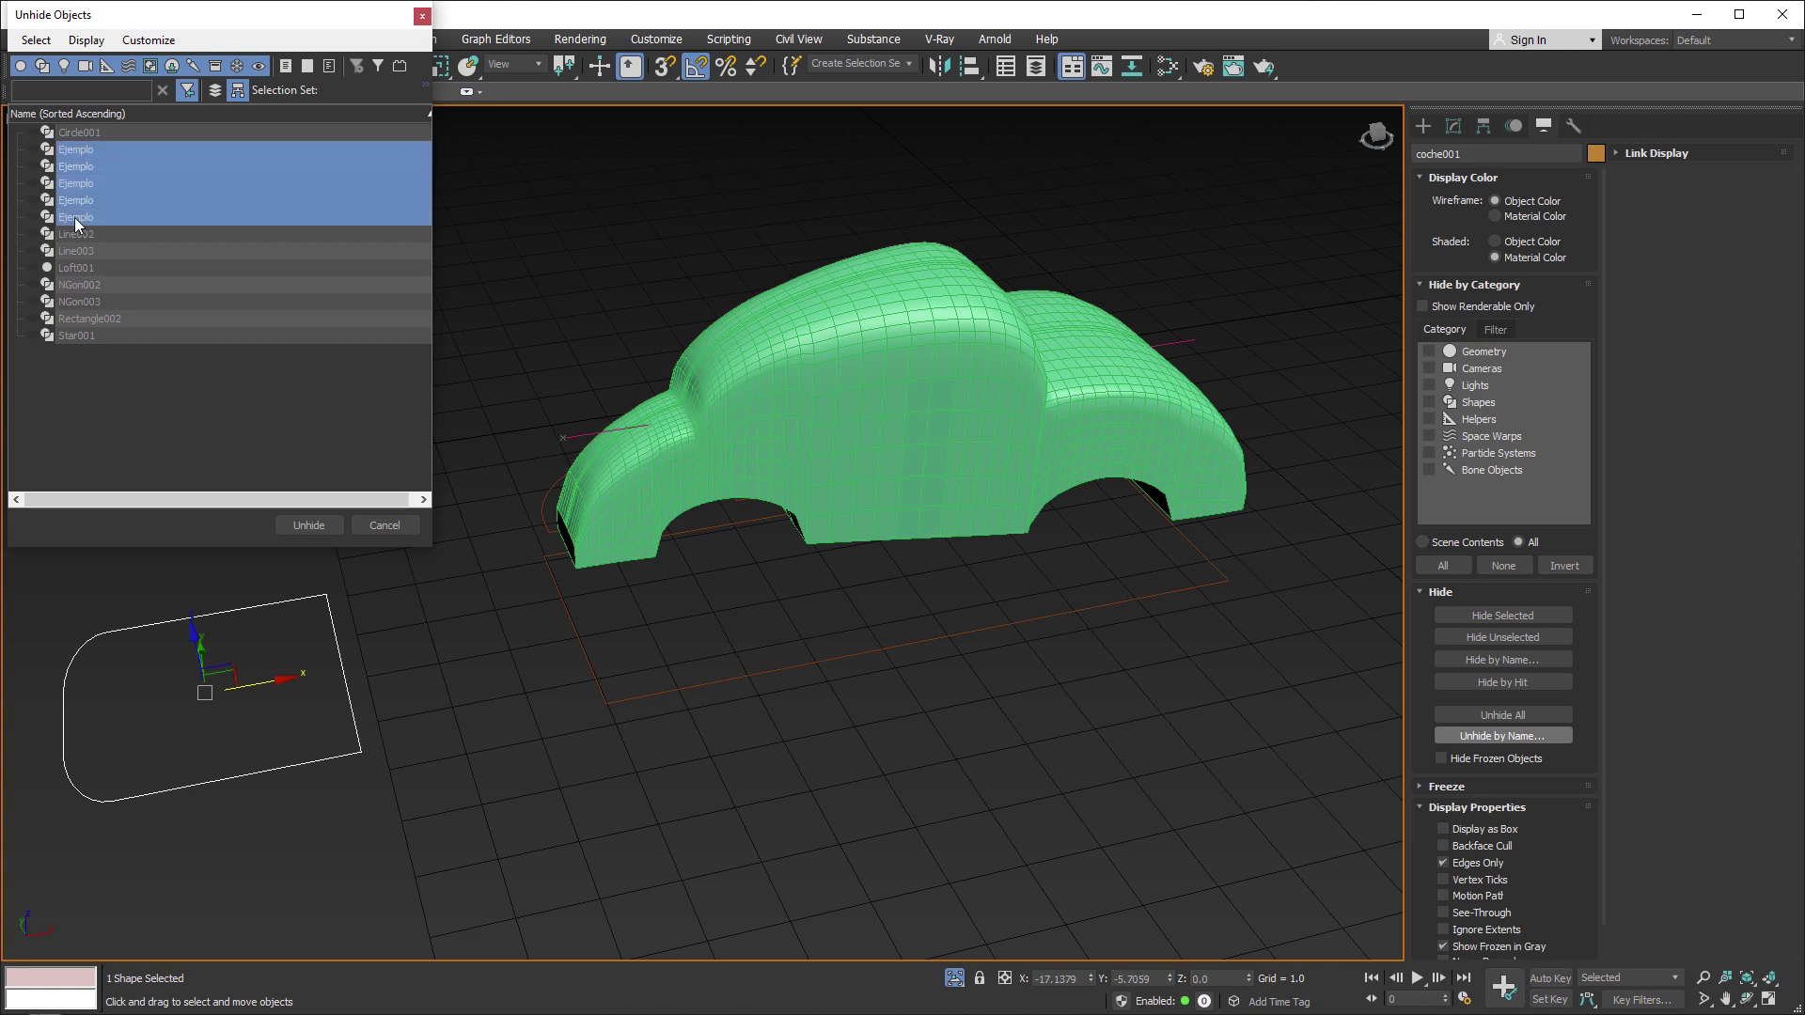
pyautogui.click(306, 526)
# Step: Hide everything except the five Ejemplo shapes, then select the left circle
pyautogui.moveTo(526, 489)
pyautogui.keyDown('alt'); pyautogui.mouseDown(button='middle')
pyautogui.moveTo(662, 468)
pyautogui.moveTo(822, 496)
pyautogui.mouseUp(button='middle'); pyautogui.keyUp('alt')
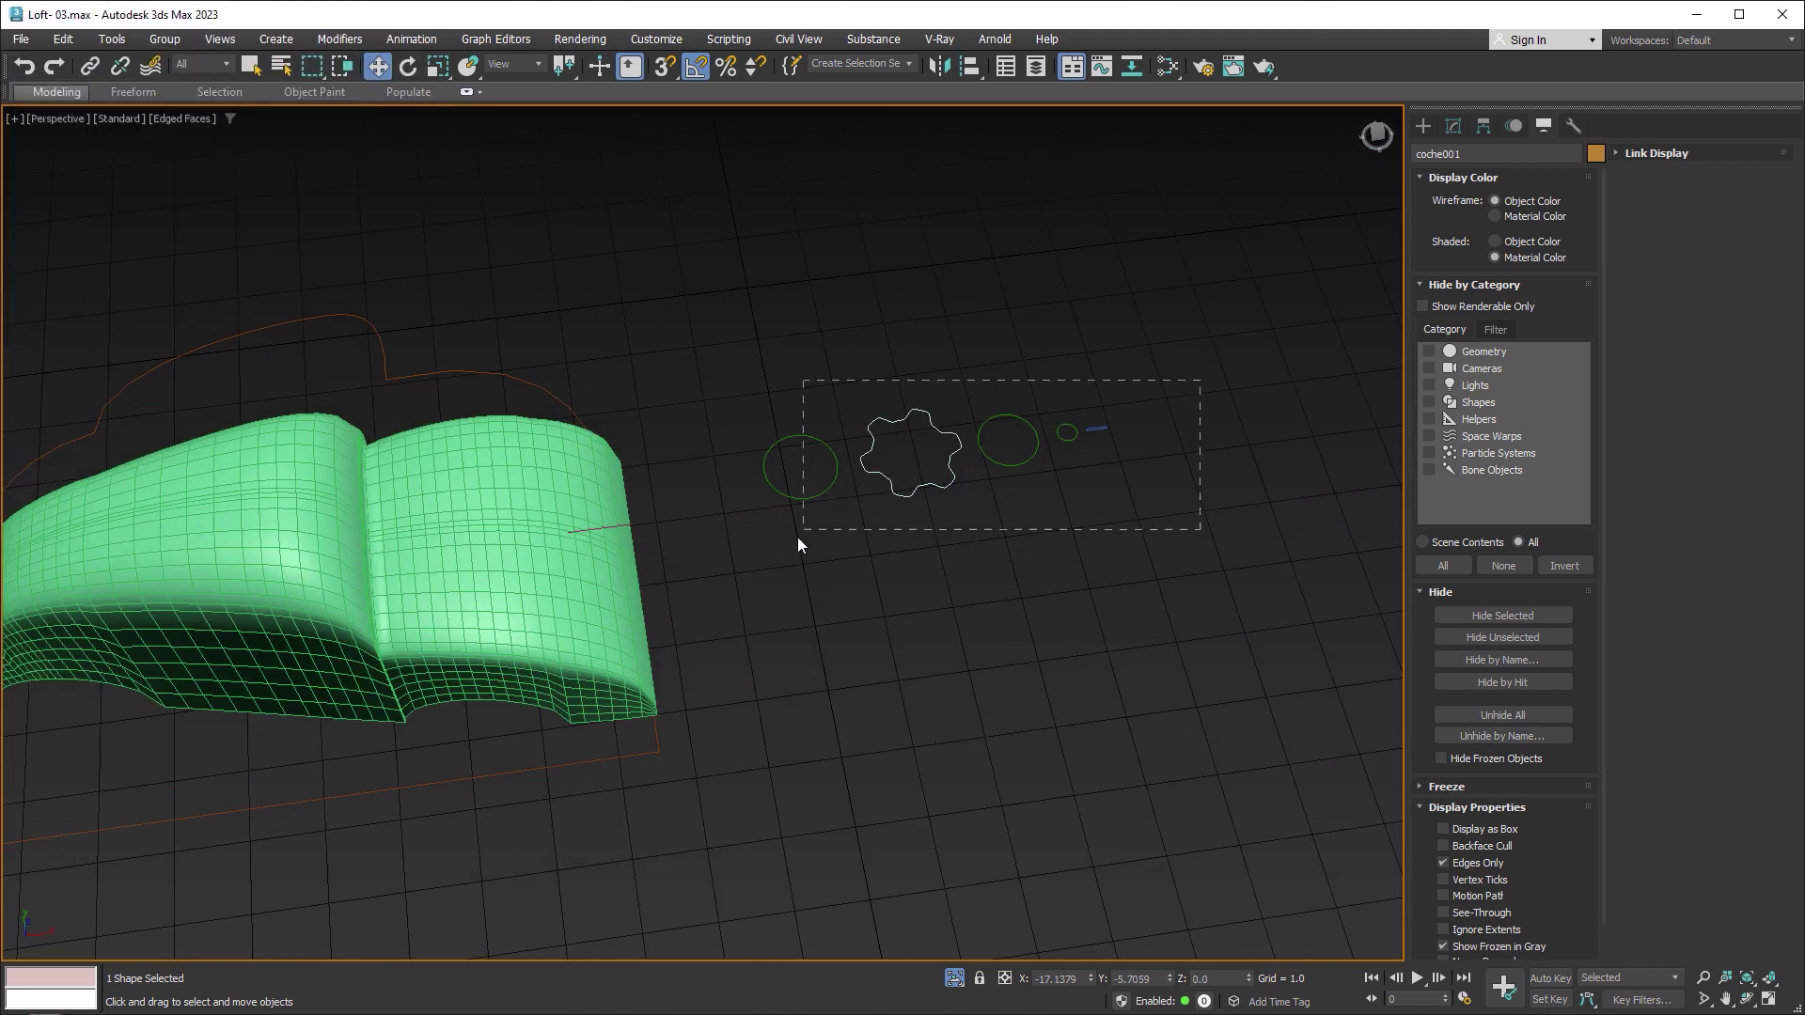
pyautogui.moveTo(797, 543); pyautogui.dragTo(786, 545)
pyautogui.hotkey('alt', 'q')
pyautogui.moveTo(1179, 513)
pyautogui.mouseDown(button='middle')
pyautogui.moveTo(1151, 507)
pyautogui.moveTo(997, 626)
pyautogui.mouseUp(button='middle')
pyautogui.scroll(3, 998, 626)
pyautogui.click(702, 666)
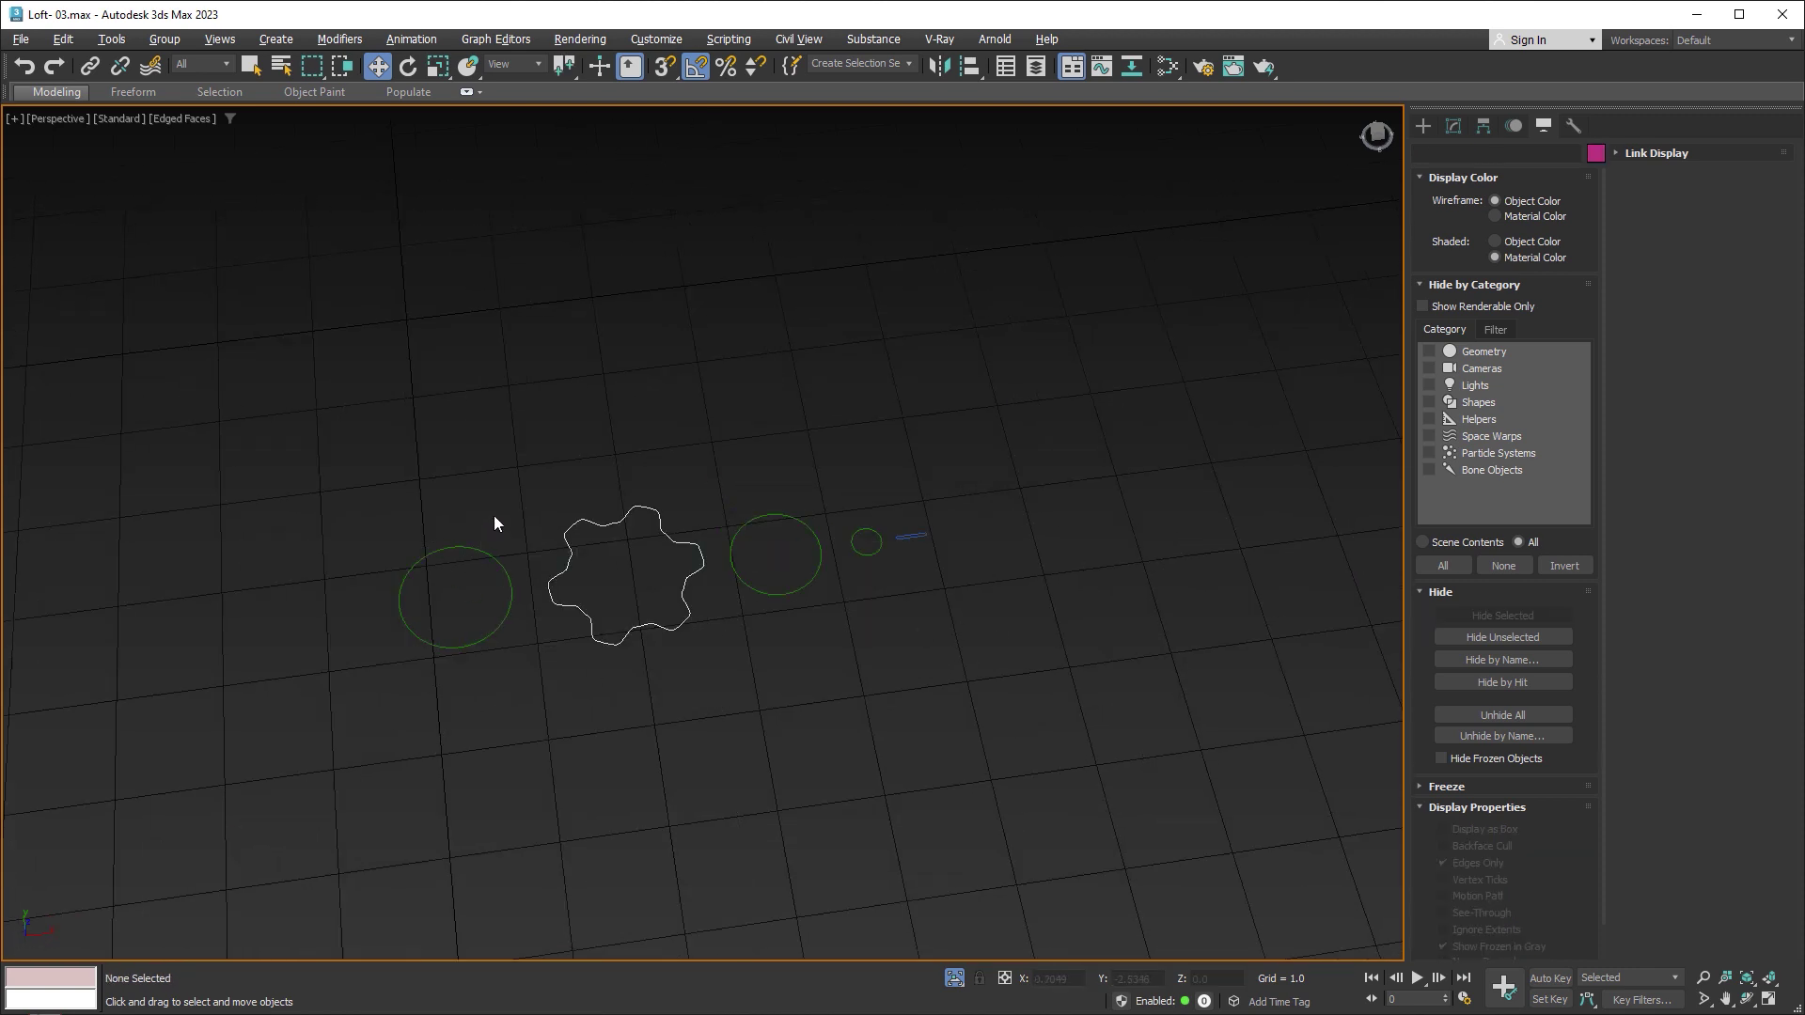
pyautogui.click(493, 562)
# Step: Select all of the circle's vertices to confirm it has 24
pyautogui.press('1')
pyautogui.moveTo(335, 500); pyautogui.dragTo(563, 724)
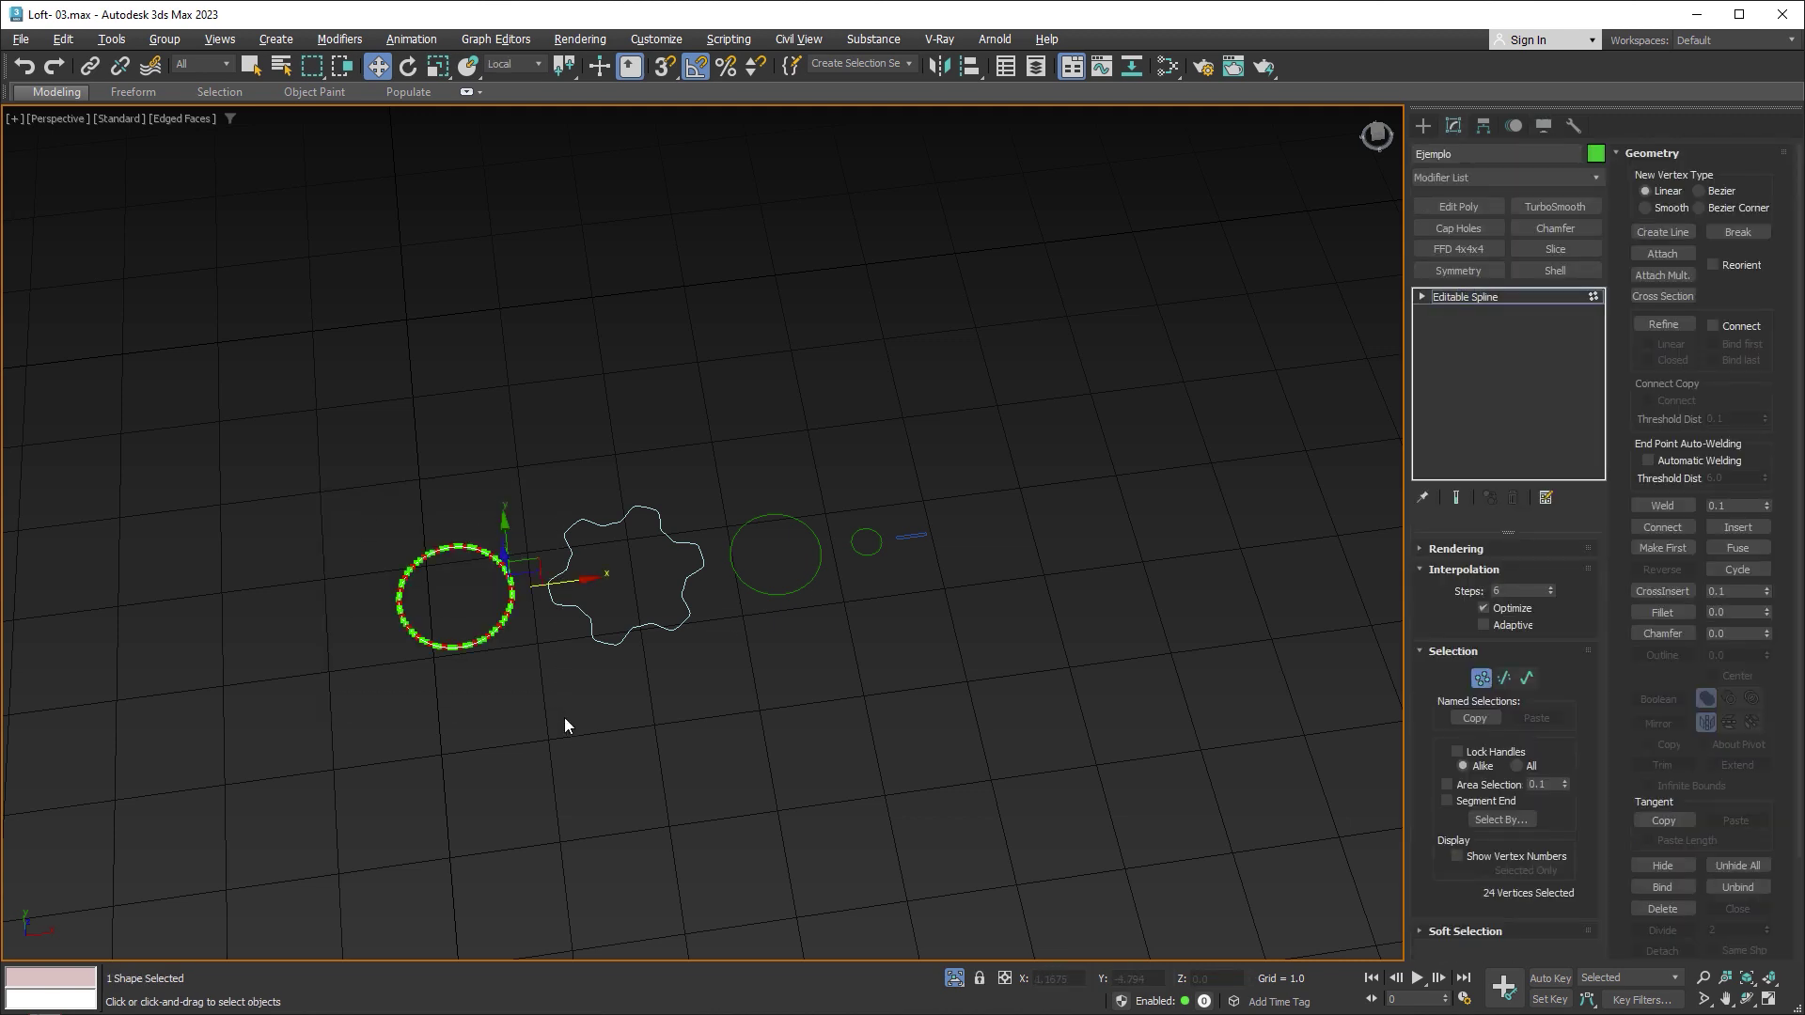
pyautogui.scroll(4, 564, 578)
pyautogui.scroll(3, 564, 583)
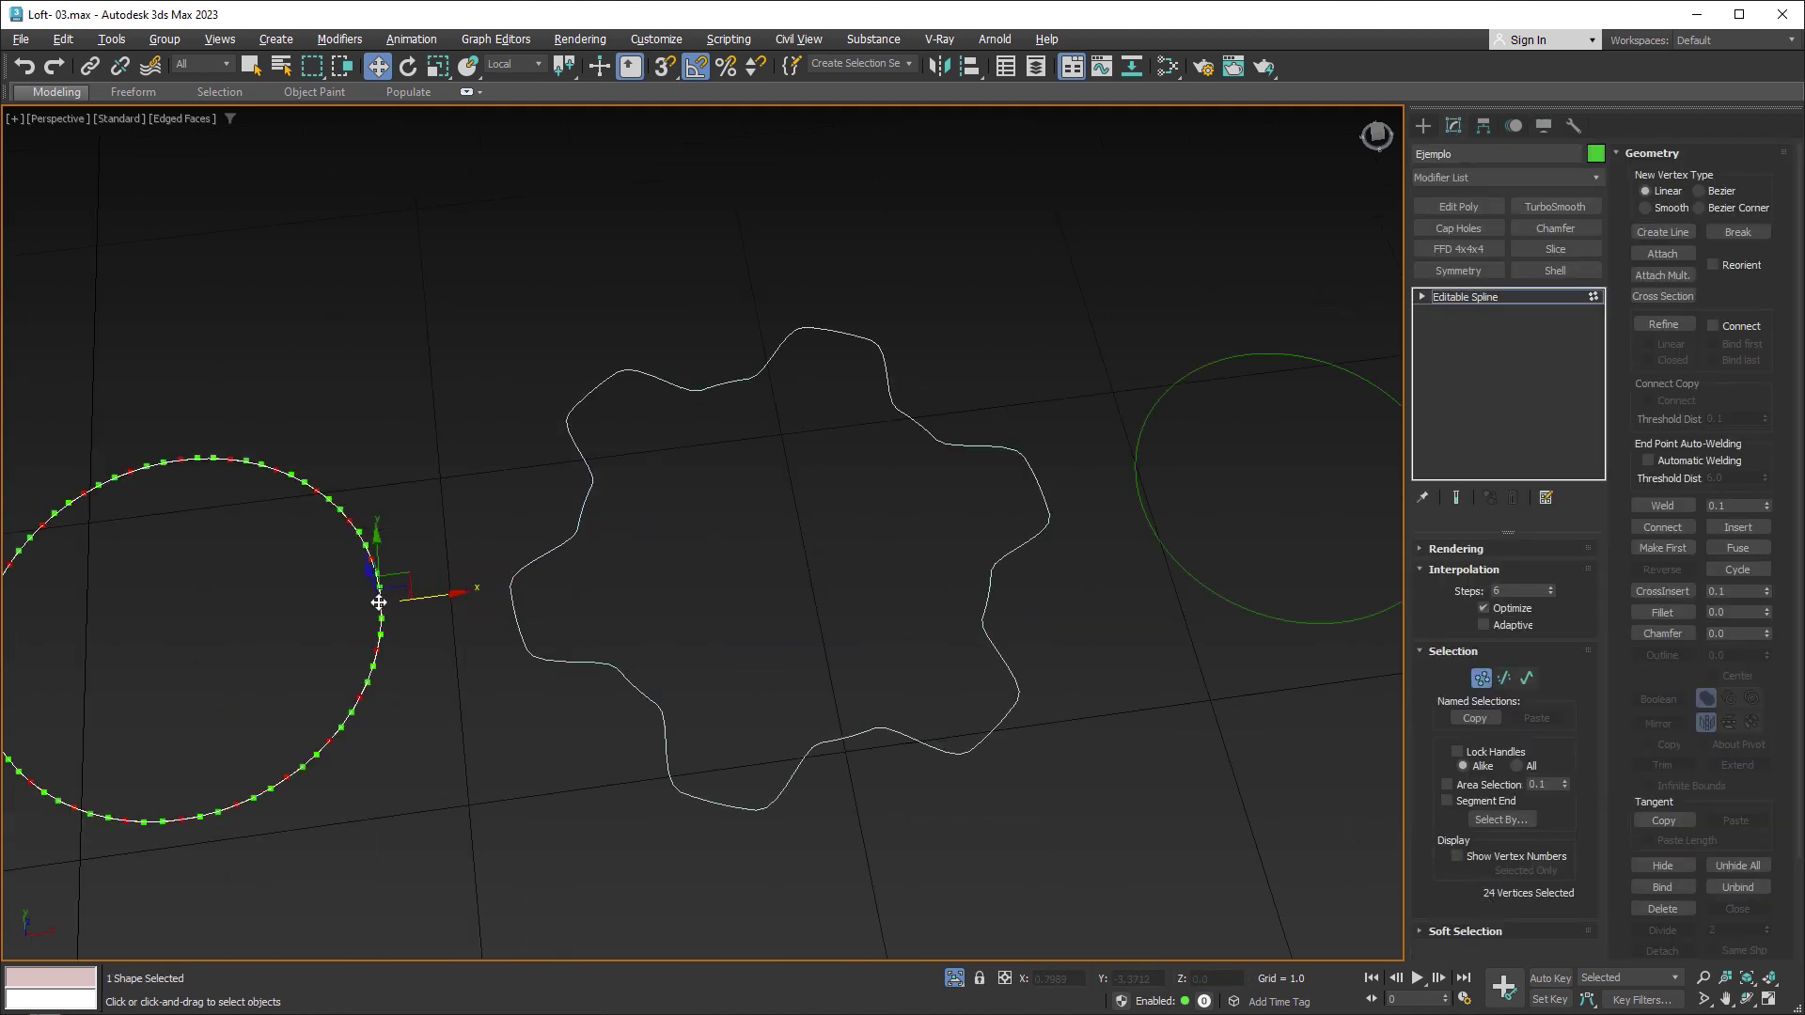
pyautogui.click(395, 618)
# Step: Confirm the thin rectangle also has 24 vertices, then return to object level
pyautogui.moveTo(714, 557); pyautogui.dragTo(416, 580, button='middle')
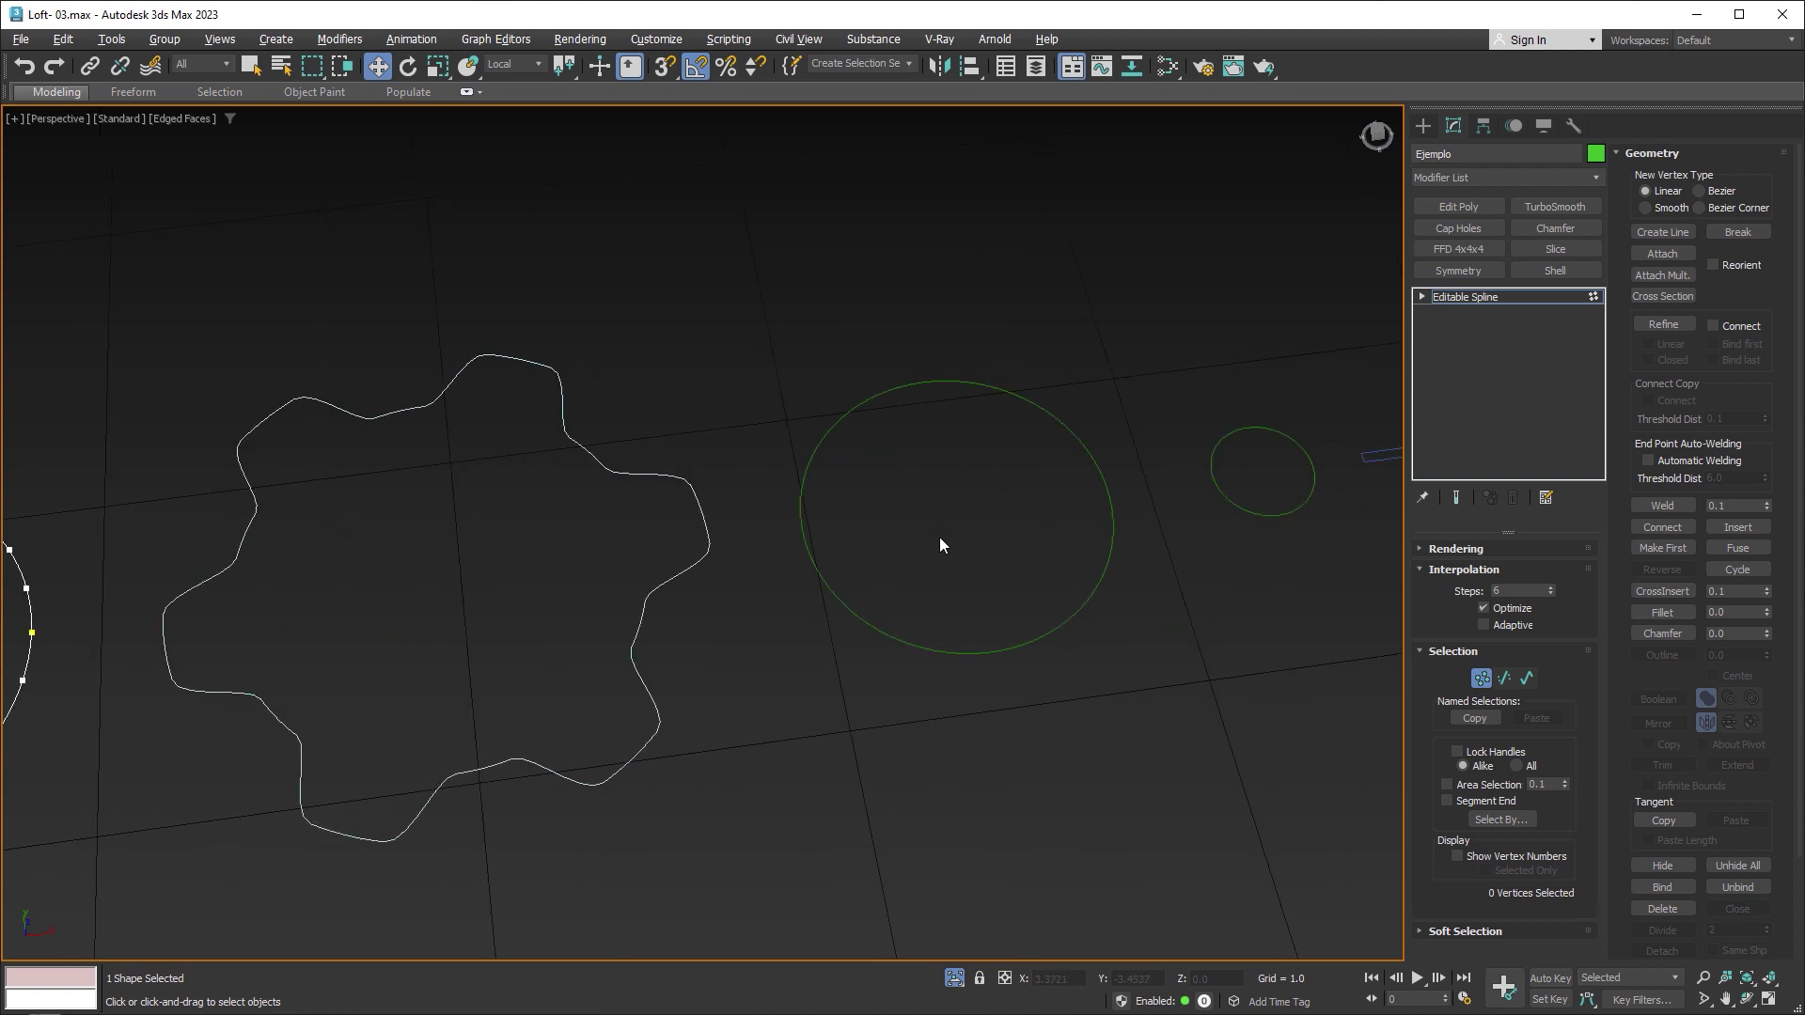
pyautogui.moveTo(941, 545); pyautogui.dragTo(433, 597, button='middle')
pyautogui.press('1')
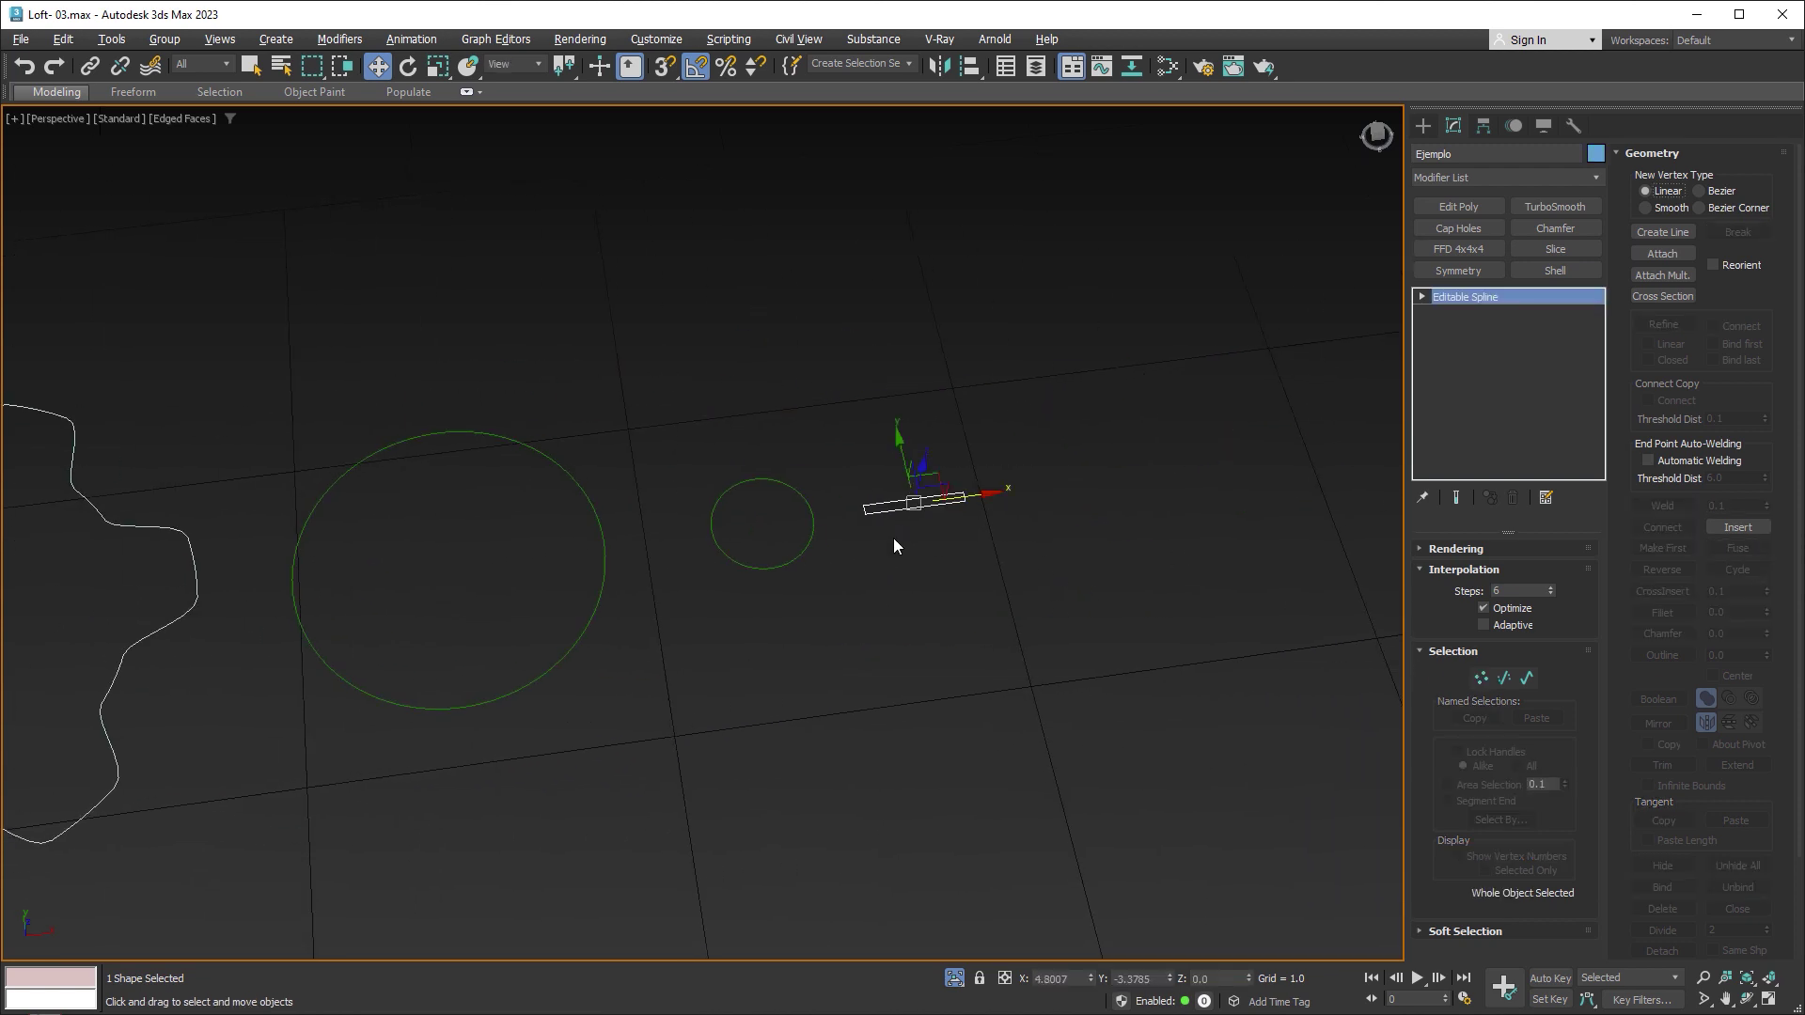
pyautogui.press('1')
pyautogui.moveTo(837, 550); pyautogui.dragTo(840, 551)
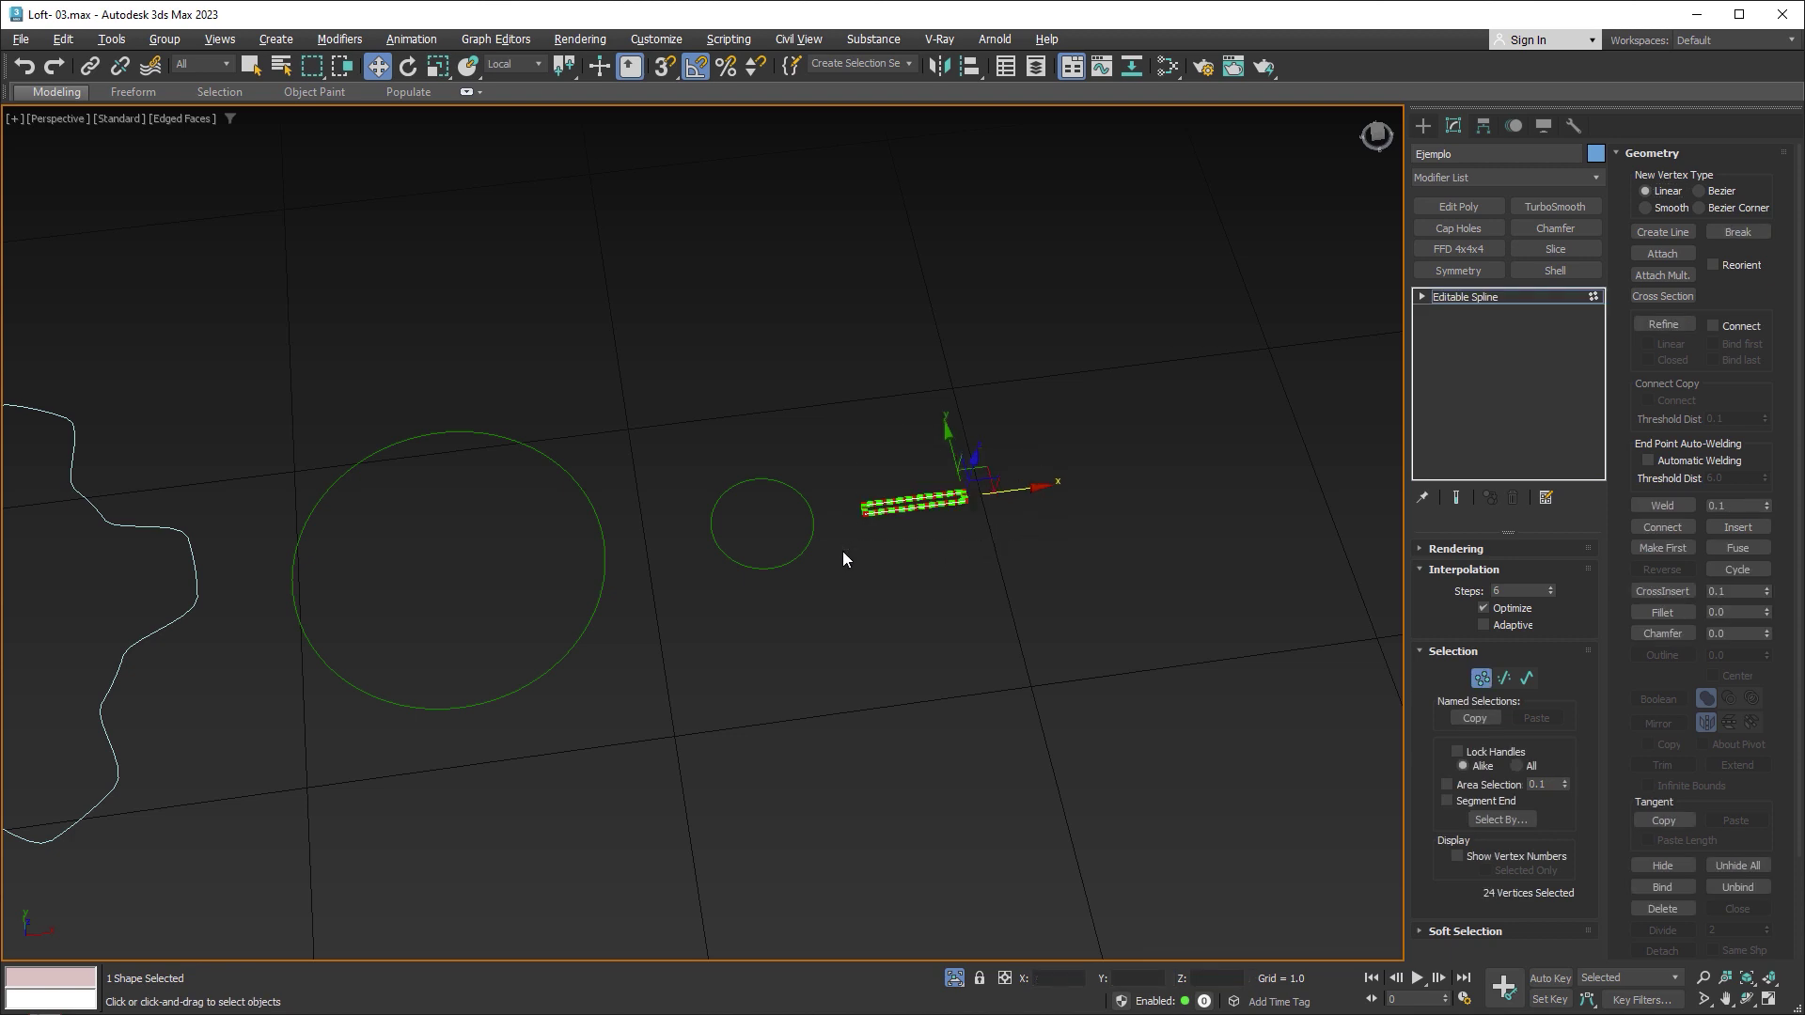
pyautogui.click(1015, 555)
pyautogui.scroll(5, 960, 483)
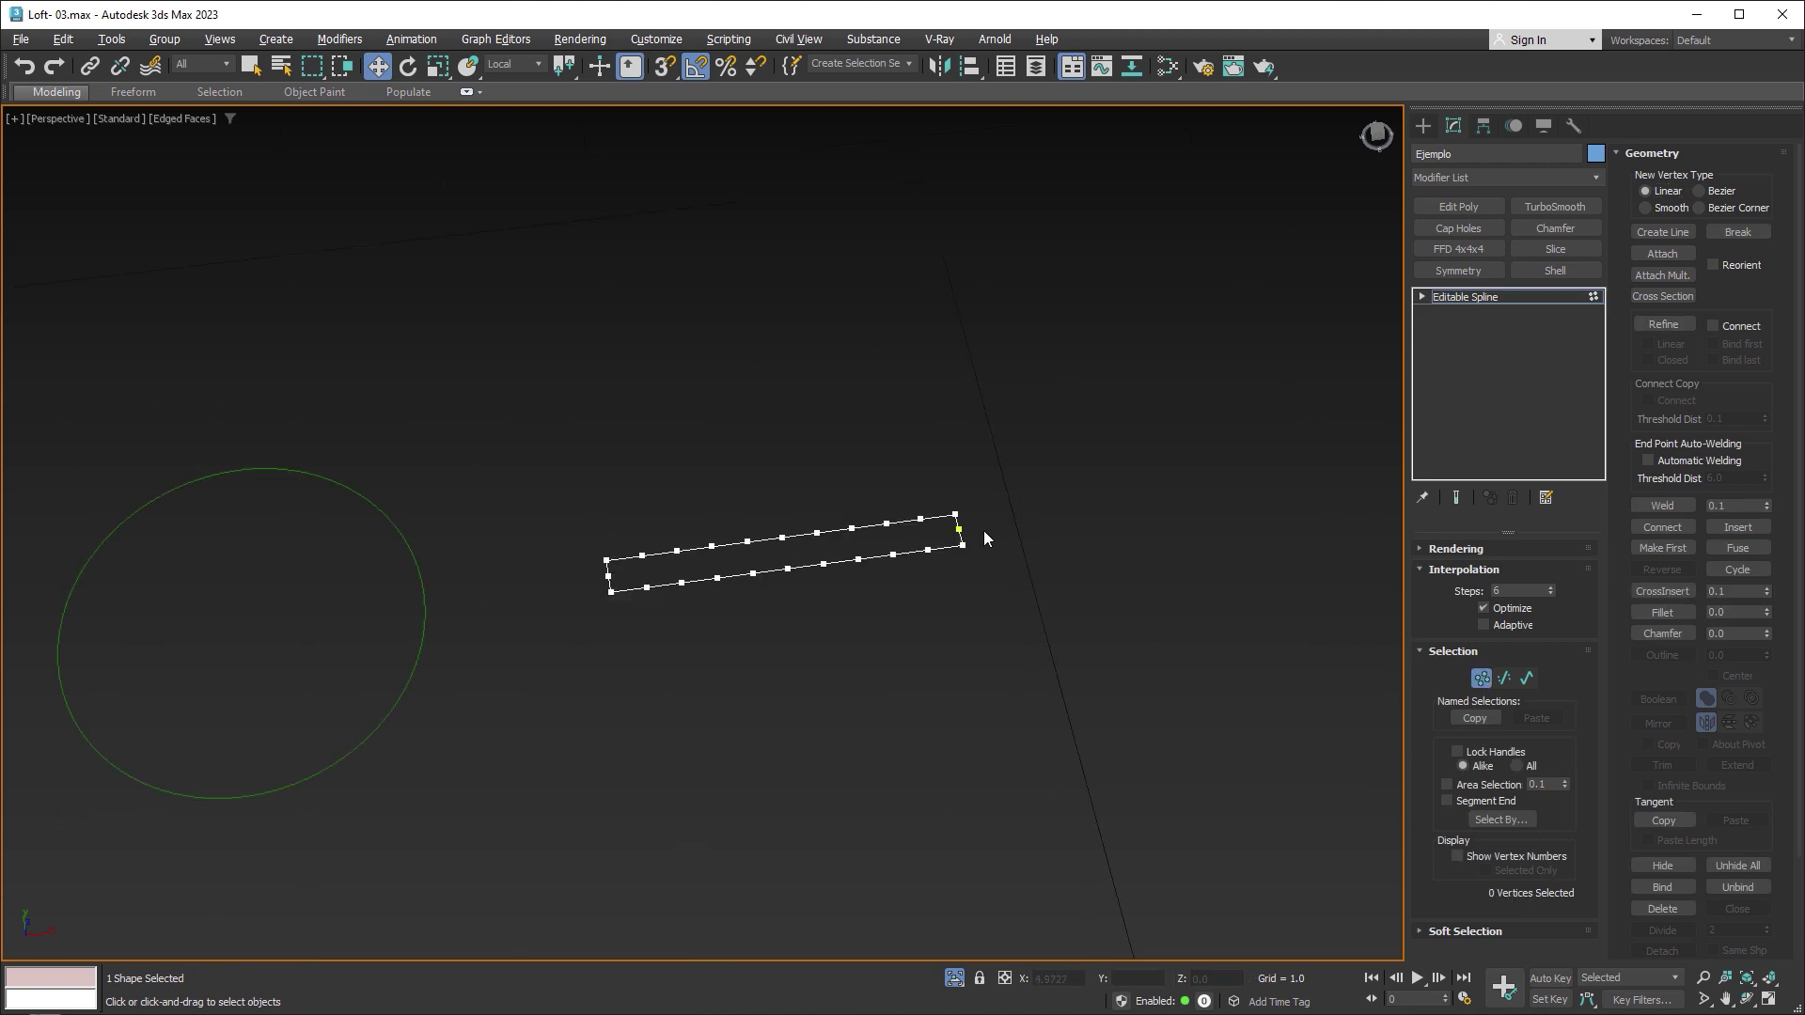
pyautogui.scroll(-4, 1052, 562)
pyautogui.scroll(-6, 1052, 562)
pyautogui.click(1482, 678)
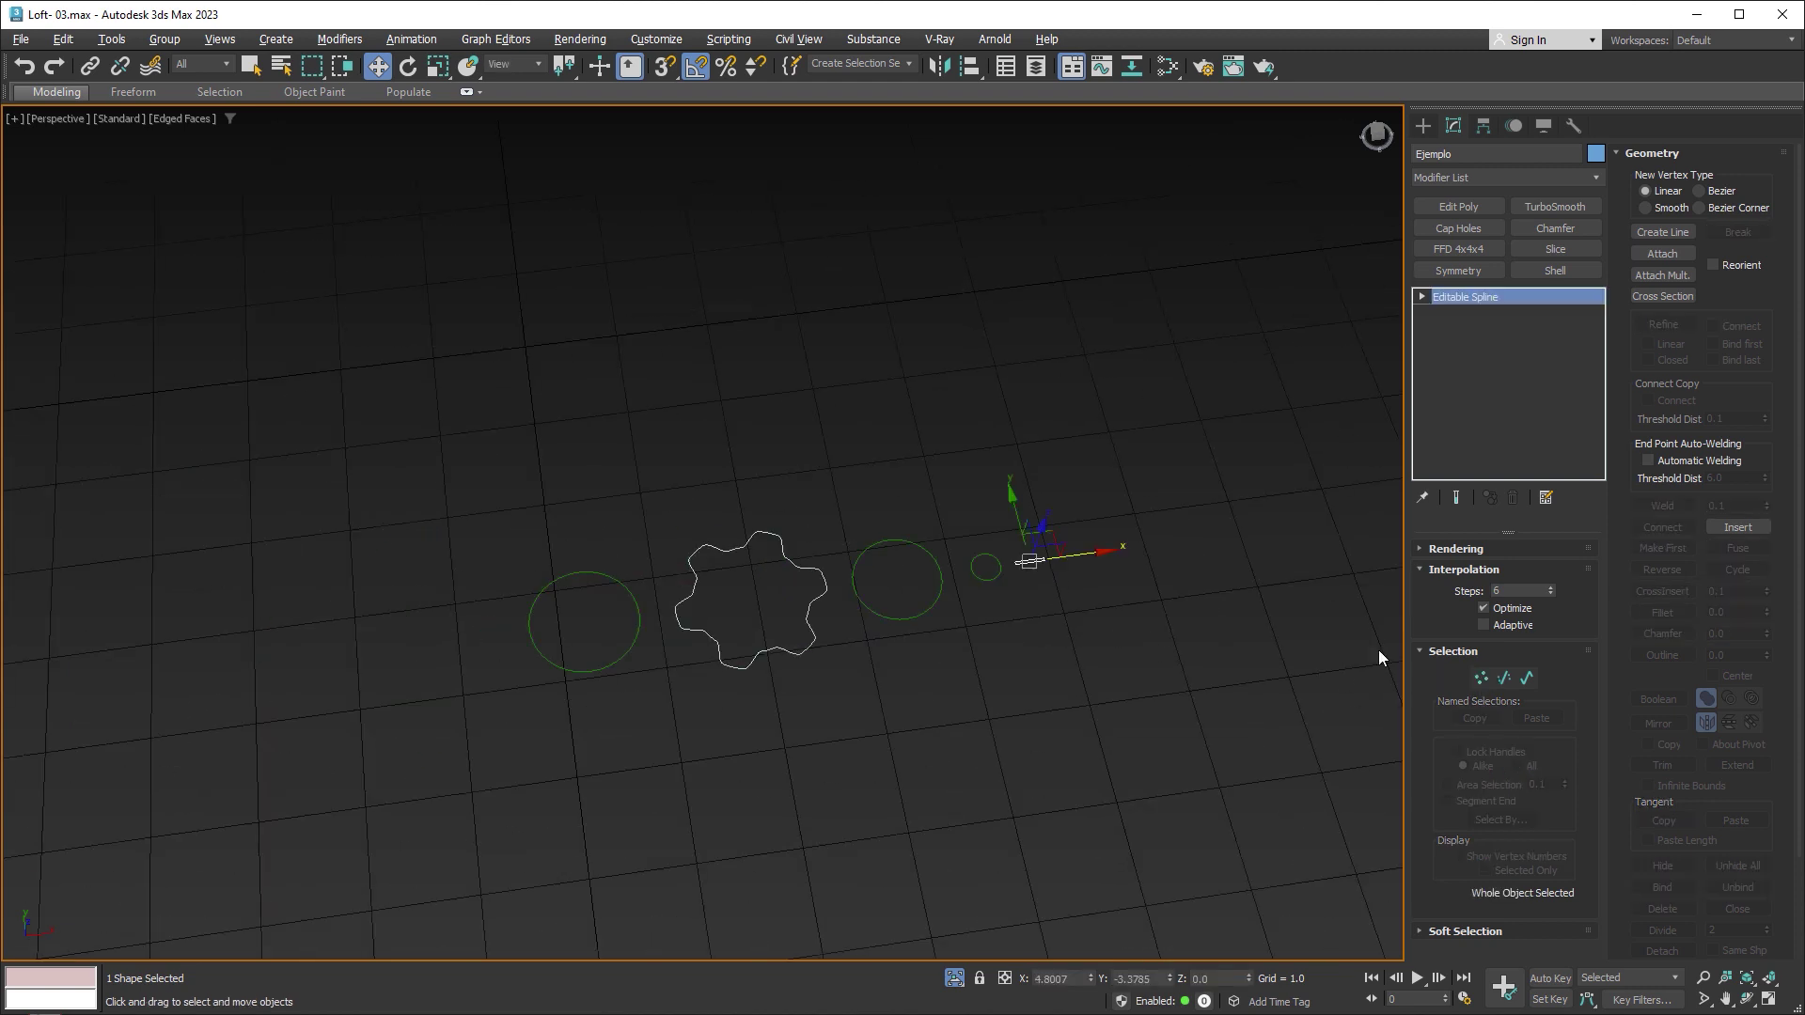
pyautogui.moveTo(1378, 650); pyautogui.dragTo(1119, 512, button='middle')
# Step: Draw a straight line from the origin to X 13.5 with Keyboard Entry
pyautogui.click(1421, 126)
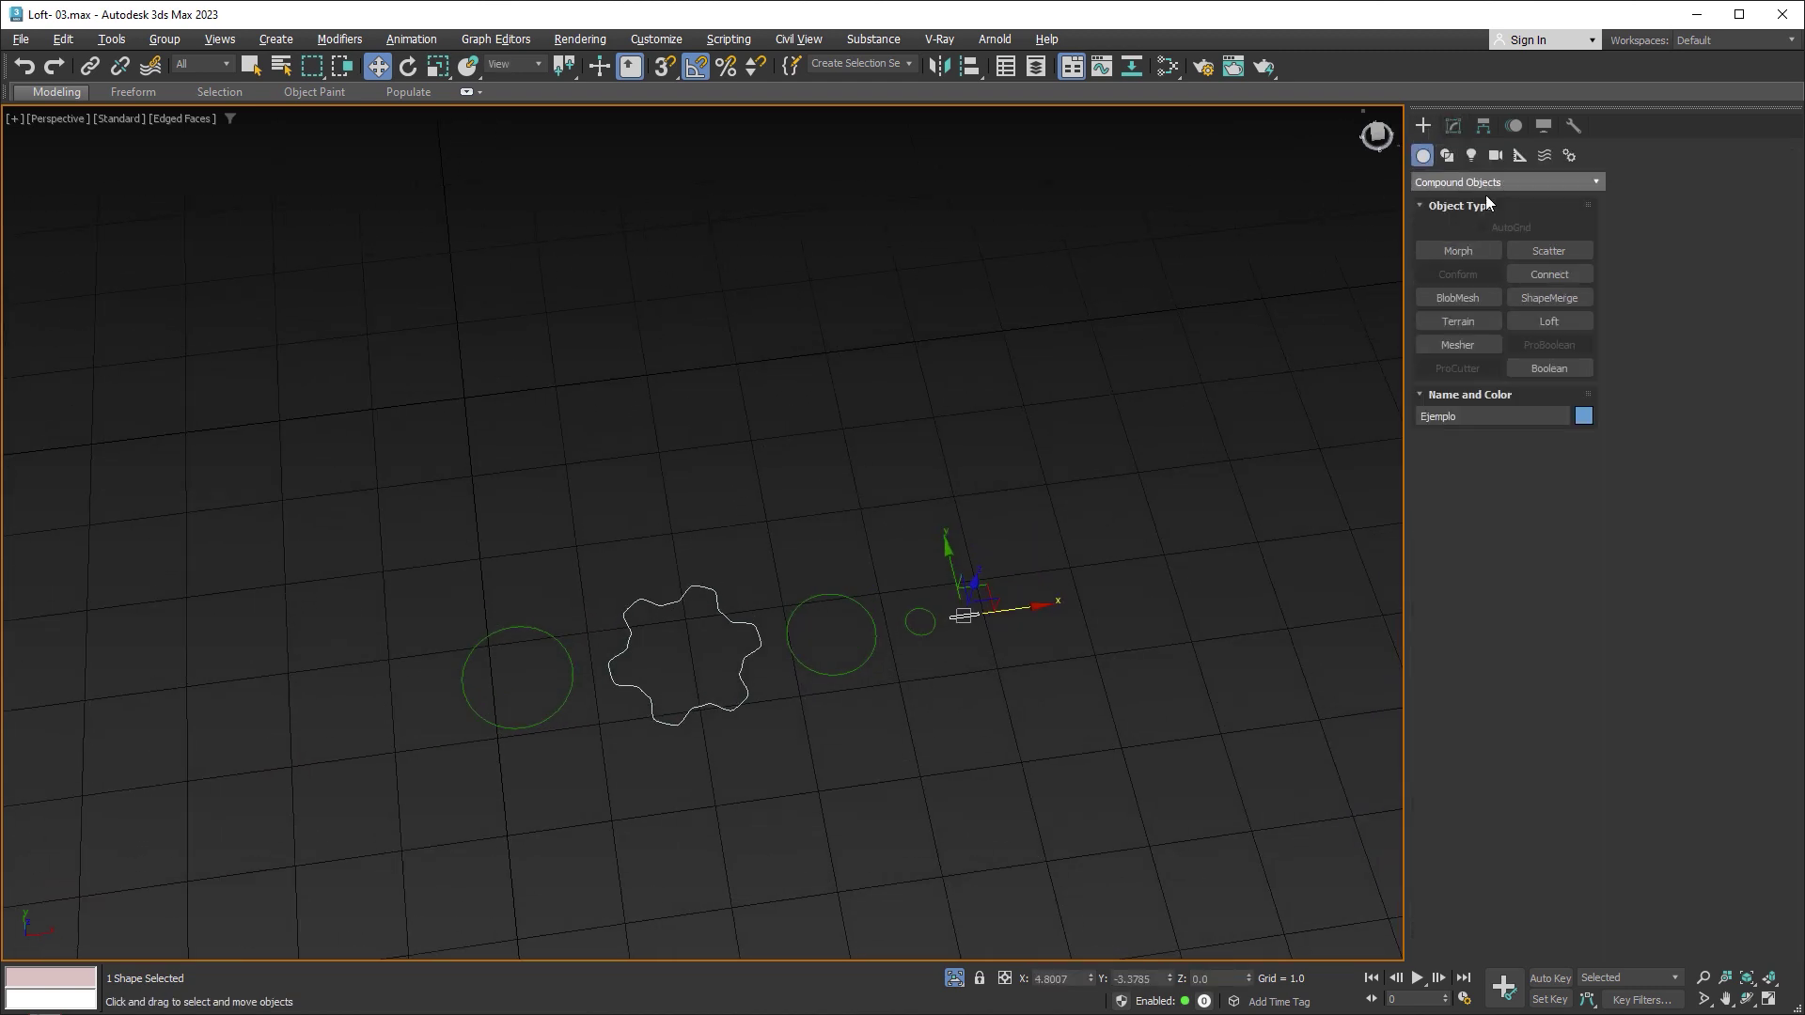
pyautogui.click(1464, 274)
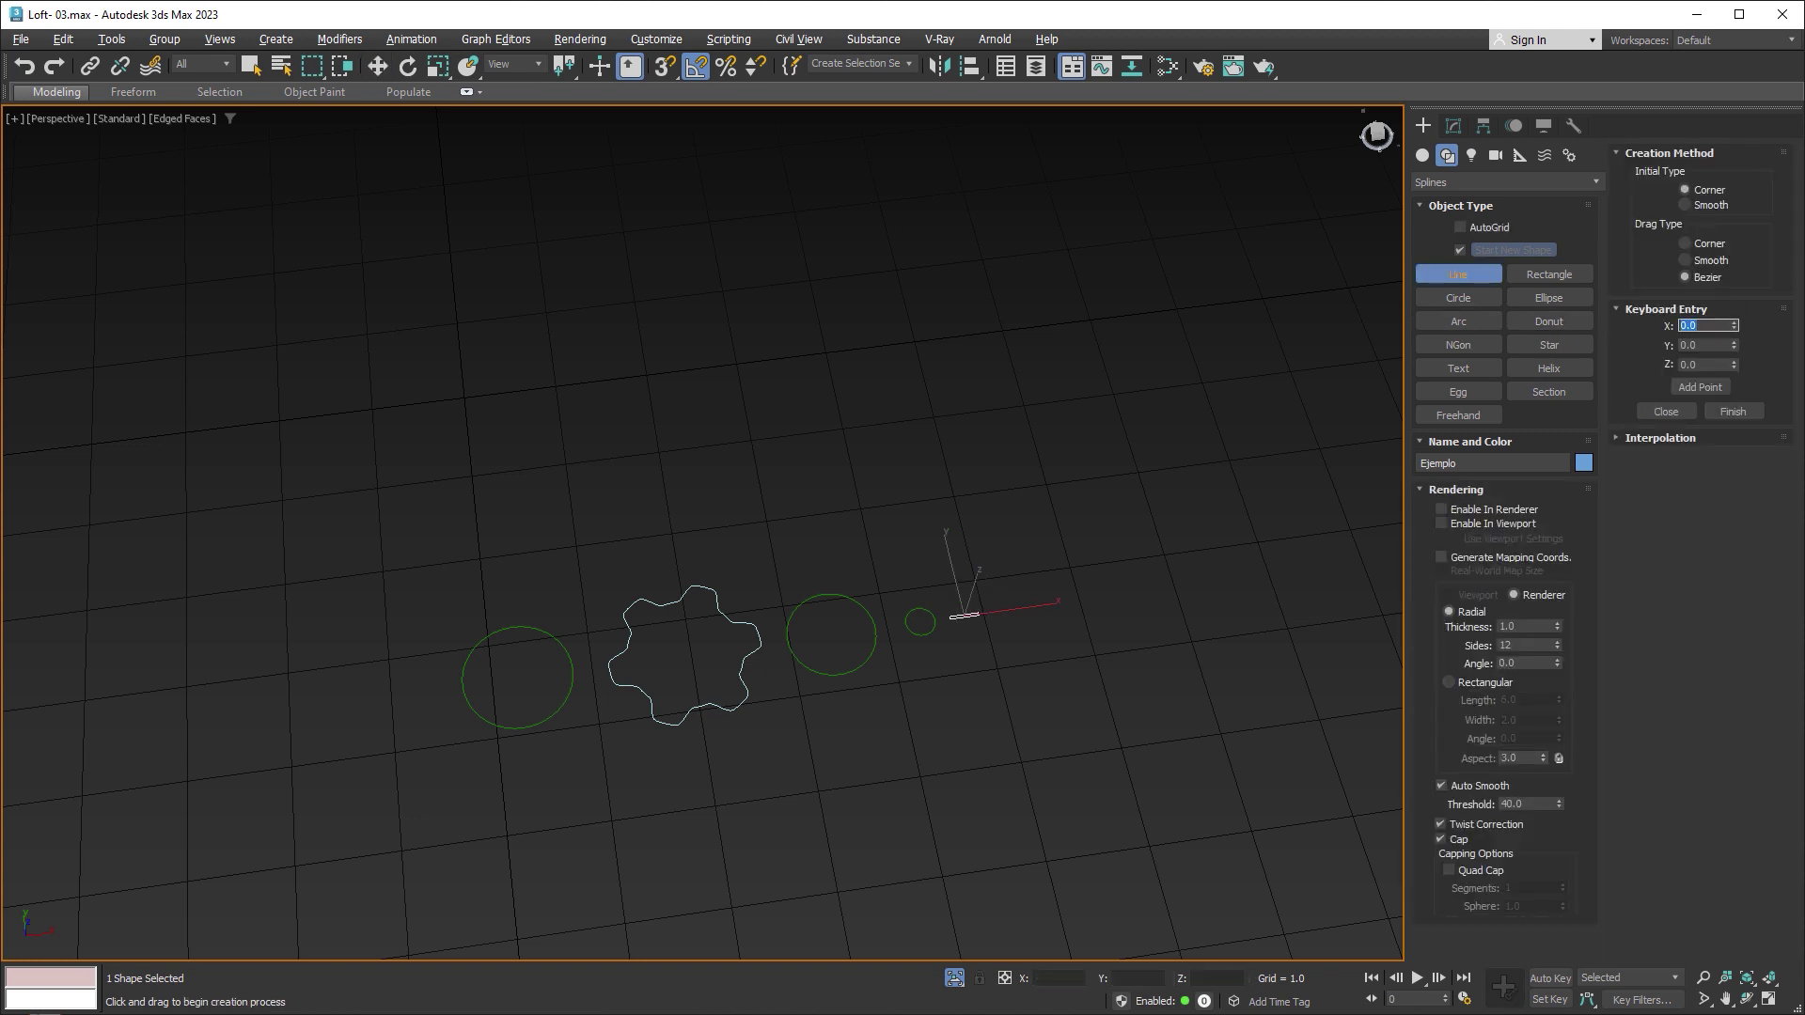
pyautogui.moveTo(978, 437); pyautogui.dragTo(951, 431, button='middle')
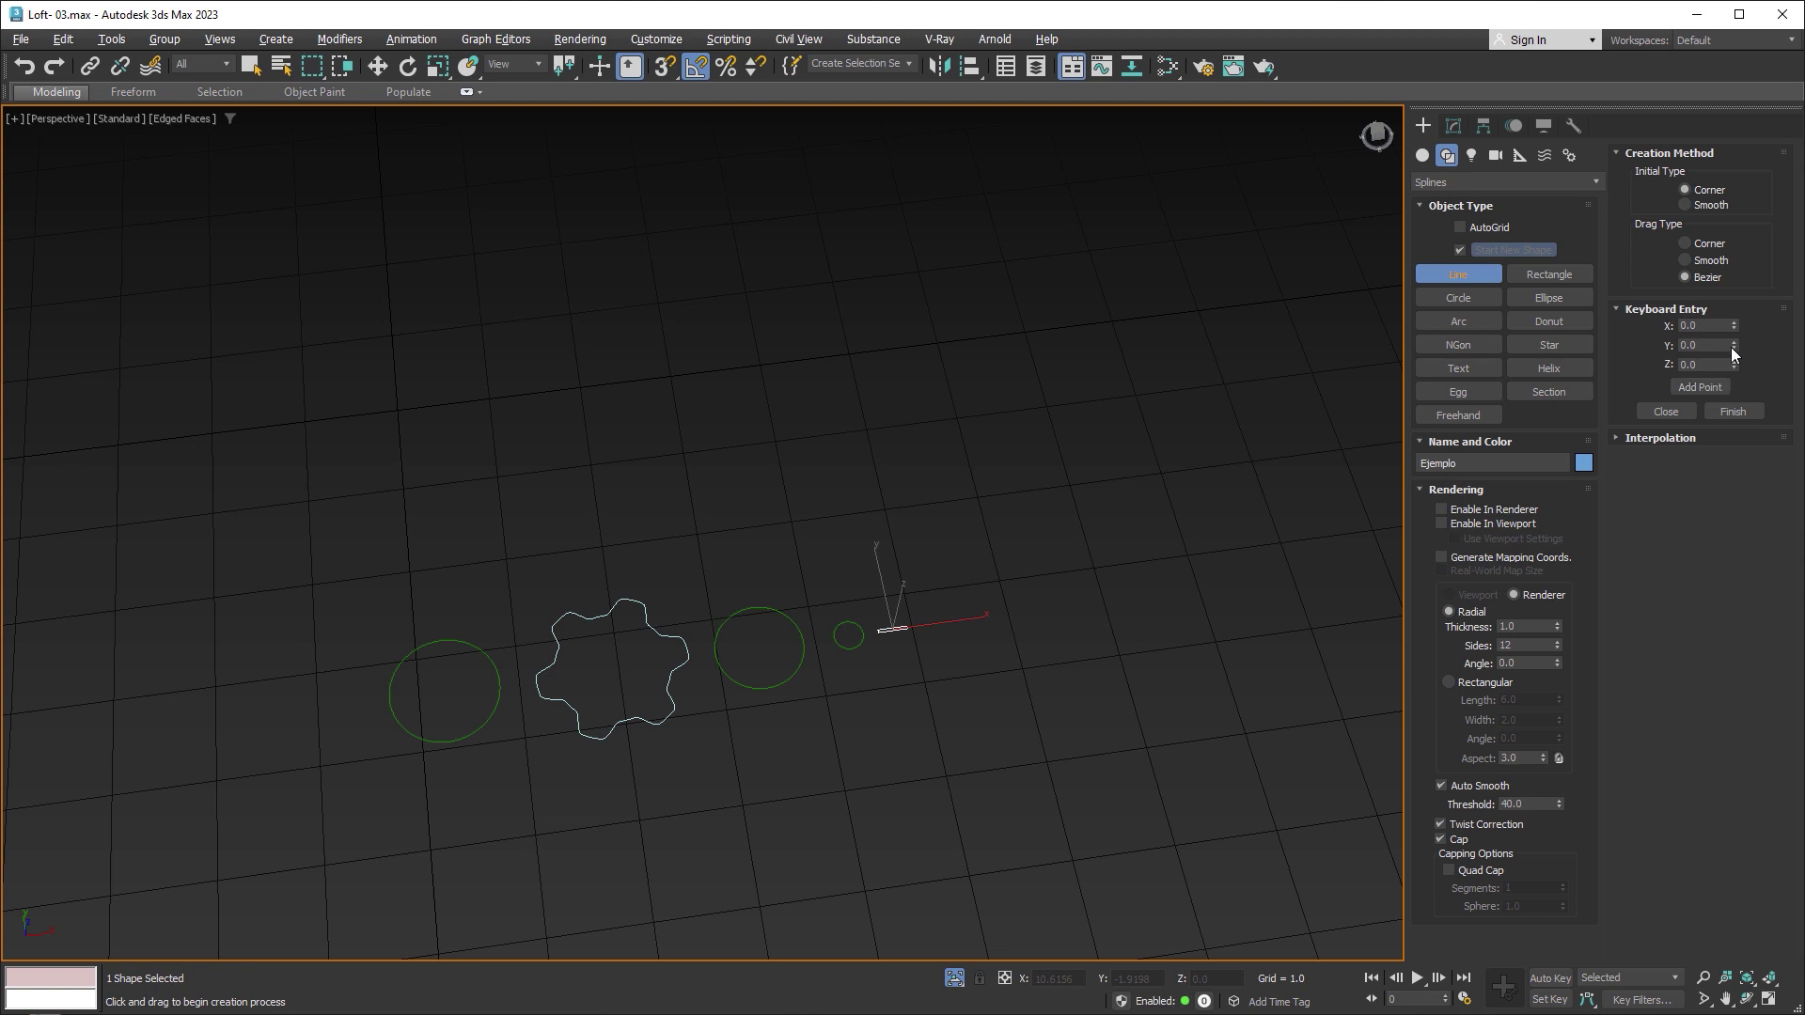
pyautogui.click(1701, 388)
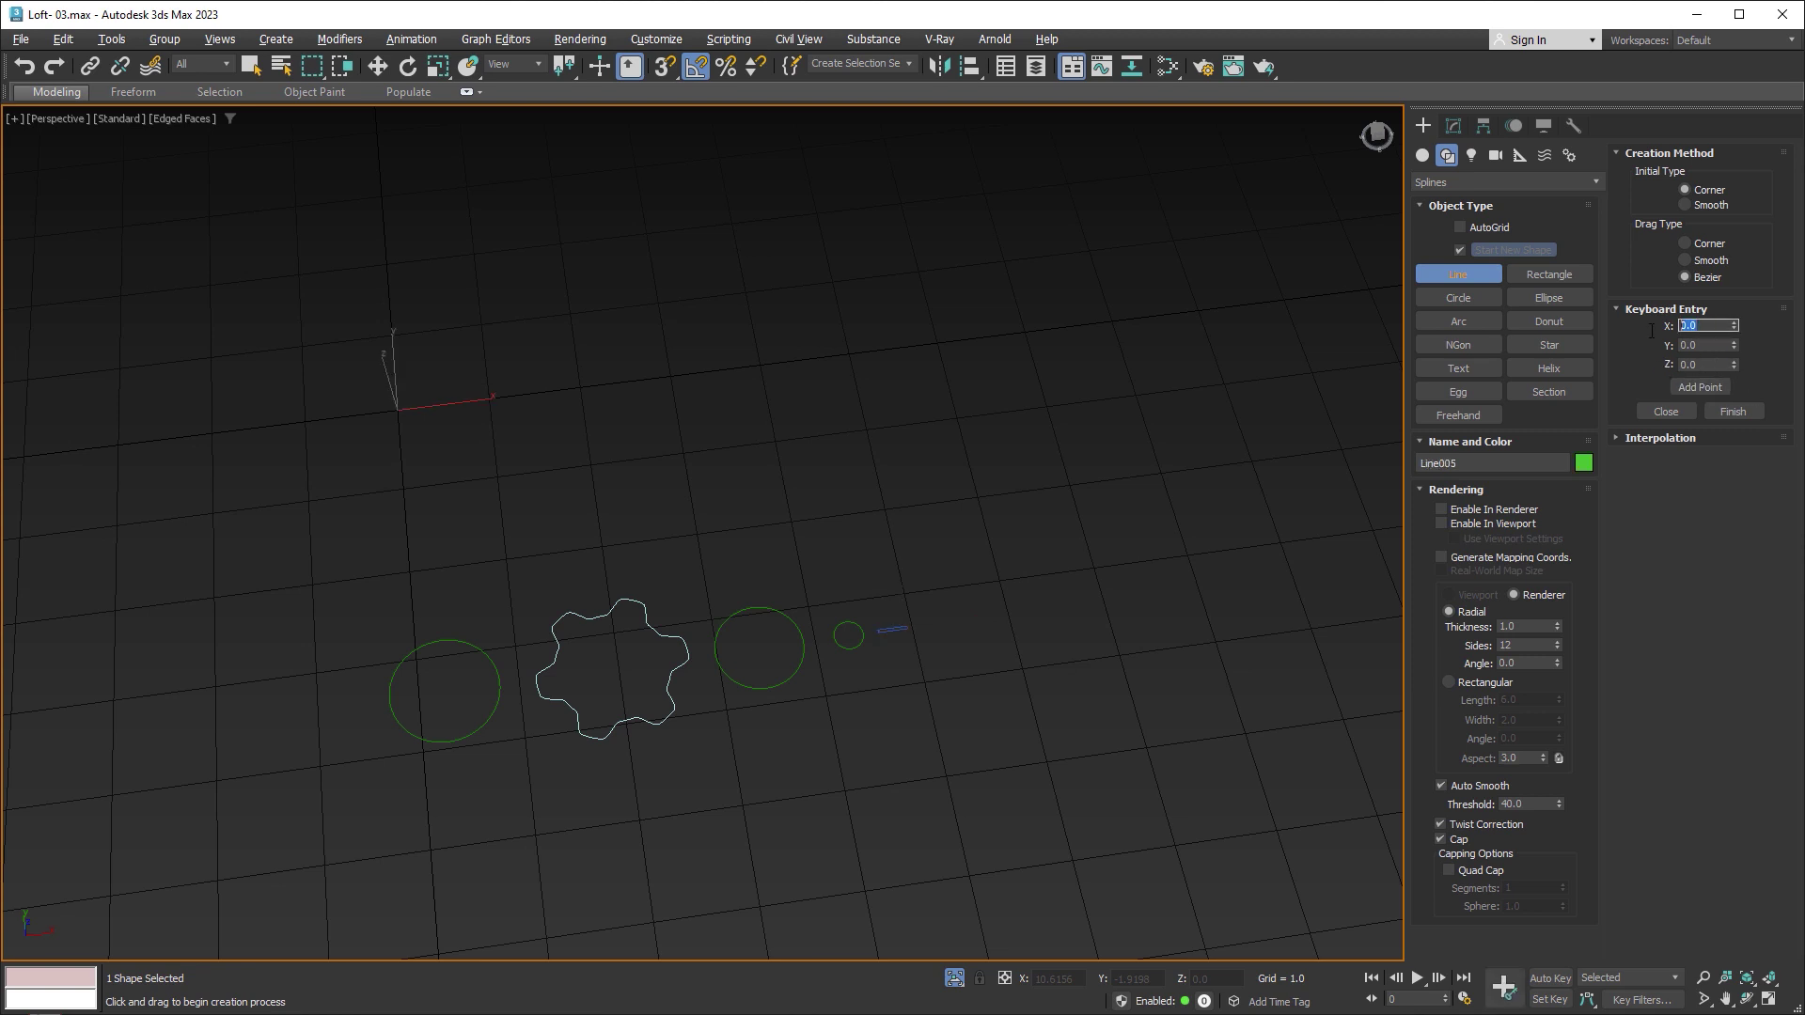
pyautogui.write('13.5')
pyautogui.click(1712, 386)
pyautogui.click(1739, 414)
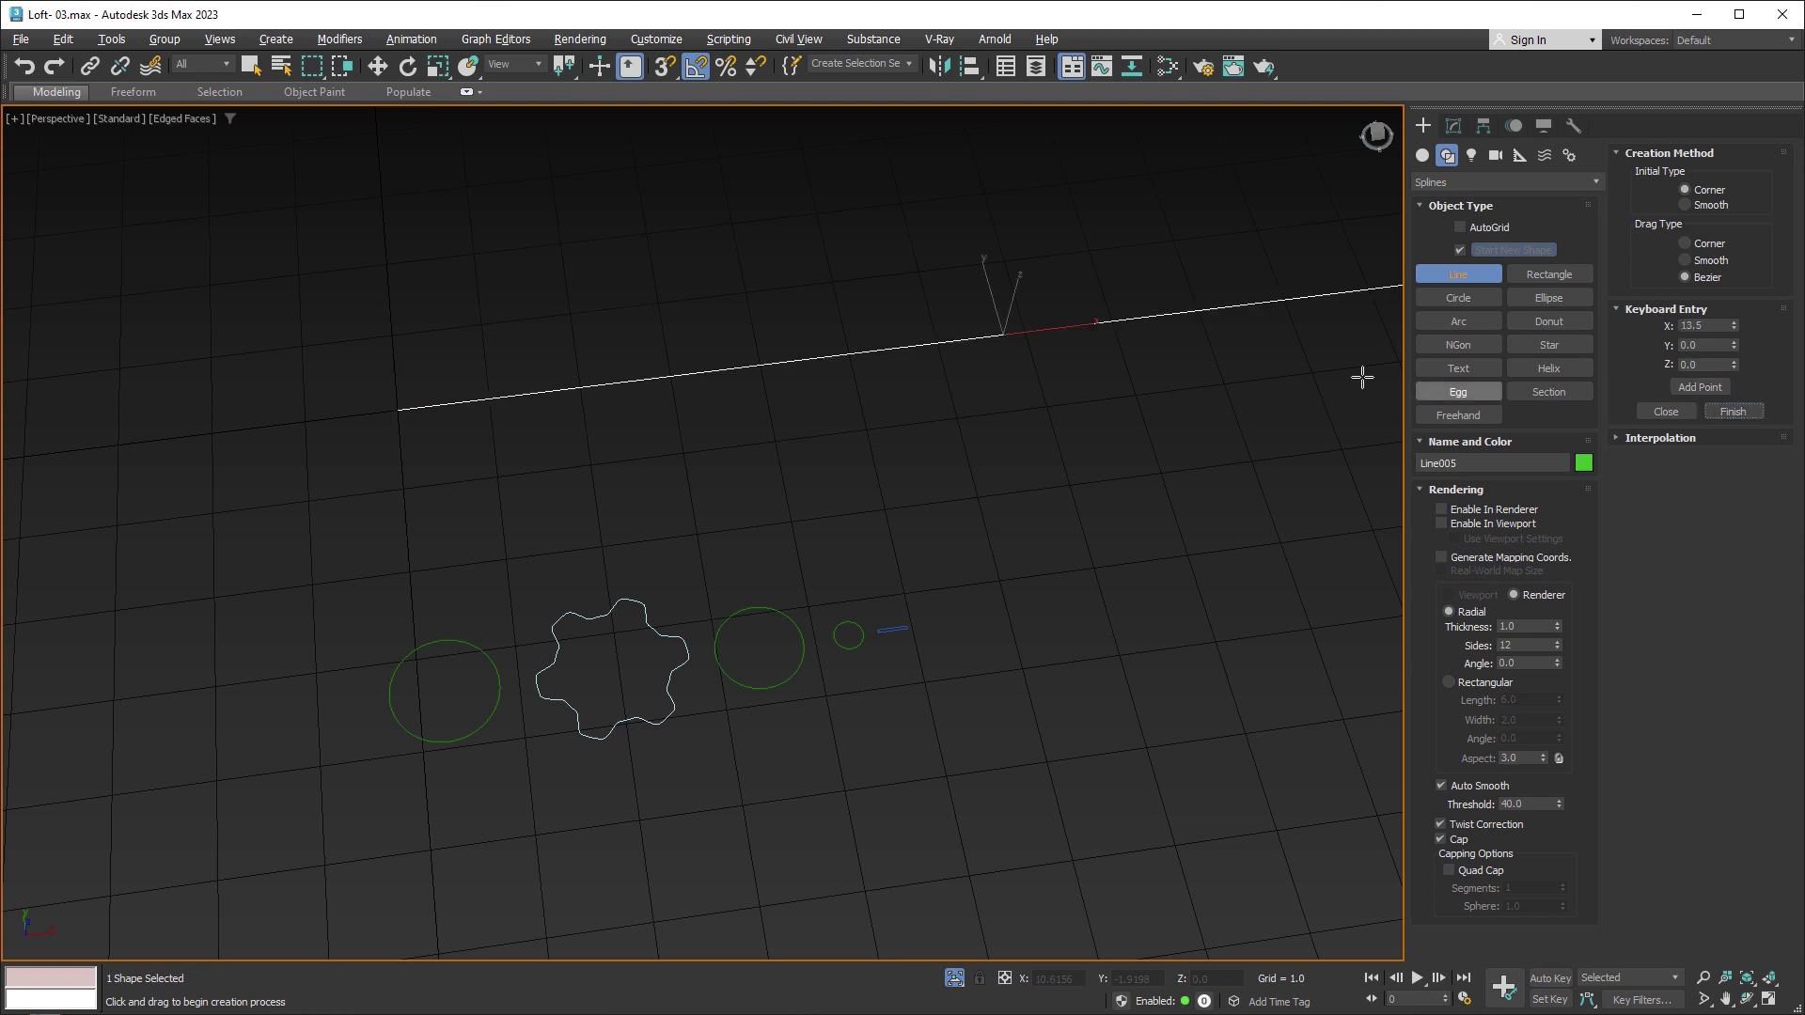
# Step: Convert the new line to an editable spline
pyautogui.moveTo(1363, 375)
pyautogui.keyDown('alt'); pyautogui.mouseDown(button='middle')
pyautogui.moveTo(1007, 339)
pyautogui.moveTo(1003, 358)
pyautogui.mouseUp(button='middle'); pyautogui.keyUp('alt')
pyautogui.rightClick(1054, 372)
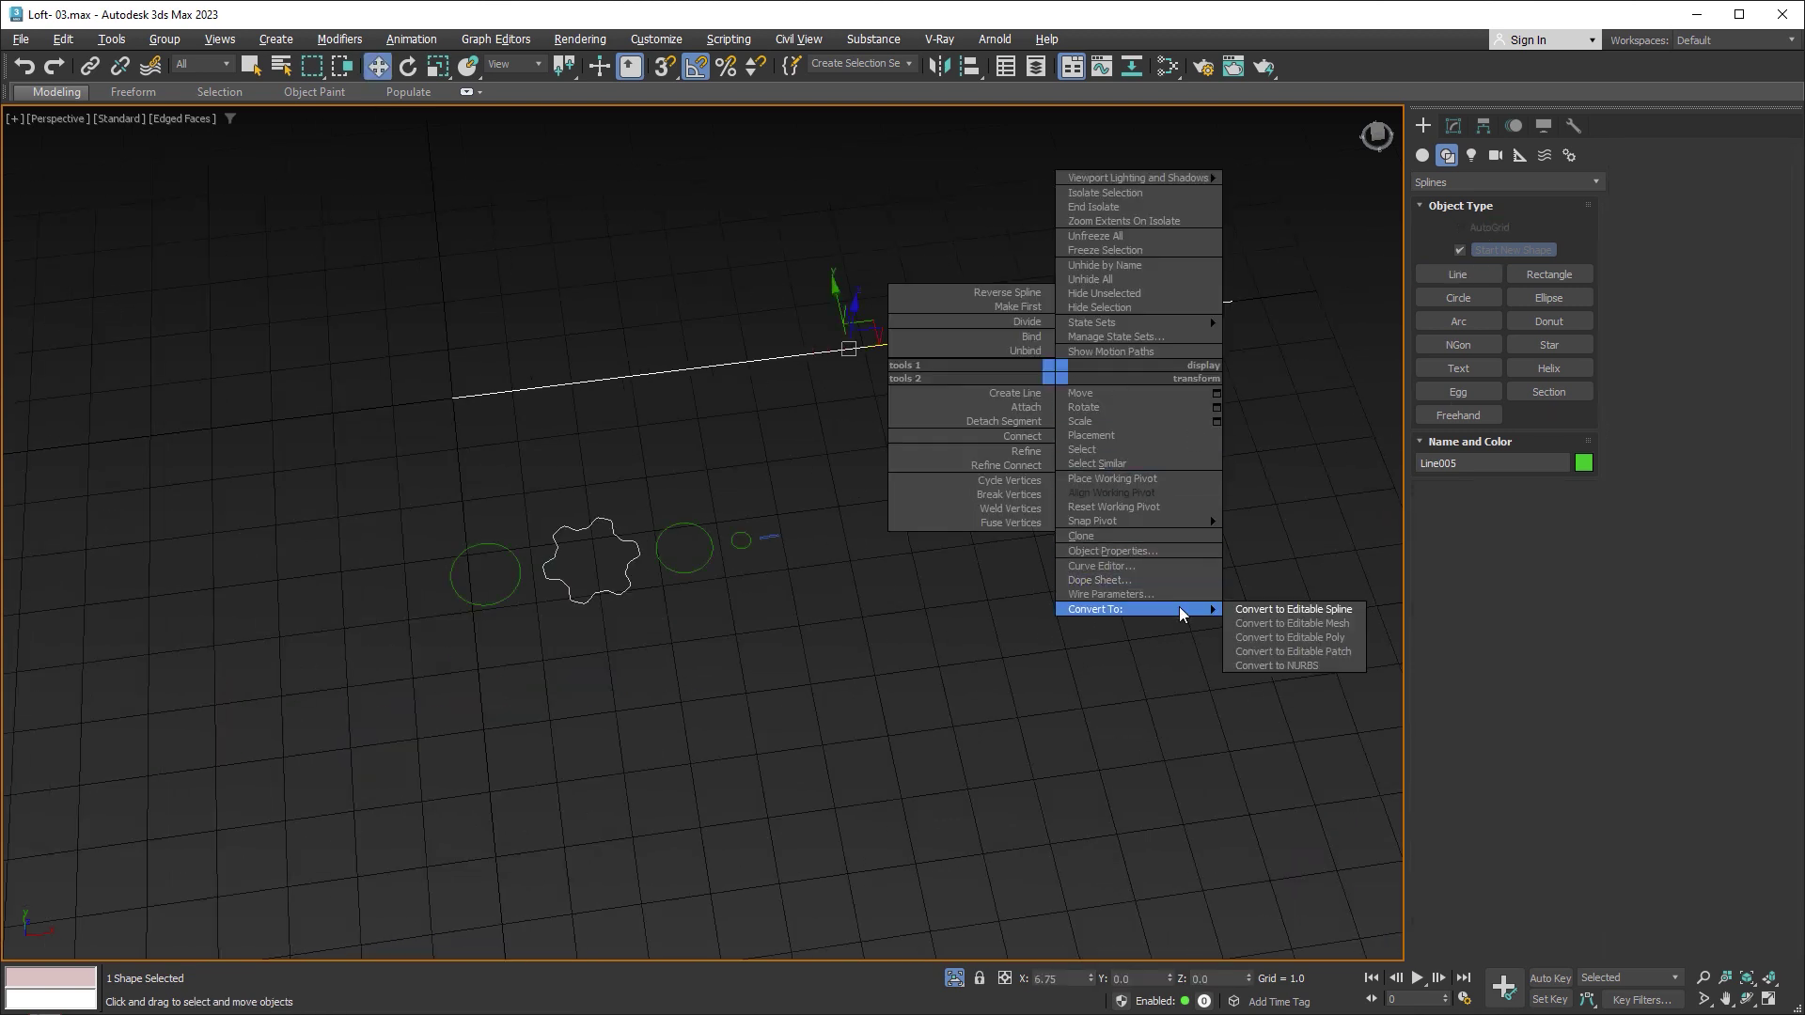
pyautogui.click(1307, 612)
pyautogui.moveTo(1054, 532)
pyautogui.keyDown('alt'); pyautogui.mouseDown(button='middle')
pyautogui.moveTo(1087, 479)
pyautogui.moveTo(1051, 513)
pyautogui.mouseUp(button='middle'); pyautogui.keyUp('alt')
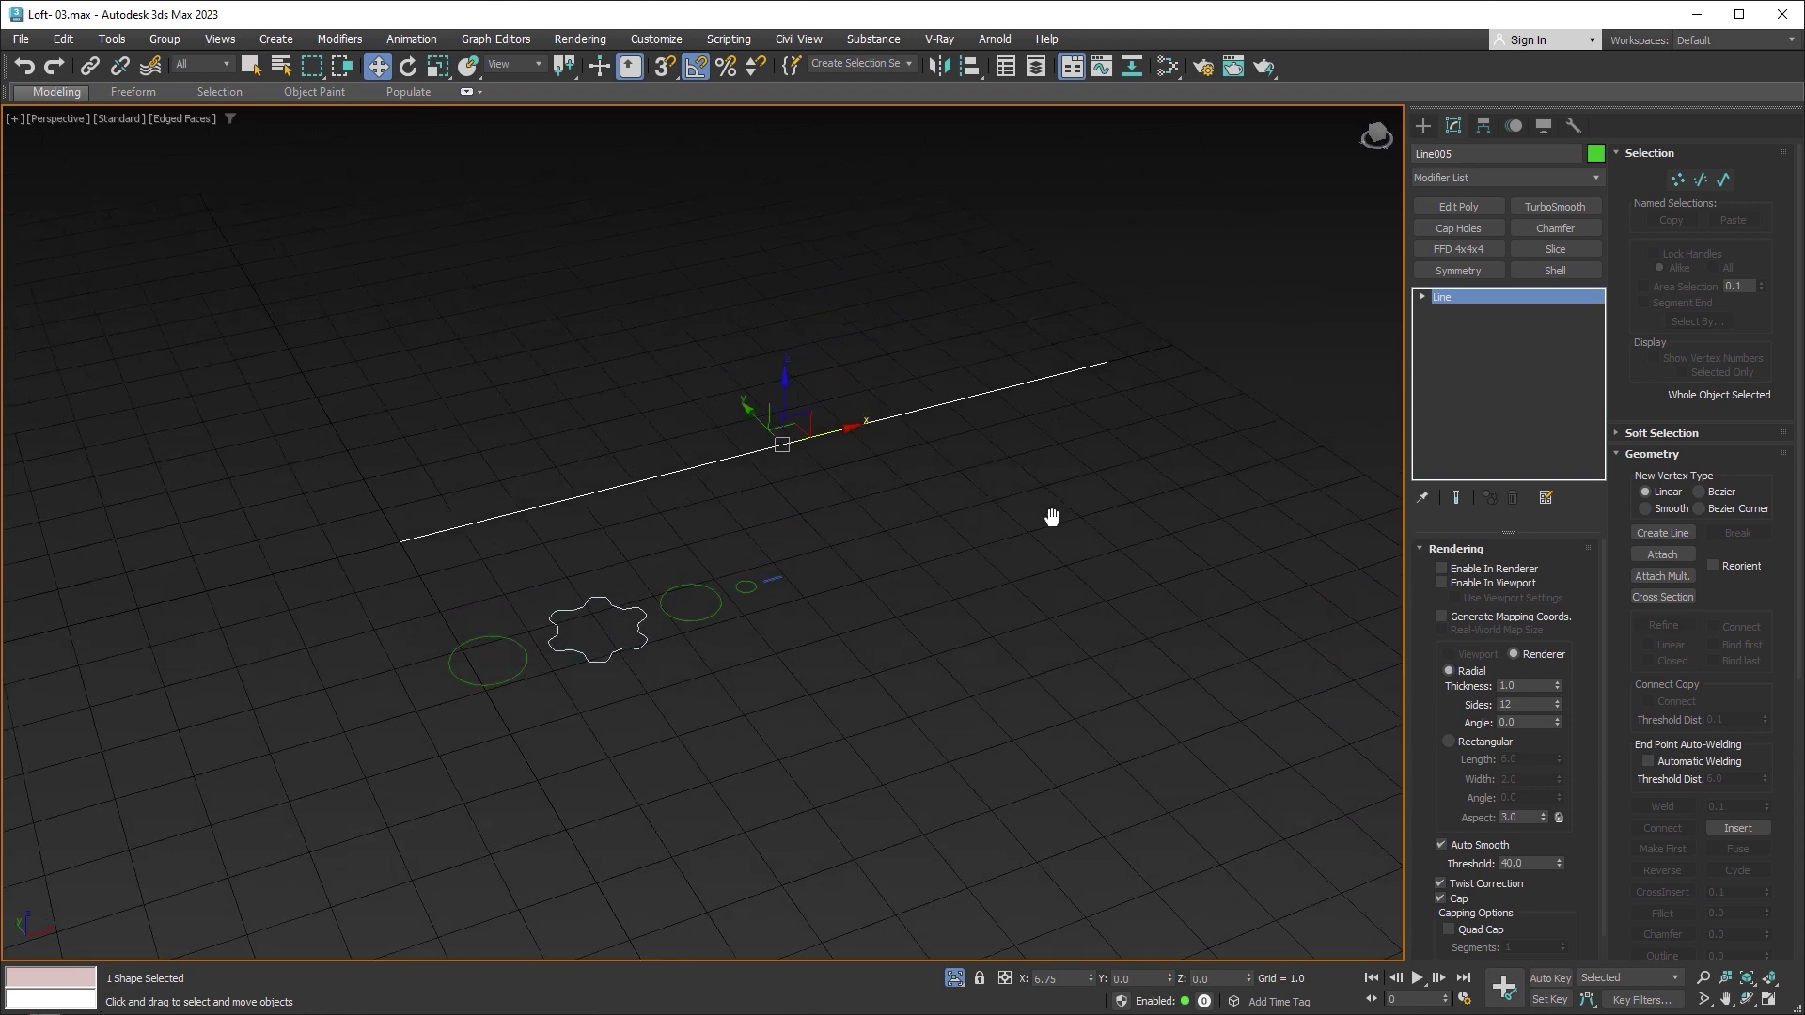
pyautogui.click(1423, 127)
# Step: Start a Loft on the line with the large circle as the profile at path 0
pyautogui.click(1434, 187)
pyautogui.click(1424, 217)
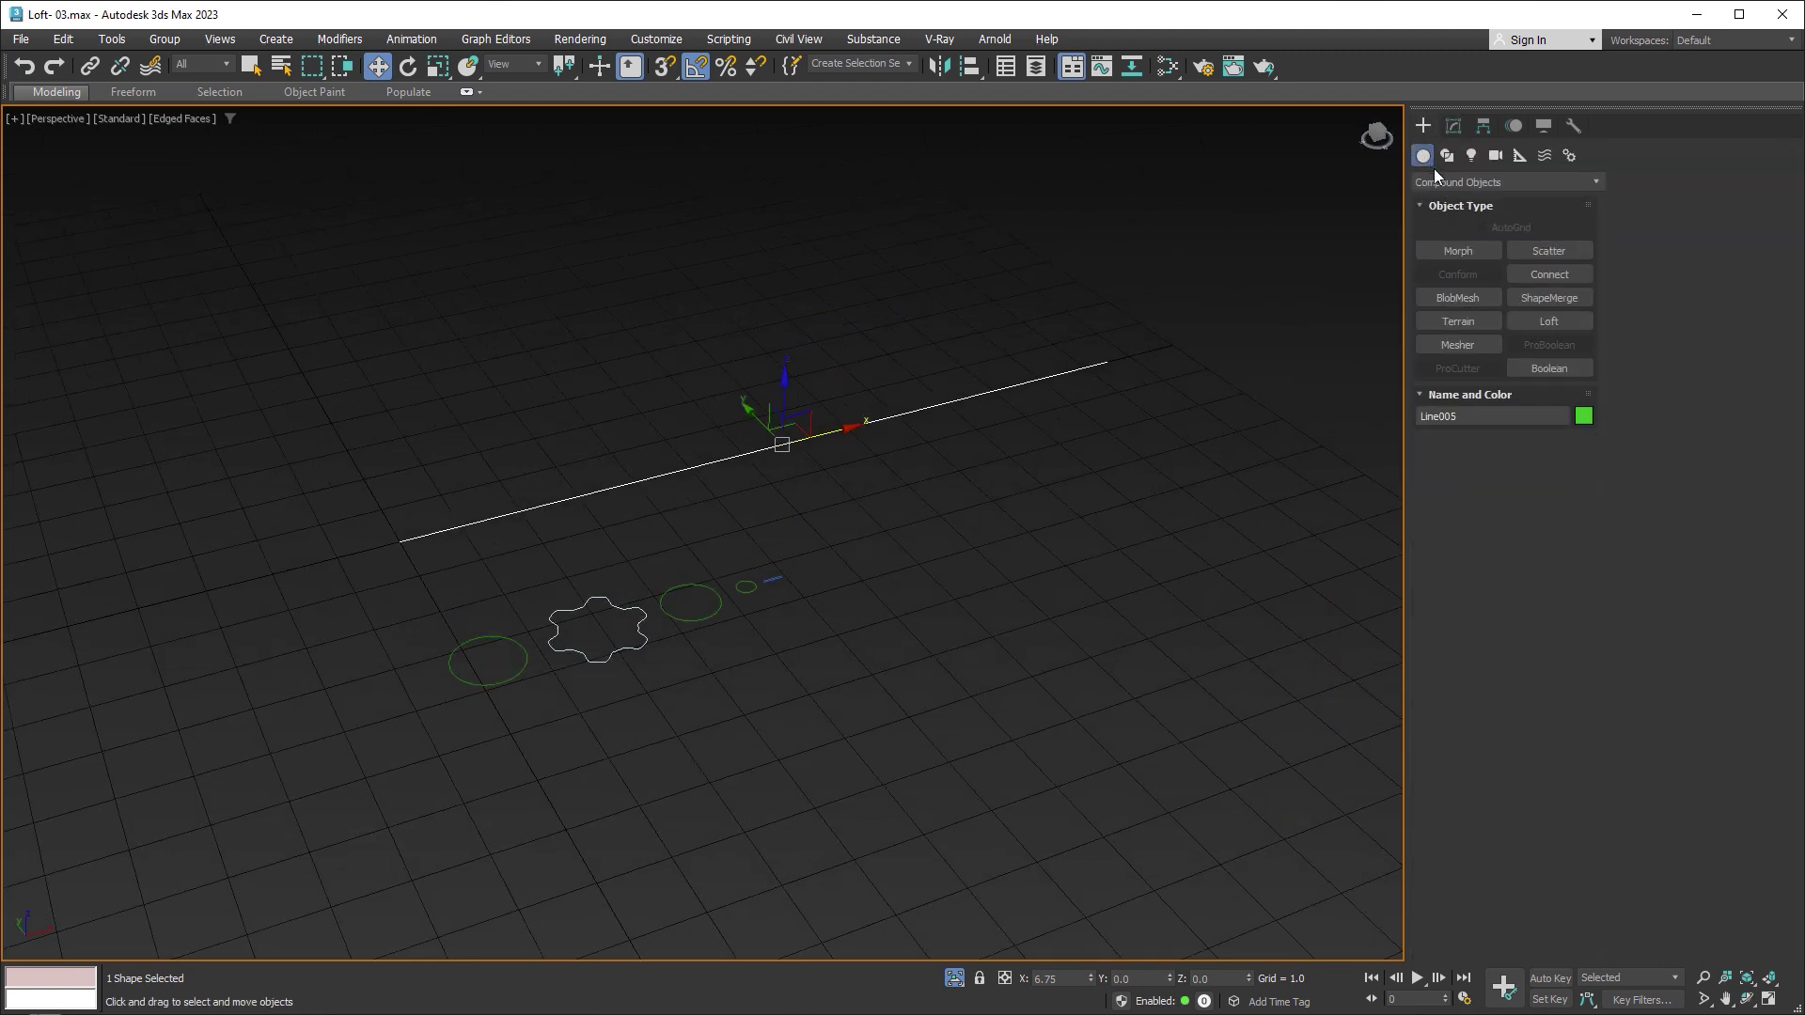
pyautogui.click(1564, 320)
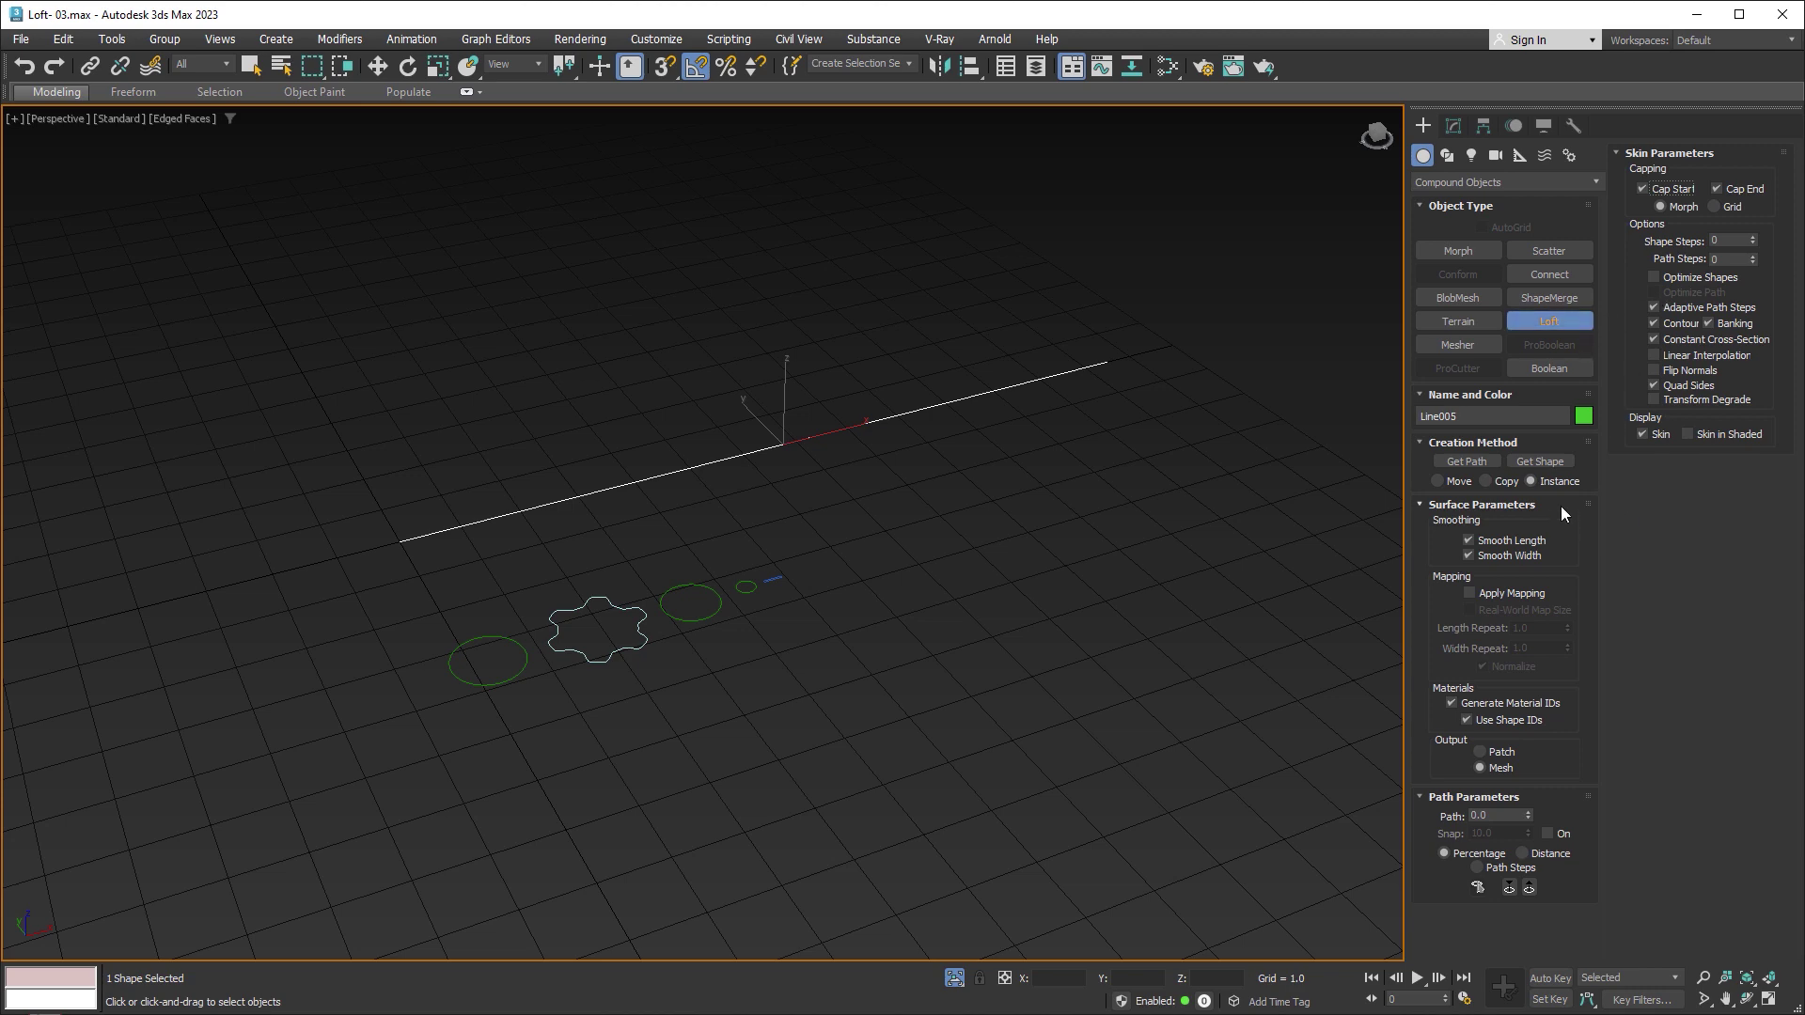
pyautogui.click(1552, 460)
pyautogui.click(503, 636)
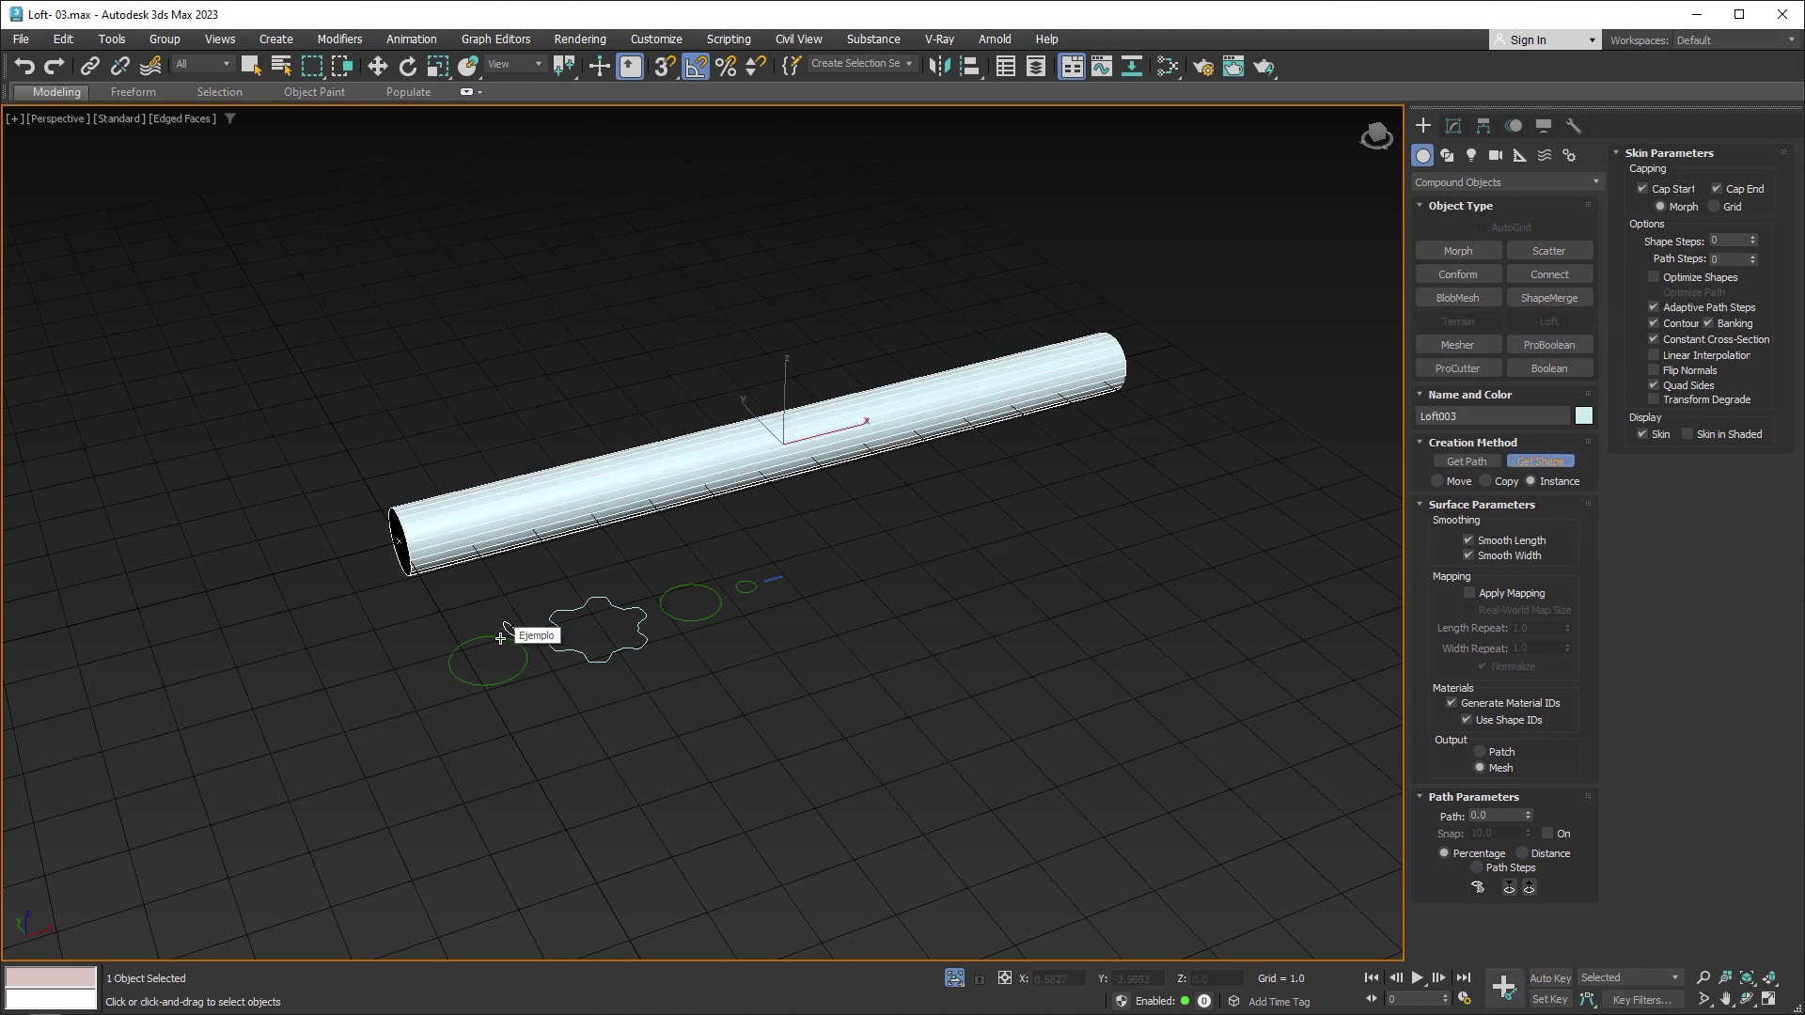
pyautogui.scroll(2, 597, 646)
pyautogui.scroll(2, 692, 667)
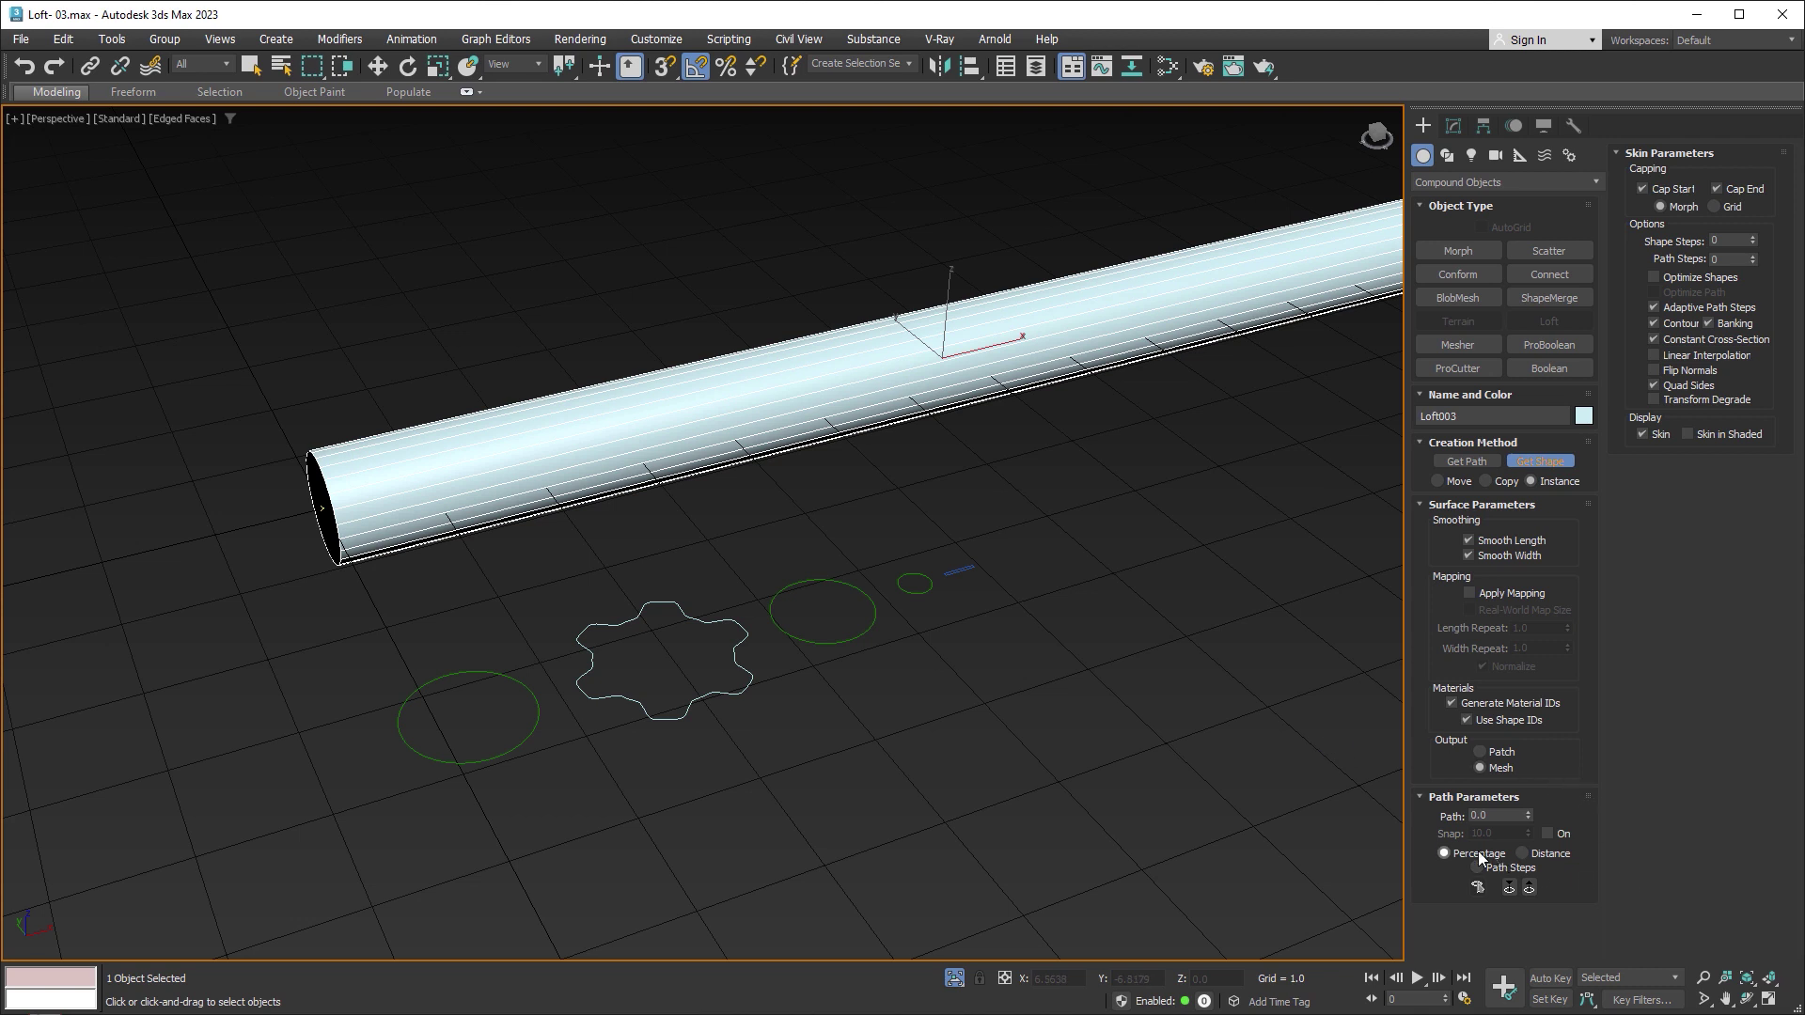
# Step: Switch the path to Distance and place the star profile at 0.1 and 3.8
pyautogui.click(1538, 855)
pyautogui.click(1494, 814)
pyautogui.write('0.1')
pyautogui.press('Return')
pyautogui.click(1559, 465)
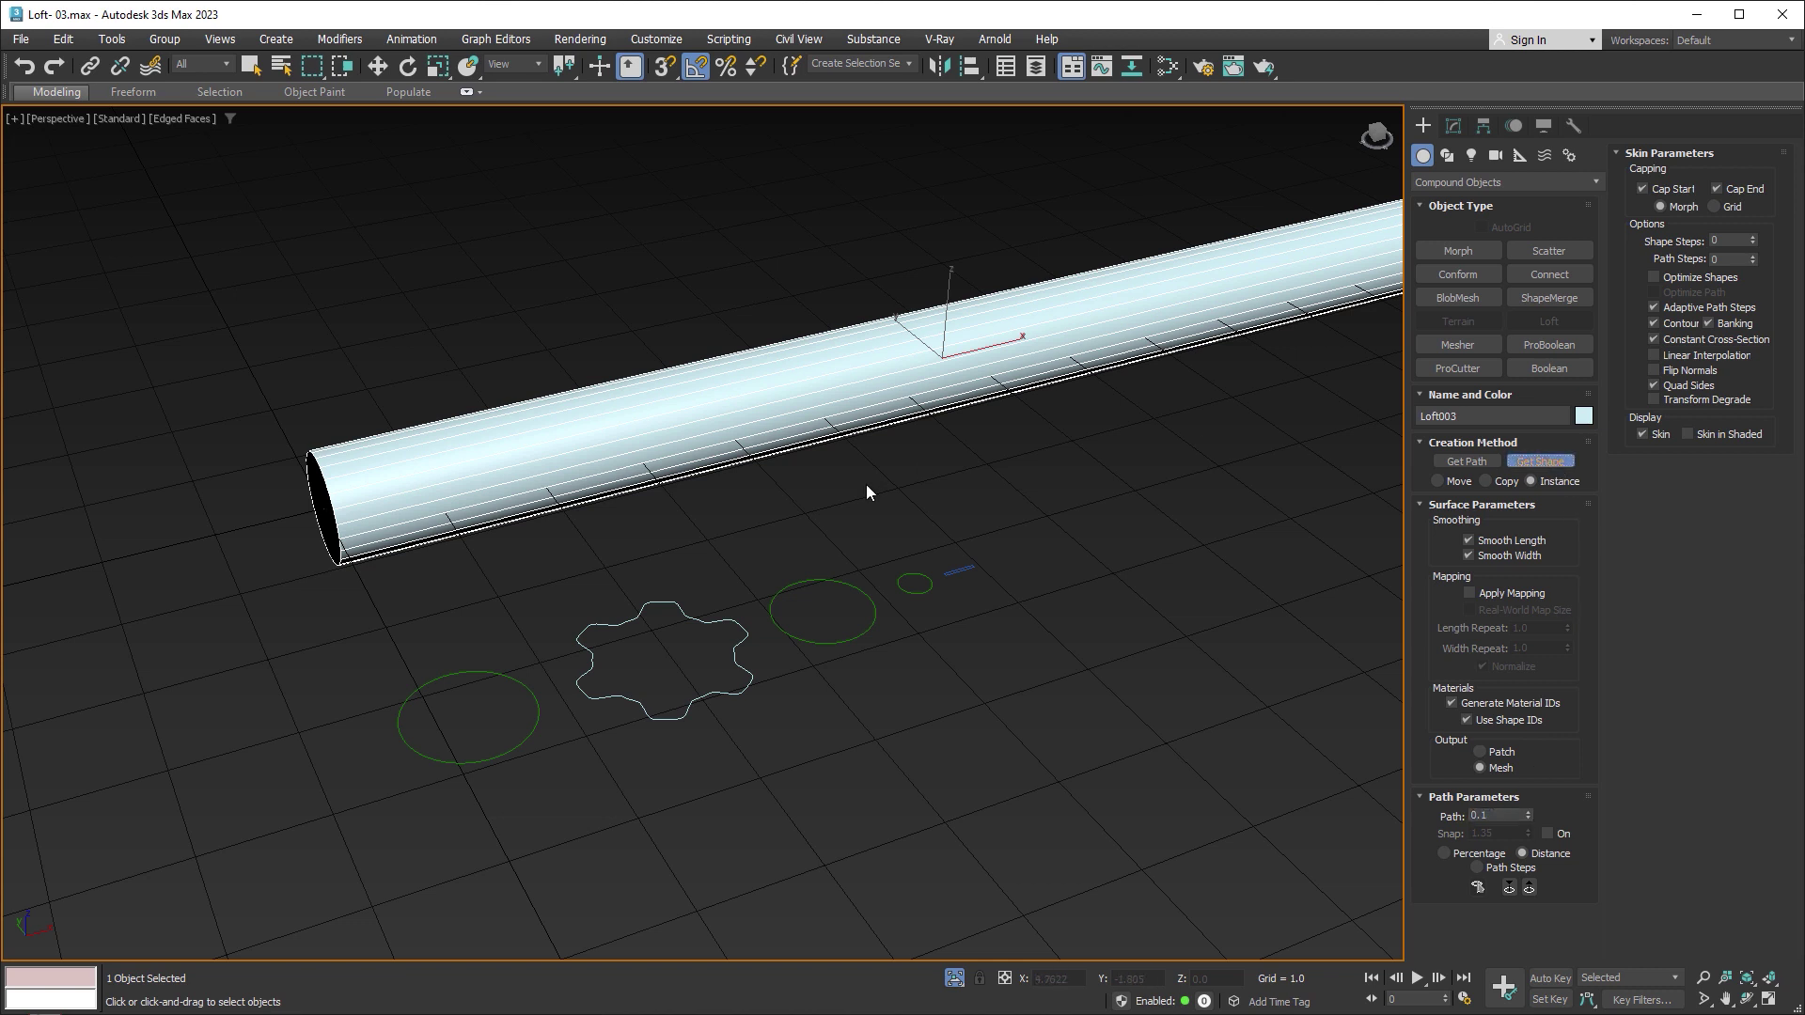
pyautogui.click(689, 613)
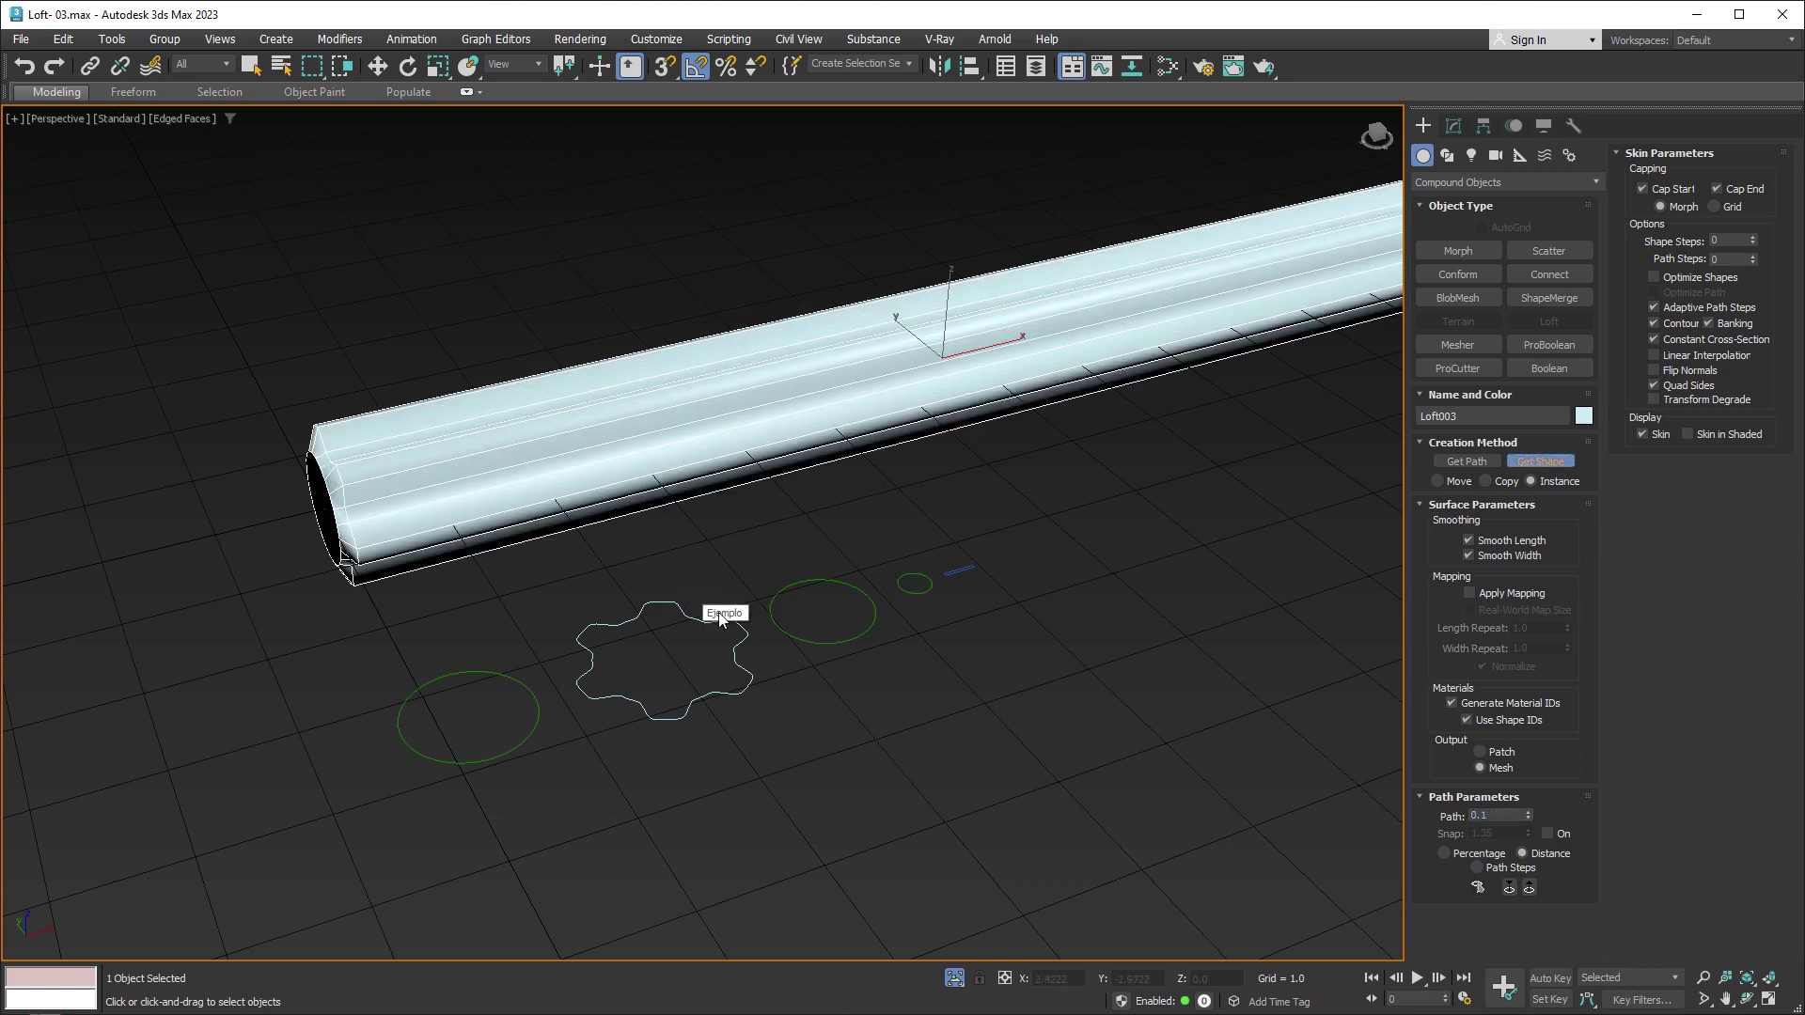
pyautogui.click(1499, 815)
pyautogui.write('3.8')
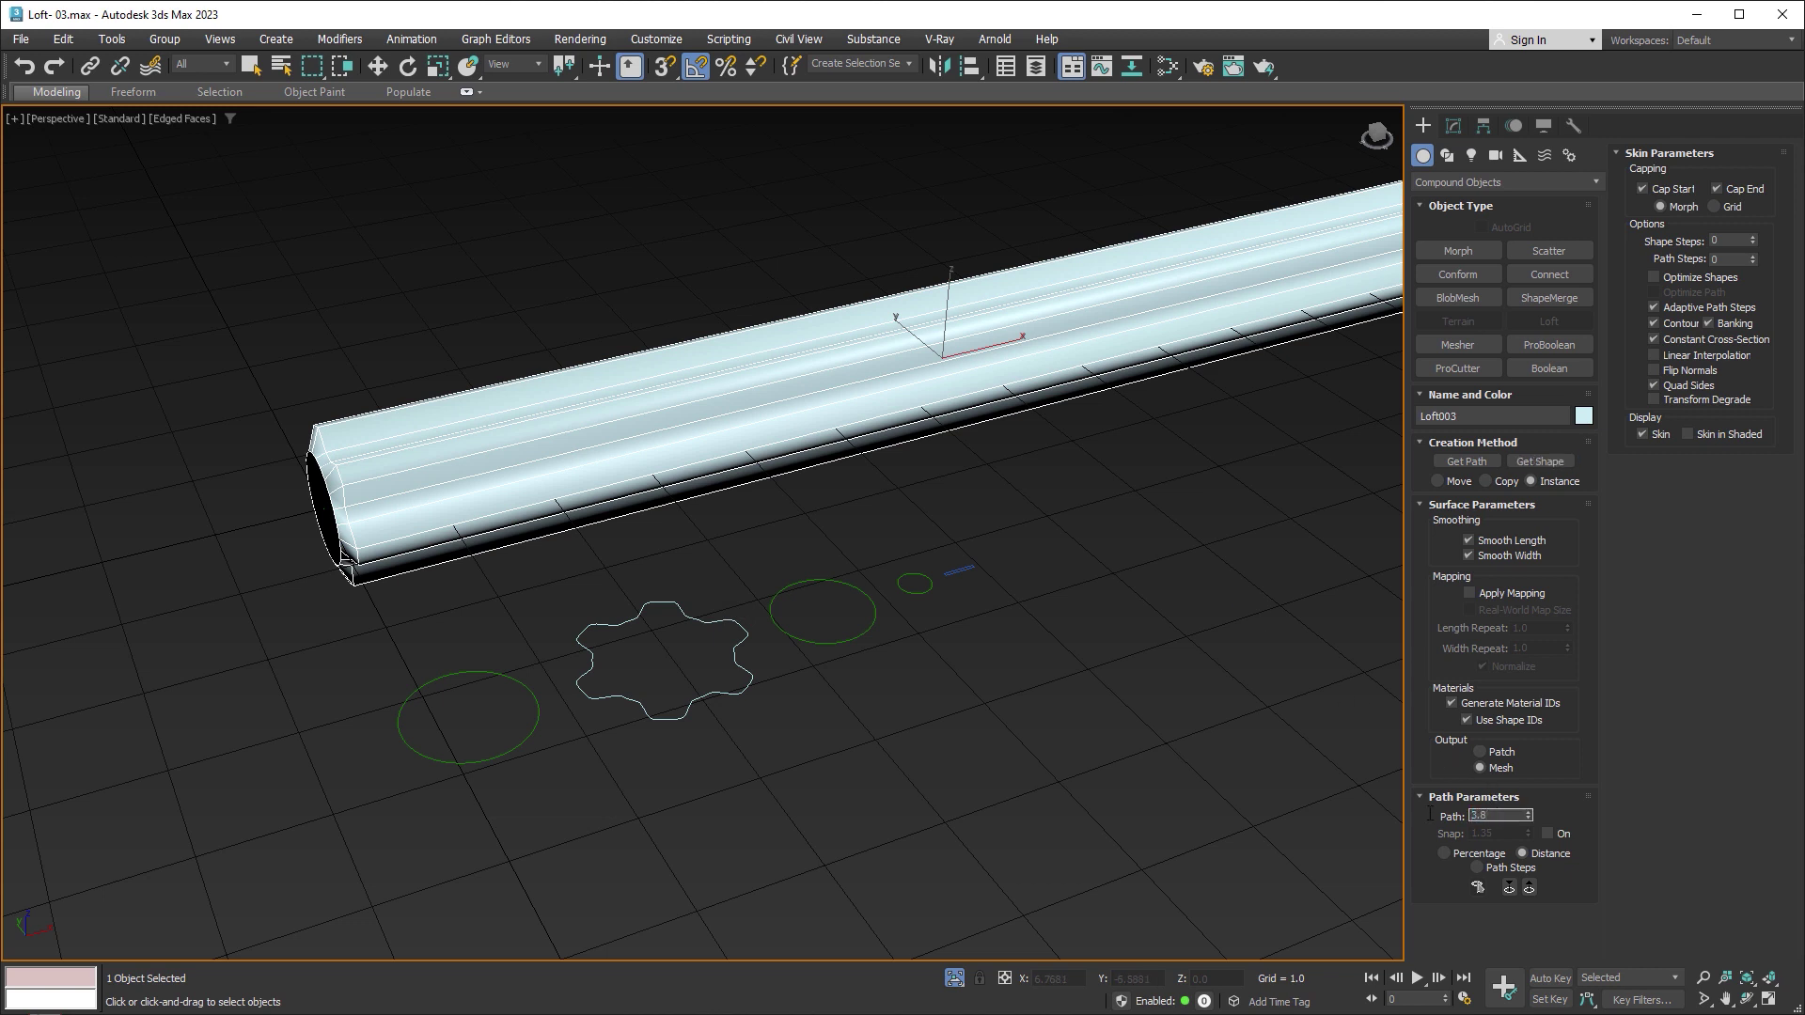
pyautogui.press('Return')
pyautogui.click(1540, 461)
pyautogui.click(699, 620)
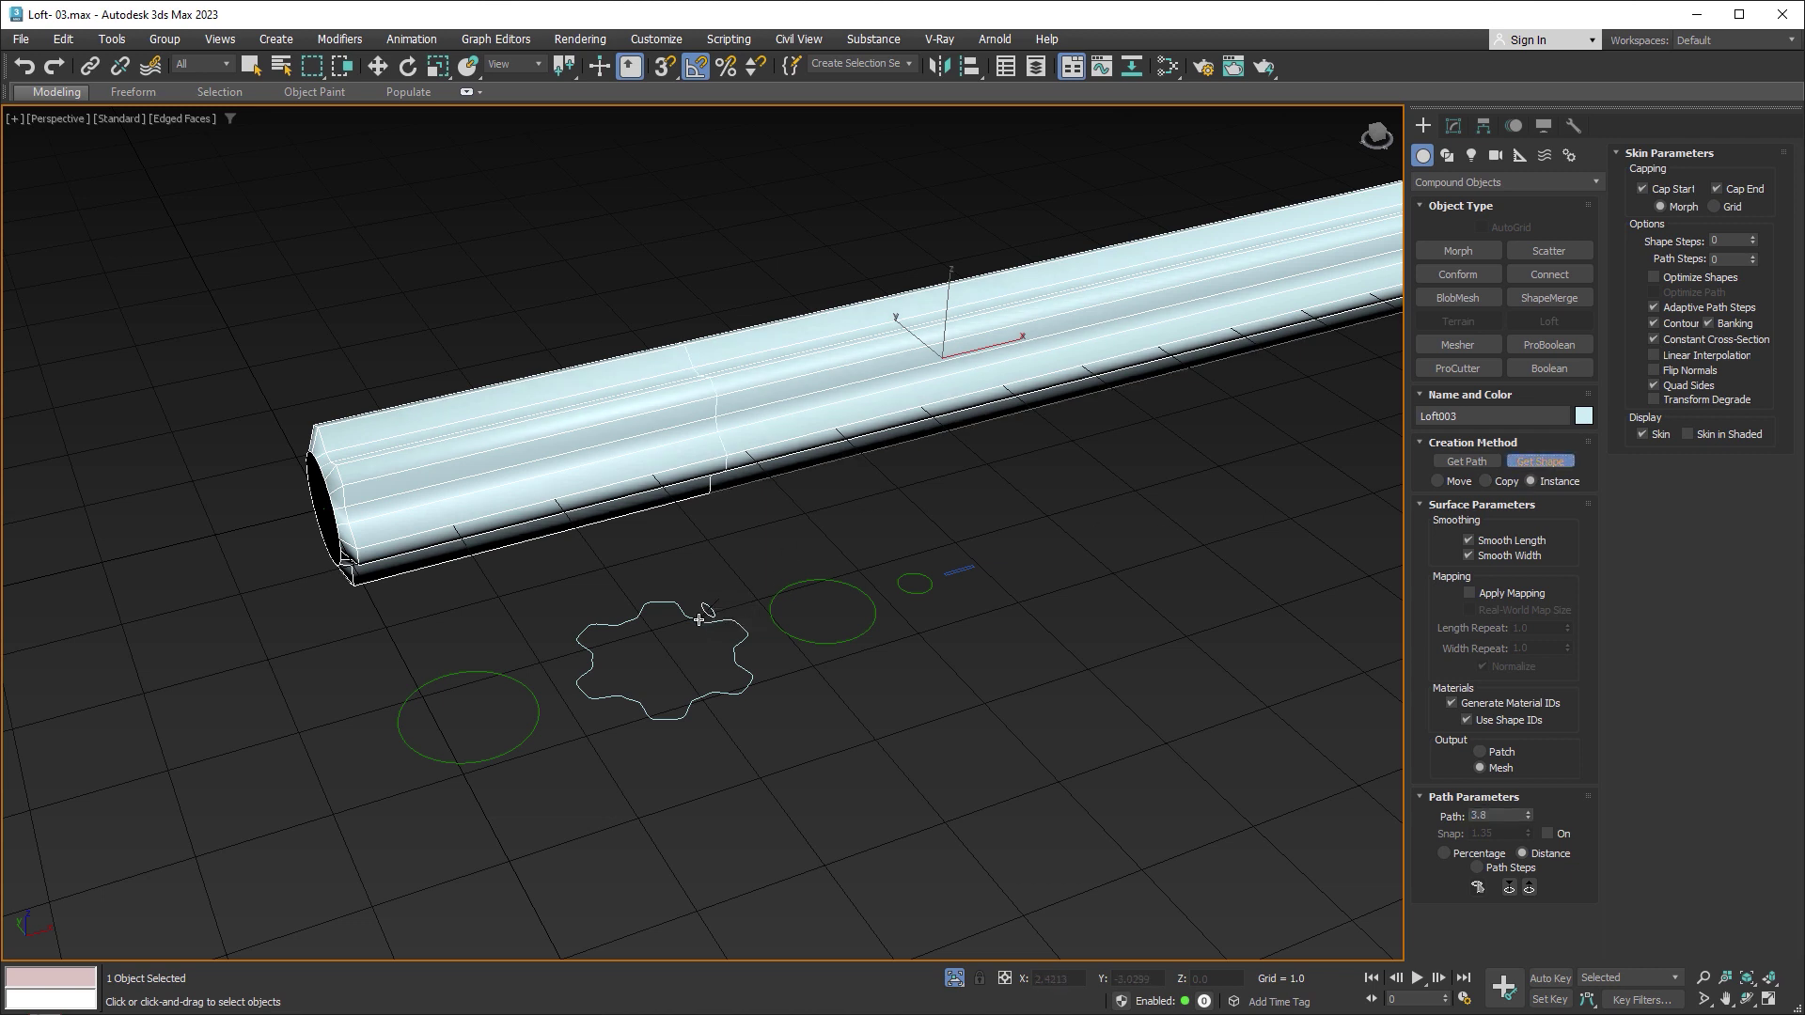
# Step: Narrow the loft with circle profiles at path 5.0 and 5.3
pyautogui.click(1498, 815)
pyautogui.write('5')
pyautogui.press('Return')
pyautogui.click(1539, 460)
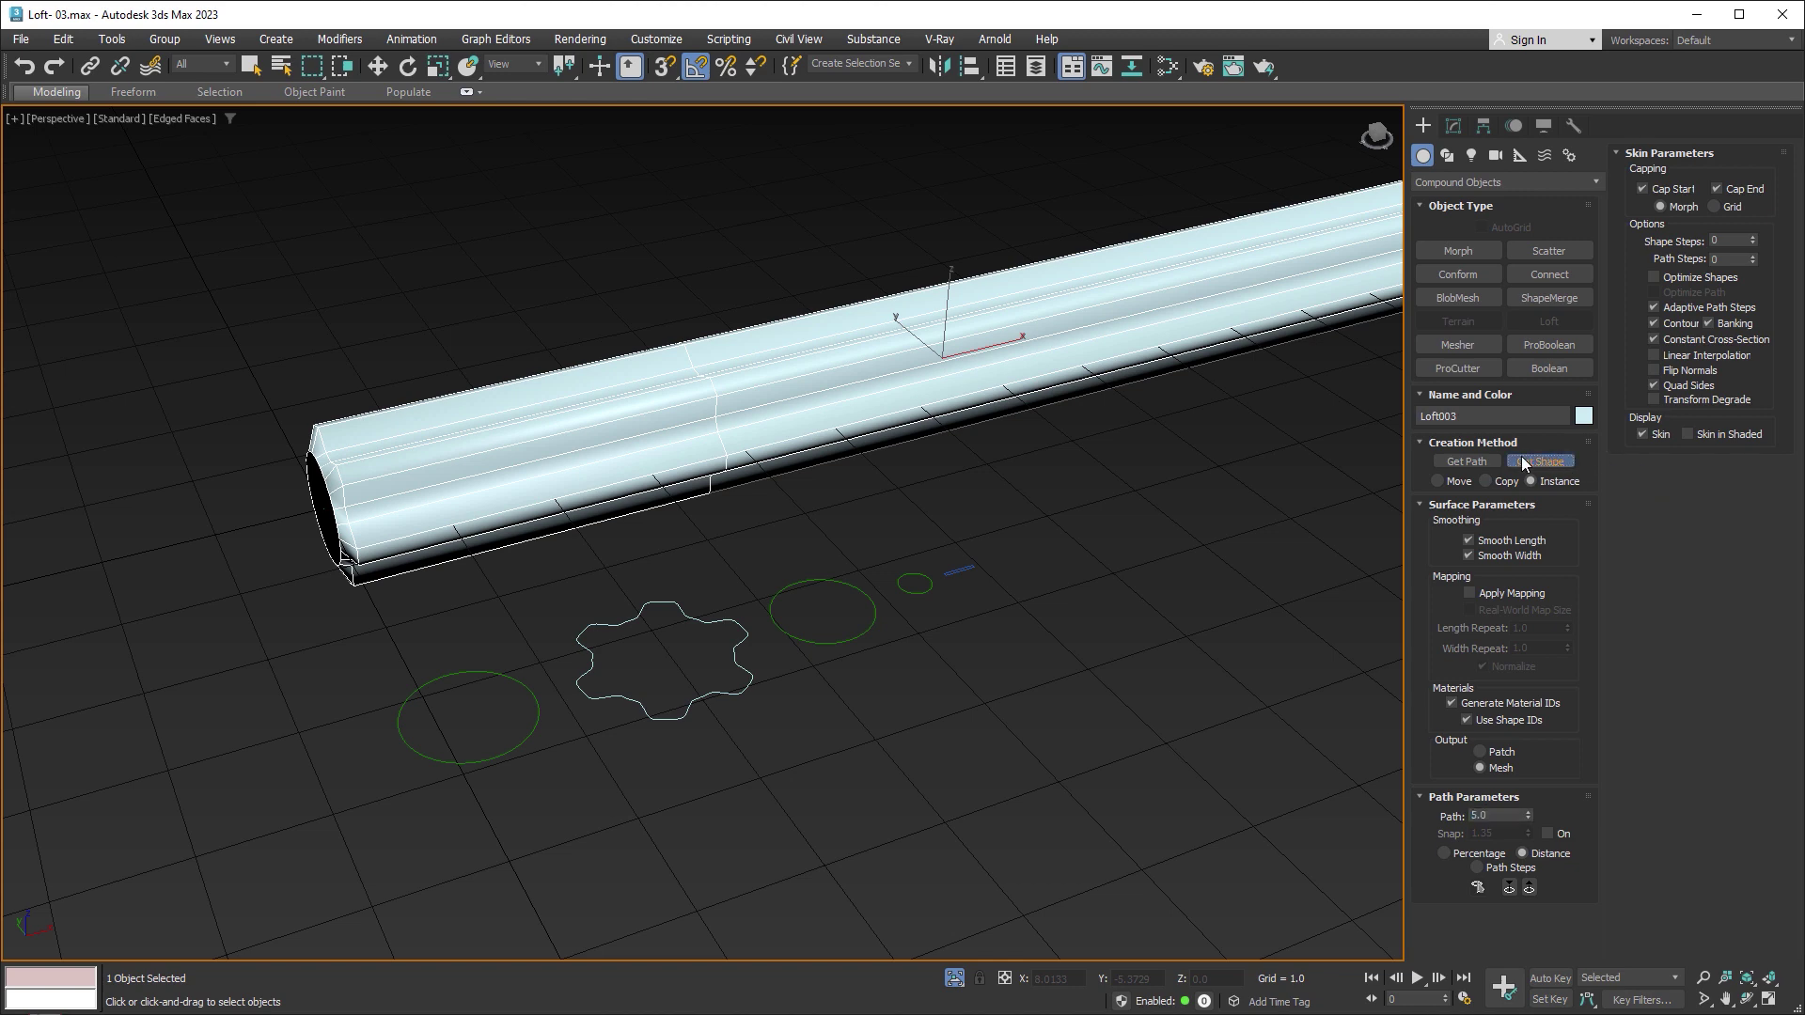
pyautogui.click(808, 573)
pyautogui.moveTo(1064, 490); pyautogui.dragTo(951, 509, button='middle')
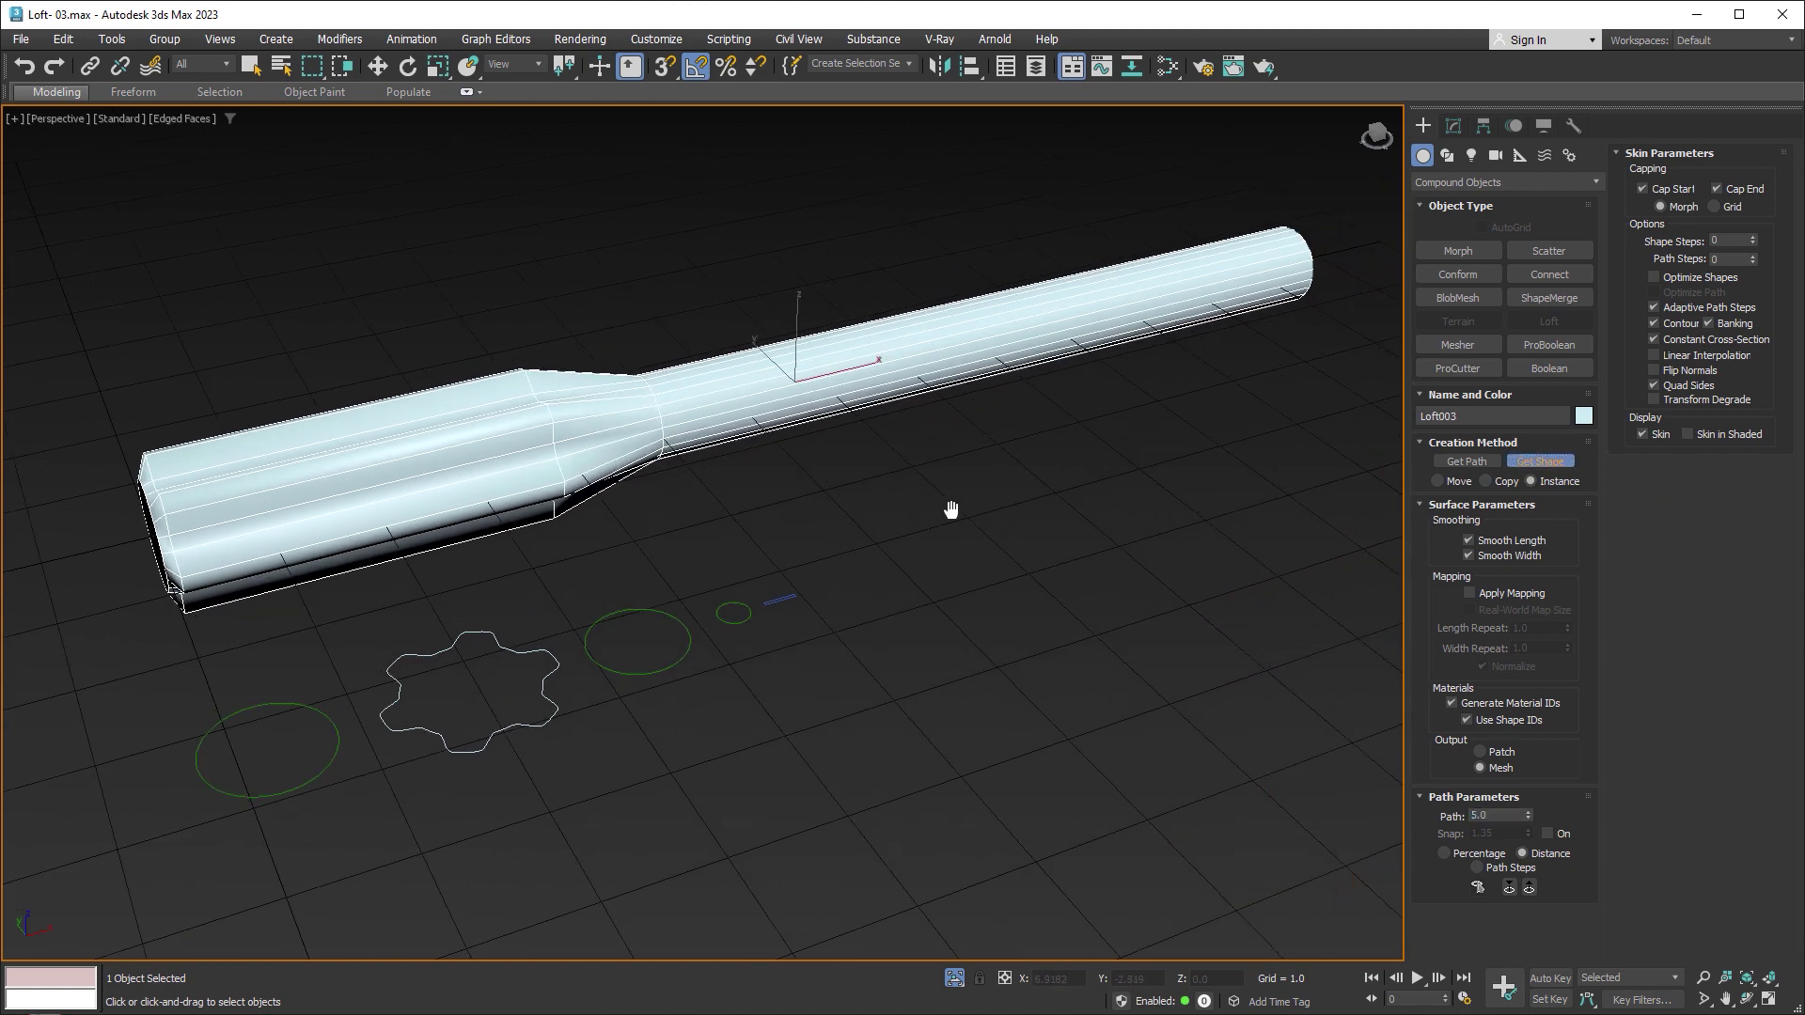
pyautogui.doubleClick(1501, 815)
pyautogui.write('5.3')
pyautogui.press('Return')
pyautogui.click(1540, 461)
pyautogui.click(653, 609)
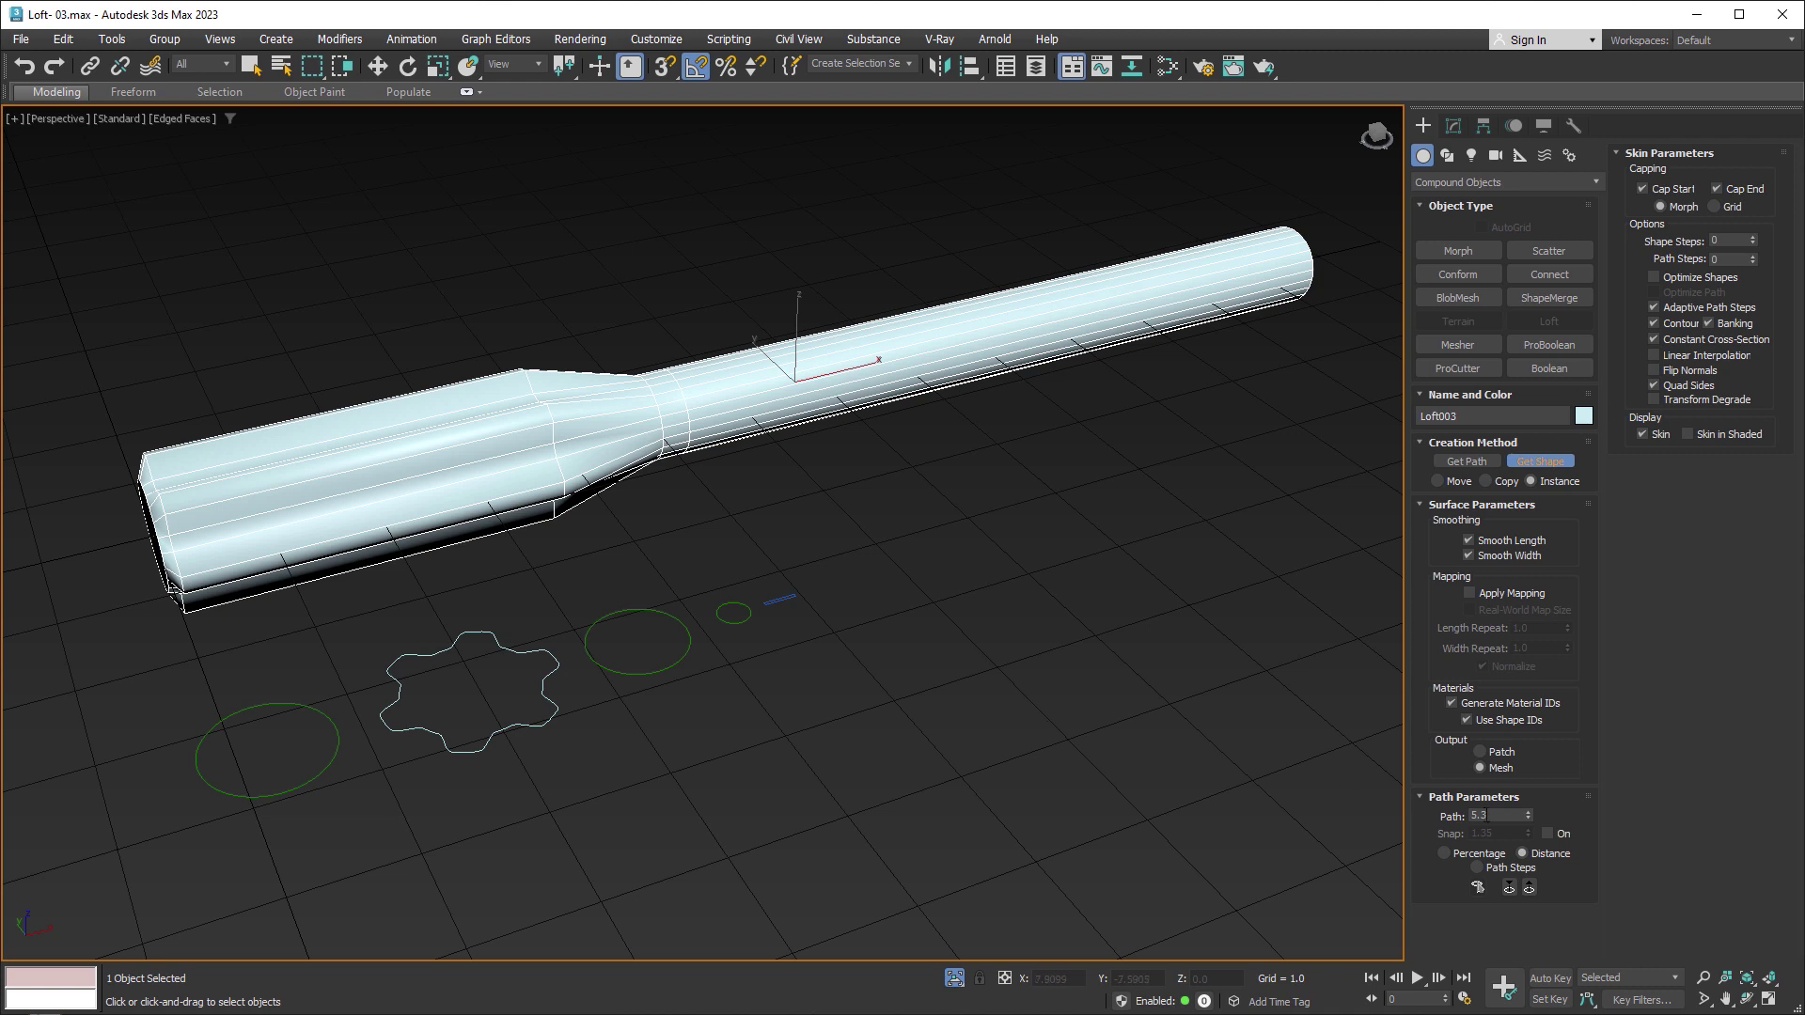
# Step: Return to the star profile at path 5.4 and 6.0
pyautogui.click(1493, 815)
pyautogui.write('5.4')
pyautogui.press('Return')
pyautogui.click(1539, 461)
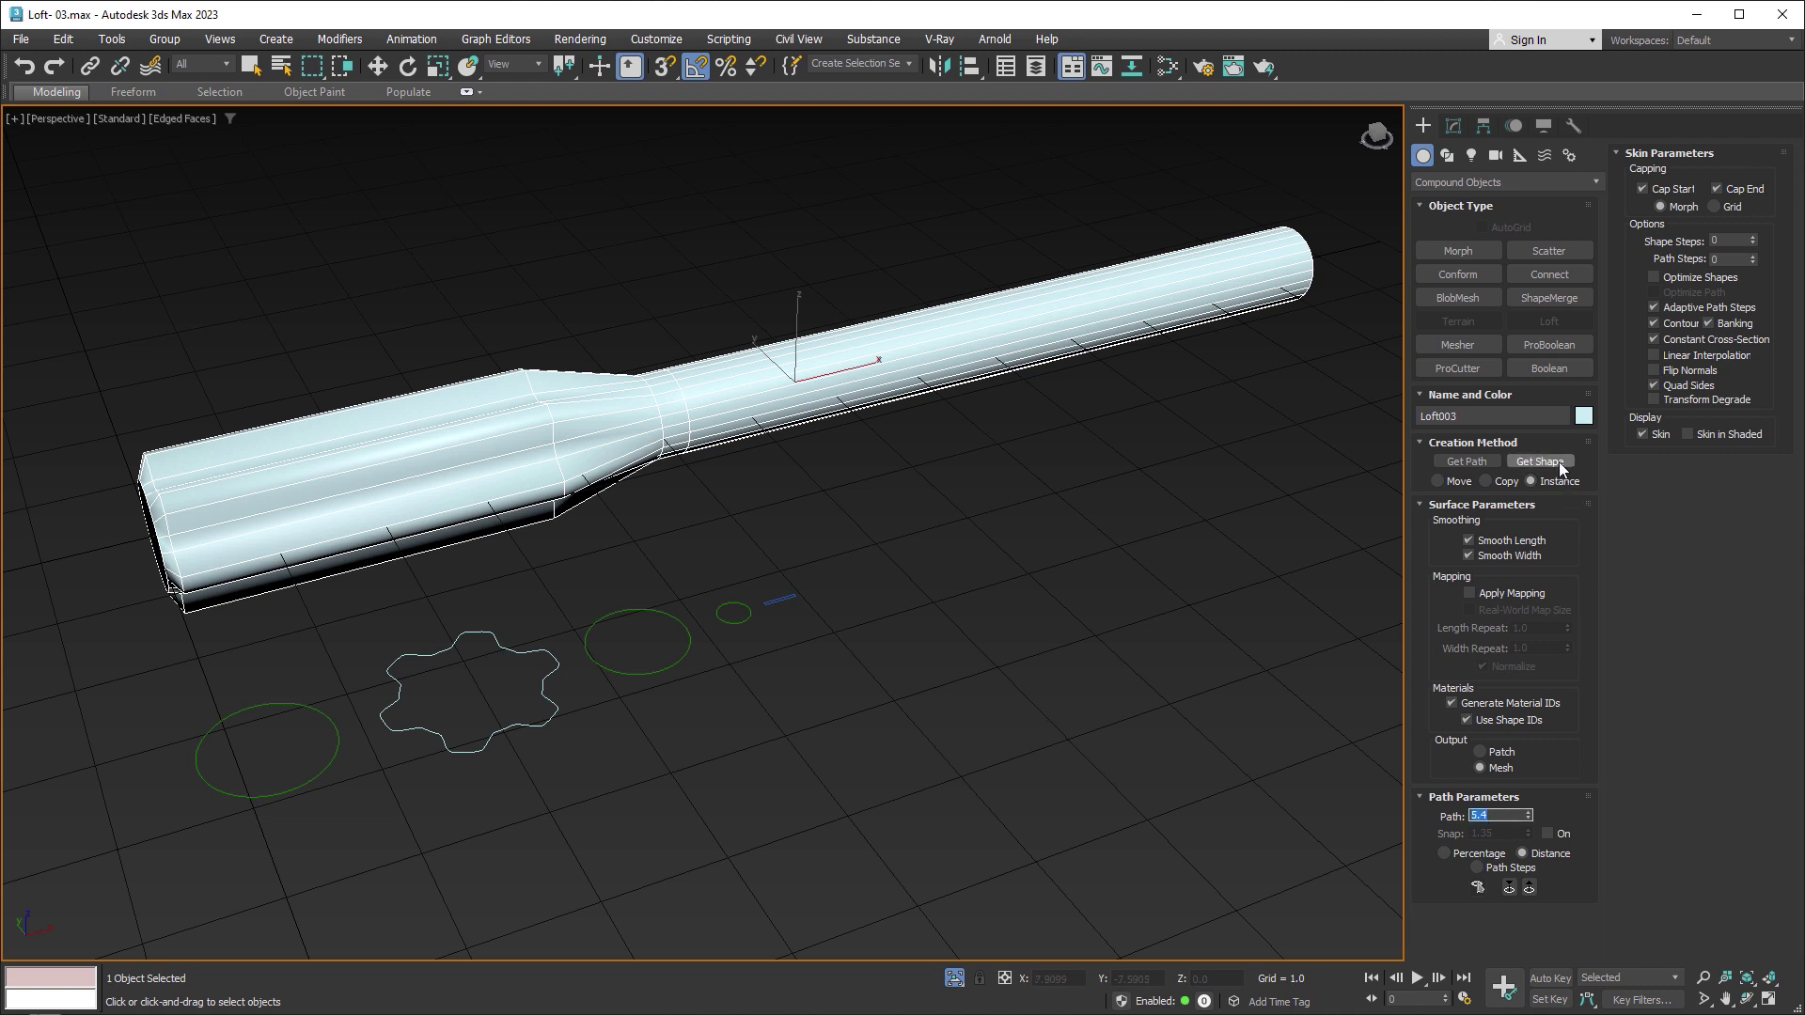
pyautogui.click(499, 642)
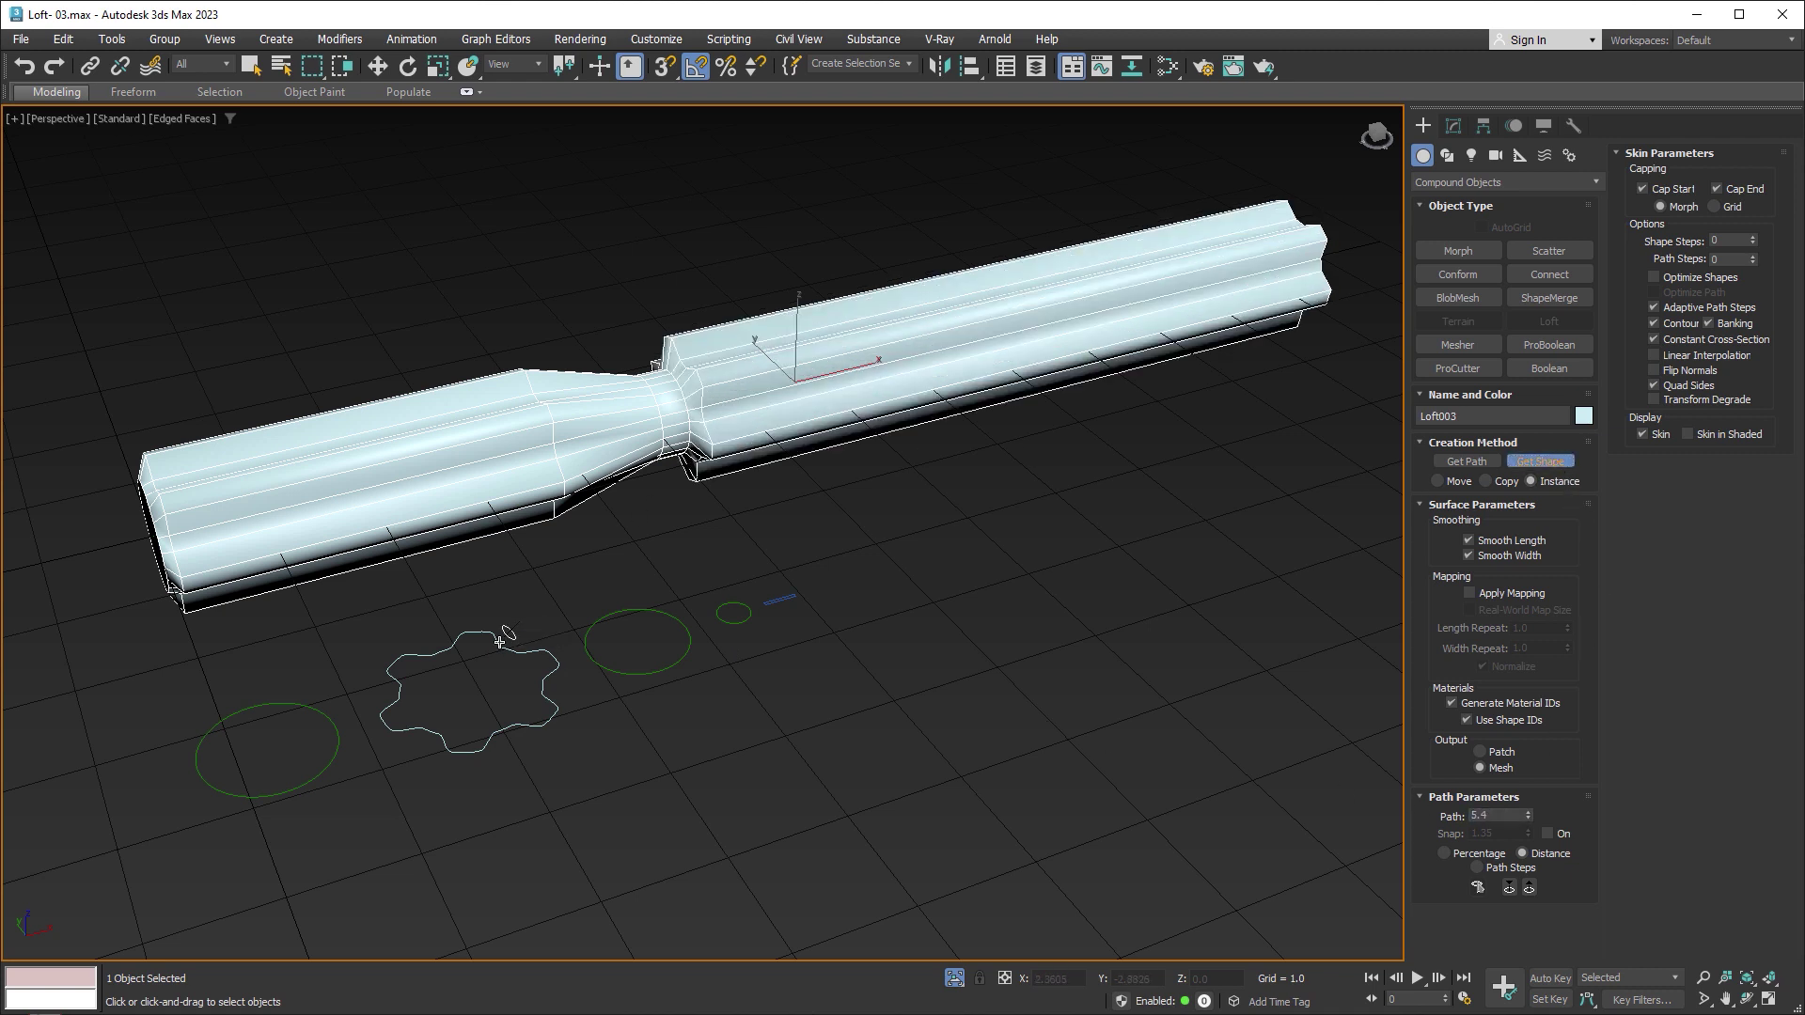
pyautogui.doubleClick(1499, 814)
pyautogui.write('6')
pyautogui.click(1549, 458)
pyautogui.click(505, 649)
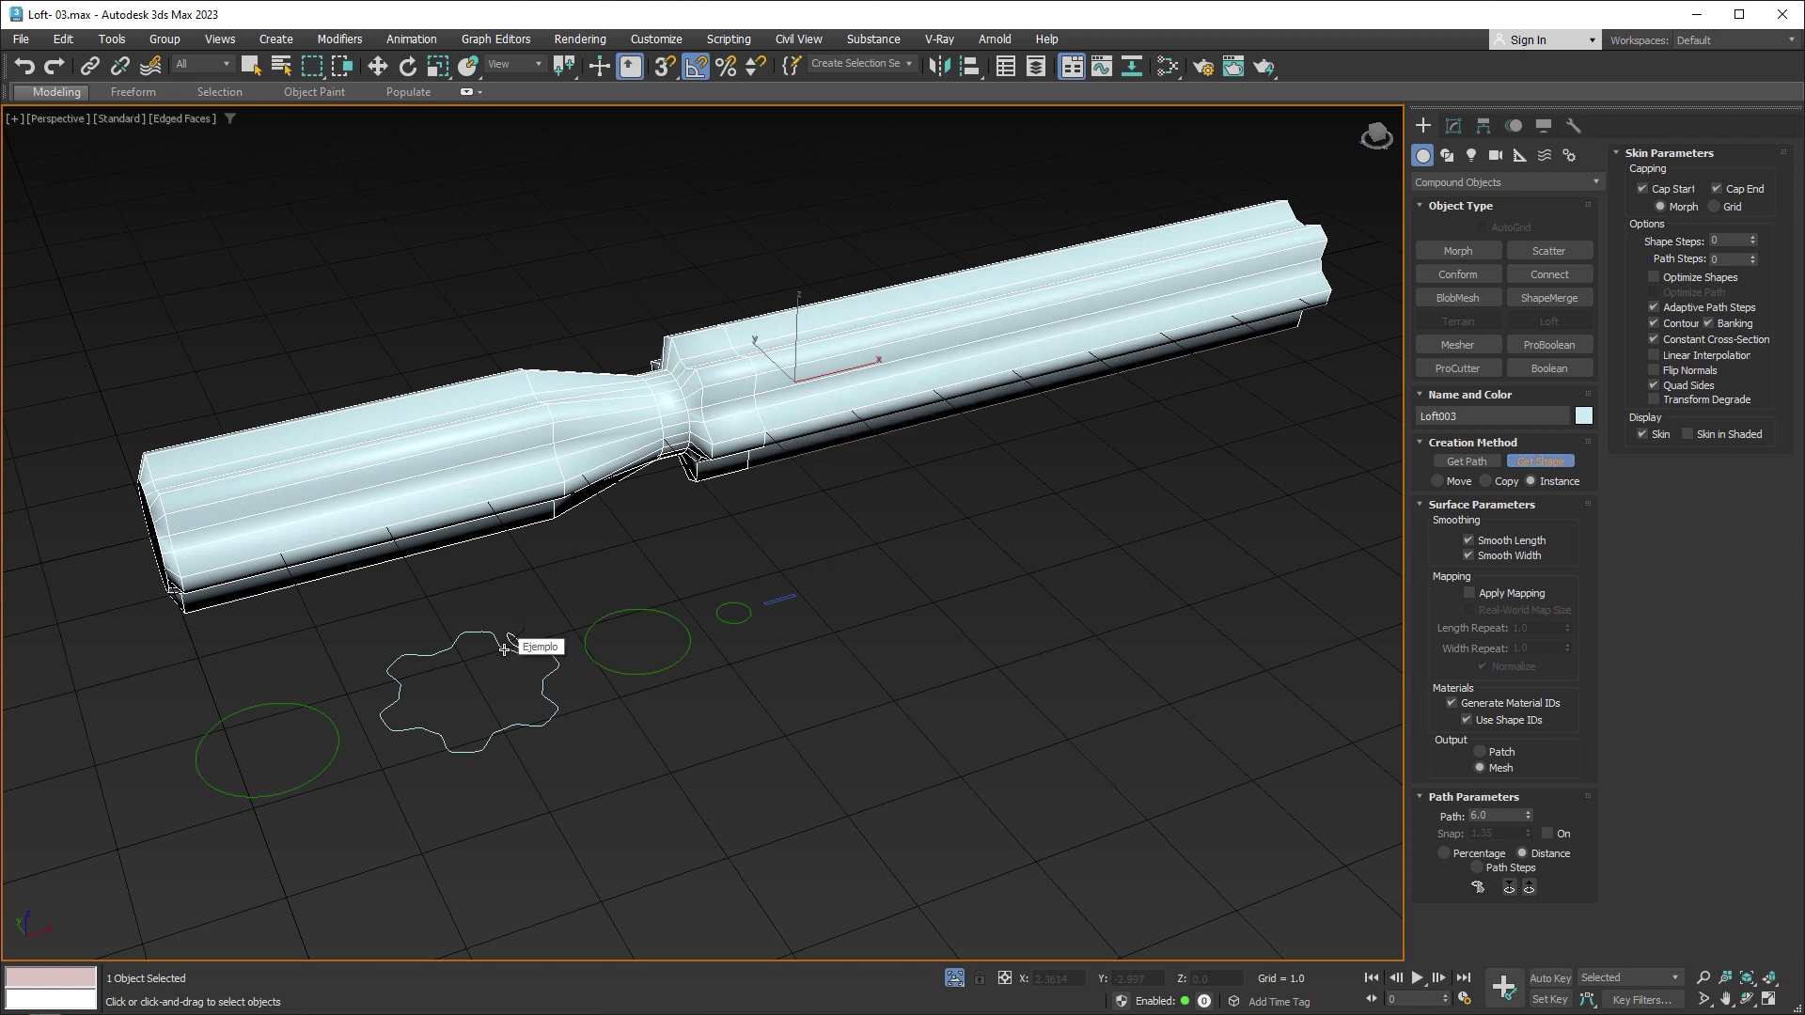
# Step: Form the collar with the large circle at path 6.01
pyautogui.click(1493, 816)
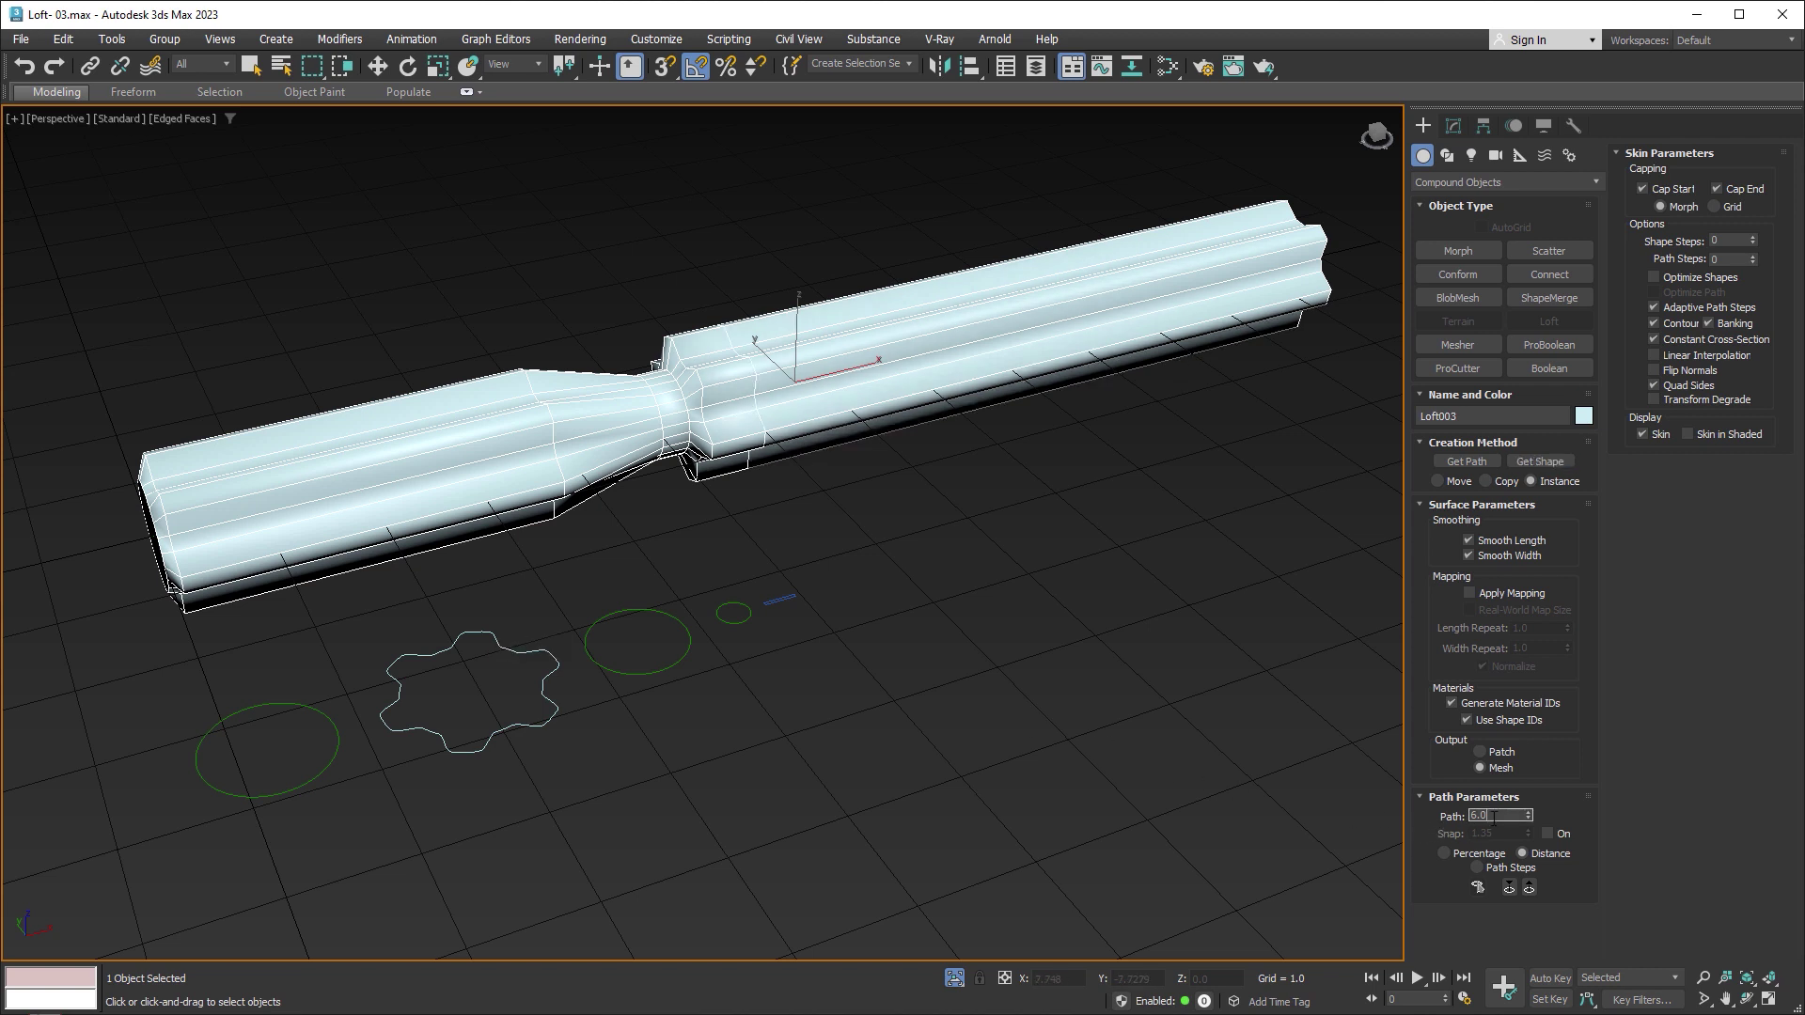
pyautogui.write('1')
pyautogui.press('Return')
pyautogui.click(1538, 460)
pyautogui.click(673, 619)
pyautogui.keyDown('alt'); pyautogui.moveTo(895, 568); pyautogui.dragTo(806, 569, button='middle'); pyautogui.keyUp('alt')
# Step: Add the circle profile at path 6.1
pyautogui.click(1499, 816)
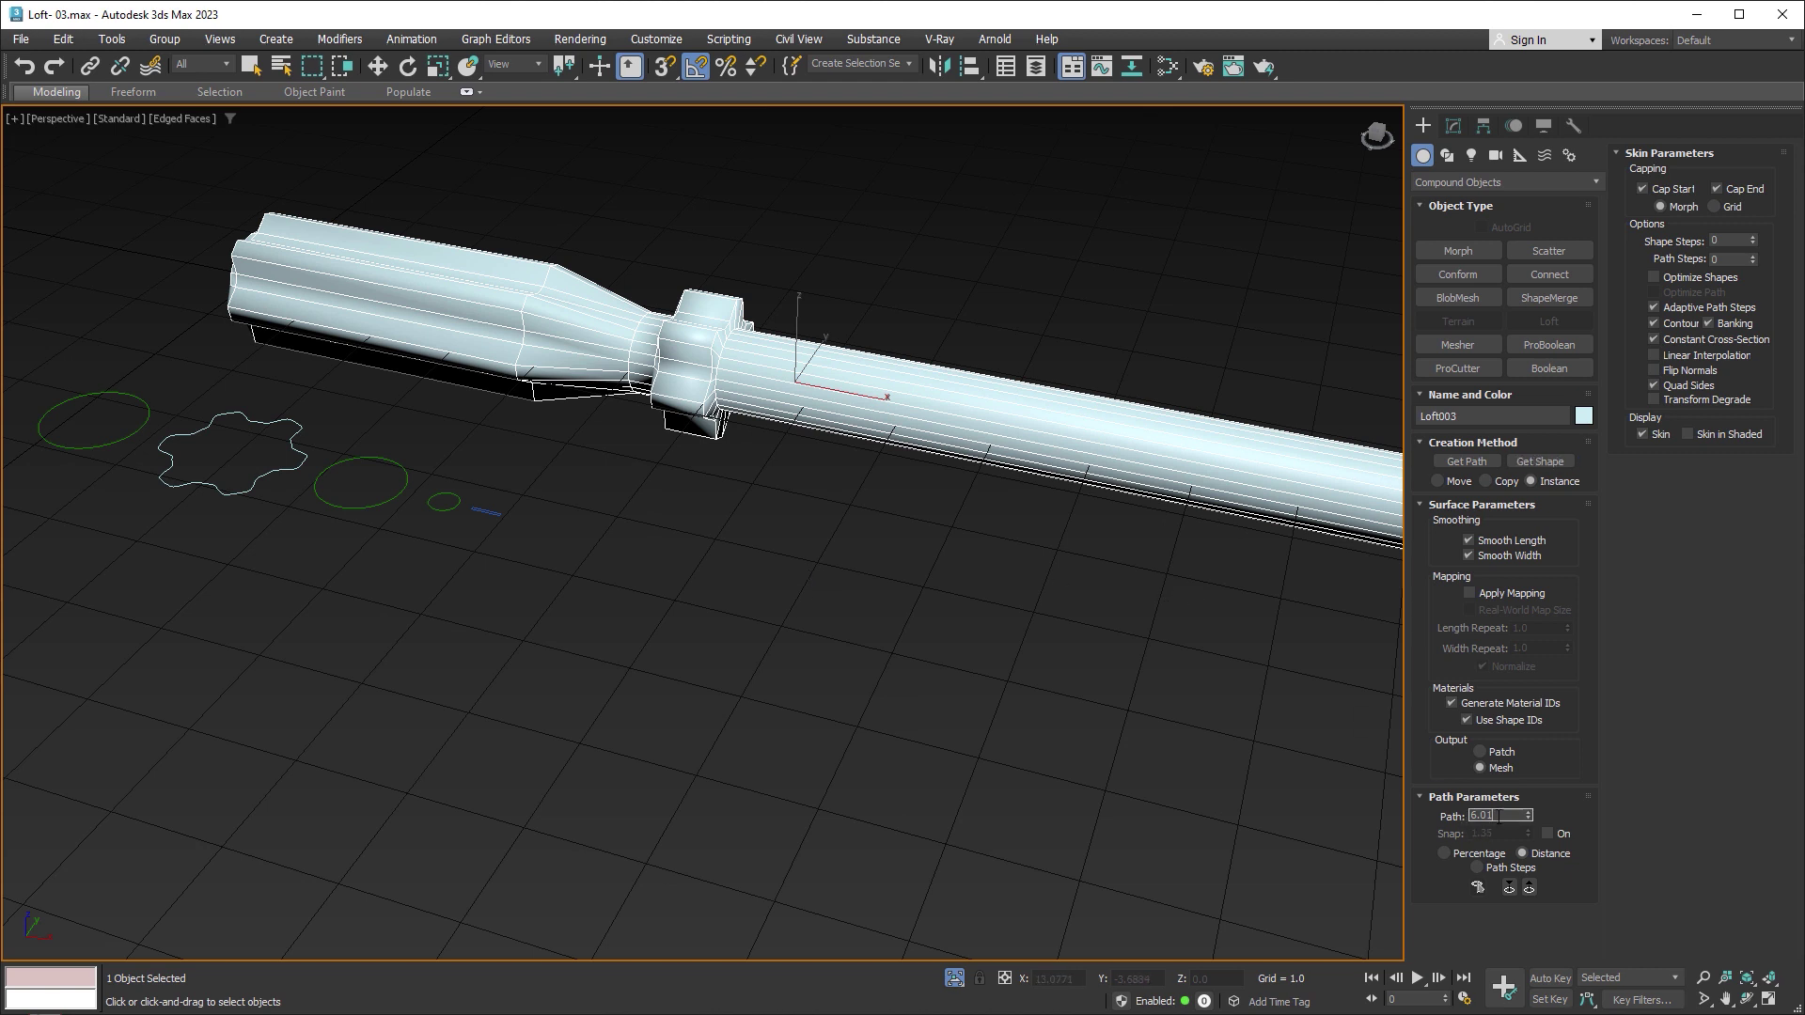
pyautogui.write('6.1')
pyautogui.doubleClick(1499, 816)
pyautogui.click(1542, 463)
pyautogui.click(396, 461)
pyautogui.moveTo(733, 399); pyautogui.dragTo(866, 445, button='middle')
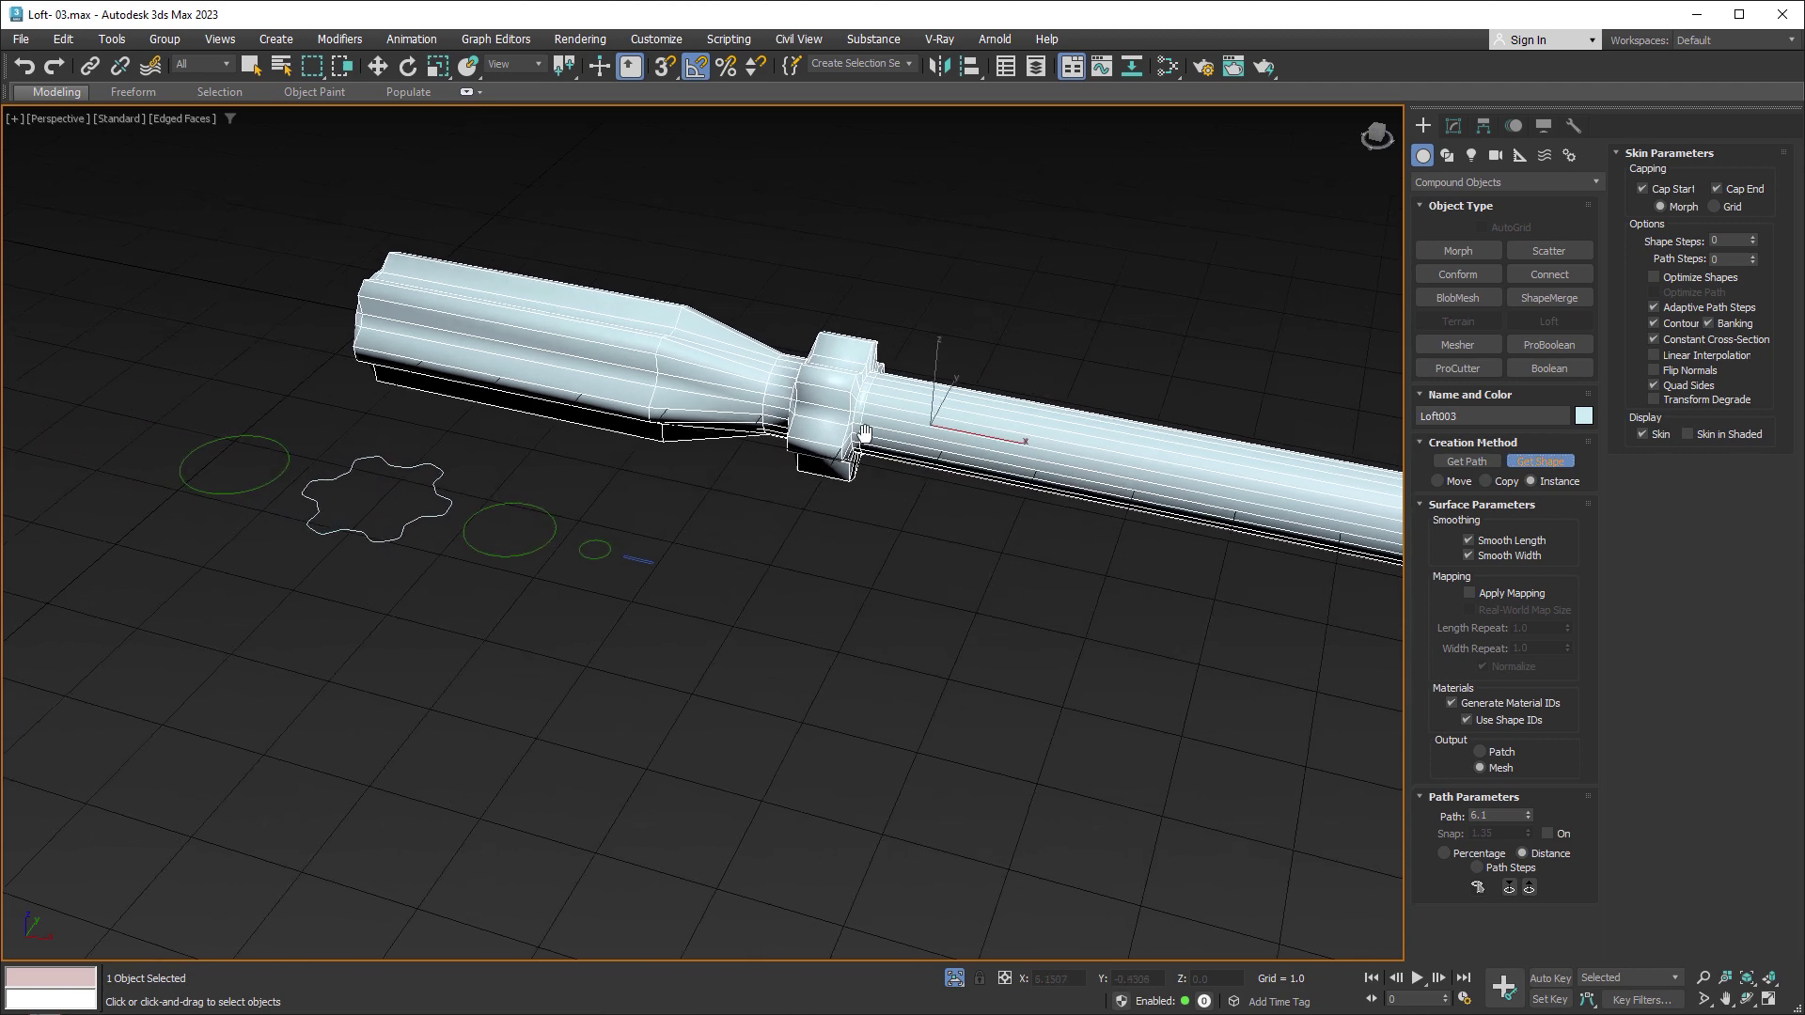
# Step: Make the shaft thin with the small circle from path 6.11 to 12.5
pyautogui.doubleClick(1499, 816)
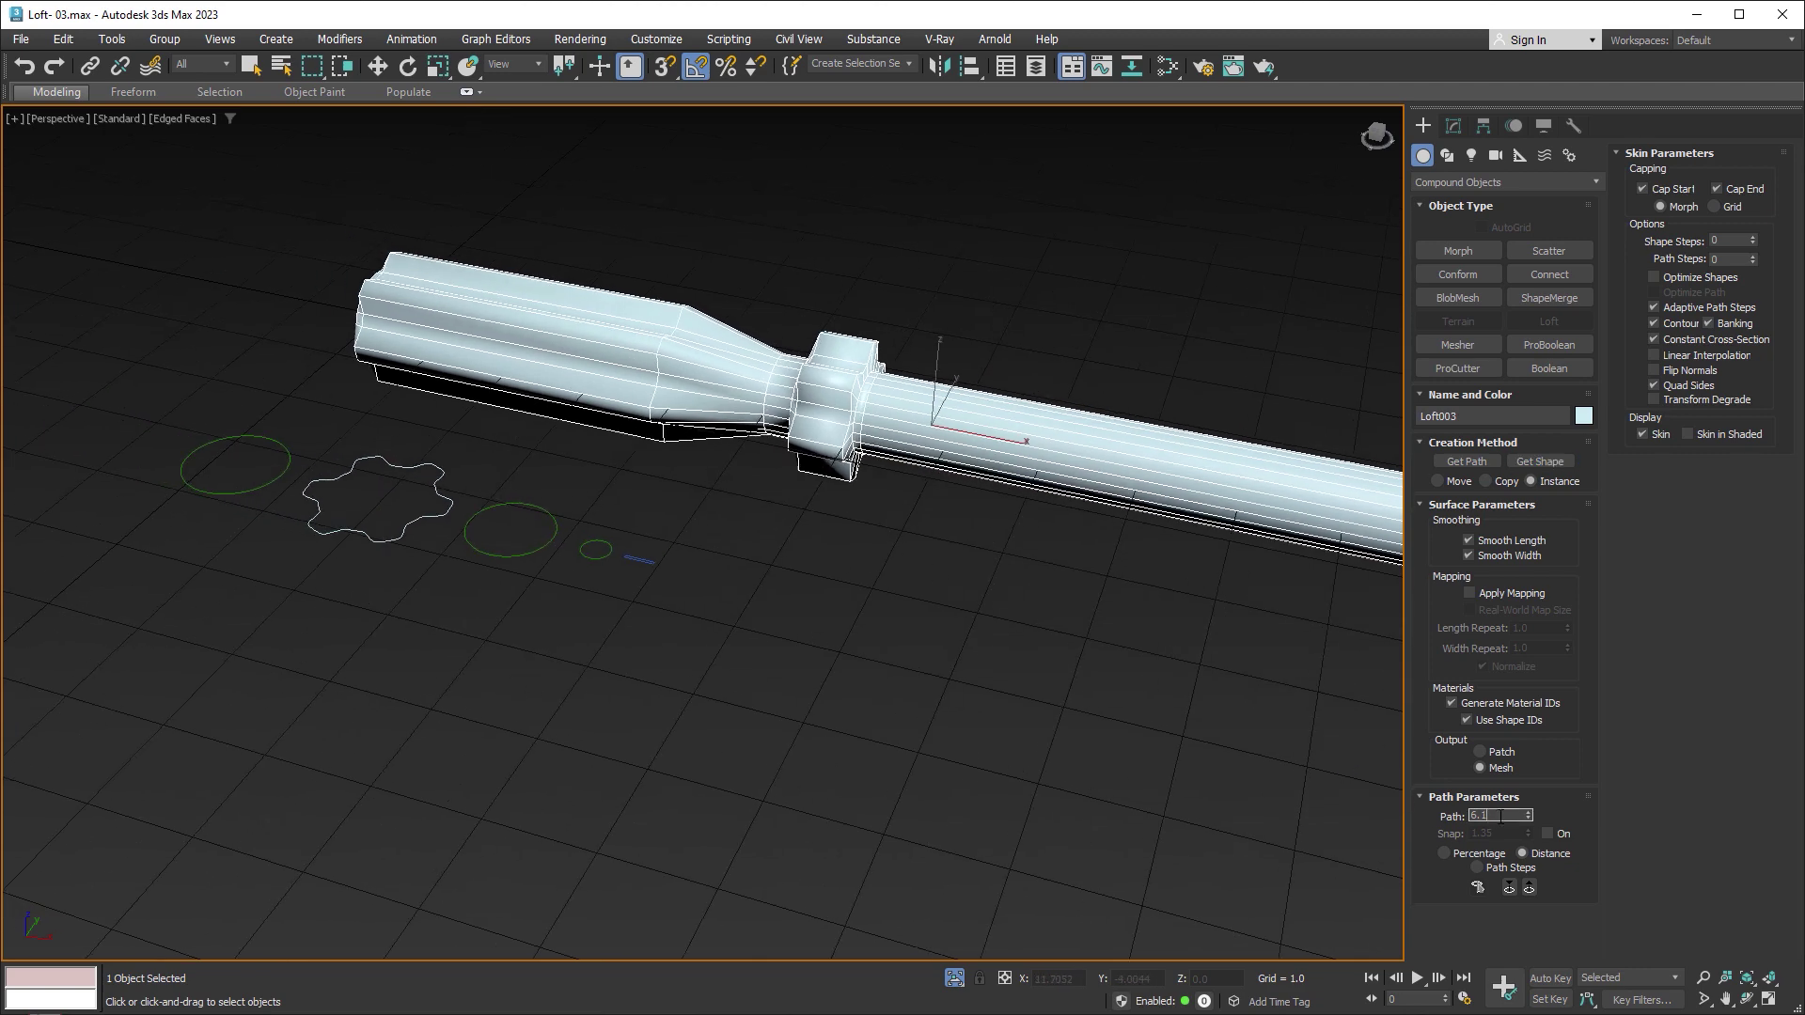
pyautogui.write('6.11')
pyautogui.press('Return')
pyautogui.click(1537, 460)
pyautogui.click(607, 541)
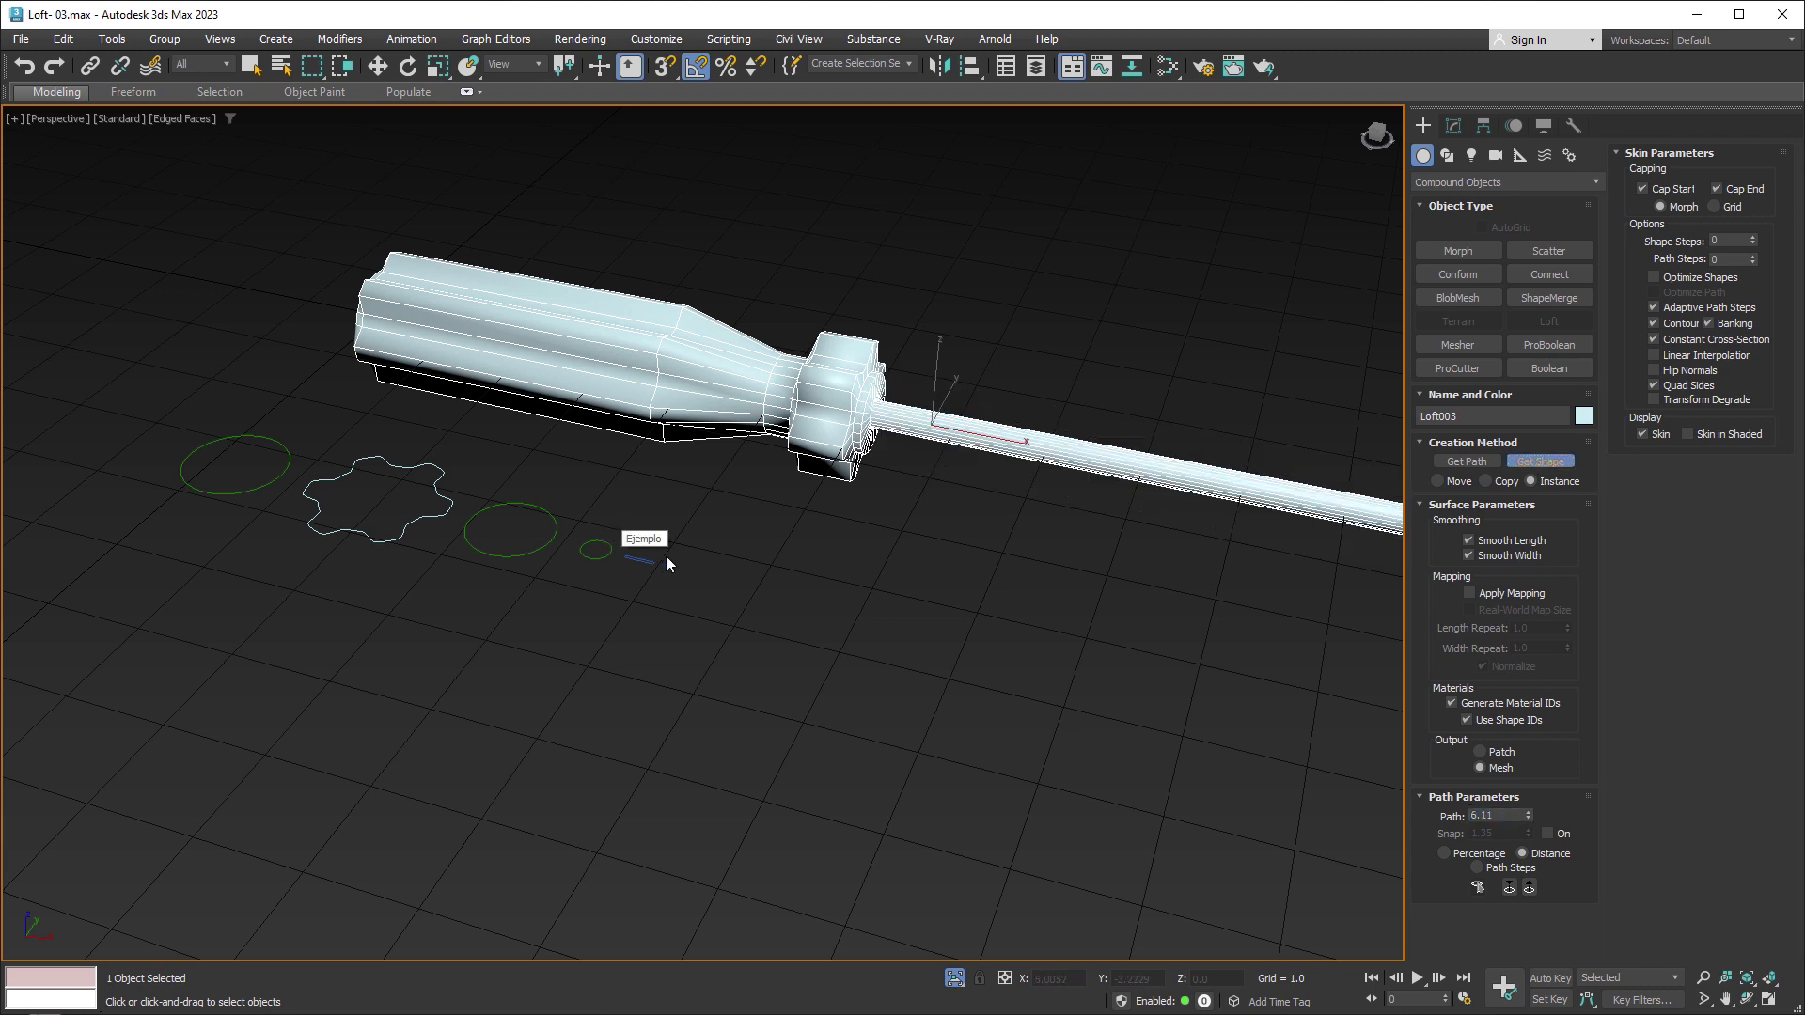
pyautogui.doubleClick(1490, 815)
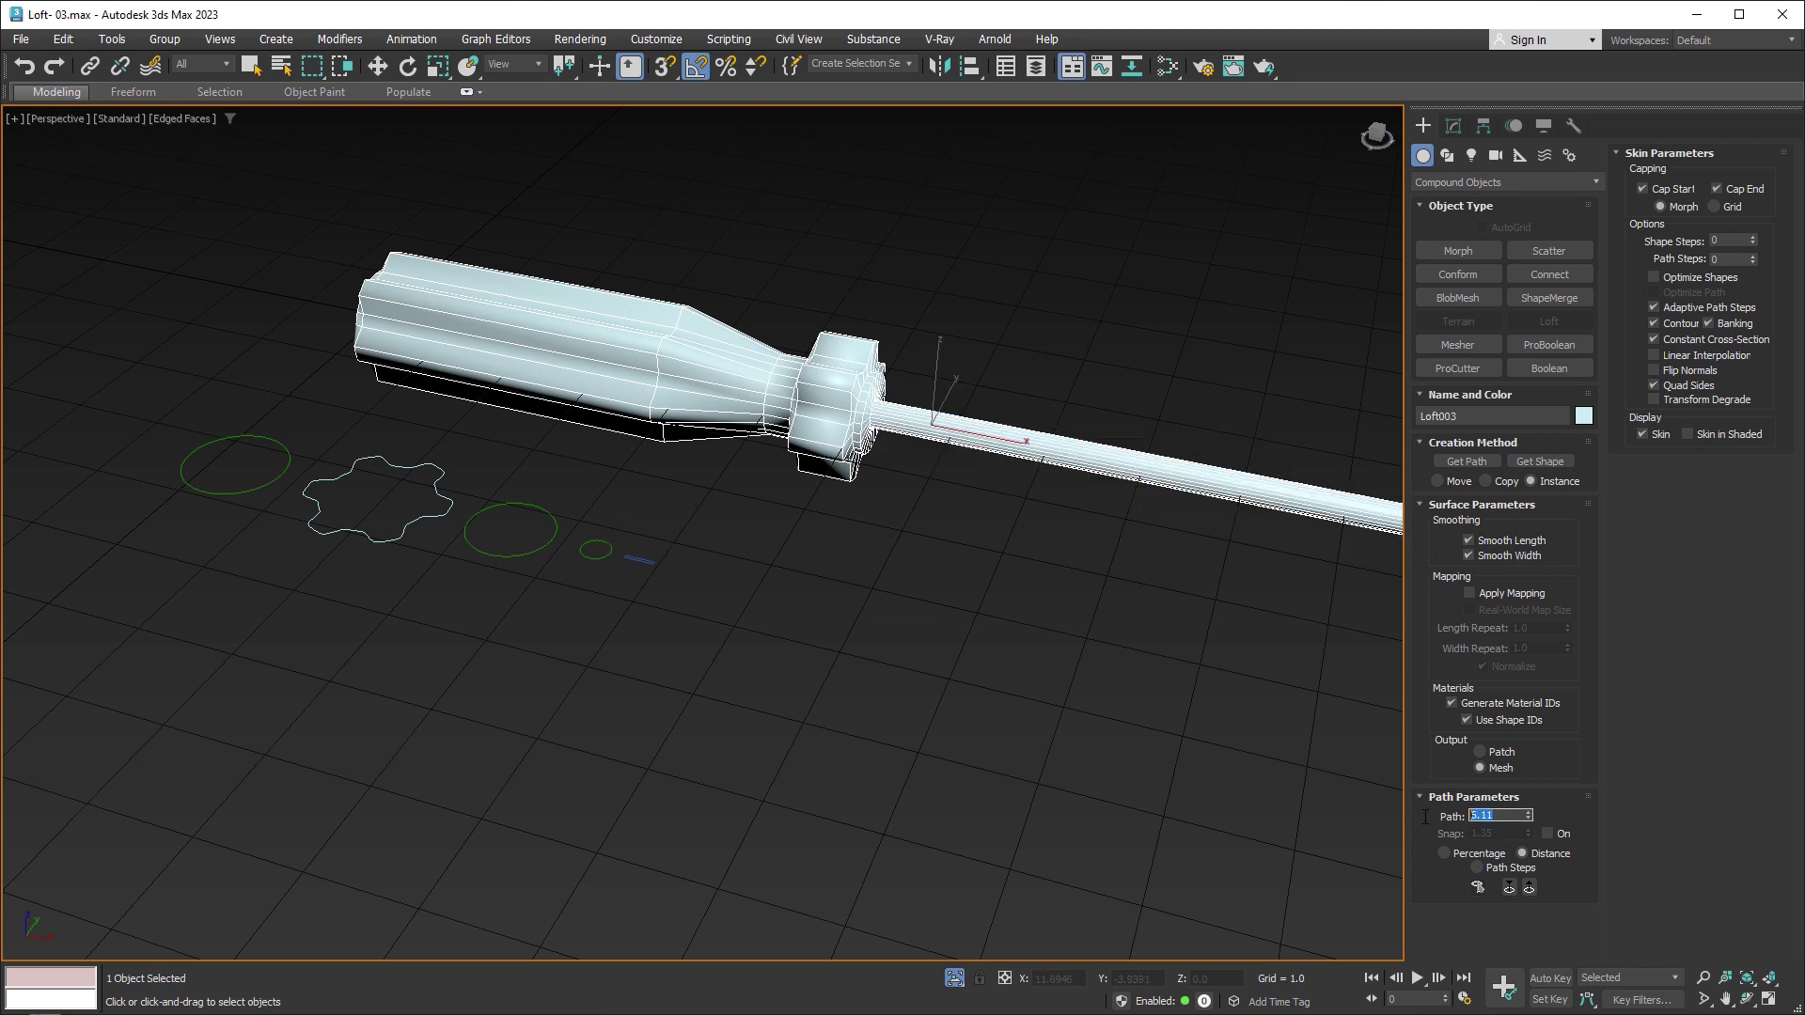
pyautogui.write('12.5')
pyautogui.press('Return')
pyautogui.click(1534, 463)
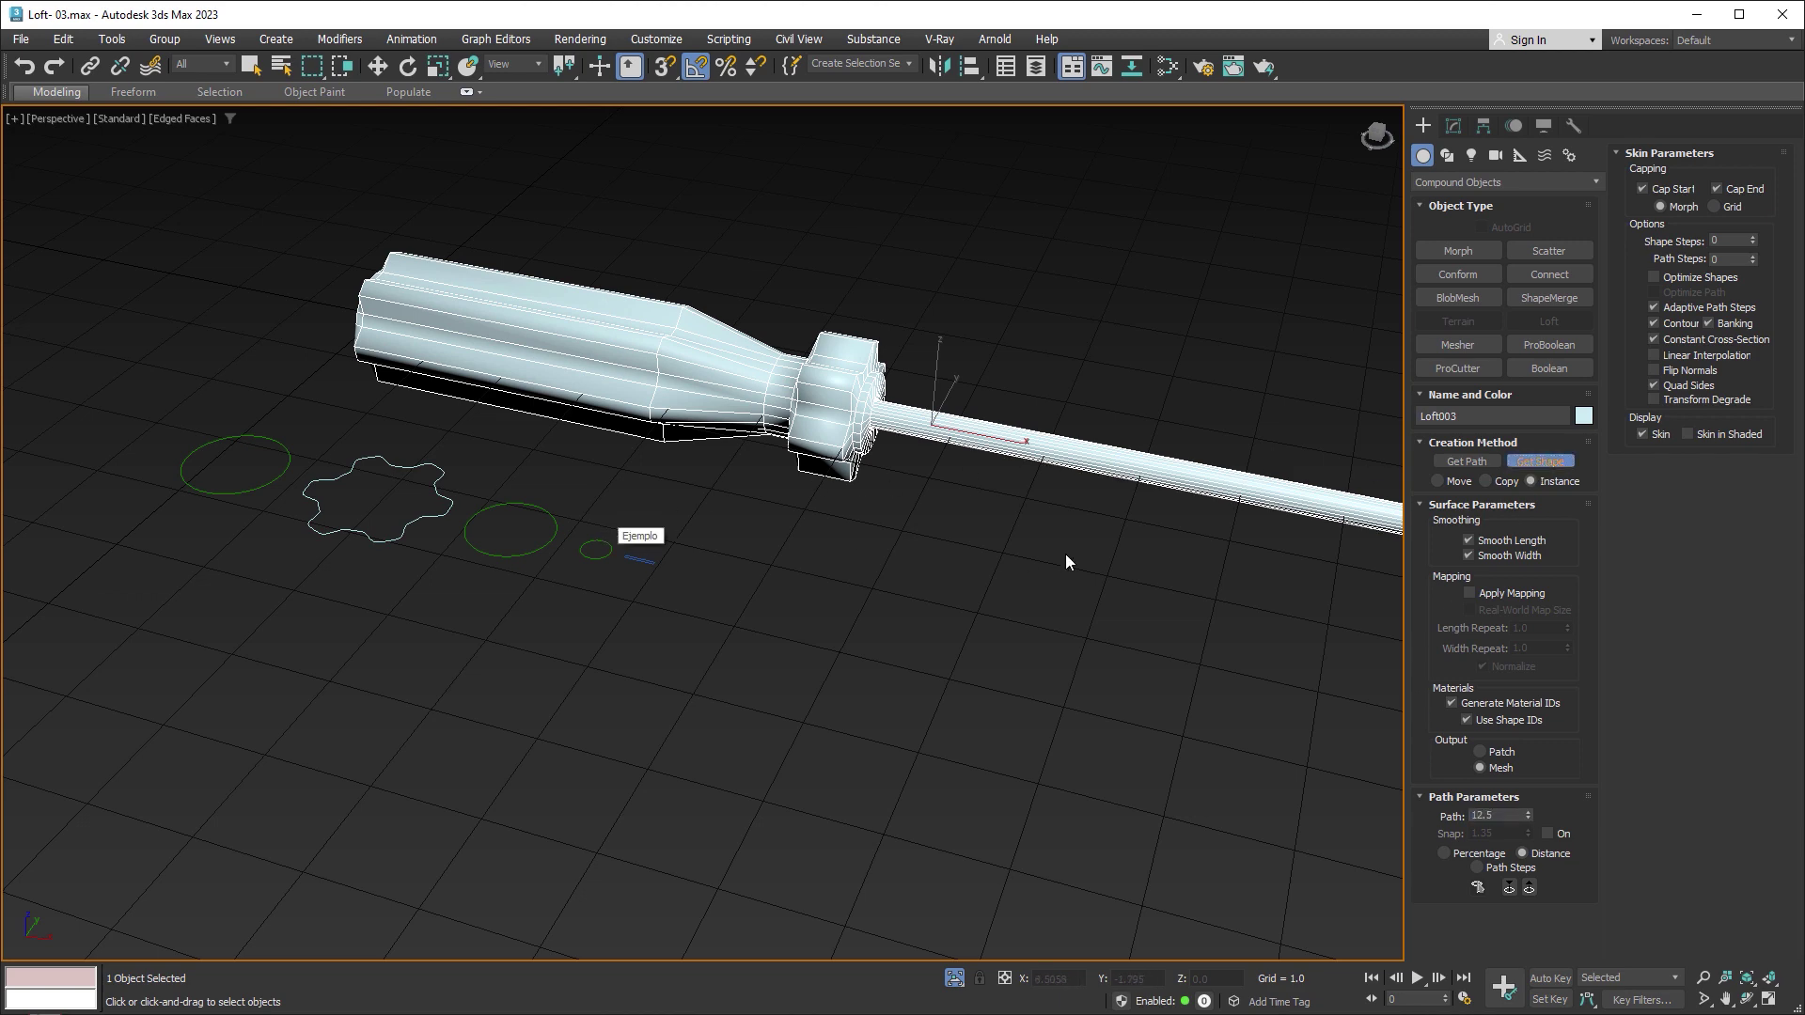
pyautogui.moveTo(1066, 561); pyautogui.dragTo(813, 508, button='middle')
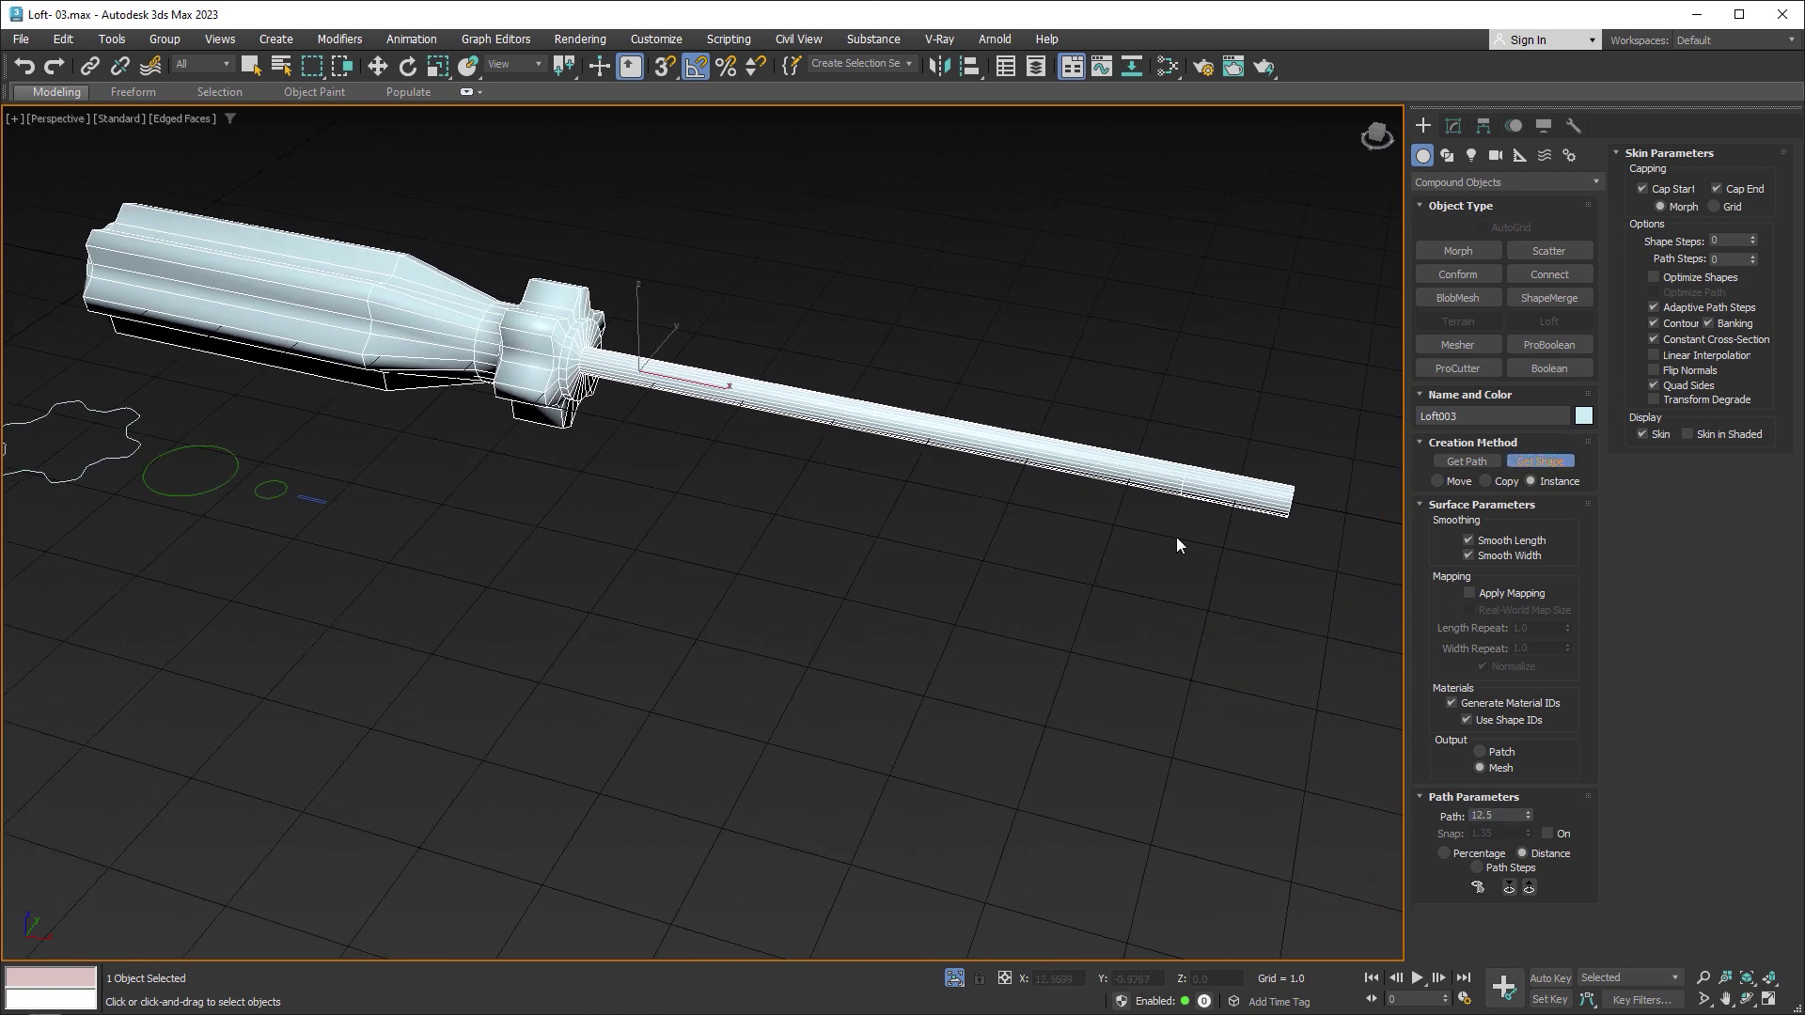
# Step: Flatten the tip with the thin flat profile at path 13.0 and 13.5
pyautogui.doubleClick(1502, 814)
pyautogui.write('13')
pyautogui.click(1540, 462)
pyautogui.click(317, 500)
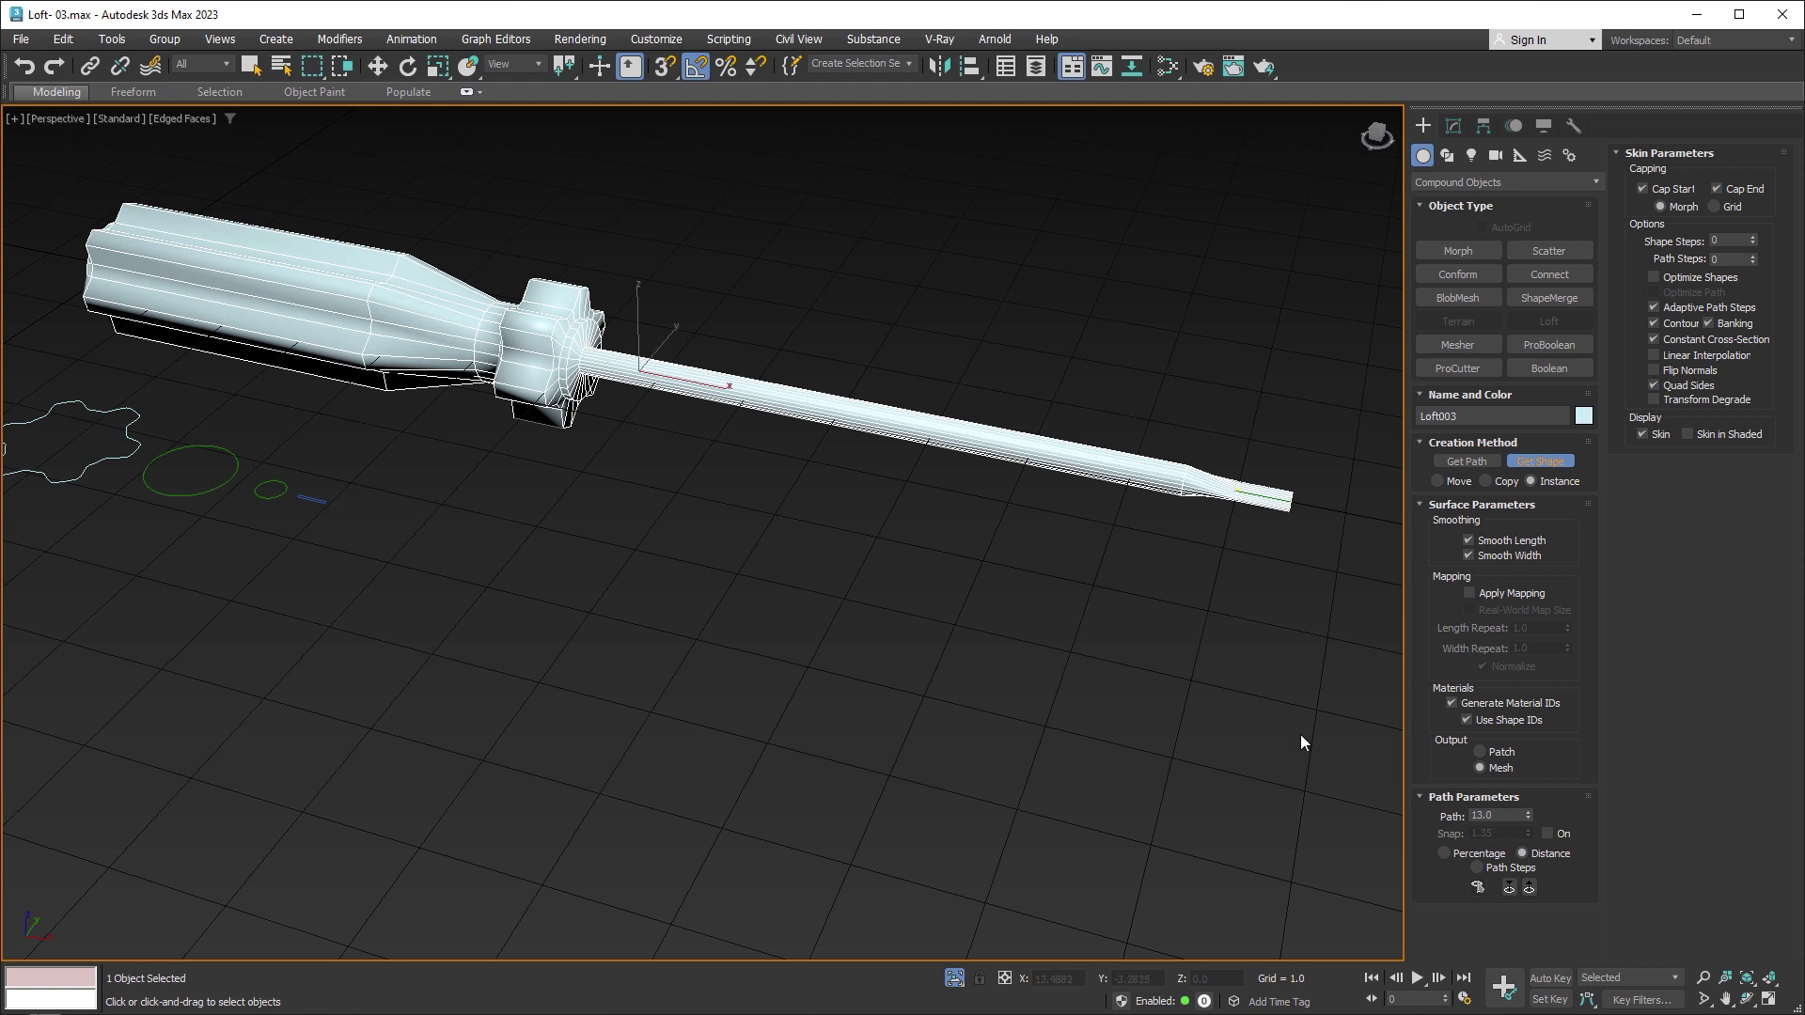
pyautogui.doubleClick(1502, 815)
pyautogui.write('13.5')
pyautogui.doubleClick(1496, 815)
pyautogui.click(1540, 460)
pyautogui.click(320, 496)
# Step: Set the loft's Shape Steps to 5 in Skin Parameters
pyautogui.press('w')
pyautogui.click(1455, 127)
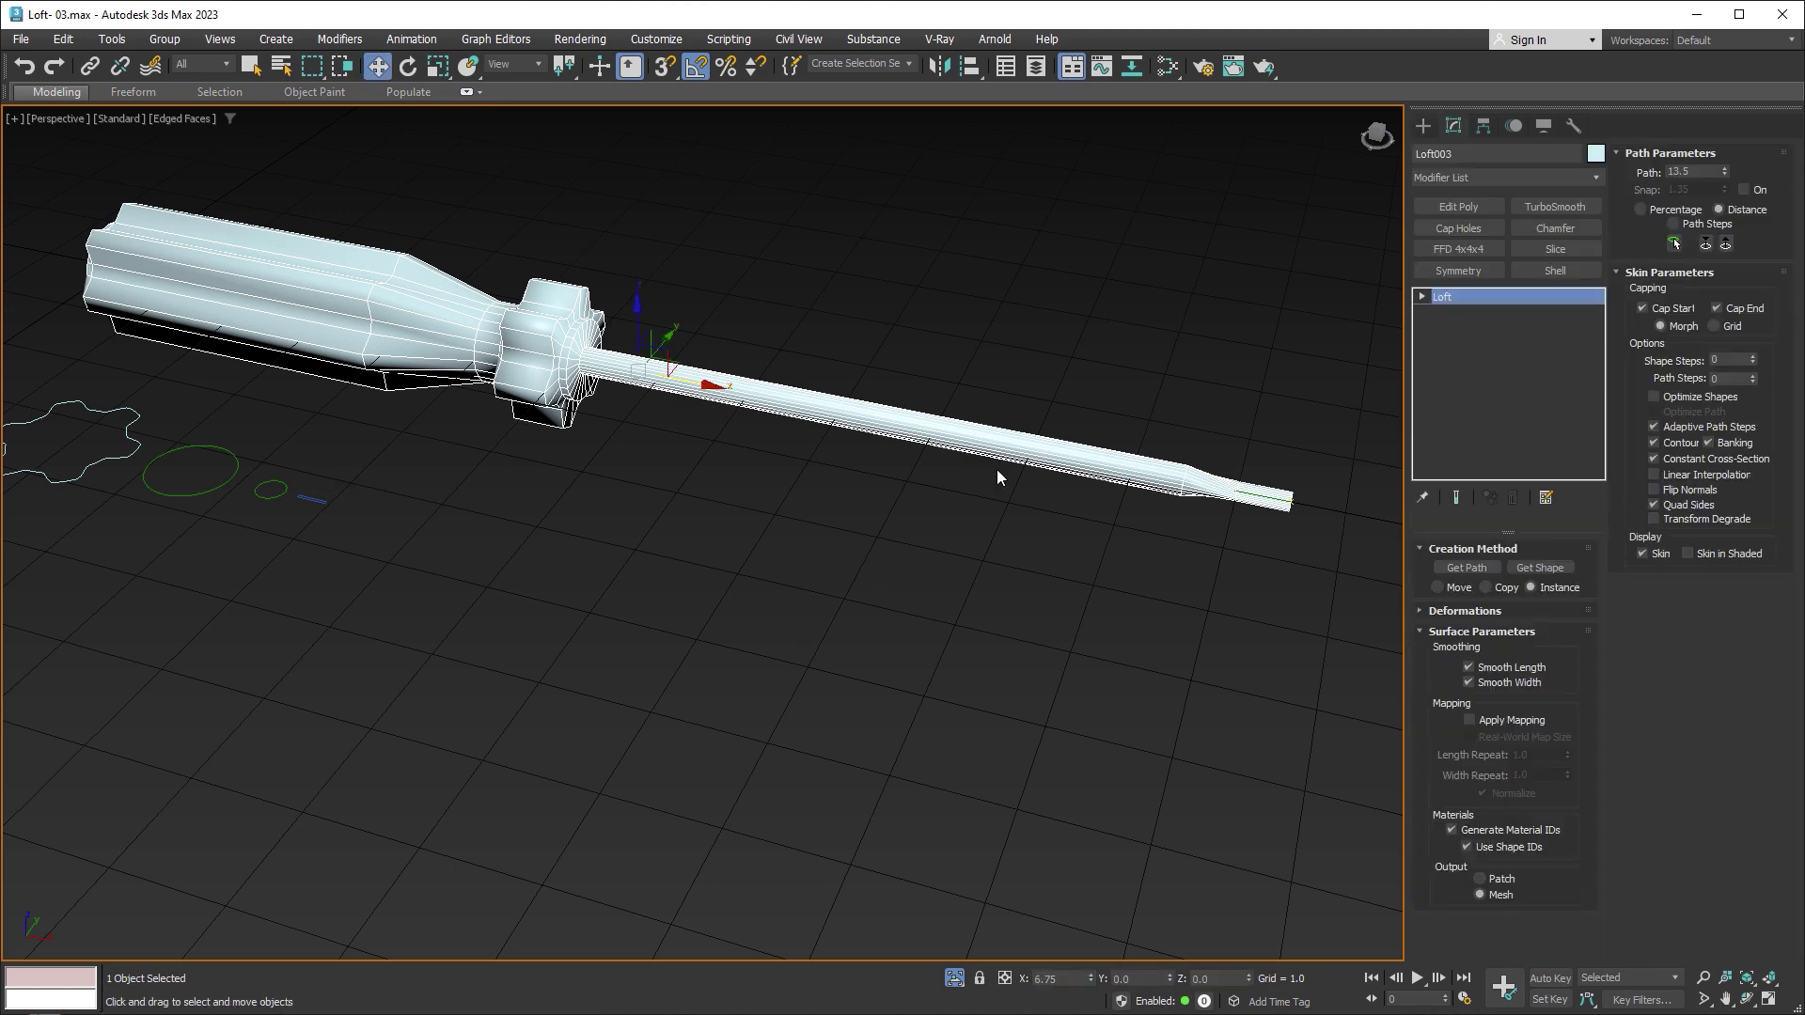
pyautogui.keyDown('alt'); pyautogui.moveTo(917, 564); pyautogui.dragTo(992, 553, button='middle'); pyautogui.keyUp('alt')
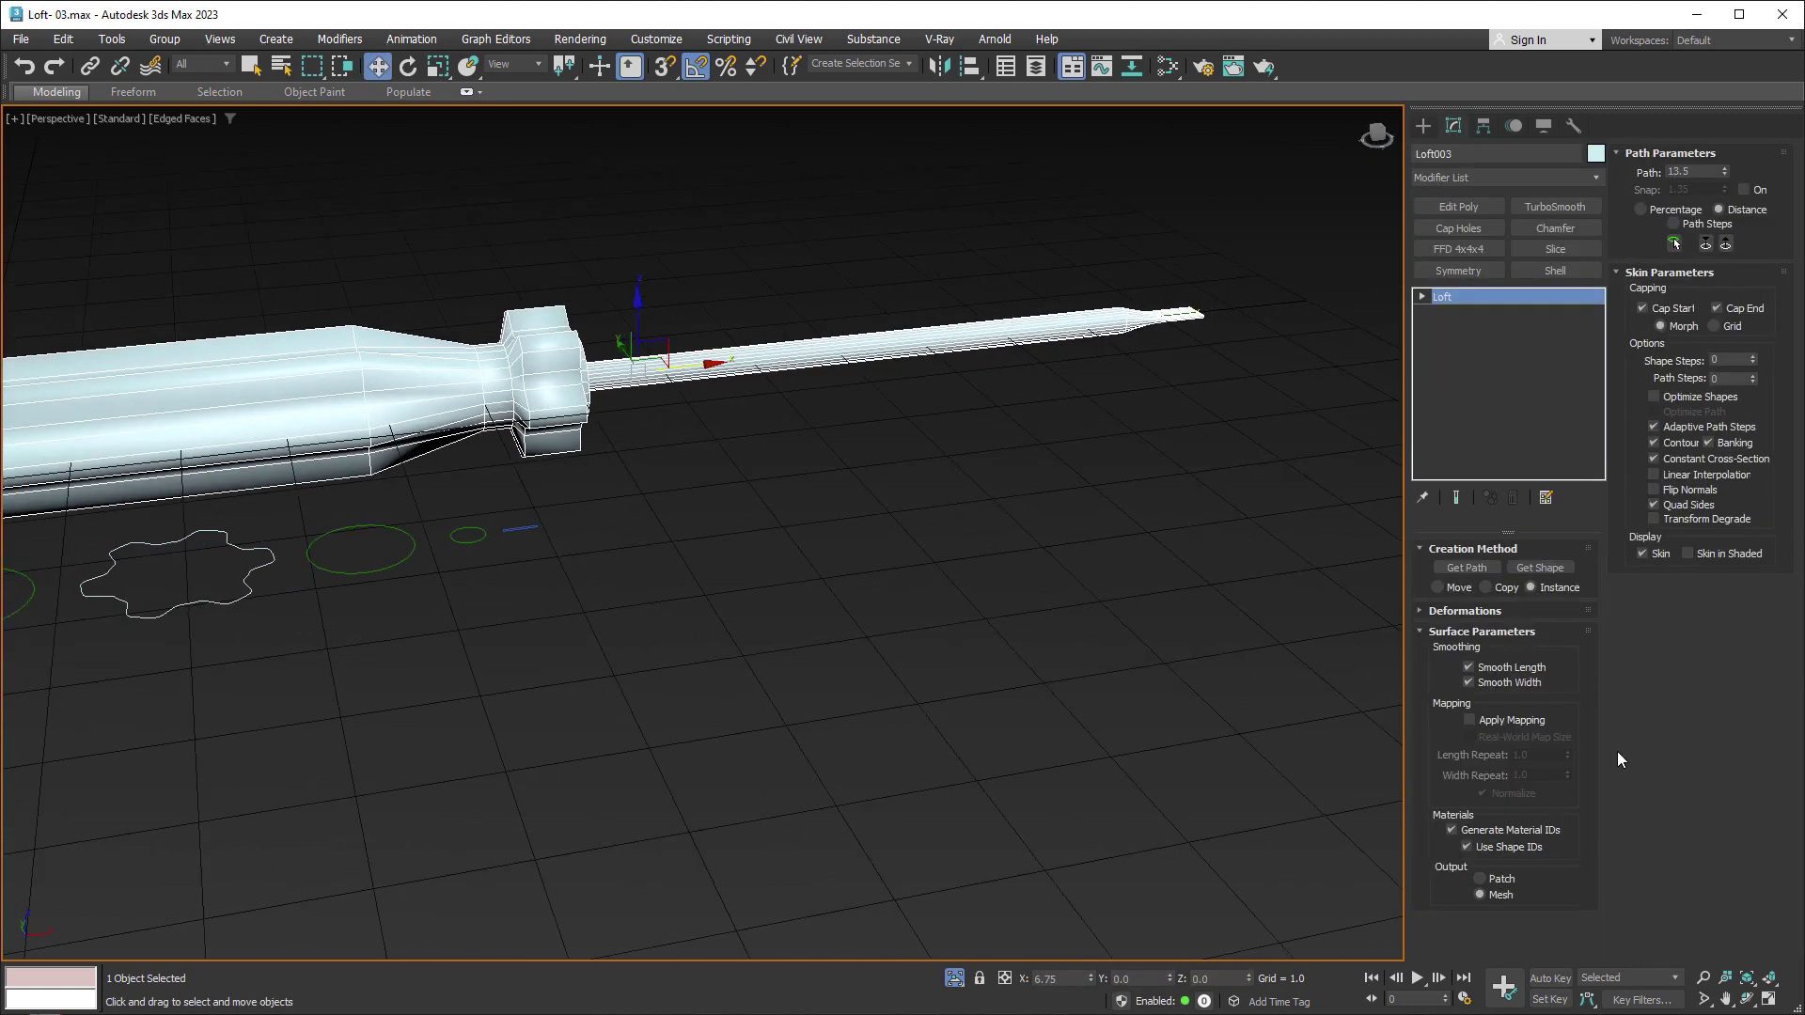
pyautogui.click(1716, 360)
pyautogui.write('5')
pyautogui.press('Tab')
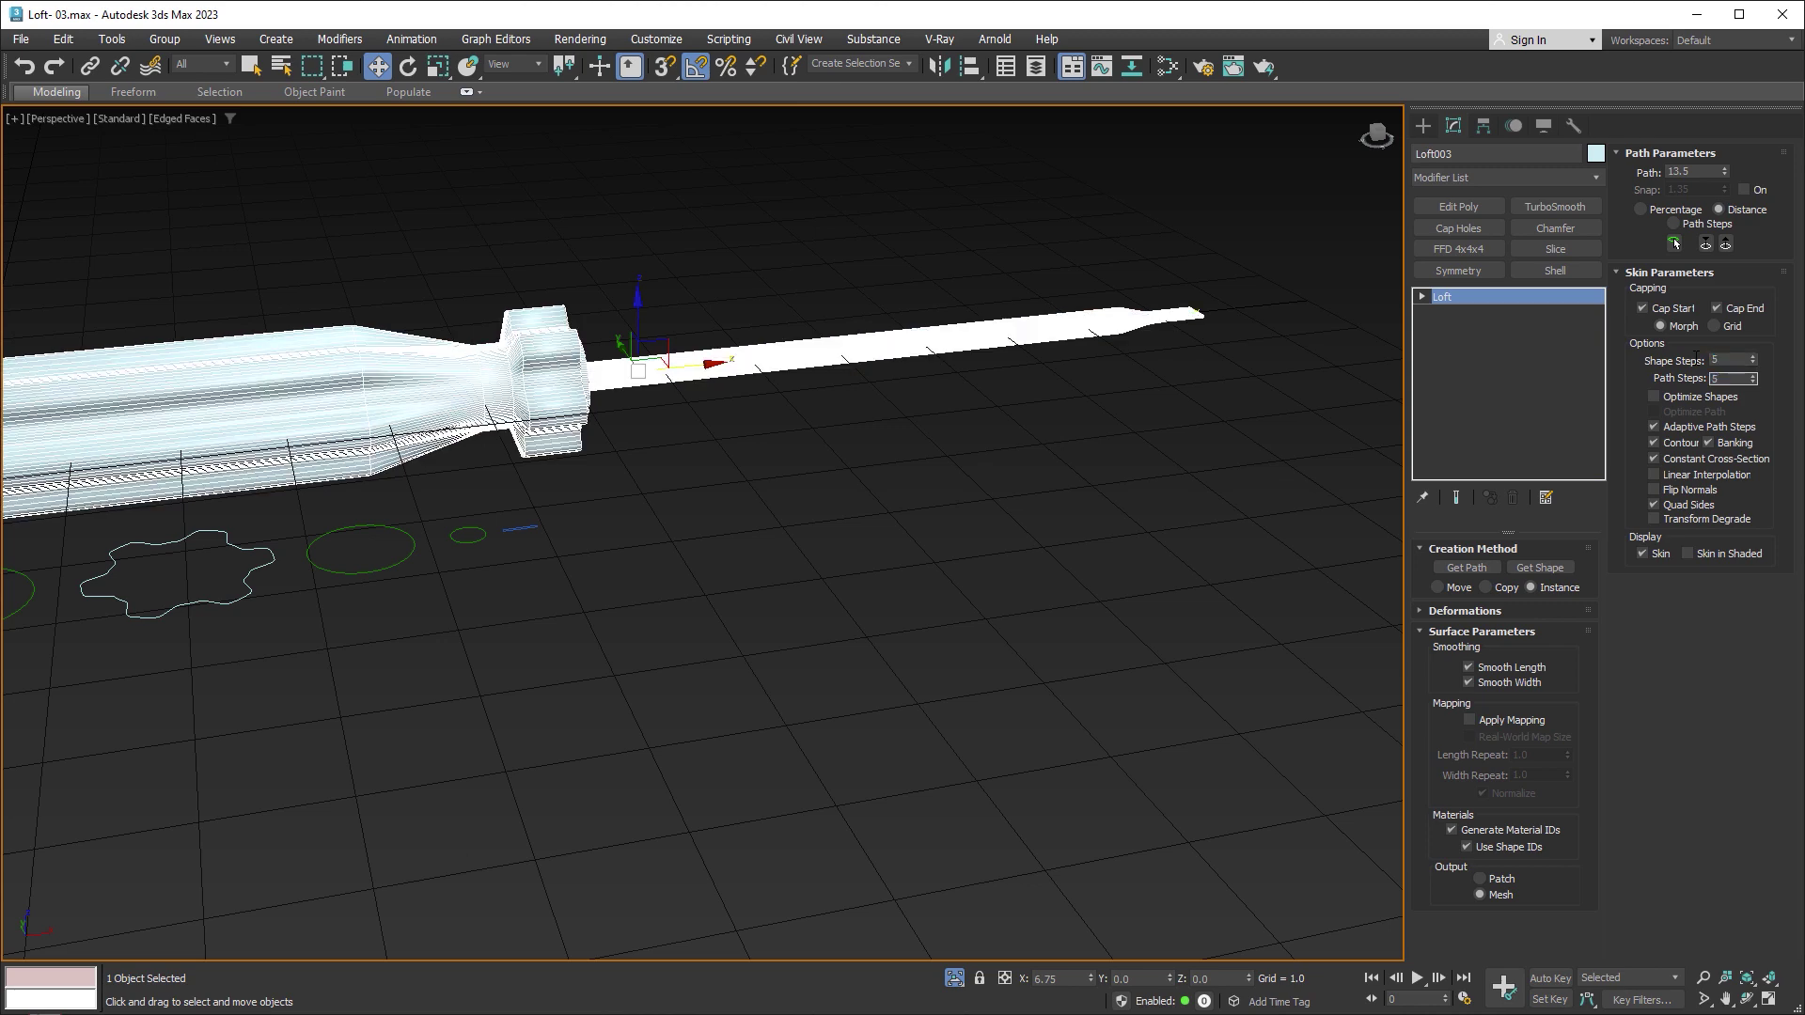
# Step: Turn off edged faces and change the screwdriver's object colour to red
pyautogui.moveTo(777, 447); pyautogui.dragTo(959, 451, button='middle')
pyautogui.press('F4')
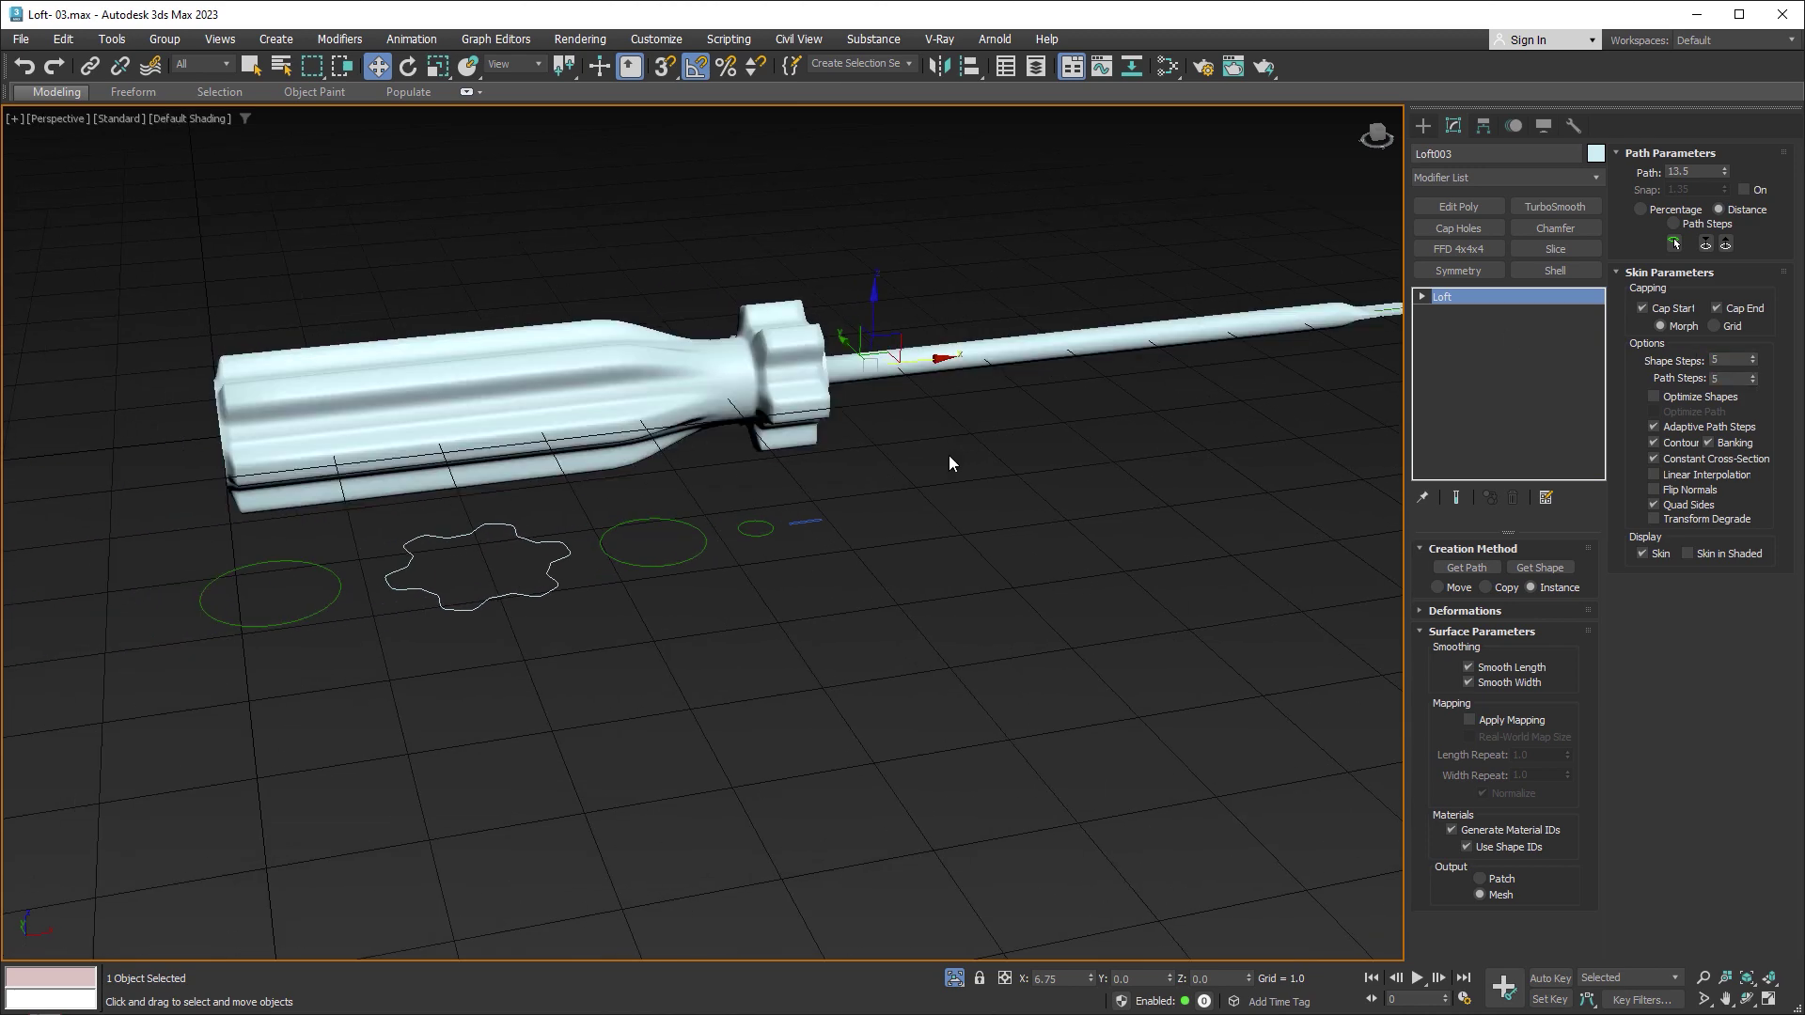
pyautogui.click(1596, 153)
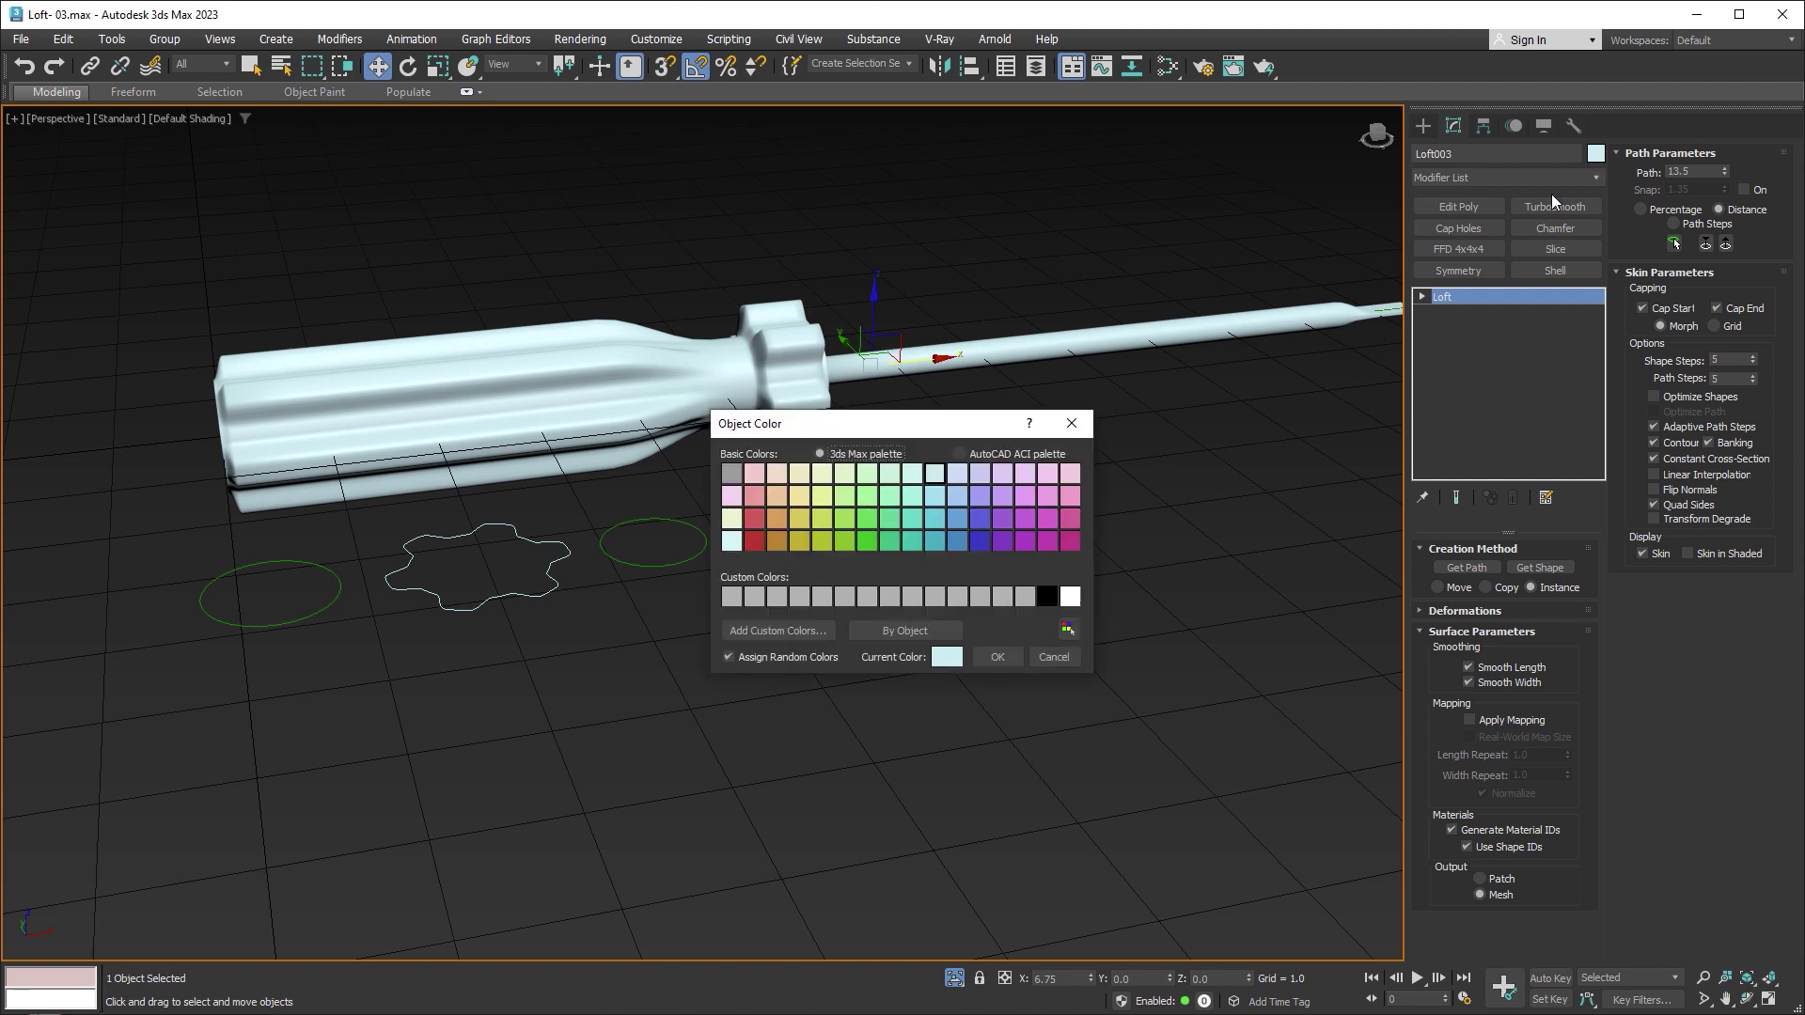
pyautogui.click(753, 540)
pyautogui.click(998, 656)
# Step: Inspect the flat tip, shaft and knob, then expand the loft's sub-object levels
pyautogui.moveTo(621, 446)
pyautogui.keyDown('alt'); pyautogui.mouseDown(button='middle')
pyautogui.moveTo(652, 447)
pyautogui.moveTo(583, 480)
pyautogui.mouseUp(button='middle'); pyautogui.keyUp('alt')
pyautogui.scroll(3, 639, 480)
pyautogui.scroll(2, 733, 479)
pyautogui.scroll(2, 846, 451)
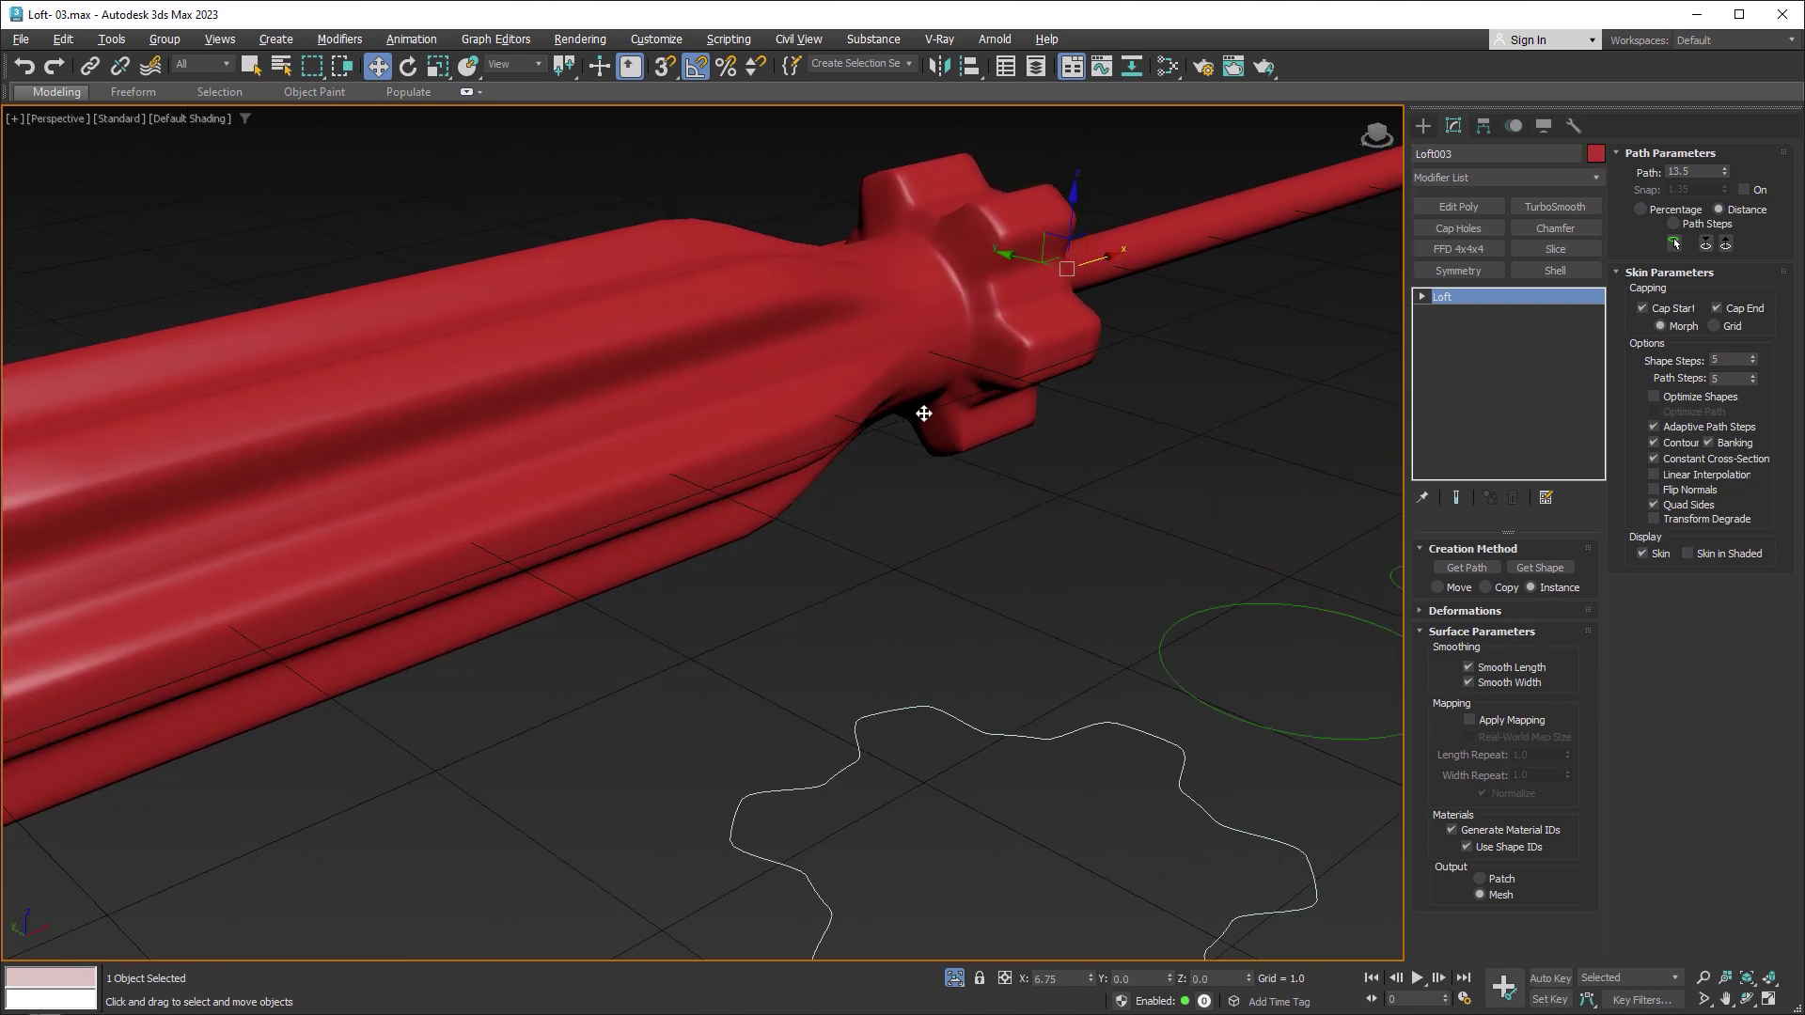
pyautogui.moveTo(924, 414)
pyautogui.keyDown('alt'); pyautogui.mouseDown(button='middle')
pyautogui.moveTo(766, 419)
pyautogui.moveTo(584, 355)
pyautogui.moveTo(856, 411)
pyautogui.moveTo(769, 422)
pyautogui.moveTo(927, 499)
pyautogui.moveTo(989, 499)
pyautogui.mouseUp(button='middle'); pyautogui.keyUp('alt')
pyautogui.scroll(-2, 946, 471)
pyautogui.scroll(-2, 991, 475)
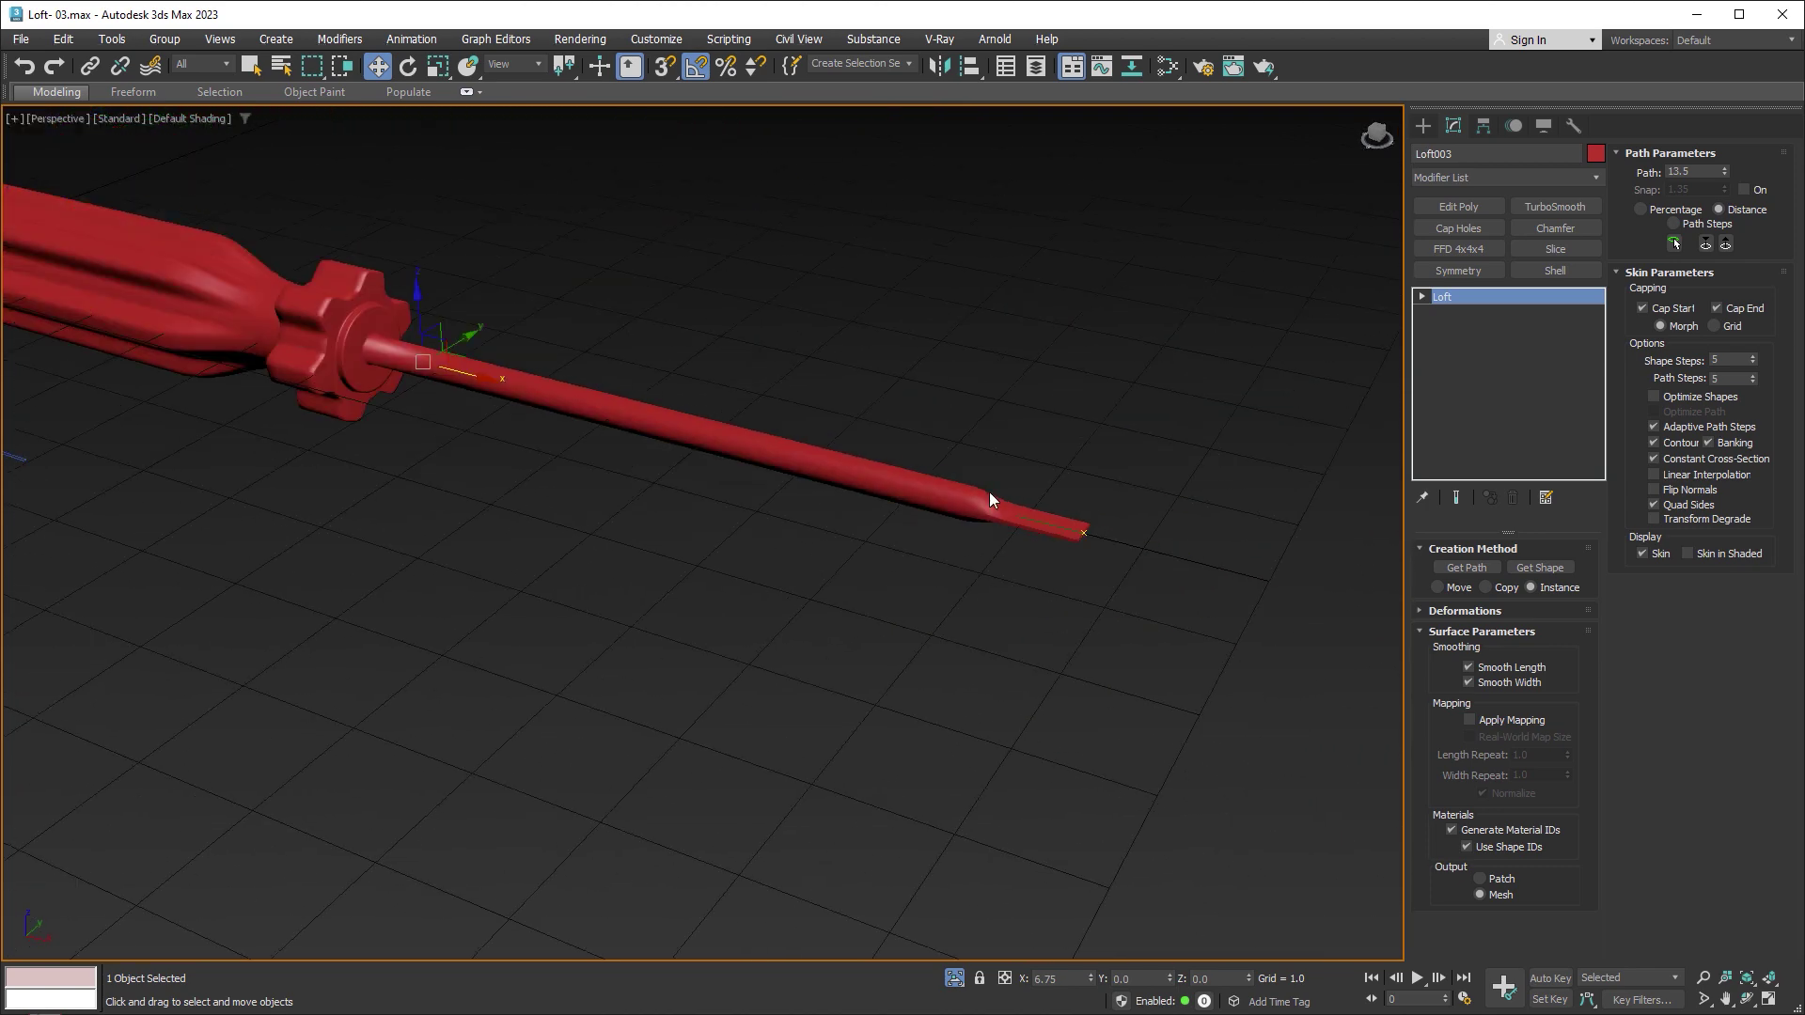
pyautogui.moveTo(1007, 560)
pyautogui.keyDown('alt'); pyautogui.mouseDown(button='middle')
pyautogui.moveTo(978, 576)
pyautogui.moveTo(1125, 616)
pyautogui.moveTo(692, 515)
pyautogui.mouseUp(button='middle'); pyautogui.keyUp('alt')
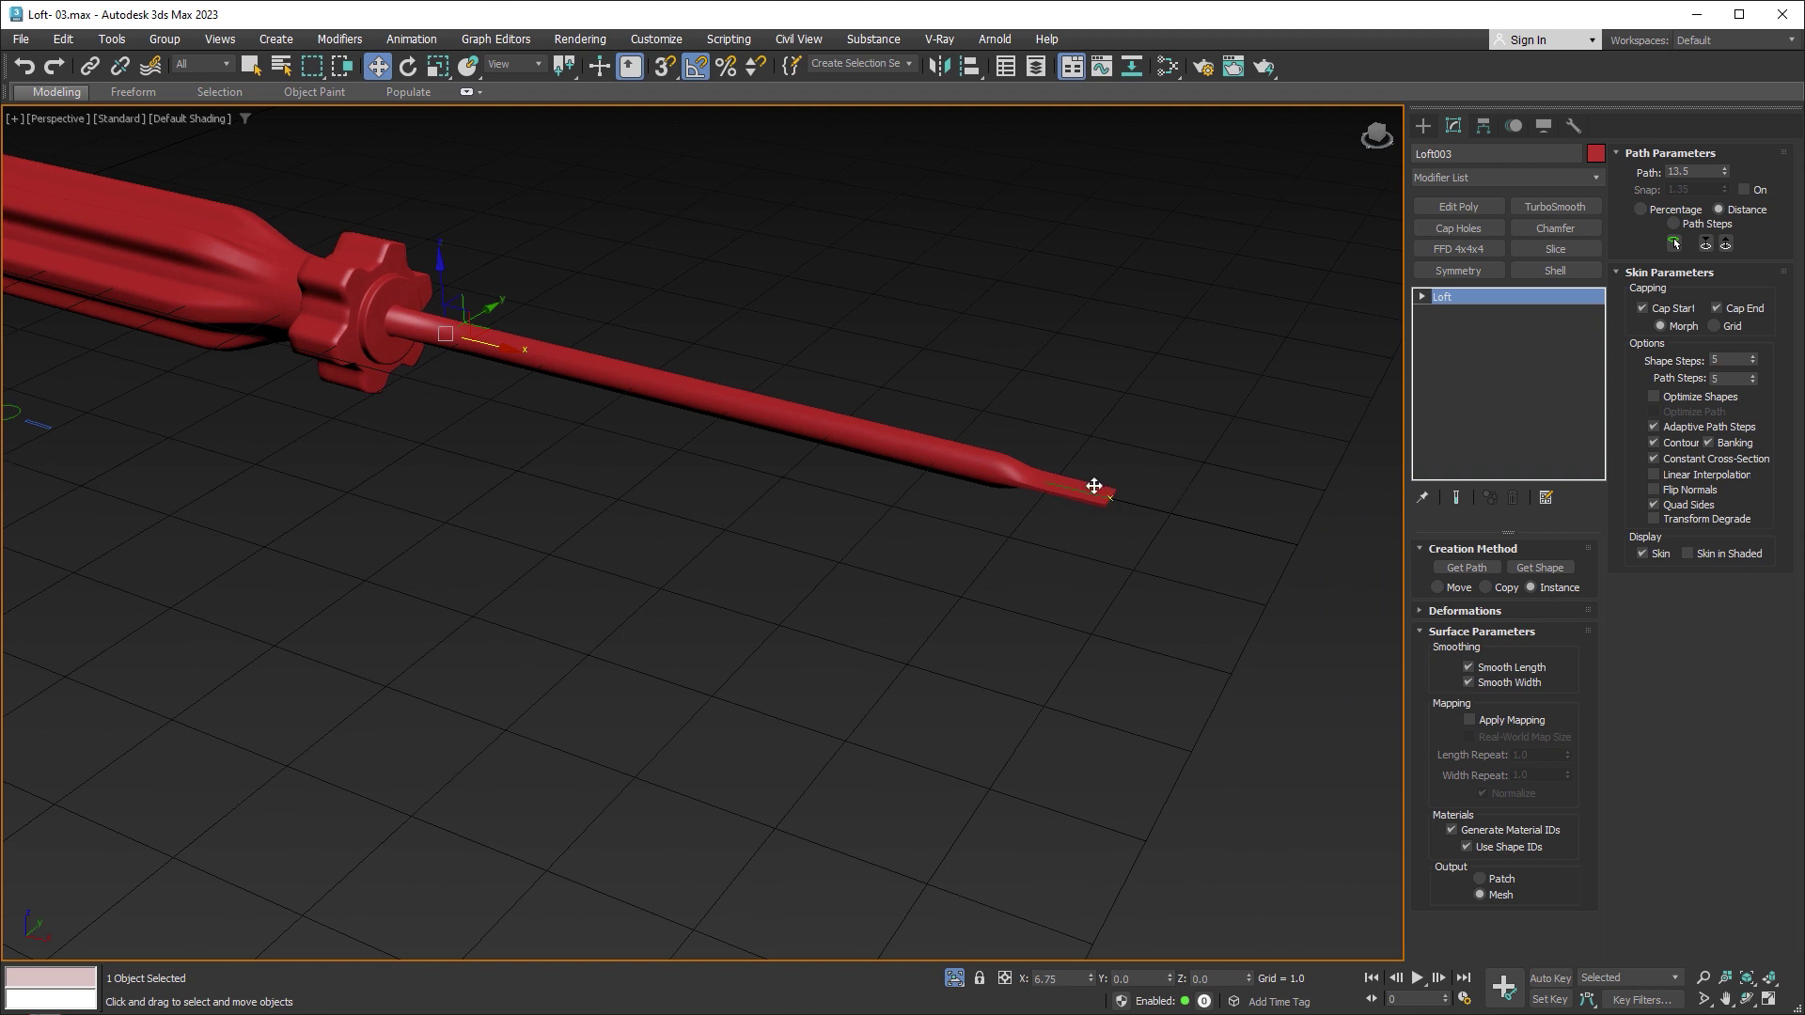
pyautogui.scroll(2, 1072, 492)
pyautogui.scroll(2, 1068, 495)
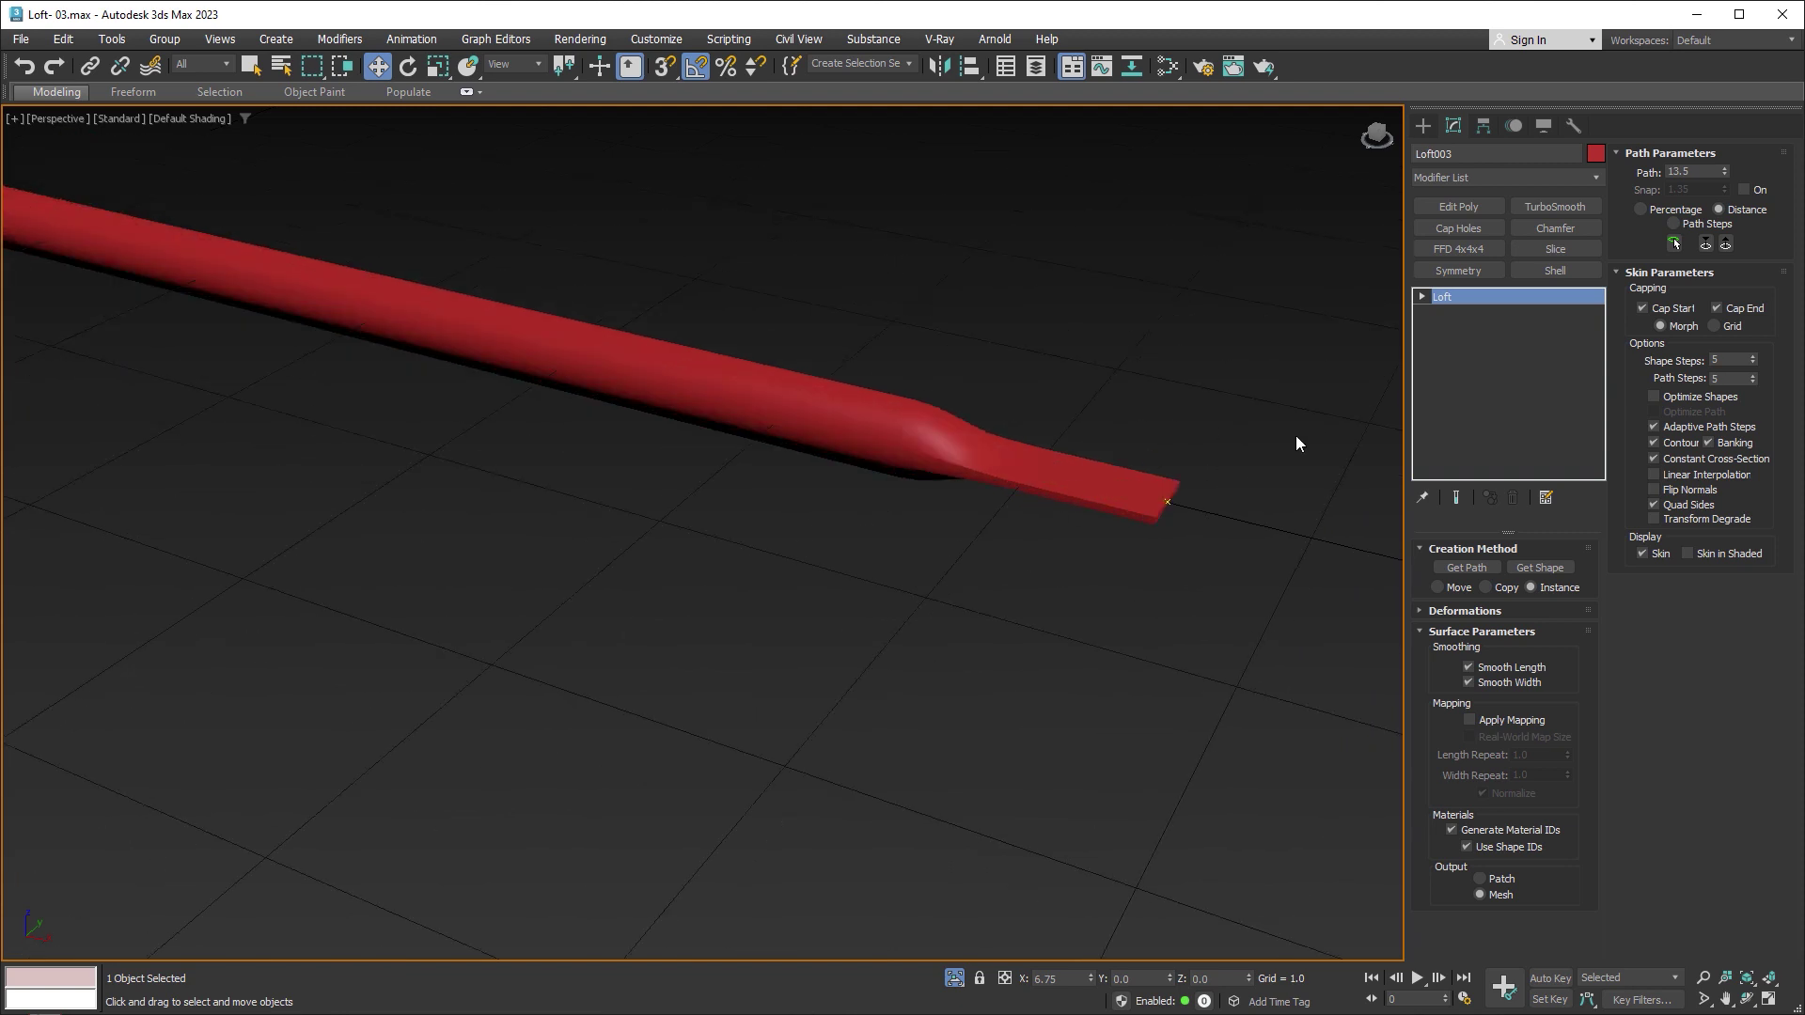
pyautogui.click(1422, 297)
# Step: At Shape sub-object level, scale the tip cross-section wider to flare the blade
pyautogui.click(1499, 314)
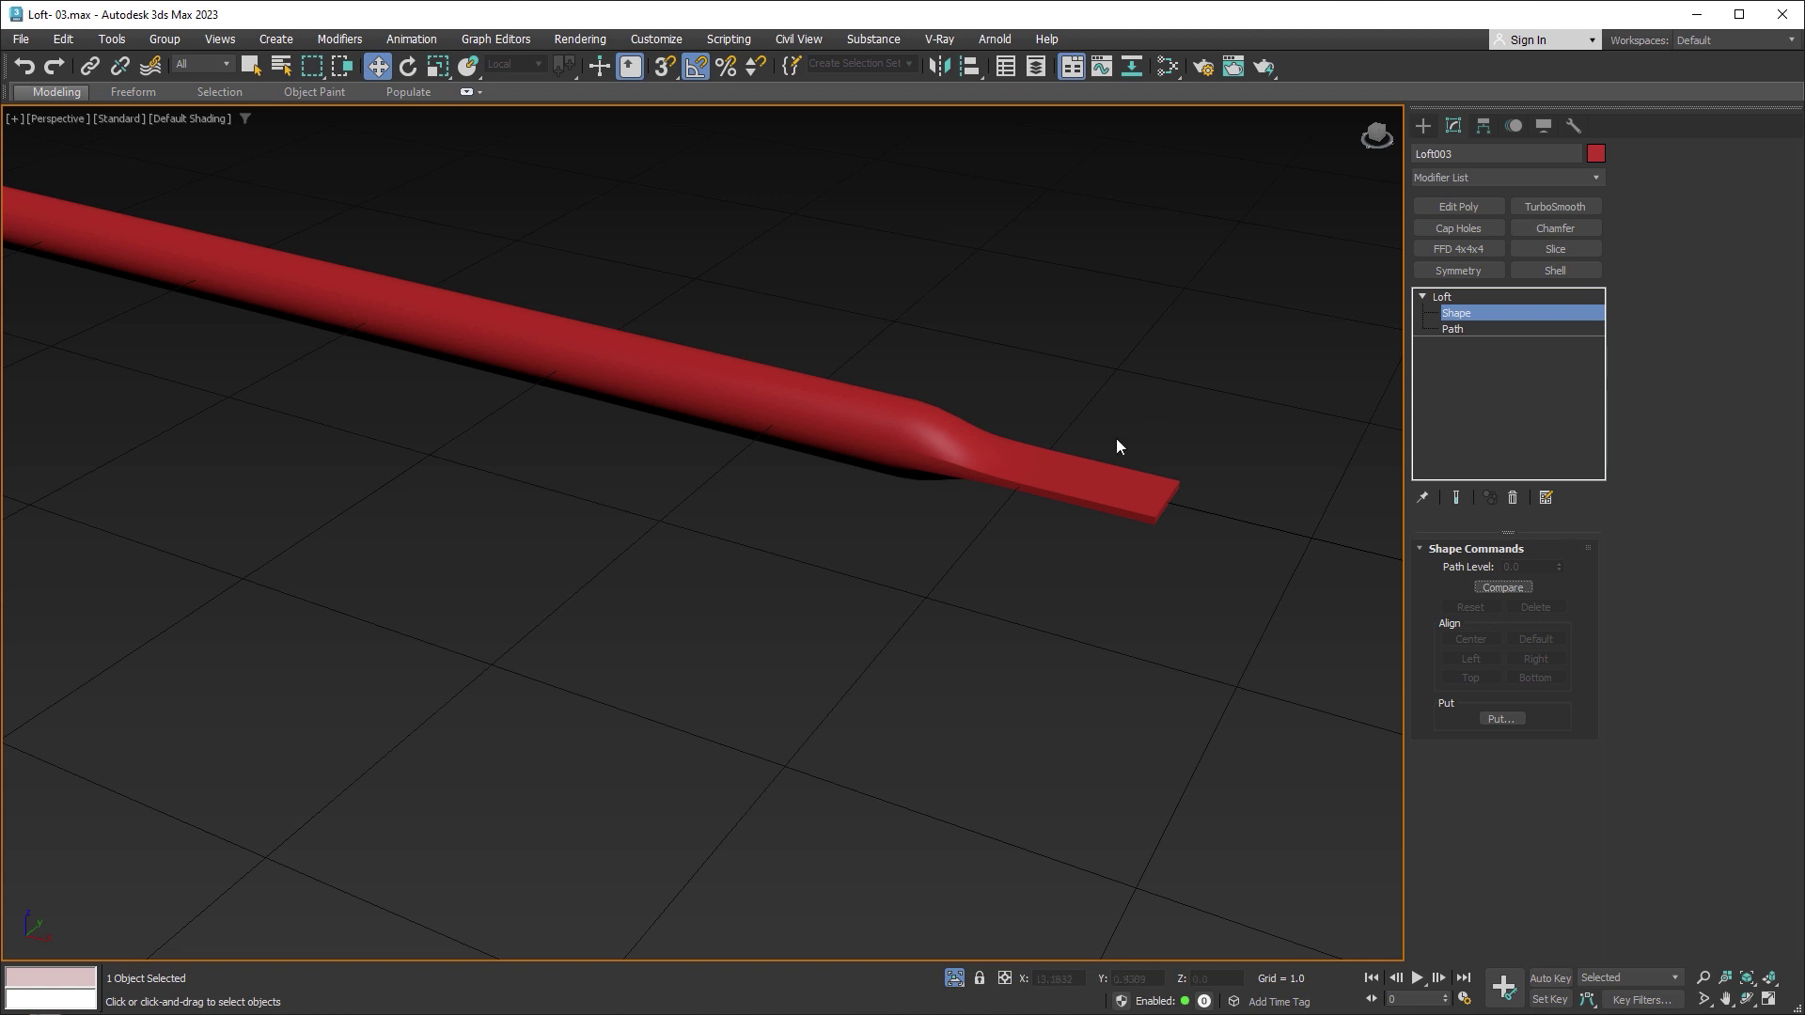
pyautogui.click(1036, 467)
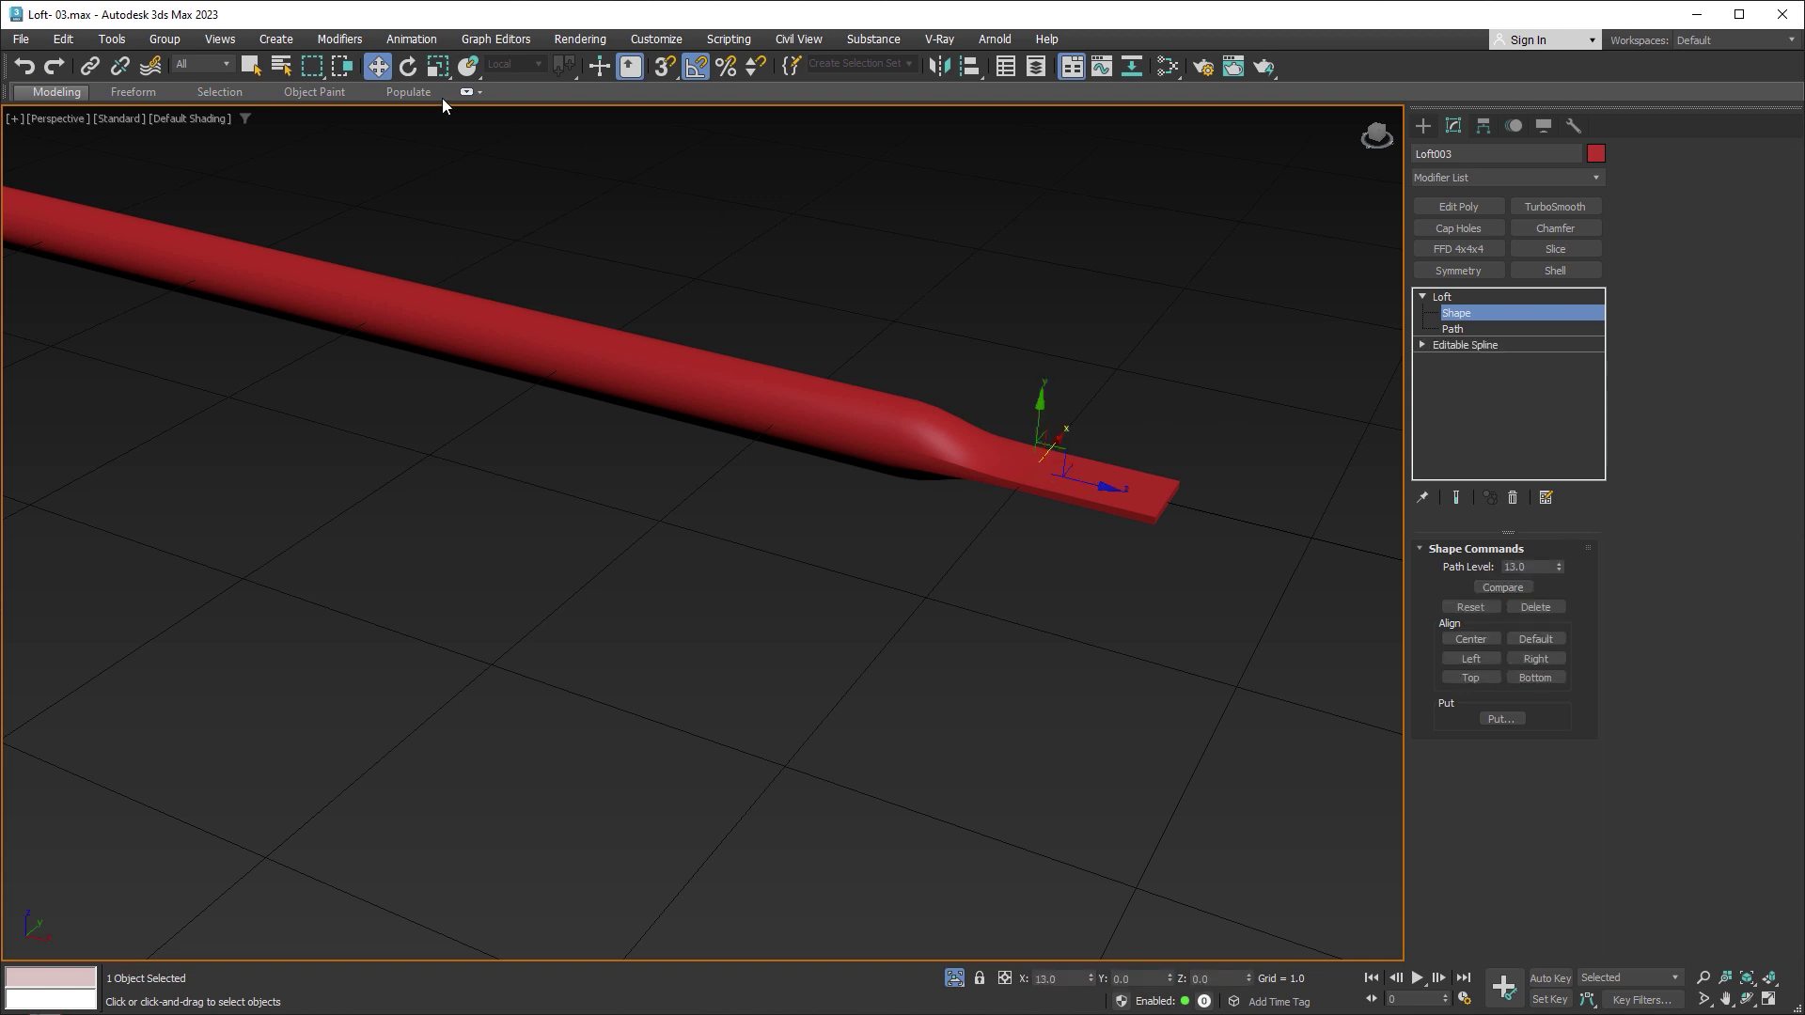
pyautogui.press('r')
pyautogui.moveTo(487, 144)
pyautogui.keyDown('alt'); pyautogui.mouseDown(button='middle')
pyautogui.moveTo(1124, 418)
pyautogui.moveTo(1126, 493)
pyautogui.mouseUp(button='middle'); pyautogui.keyUp('alt')
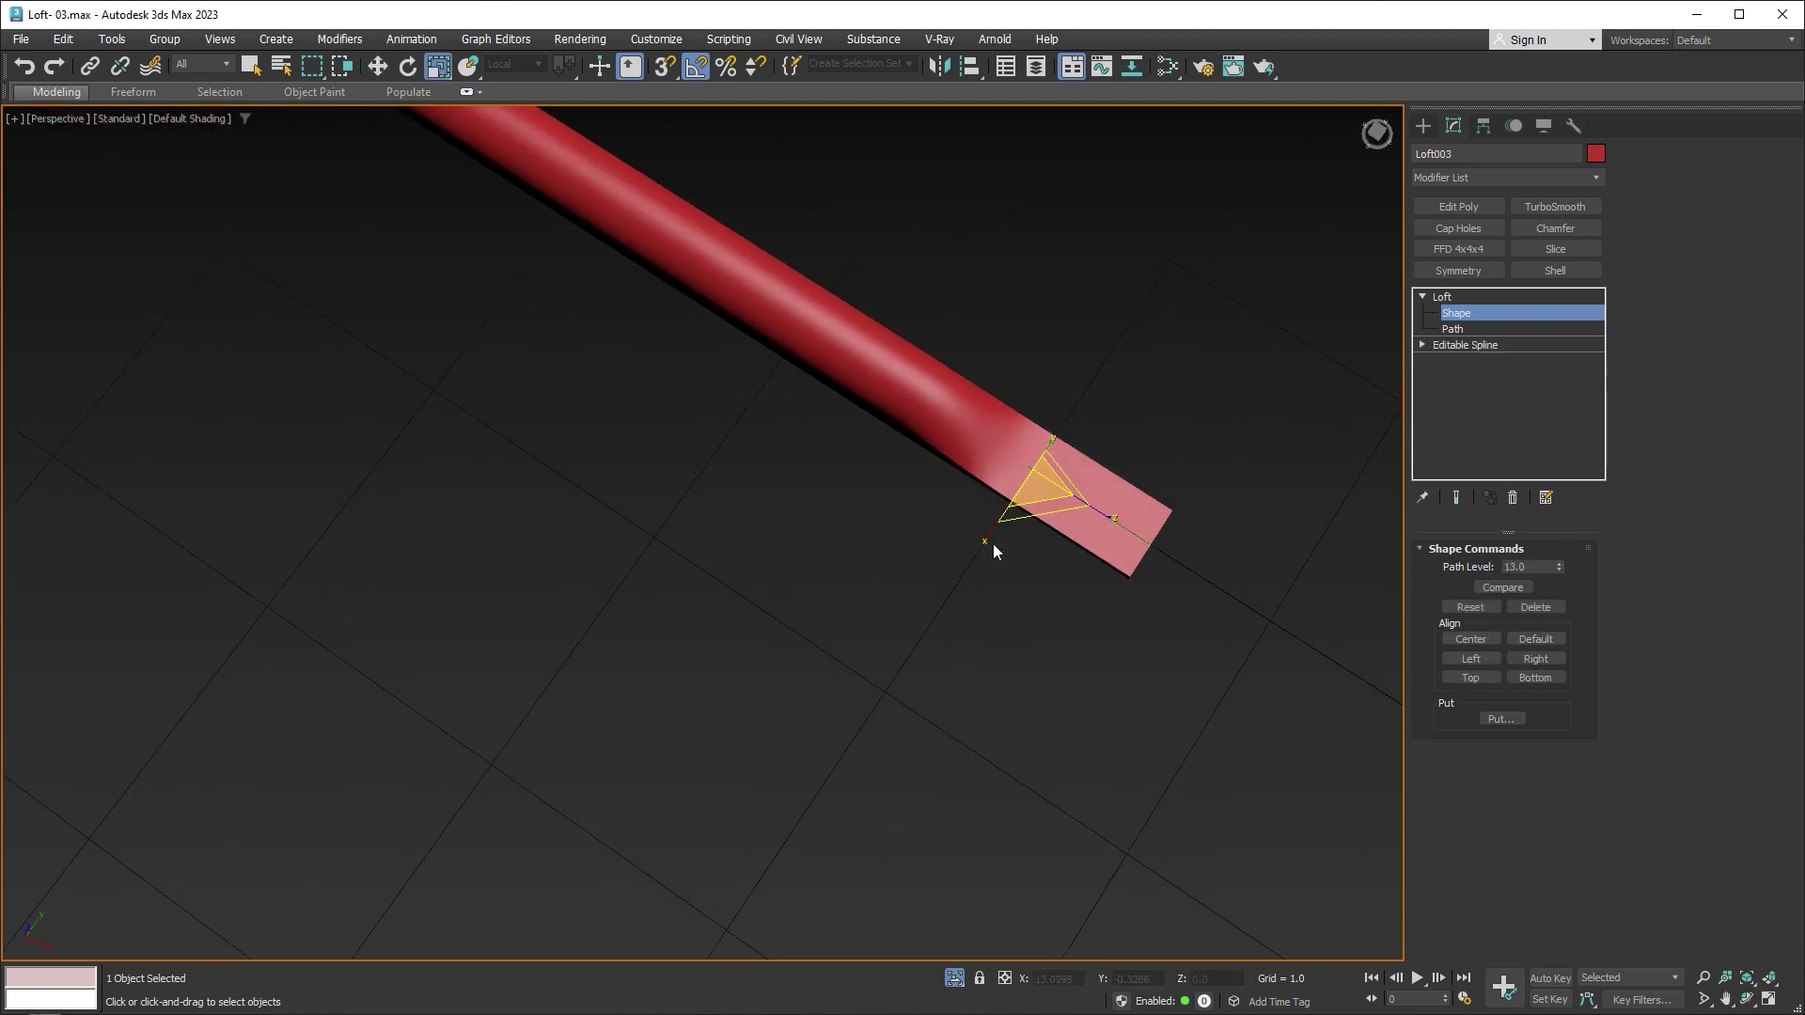
pyautogui.moveTo(987, 532); pyautogui.dragTo(959, 557)
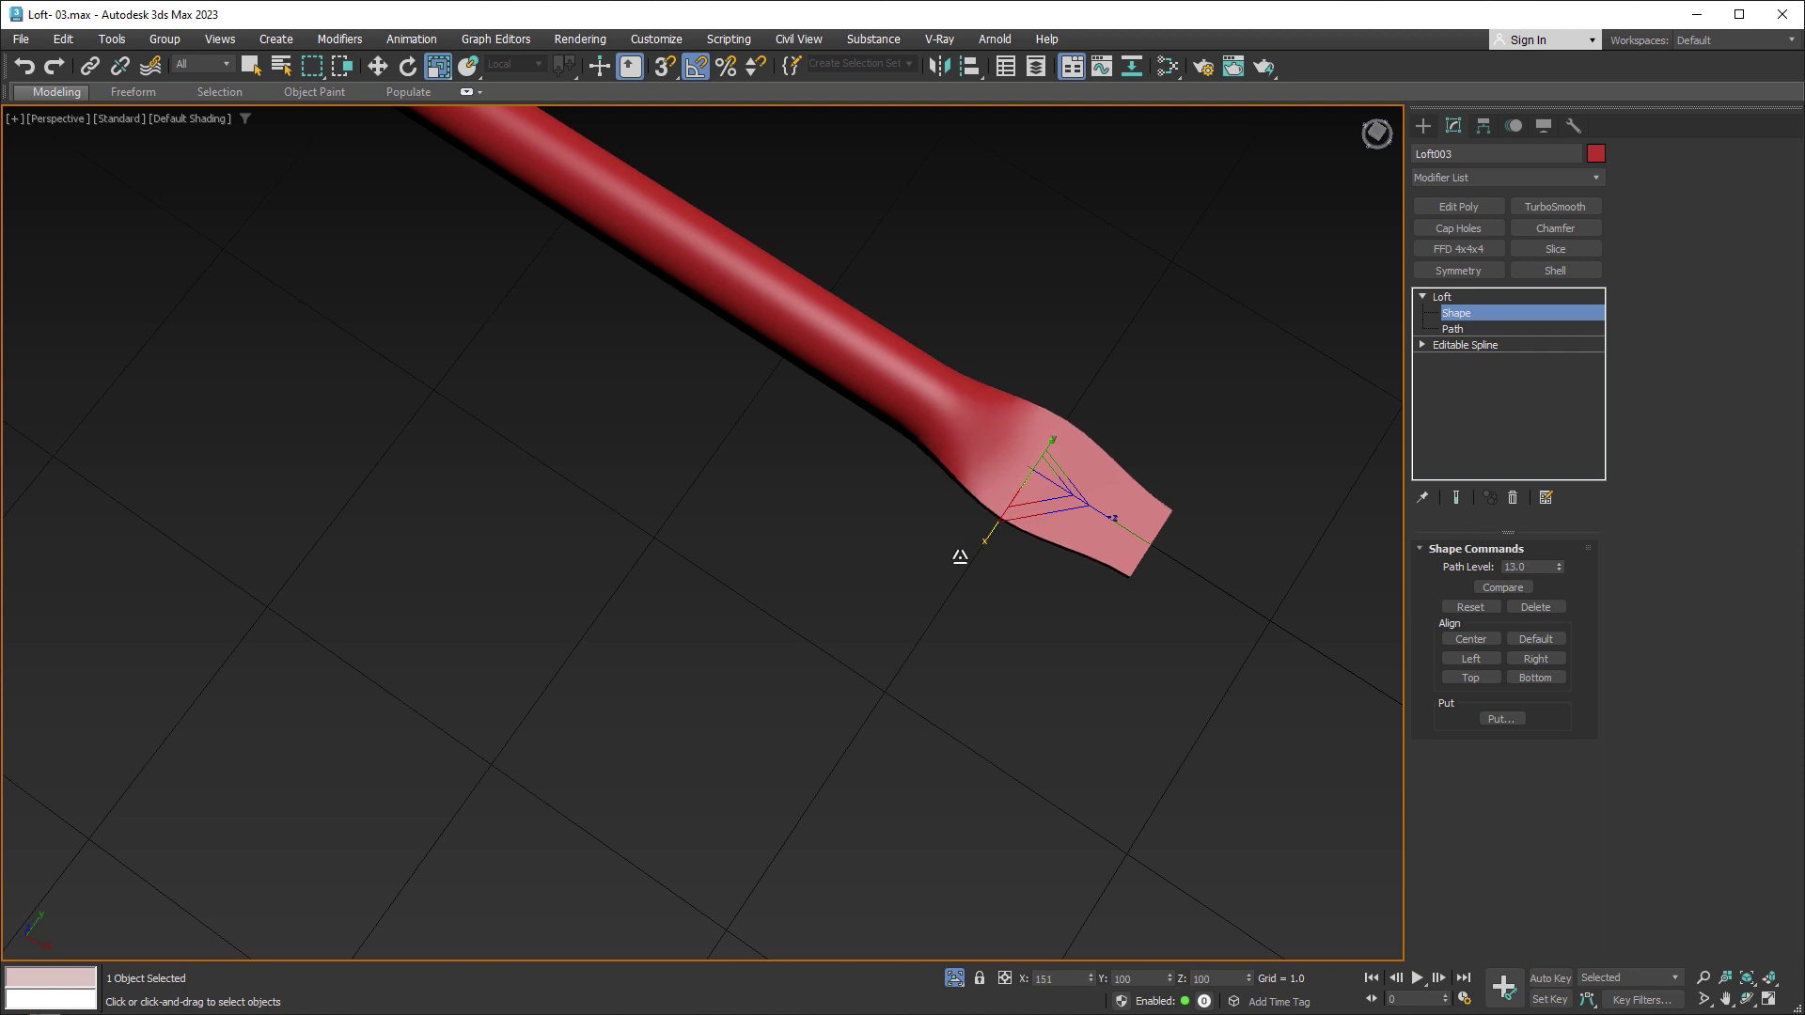
pyautogui.moveTo(959, 556); pyautogui.dragTo(963, 556)
pyautogui.moveTo(1005, 613)
pyautogui.keyDown('alt'); pyautogui.mouseDown(button='middle')
pyautogui.moveTo(1117, 500)
pyautogui.moveTo(1002, 521)
pyautogui.moveTo(991, 568)
pyautogui.moveTo(1046, 553)
pyautogui.moveTo(1118, 645)
pyautogui.mouseUp(button='middle'); pyautogui.keyUp('alt')
pyautogui.scroll(2, 977, 472)
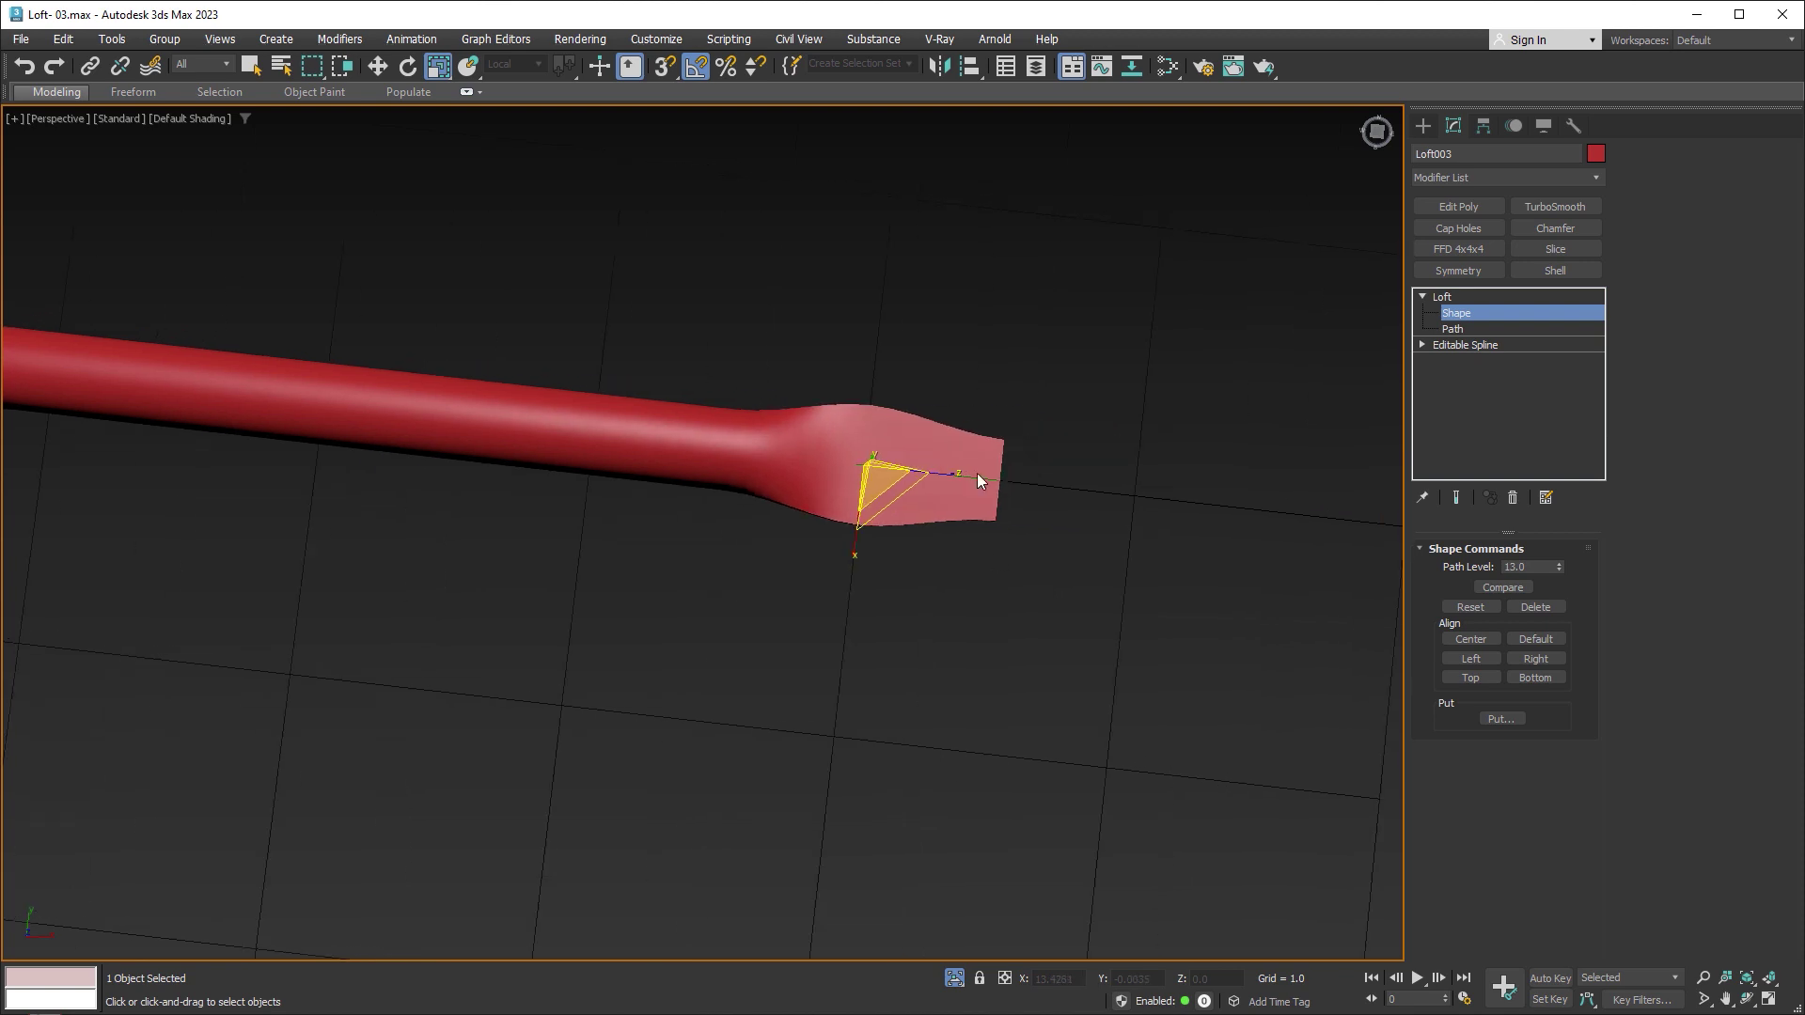
pyautogui.scroll(2, 947, 449)
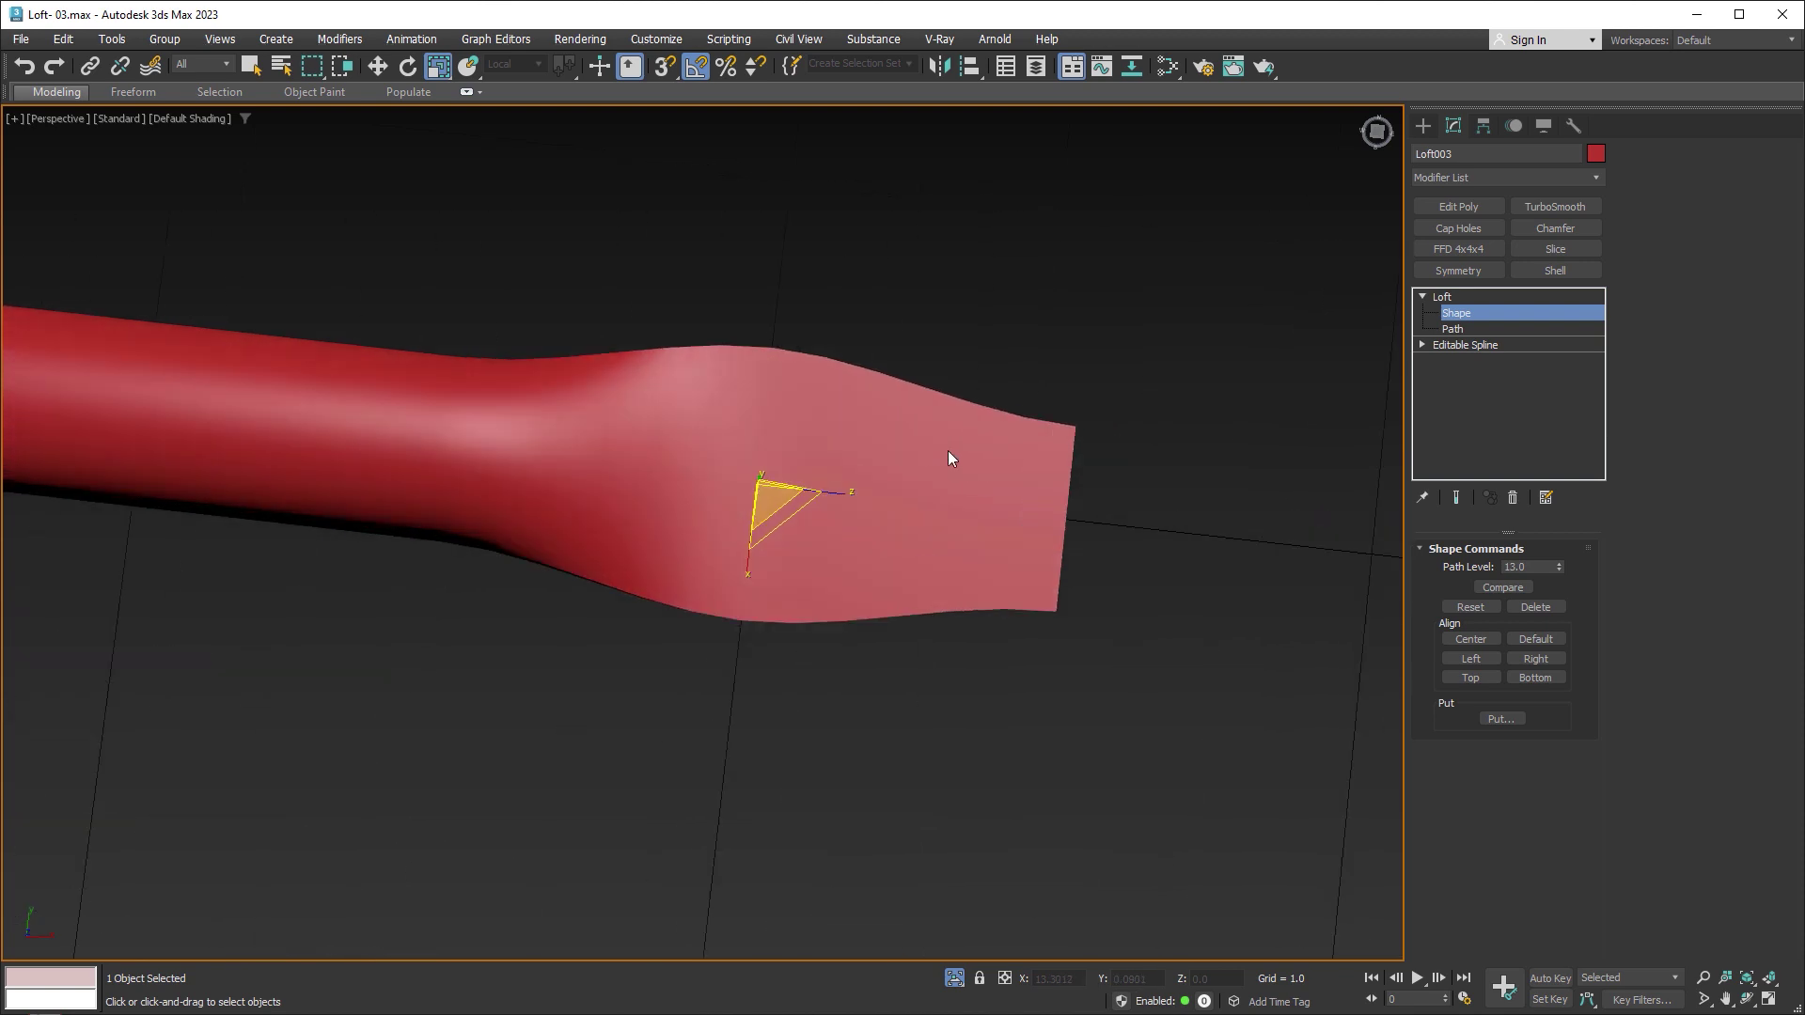
# Step: Back at the Loft level, enable Linear Interpolation for angular transitions
pyautogui.click(1441, 296)
pyautogui.click(1654, 475)
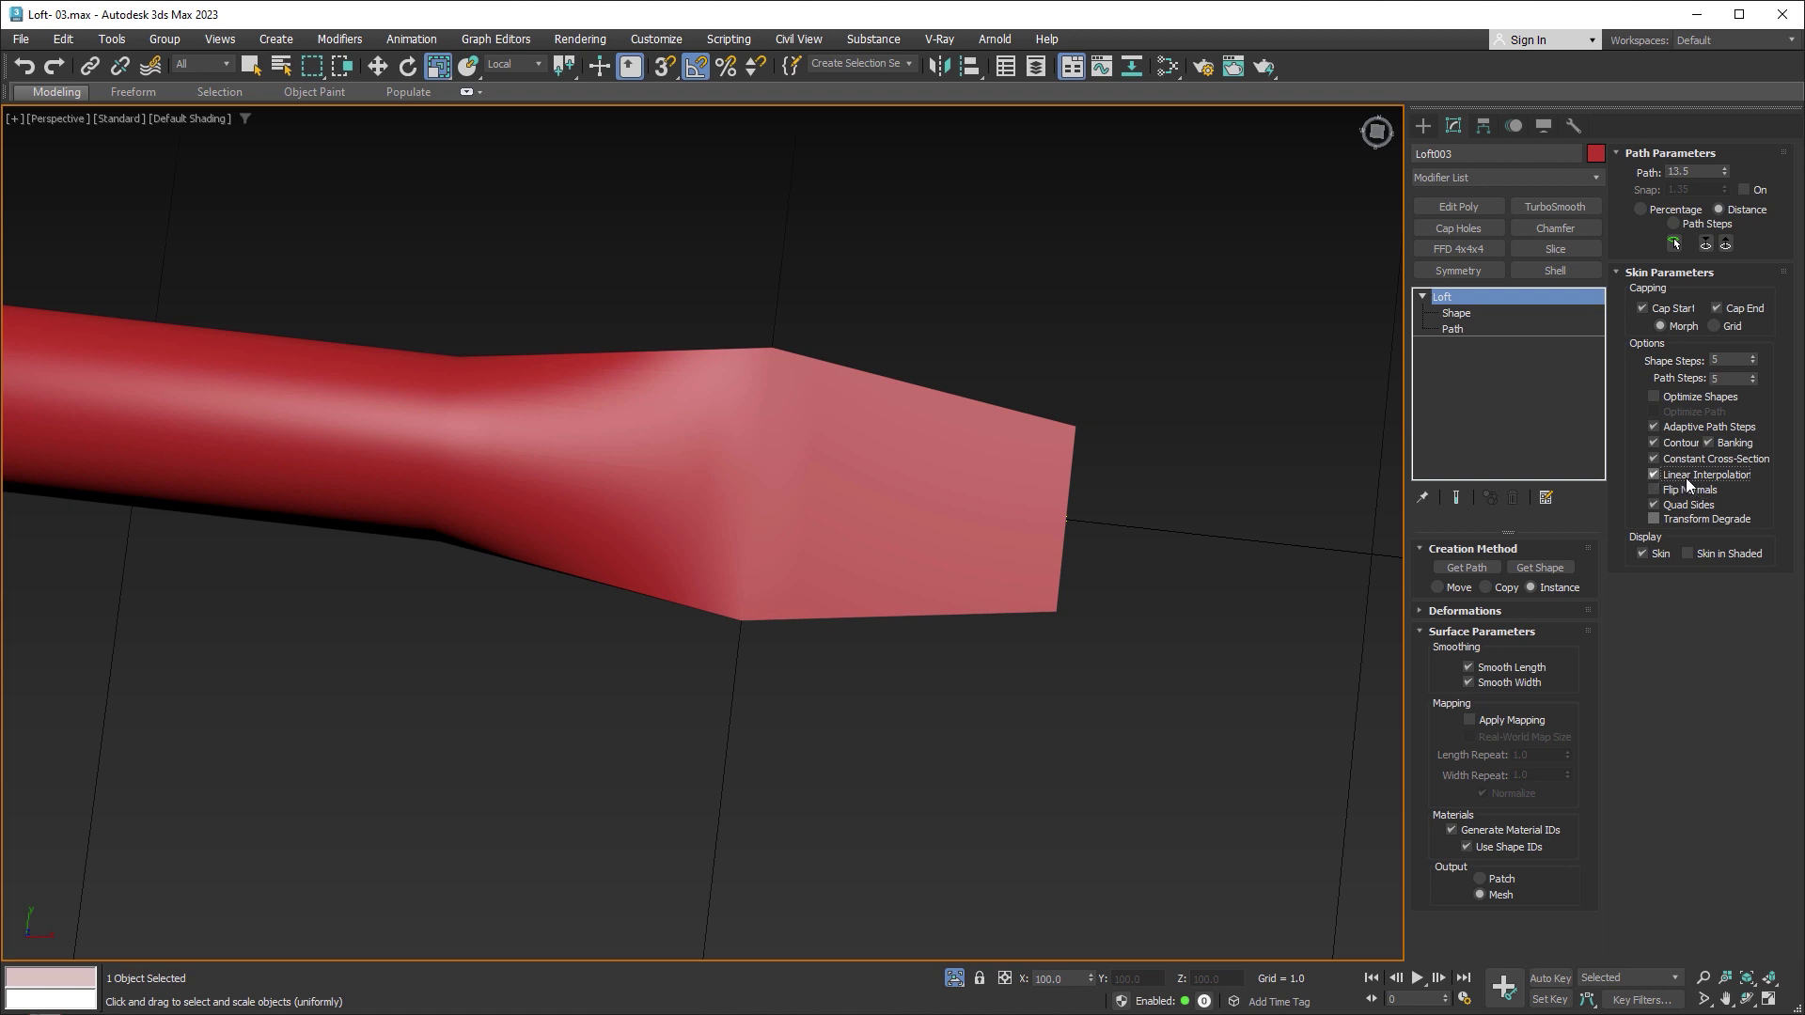
pyautogui.scroll(-3, 978, 455)
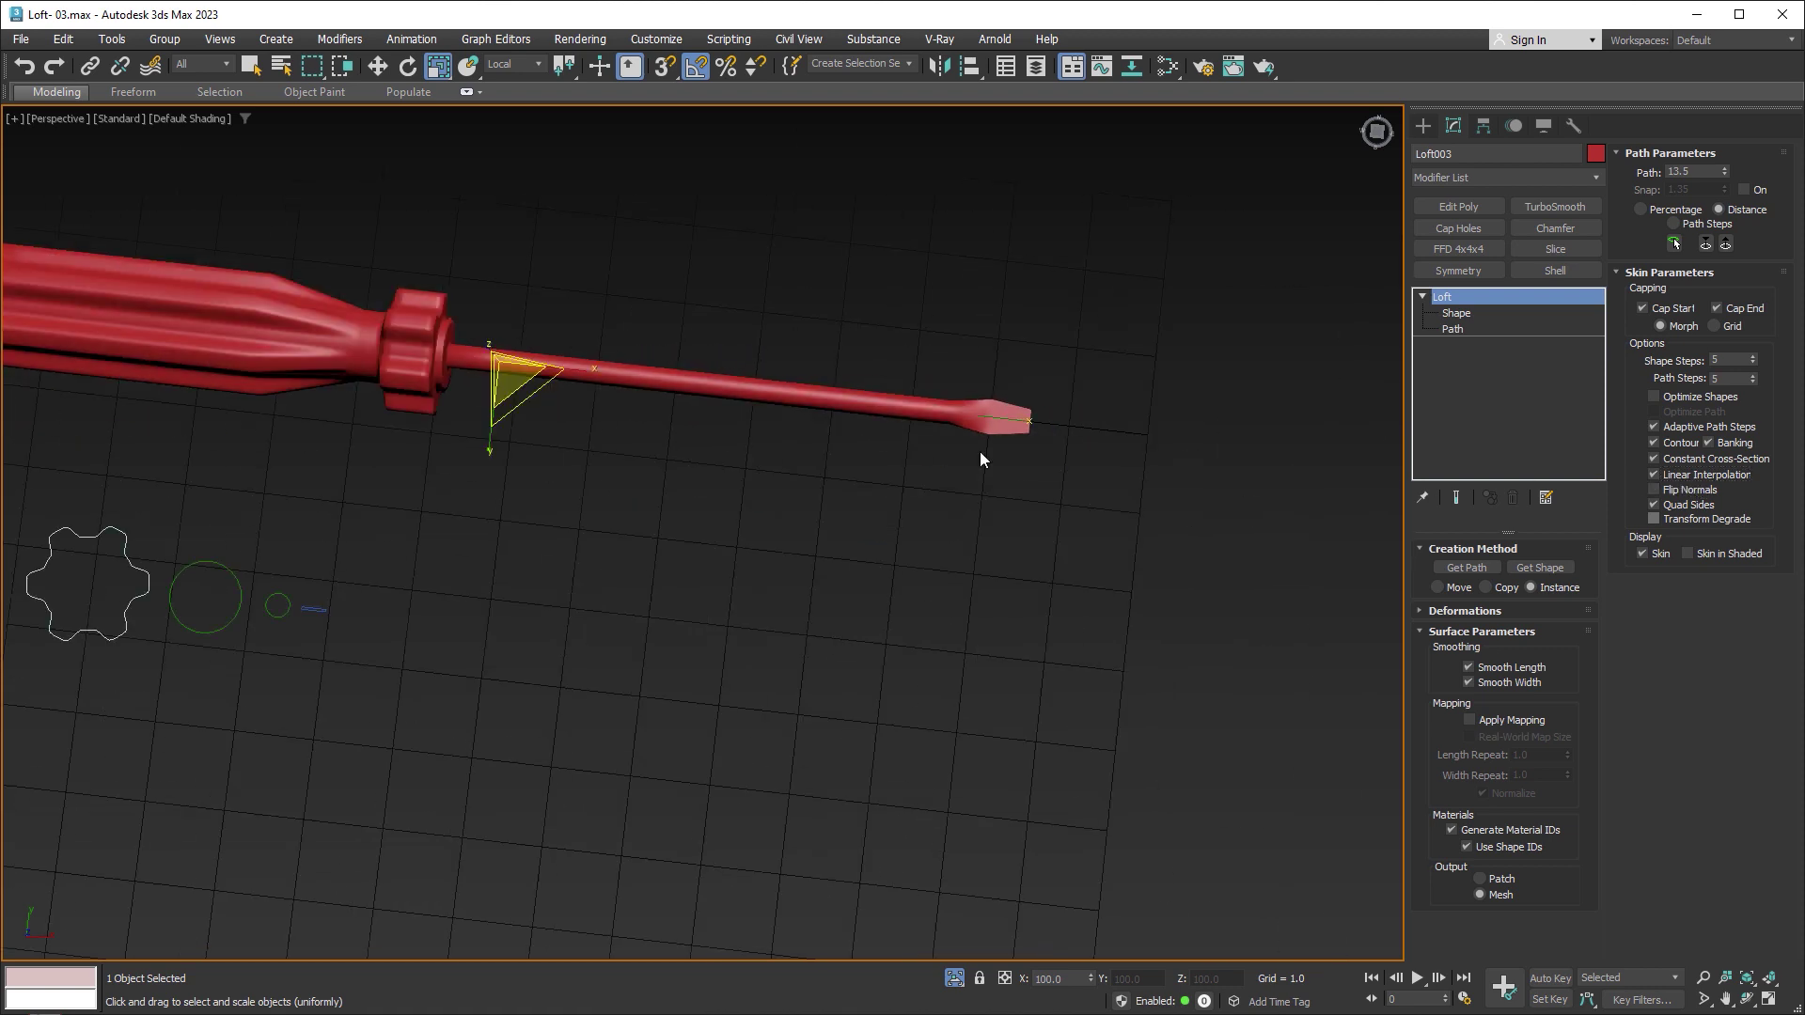
pyautogui.scroll(-2, 967, 391)
pyautogui.scroll(1, 922, 423)
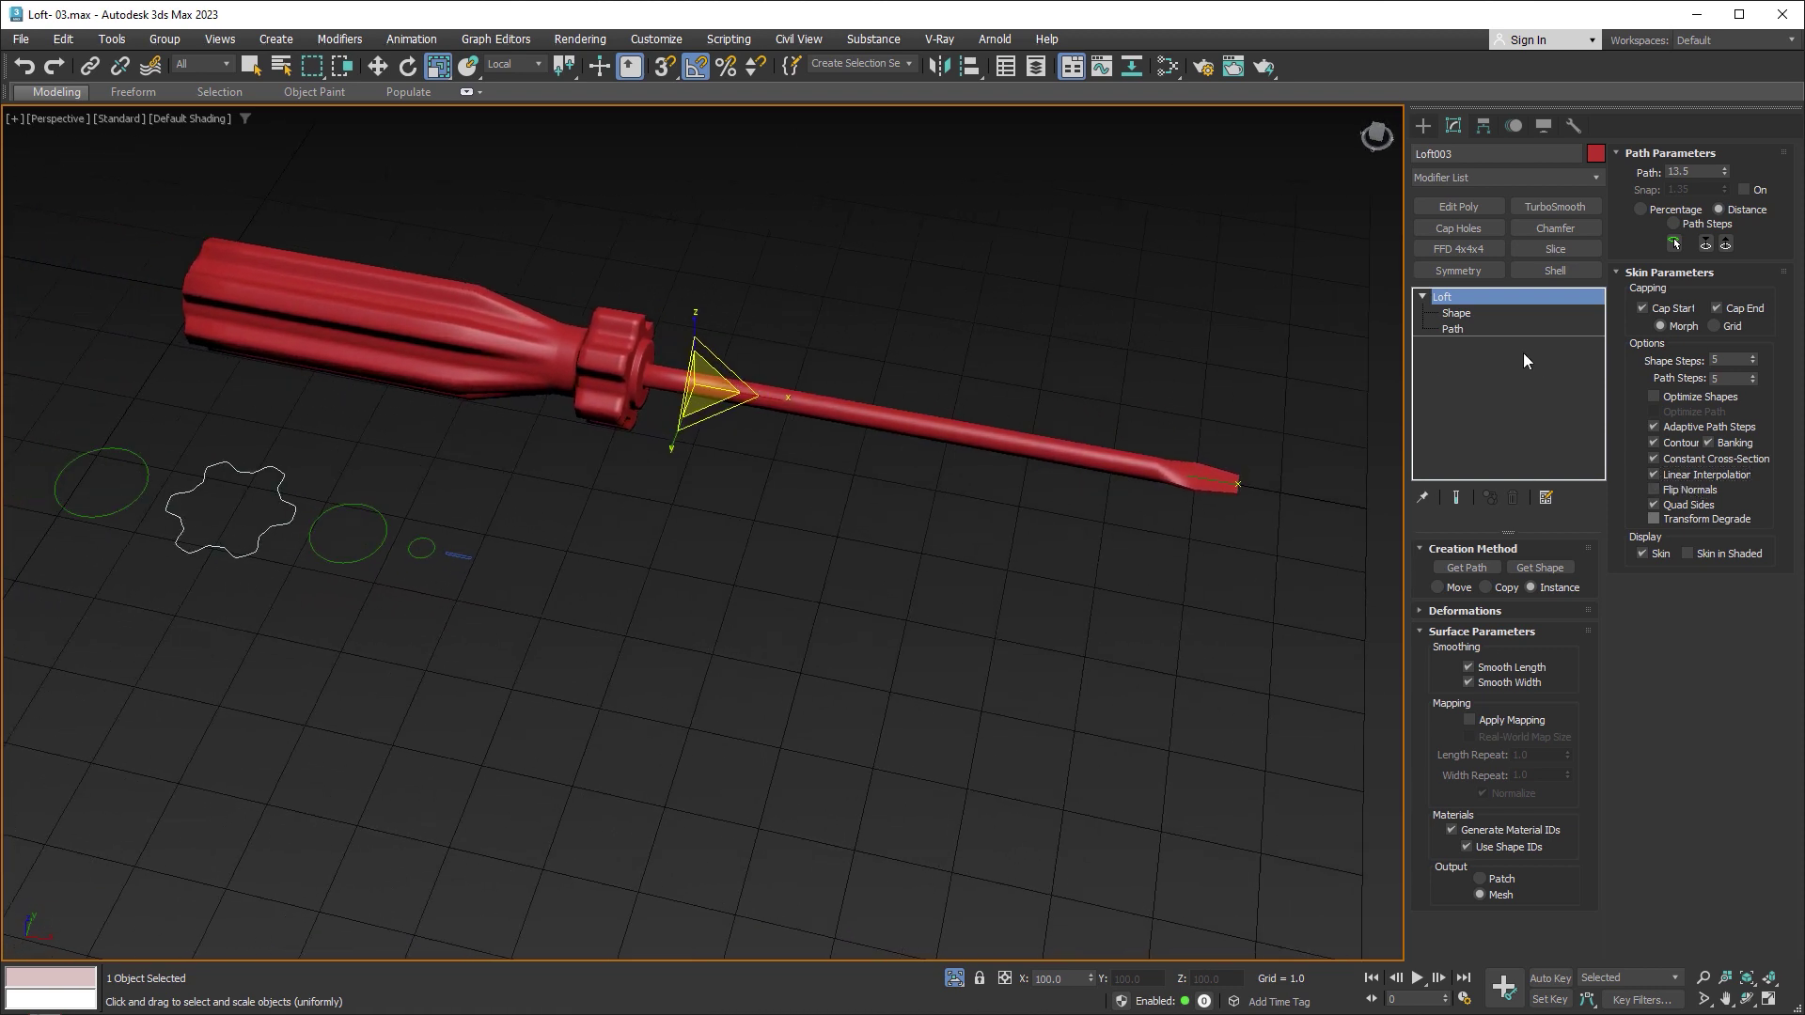
# Step: Add an Edit Poly modifier and inspect the mesh with edged faces shown
pyautogui.click(1468, 211)
pyautogui.moveTo(1403, 246)
pyautogui.keyDown('alt'); pyautogui.mouseDown(button='middle')
pyautogui.moveTo(945, 451)
pyautogui.moveTo(1019, 403)
pyautogui.moveTo(881, 456)
pyautogui.mouseUp(button='middle'); pyautogui.keyUp('alt')
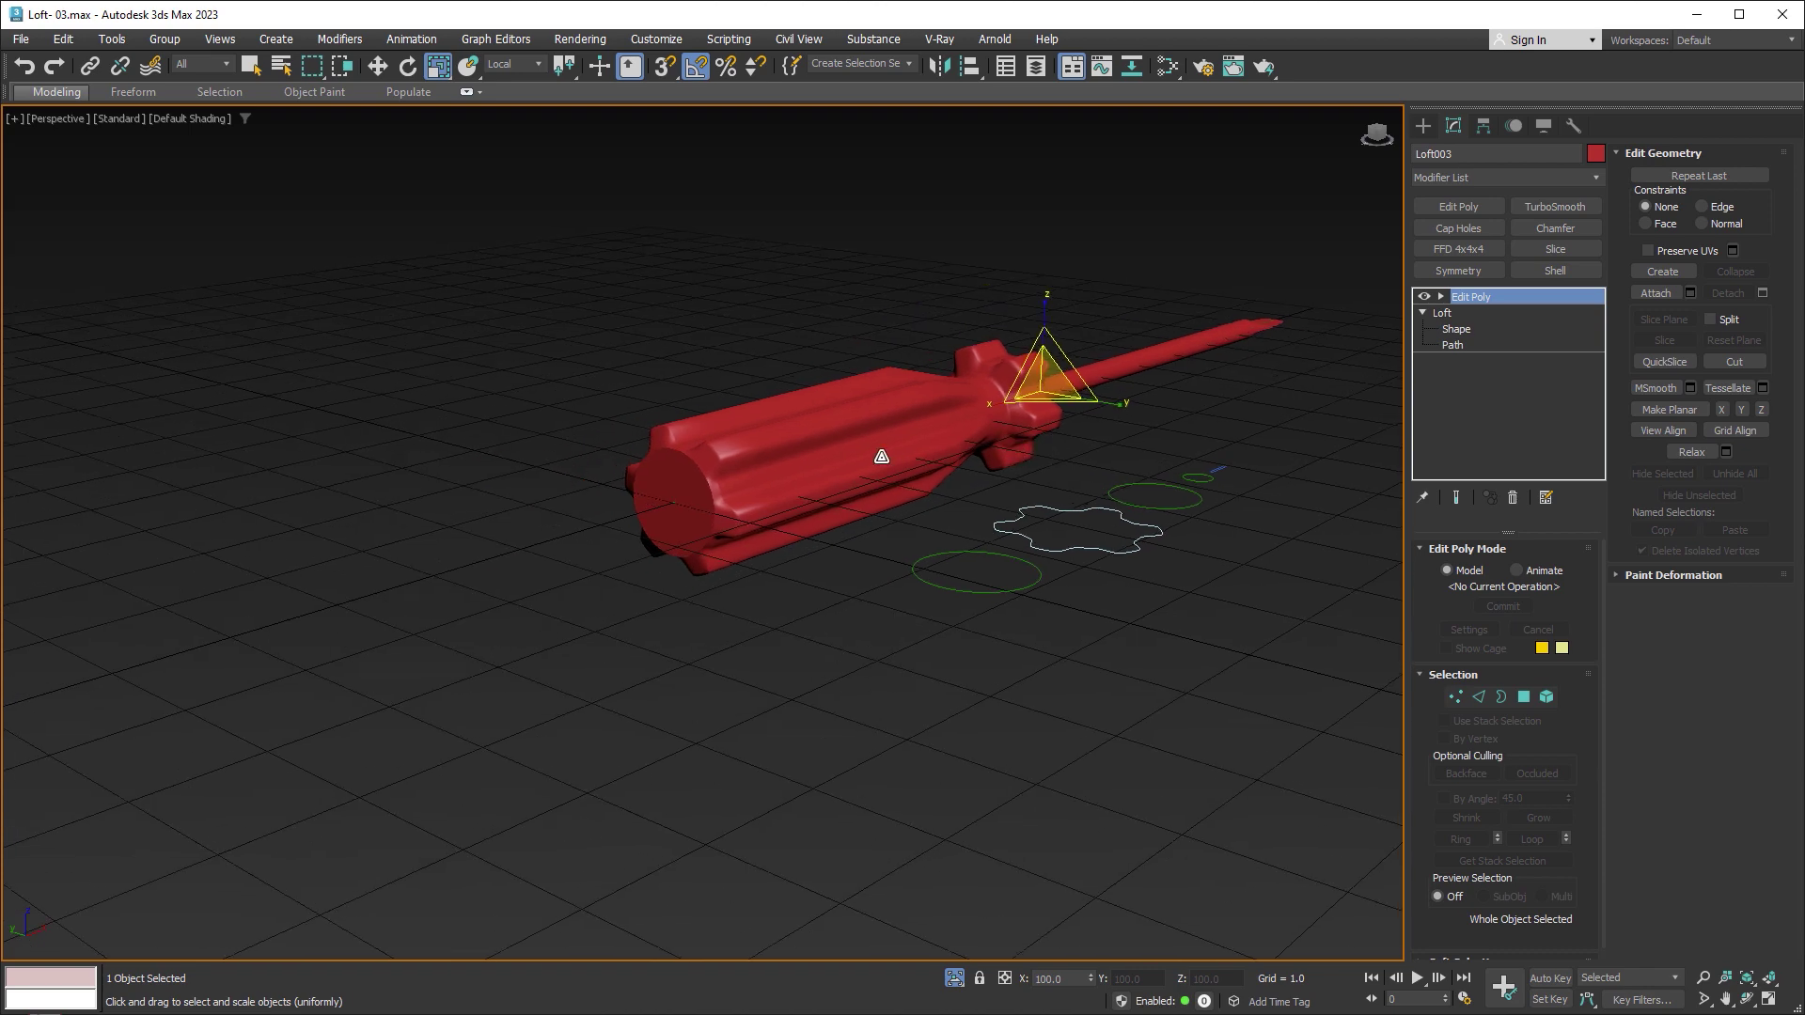
pyautogui.scroll(5, 880, 456)
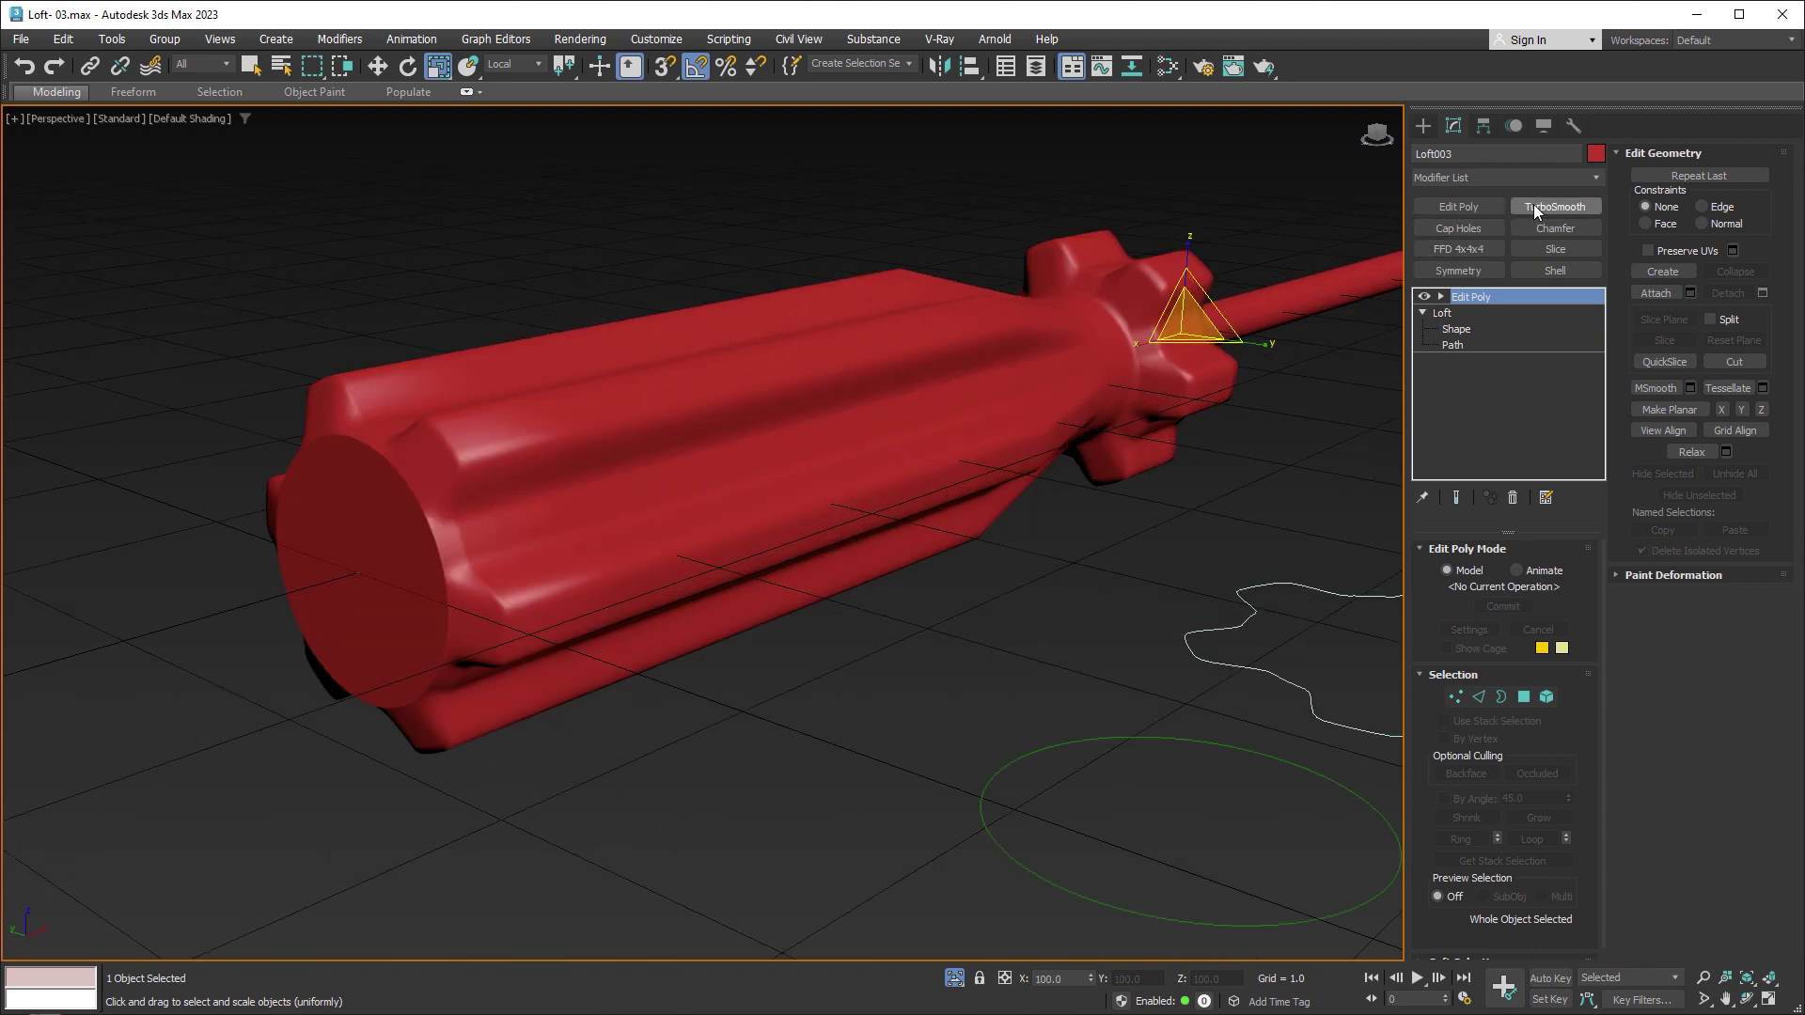
pyautogui.moveTo(691, 404); pyautogui.dragTo(677, 403, button='middle')
pyautogui.press('F4')
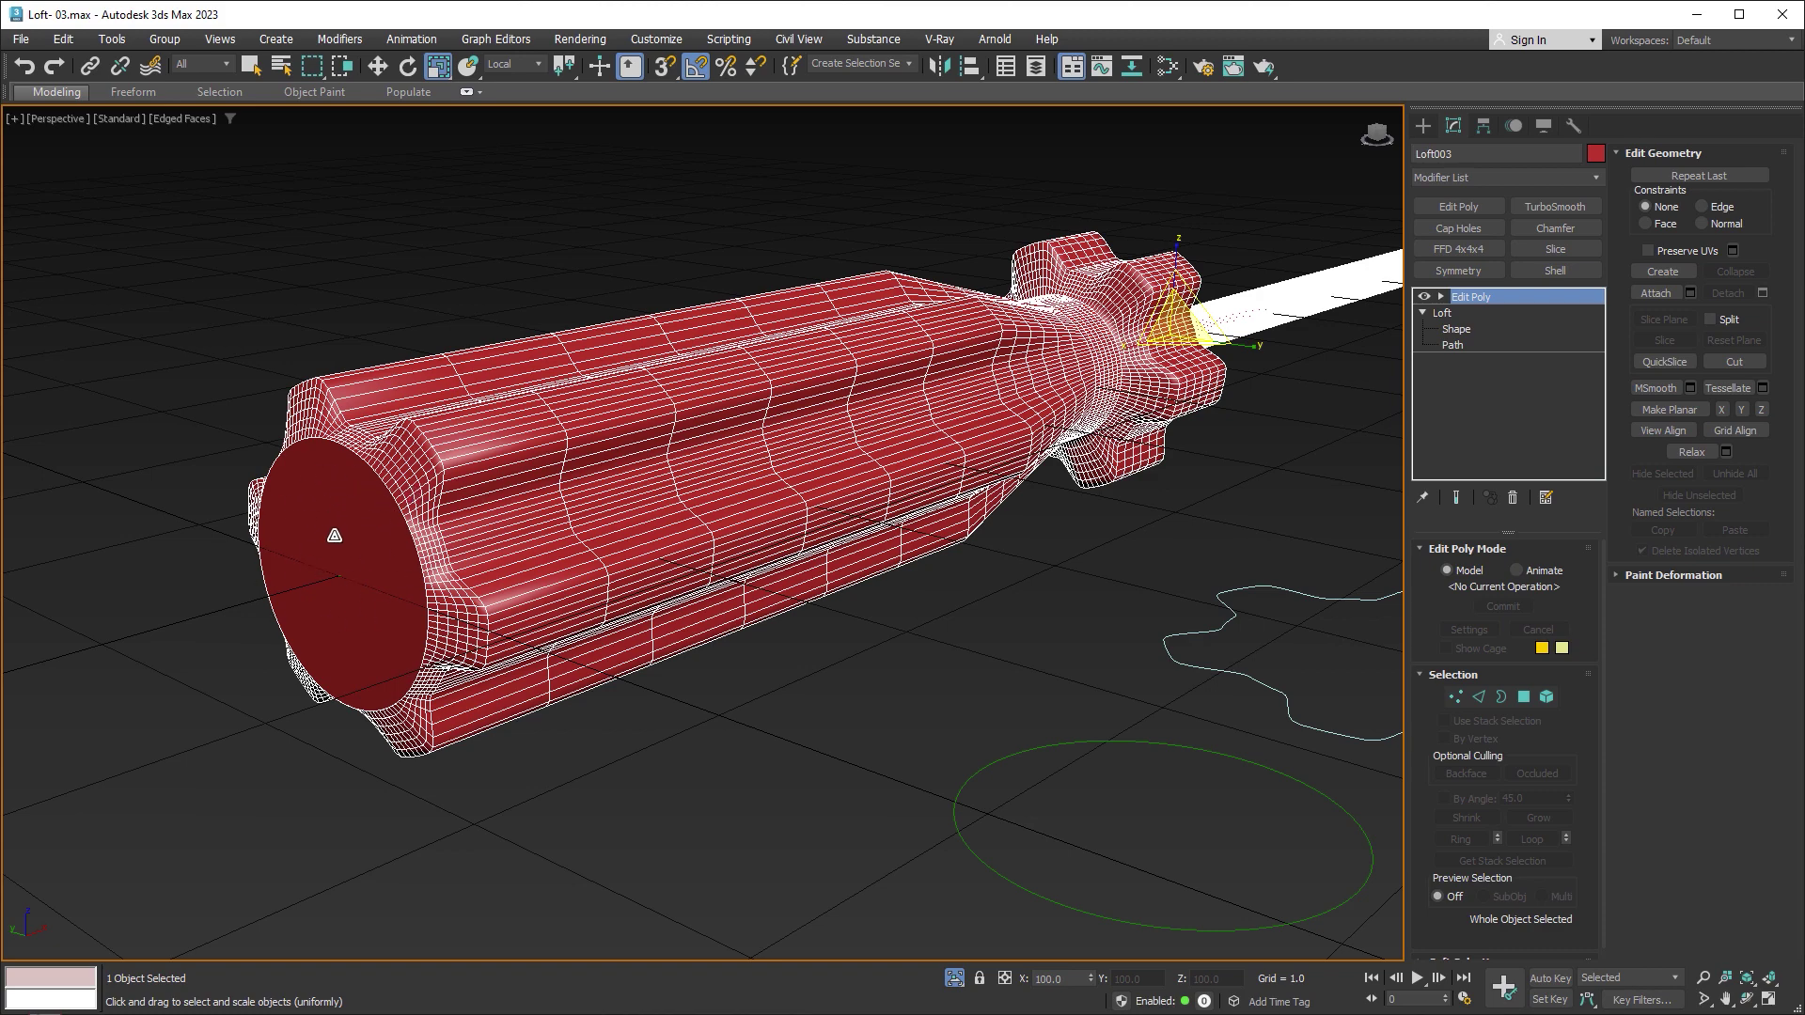
pyautogui.scroll(-3, 645, 416)
pyautogui.moveTo(645, 415)
pyautogui.keyDown('alt'); pyautogui.mouseDown(button='middle')
pyautogui.moveTo(1148, 403)
pyautogui.moveTo(872, 373)
pyautogui.moveTo(1015, 402)
pyautogui.mouseUp(button='middle'); pyautogui.keyUp('alt')
pyautogui.scroll(3, 1034, 389)
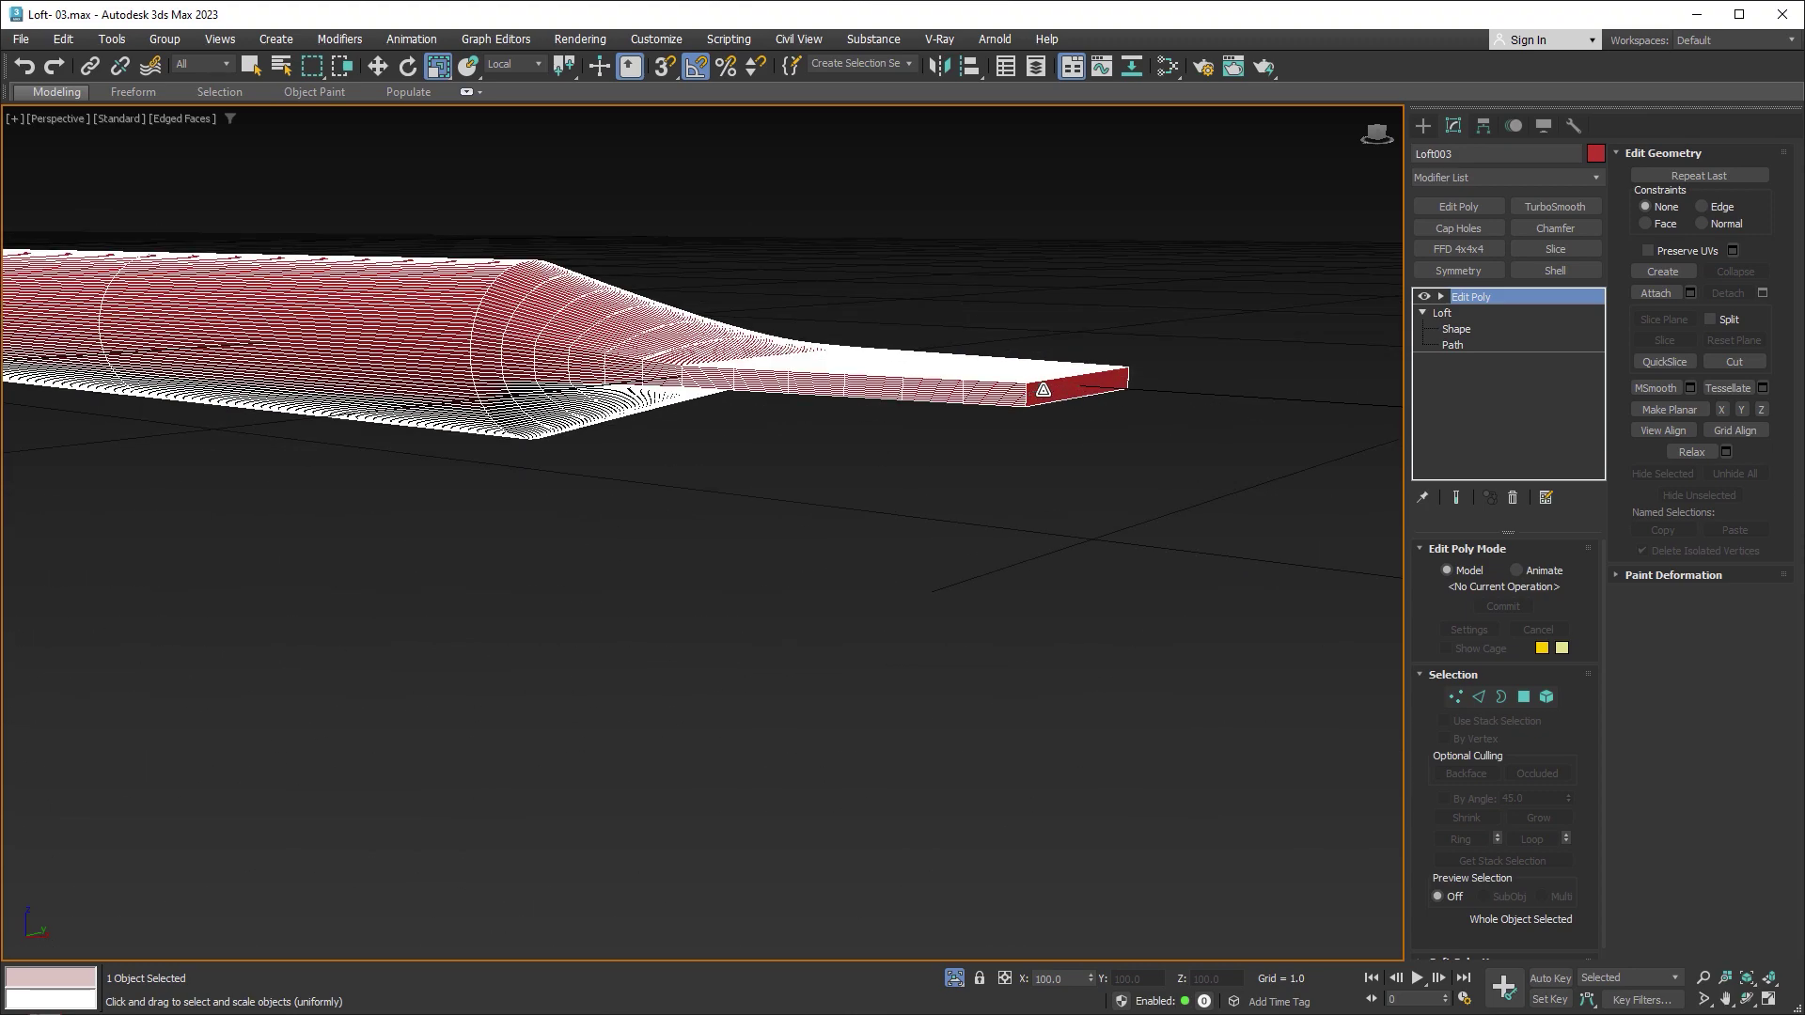
pyautogui.scroll(3, 1043, 389)
# Step: Stack TurboSmooth on Edit Poly and inspect the smoothed, rounded ribs
pyautogui.click(1547, 207)
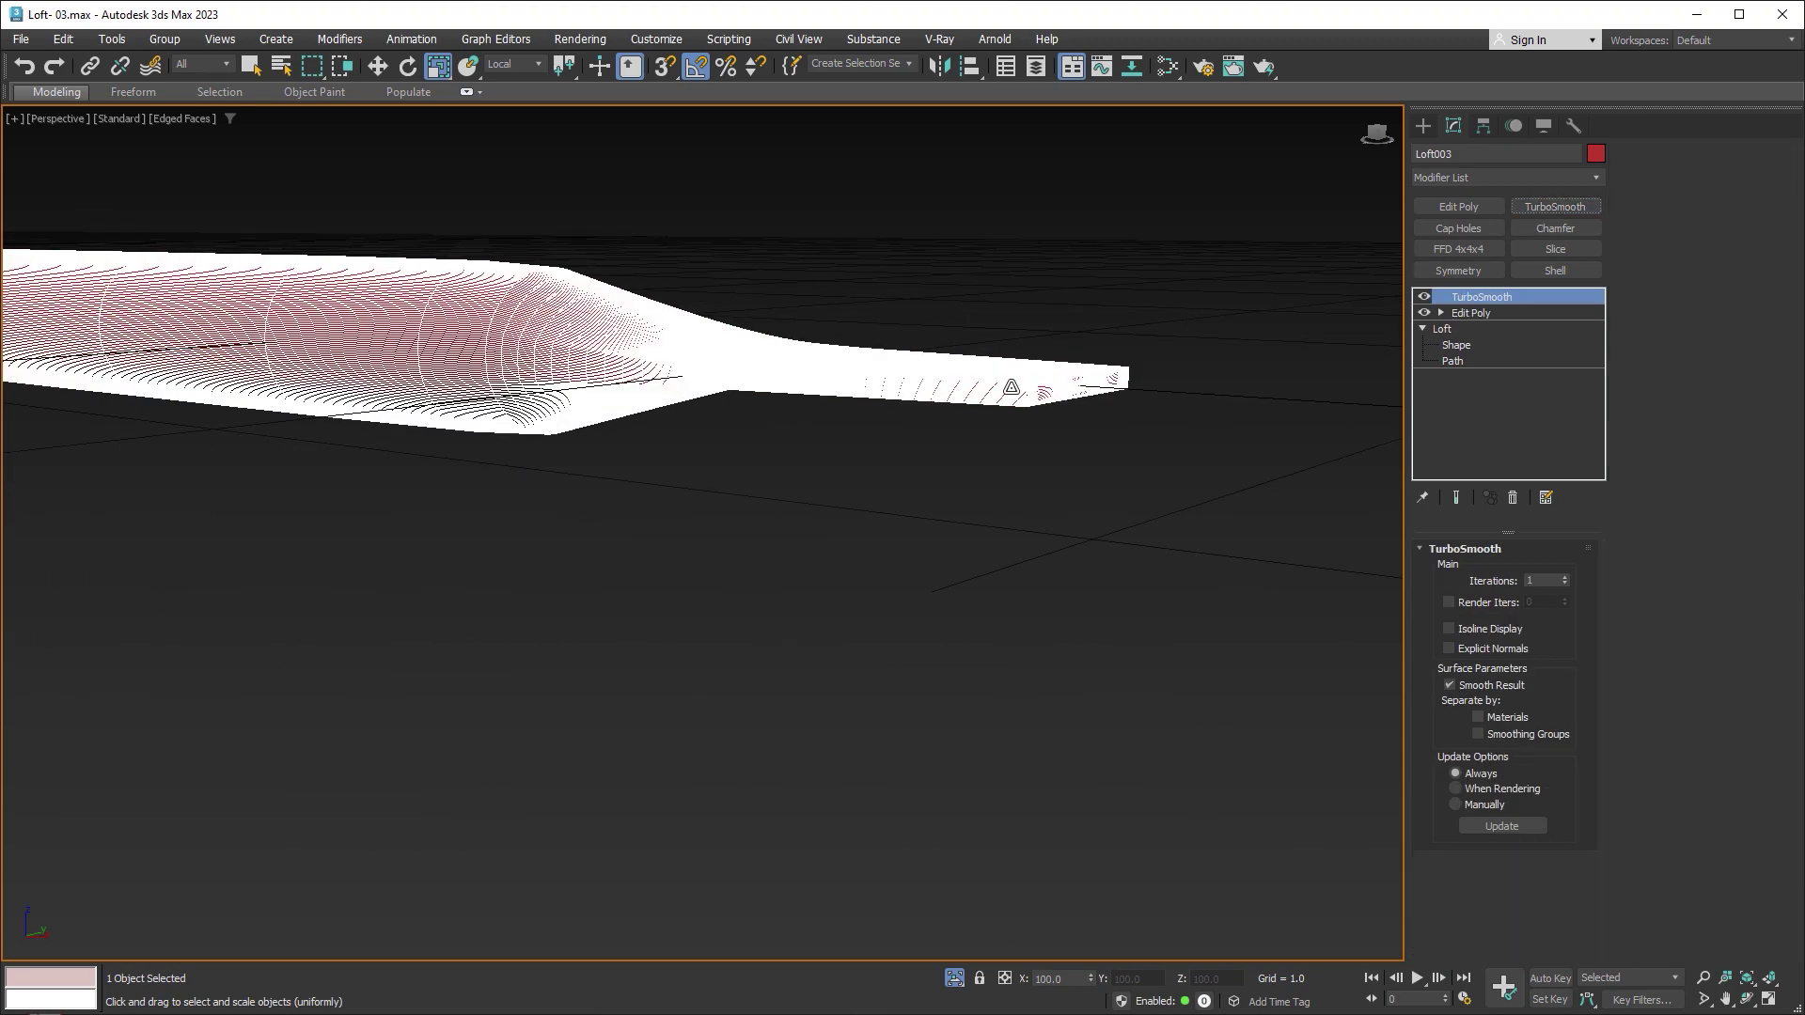
pyautogui.scroll(-5, 1046, 383)
pyautogui.scroll(5, 645, 375)
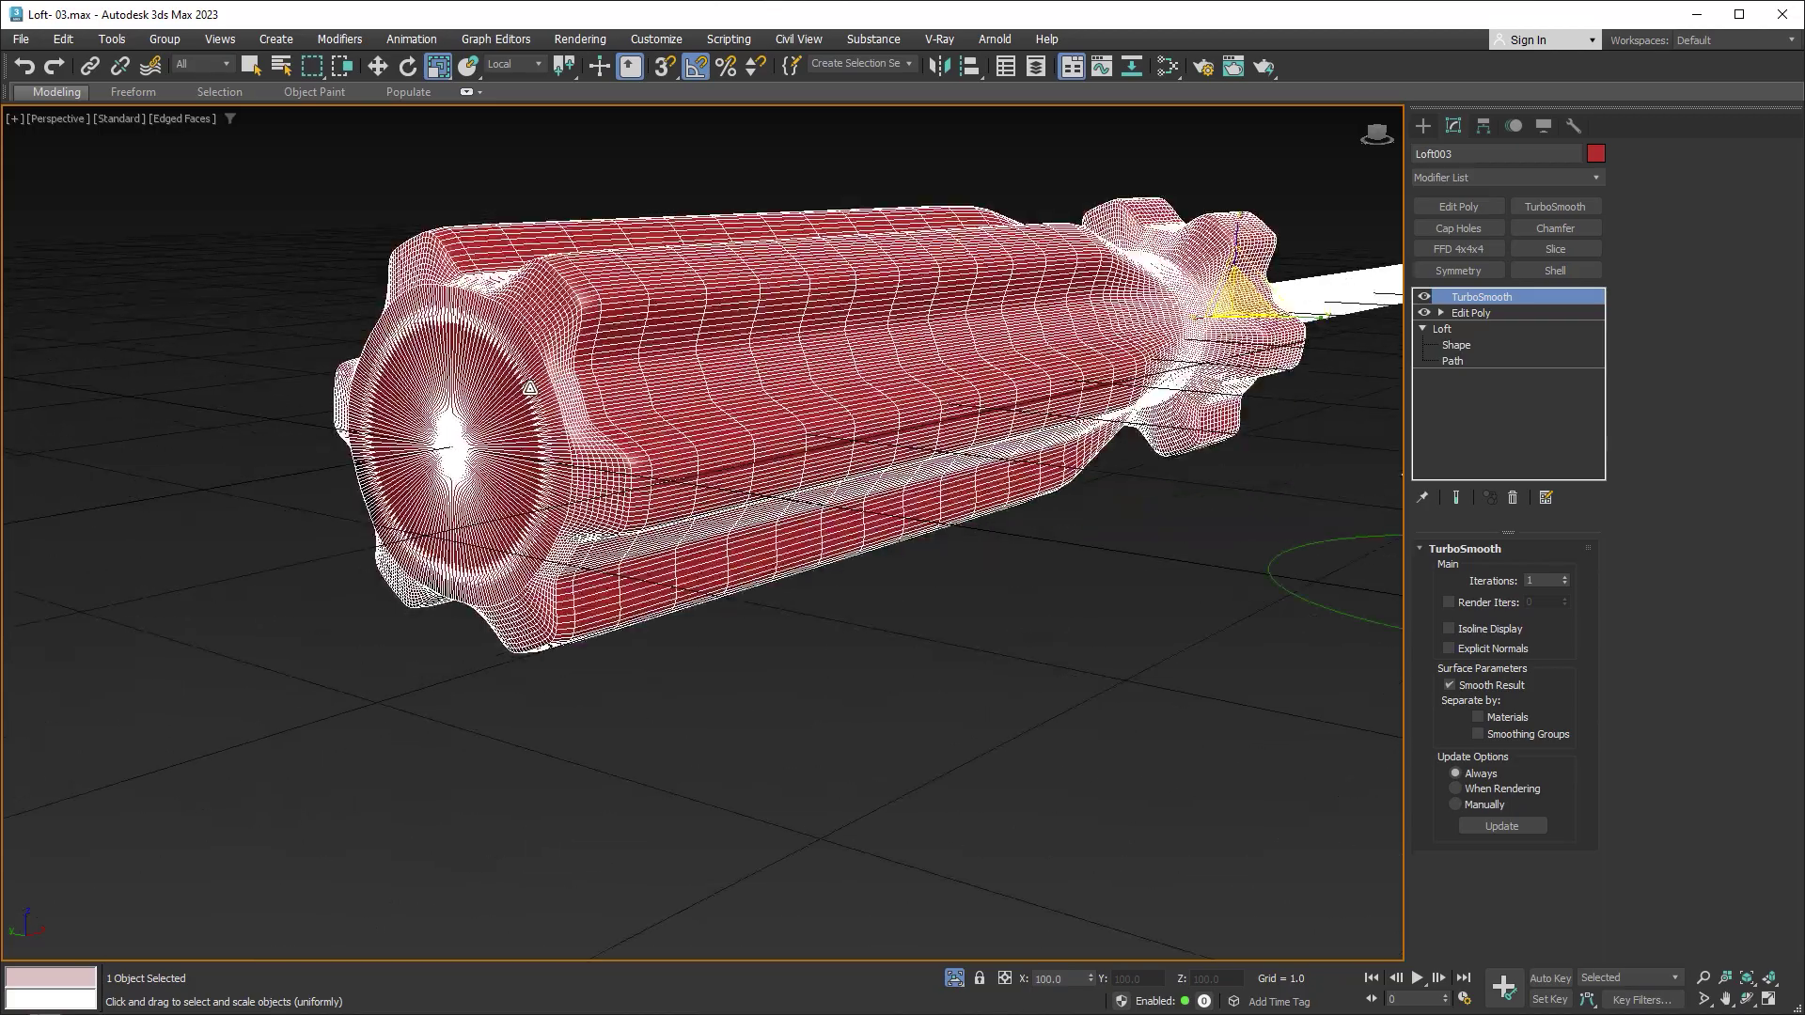
pyautogui.scroll(3, 564, 387)
pyautogui.scroll(4, 685, 454)
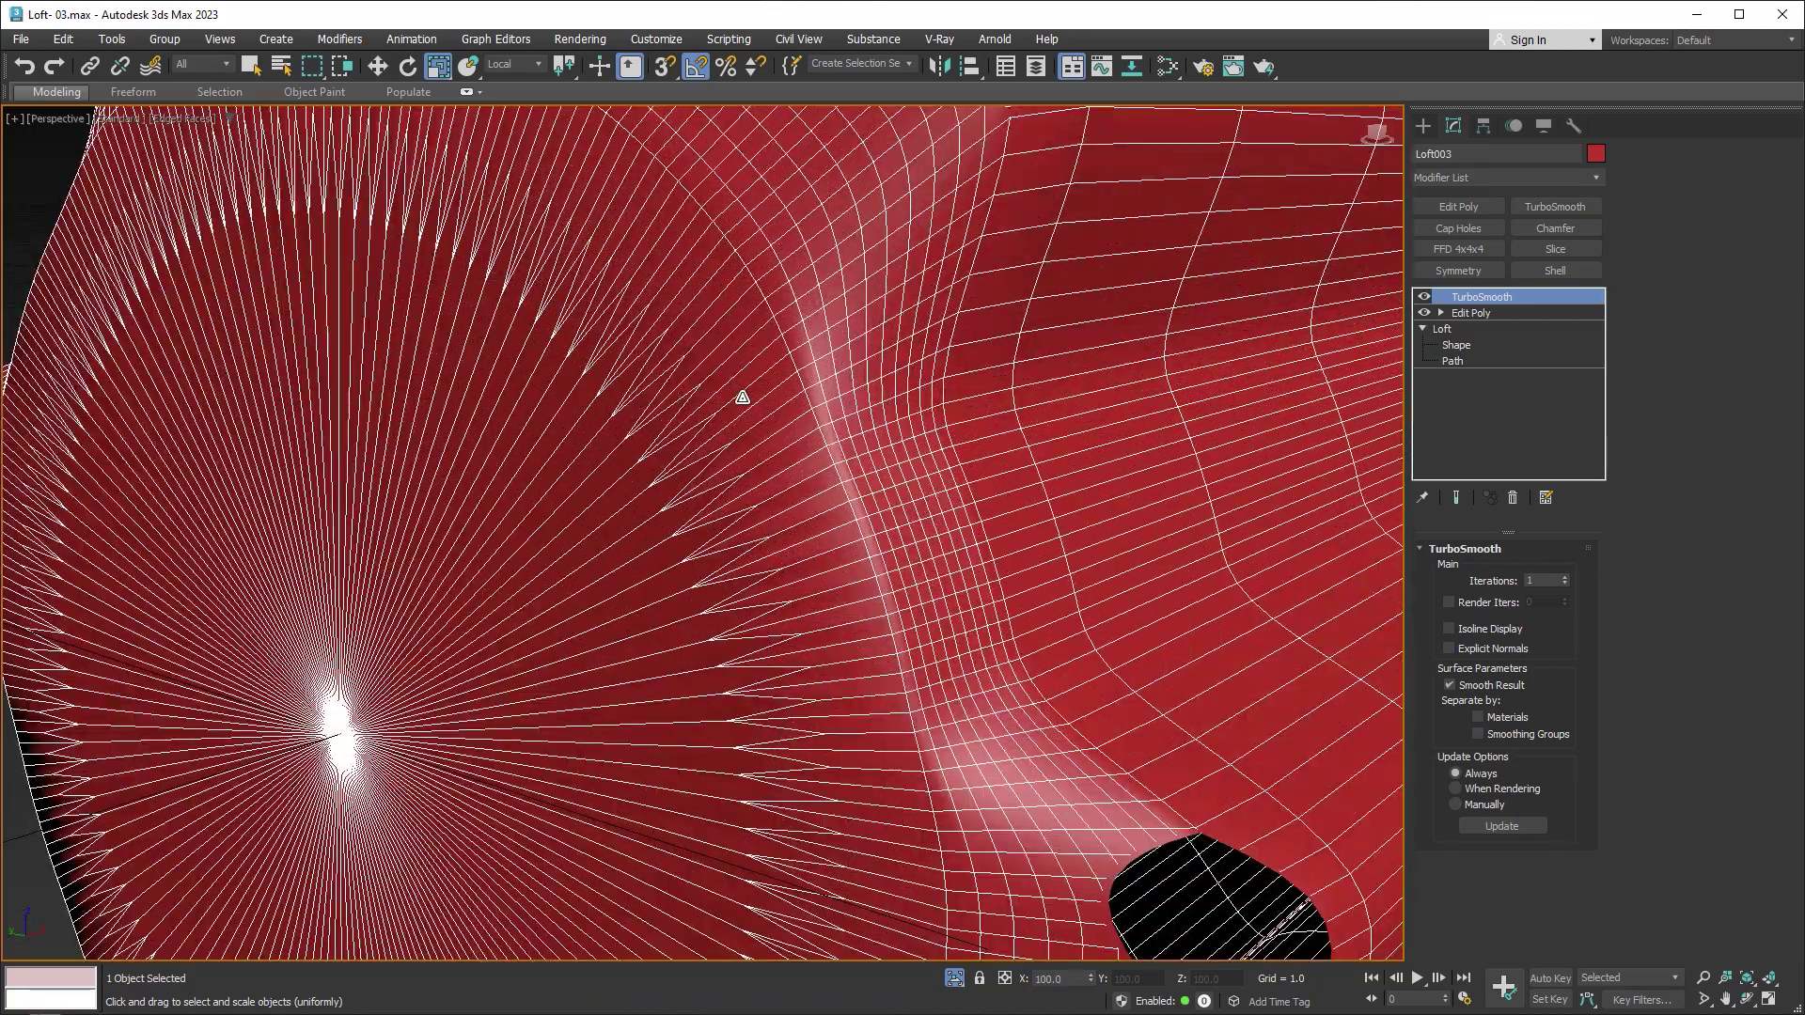
pyautogui.scroll(-6, 738, 393)
pyautogui.scroll(-3, 1096, 365)
pyautogui.moveTo(1096, 361)
pyautogui.keyDown('alt'); pyautogui.mouseDown(button='middle')
pyautogui.moveTo(968, 359)
pyautogui.moveTo(821, 522)
pyautogui.mouseUp(button='middle'); pyautogui.keyUp('alt')
# Step: Hide edged faces and switch off TurboSmooth in the modifier stack
pyautogui.press('F4')
pyautogui.click(1424, 299)
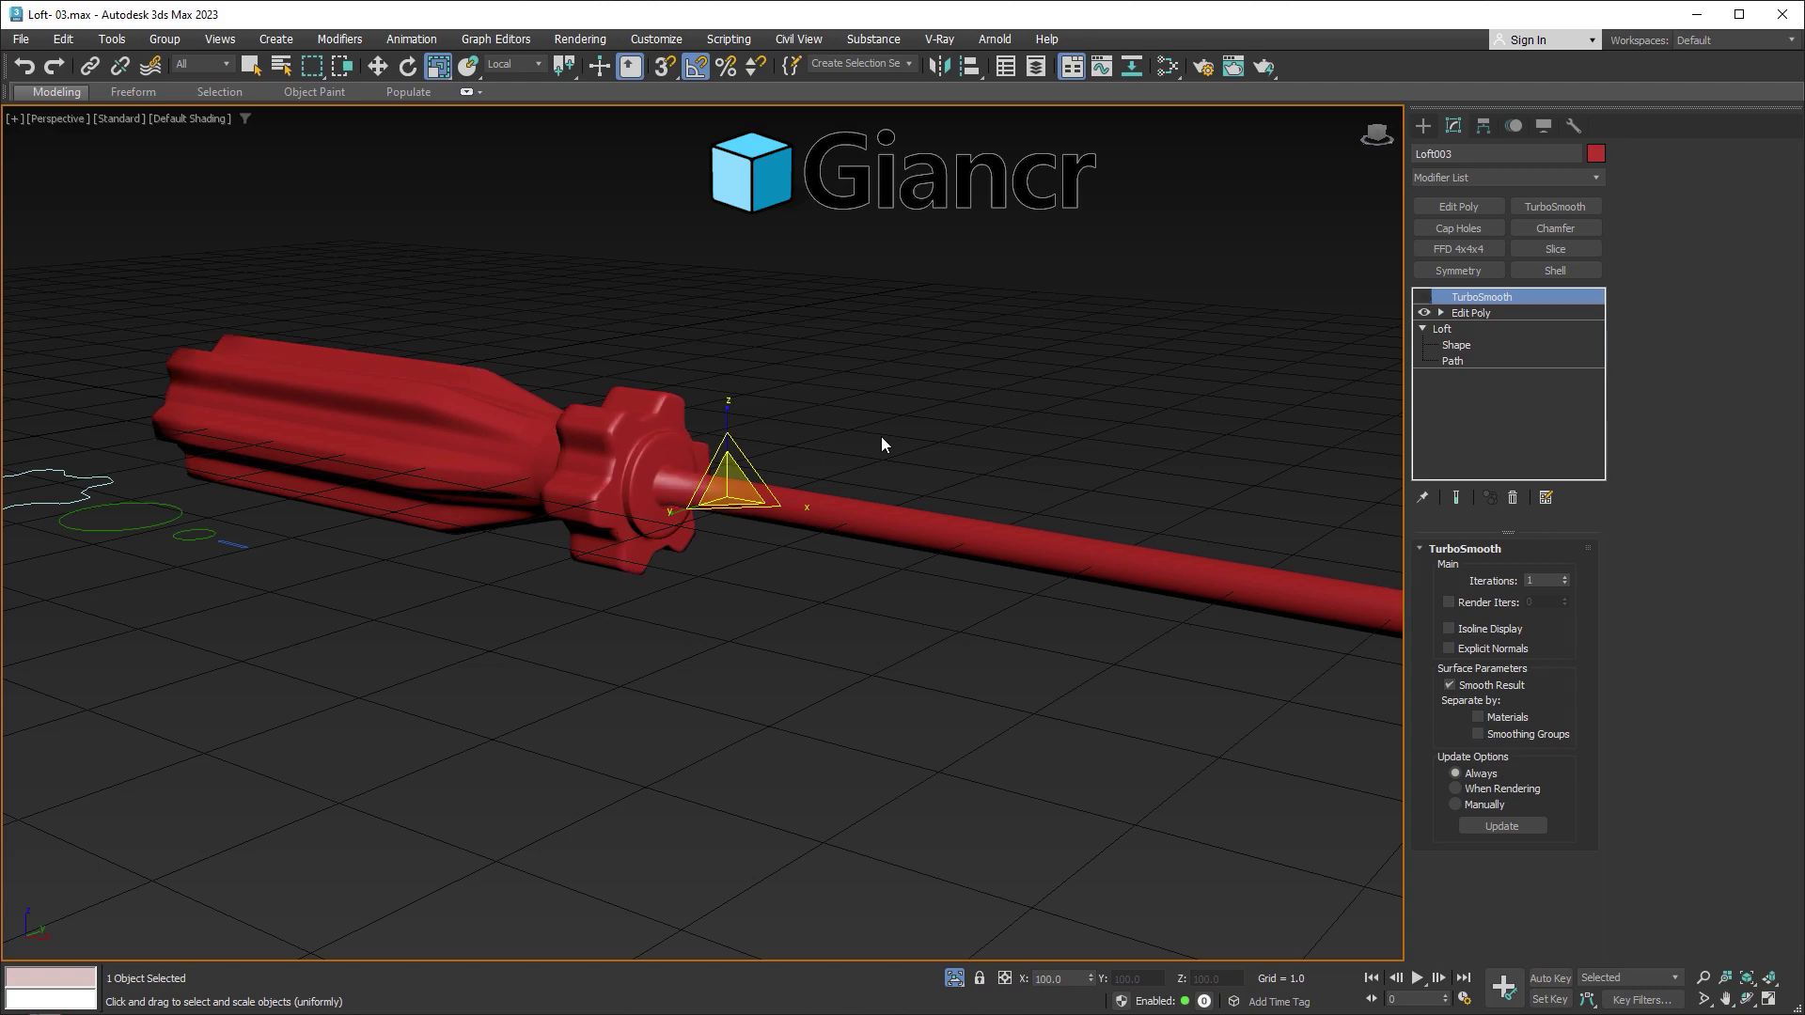
pyautogui.moveTo(882, 437)
pyautogui.keyDown('alt'); pyautogui.mouseDown(button='middle')
pyautogui.moveTo(827, 314)
pyautogui.moveTo(856, 401)
pyautogui.moveTo(1011, 391)
pyautogui.moveTo(1071, 335)
pyautogui.moveTo(887, 301)
pyautogui.moveTo(871, 256)
pyautogui.moveTo(886, 225)
pyautogui.moveTo(834, 284)
pyautogui.moveTo(834, 391)
pyautogui.moveTo(890, 404)
pyautogui.moveTo(986, 383)
pyautogui.mouseUp(button='middle'); pyautogui.keyUp('alt')
pyautogui.scroll(-2, 829, 318)
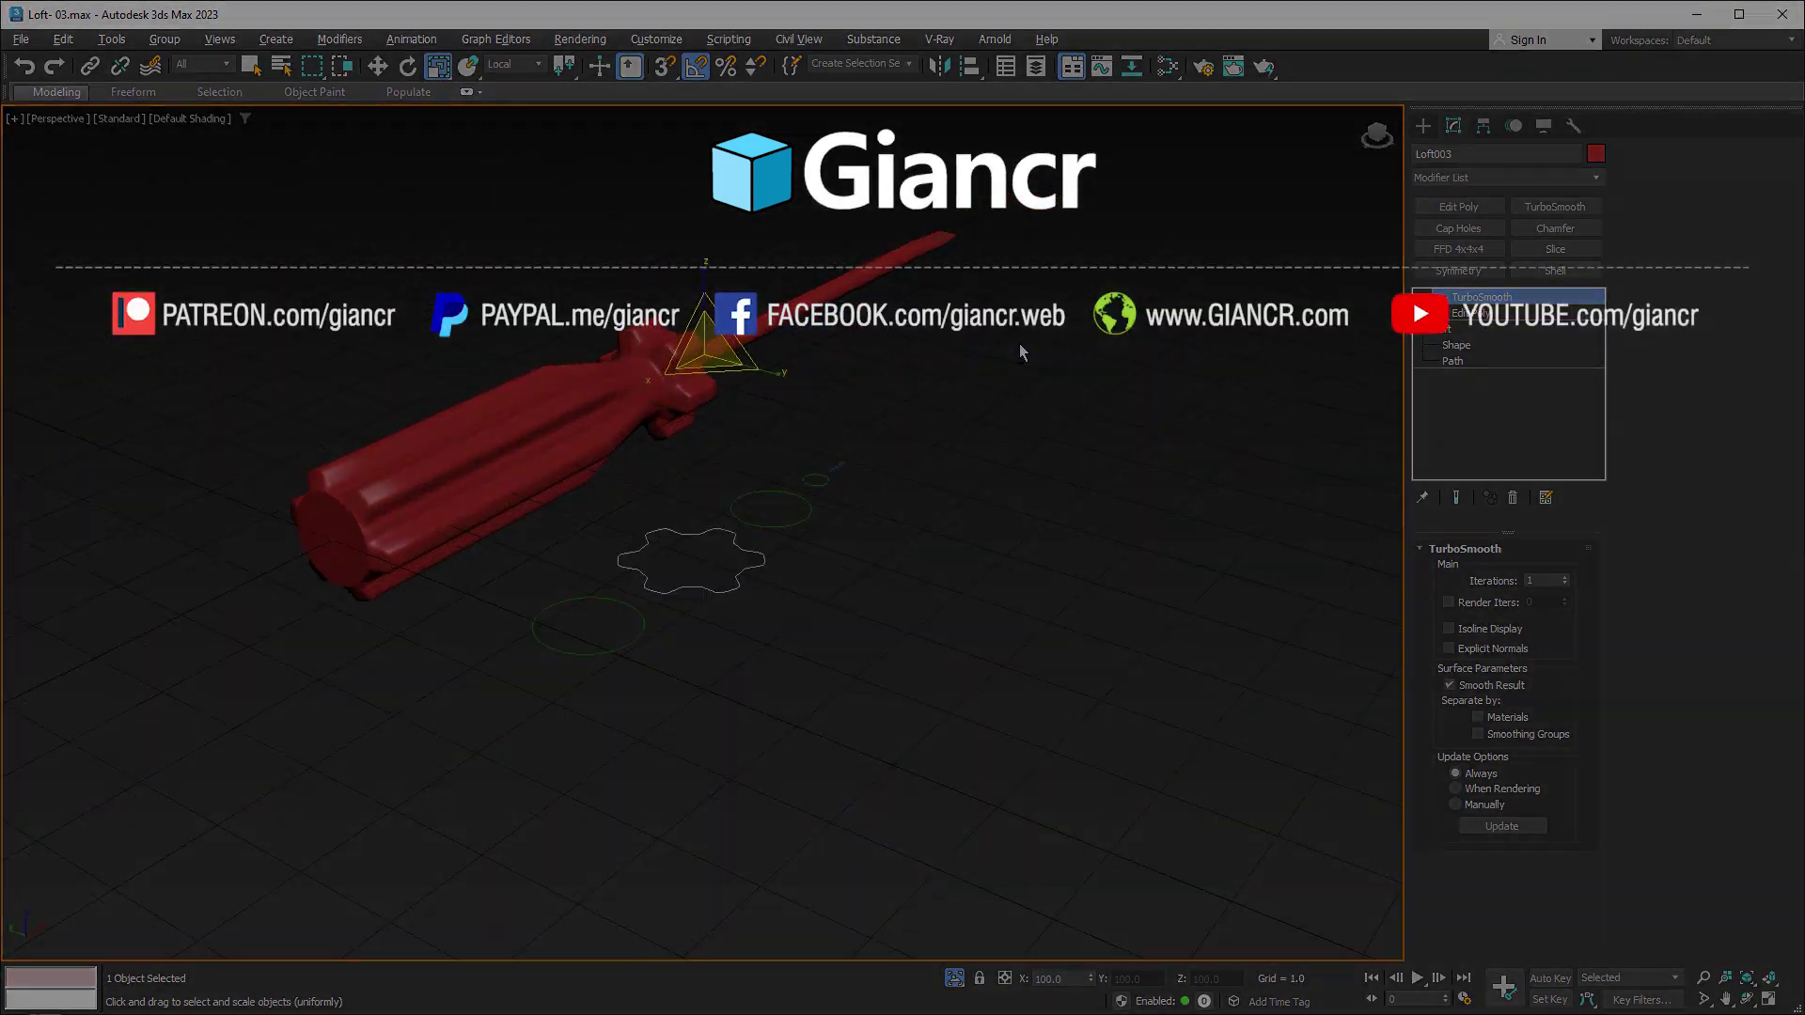